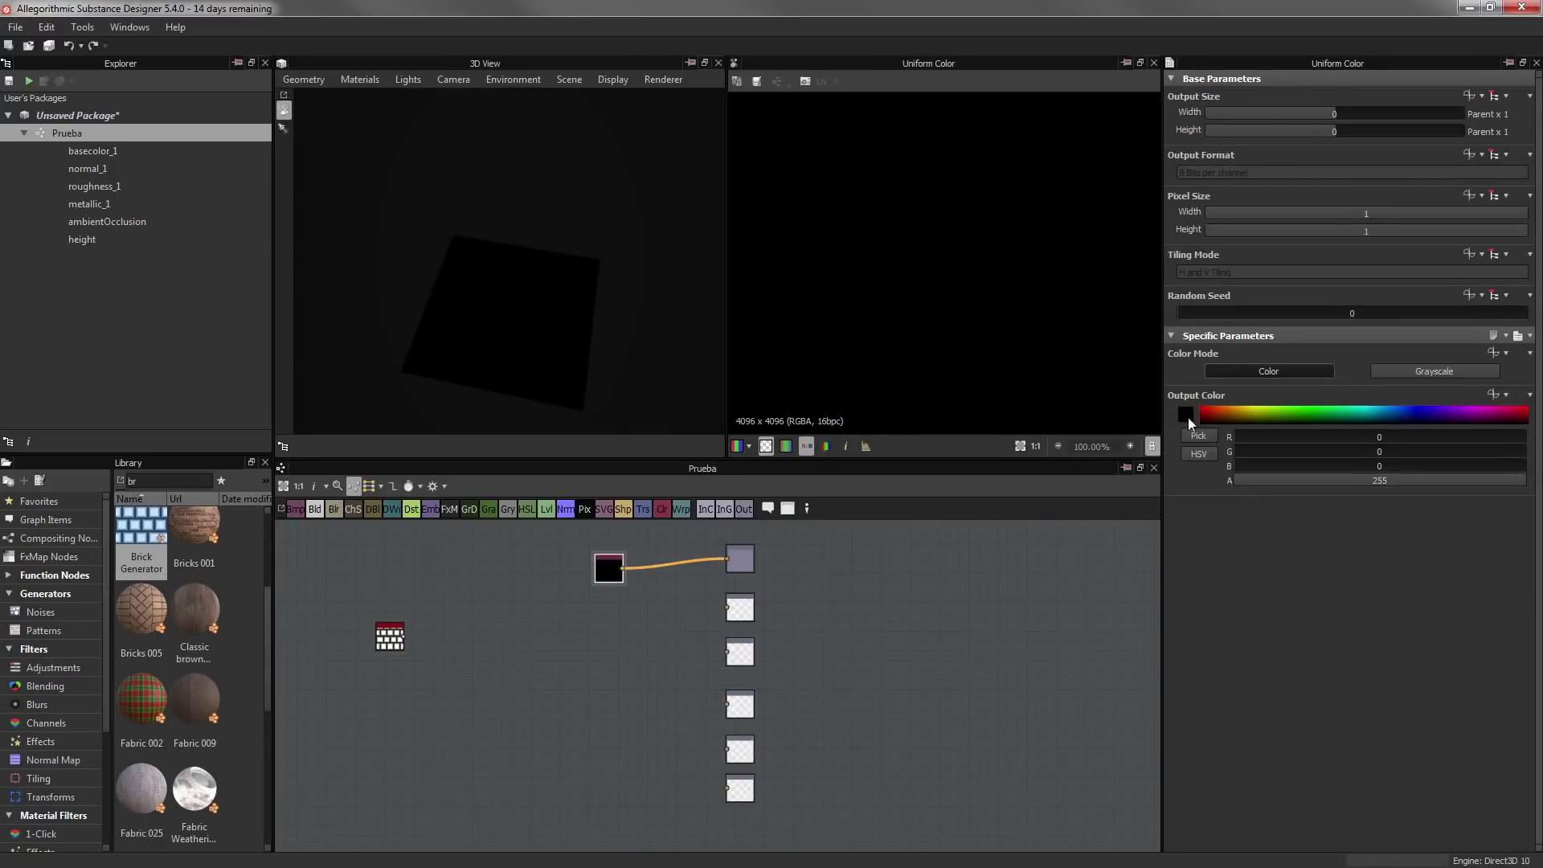
# Make the base colour mid grey 131; wire bricks to height and, through Normal, to normal
pyautogui.click(1185, 414)
pyautogui.click(834, 482)
pyautogui.scroll(3, 359, 645)
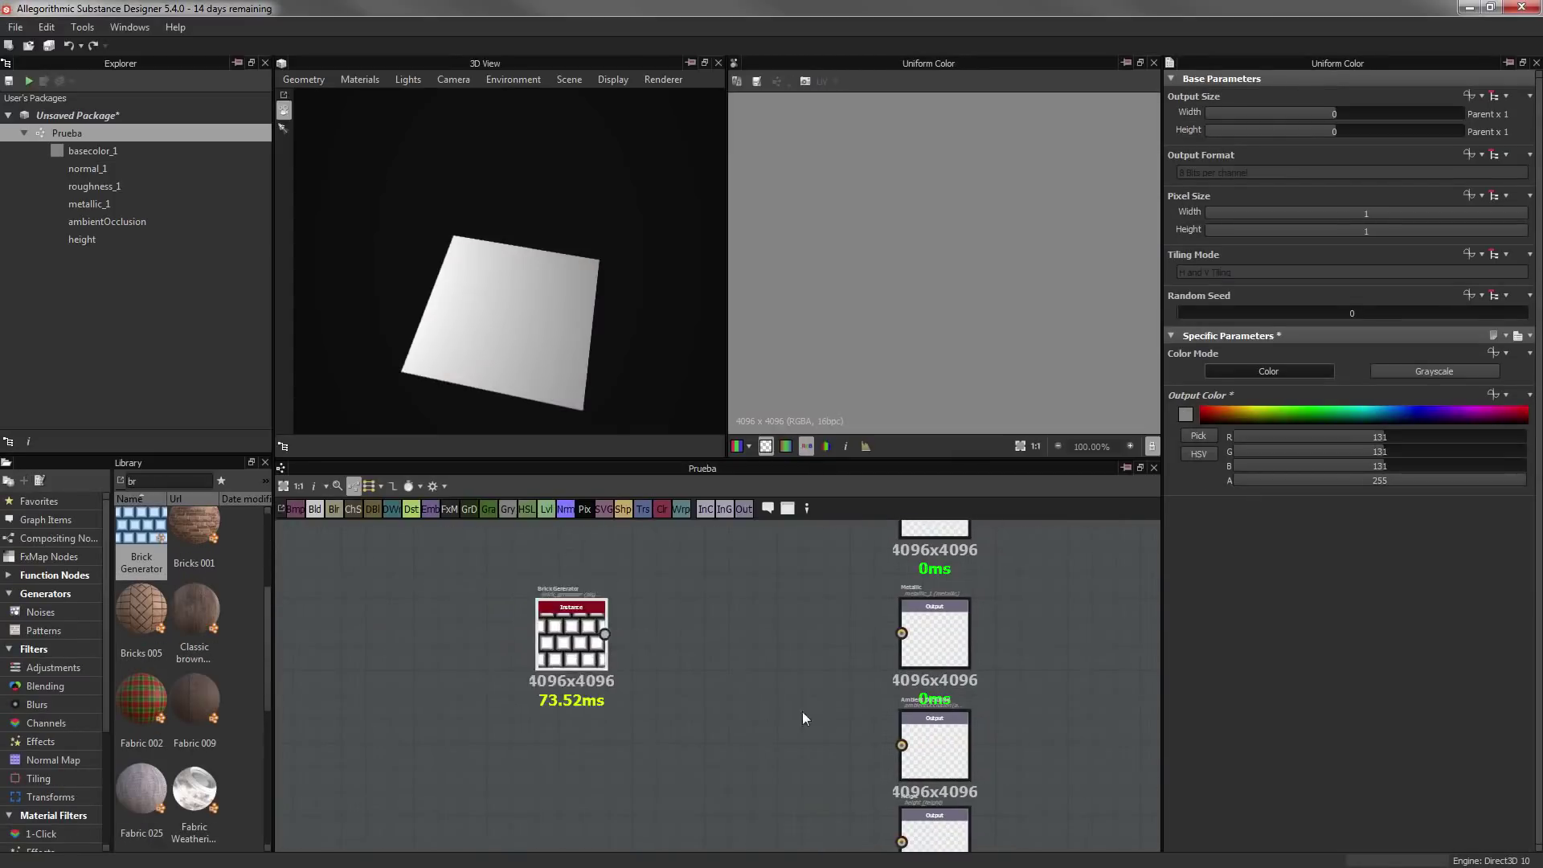
pyautogui.moveTo(605, 634); pyautogui.dragTo(902, 842)
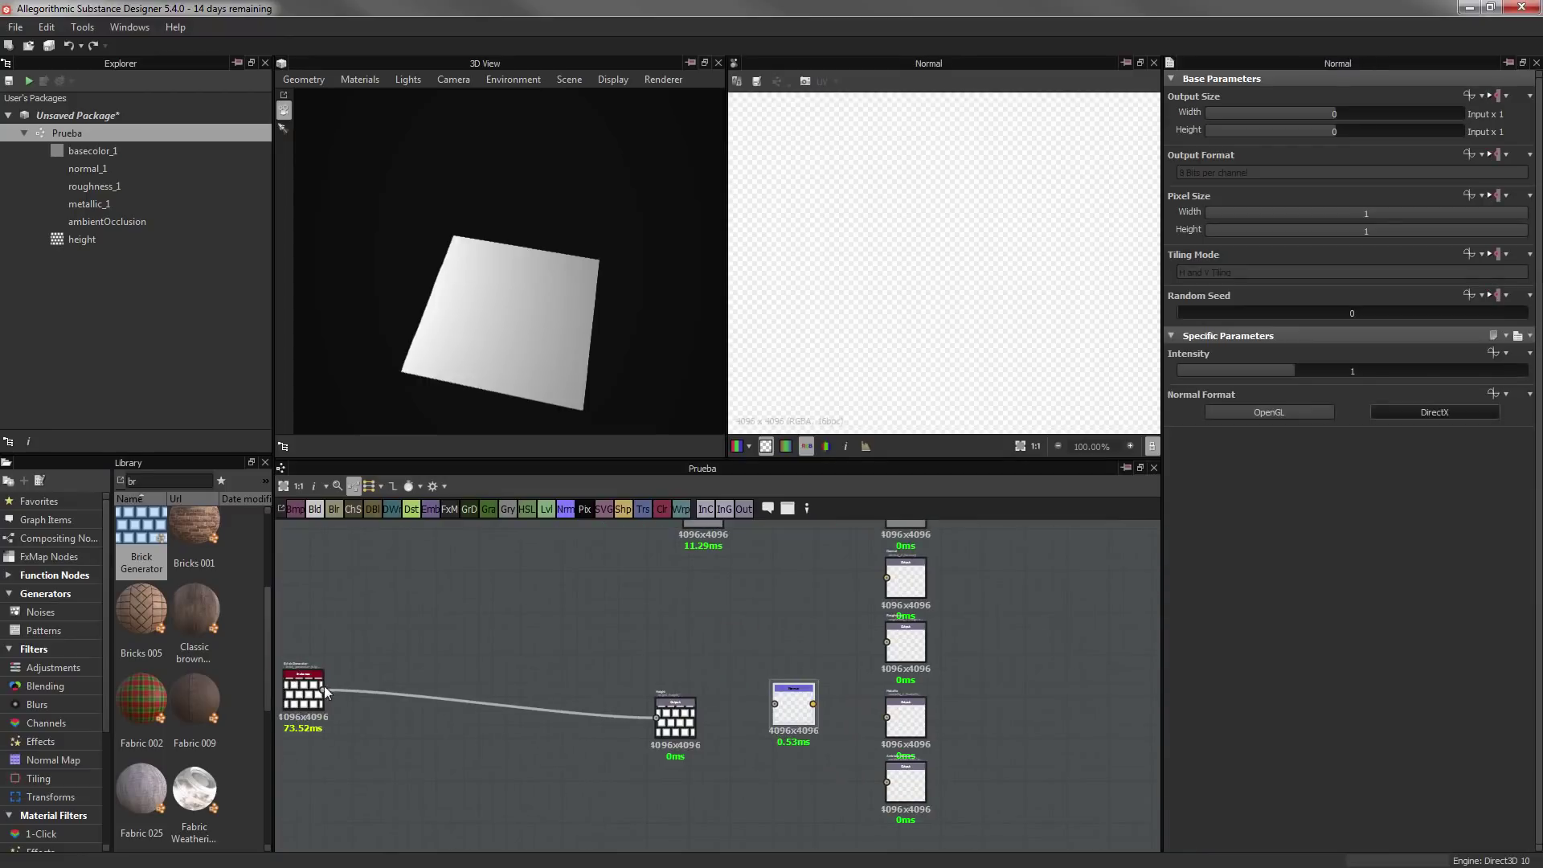
pyautogui.moveTo(325, 693)
pyautogui.mouseDown()
pyautogui.moveTo(669, 591)
pyautogui.moveTo(886, 577)
pyautogui.mouseUp()
pyautogui.moveTo(517, 335)
pyautogui.mouseDown()
pyautogui.moveTo(710, 304)
pyautogui.moveTo(630, 442)
pyautogui.mouseUp()
# Give the Brick Generator bevel Smoothness 0.5 and Round Corners 1
pyautogui.scroll(2, 448, 670)
pyautogui.click(410, 643)
pyautogui.scroll(-2, 483, 659)
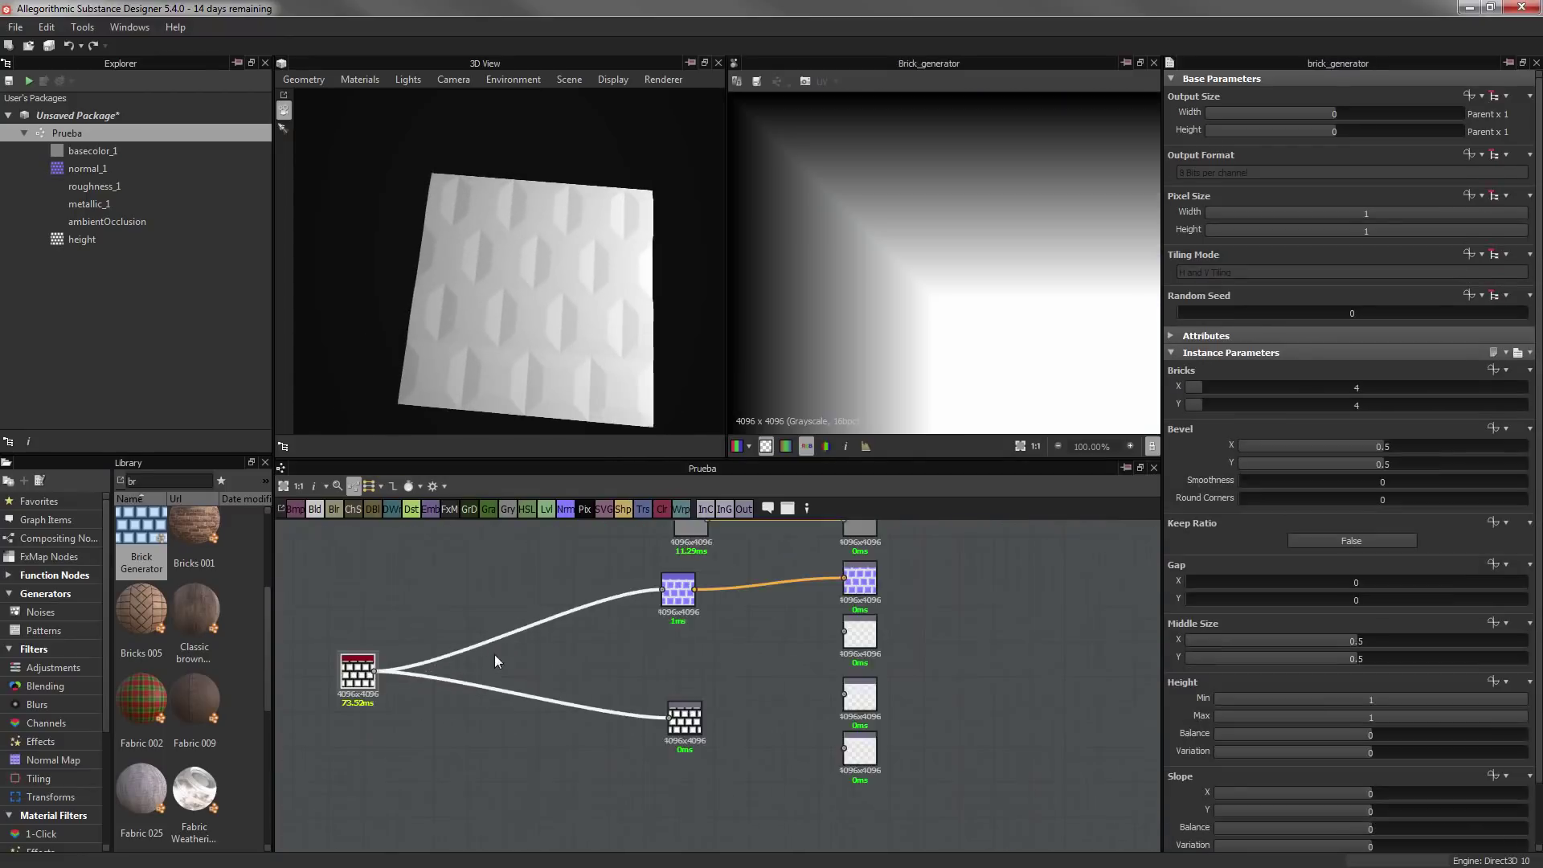
pyautogui.moveTo(357, 671); pyautogui.dragTo(422, 671)
pyautogui.click(1382, 480)
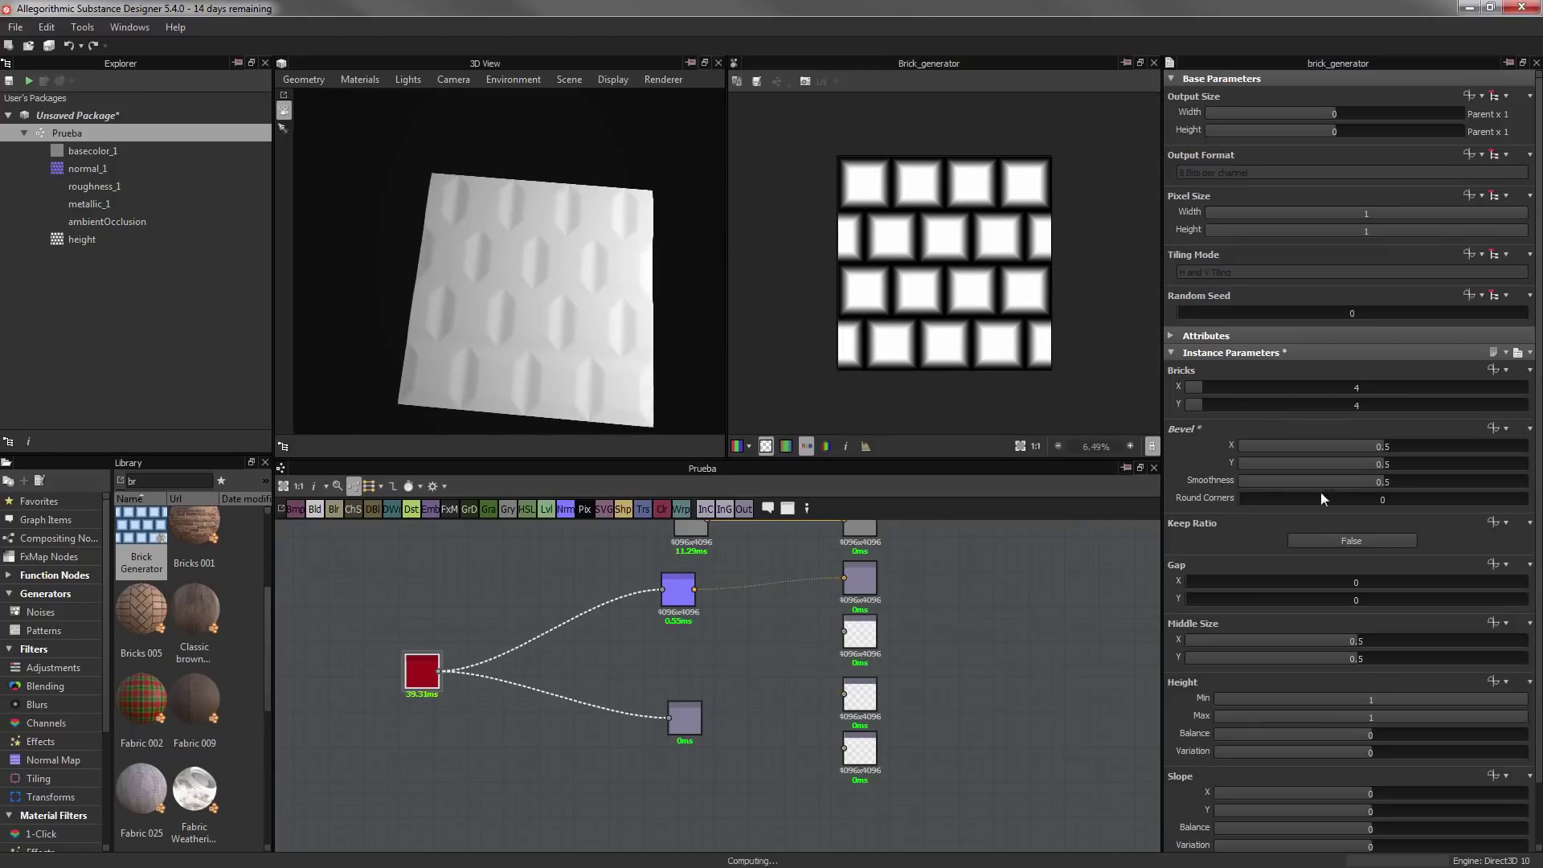
pyautogui.click(1322, 498)
pyautogui.scroll(4, 996, 338)
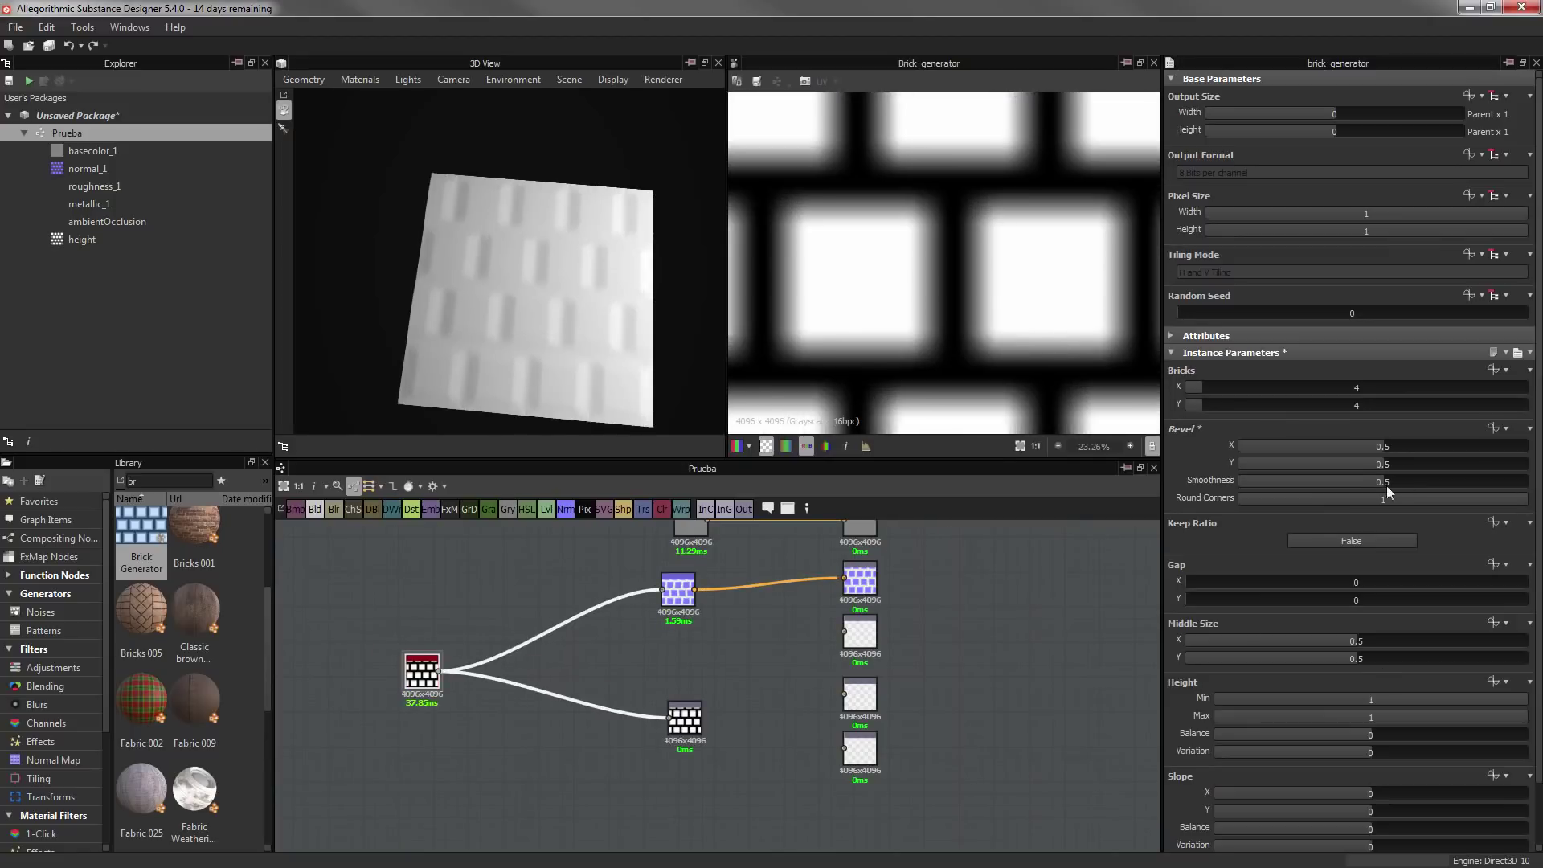
# Raise bevel Smoothness to 1, keep Round Corners at 1, and set Bevel to 0.08/0.1
pyautogui.click(1445, 482)
pyautogui.click(1324, 500)
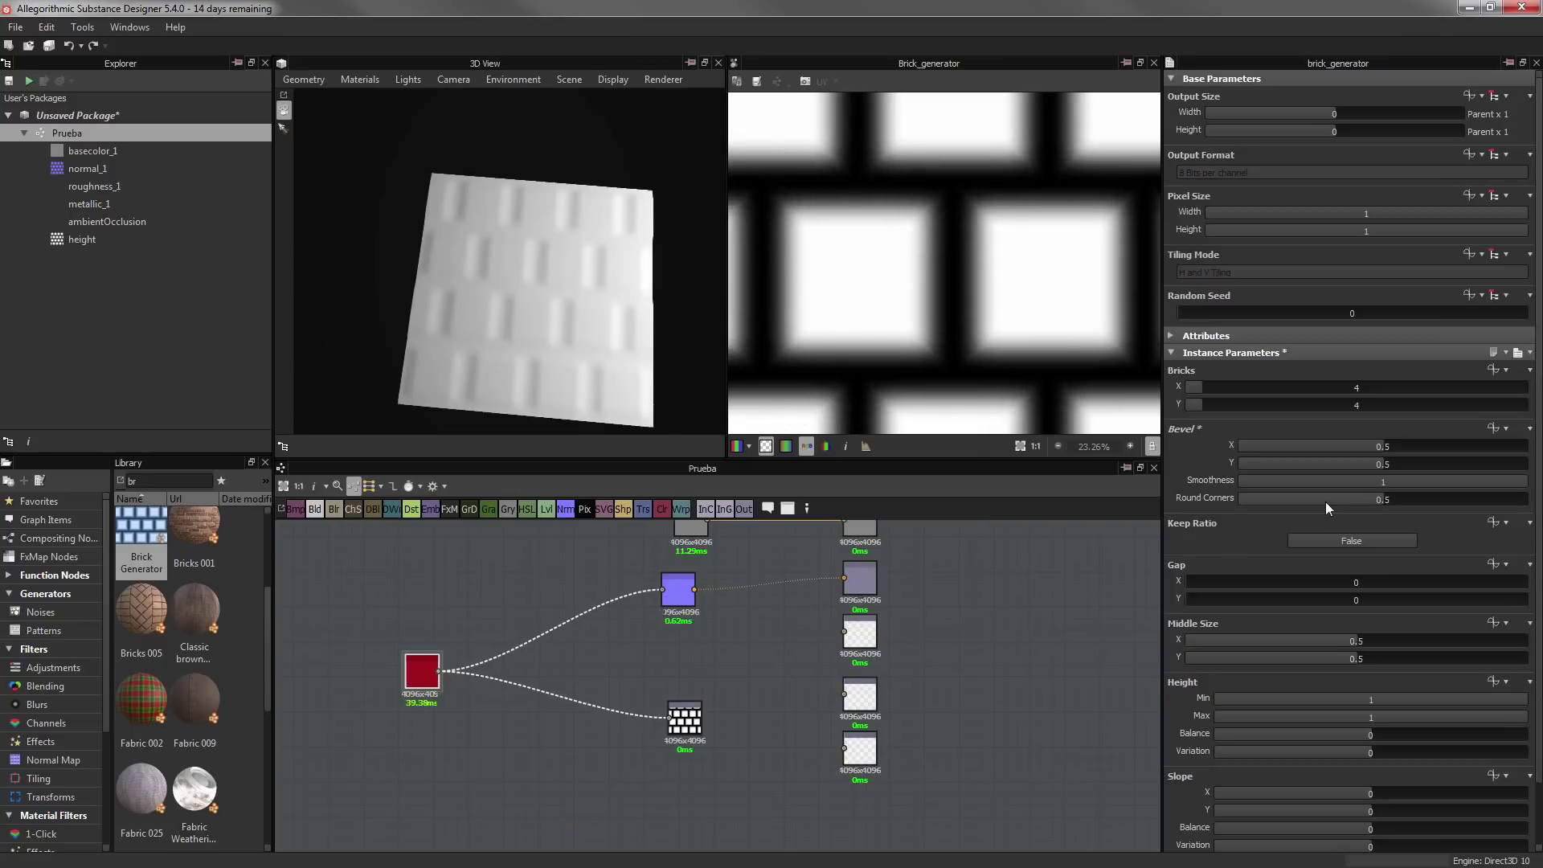
pyautogui.moveTo(1324, 500); pyautogui.dragTo(1527, 500)
pyautogui.click(1262, 446)
pyautogui.click(1266, 464)
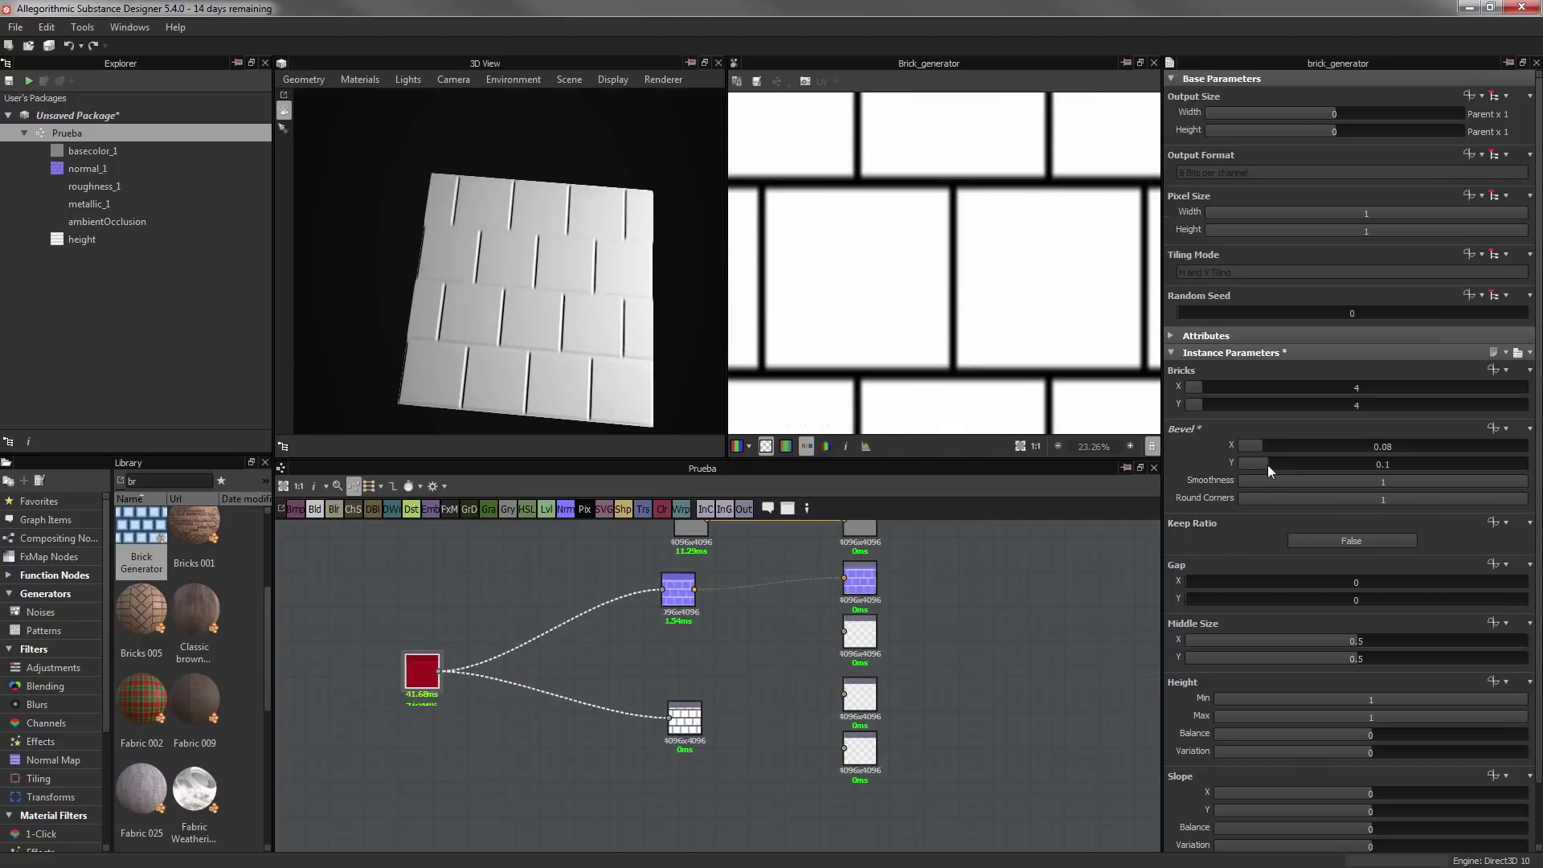
pyautogui.moveTo(1266, 464); pyautogui.dragTo(1261, 466)
# Enter brick counts of 8 across and 16 rows in the Brick Generator
pyautogui.doubleClick(1352, 388)
pyautogui.write('8')
pyautogui.press('Tab')
pyautogui.write('16')
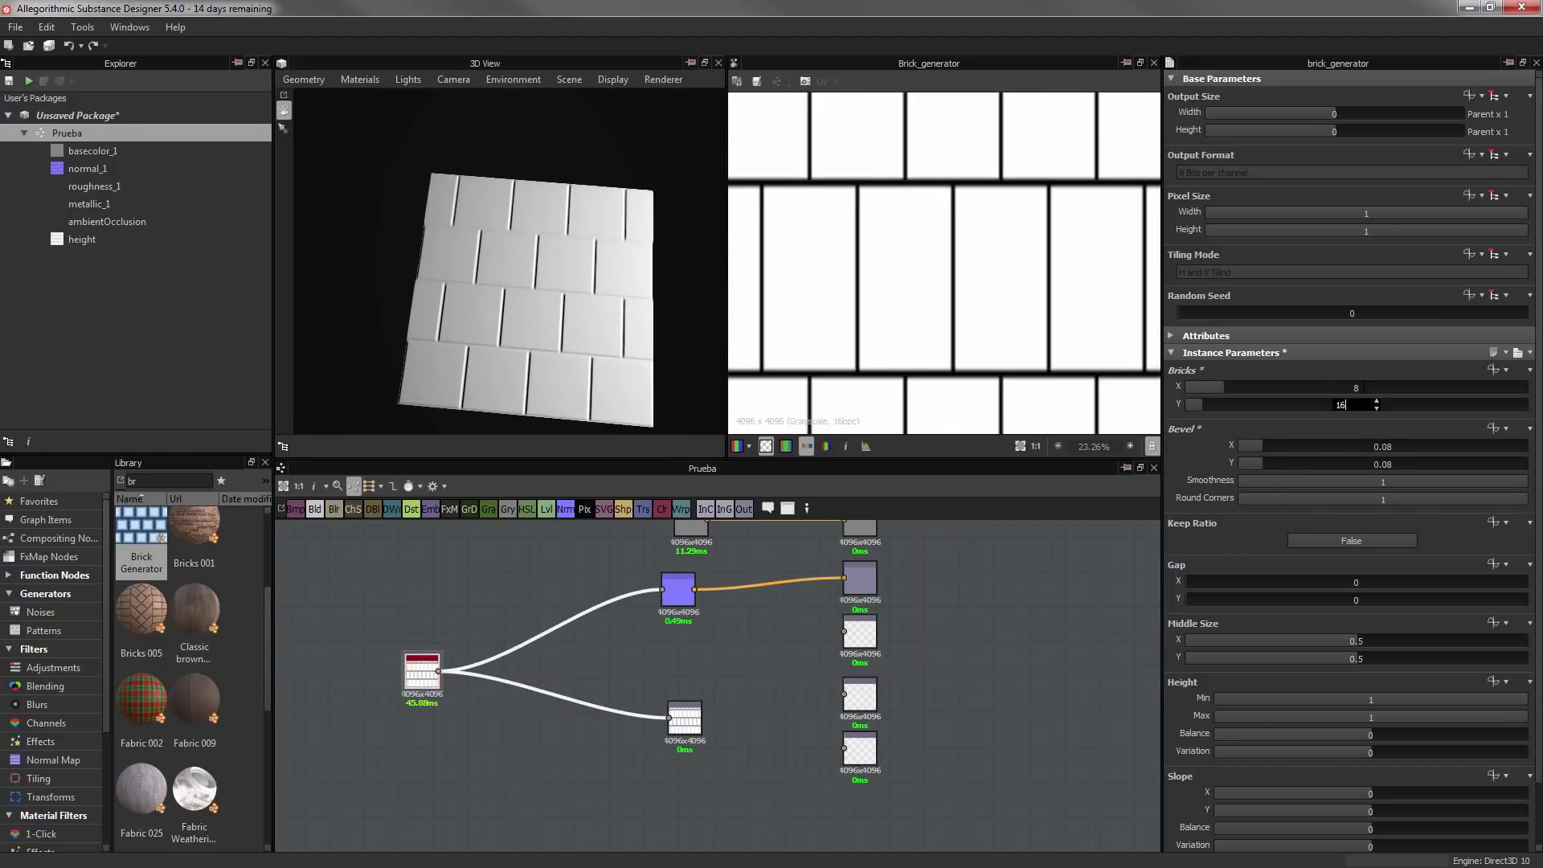
pyautogui.press('Return')
pyautogui.scroll(5, 617, 286)
pyautogui.scroll(-2, 1354, 385)
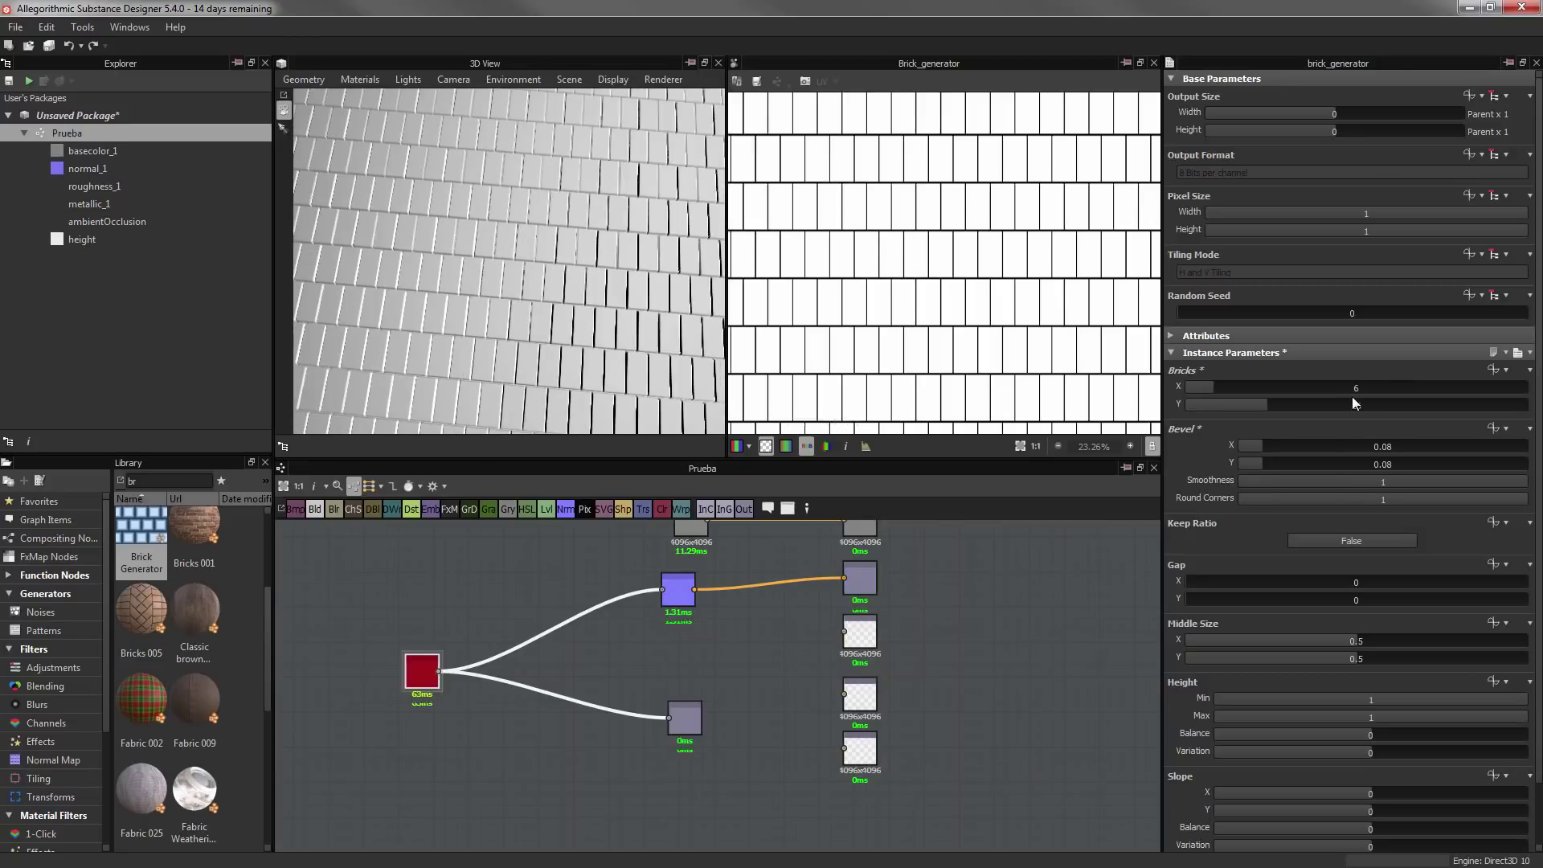
pyautogui.moveTo(593, 319)
pyautogui.mouseDown()
pyautogui.moveTo(551, 251)
pyautogui.moveTo(602, 292)
pyautogui.mouseUp()
pyautogui.scroll(3, 945, 265)
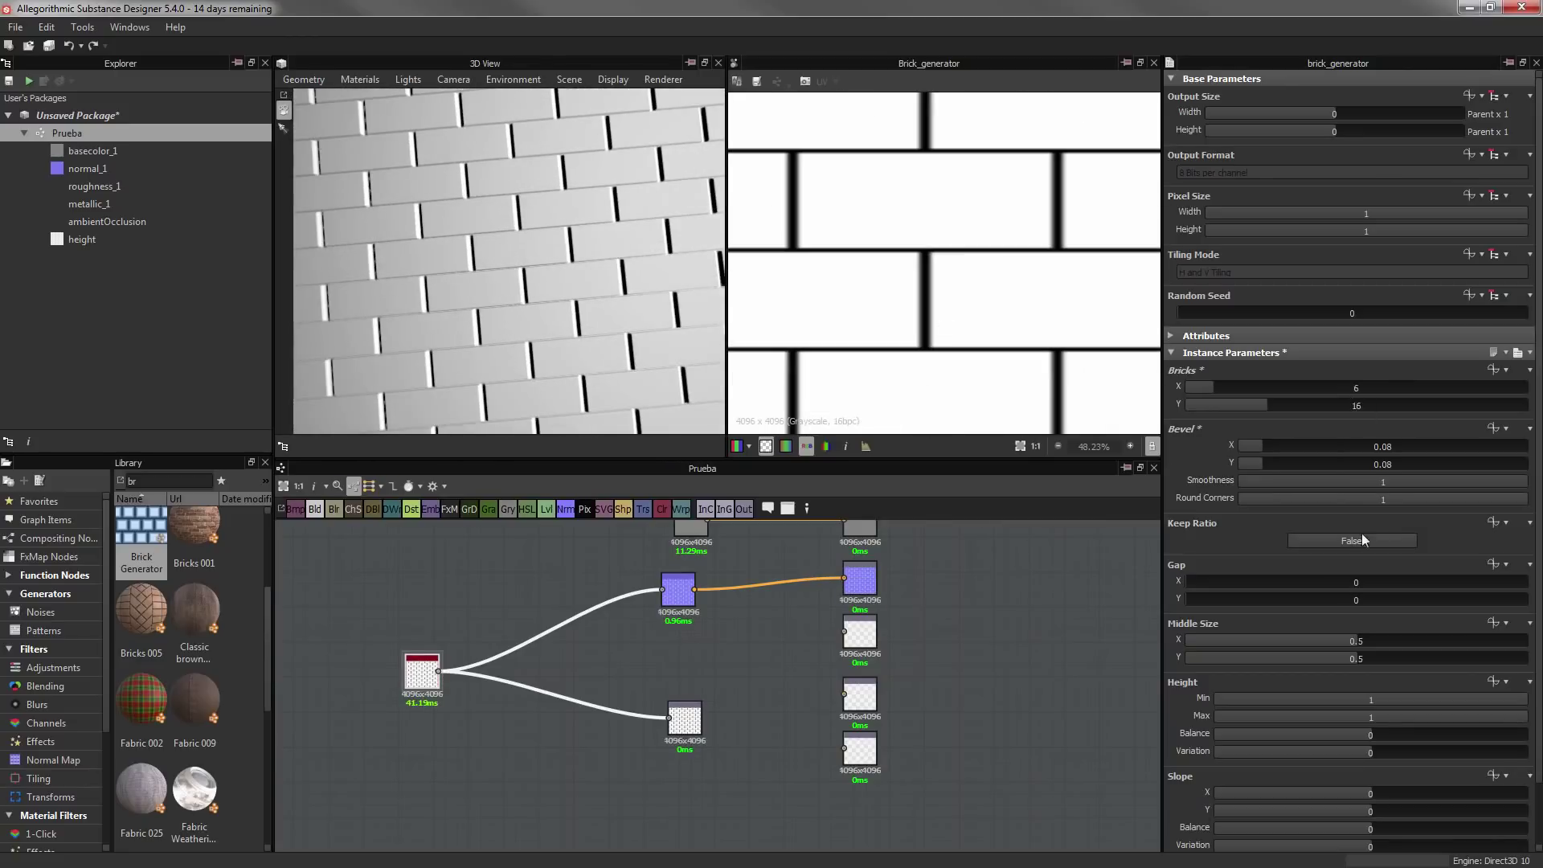
# Thin the mortar by lowering Bevel X
pyautogui.moveTo(1260, 447); pyautogui.dragTo(1260, 448)
pyautogui.scroll(-1, 1015, 306)
pyautogui.scroll(-1, 1275, 625)
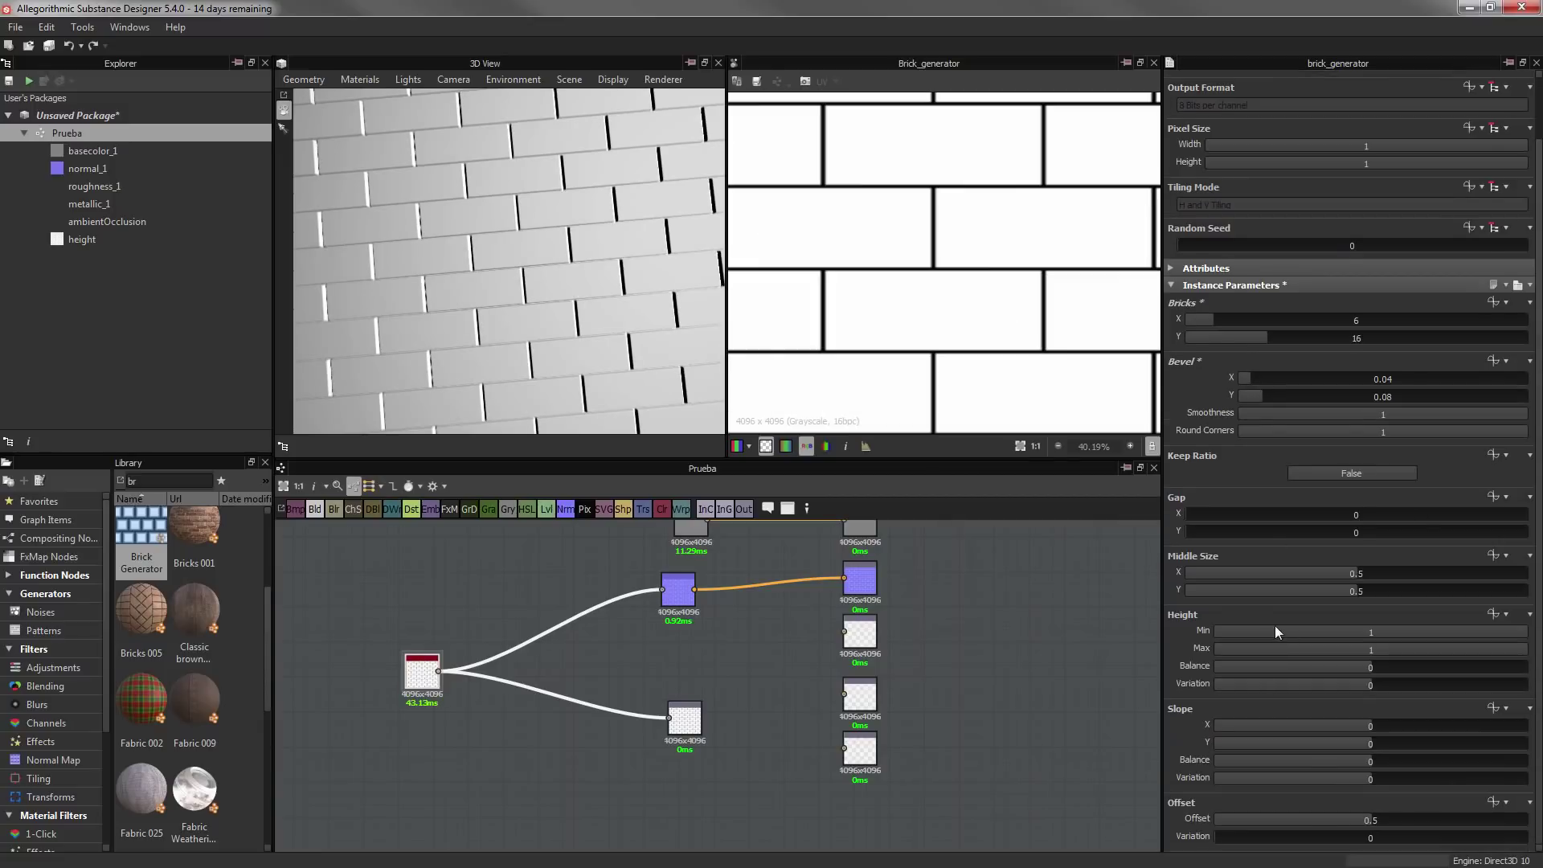
# Add random slope shading with Slope X at 1 and Slope Y at 0
pyautogui.moveTo(1382, 780); pyautogui.dragTo(1526, 780)
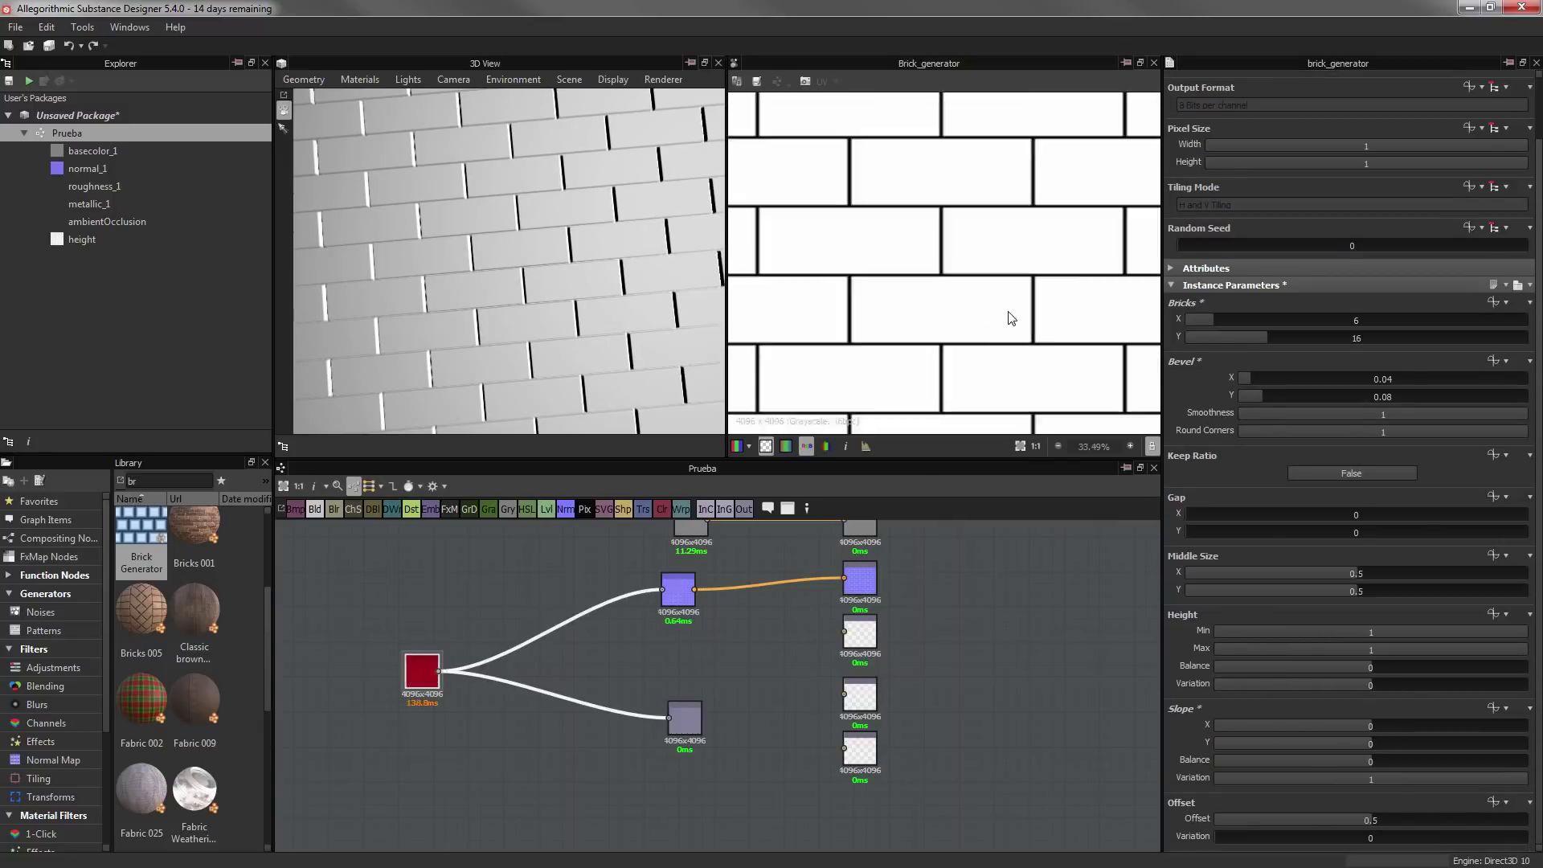
pyautogui.scroll(-4, 1005, 317)
pyautogui.scroll(1, 995, 426)
pyautogui.click(1526, 724)
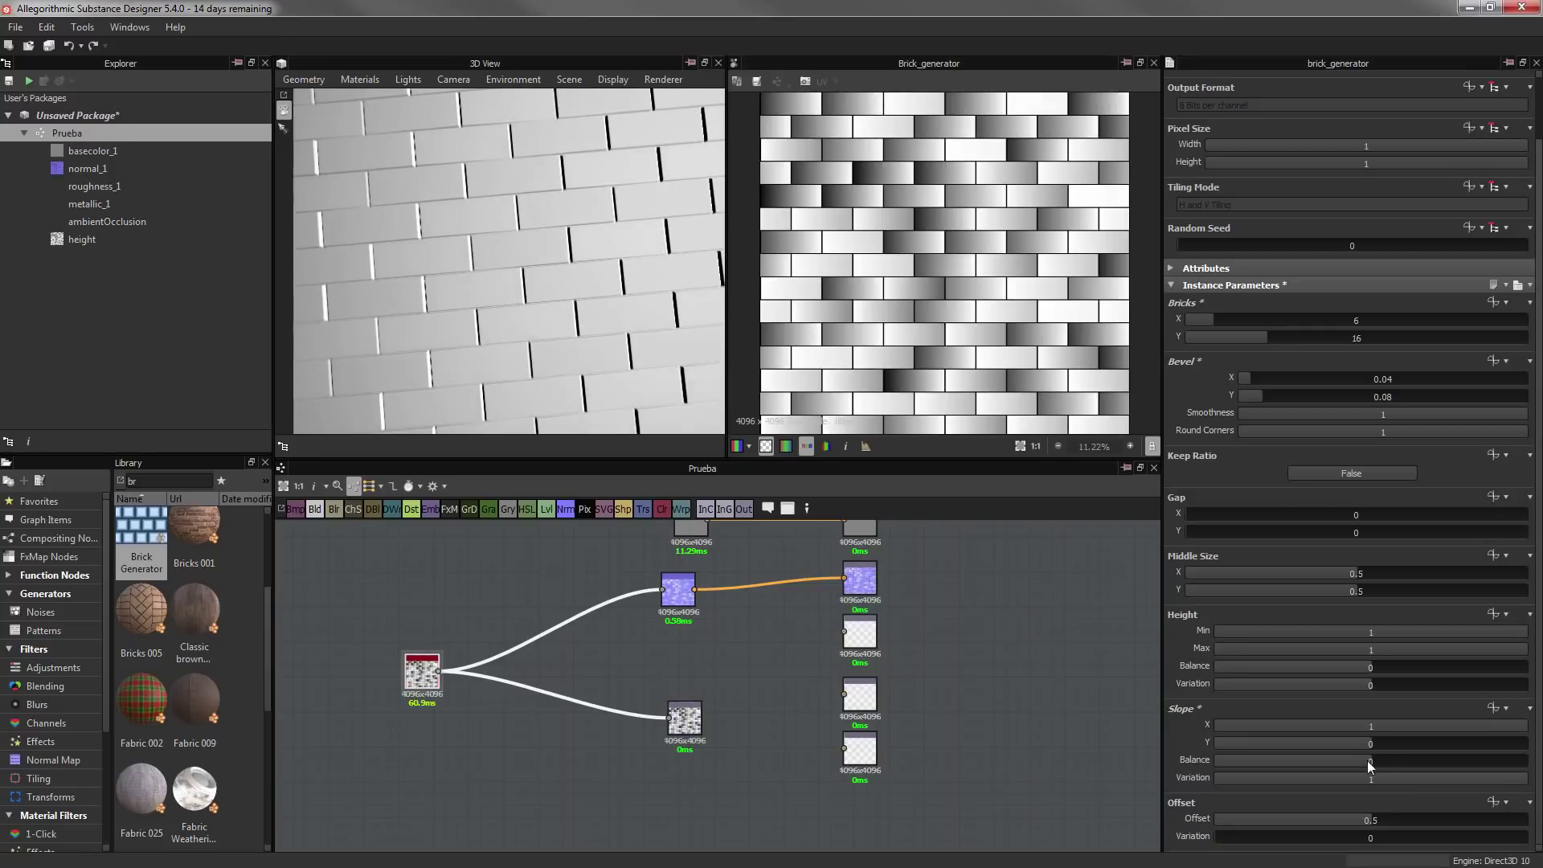
pyautogui.moveTo(1367, 742)
pyautogui.mouseDown()
pyautogui.moveTo(1527, 743)
pyautogui.moveTo(1352, 768)
pyautogui.mouseUp()
pyautogui.doubleClick(1375, 742)
pyautogui.write('0')
pyautogui.press('Return')
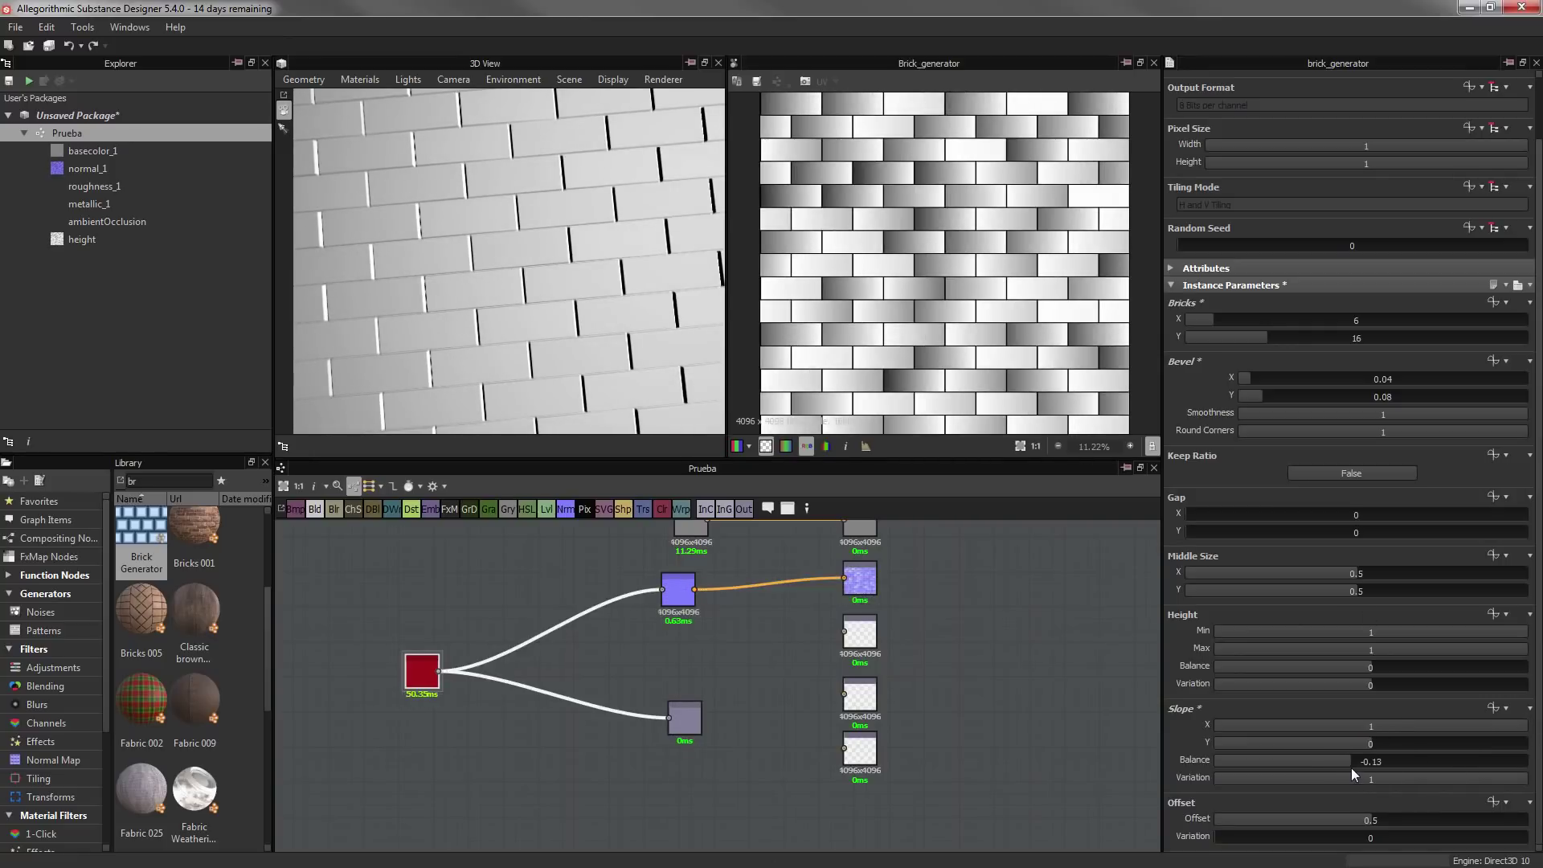
# Make the middle sizes uneven and raise Offset Variation to 0.48
pyautogui.moveTo(639, 180); pyautogui.dragTo(630, 395)
pyautogui.moveTo(1286, 838)
pyautogui.mouseDown()
pyautogui.moveTo(1239, 838)
pyautogui.moveTo(1289, 836)
pyautogui.moveTo(1274, 836)
pyautogui.mouseUp()
pyautogui.scroll(1, 1344, 668)
pyautogui.moveTo(1356, 641)
pyautogui.mouseDown()
pyautogui.moveTo(1291, 645)
pyautogui.moveTo(1370, 661)
pyautogui.mouseUp()
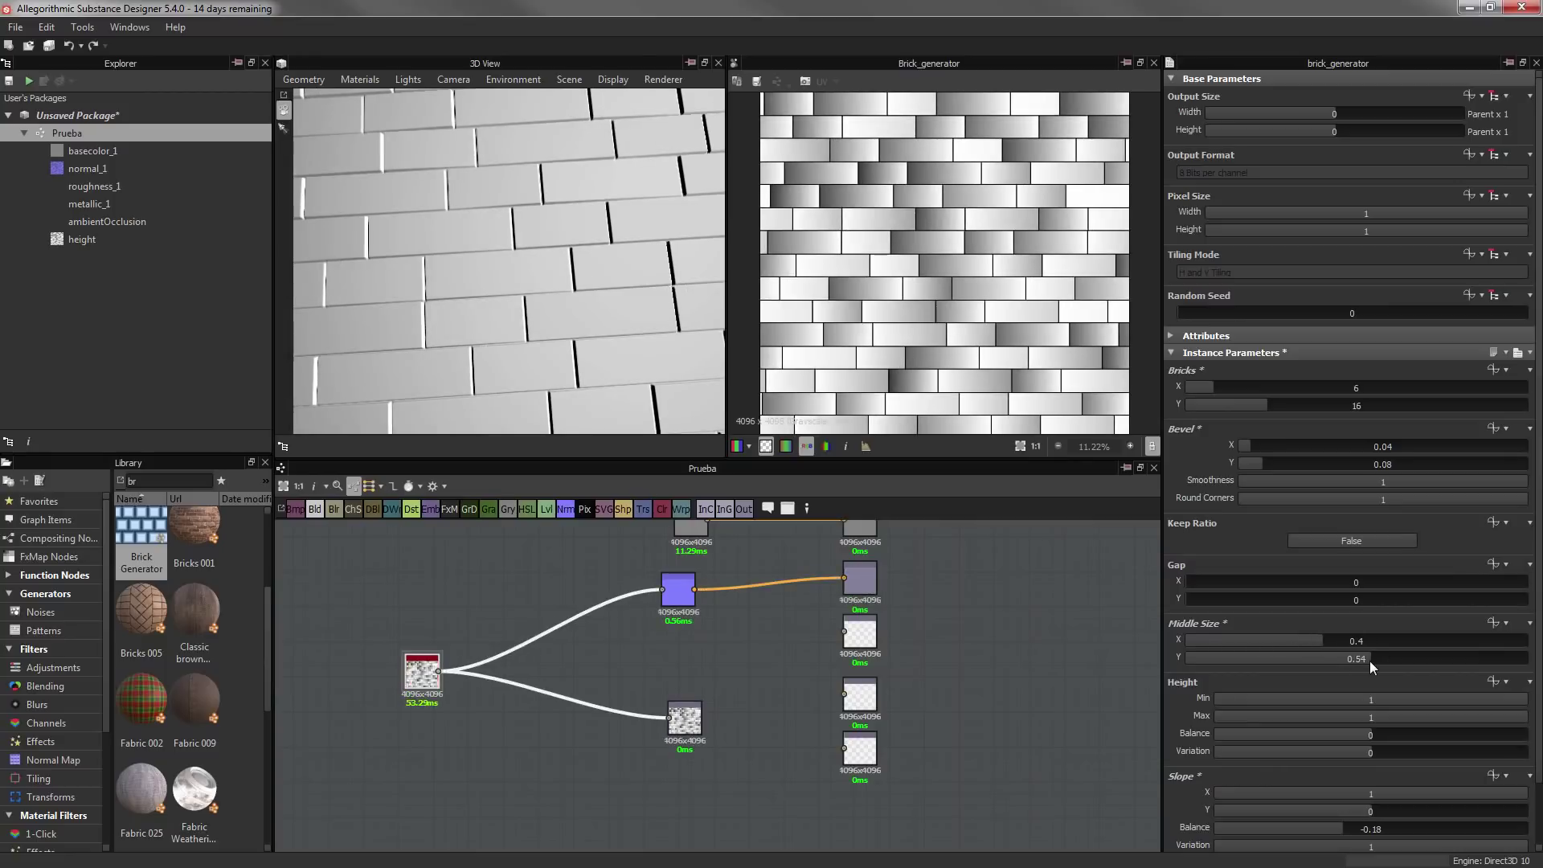
pyautogui.scroll(-1, 1276, 835)
pyautogui.moveTo(1276, 836)
pyautogui.mouseDown()
pyautogui.moveTo(1381, 836)
pyautogui.moveTo(1366, 836)
pyautogui.mouseUp()
pyautogui.scroll(-2, 991, 283)
pyautogui.scroll(2, 990, 283)
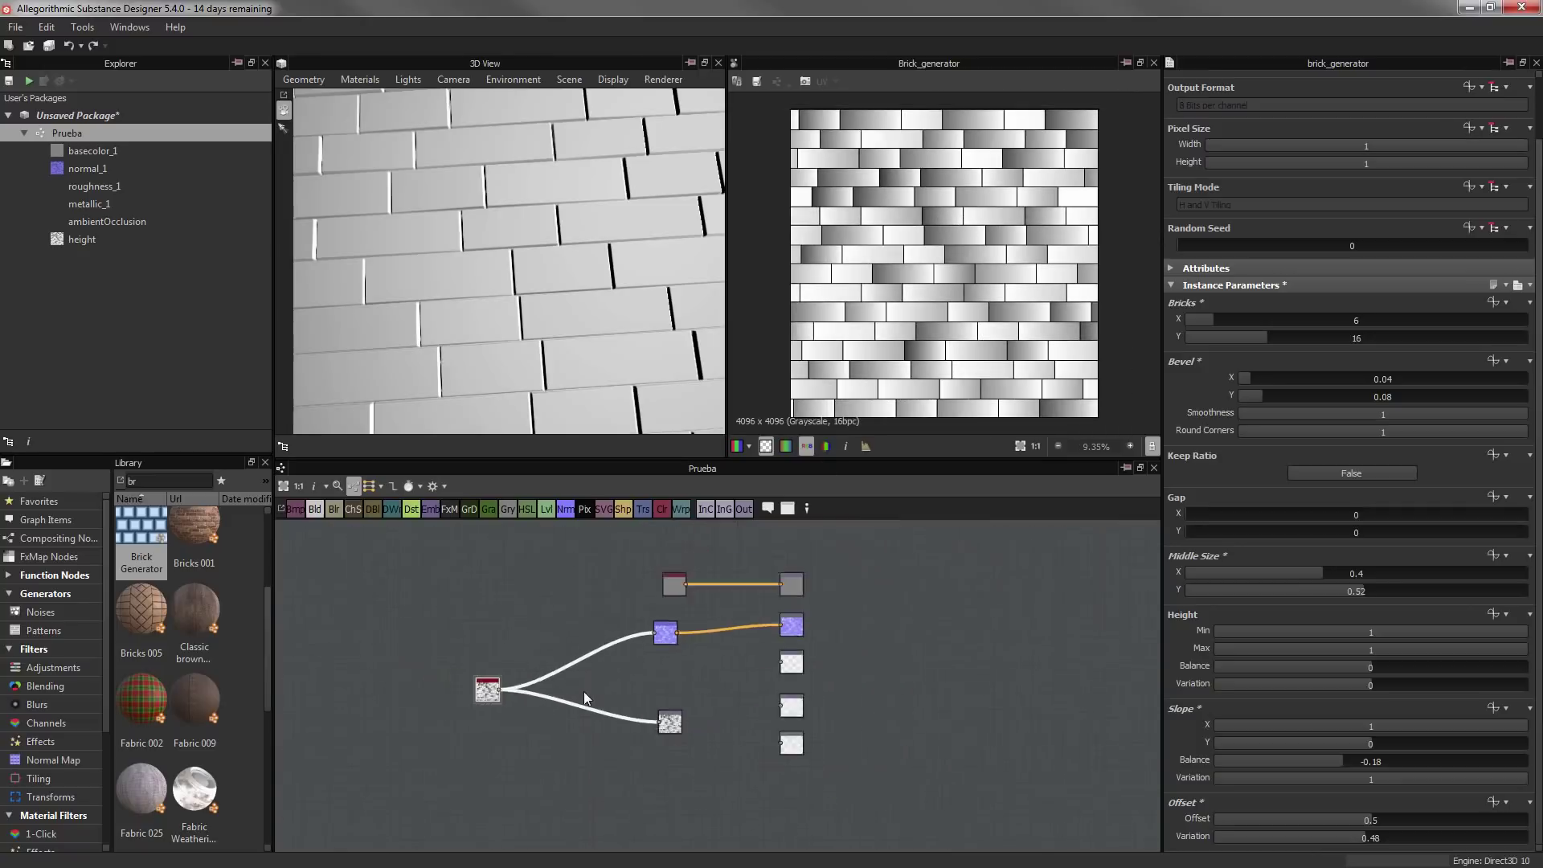
pyautogui.scroll(2, 584, 691)
# Add a Directional Warp node fed by the Brick Generator
pyautogui.scroll(1, 482, 675)
pyautogui.press('space')
pyautogui.write('warp')
pyautogui.click(526, 373)
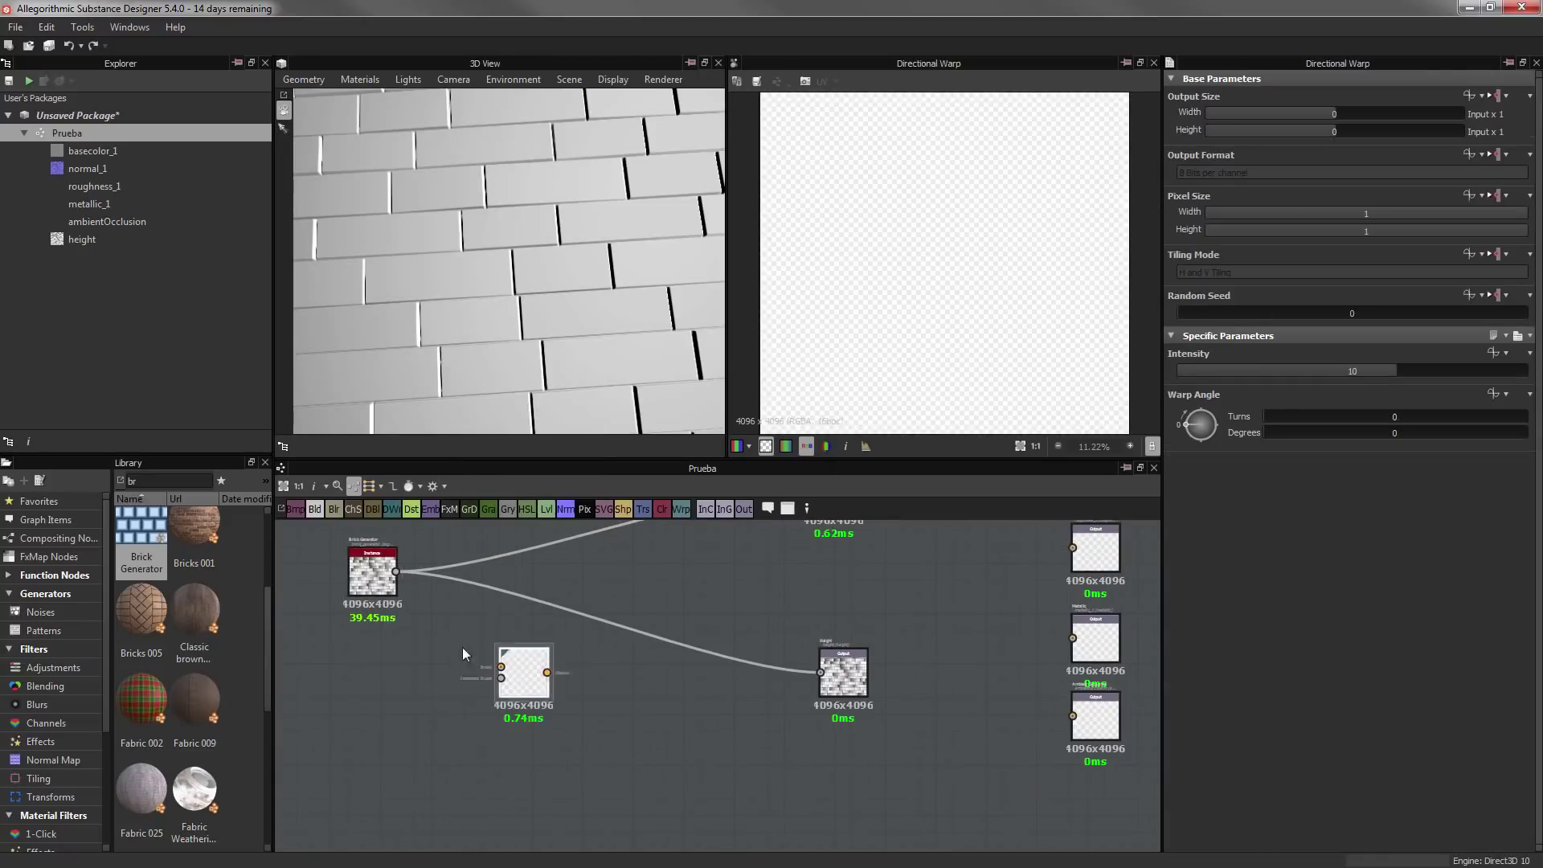
pyautogui.moveTo(396, 572); pyautogui.dragTo(534, 684)
# Place a Perlin Noise Zoom node and connect it into the warp
pyautogui.doubleClick(132, 480)
pyautogui.write('perlin')
pyautogui.moveTo(141, 623)
pyautogui.mouseDown()
pyautogui.moveTo(372, 738)
pyautogui.moveTo(534, 695)
pyautogui.mouseUp()
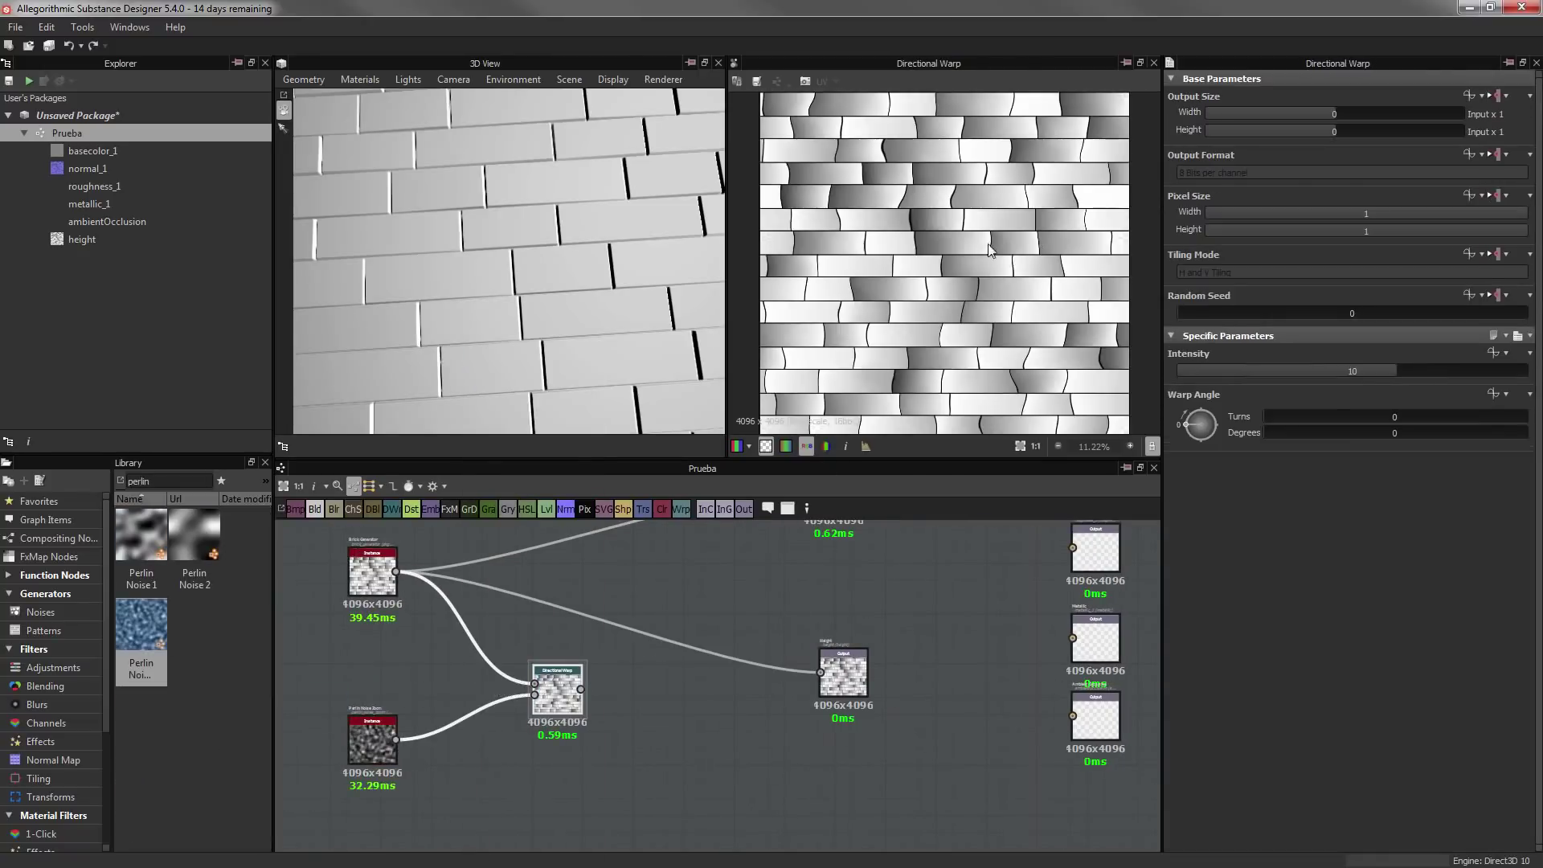
pyautogui.scroll(-2, 627, 614)
pyautogui.moveTo(626, 614)
pyautogui.mouseDown()
pyautogui.moveTo(504, 653)
pyautogui.moveTo(482, 635)
pyautogui.mouseUp()
# Lower the Perlin Distance to 50 and set the warp Intensity to 0.82
pyautogui.click(325, 679)
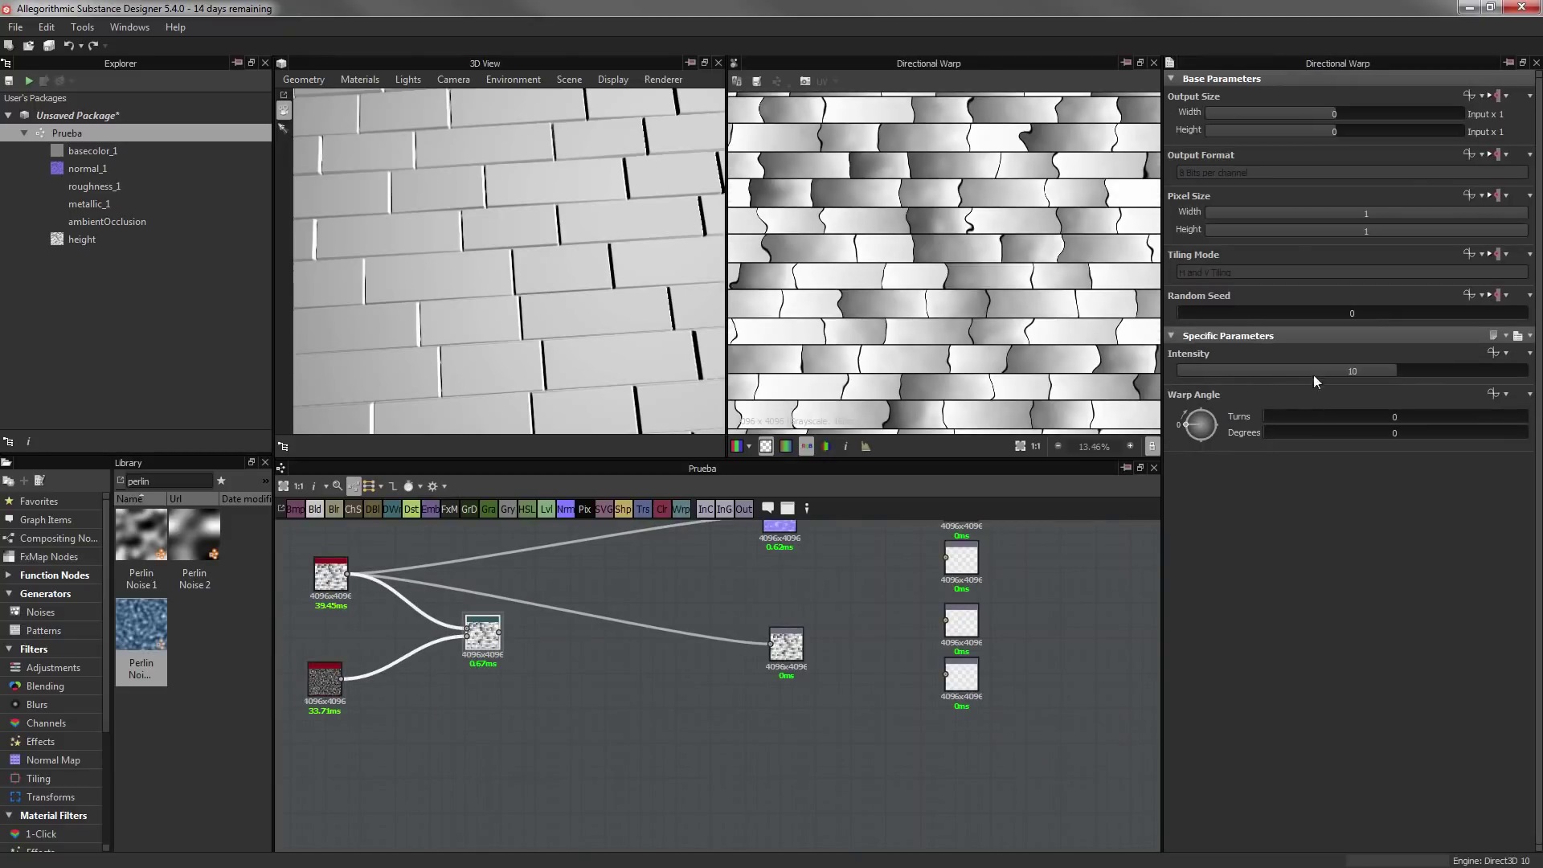
pyautogui.moveTo(1313, 387); pyautogui.dragTo(1201, 387)
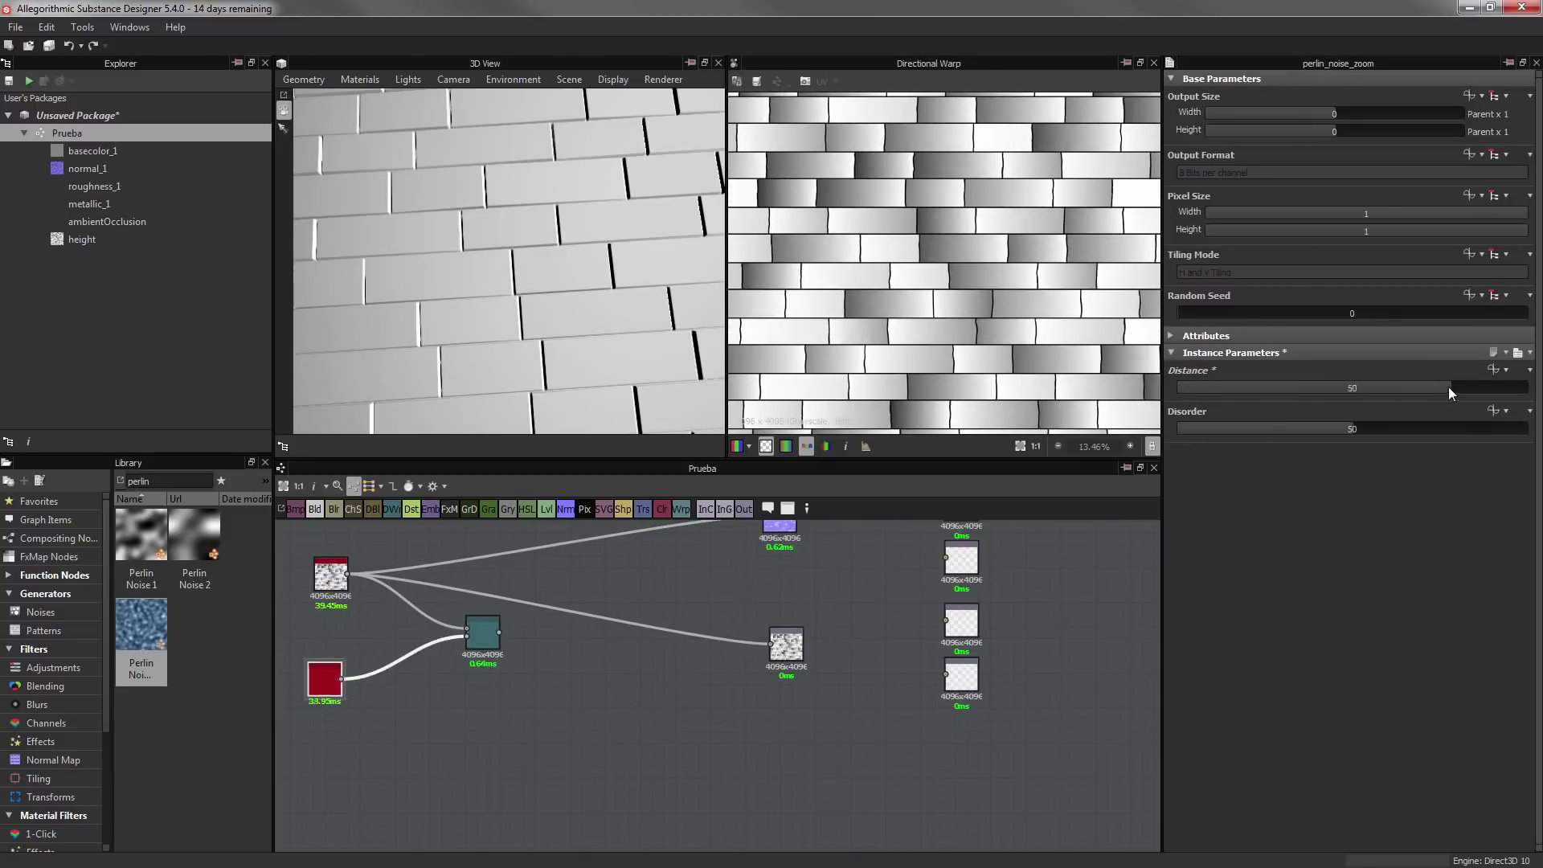
pyautogui.scroll(5, 1039, 206)
pyautogui.scroll(2, 480, 633)
pyautogui.click(477, 633)
pyautogui.moveTo(1382, 371); pyautogui.dragTo(1332, 372)
pyautogui.scroll(-2, 973, 251)
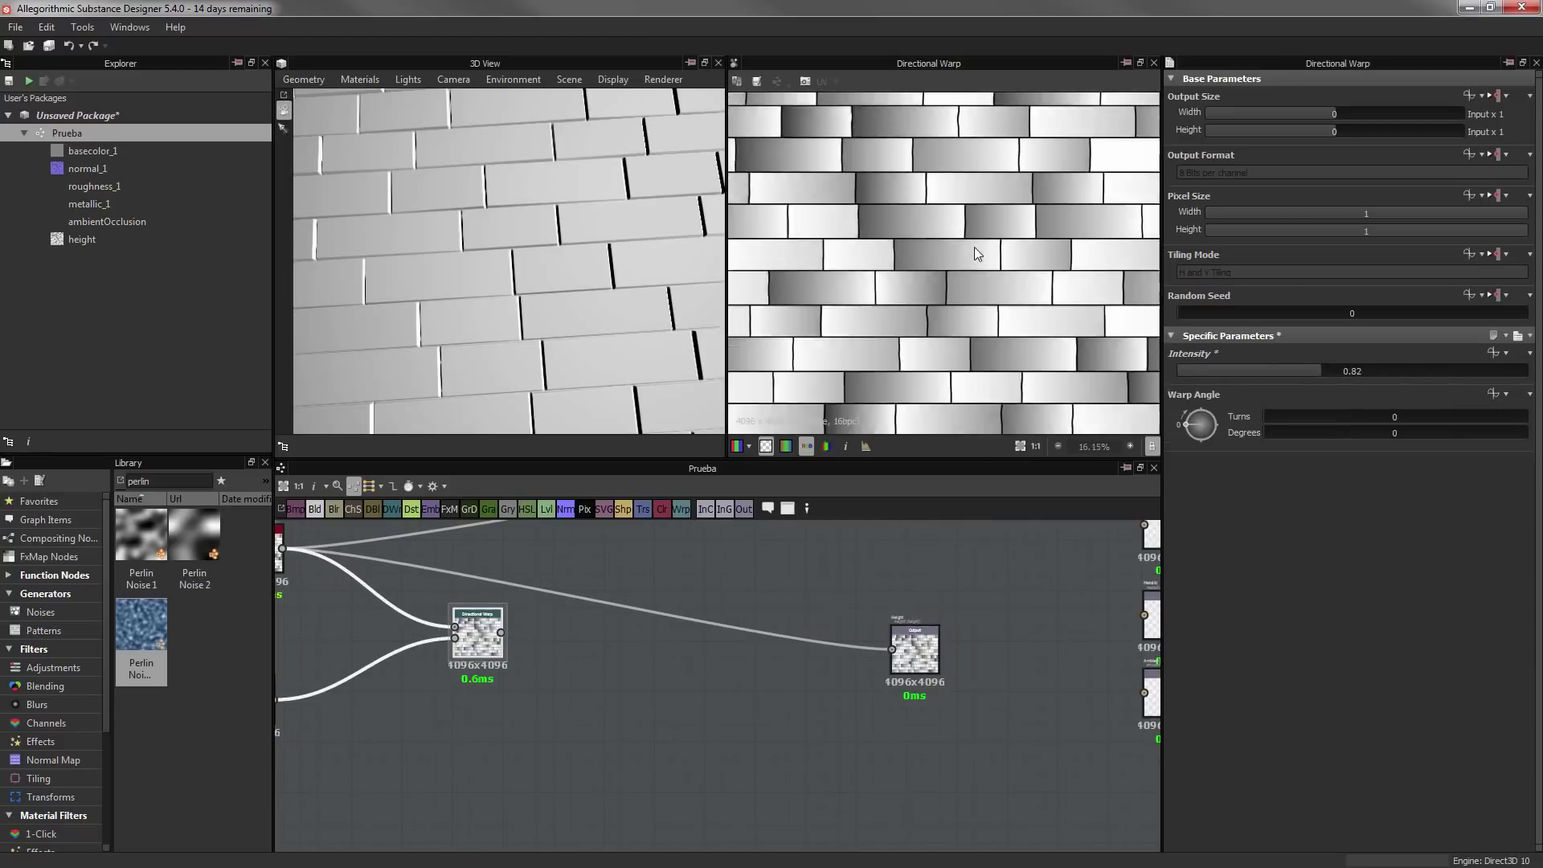
pyautogui.scroll(3, 973, 250)
pyautogui.moveTo(402, 579); pyautogui.dragTo(593, 670, button='middle')
pyautogui.click(450, 639)
# Widen the brick bevels to 0.11/0.19 and add a Levels node after the bricks
pyautogui.moveTo(1267, 466)
pyautogui.mouseDown()
pyautogui.moveTo(1290, 466)
pyautogui.moveTo(1280, 447)
pyautogui.mouseUp()
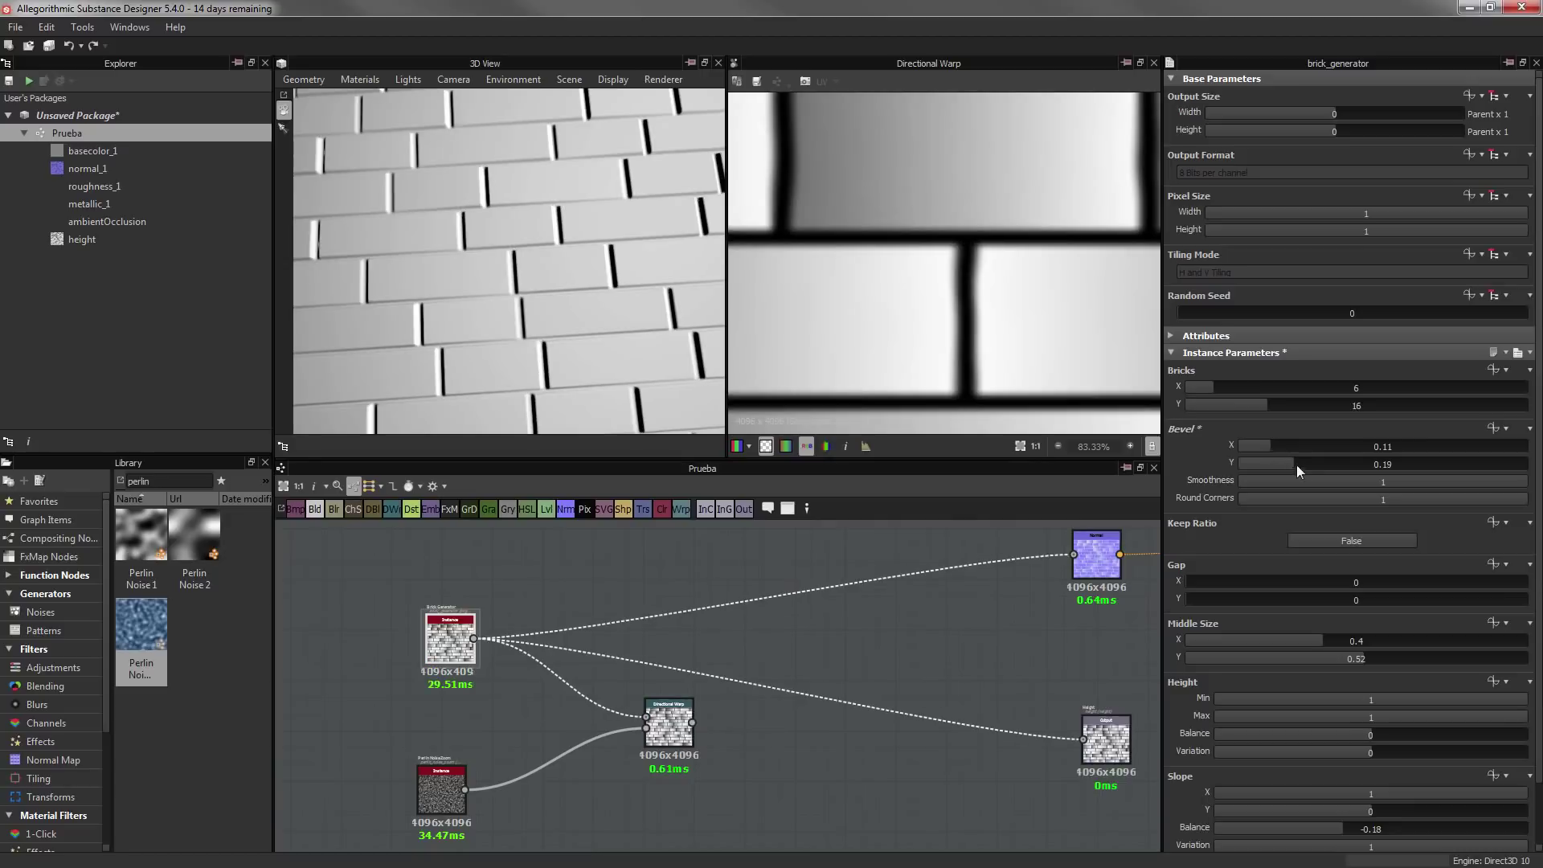
pyautogui.click(546, 509)
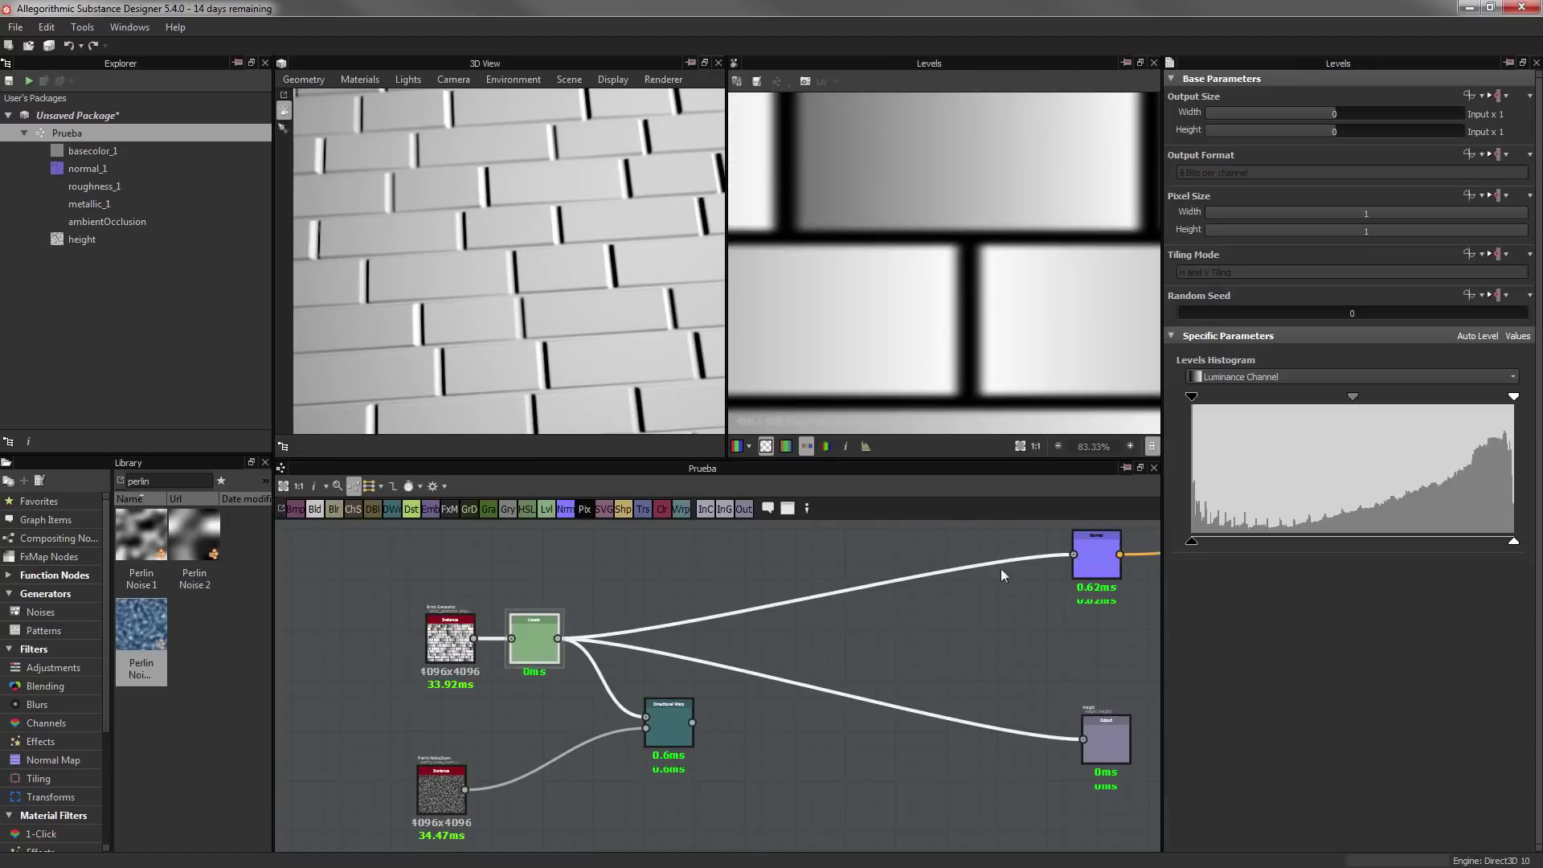
pyautogui.moveTo(1514, 396)
pyautogui.mouseDown()
pyautogui.moveTo(1251, 396)
pyautogui.moveTo(1324, 396)
pyautogui.mouseUp()
pyautogui.hotkey('ctrl', 'z')
pyautogui.scroll(-5, 973, 319)
pyautogui.scroll(5, 977, 315)
pyautogui.scroll(-5, 1015, 282)
pyautogui.scroll(4, 1015, 283)
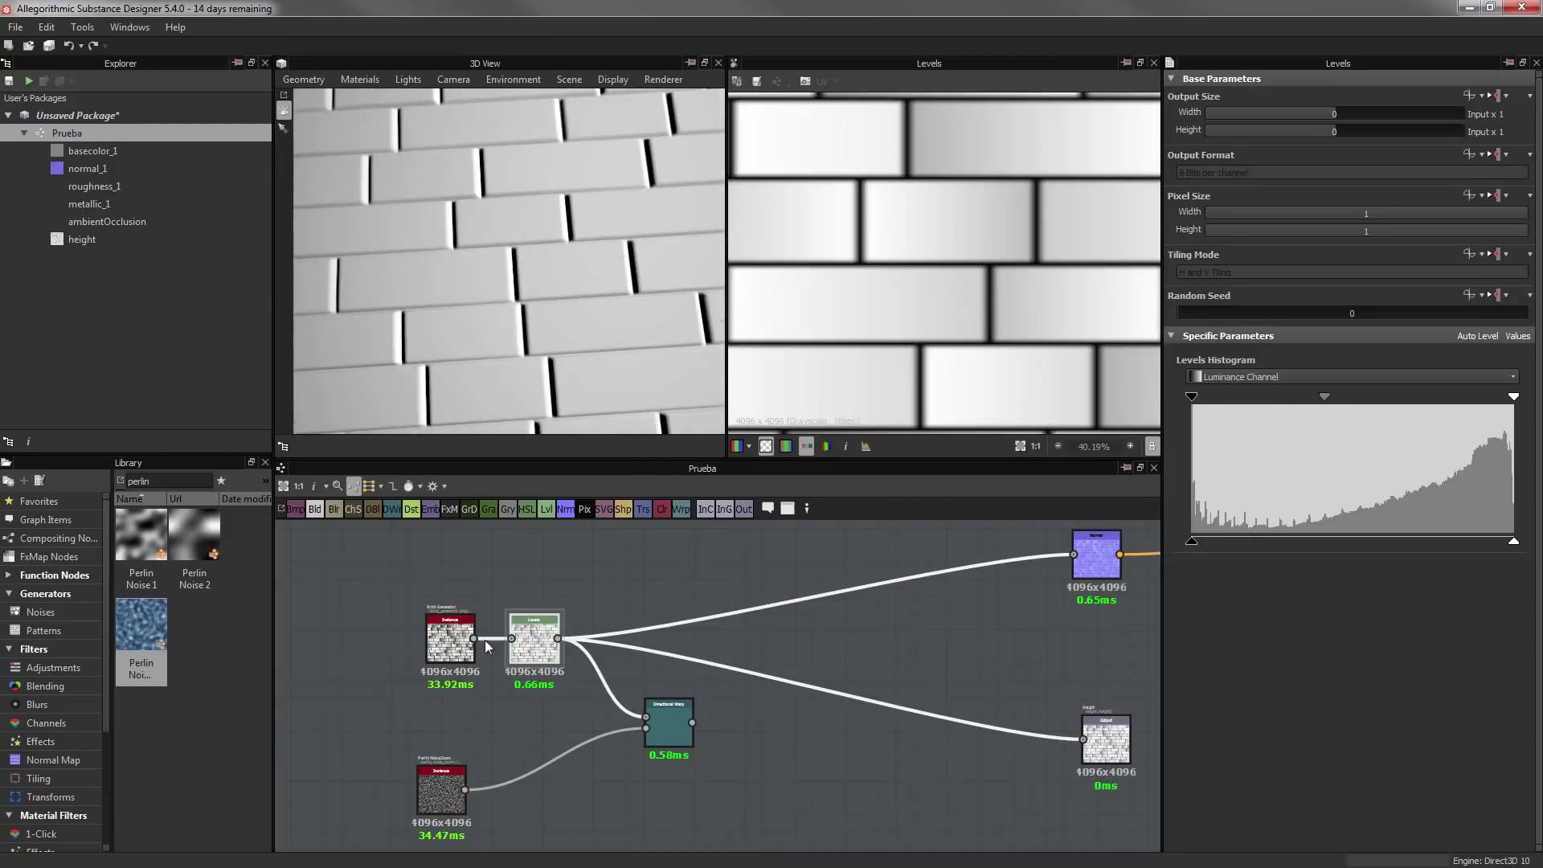
# Route the warped bricks on to the Normal and into a new Slope Blur Grayscale
pyautogui.moveTo(734, 721); pyautogui.dragTo(1003, 591)
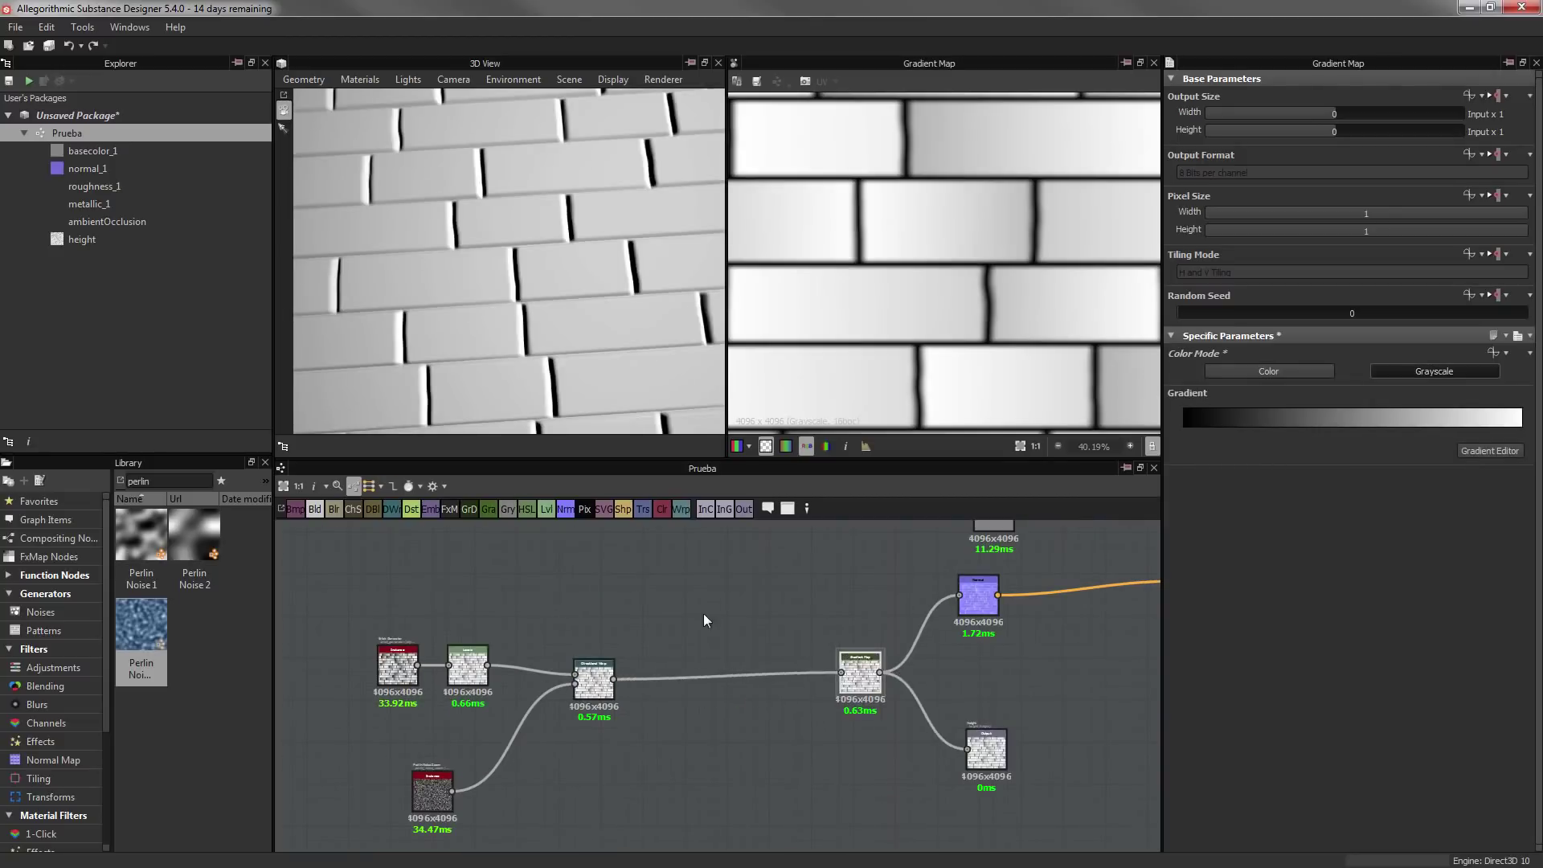
pyautogui.scroll(3, 699, 635)
pyautogui.moveTo(589, 590); pyautogui.dragTo(696, 657)
# Feed a Perlin Noise Zoom into the Slope Blur, with 32 samples and Min mode
pyautogui.click(722, 640)
pyautogui.moveTo(755, 741); pyautogui.dragTo(788, 712, button='middle')
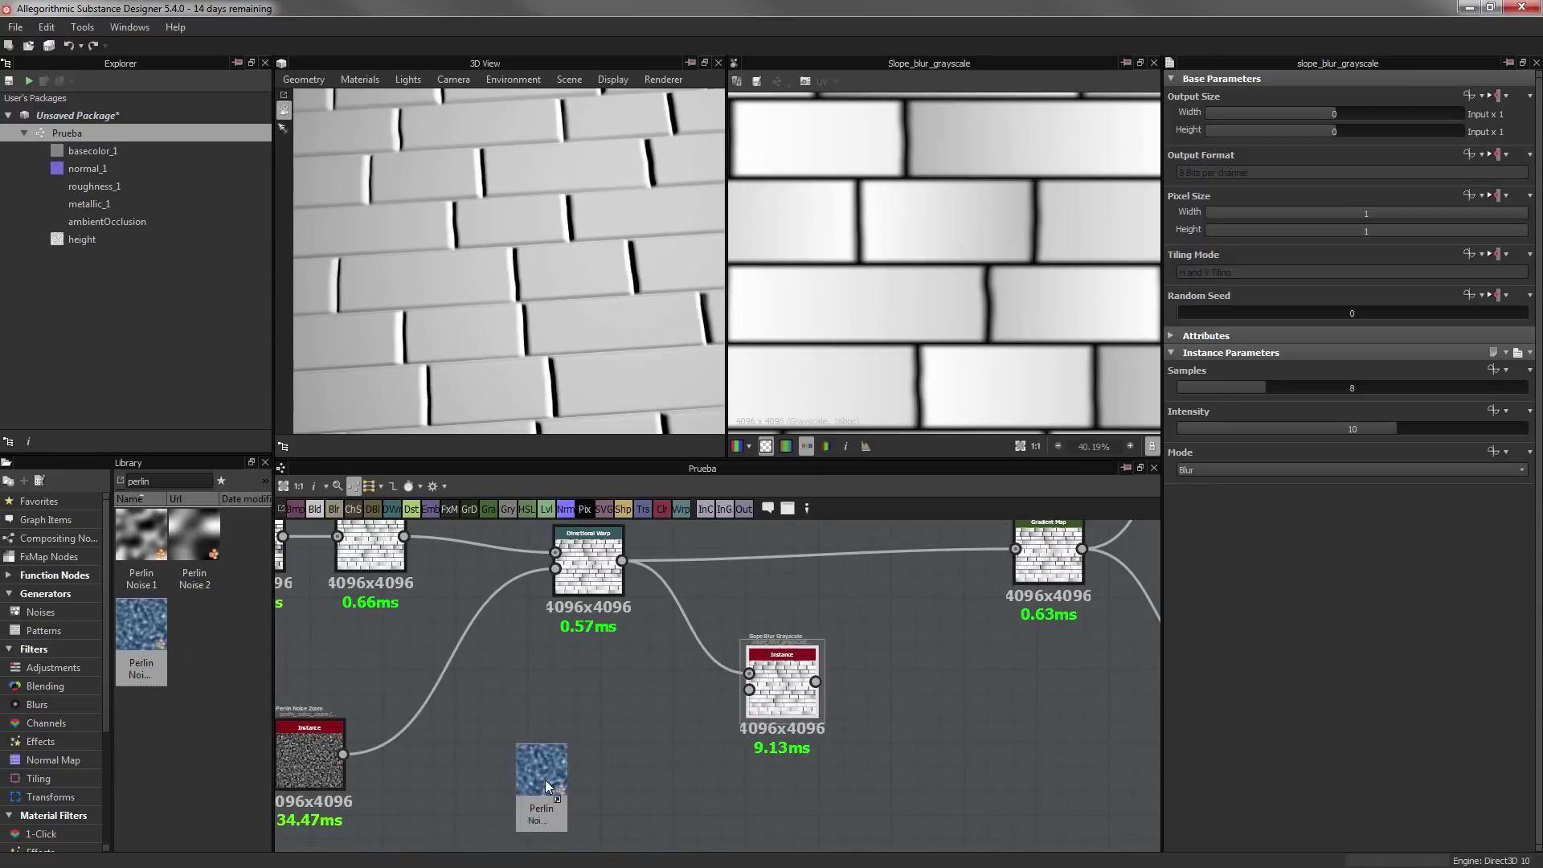
pyautogui.moveTo(140, 623); pyautogui.dragTo(545, 779)
pyautogui.moveTo(525, 778); pyautogui.dragTo(749, 690)
pyautogui.moveTo(1266, 387); pyautogui.dragTo(1525, 387)
pyautogui.moveTo(1397, 429)
pyautogui.mouseDown()
pyautogui.moveTo(1169, 434)
pyautogui.moveTo(1183, 429)
pyautogui.mouseUp()
pyautogui.click(1350, 470)
pyautogui.click(1350, 487)
pyautogui.moveTo(804, 683); pyautogui.dragTo(675, 708, button='middle')
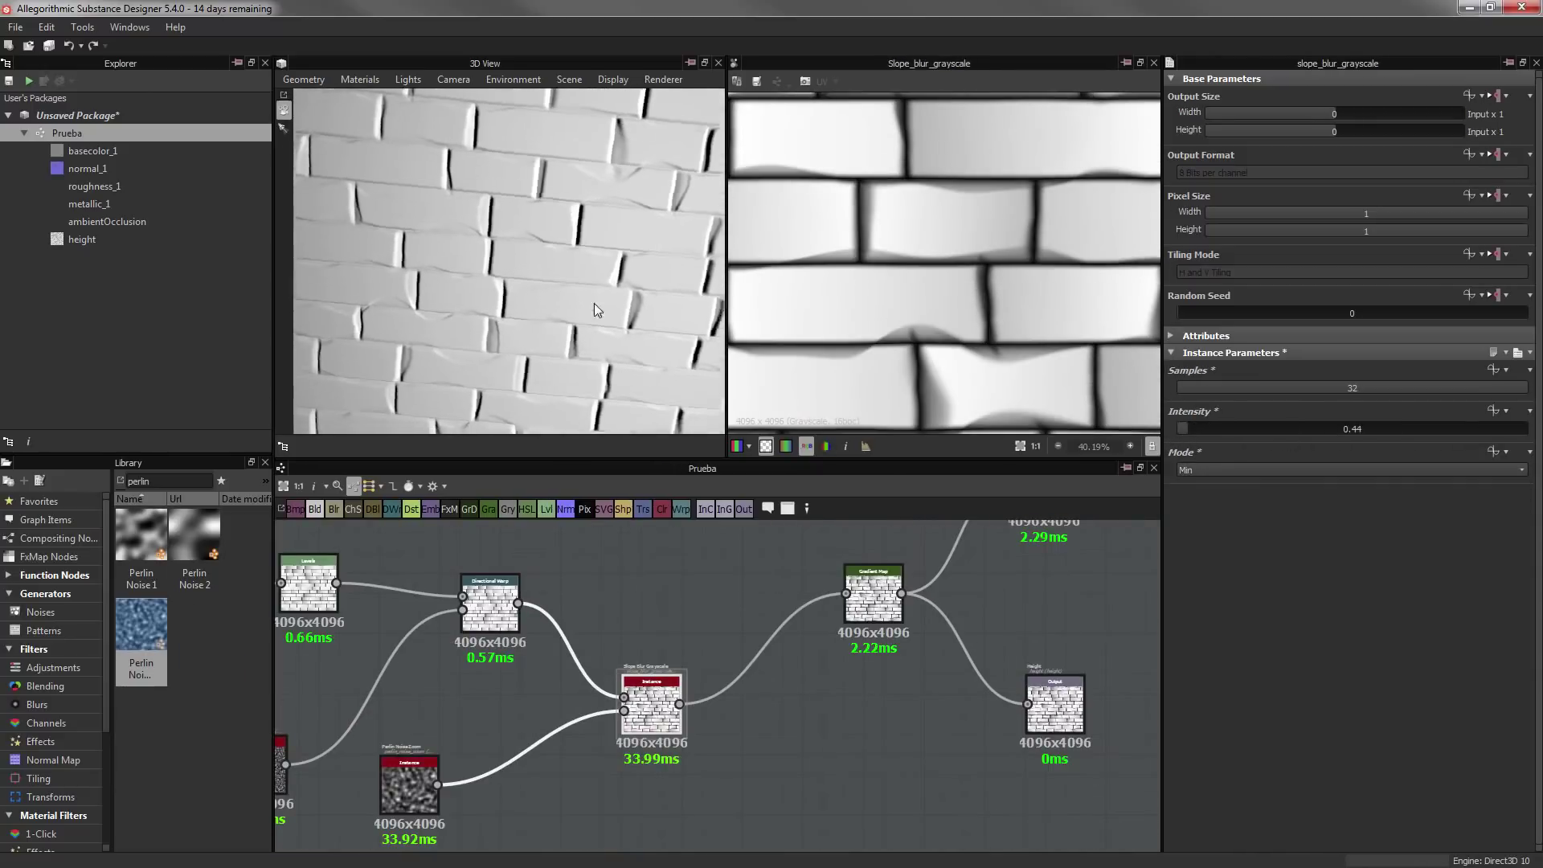
# Add a Clouds 2 noise and arrange it below the Perlin node
pyautogui.scroll(3, 595, 302)
pyautogui.moveTo(406, 790); pyautogui.dragTo(506, 705, button='middle')
pyautogui.scroll(-2, 528, 649)
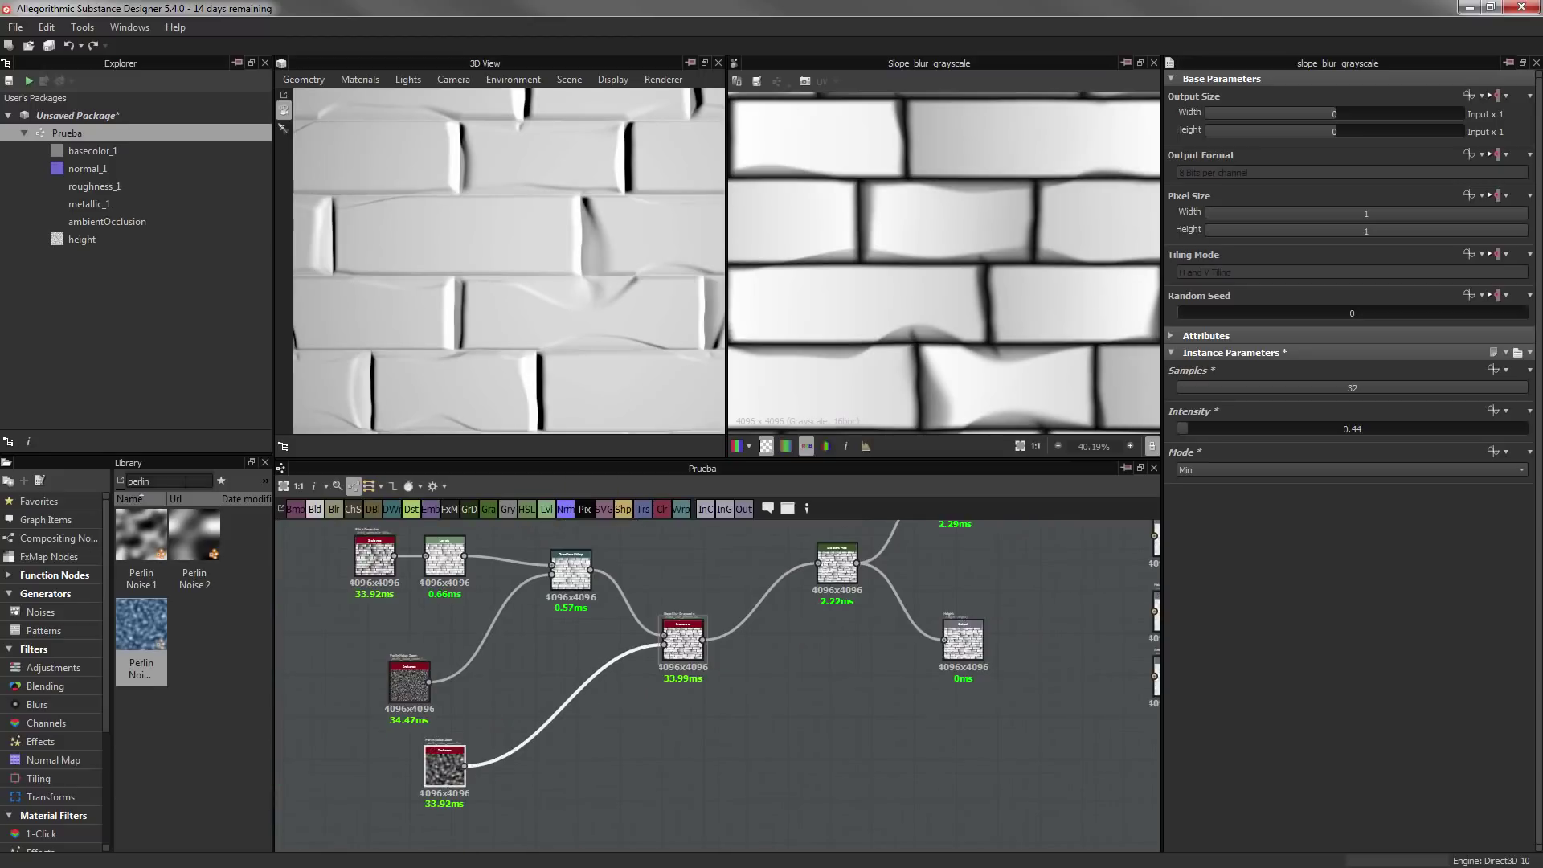
pyautogui.tripleClick(169, 480)
pyautogui.write('cloud')
pyautogui.moveTo(194, 535)
pyautogui.mouseDown()
pyautogui.moveTo(514, 723)
pyautogui.moveTo(663, 645)
pyautogui.mouseUp()
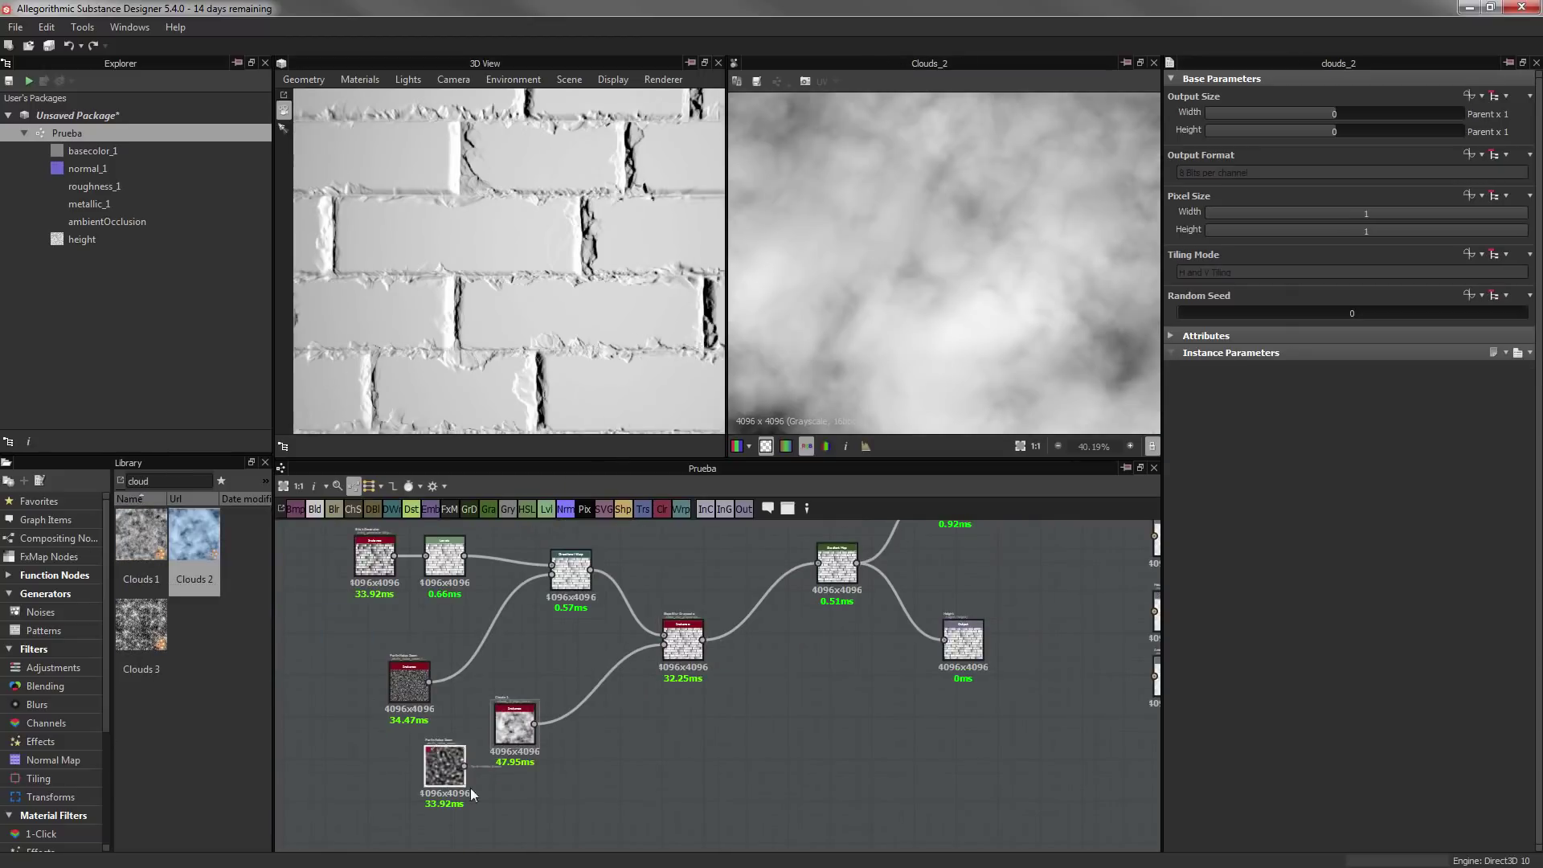
pyautogui.moveTo(444, 768); pyautogui.dragTo(640, 768)
pyautogui.moveTo(515, 723); pyautogui.dragTo(388, 794)
# Soften Clouds 2 with a Blur HQ Grayscale at intensity about 1 before the slope blur
pyautogui.press('space')
pyautogui.click(426, 393)
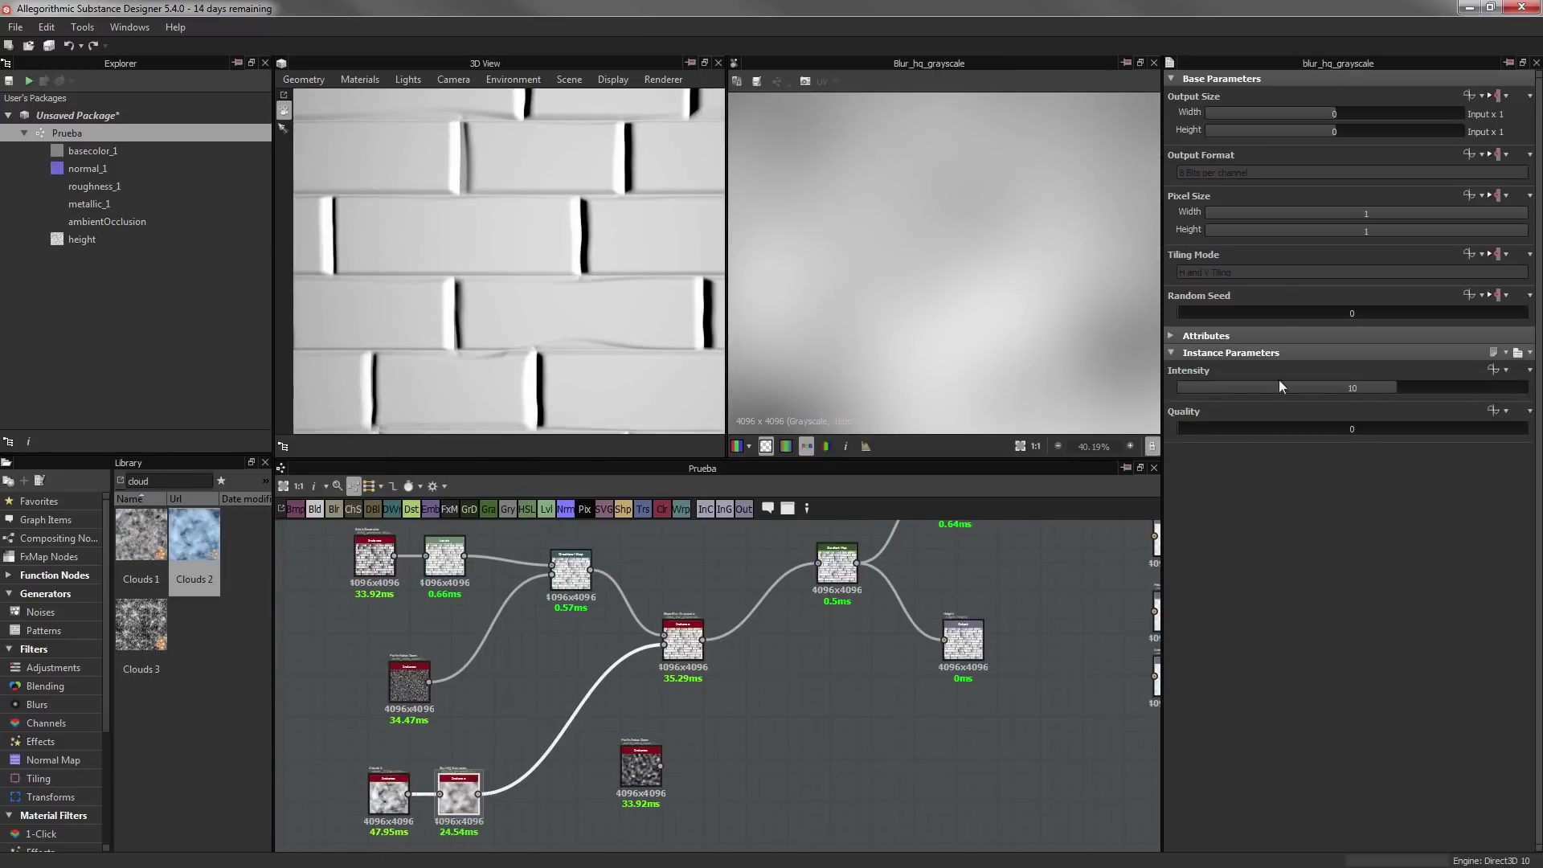
pyautogui.moveTo(1208, 388); pyautogui.dragTo(1200, 388)
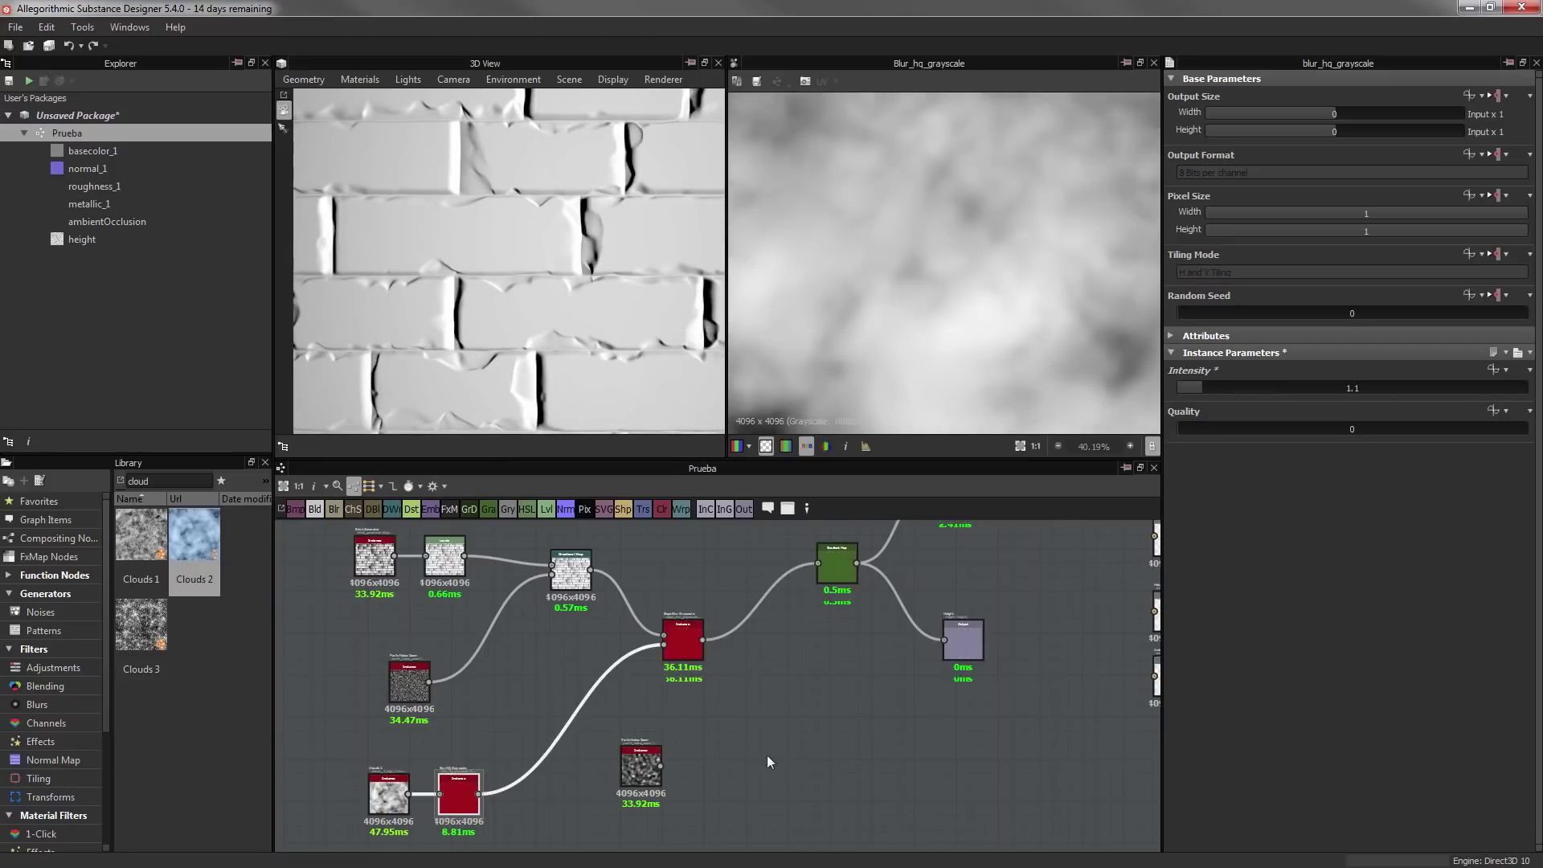
pyautogui.doubleClick(682, 638)
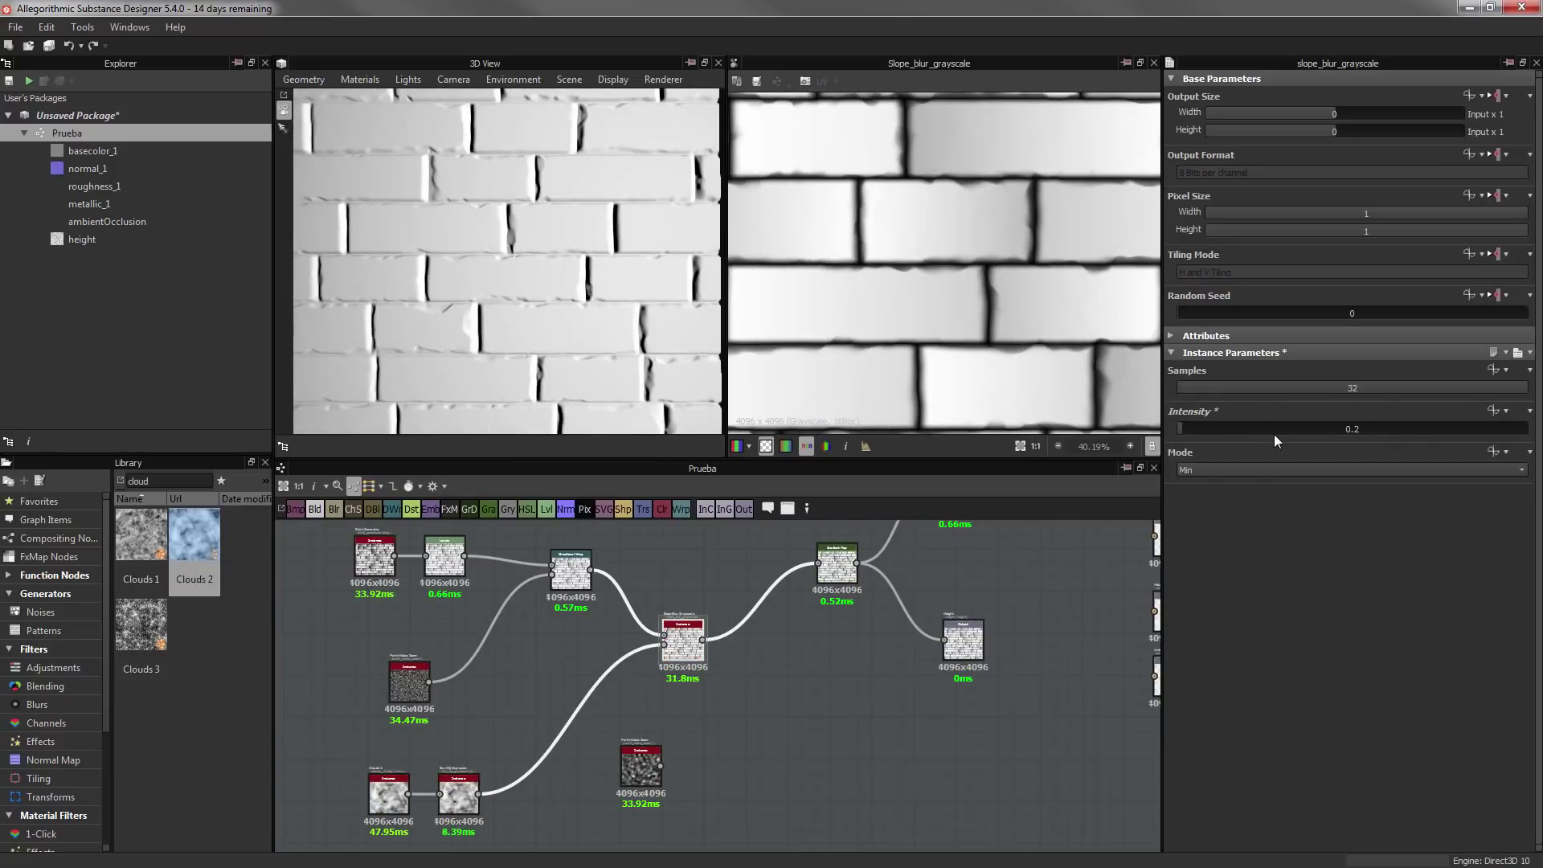
pyautogui.scroll(-1, 1274, 434)
pyautogui.scroll(-3, 499, 217)
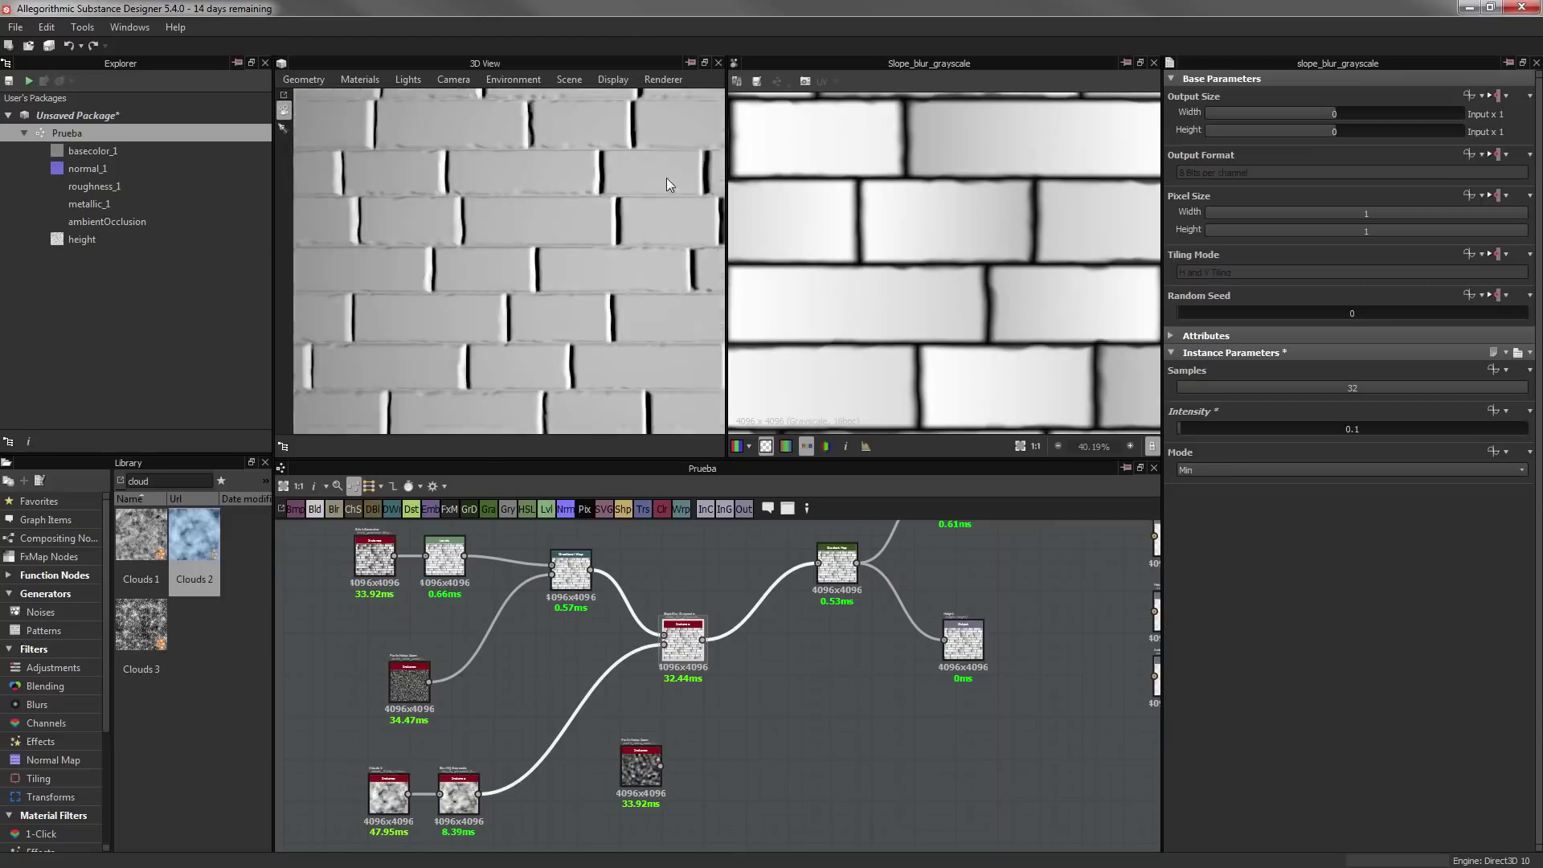
pyautogui.moveTo(641, 763); pyautogui.dragTo(855, 775)
pyautogui.scroll(2, 601, 579)
pyautogui.scroll(2, 601, 579)
pyautogui.scroll(-5, 601, 578)
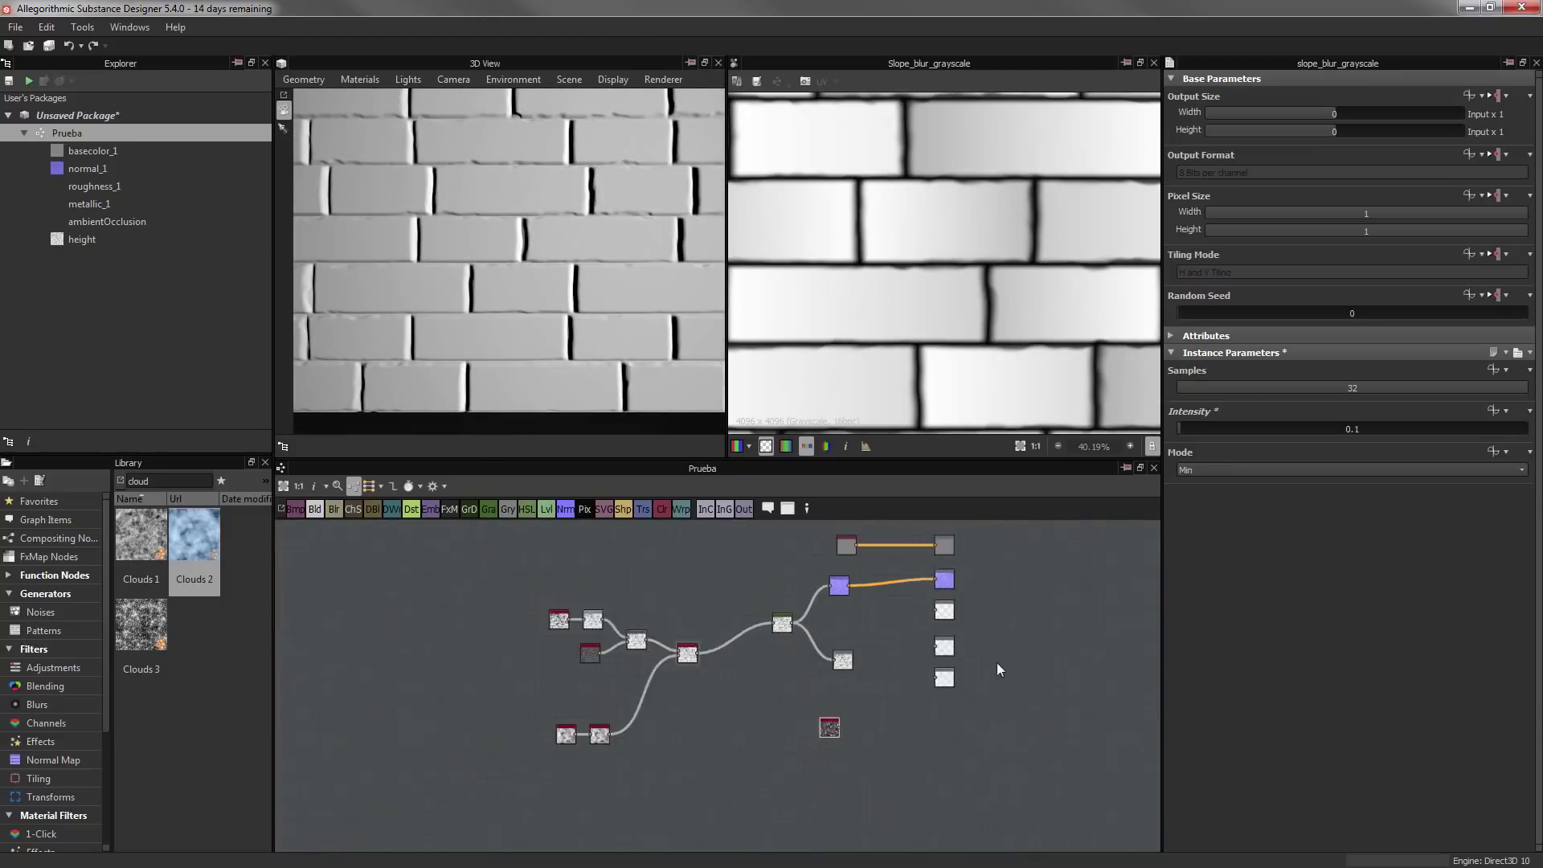
# Blend a Cells 1 noise into the slope-blurred bricks in Multiply mode
pyautogui.doubleClick(137, 481)
pyautogui.write('cell')
pyautogui.moveTo(141, 534); pyautogui.dragTo(595, 637)
pyautogui.scroll(3, 581, 699)
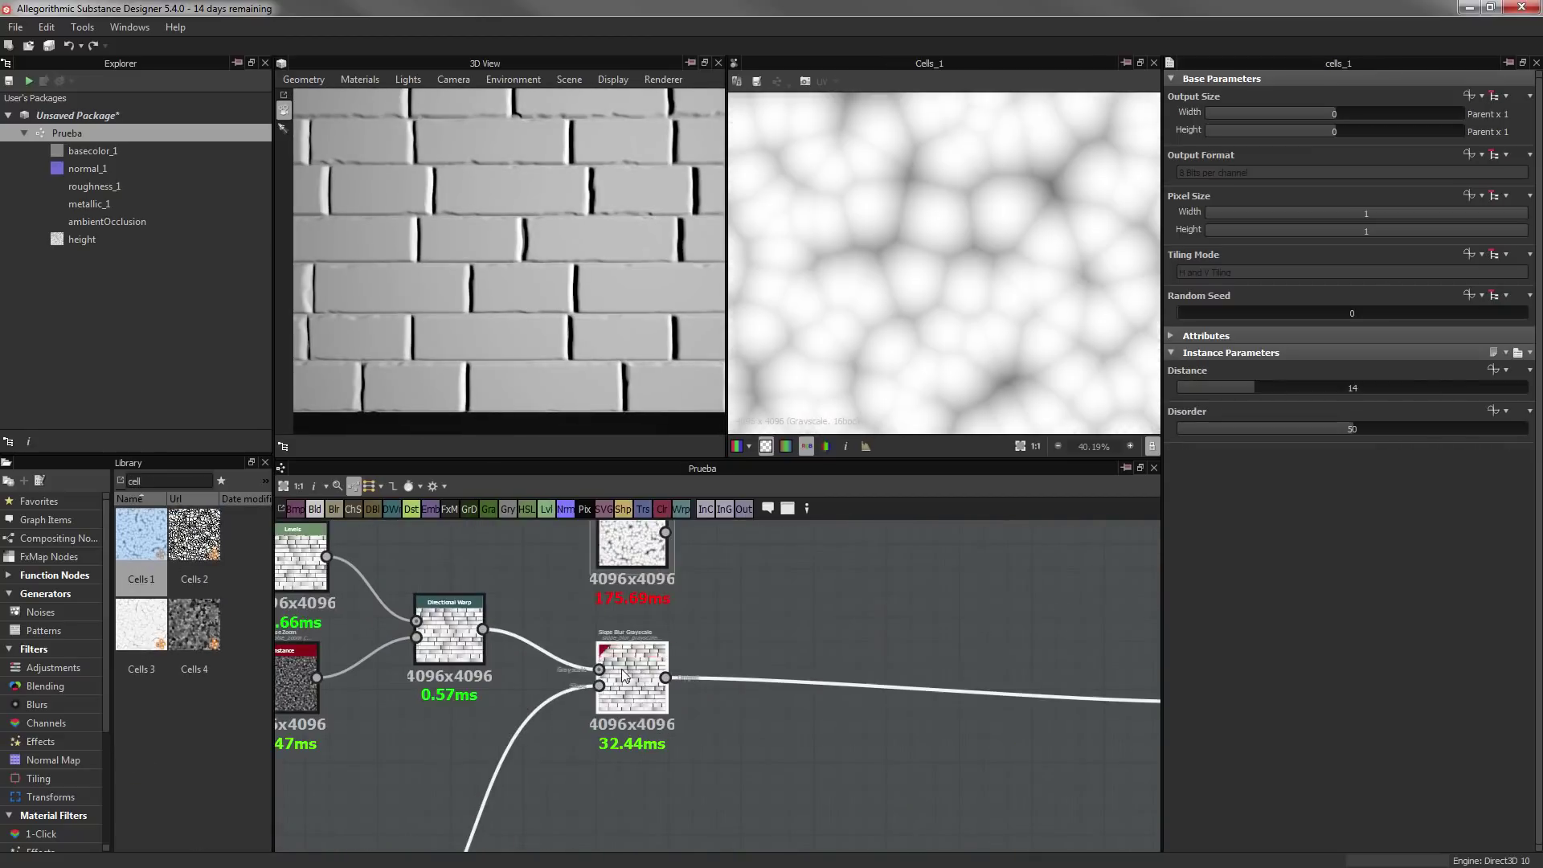
pyautogui.moveTo(619, 578); pyautogui.dragTo(724, 684)
pyautogui.click(1267, 412)
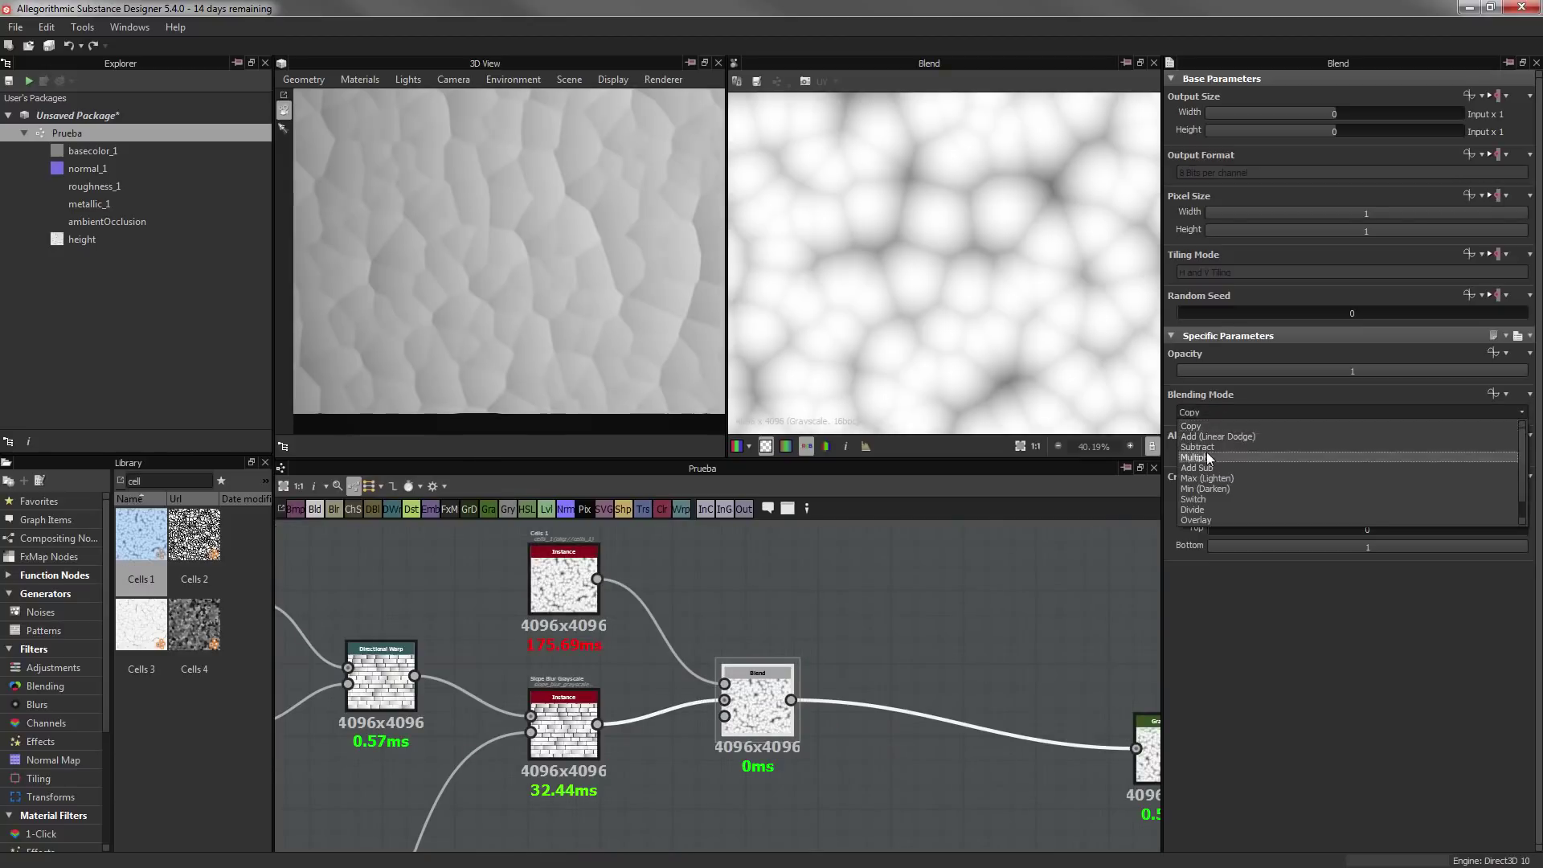
pyautogui.click(1206, 445)
# Insert an Invert Grayscale after Cells 1 and shift both nodes left
pyautogui.click(558, 594)
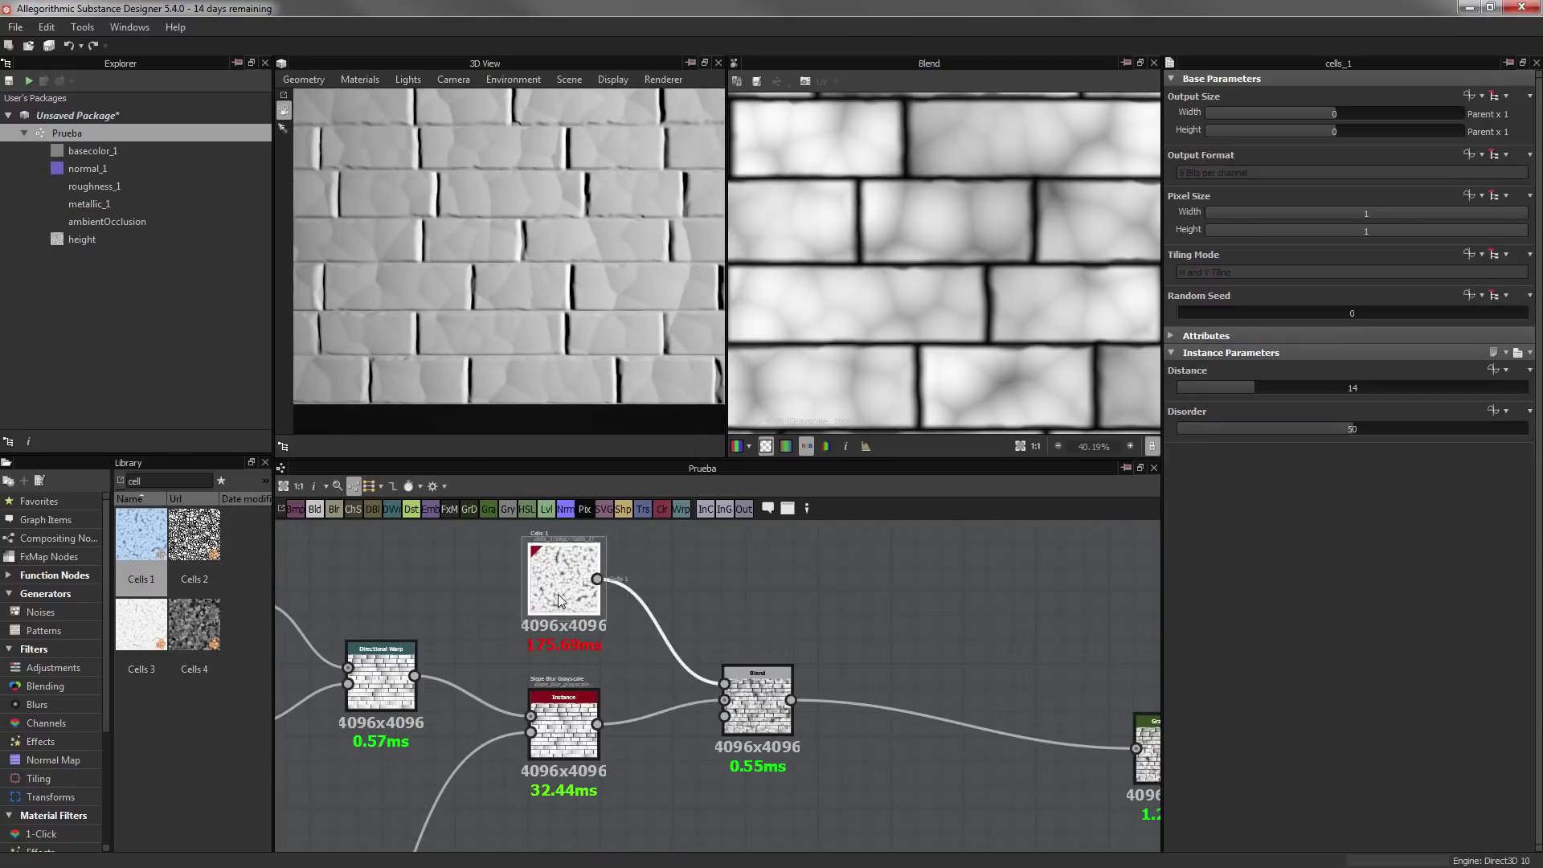
pyautogui.rightClick(558, 595)
pyautogui.click(635, 379)
pyautogui.moveTo(563, 587); pyautogui.dragTo(467, 587)
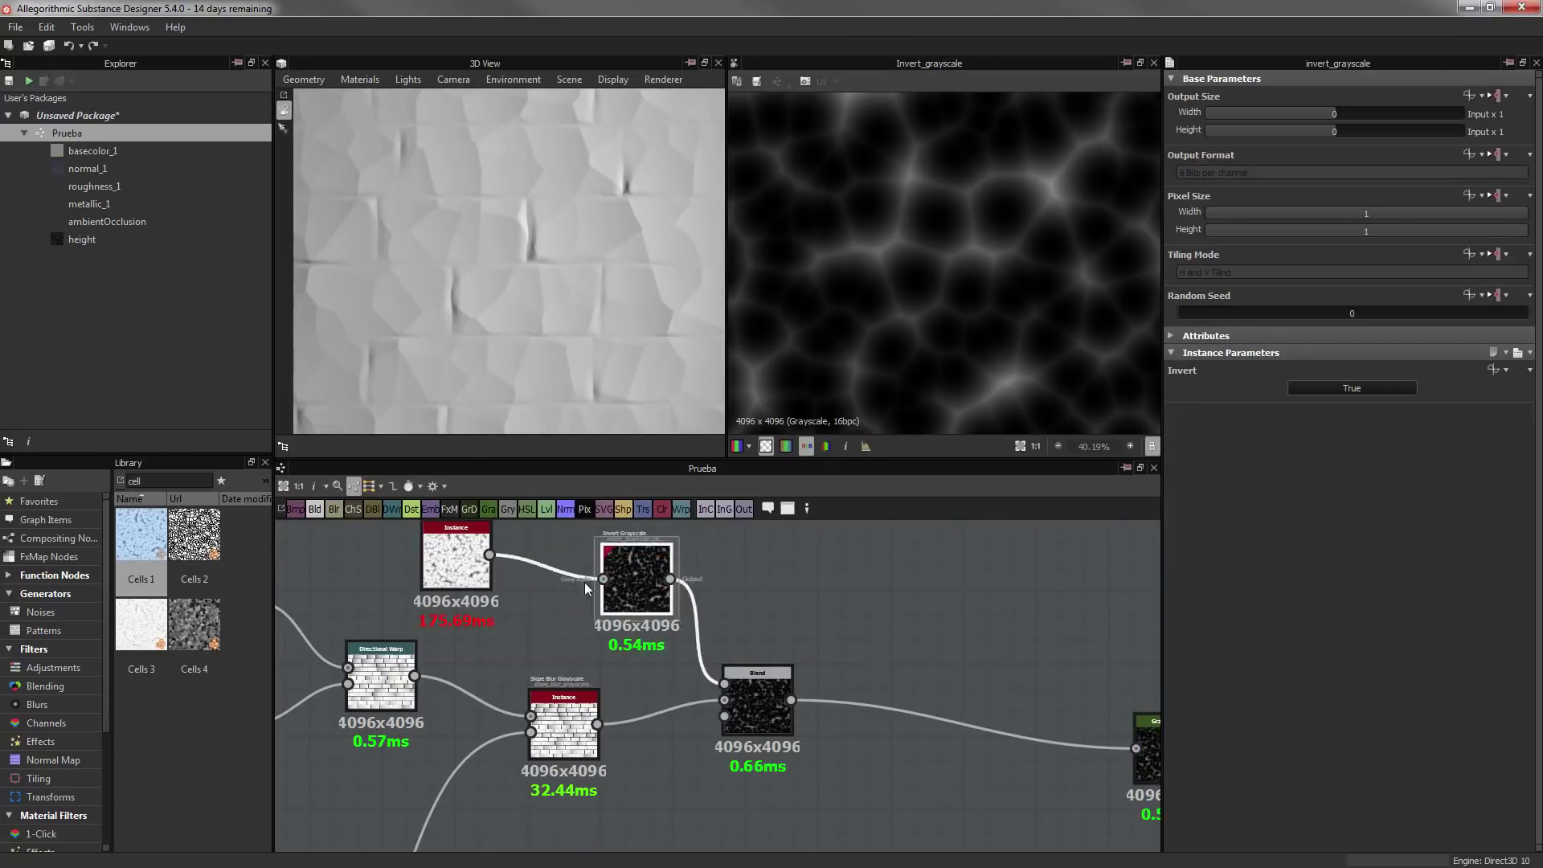
pyautogui.moveTo(684, 587); pyautogui.dragTo(587, 586)
# Switch the Blend to Overlay mode and begin adding a Directional Warp
pyautogui.click(756, 703)
pyautogui.click(1221, 412)
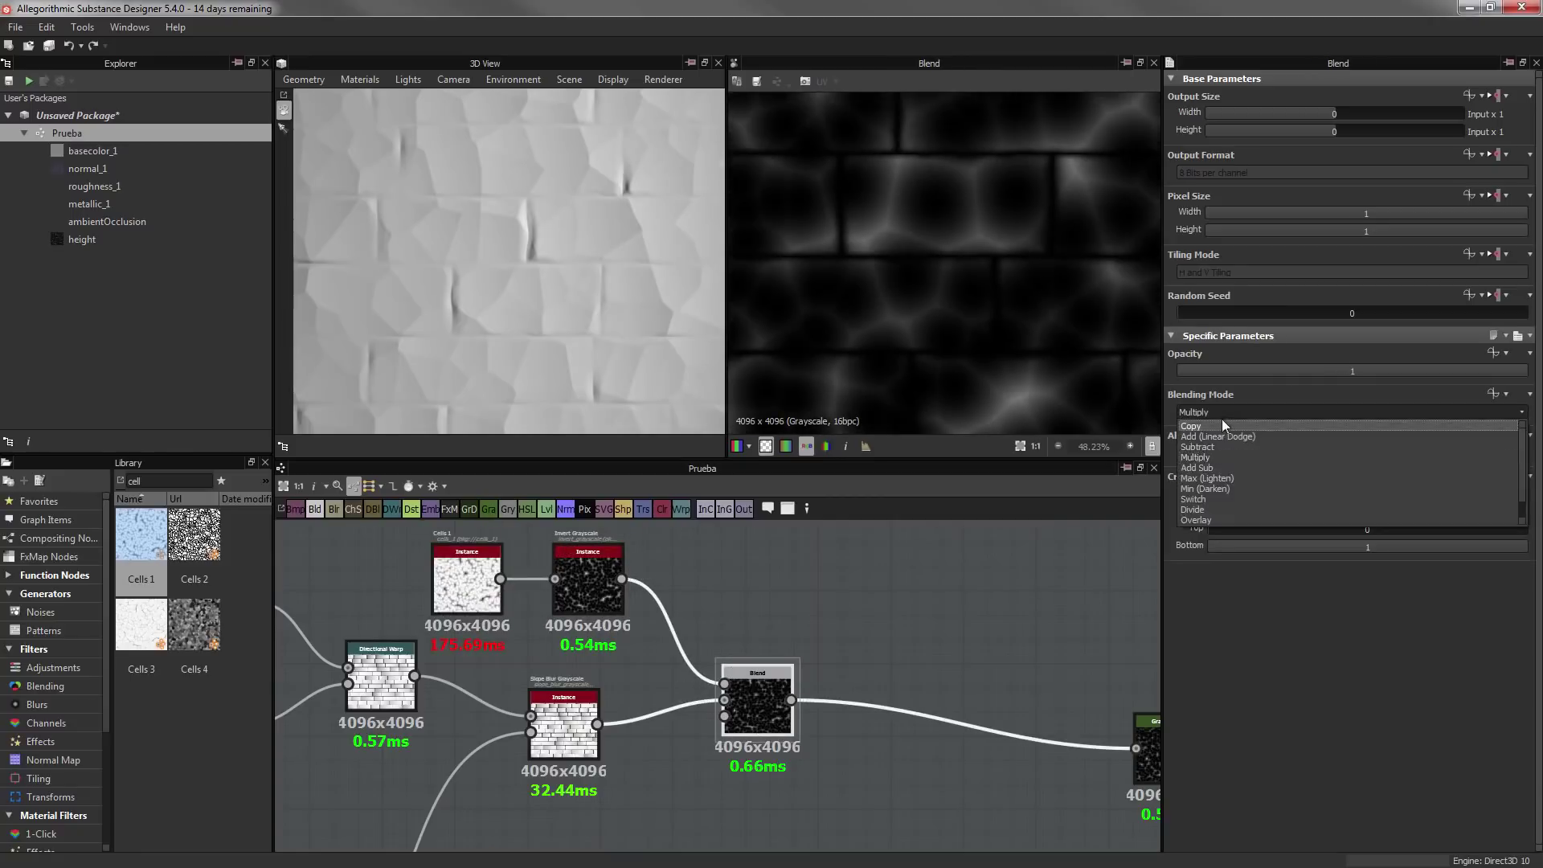
pyautogui.click(1206, 507)
pyautogui.moveTo(697, 563); pyautogui.dragTo(774, 599, button='middle')
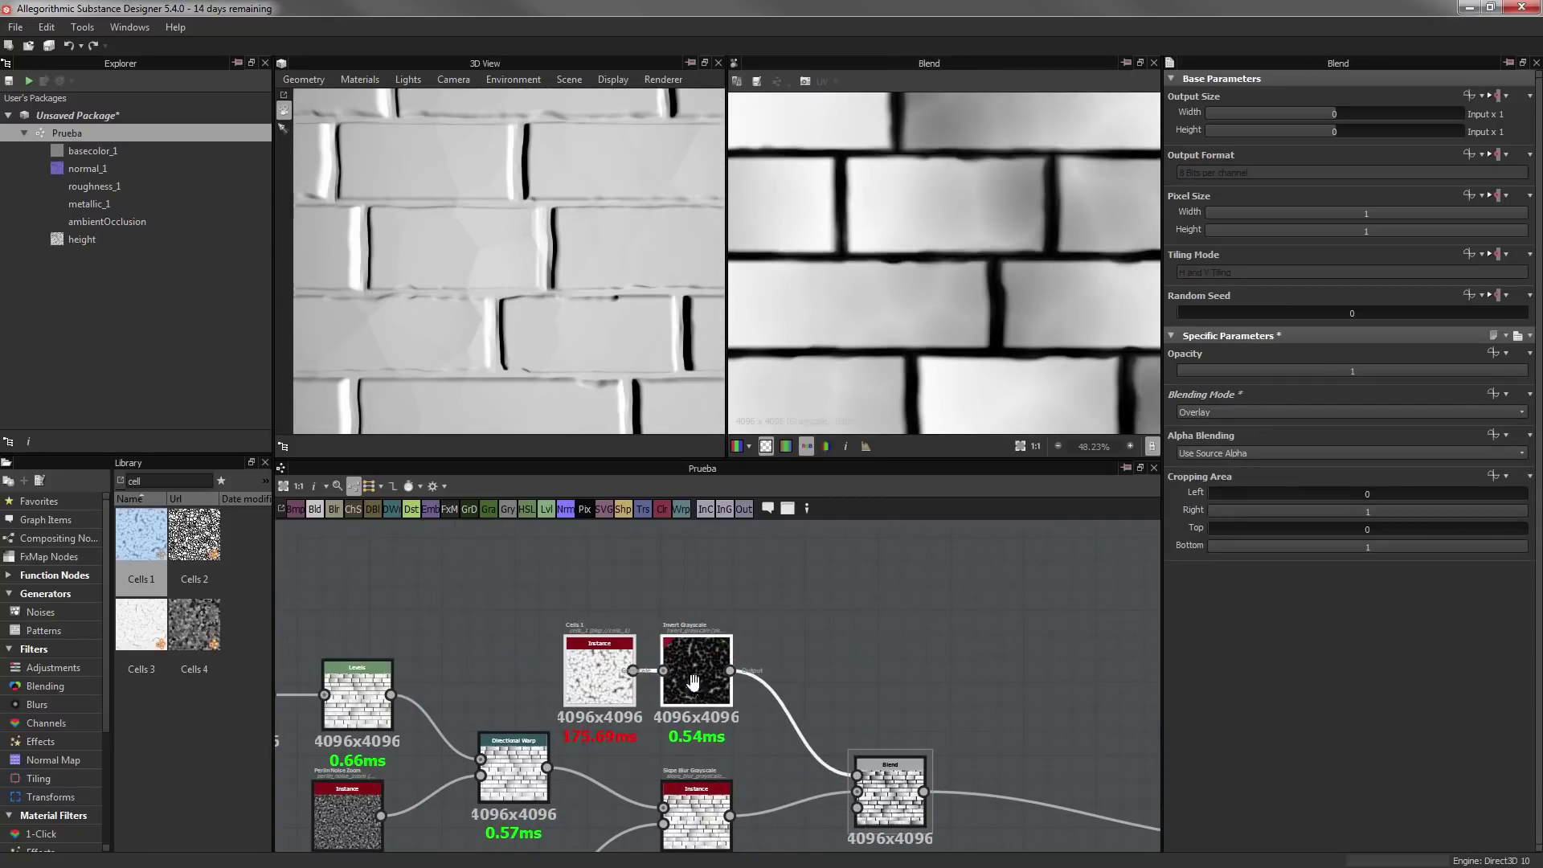
pyautogui.press('space')
# Add a Directional Warp node after the inverted cell pattern, initially at intensity 71.8
pyautogui.write('warp')
pyautogui.click(840, 374)
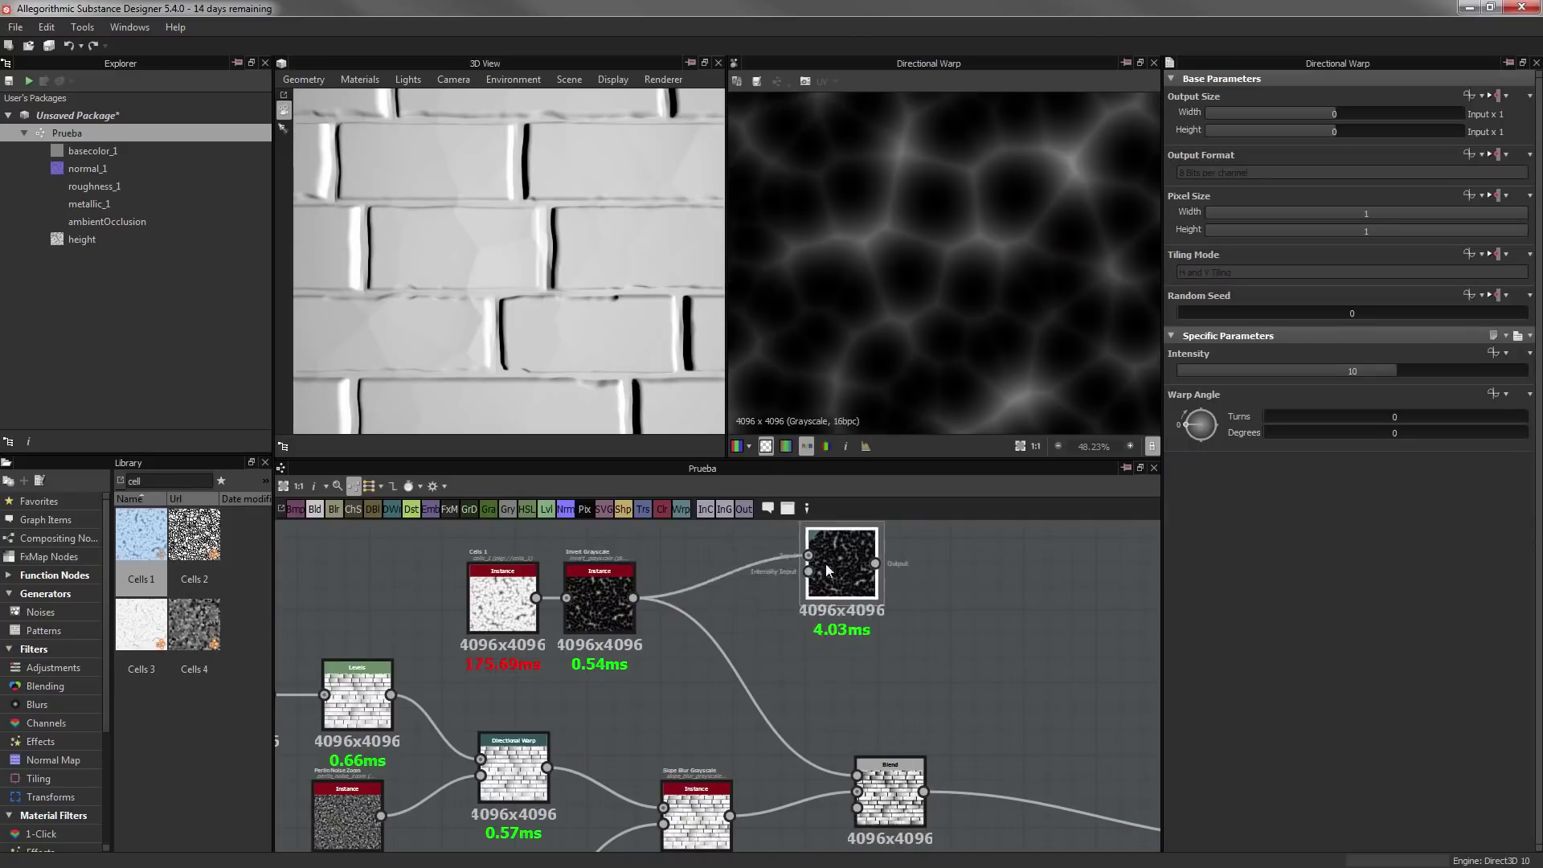
pyautogui.scroll(-3, 826, 562)
pyautogui.scroll(-2, 795, 587)
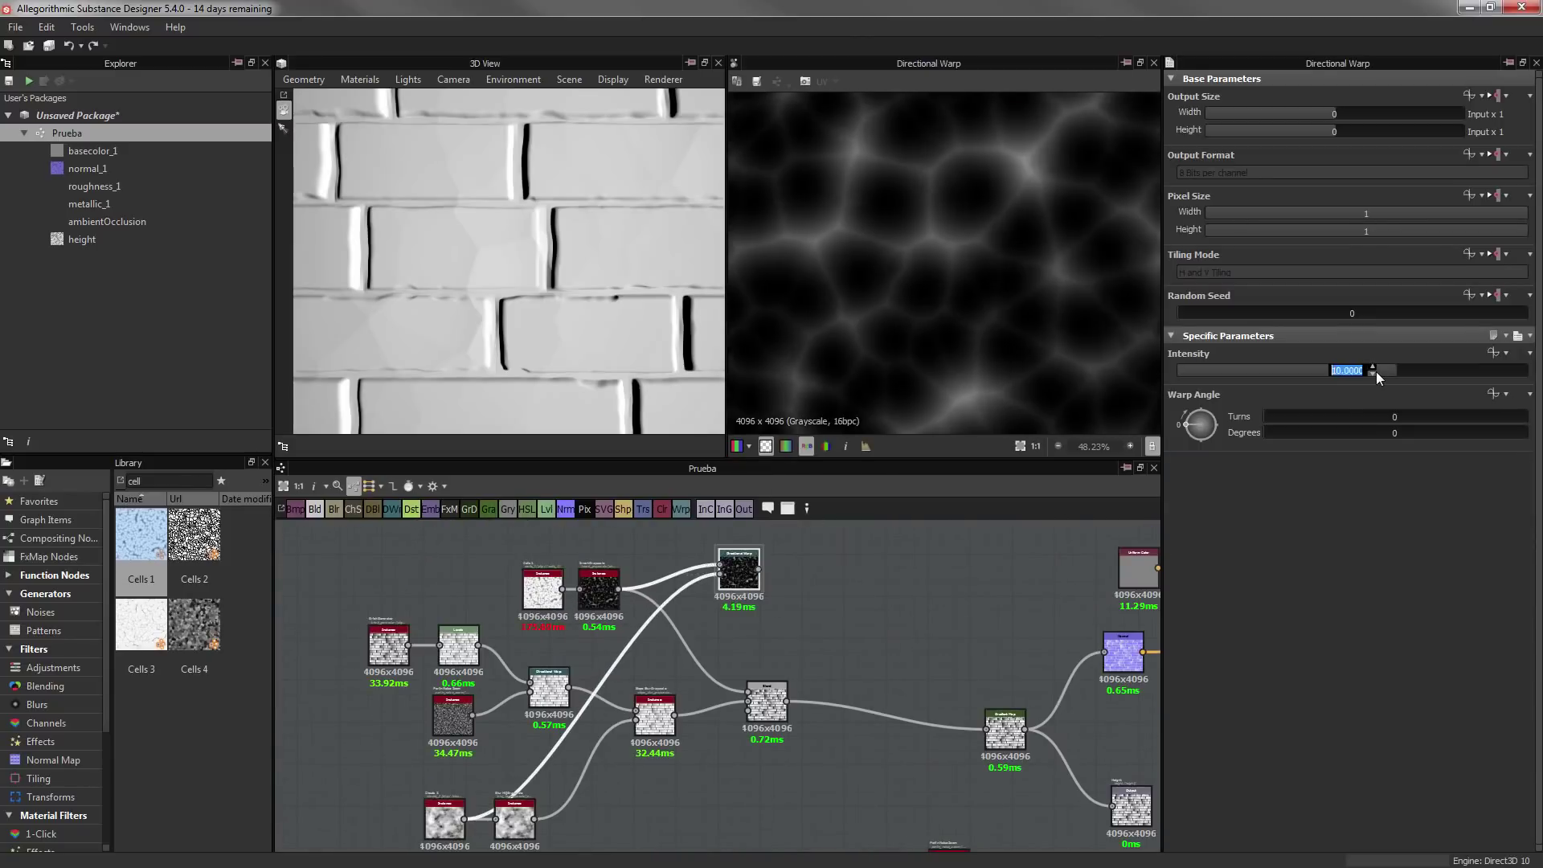
pyautogui.moveTo(1376, 371)
pyautogui.mouseDown()
pyautogui.moveTo(1427, 365)
pyautogui.moveTo(1249, 375)
pyautogui.moveTo(1276, 371)
pyautogui.mouseUp()
pyautogui.scroll(2, 799, 683)
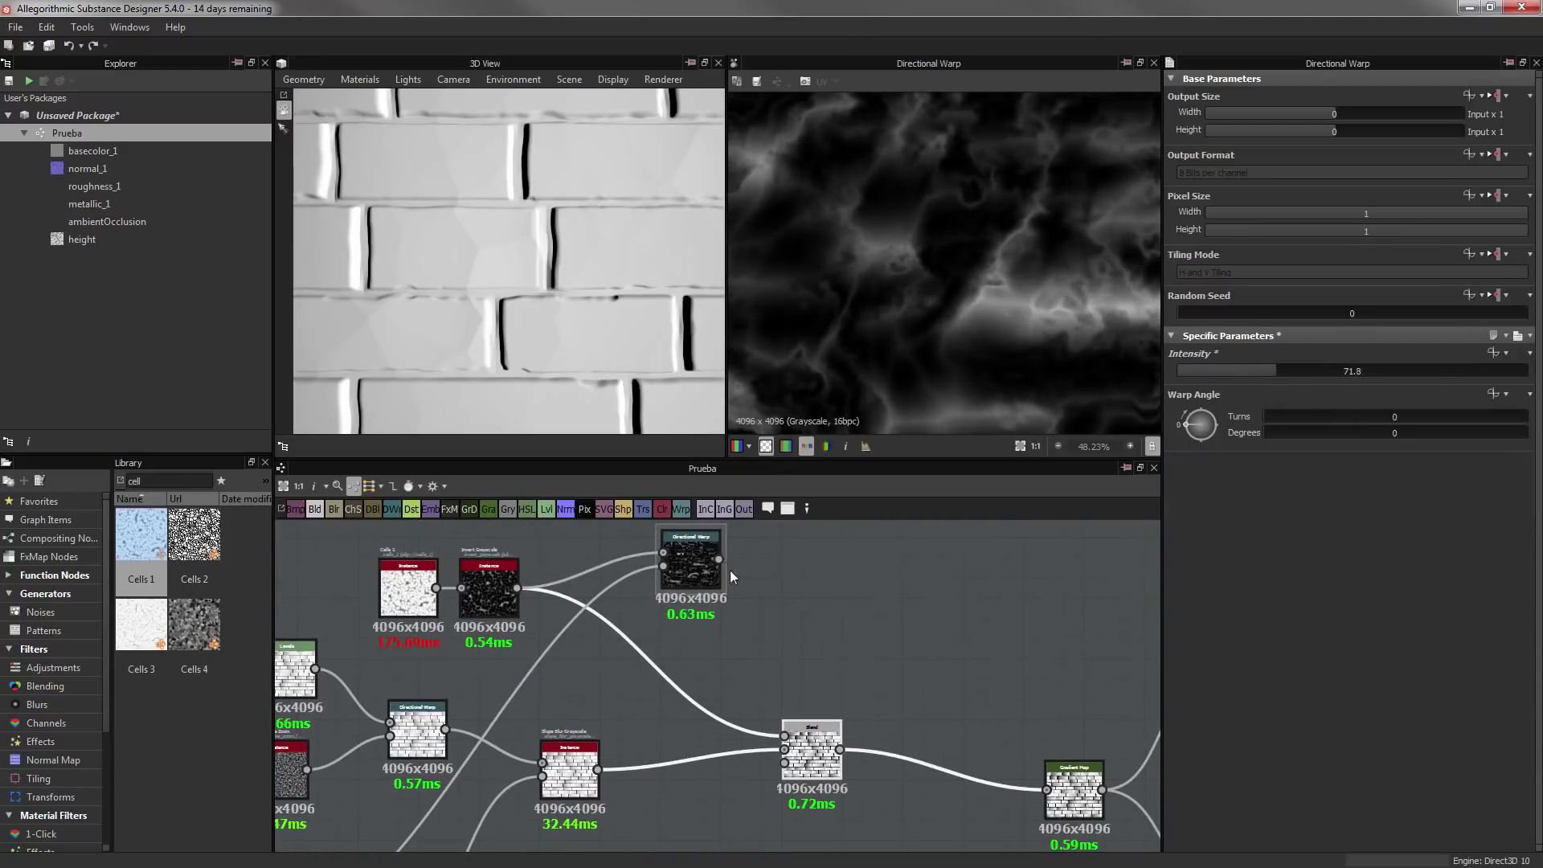
# Rearrange the Blend and Directional Warp nodes and set the warp intensity to 52.67
pyautogui.moveTo(733, 749); pyautogui.dragTo(811, 749)
pyautogui.doubleClick(812, 752)
pyautogui.scroll(2, 509, 261)
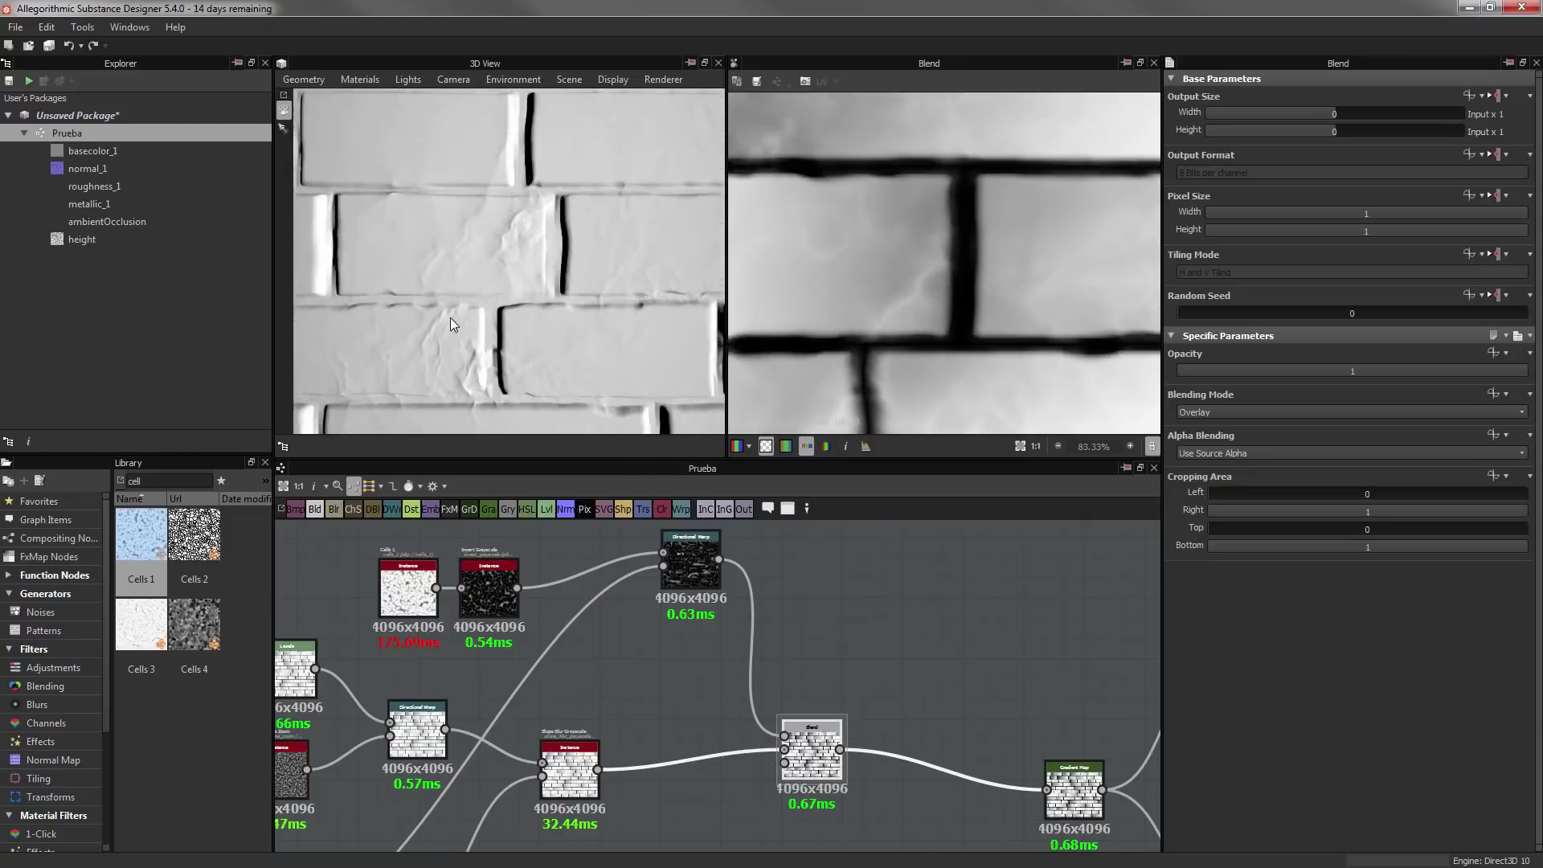
pyautogui.moveTo(691, 562); pyautogui.dragTo(650, 608)
pyautogui.doubleClick(650, 608)
pyautogui.moveTo(1388, 372); pyautogui.dragTo(1322, 371)
pyautogui.scroll(-3, 553, 259)
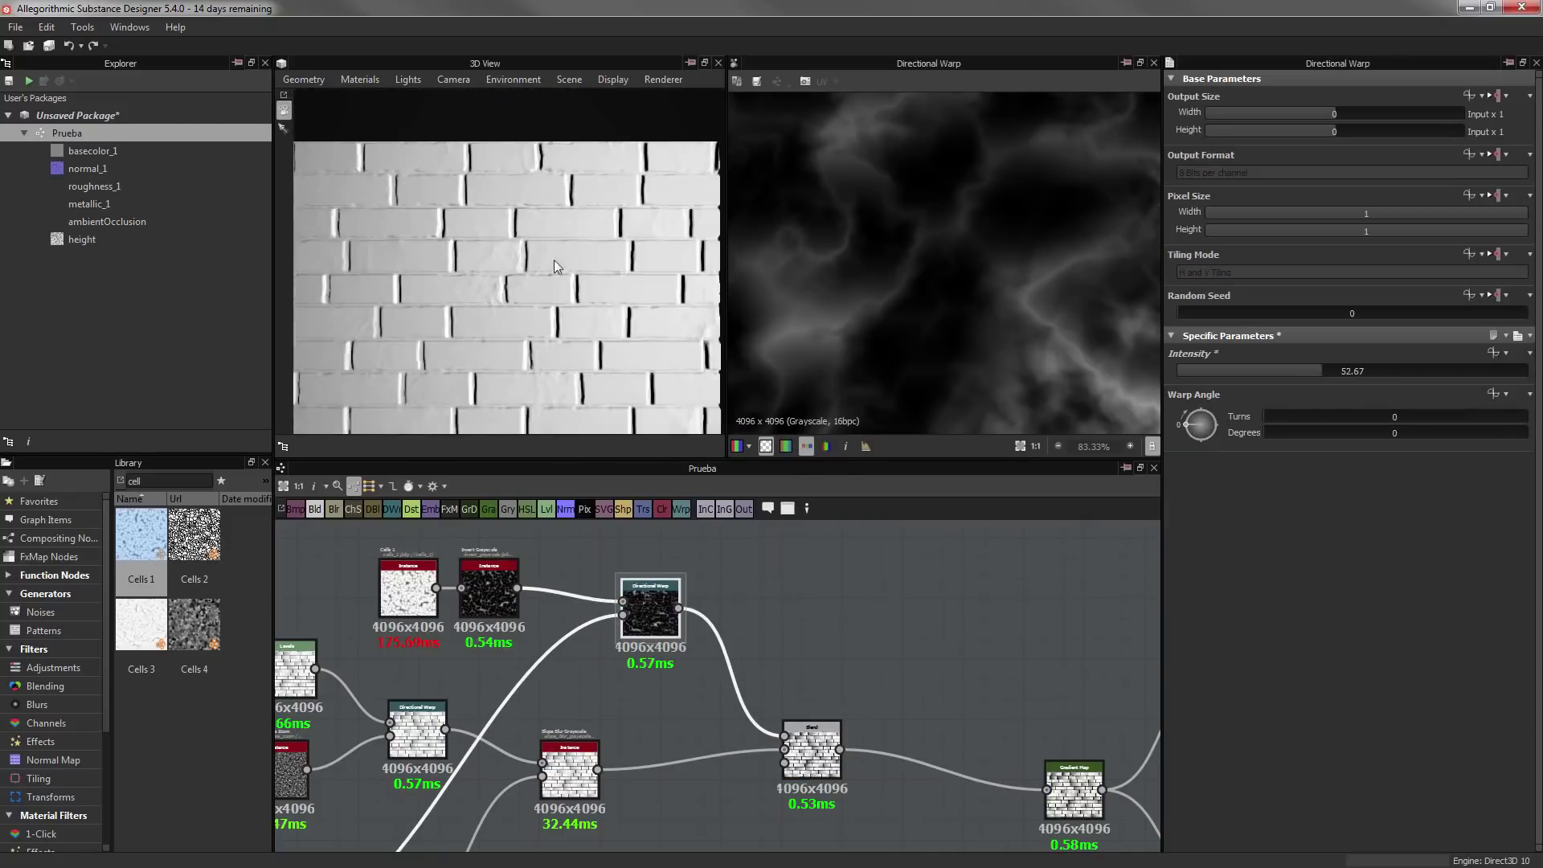
# Inspect the warped bricks in the 3D preview and the Blend result in 2D
pyautogui.moveTo(552, 259)
pyautogui.mouseDown()
pyautogui.moveTo(591, 264)
pyautogui.moveTo(480, 330)
pyautogui.mouseUp()
pyautogui.scroll(3, 596, 246)
pyautogui.doubleClick(811, 749)
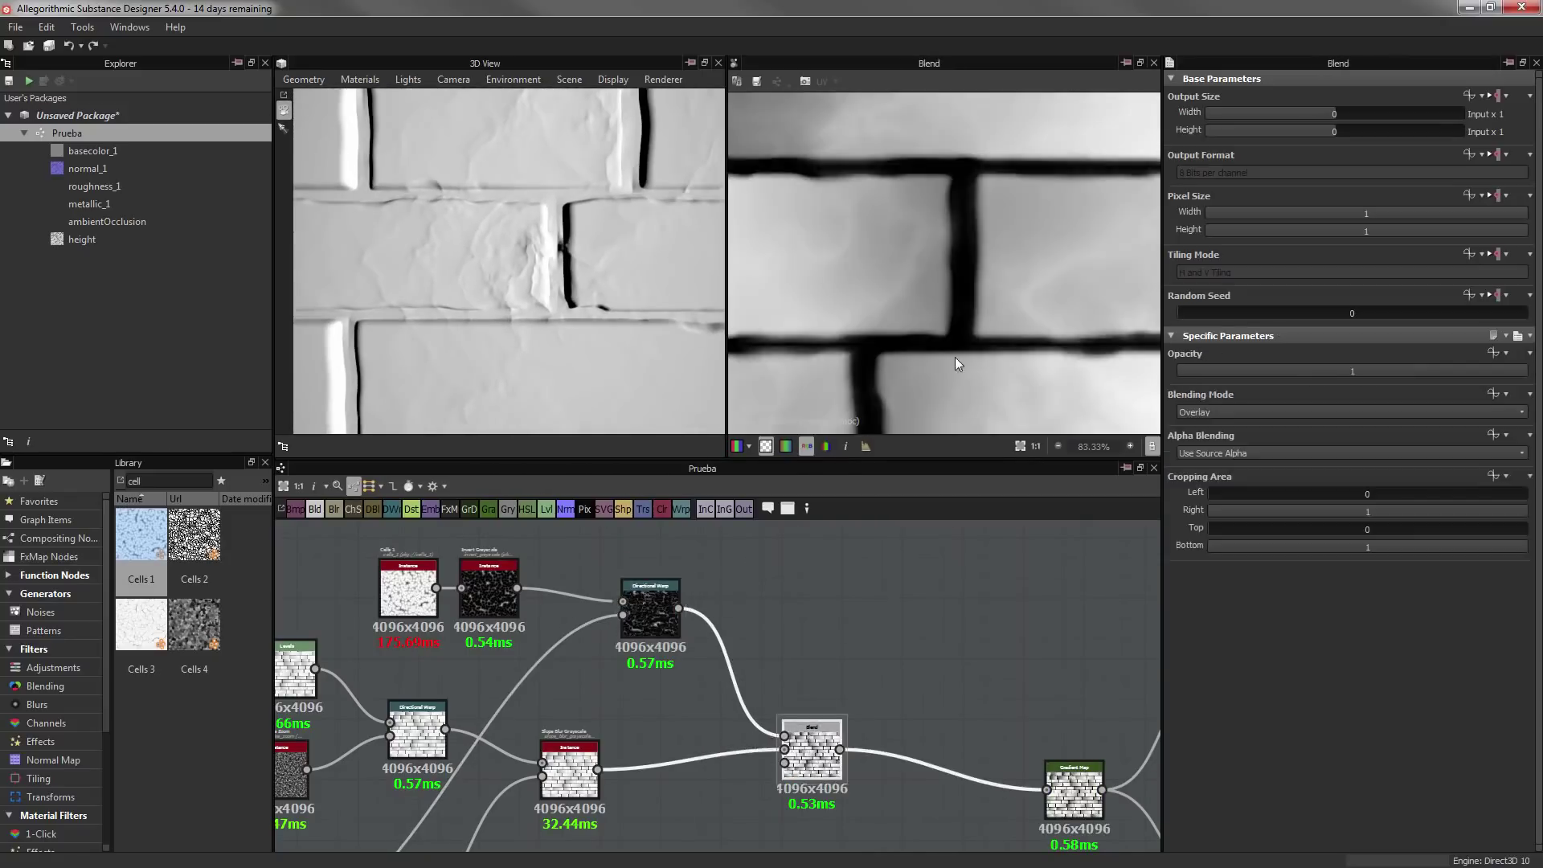
pyautogui.scroll(-3, 954, 357)
pyautogui.moveTo(571, 688); pyautogui.dragTo(700, 638, button='middle')
# Set the brick_generator Bevel to X 0.12 and Y 0.15
pyautogui.doubleClick(315, 619)
pyautogui.doubleClick(1367, 446)
pyautogui.write('0.12')
pyautogui.press('Return')
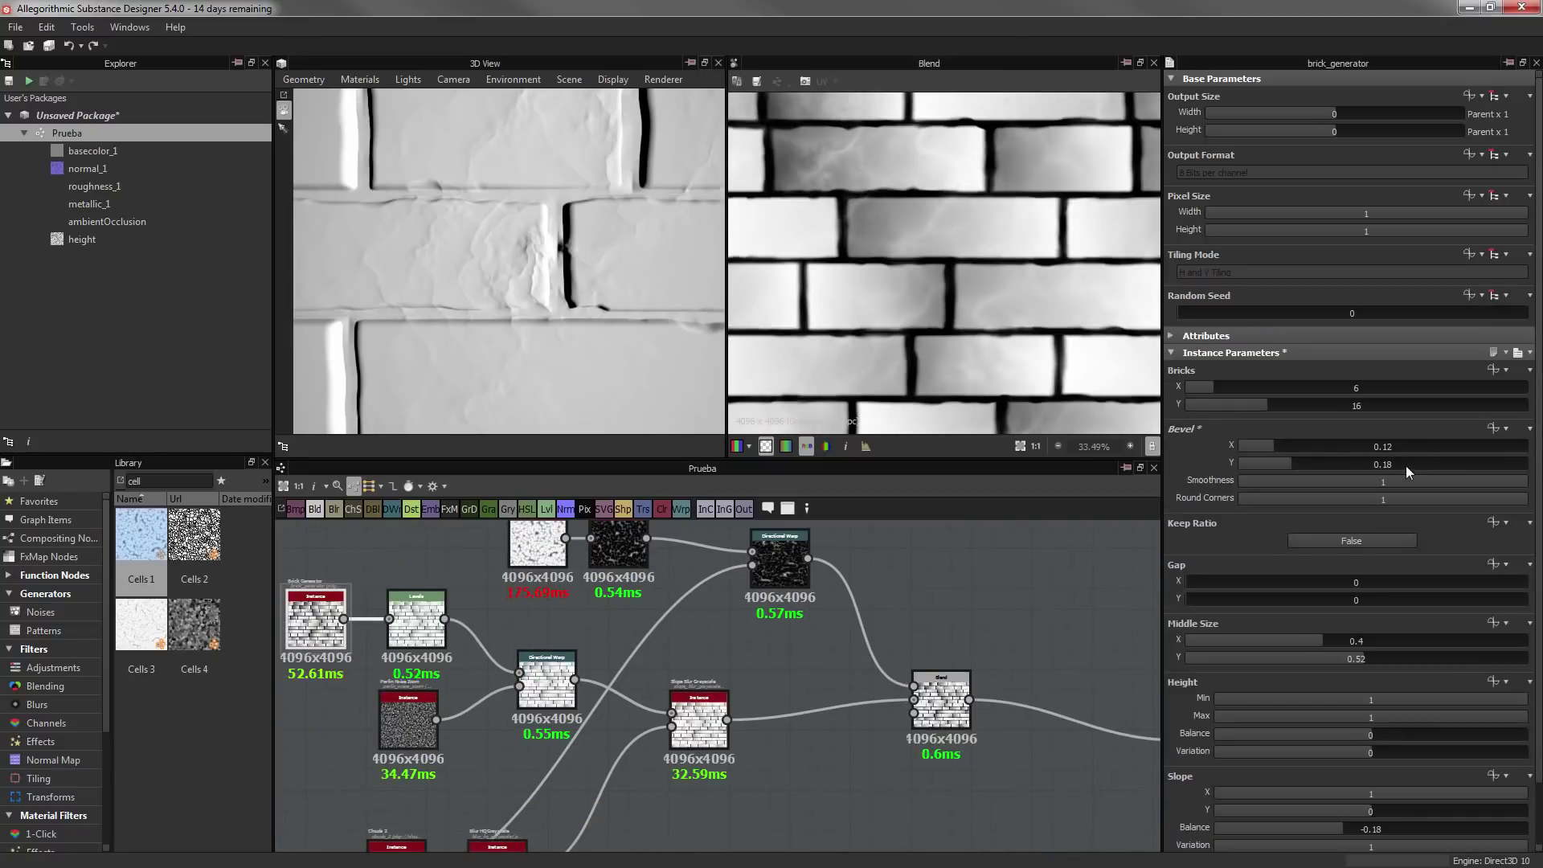
pyautogui.doubleClick(1382, 464)
pyautogui.write('0.15')
pyautogui.press('Return')
# Review the levels-adjusted bricks and the Blend result, then select the slope blur node
pyautogui.click(416, 623)
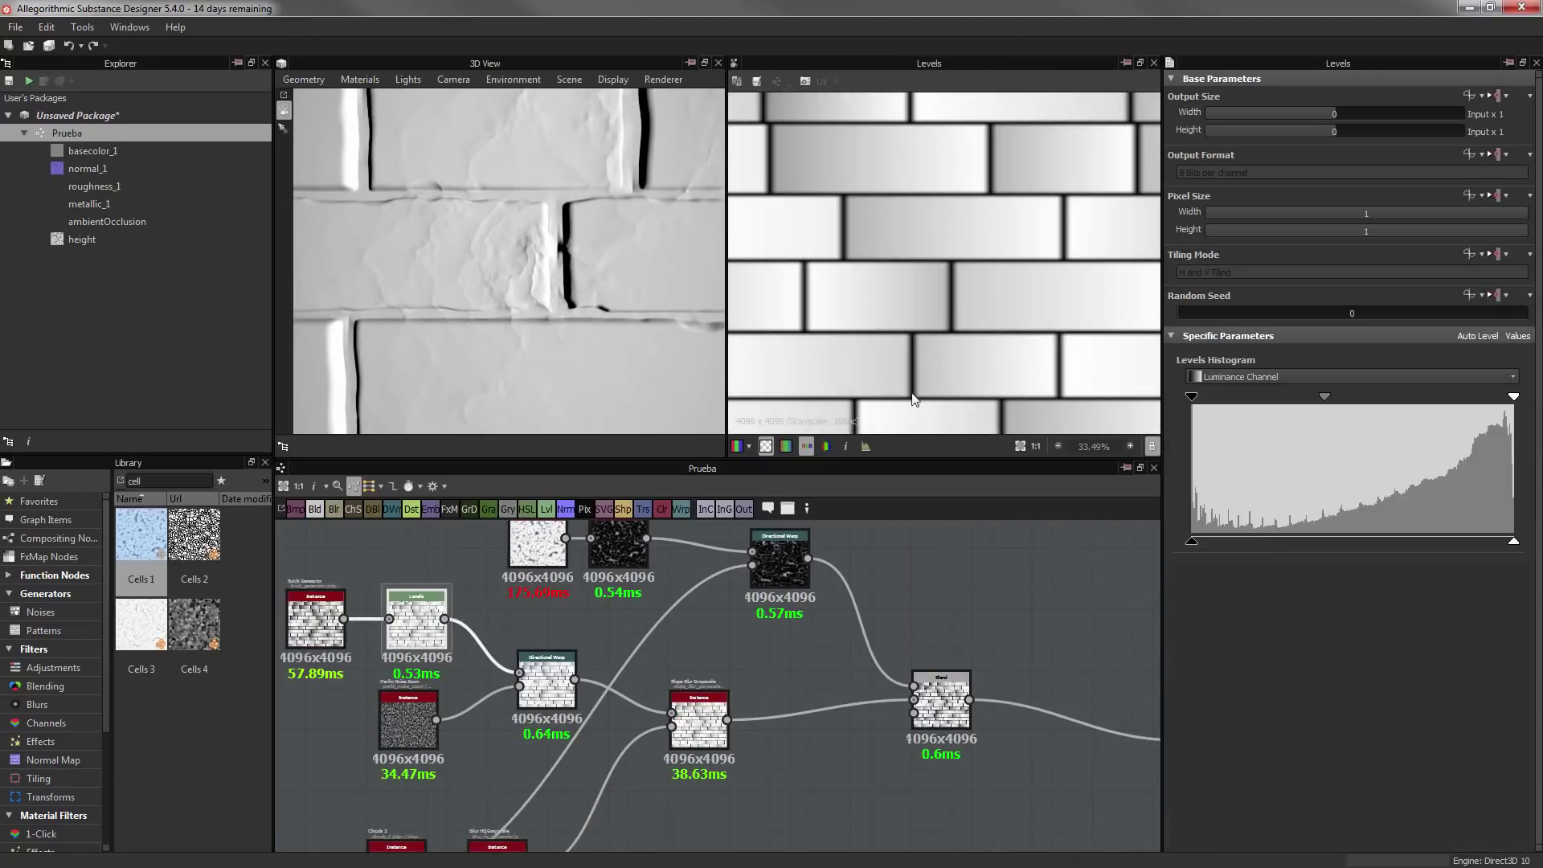
pyautogui.click(546, 683)
pyautogui.click(942, 700)
pyautogui.scroll(-3, 589, 261)
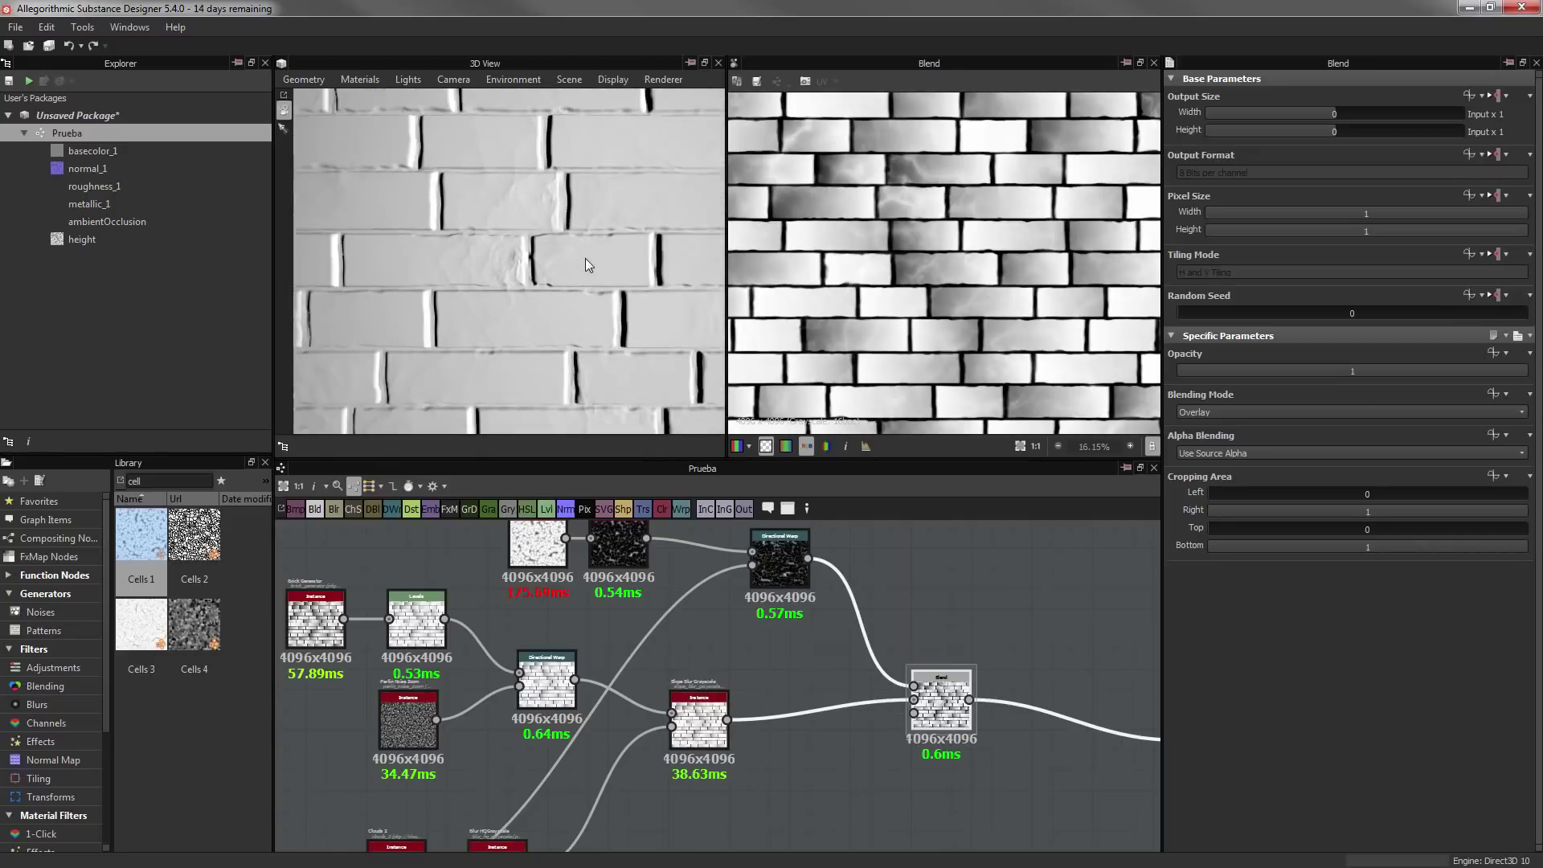
pyautogui.moveTo(879, 694); pyautogui.dragTo(810, 654, button='middle')
pyautogui.click(511, 673)
# Add a Directional Warp node after the slope blur and move it aside
pyautogui.press('space')
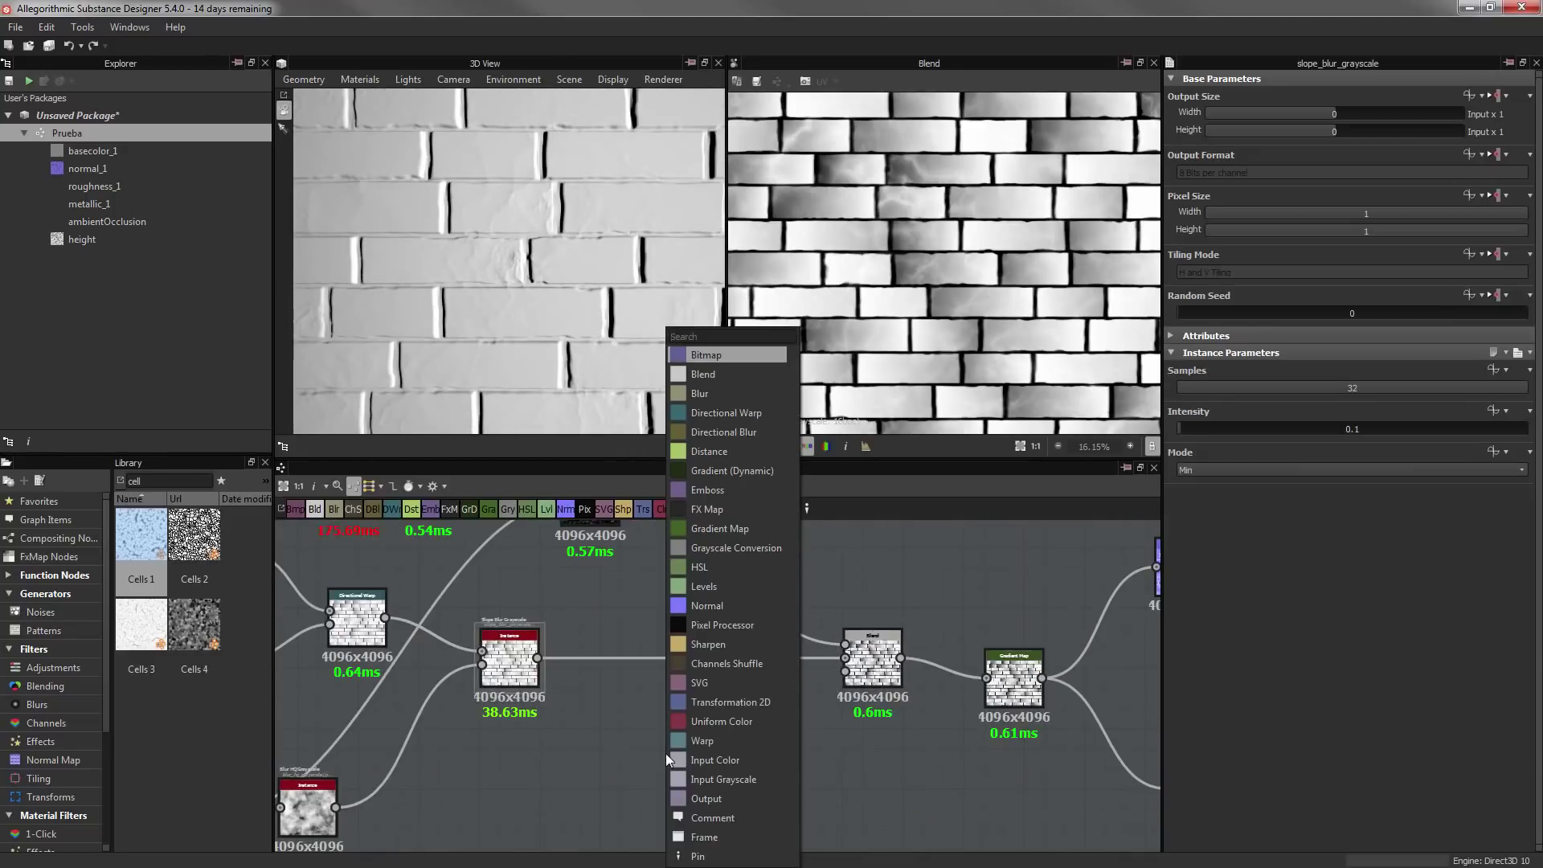
pyautogui.write('warp')
pyautogui.click(740, 359)
pyautogui.scroll(2, 543, 654)
pyautogui.moveTo(467, 620); pyautogui.dragTo(552, 760)
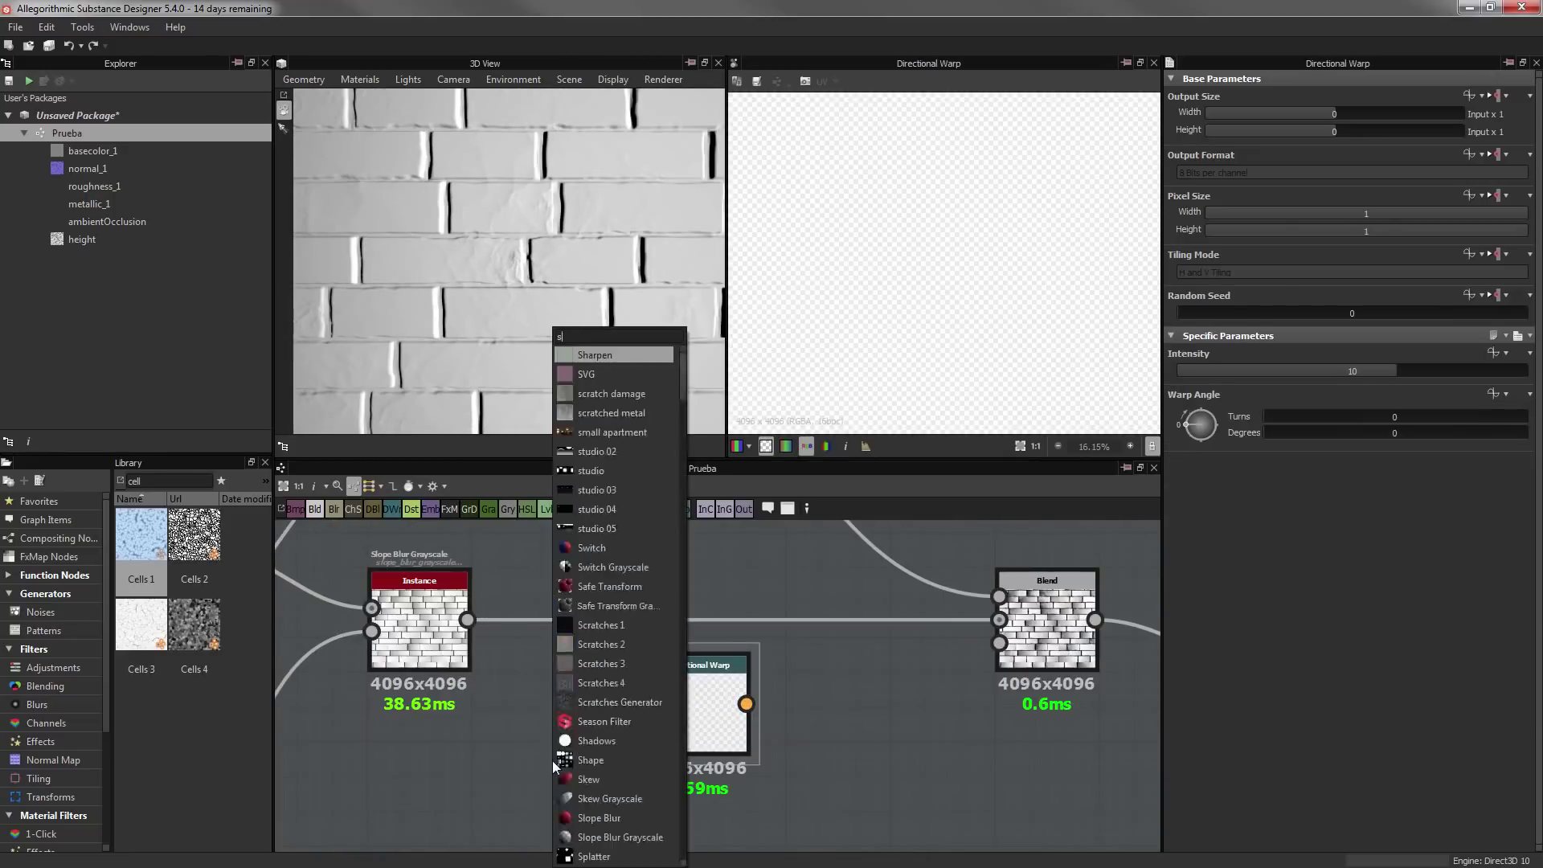
# Add a second Slope Blur Grayscale fed by the first, with Crystal 2 noise plugged in
pyautogui.click(611, 355)
pyautogui.moveTo(651, 745); pyautogui.dragTo(791, 802)
pyautogui.scroll(-2, 1041, 556)
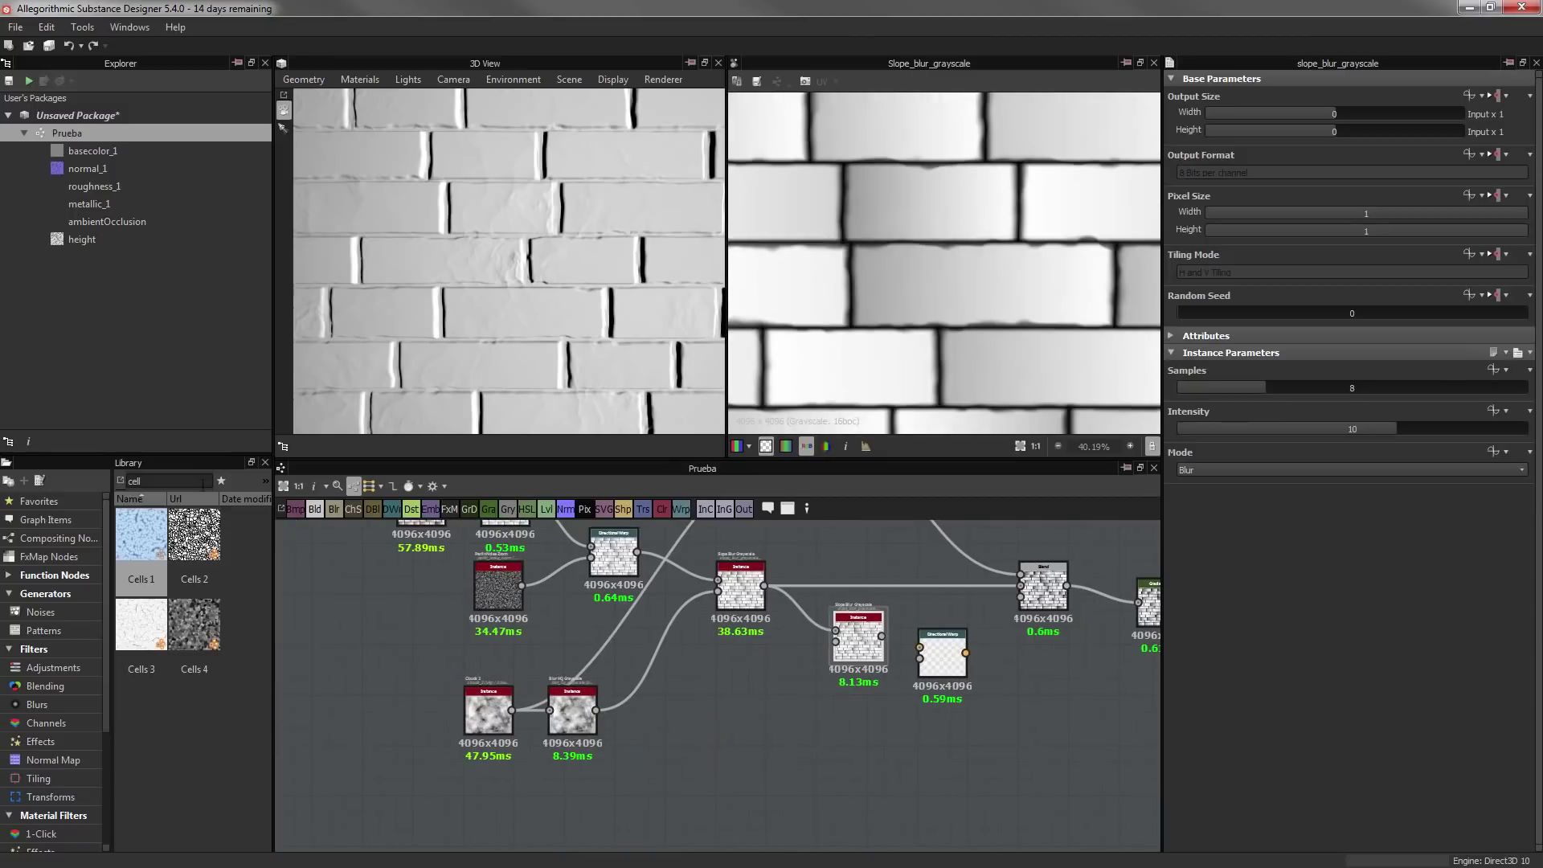
pyautogui.click(40, 612)
pyautogui.moveTo(194, 535)
pyautogui.mouseDown()
pyautogui.moveTo(756, 760)
pyautogui.moveTo(852, 645)
pyautogui.mouseUp()
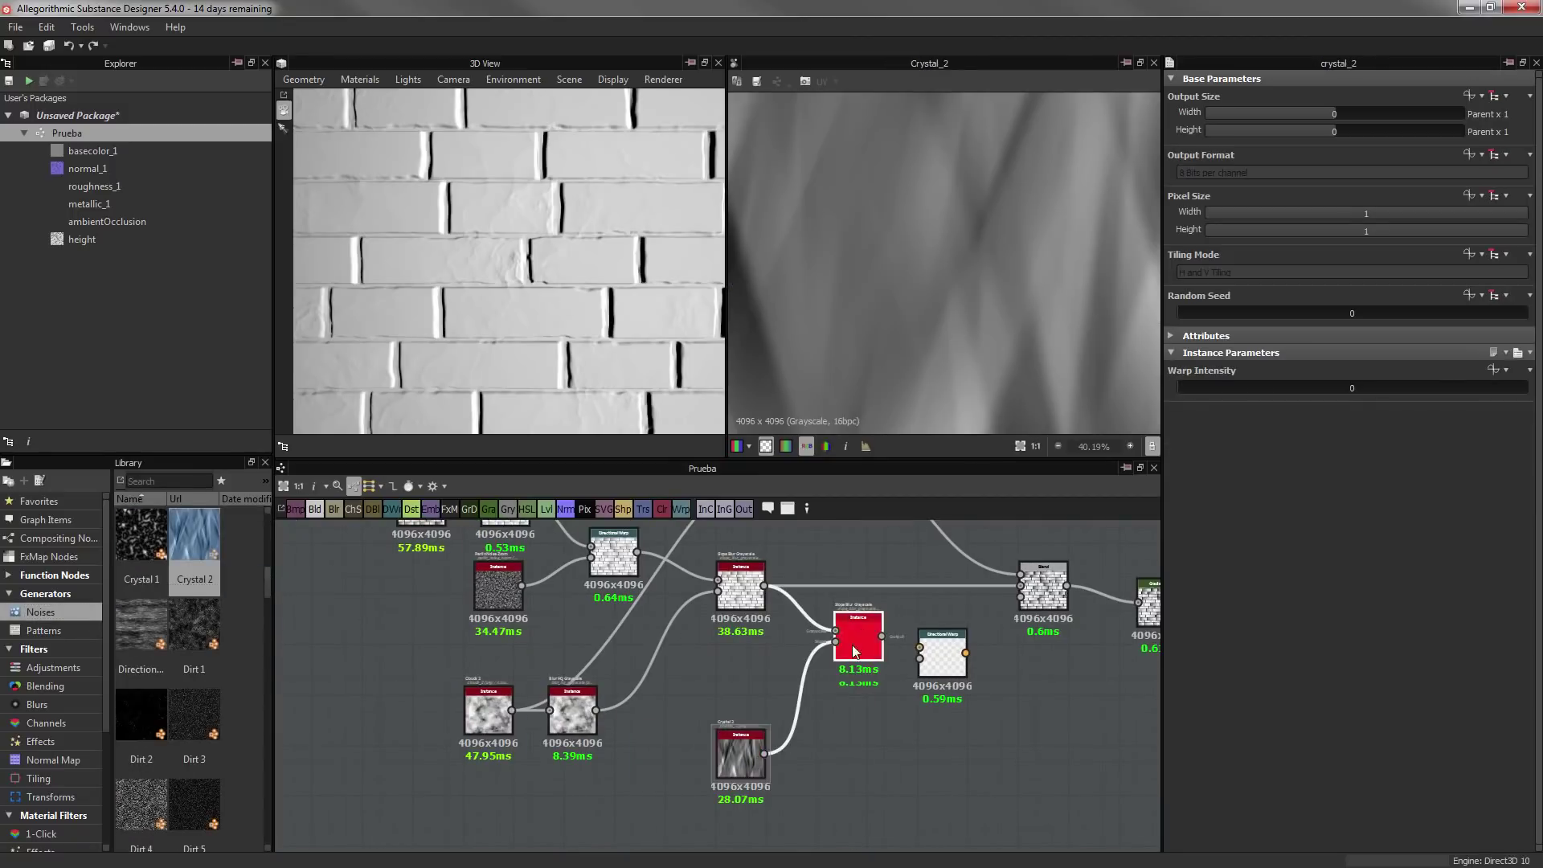
pyautogui.click(852, 645)
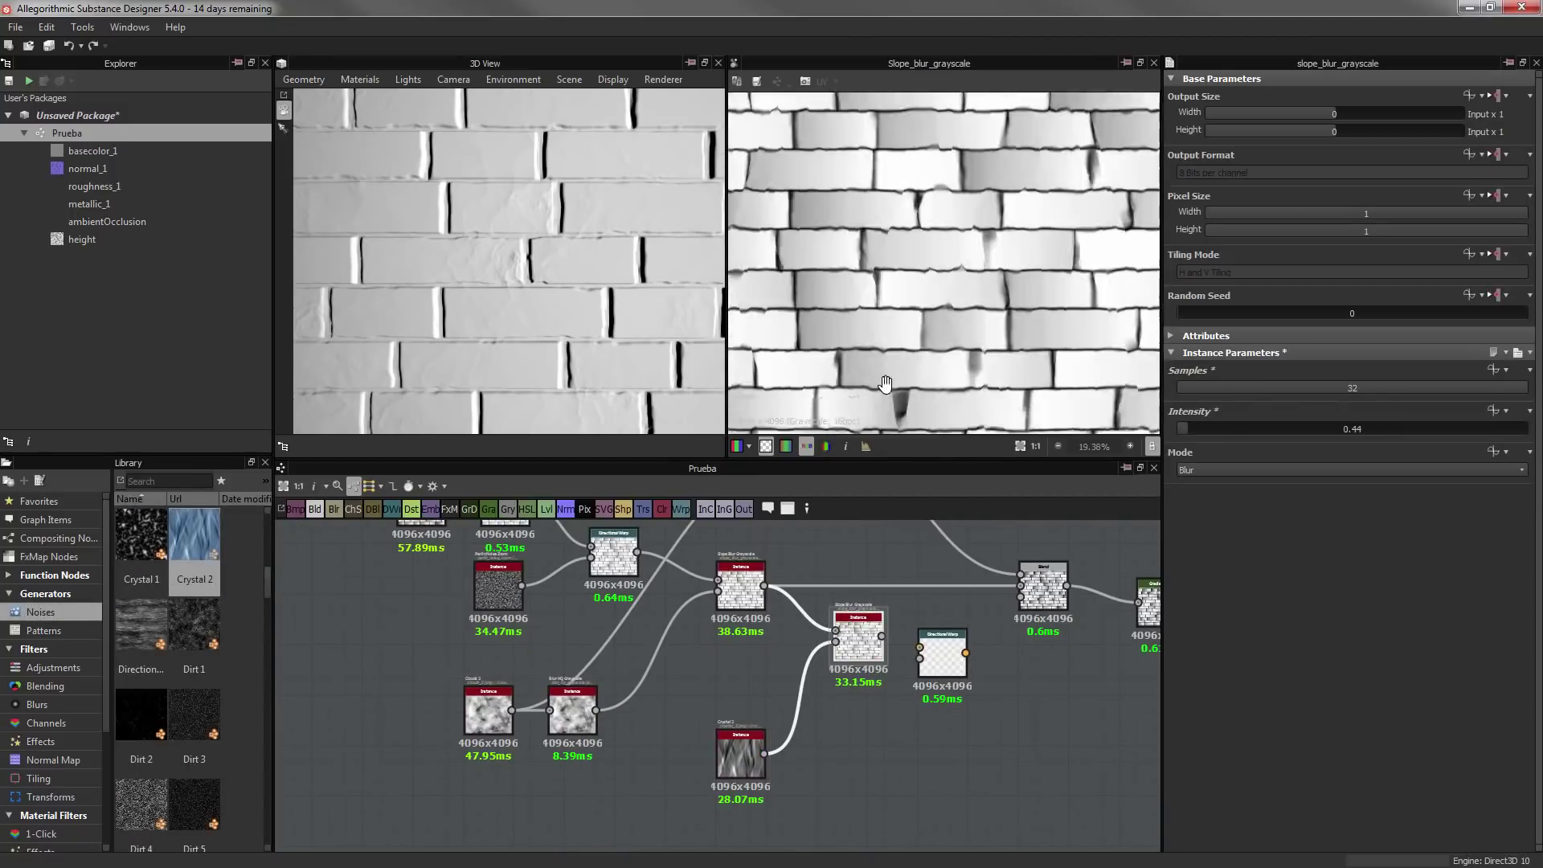
# Drive the second slope blur with Creased noise instead and set its mode to Min
pyautogui.scroll(3, 188, 692)
pyautogui.moveTo(195, 715); pyautogui.dragTo(647, 739)
pyautogui.moveTo(740, 751); pyautogui.dragTo(842, 767)
pyautogui.moveTo(663, 736); pyautogui.dragTo(836, 641)
pyautogui.click(862, 658)
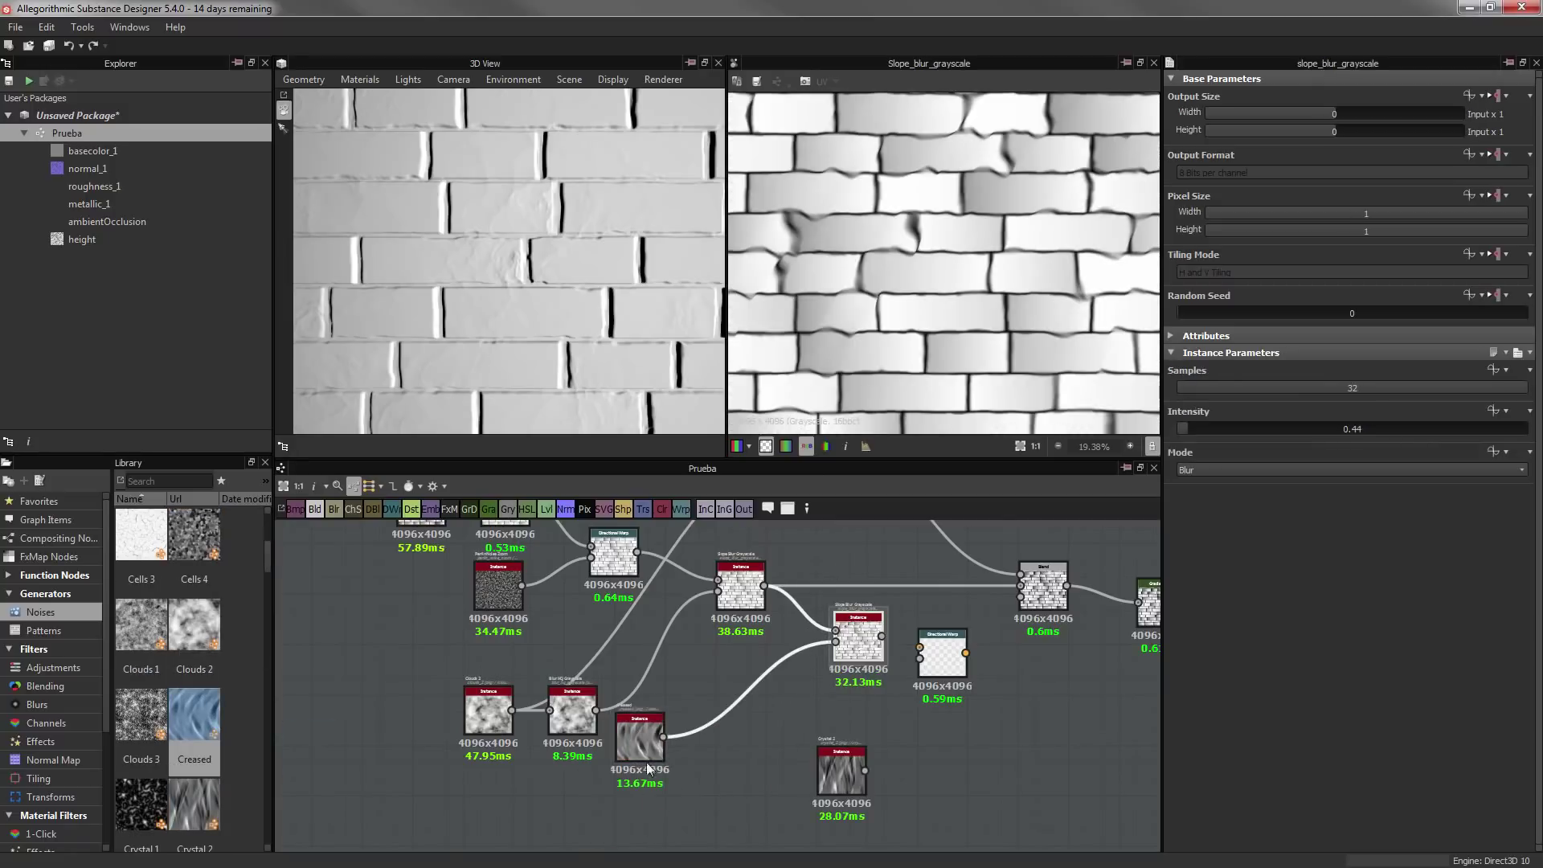
pyautogui.moveTo(640, 735); pyautogui.dragTo(690, 746)
pyautogui.click(1193, 470)
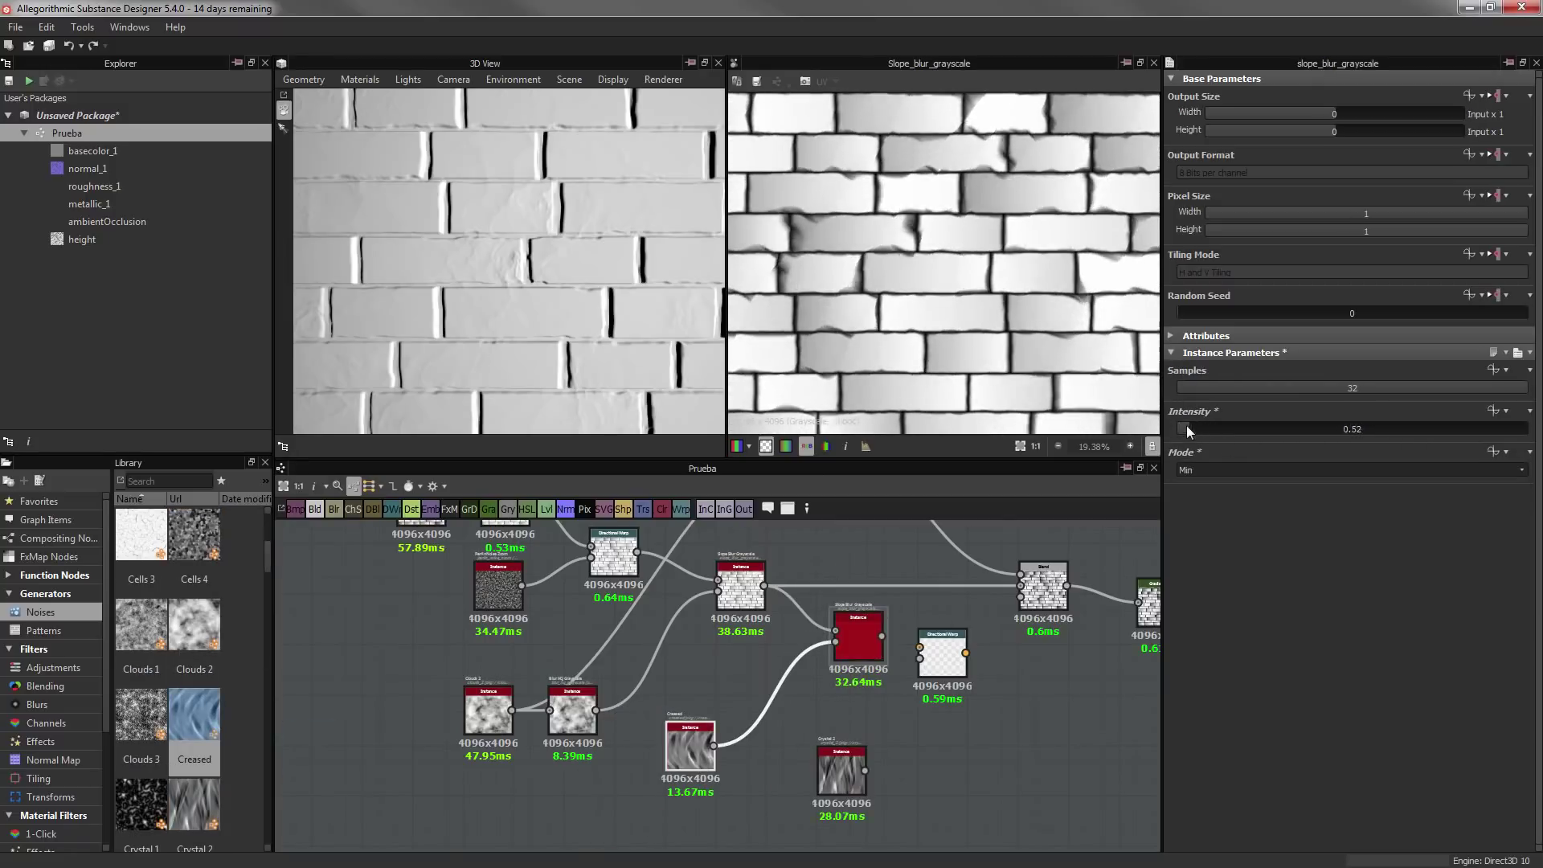
# Raise the Creased noise Warp Intensity to 105.34 and Disorder to 47.59
pyautogui.click(689, 746)
pyautogui.moveTo(1350, 389)
pyautogui.mouseDown()
pyautogui.moveTo(1395, 393)
pyautogui.moveTo(1344, 429)
pyautogui.mouseUp()
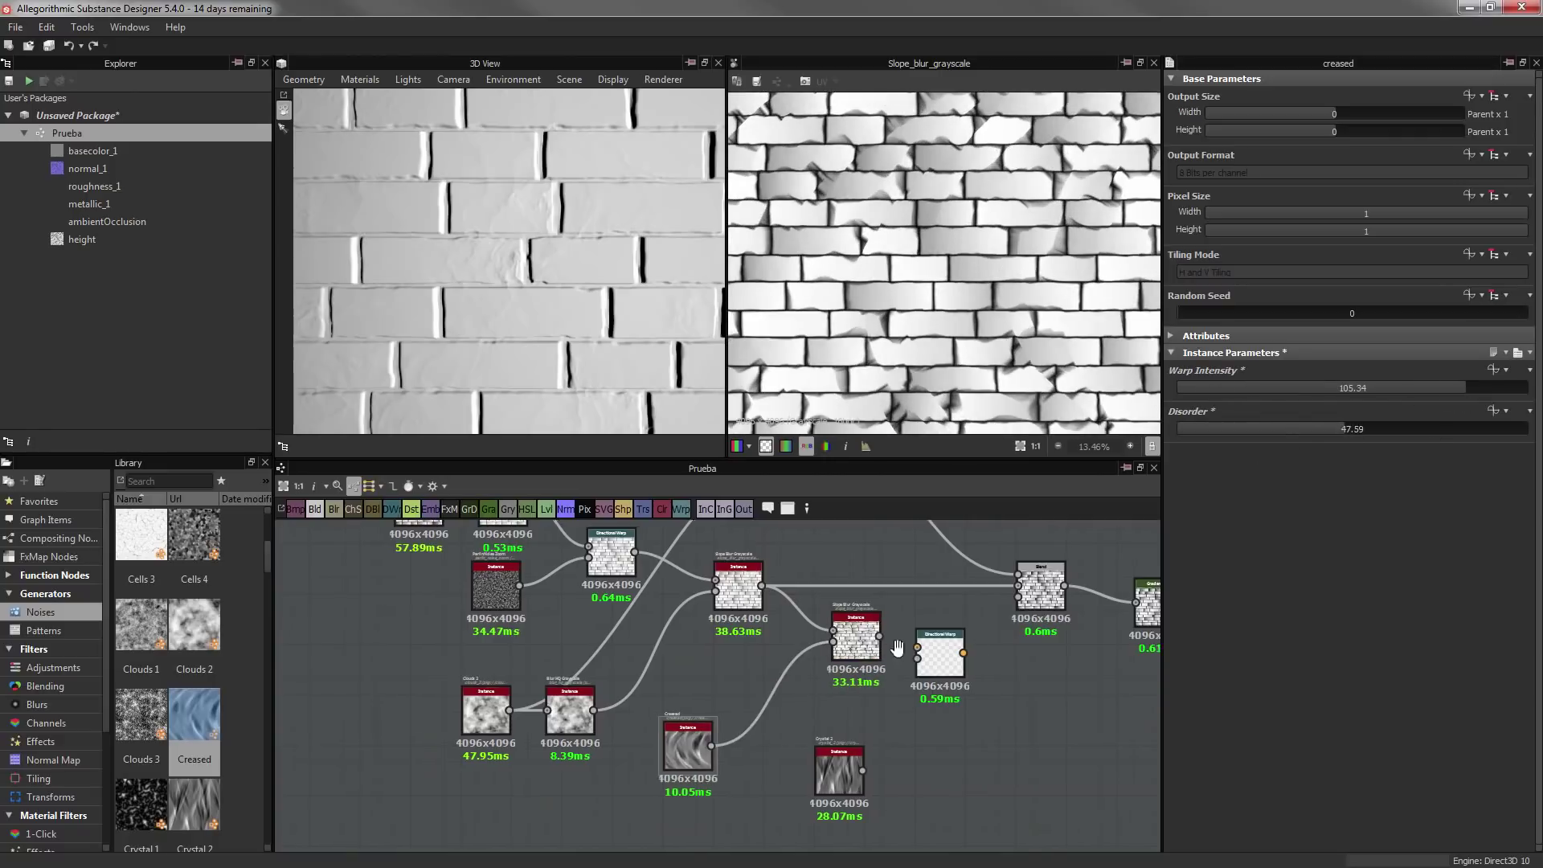
pyautogui.scroll(-2, 815, 537)
pyautogui.scroll(5, 585, 682)
# Add a Clouds 2 noise to the graph, trying and deleting a Cells 4 noise
pyautogui.moveTo(195, 534); pyautogui.dragTo(370, 731)
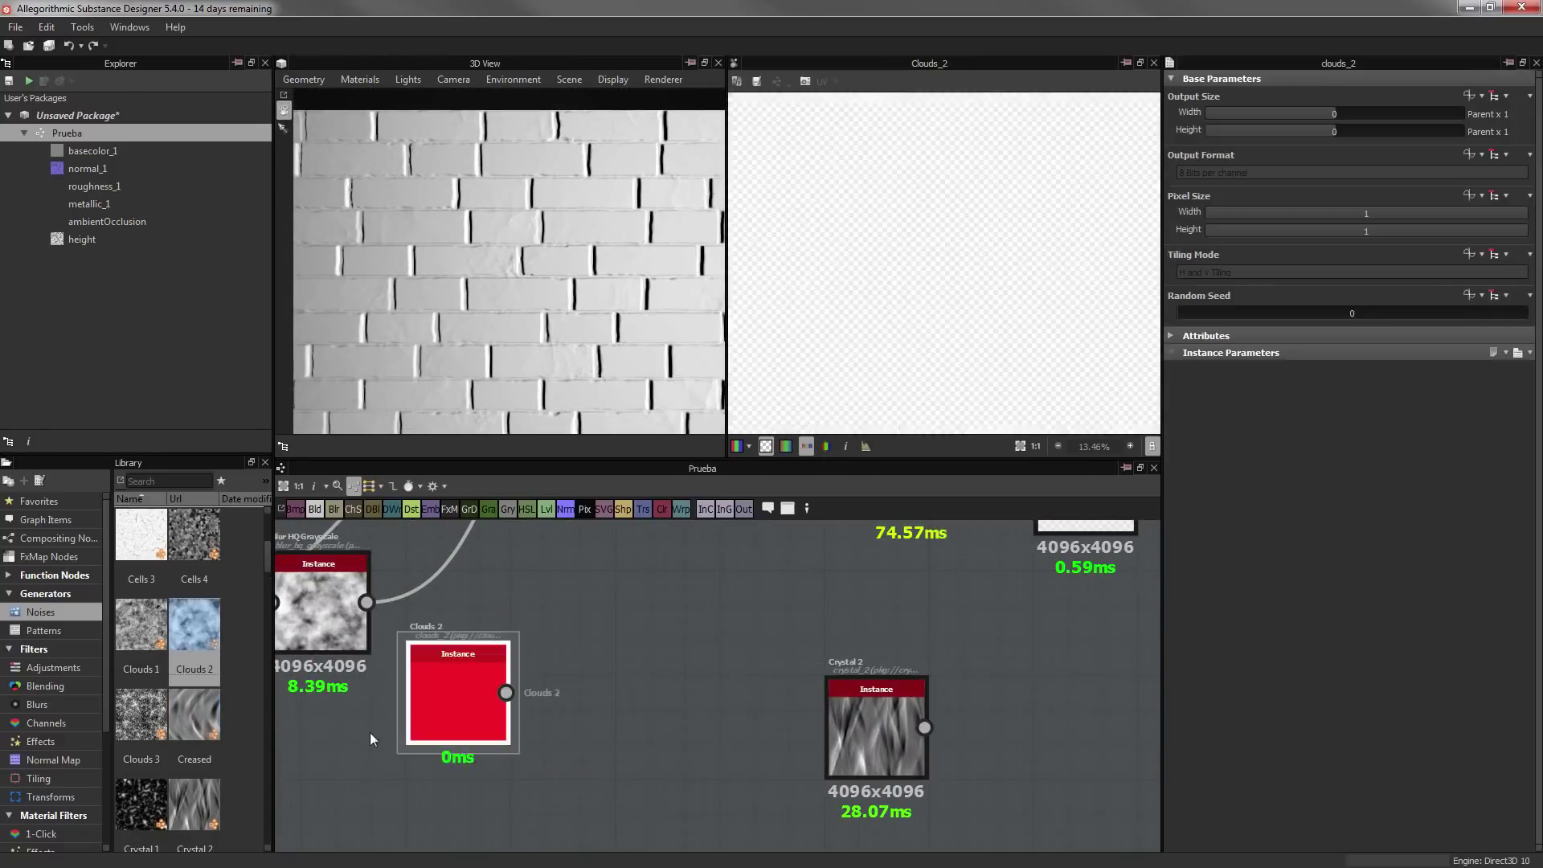
pyautogui.moveTo(458, 689); pyautogui.dragTo(792, 620)
pyautogui.press('Delete')
pyautogui.moveTo(374, 824); pyautogui.dragTo(426, 691, button='middle')
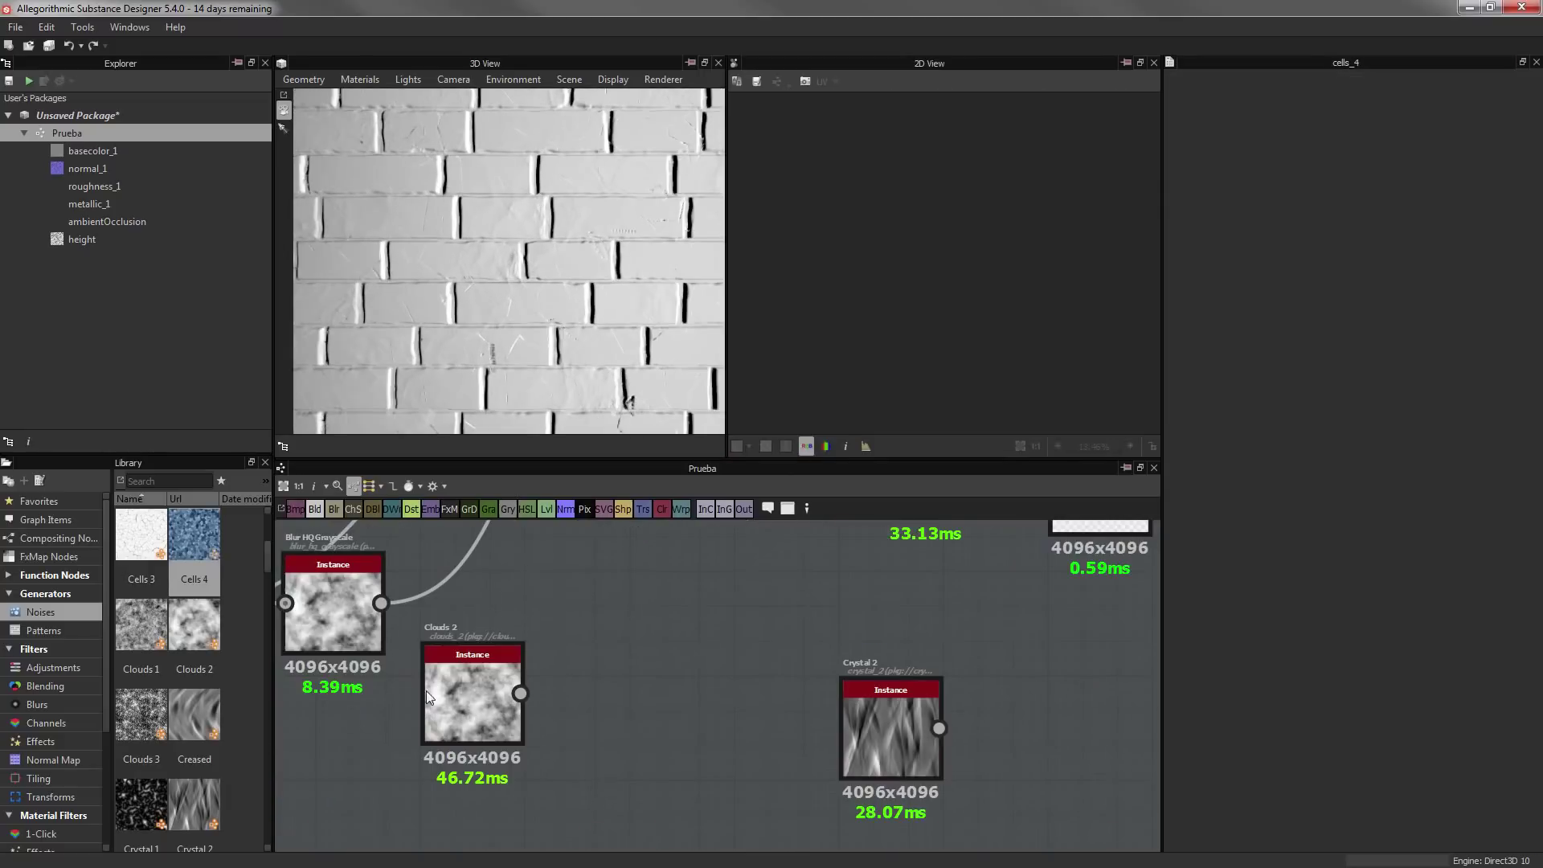
pyautogui.scroll(-5, 217, 740)
pyautogui.scroll(-3, 199, 662)
# Add Moisture Noise and Plasma nodes, wiring Moisture Noise into the slope blur
pyautogui.moveTo(194, 549); pyautogui.dragTo(672, 610)
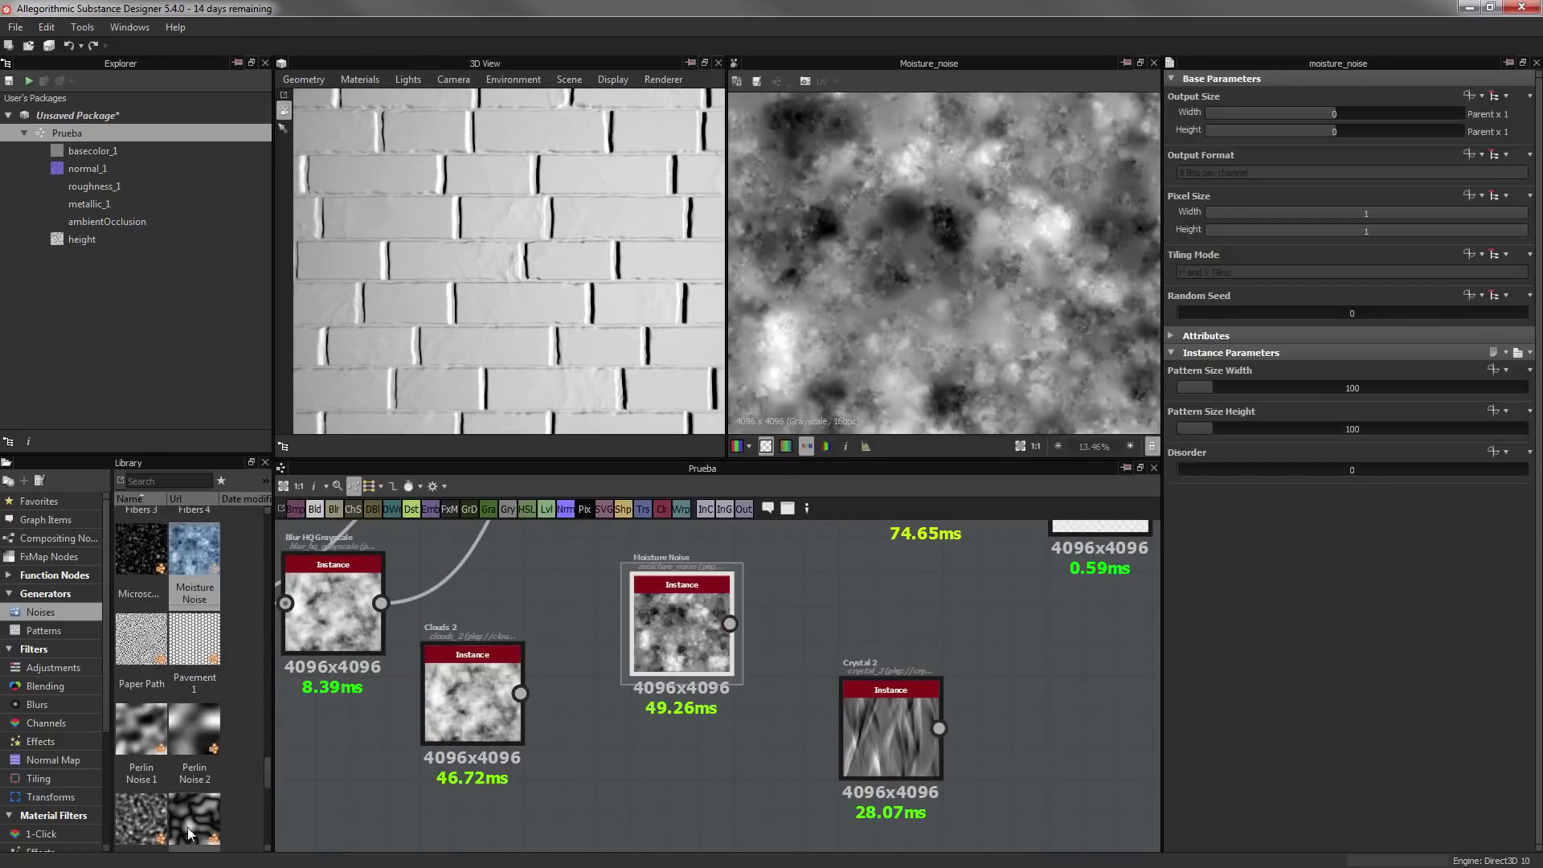
pyautogui.scroll(-2, 643, 683)
pyautogui.moveTo(194, 819); pyautogui.dragTo(605, 811)
pyautogui.moveTo(687, 699); pyautogui.dragTo(790, 587)
pyautogui.moveTo(581, 779); pyautogui.dragTo(517, 754)
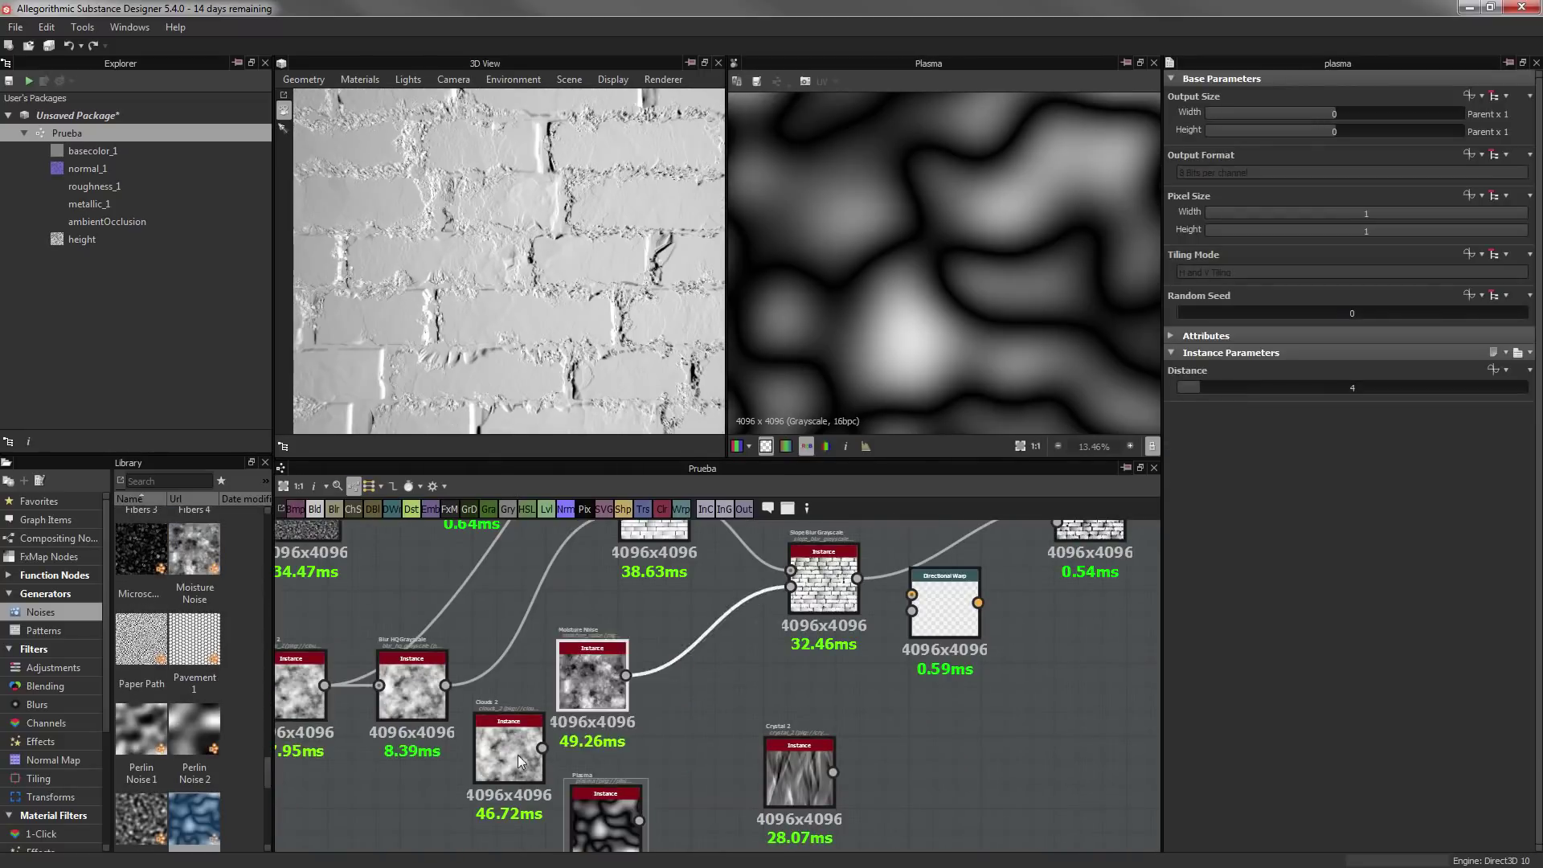
pyautogui.scroll(-1, 518, 723)
pyautogui.doubleClick(758, 594)
# Set the slope blur intensity to about 0.59, keeping its mode at Min after trying Max
pyautogui.scroll(3, 914, 303)
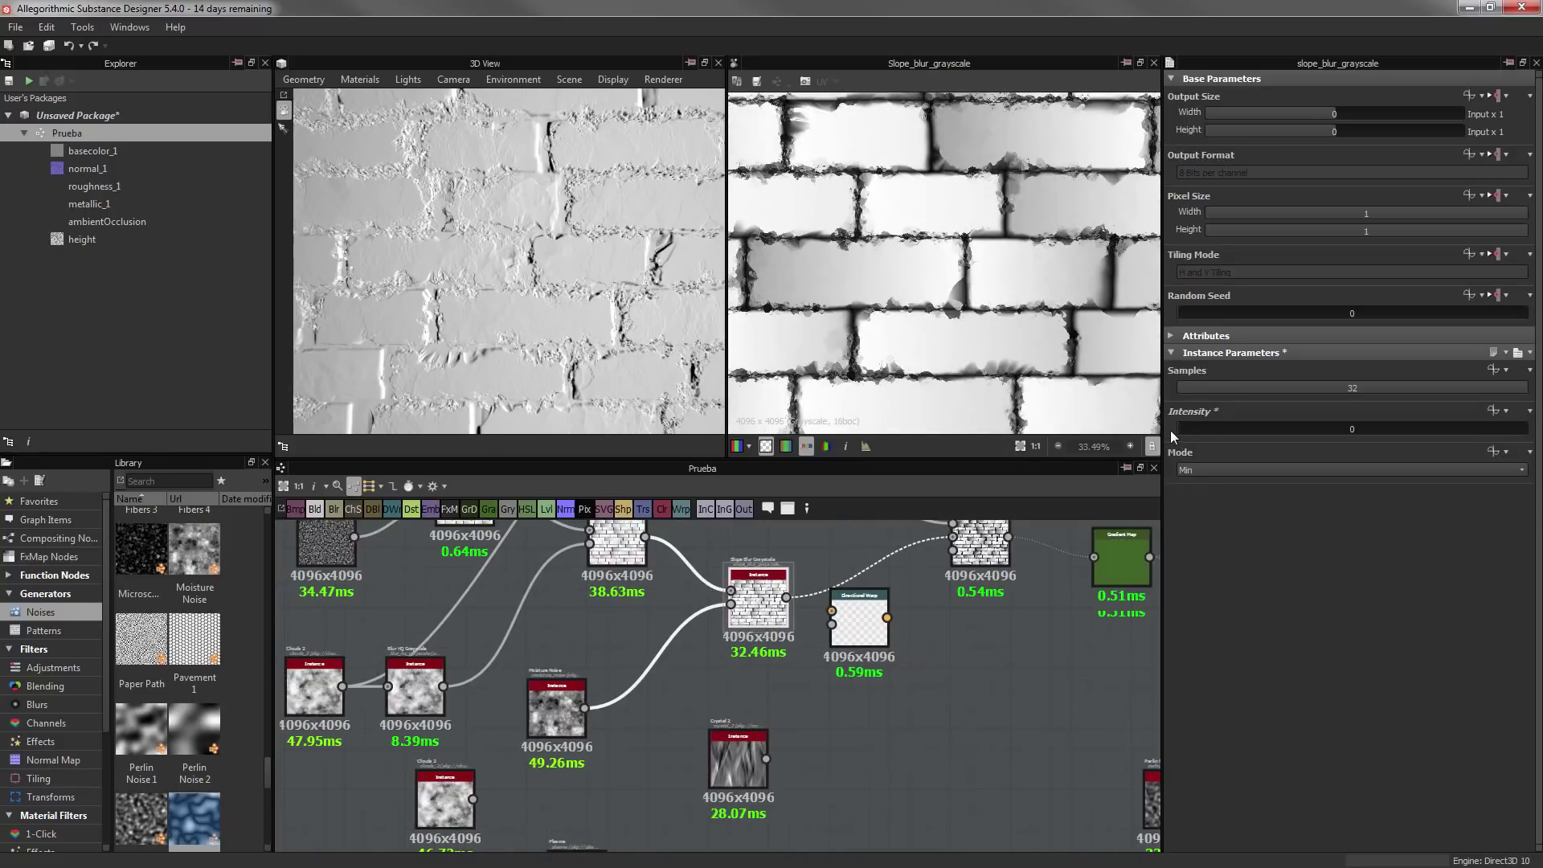
pyautogui.moveTo(1190, 429); pyautogui.dragTo(1183, 429)
pyautogui.click(1191, 469)
pyautogui.click(1191, 500)
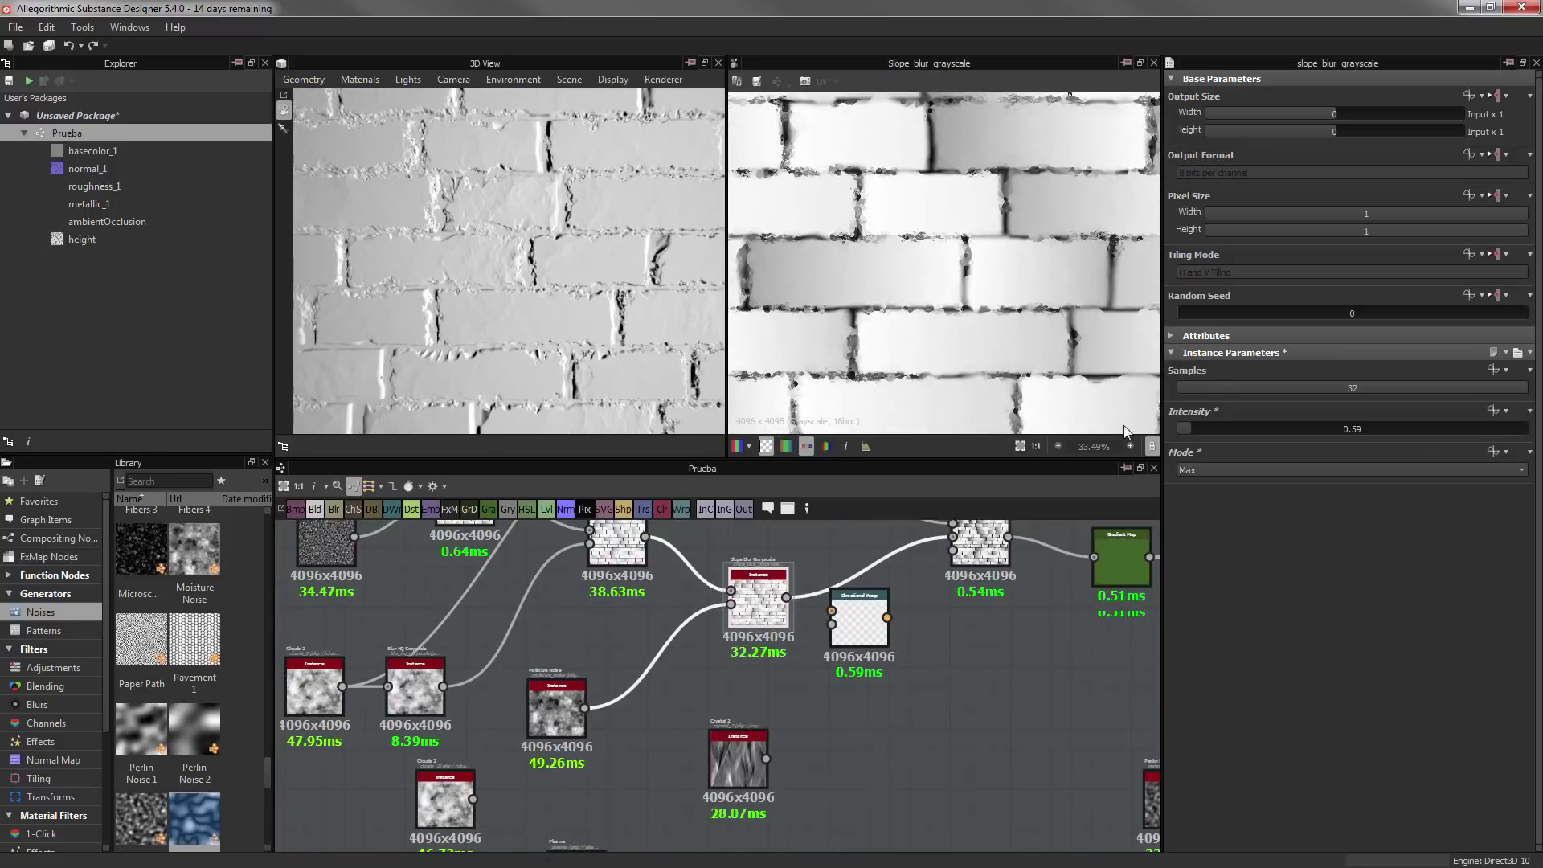
pyautogui.click(1204, 471)
pyautogui.click(1197, 489)
# Replace Moisture Noise with a Perlin Noise 1 node using random seed 7
pyautogui.click(554, 711)
pyautogui.press('Delete')
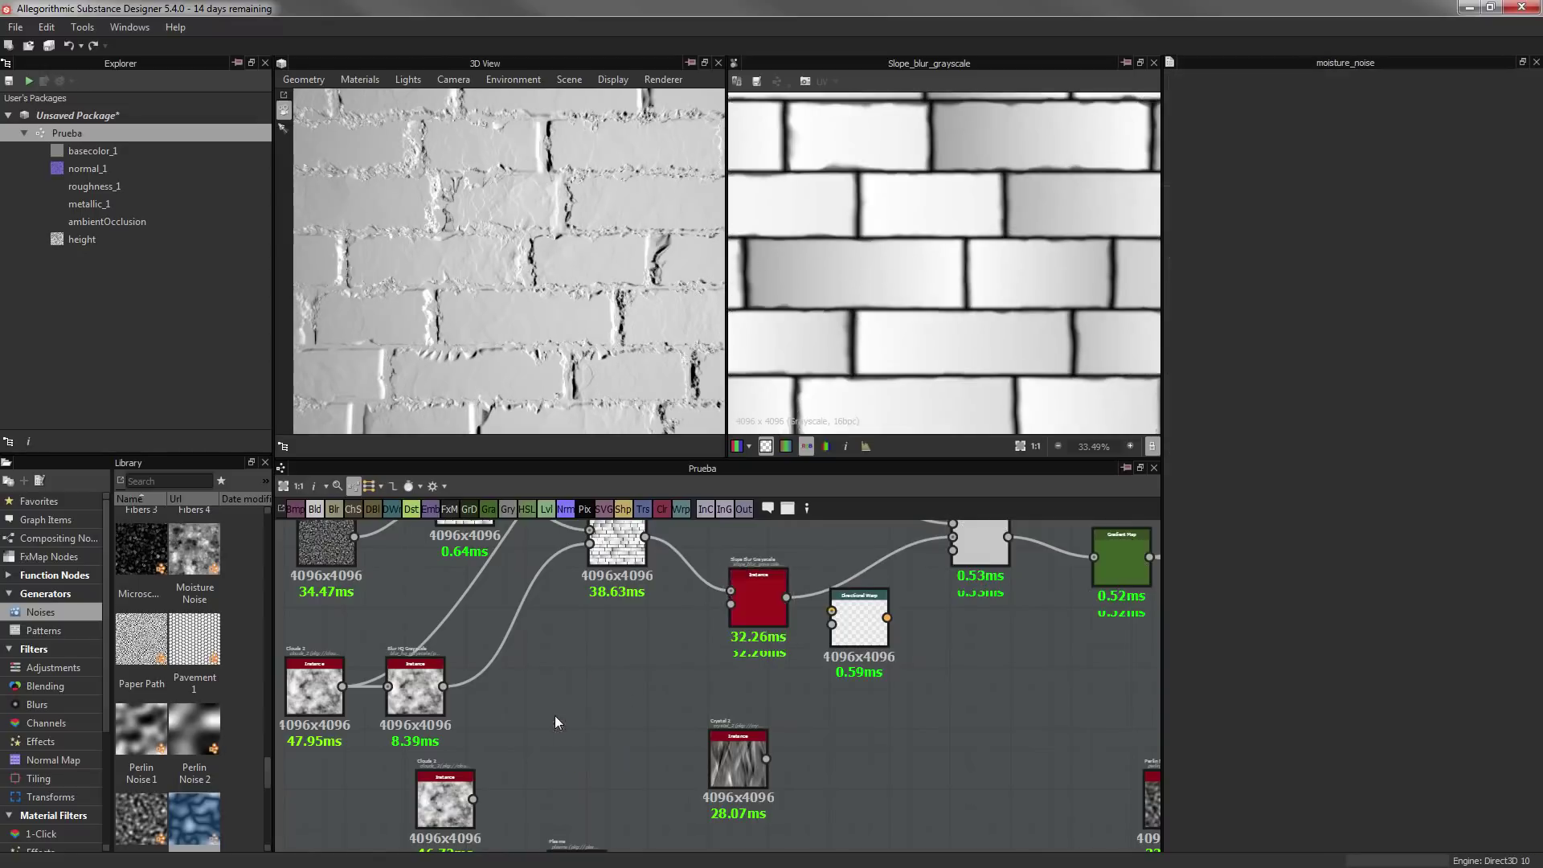
pyautogui.moveTo(141, 732); pyautogui.dragTo(617, 700)
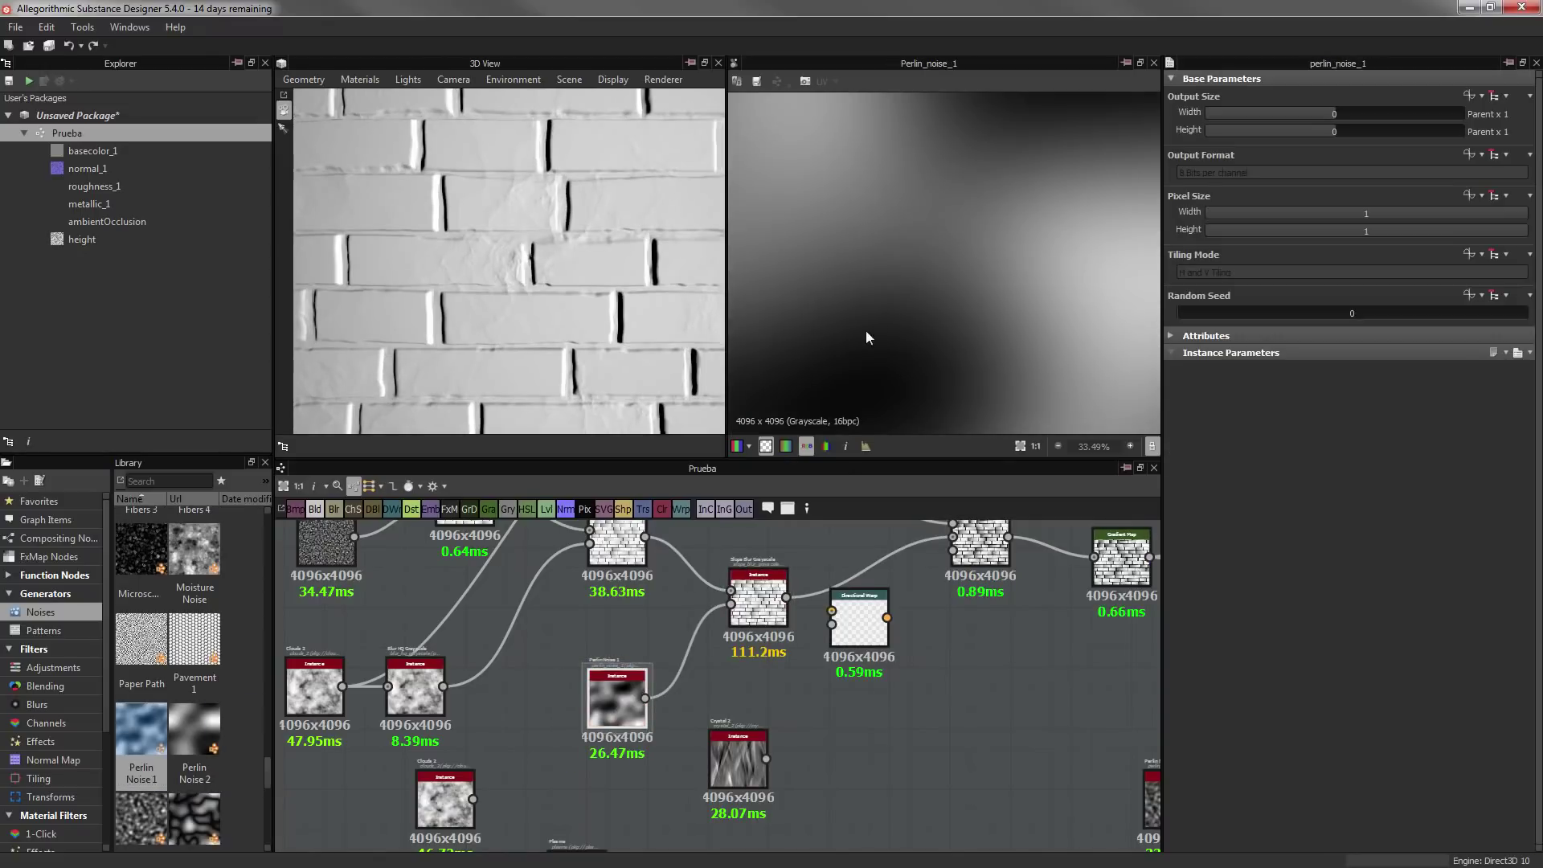
pyautogui.doubleClick(757, 599)
pyautogui.moveTo(1190, 318); pyautogui.dragTo(1422, 314)
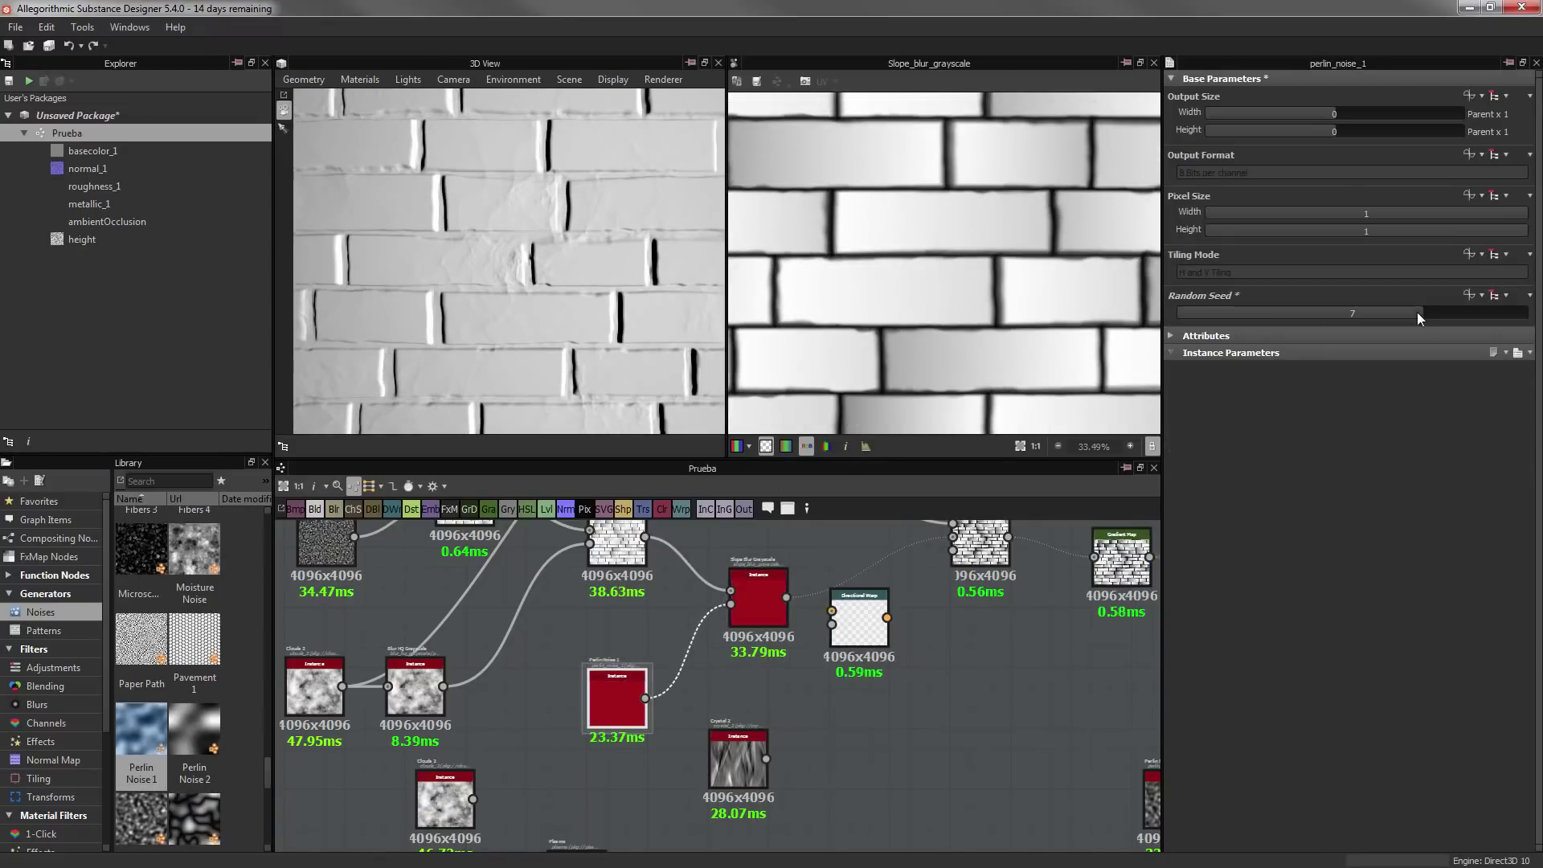
# Add a Perlin Noise Zoom with Distance 5 and Disorder about 17.47
pyautogui.moveTo(157, 828); pyautogui.dragTo(597, 697)
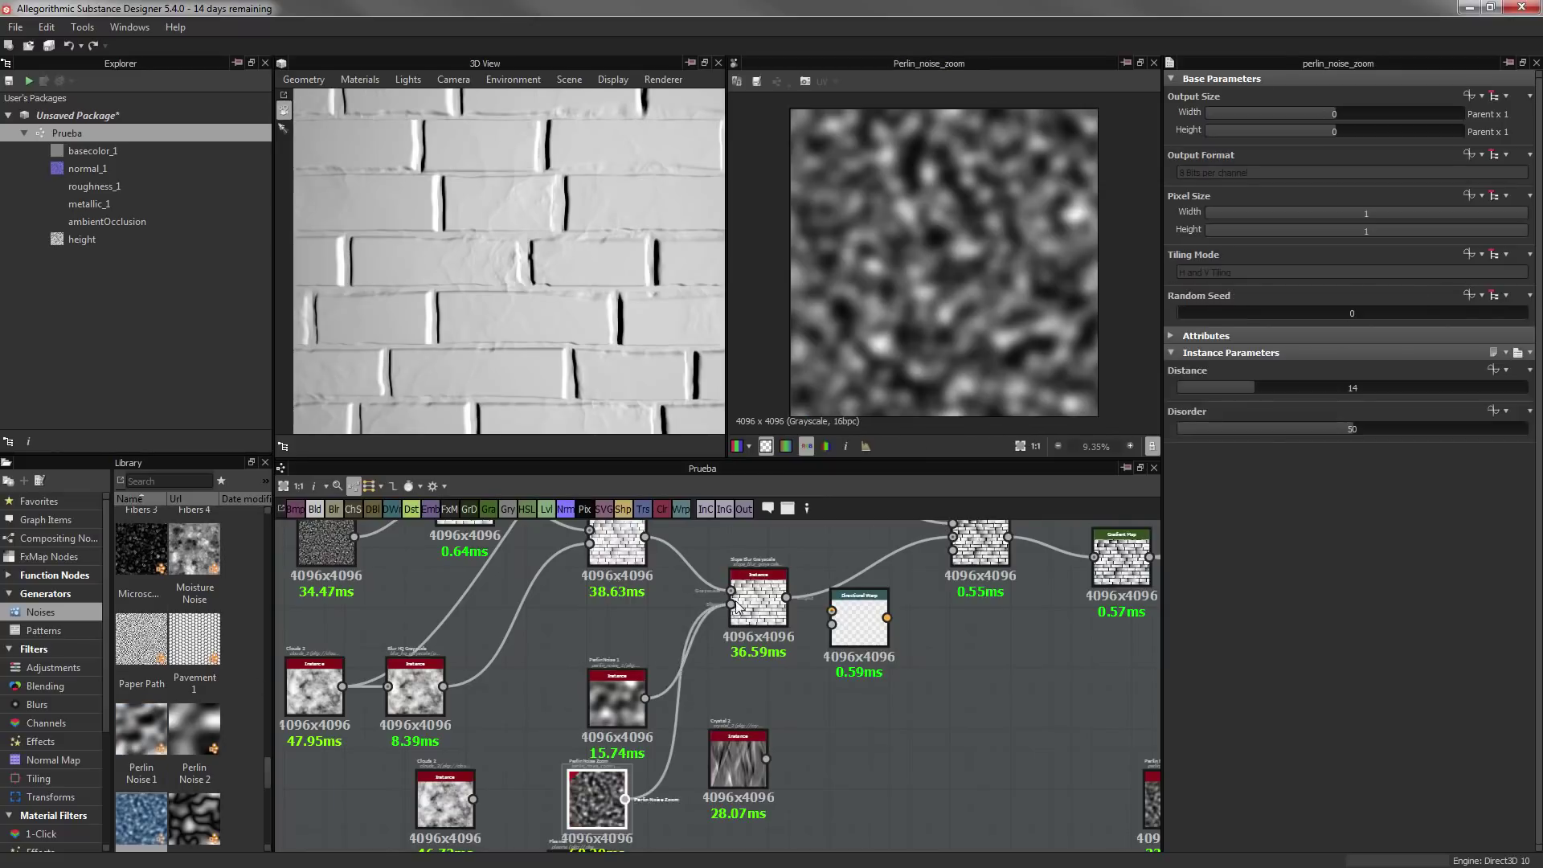
pyautogui.moveTo(1229, 395); pyautogui.dragTo(1206, 389)
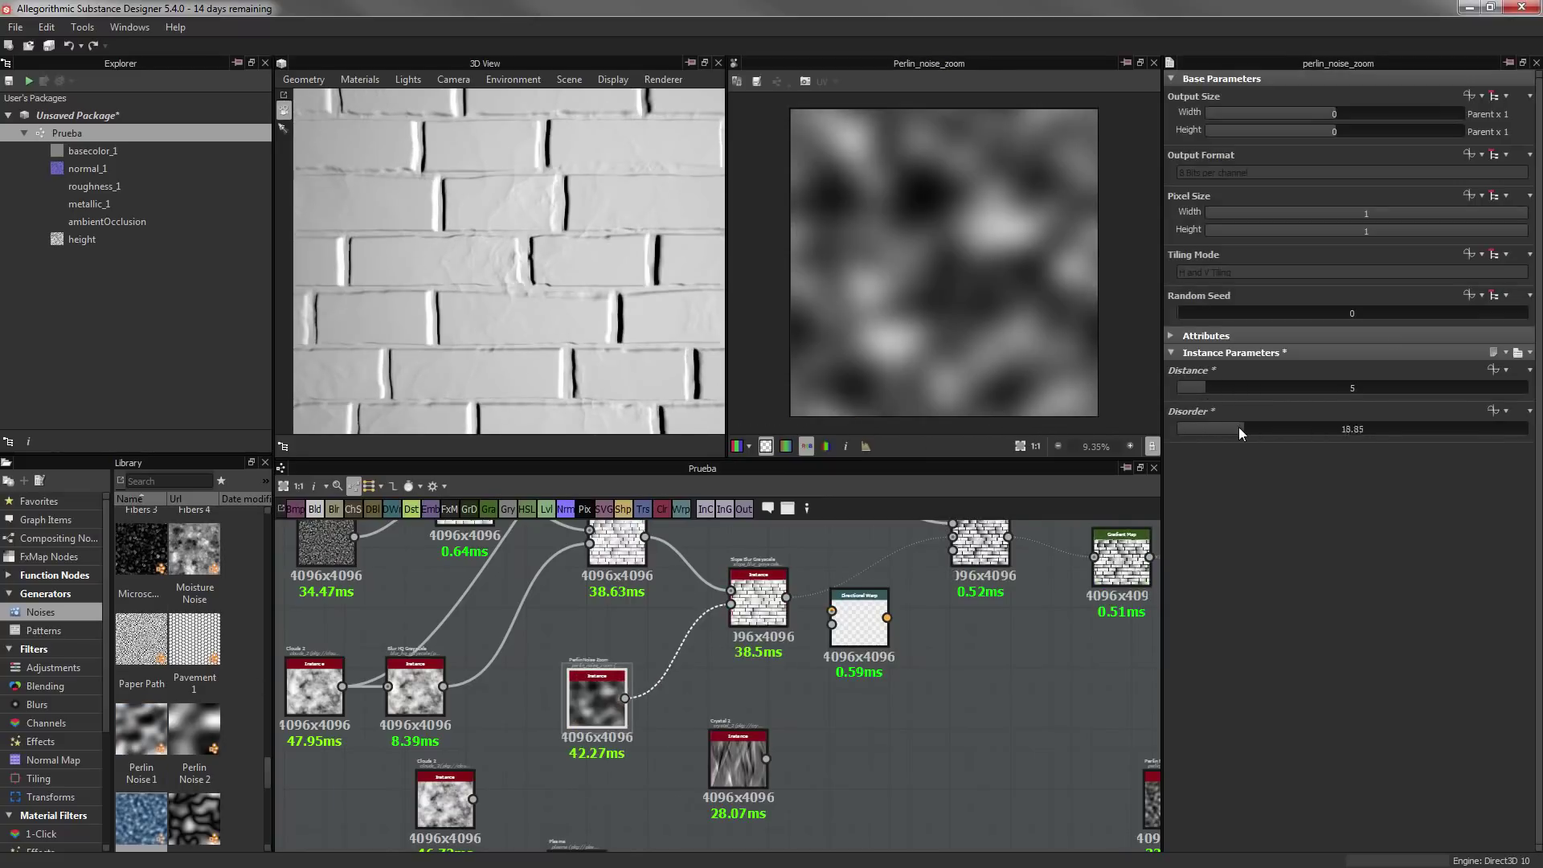
pyautogui.doubleClick(768, 603)
pyautogui.click(597, 691)
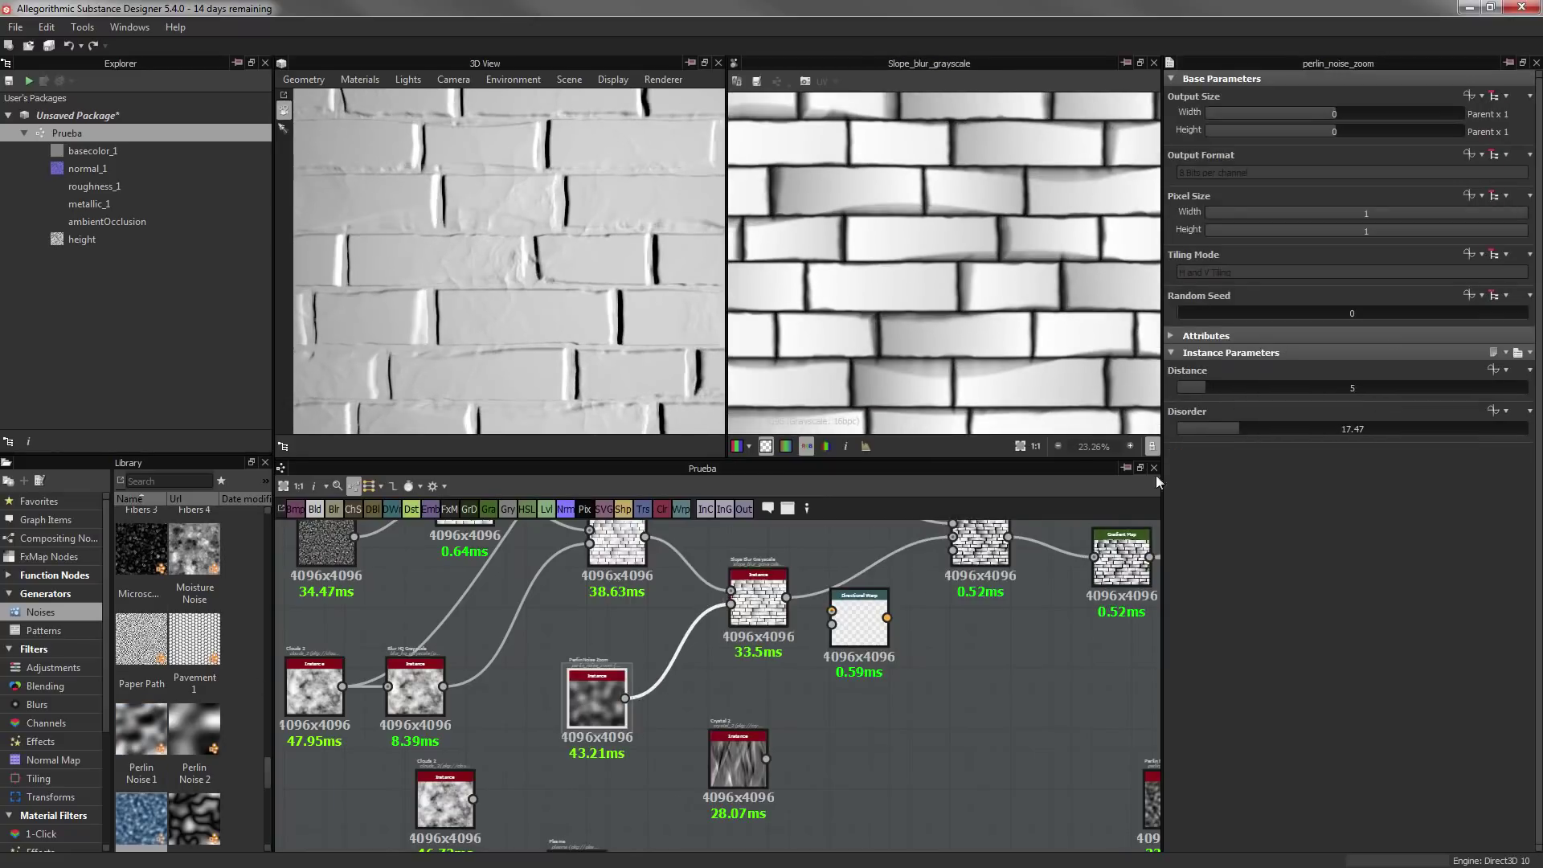
pyautogui.moveTo(1226, 389); pyautogui.dragTo(1222, 388)
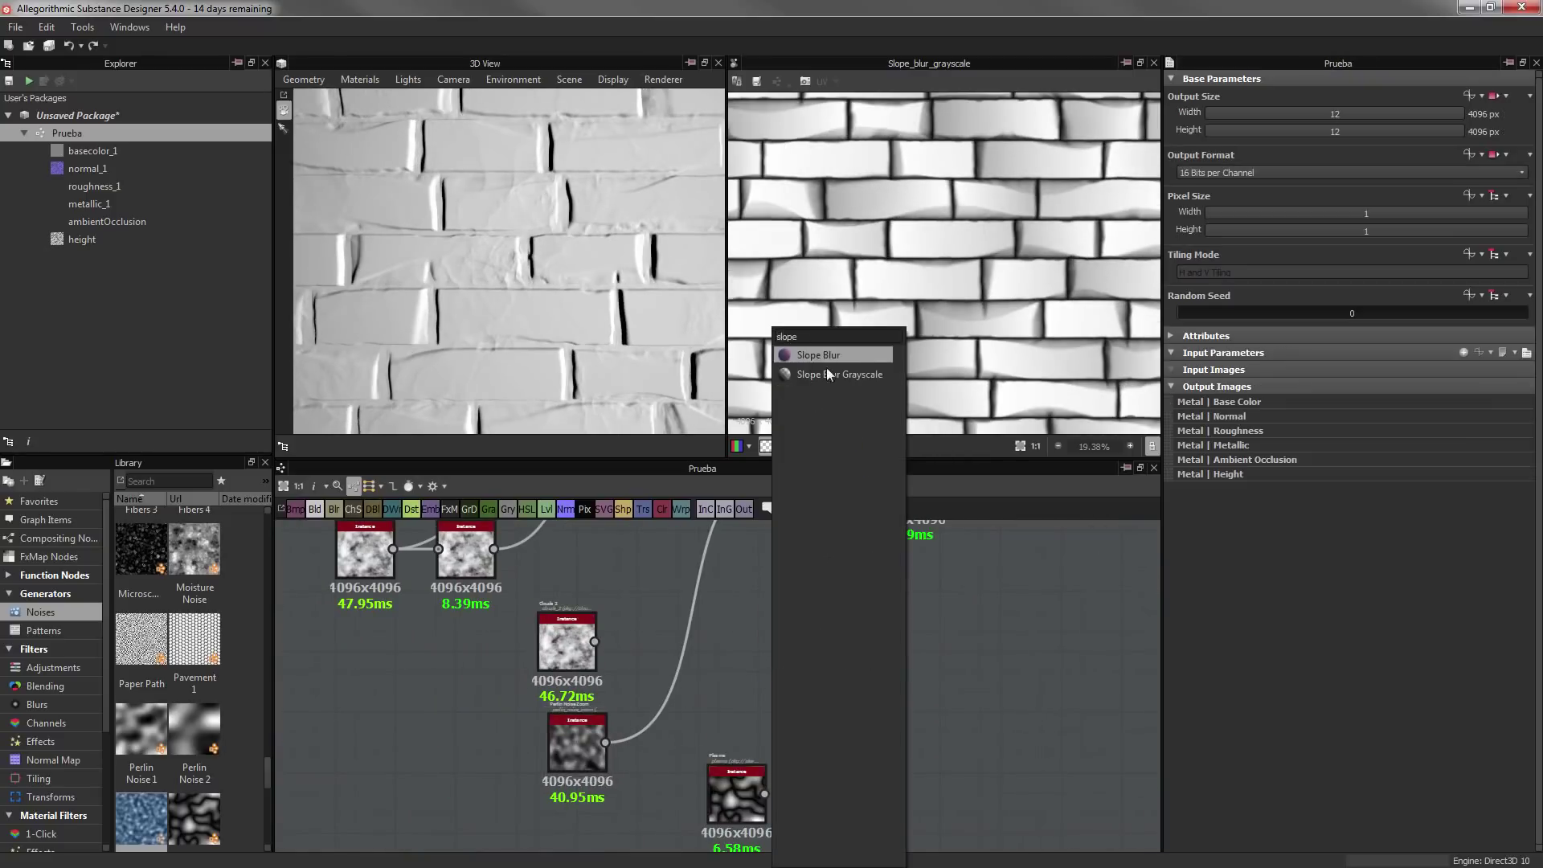
# Insert a Slope Blur Grayscale fed by Clouds 2 and lower its intensity to 0.02
pyautogui.hotkey('ctrl', 'z')
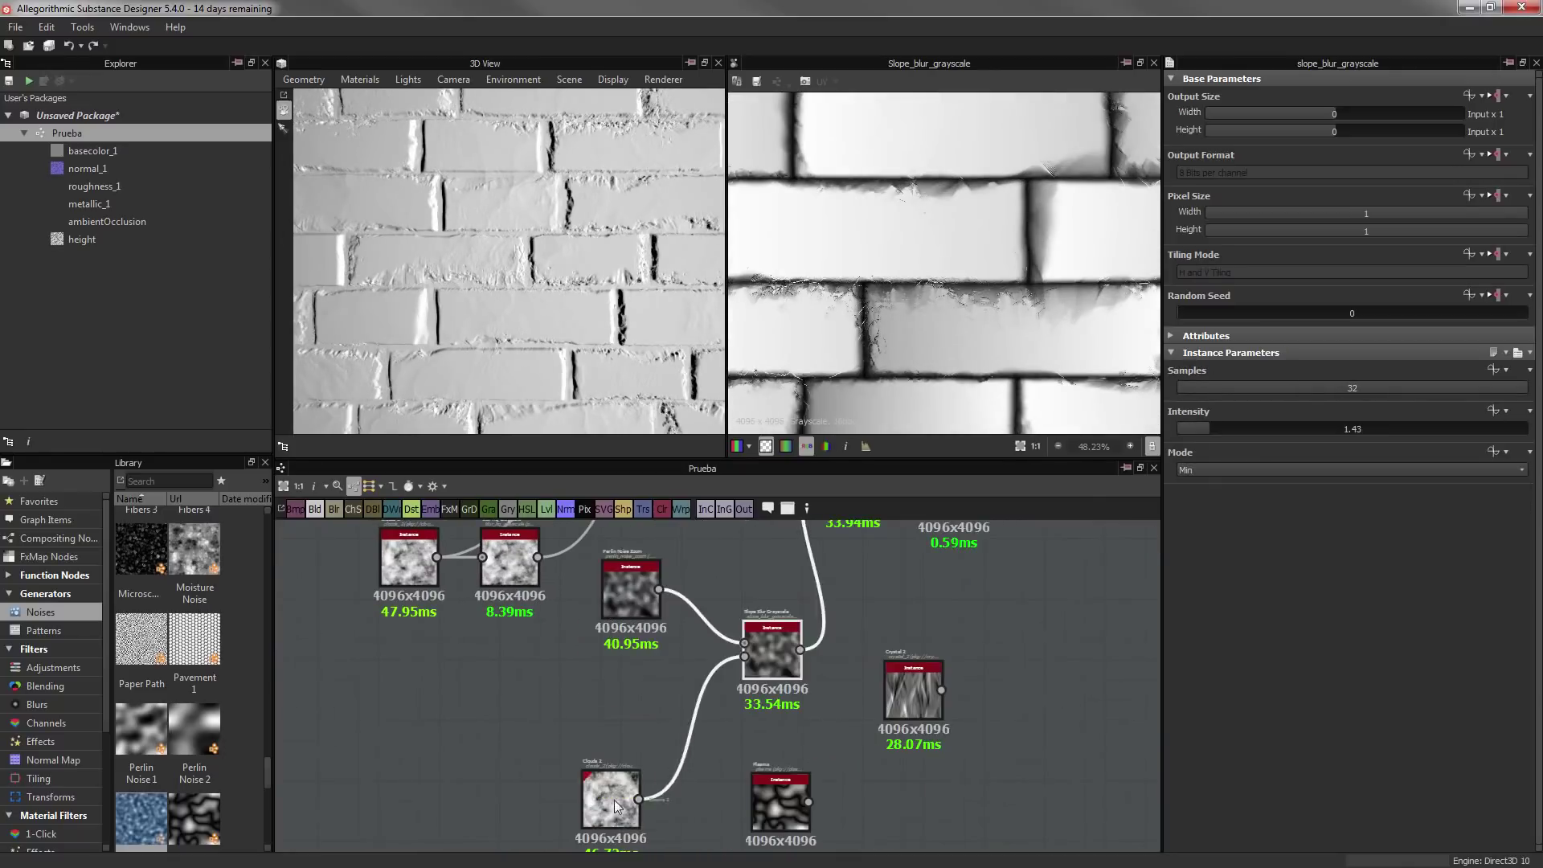
pyautogui.moveTo(617, 806); pyautogui.dragTo(657, 718)
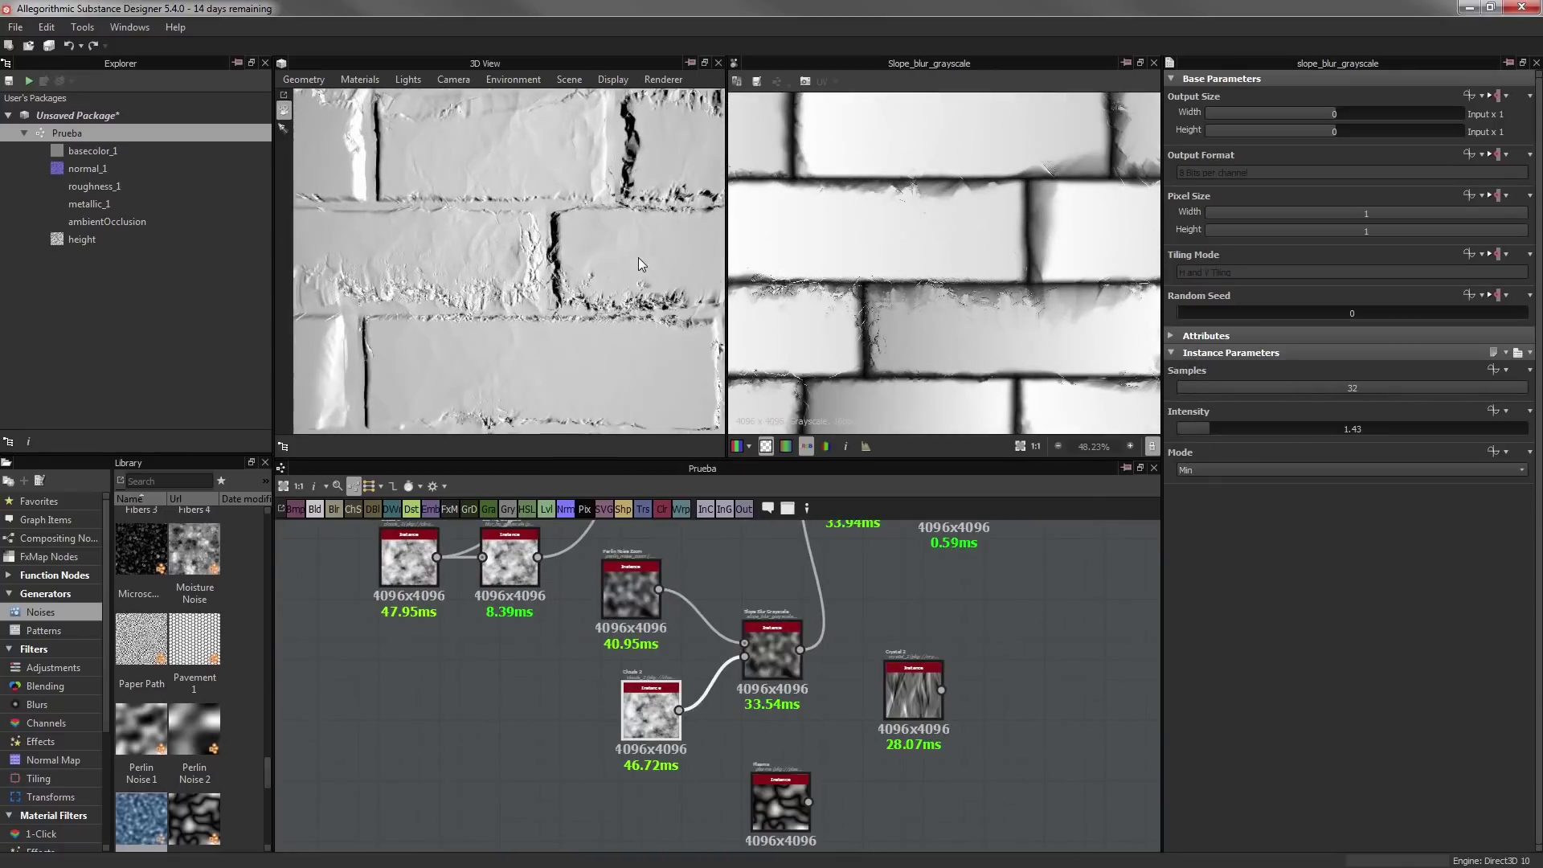
pyautogui.moveTo(1210, 429); pyautogui.dragTo(1179, 428)
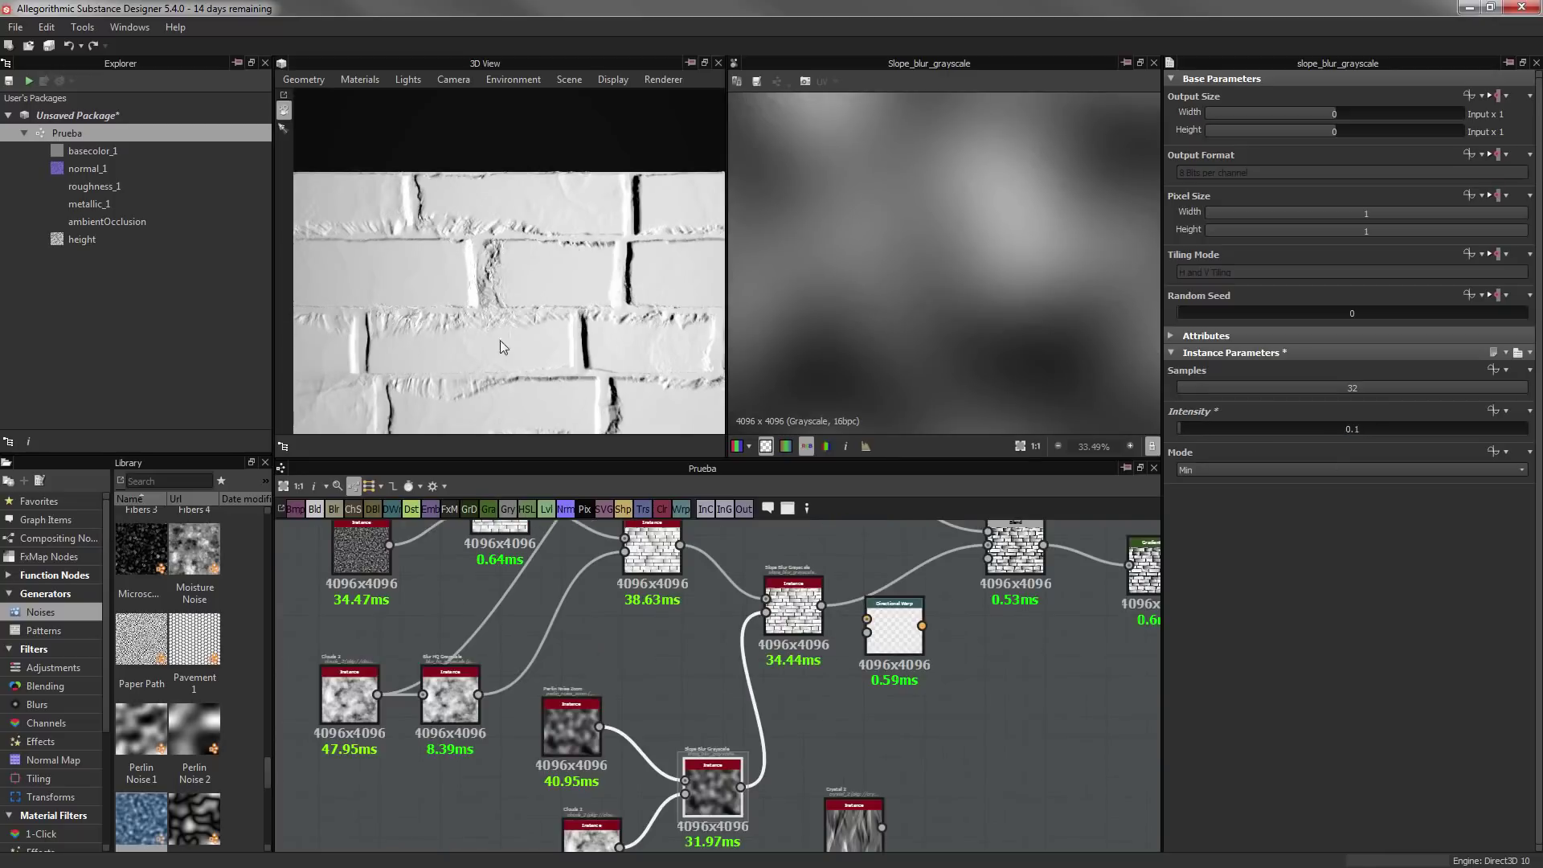
pyautogui.moveTo(516, 357)
pyautogui.mouseDown()
pyautogui.moveTo(561, 258)
pyautogui.moveTo(510, 300)
pyautogui.mouseUp()
pyautogui.moveTo(1198, 428); pyautogui.dragTo(1185, 428)
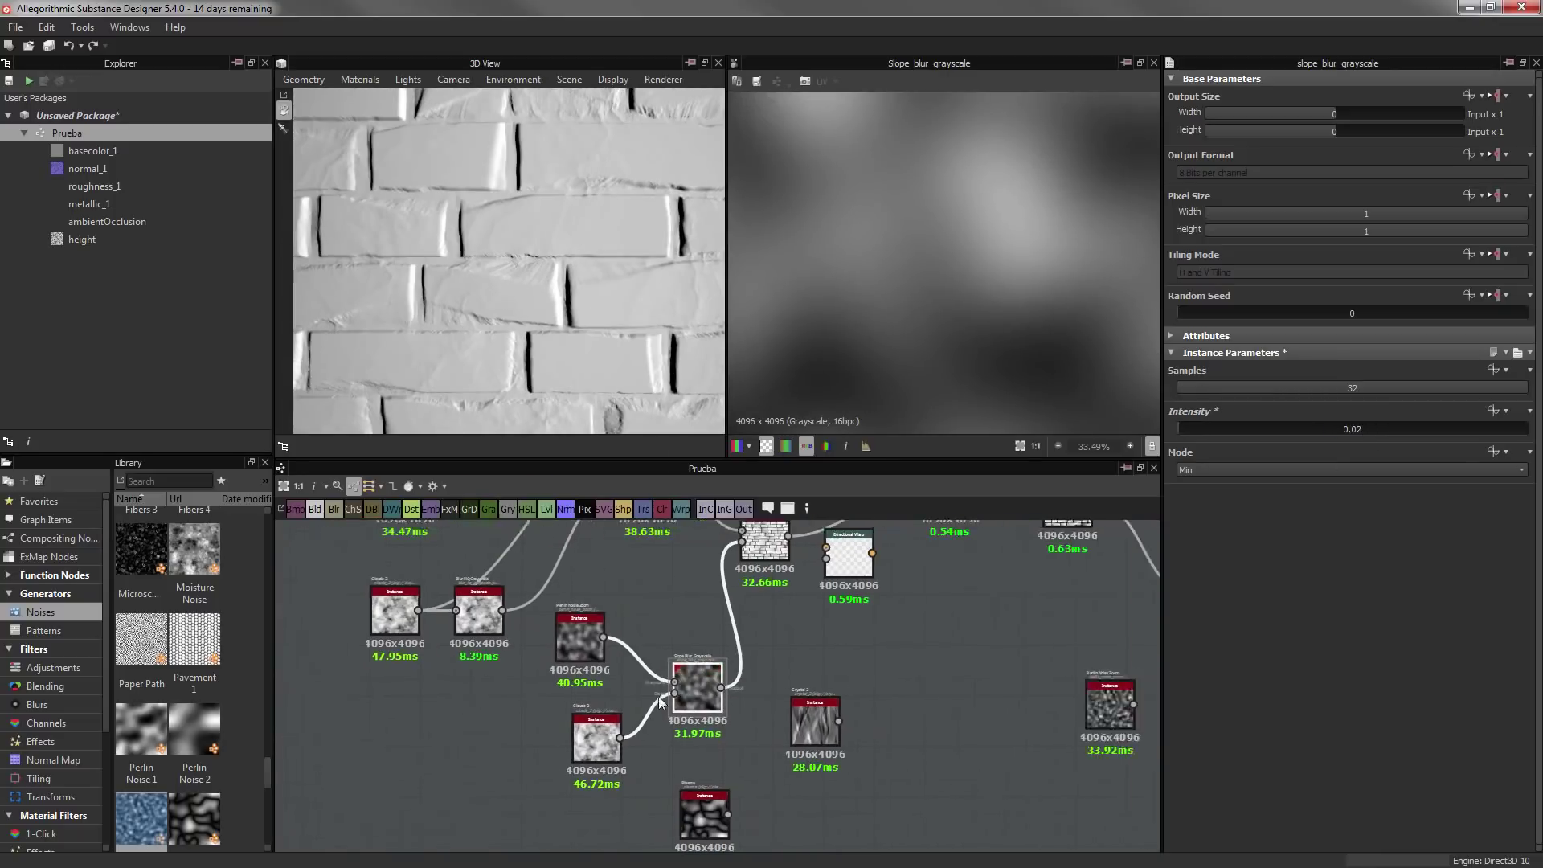
# Try a Warp node between Crystal 2 and the slope blur, then remove it
pyautogui.rightClick(698, 723)
pyautogui.click(769, 549)
pyautogui.moveTo(702, 727); pyautogui.dragTo(618, 625)
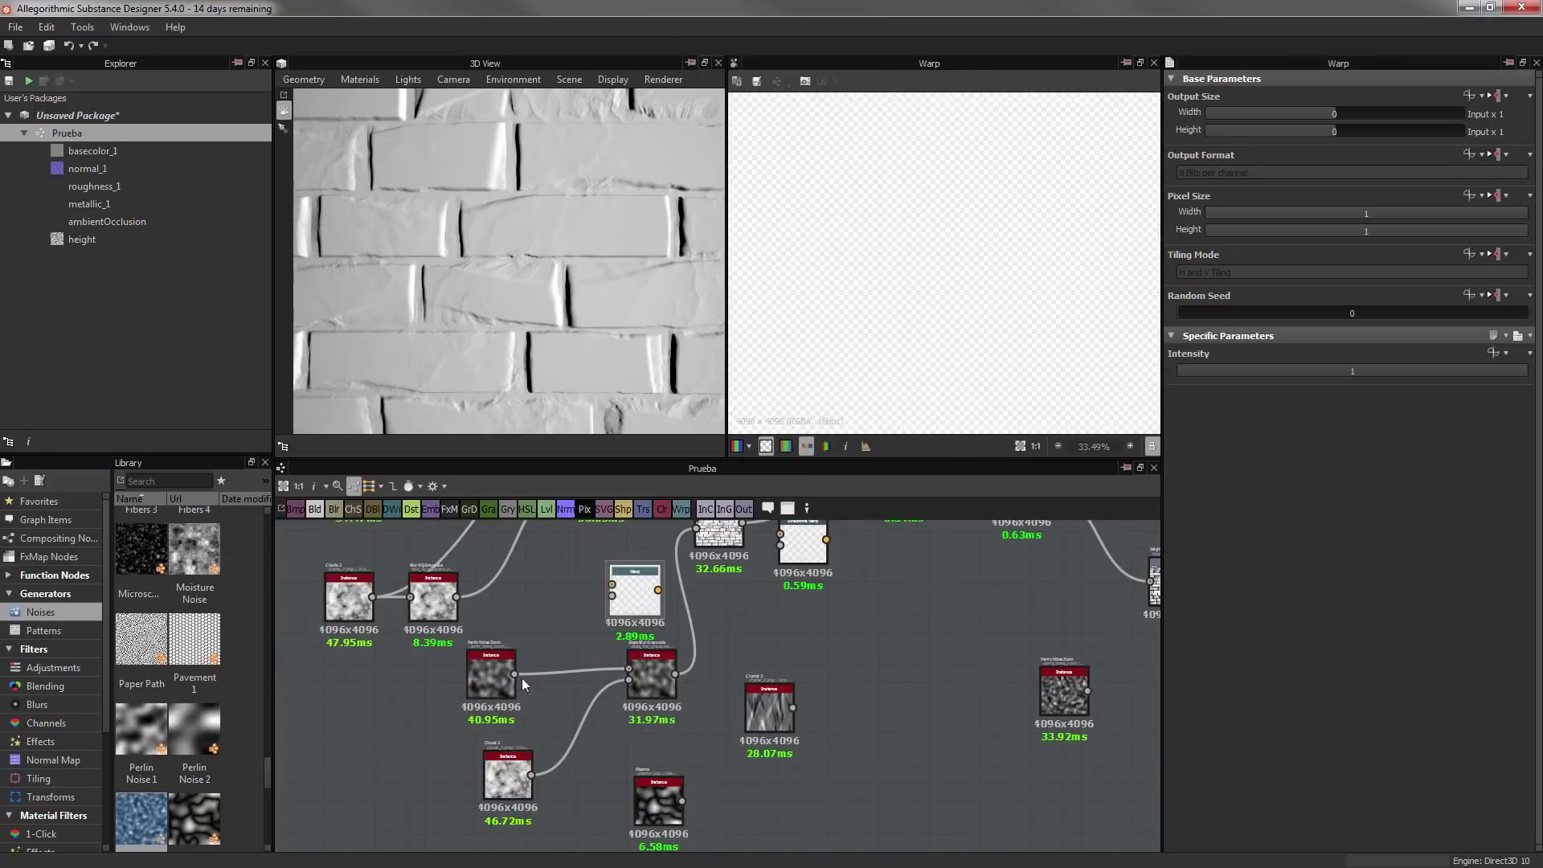
pyautogui.moveTo(514, 674); pyautogui.dragTo(595, 619)
pyautogui.moveTo(769, 708)
pyautogui.mouseDown()
pyautogui.moveTo(551, 675)
pyautogui.moveTo(595, 635)
pyautogui.mouseUp()
pyautogui.moveTo(661, 693)
pyautogui.mouseDown()
pyautogui.moveTo(595, 586)
pyautogui.moveTo(563, 592)
pyautogui.moveTo(604, 645)
pyautogui.mouseUp()
pyautogui.scroll(2, 586, 681)
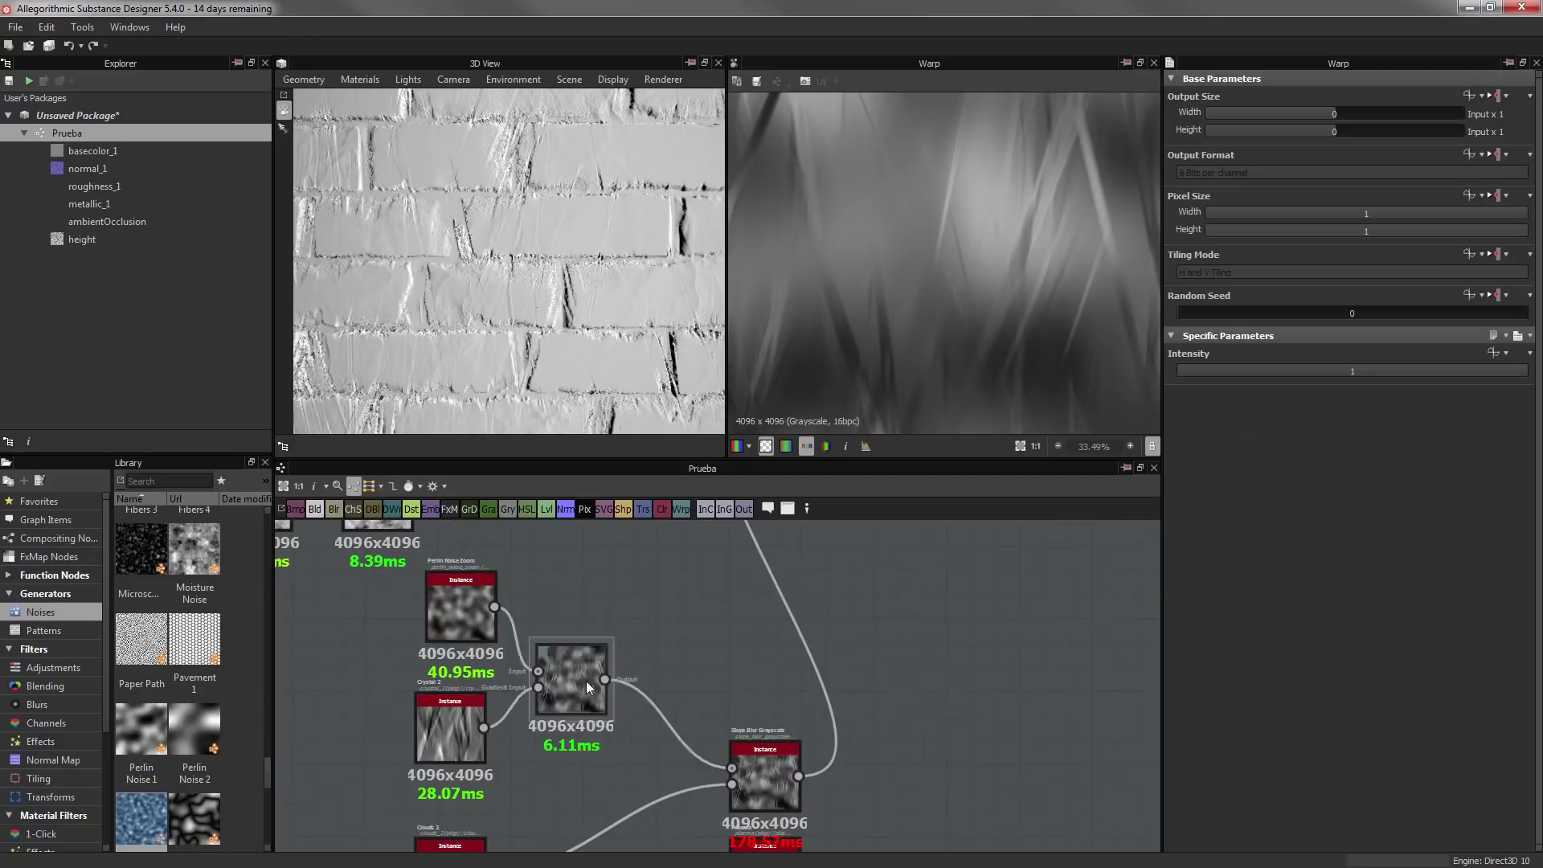
pyautogui.press('Delete')
# Add a Directional Warp driven by the Perlin Noise Zoom, intensity 250 and angle about 140°
pyautogui.rightClick(666, 614)
pyautogui.click(683, 609)
pyautogui.rightClick(683, 610)
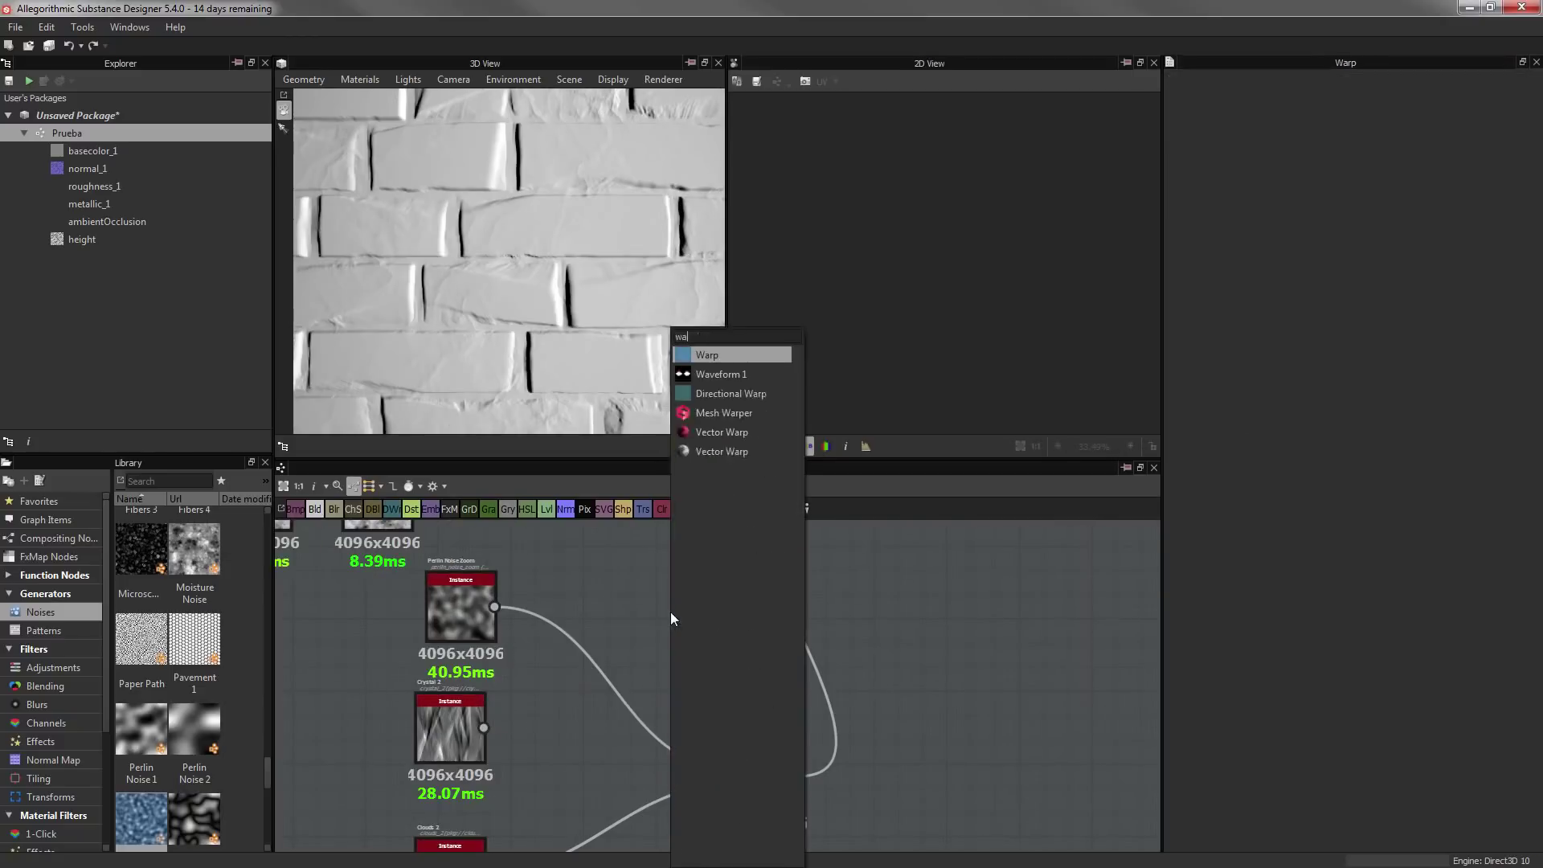
pyautogui.click(723, 375)
pyautogui.moveTo(494, 606); pyautogui.dragTo(635, 598)
pyautogui.moveTo(483, 727); pyautogui.dragTo(634, 615)
pyautogui.scroll(-2, 957, 337)
pyautogui.moveTo(1269, 417)
pyautogui.mouseDown()
pyautogui.moveTo(1366, 416)
pyautogui.moveTo(1521, 370)
pyautogui.mouseUp()
pyautogui.moveTo(702, 606)
pyautogui.mouseDown()
pyautogui.moveTo(731, 769)
pyautogui.moveTo(595, 675)
pyautogui.mouseUp()
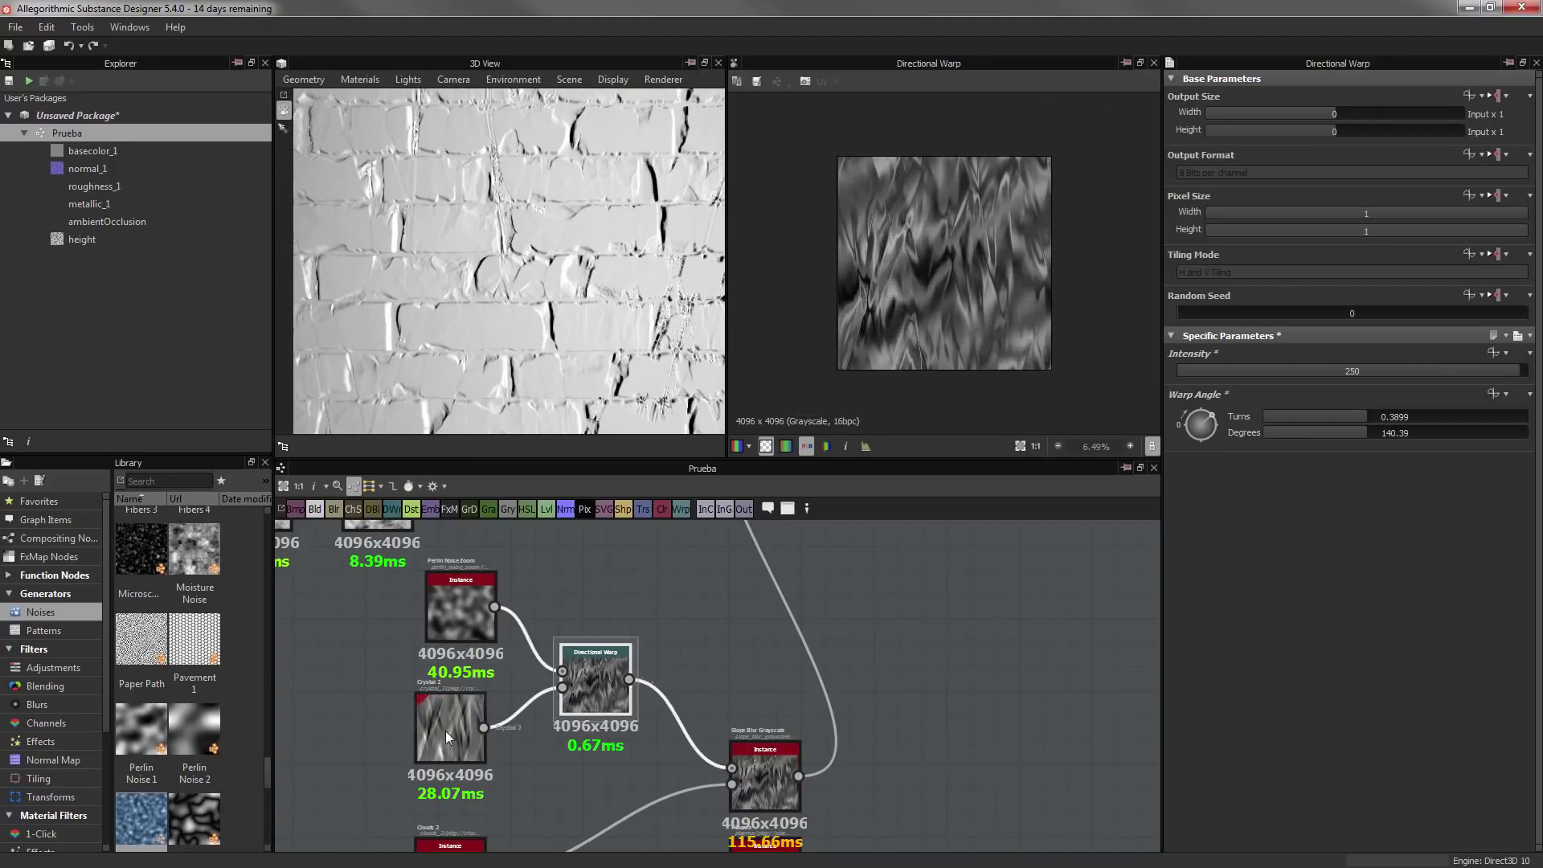
# Soften the Directional Warp intensity to about 10.59 and set the slope blur intensity to 1.43
pyautogui.click(640, 611)
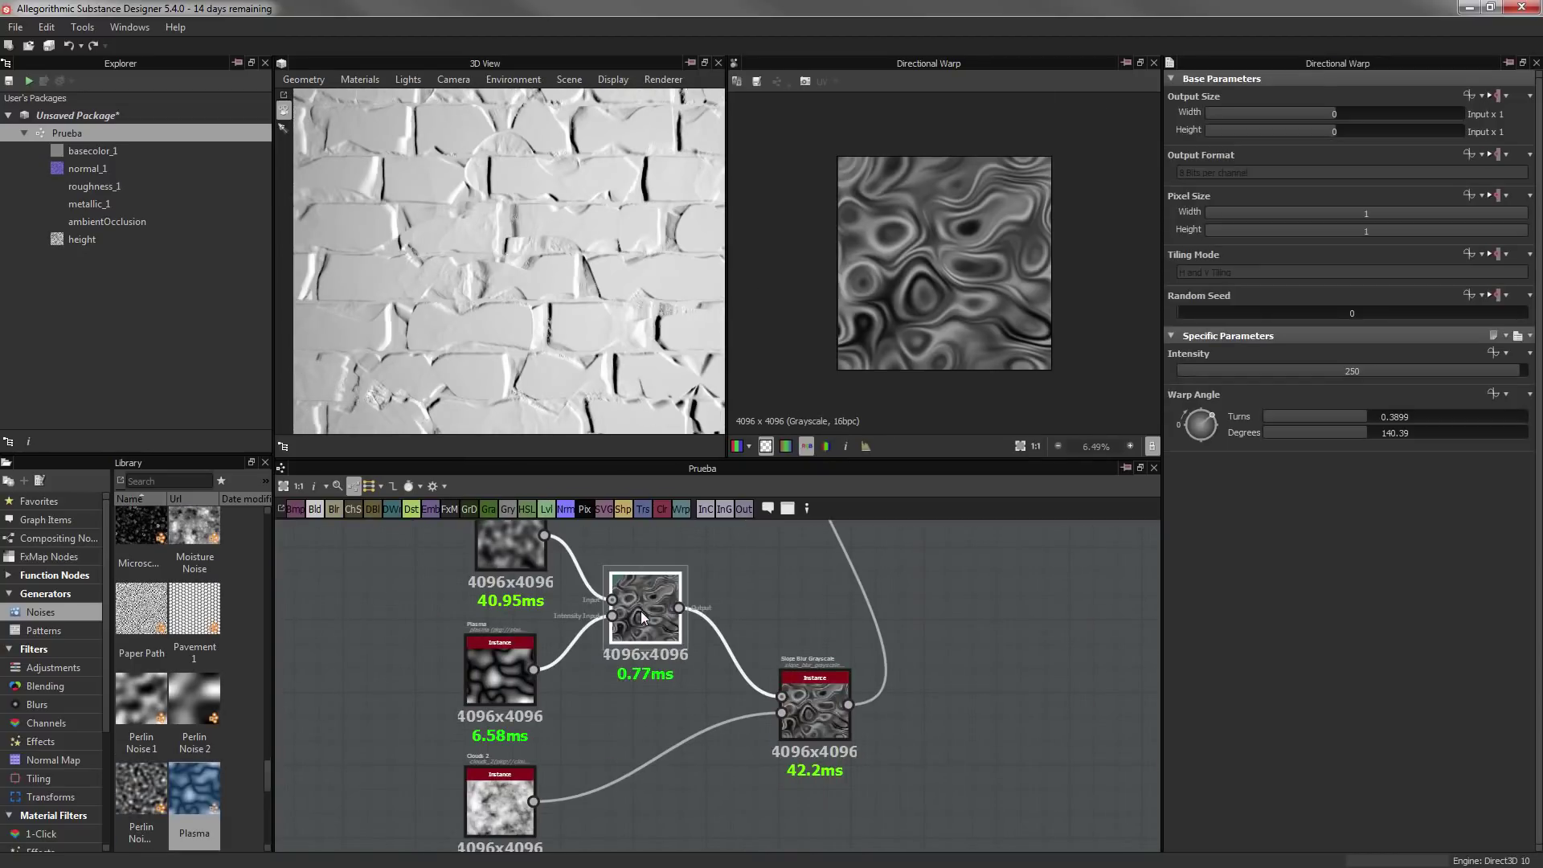
pyautogui.click(1212, 370)
pyautogui.click(1191, 370)
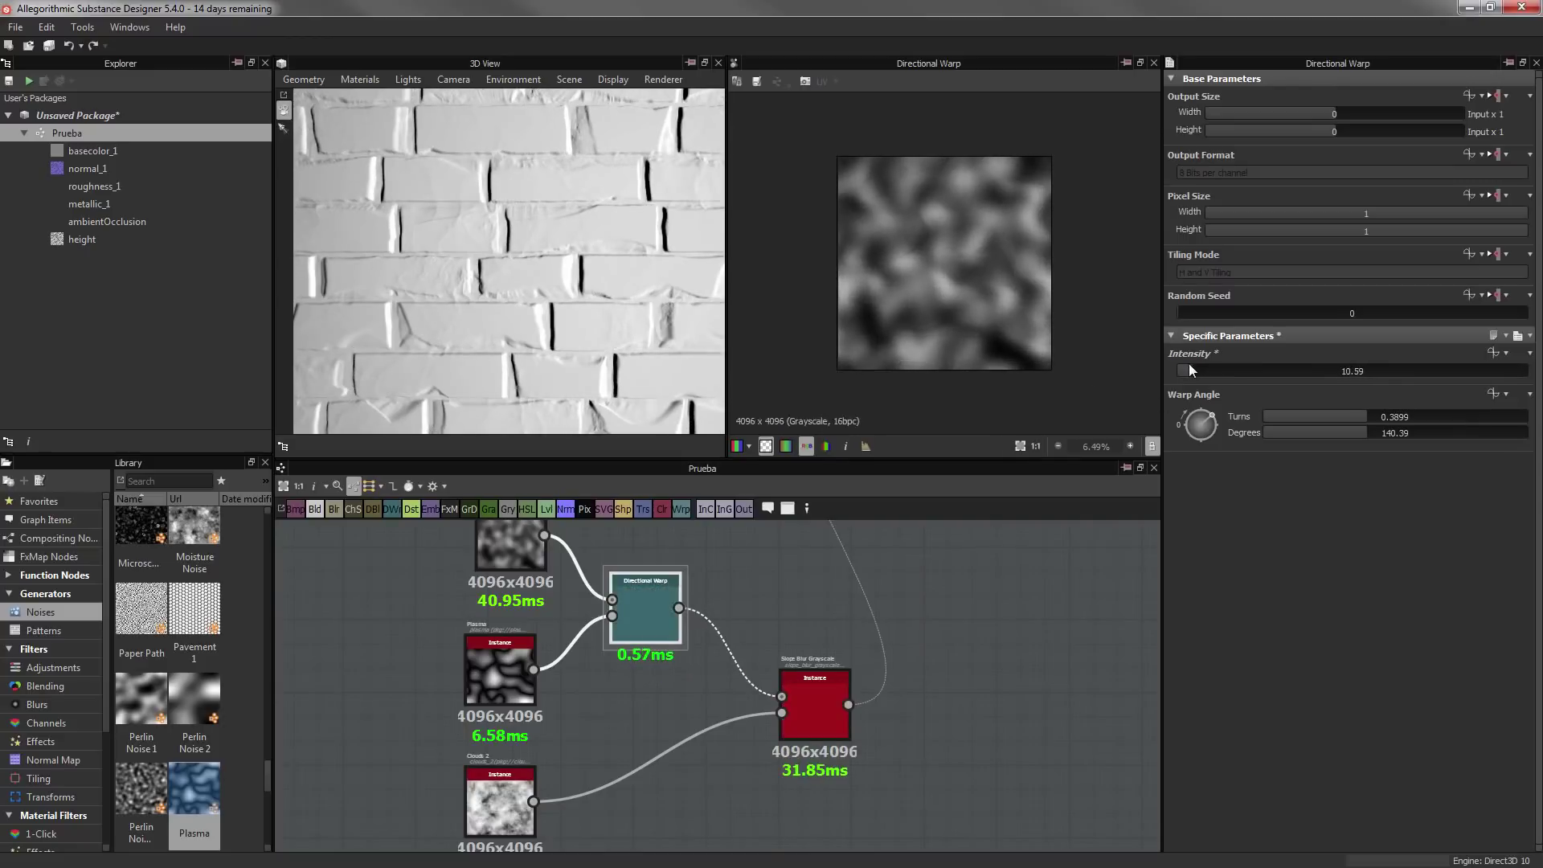
pyautogui.click(826, 707)
pyautogui.doubleClick(1376, 427)
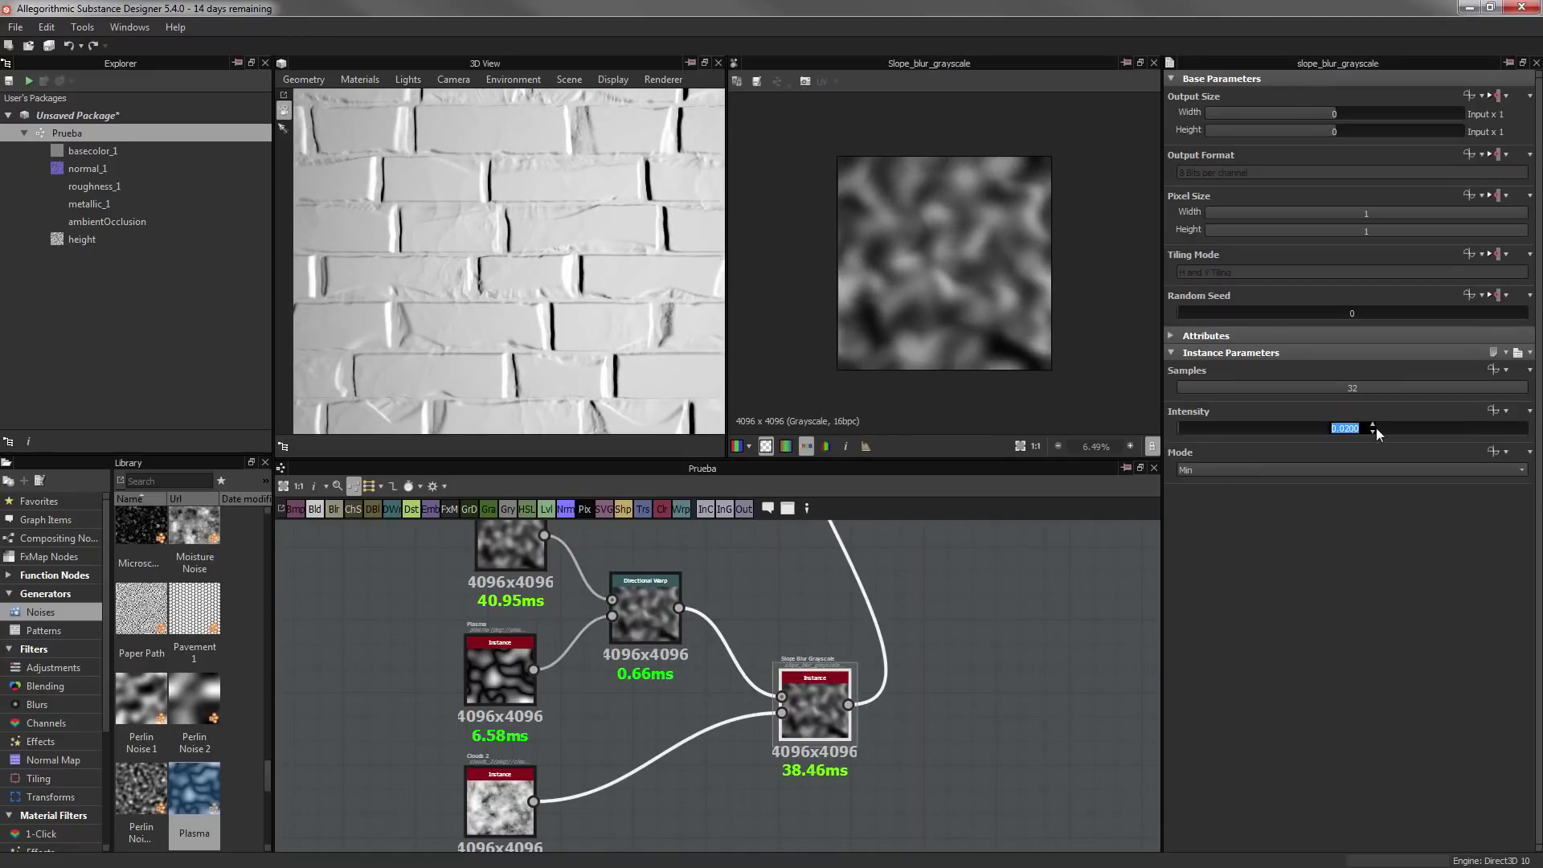
pyautogui.write('1.43')
pyautogui.press('Return')
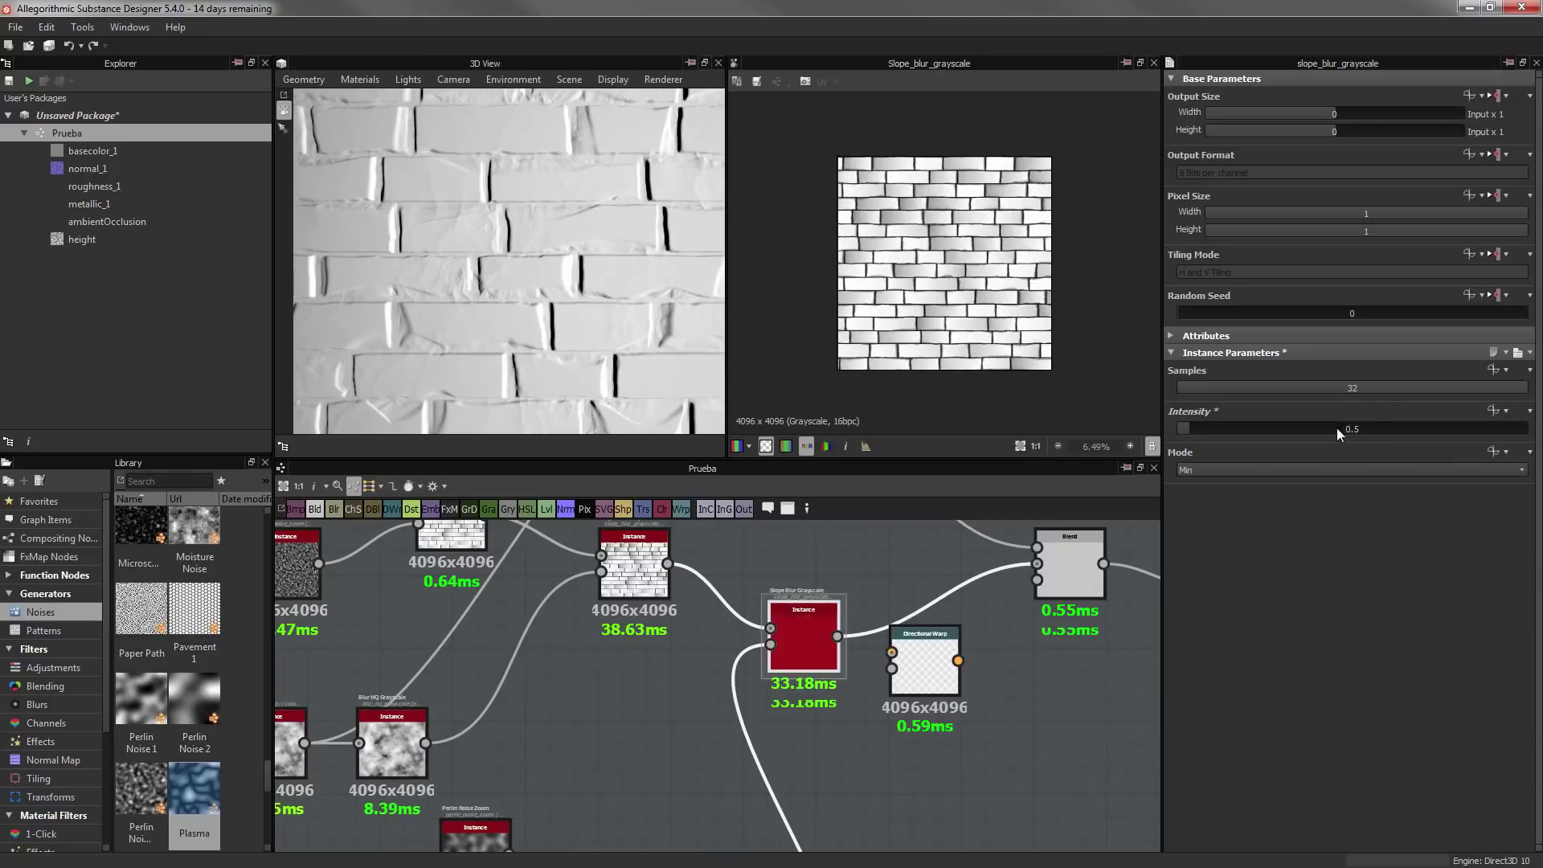
# Inspect the bricks by panning the 2D preview and rotating the 3D preview
pyautogui.scroll(3, 562, 284)
pyautogui.scroll(5, 987, 288)
pyautogui.scroll(3, 870, 388)
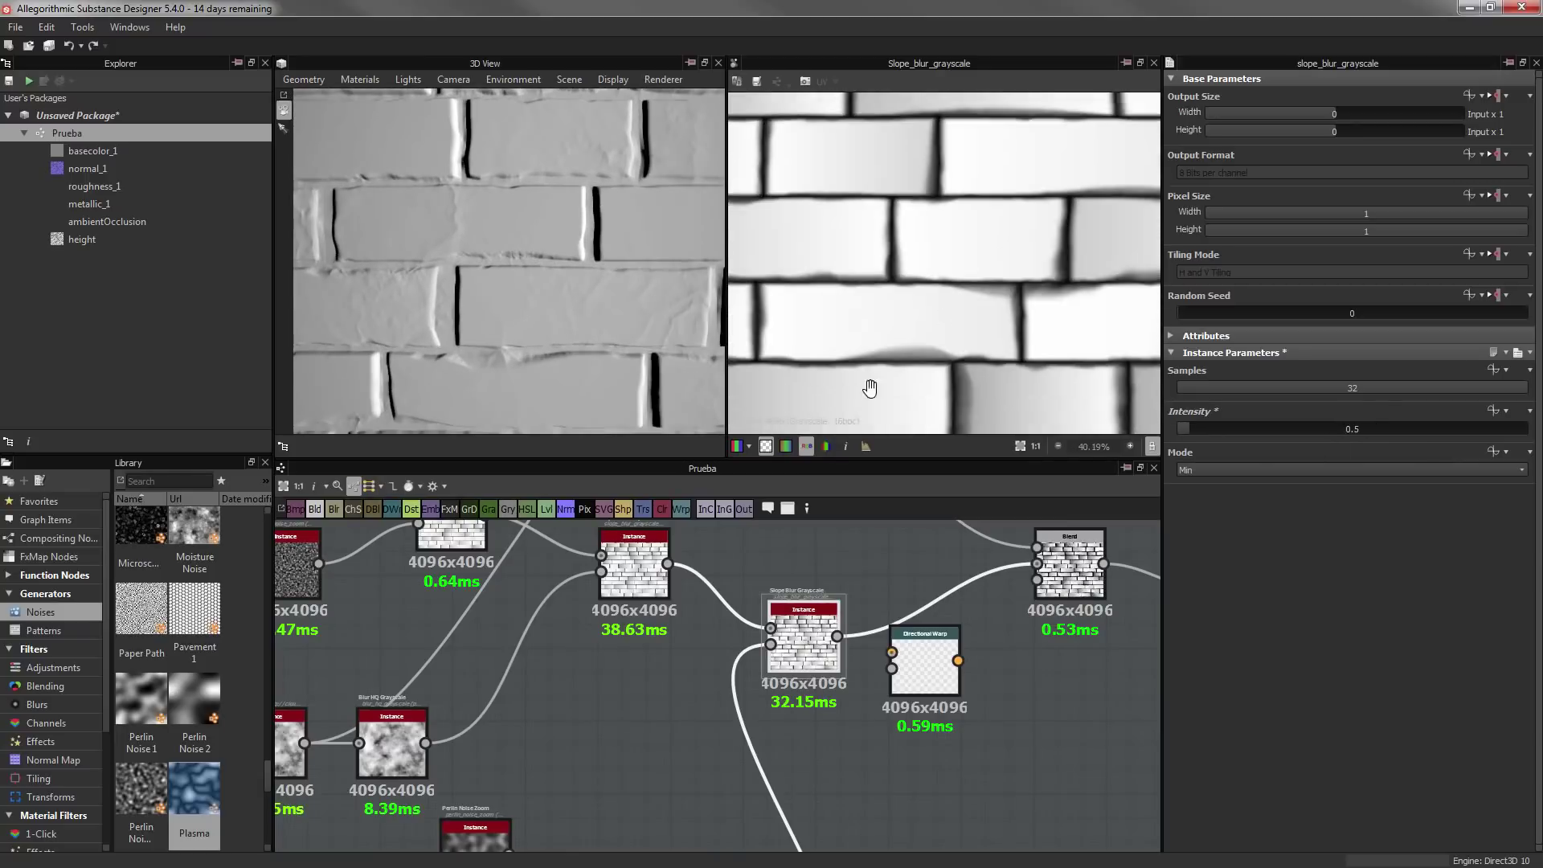
pyautogui.moveTo(869, 388); pyautogui.dragTo(875, 419, button='middle')
pyautogui.moveTo(451, 383); pyautogui.dragTo(582, 225)
pyautogui.scroll(-5, 798, 740)
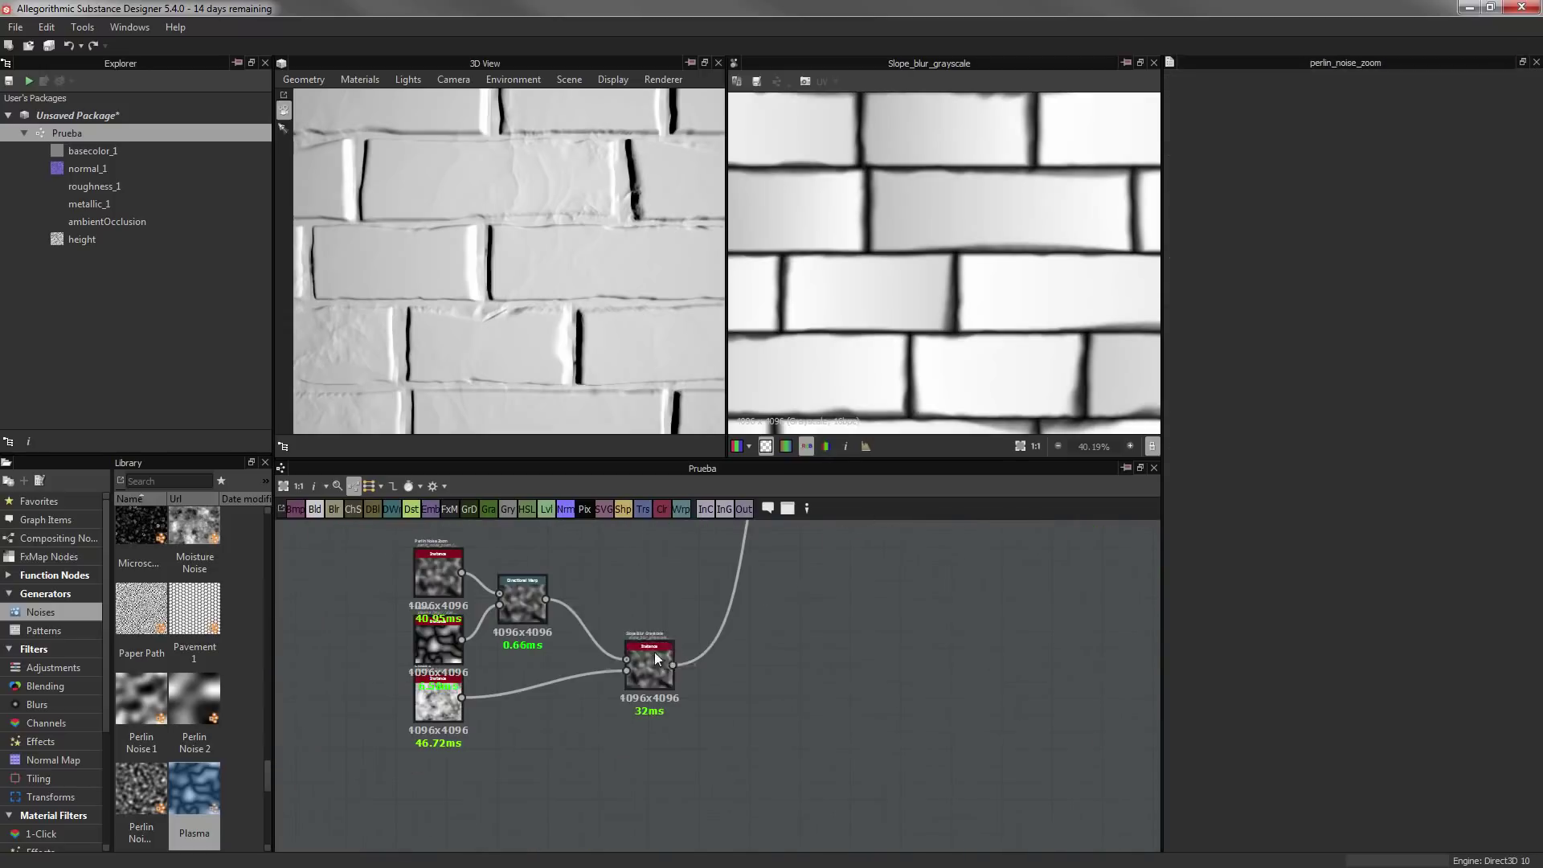
# Reduce the slope blur intensity to 0.2
pyautogui.doubleClick(1358, 428)
pyautogui.scroll(-3, 1063, 635)
pyautogui.click(1357, 427)
pyautogui.write('0.2')
pyautogui.press('Return')
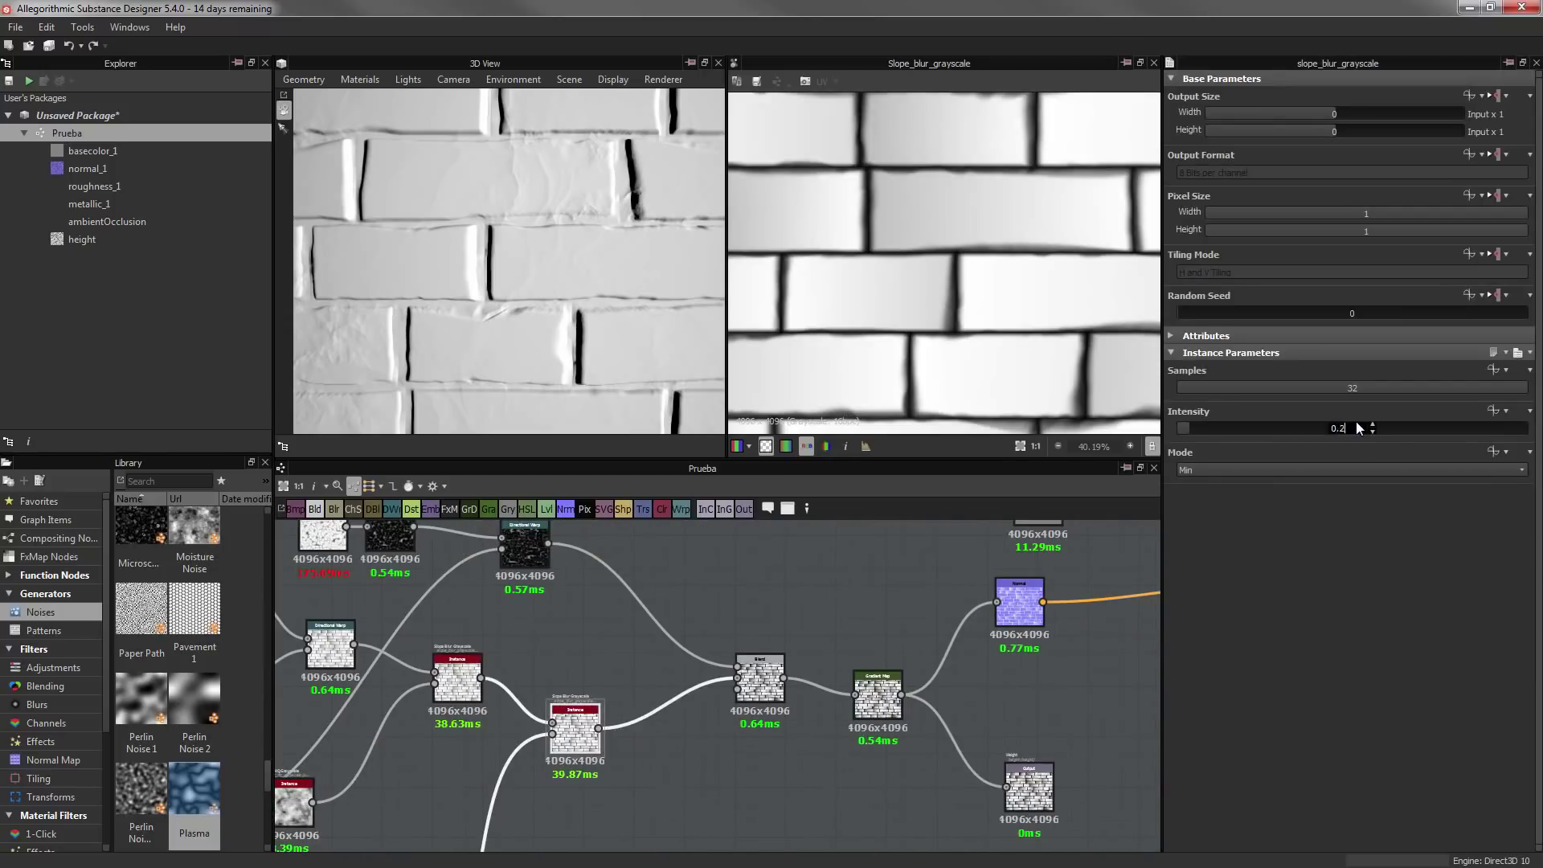
pyautogui.scroll(3, 691, 738)
# Set the Blend node to Divide mode with 0.84 opacity
pyautogui.click(770, 723)
pyautogui.click(1350, 411)
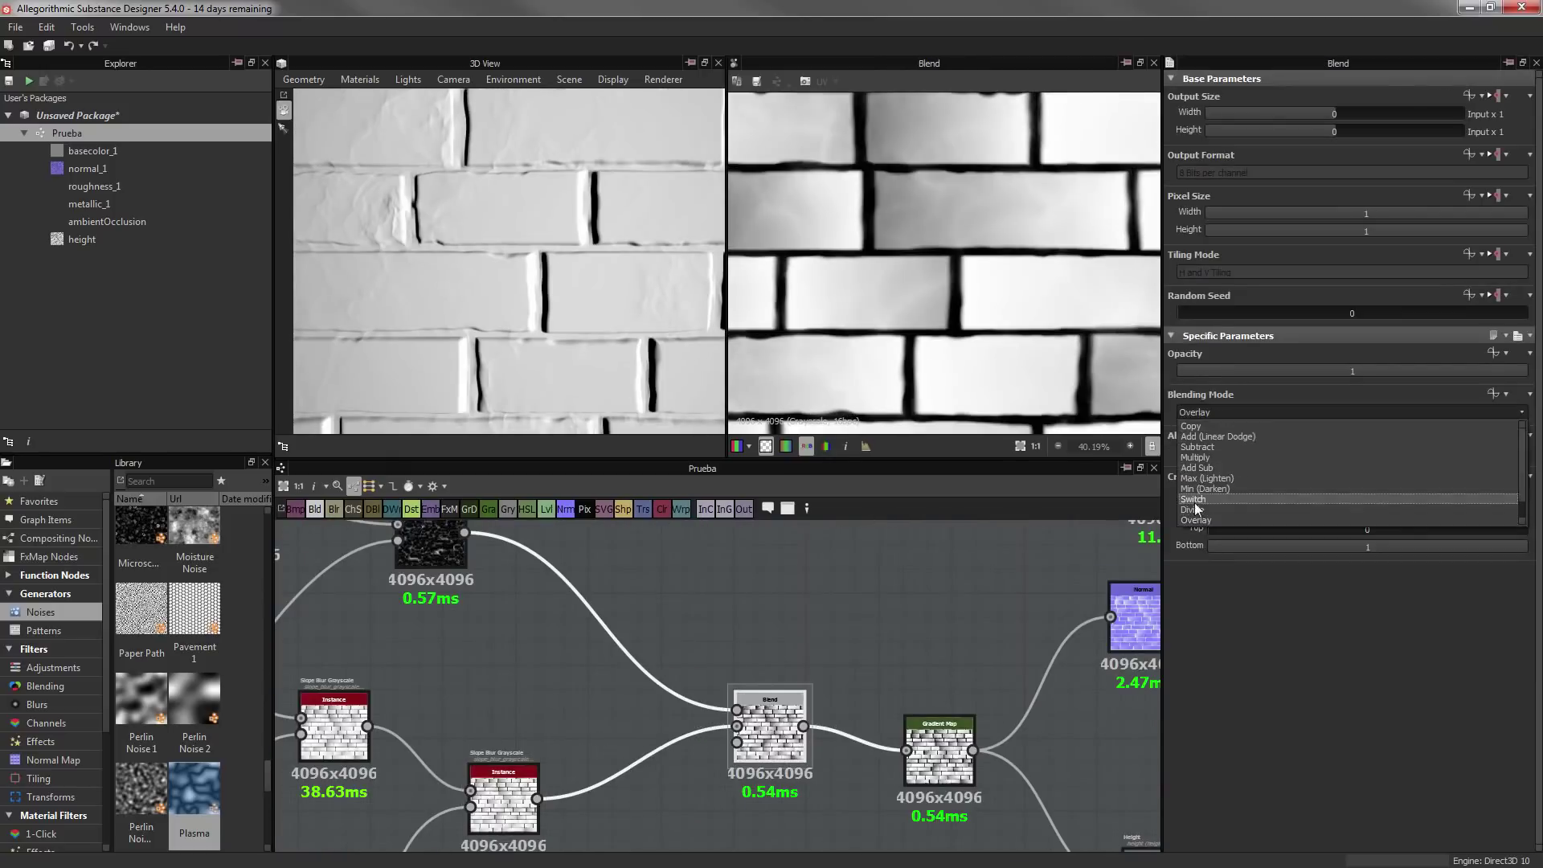
pyautogui.click(1199, 514)
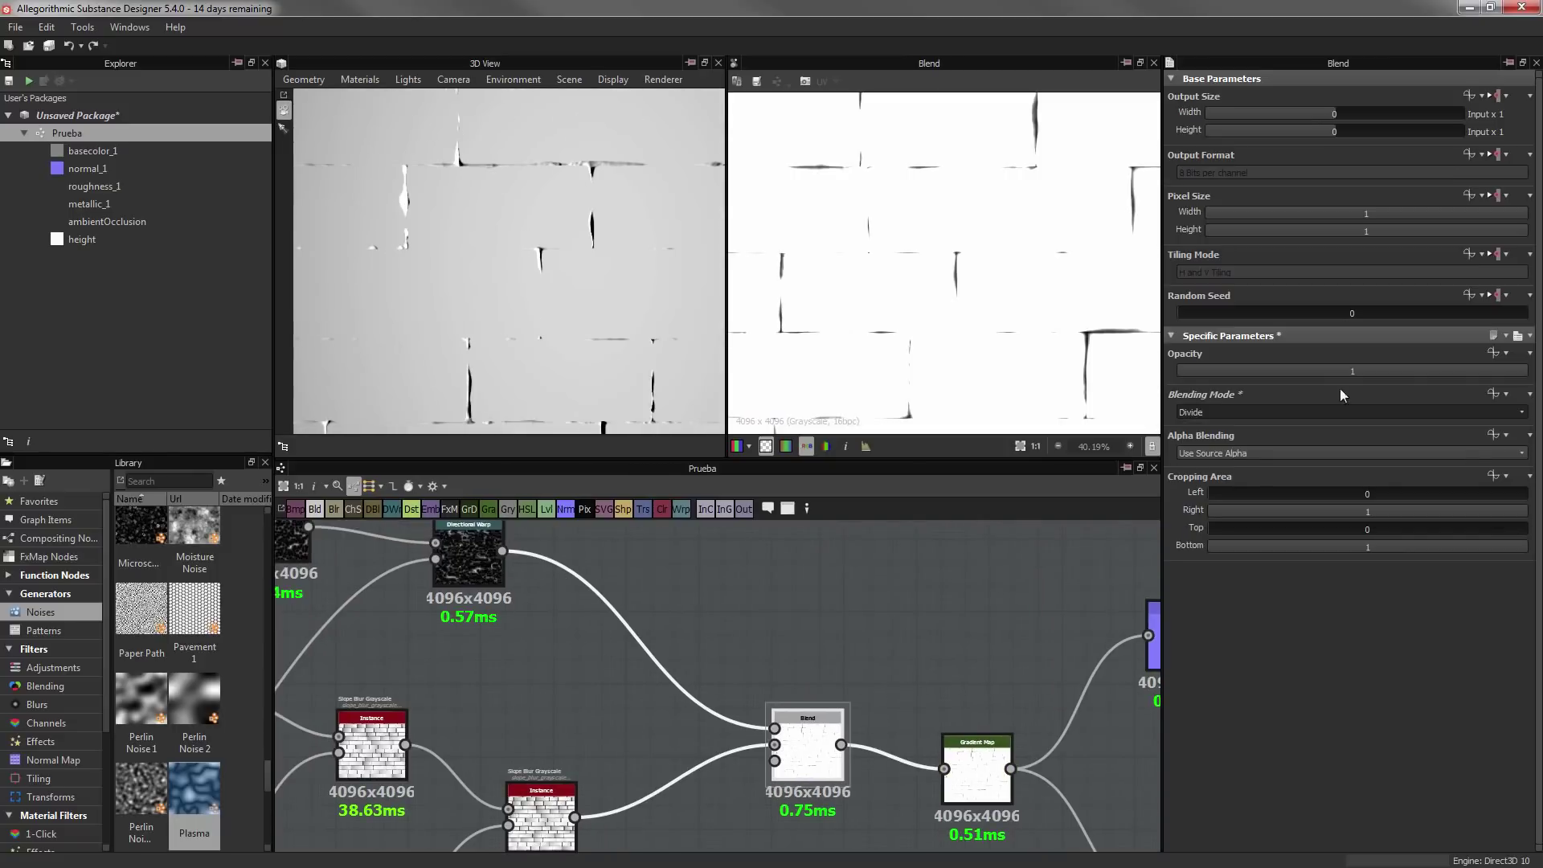
pyautogui.moveTo(1347, 366)
pyautogui.mouseDown()
pyautogui.moveTo(1224, 369)
pyautogui.moveTo(1472, 376)
pyautogui.mouseUp()
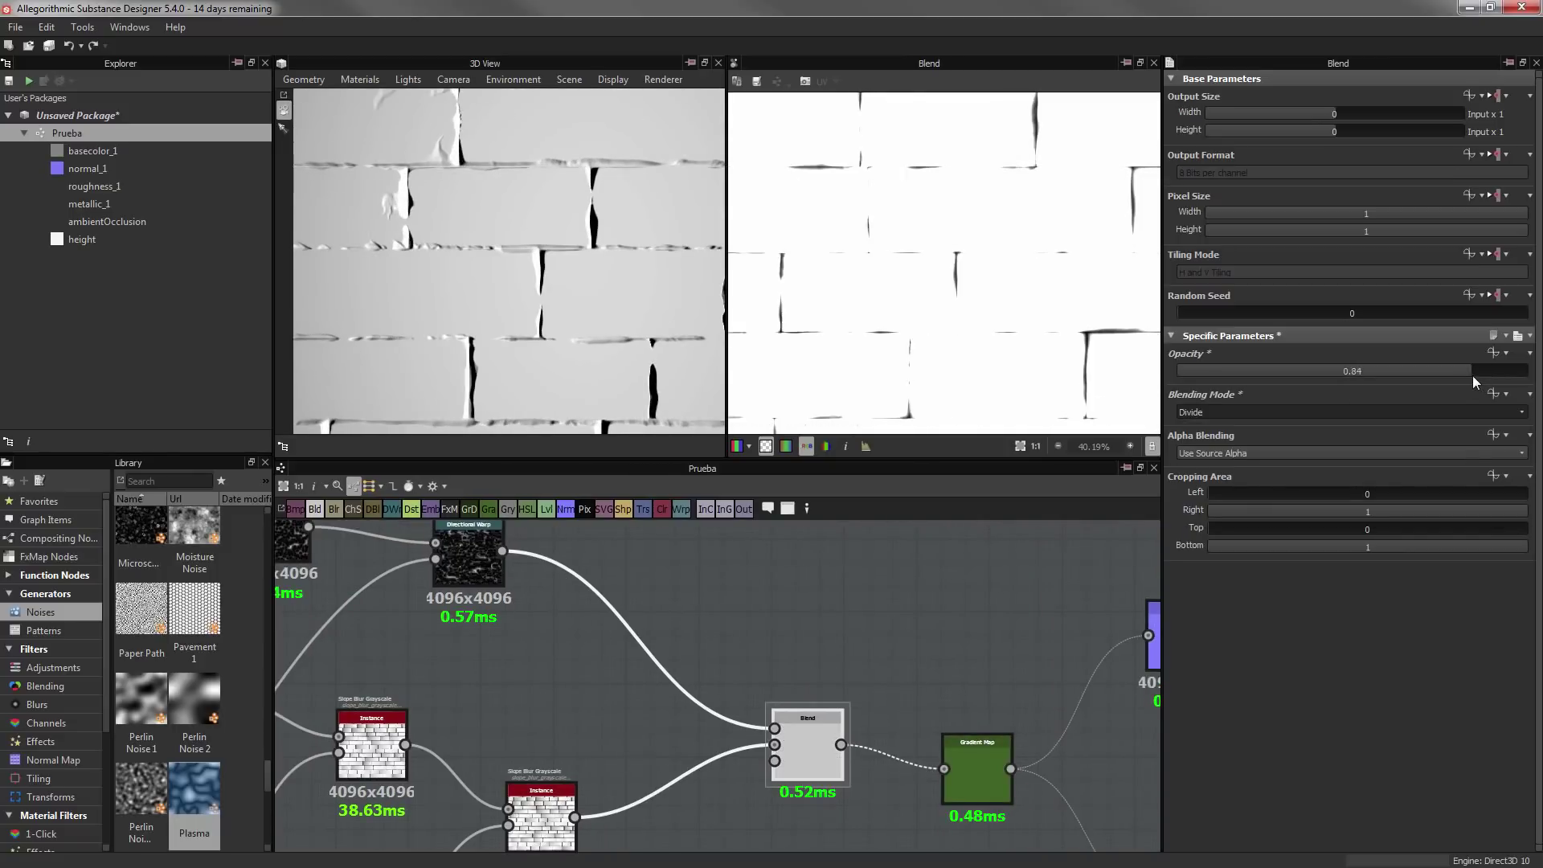
# Insert a Levels node after the Directional Warp feeding the Blend, and set graph output to 2048
pyautogui.moveTo(678, 647); pyautogui.dragTo(785, 692, button='middle')
pyautogui.click(575, 599)
pyautogui.click(546, 509)
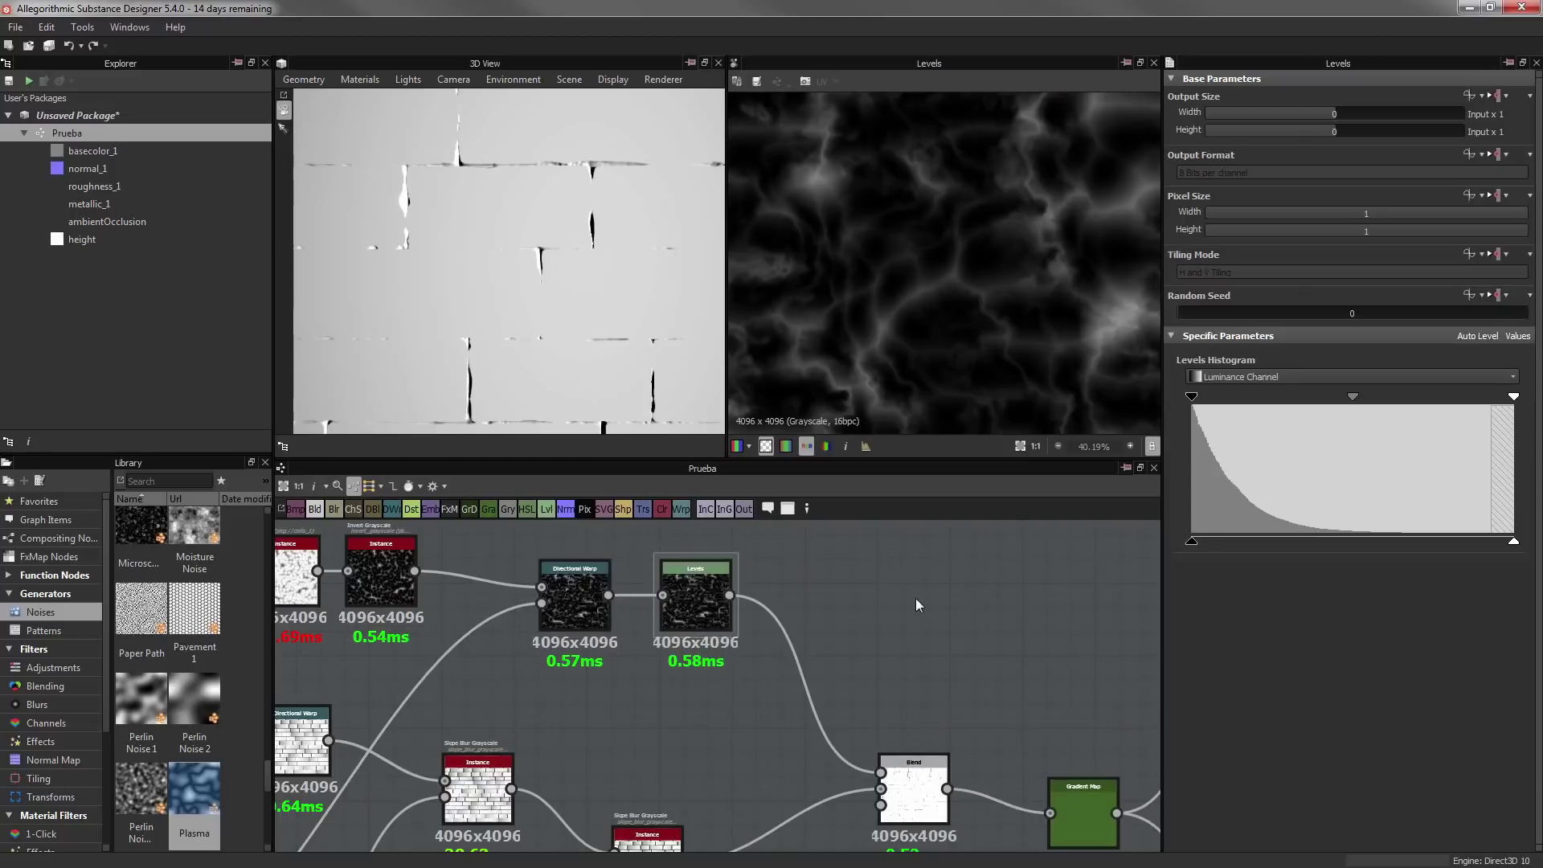
pyautogui.click(914, 598)
pyautogui.moveTo(1460, 132); pyautogui.dragTo(1454, 128)
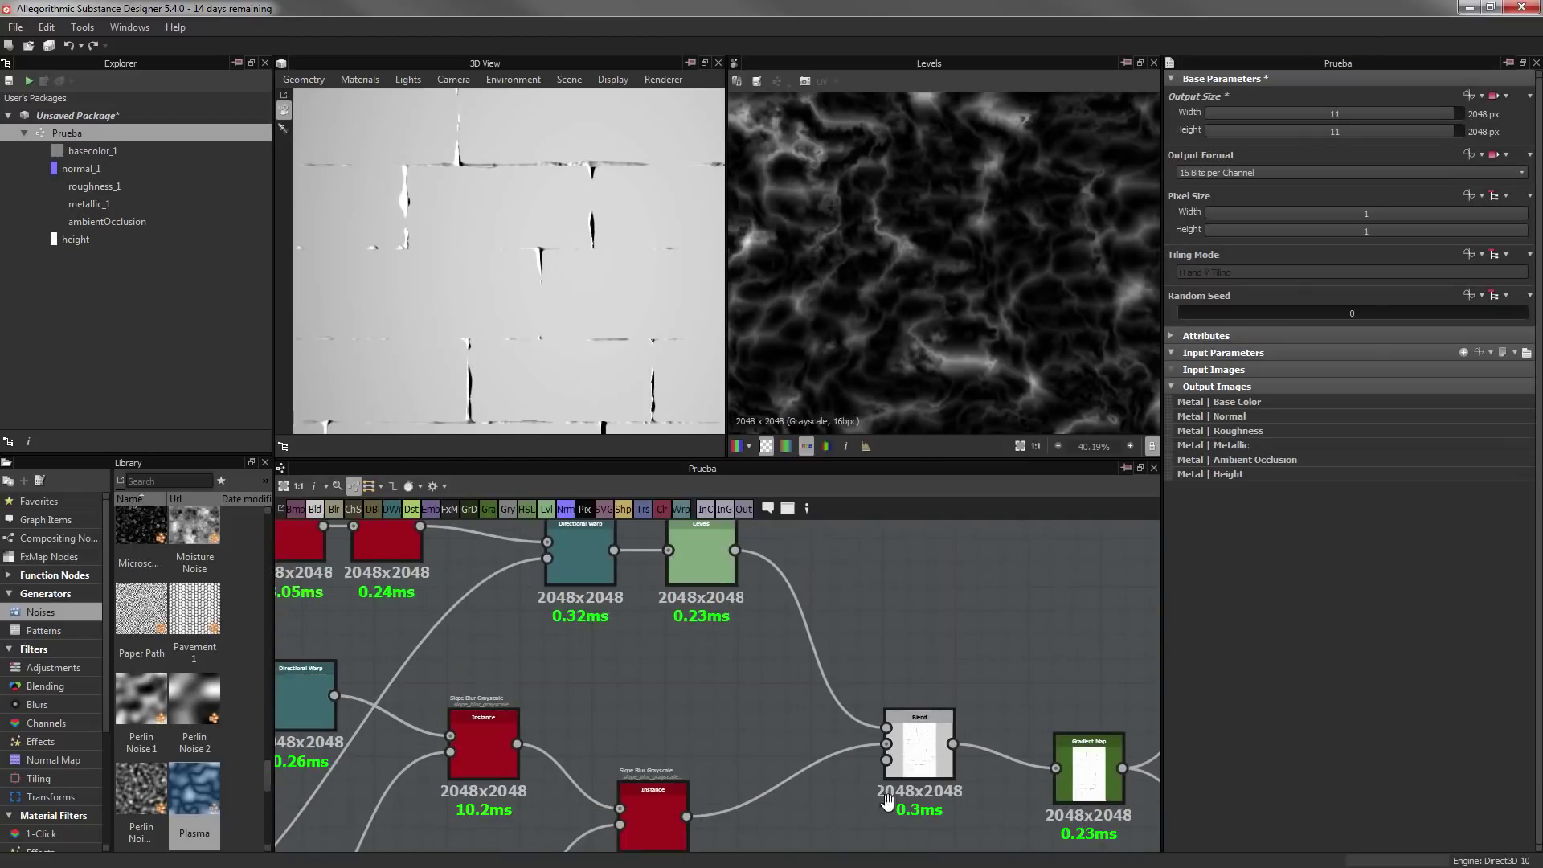
# Tune the crack noise Levels white point and darken its midtones, then preview the Slope Blur Grayscale
pyautogui.doubleClick(918, 752)
pyautogui.scroll(5, 696, 618)
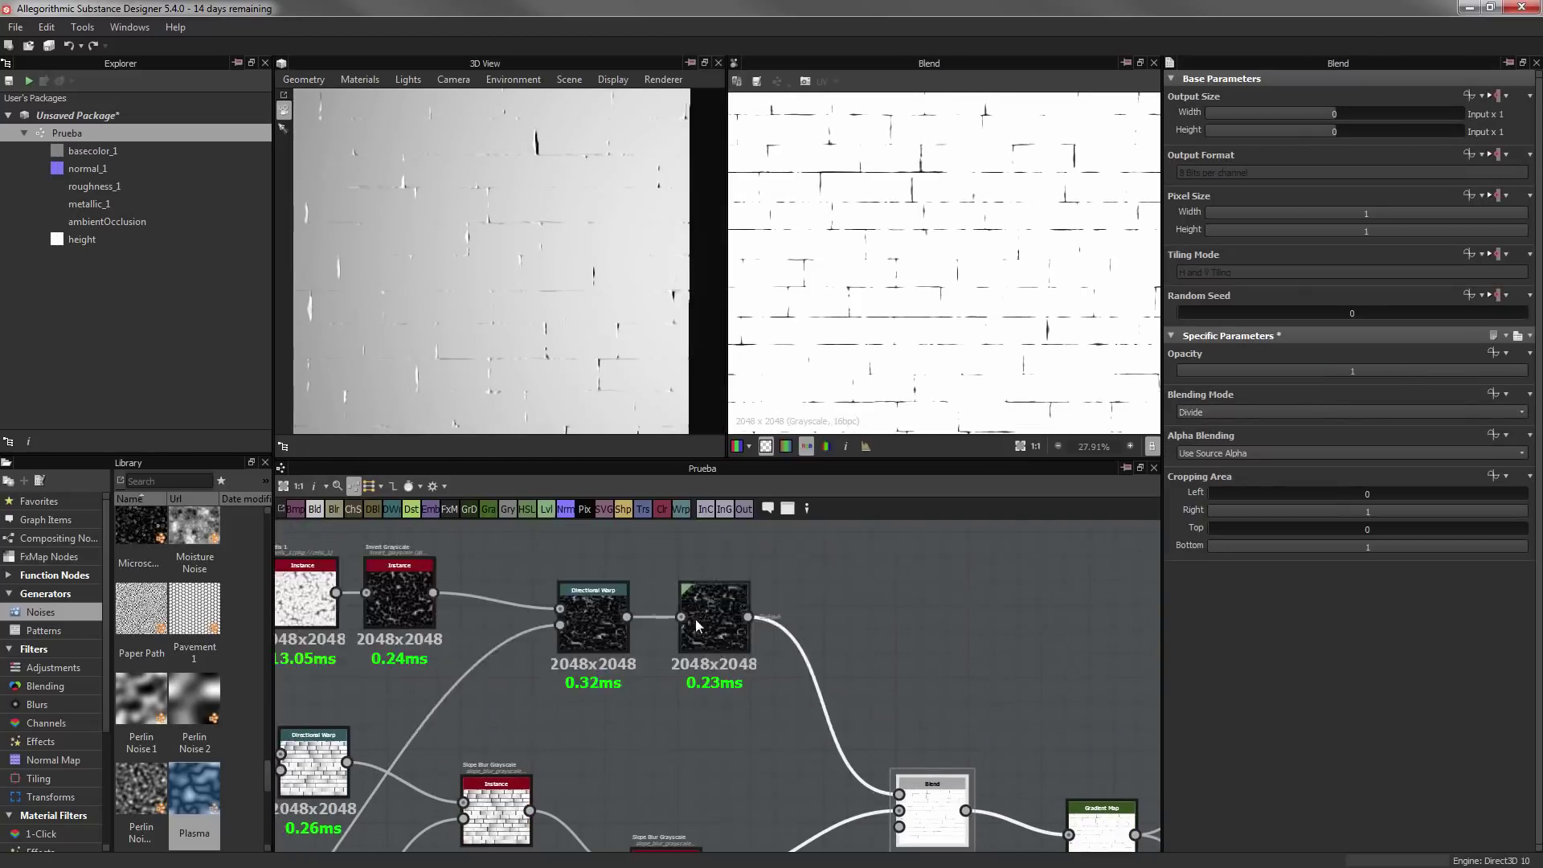
pyautogui.doubleClick(696, 619)
pyautogui.moveTo(1340, 396)
pyautogui.mouseDown()
pyautogui.moveTo(1402, 396)
pyautogui.moveTo(1222, 385)
pyautogui.mouseUp()
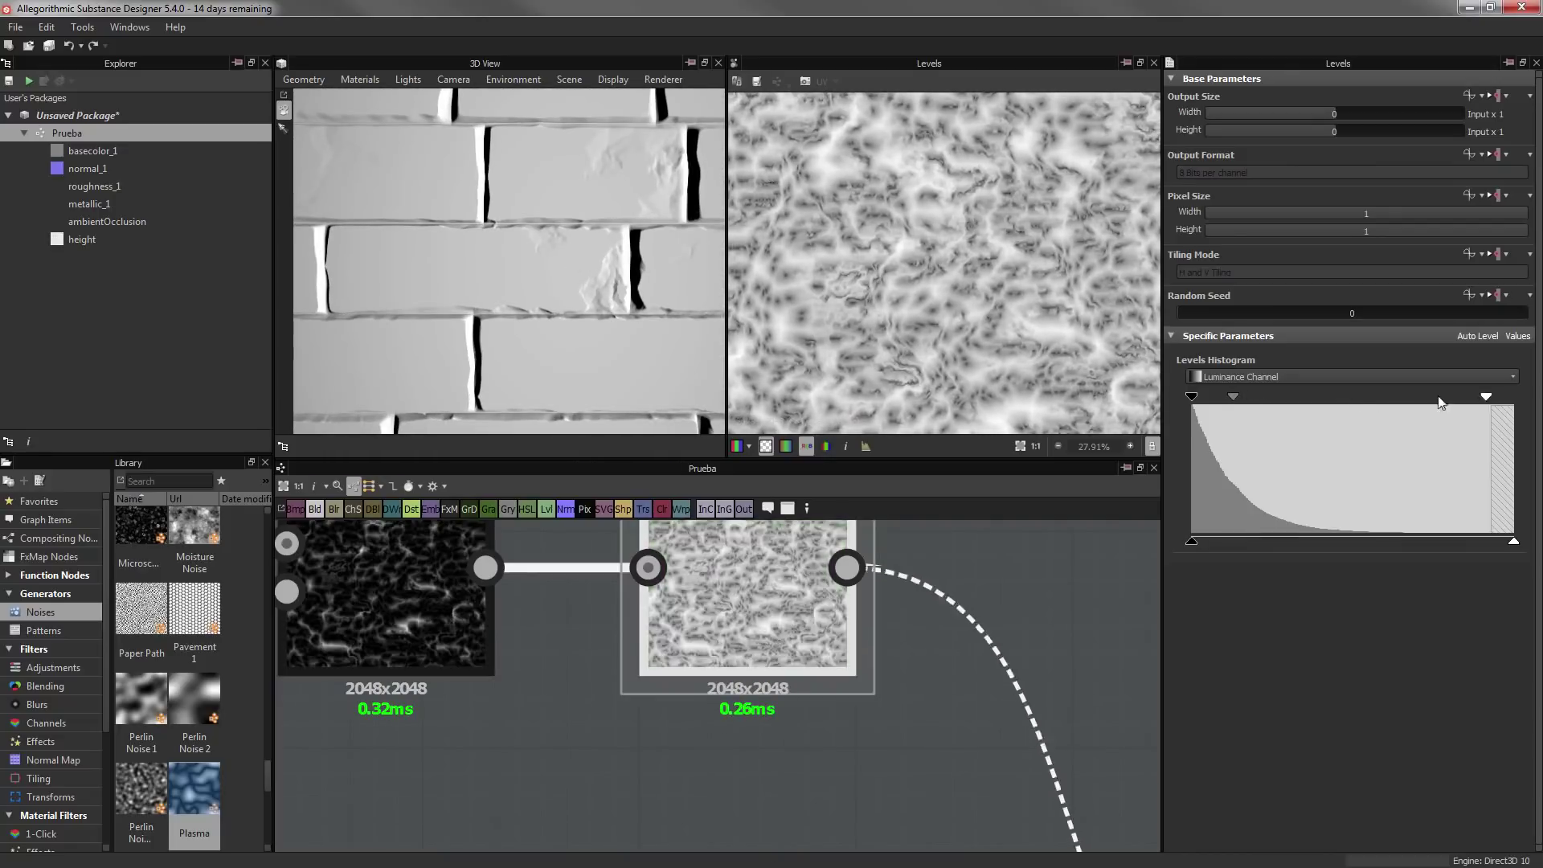
pyautogui.moveTo(1491, 396); pyautogui.dragTo(1284, 397)
pyautogui.moveTo(530, 257); pyautogui.dragTo(553, 277)
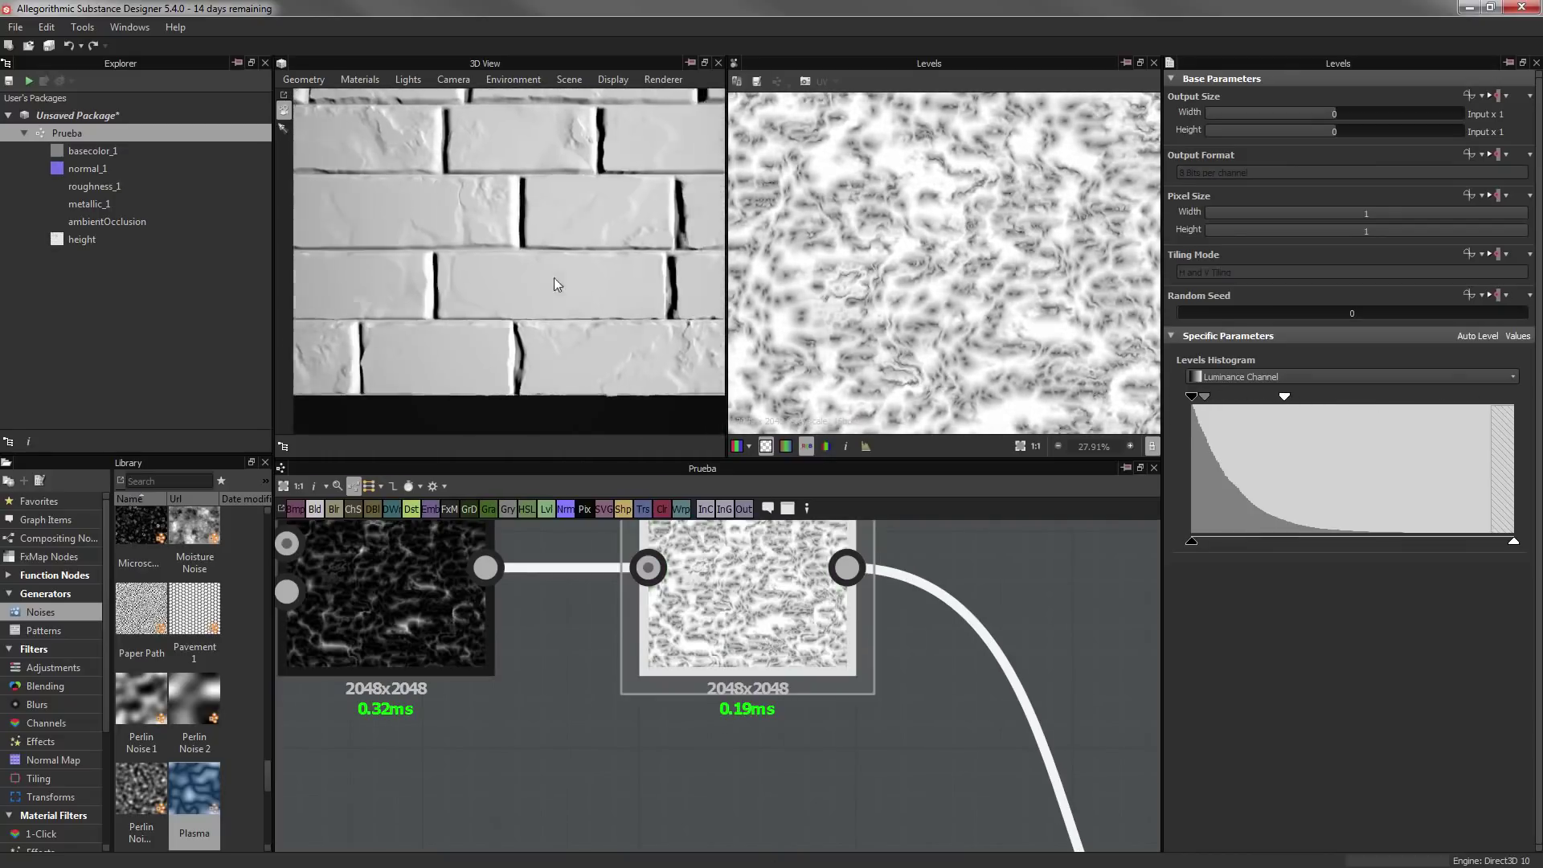
pyautogui.moveTo(1203, 396)
pyautogui.mouseDown()
pyautogui.moveTo(1225, 398)
pyautogui.moveTo(1187, 406)
pyautogui.mouseUp()
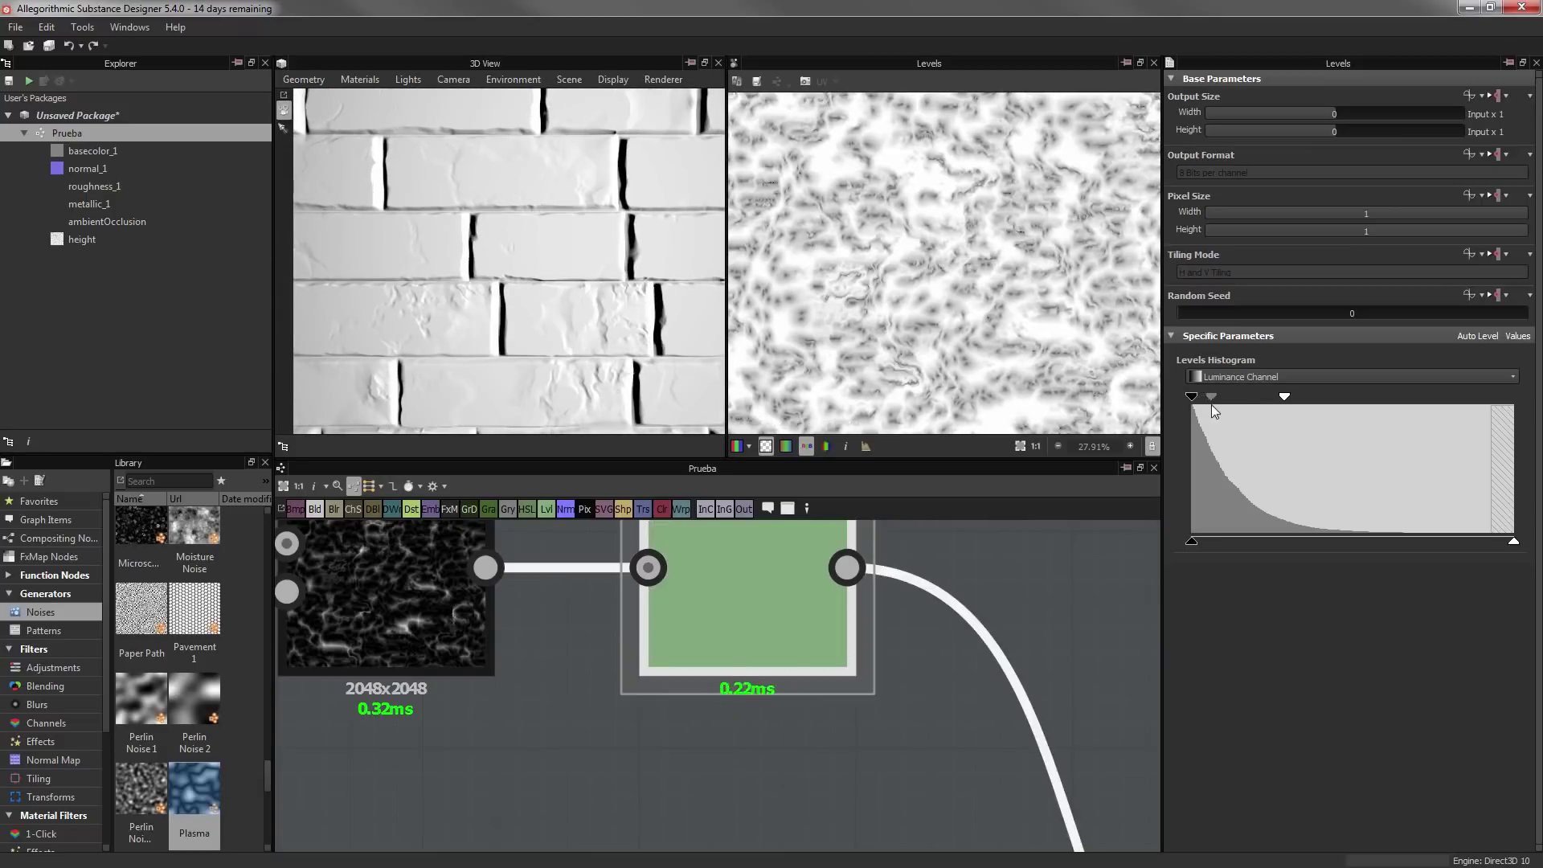
pyautogui.scroll(-5, 576, 630)
pyautogui.doubleClick(576, 630)
# Set the Brick Generator's Slope X to 0, then back to 1
pyautogui.scroll(5, 710, 729)
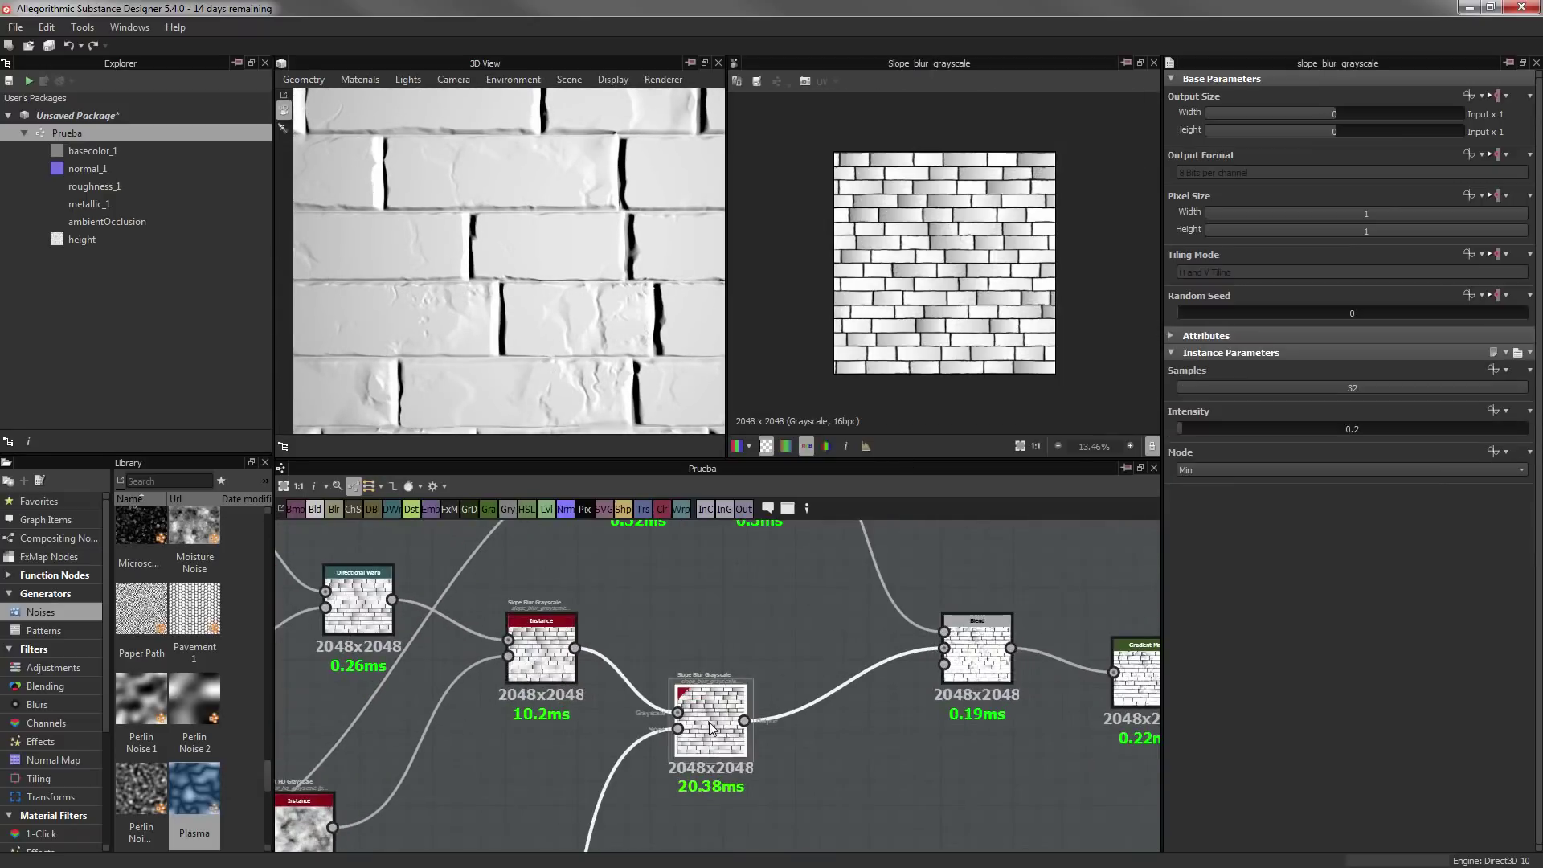
pyautogui.moveTo(710, 729); pyautogui.dragTo(1086, 816, button='middle')
pyautogui.click(457, 615)
pyautogui.scroll(-1, 1400, 707)
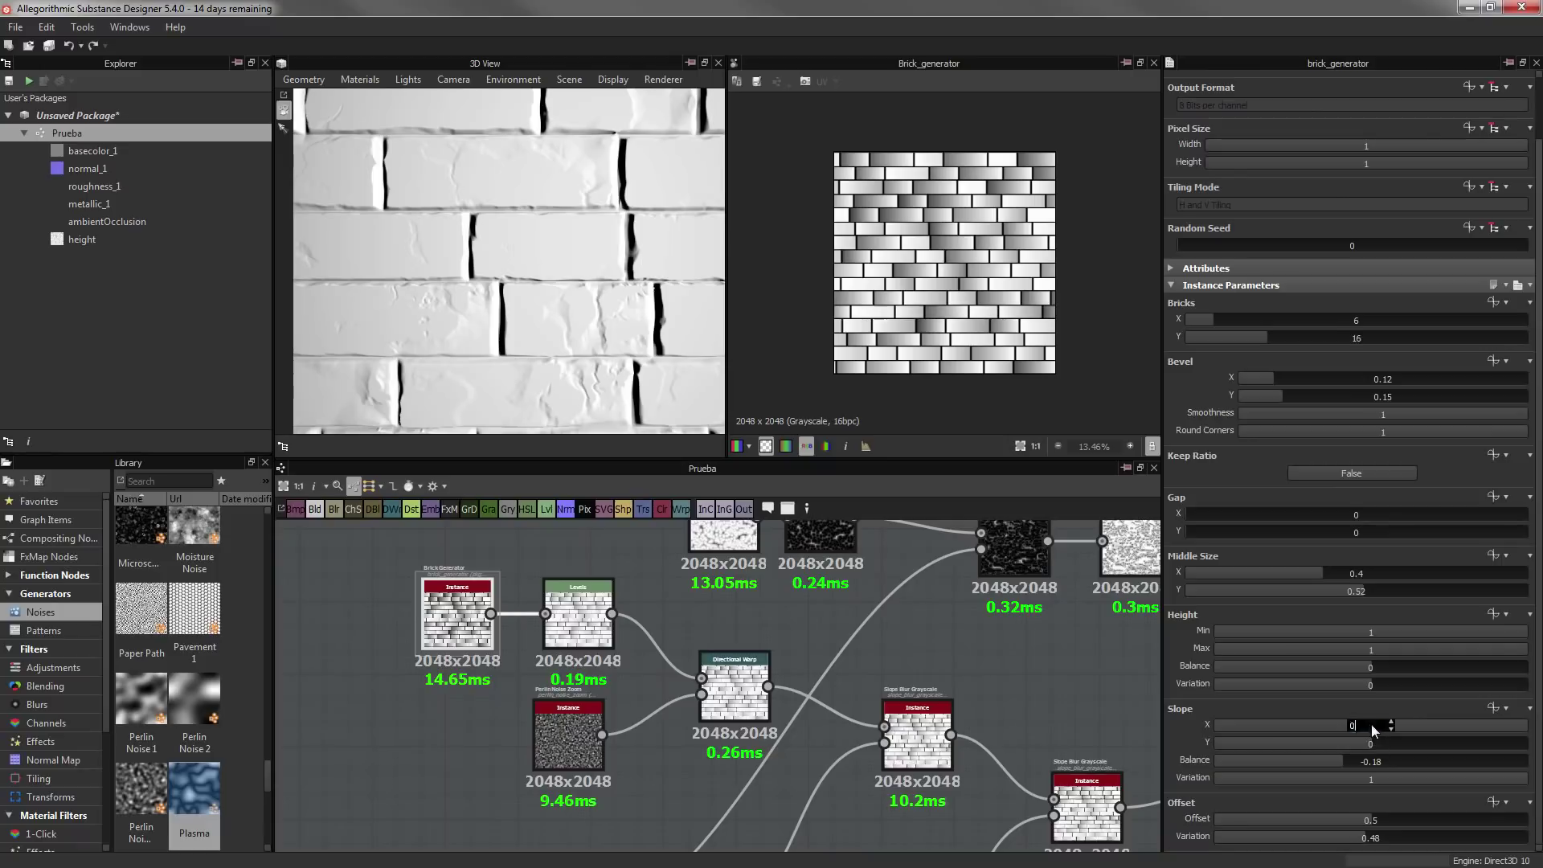
pyautogui.press('Return')
pyautogui.write('1')
pyautogui.press('Return')
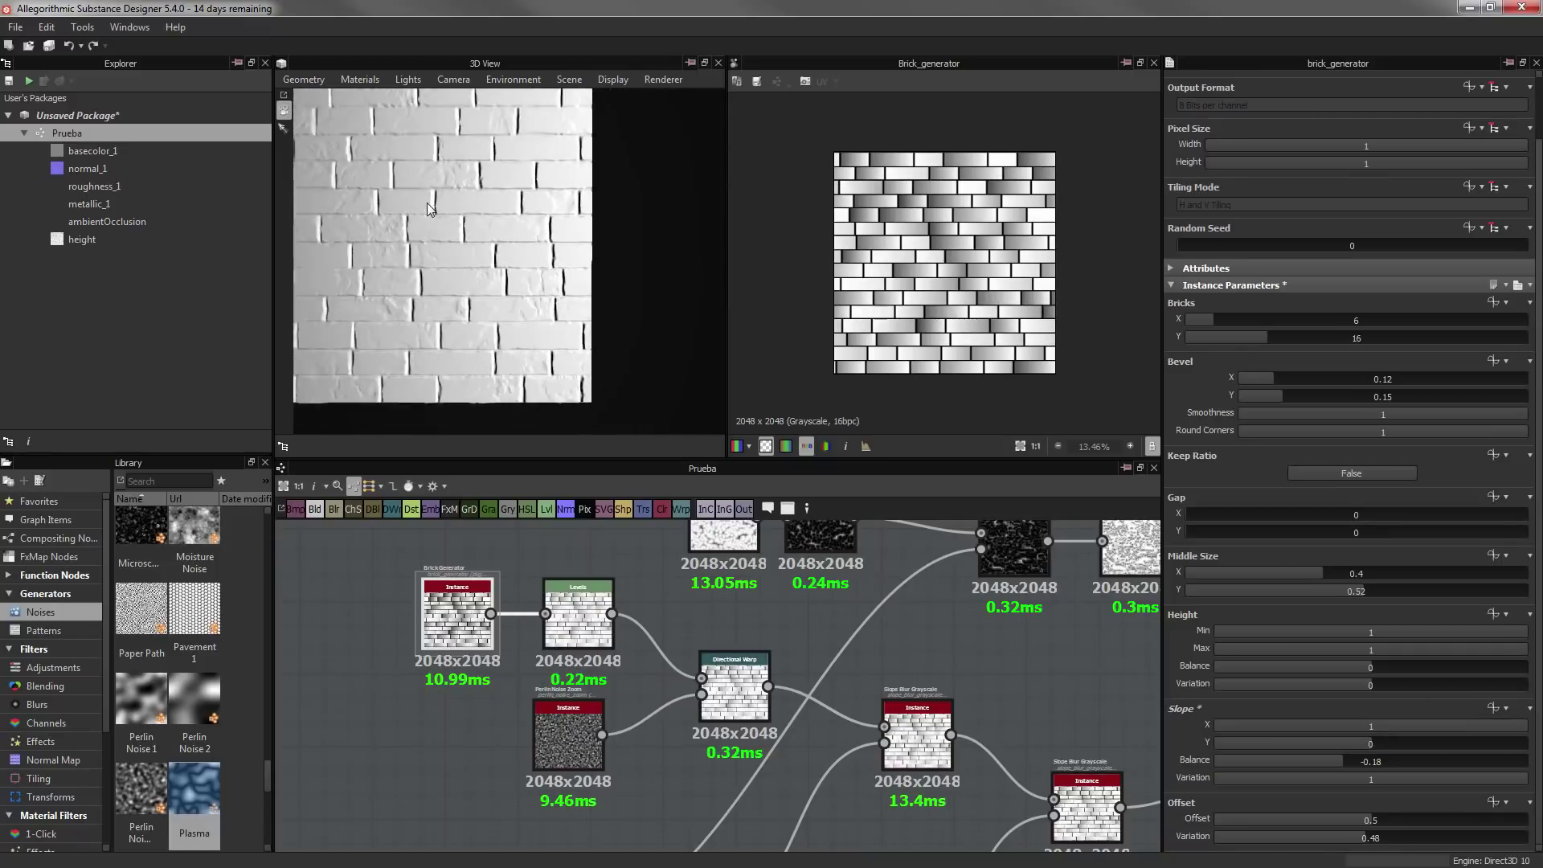
# Duplicate the Brick Generator and expose its Bricks parameter as a graph input named Bricks
pyautogui.moveTo(525, 620); pyautogui.dragTo(517, 710, button='middle')
pyautogui.hotkey('ctrl', 'd')
pyautogui.scroll(-1, 663, 638)
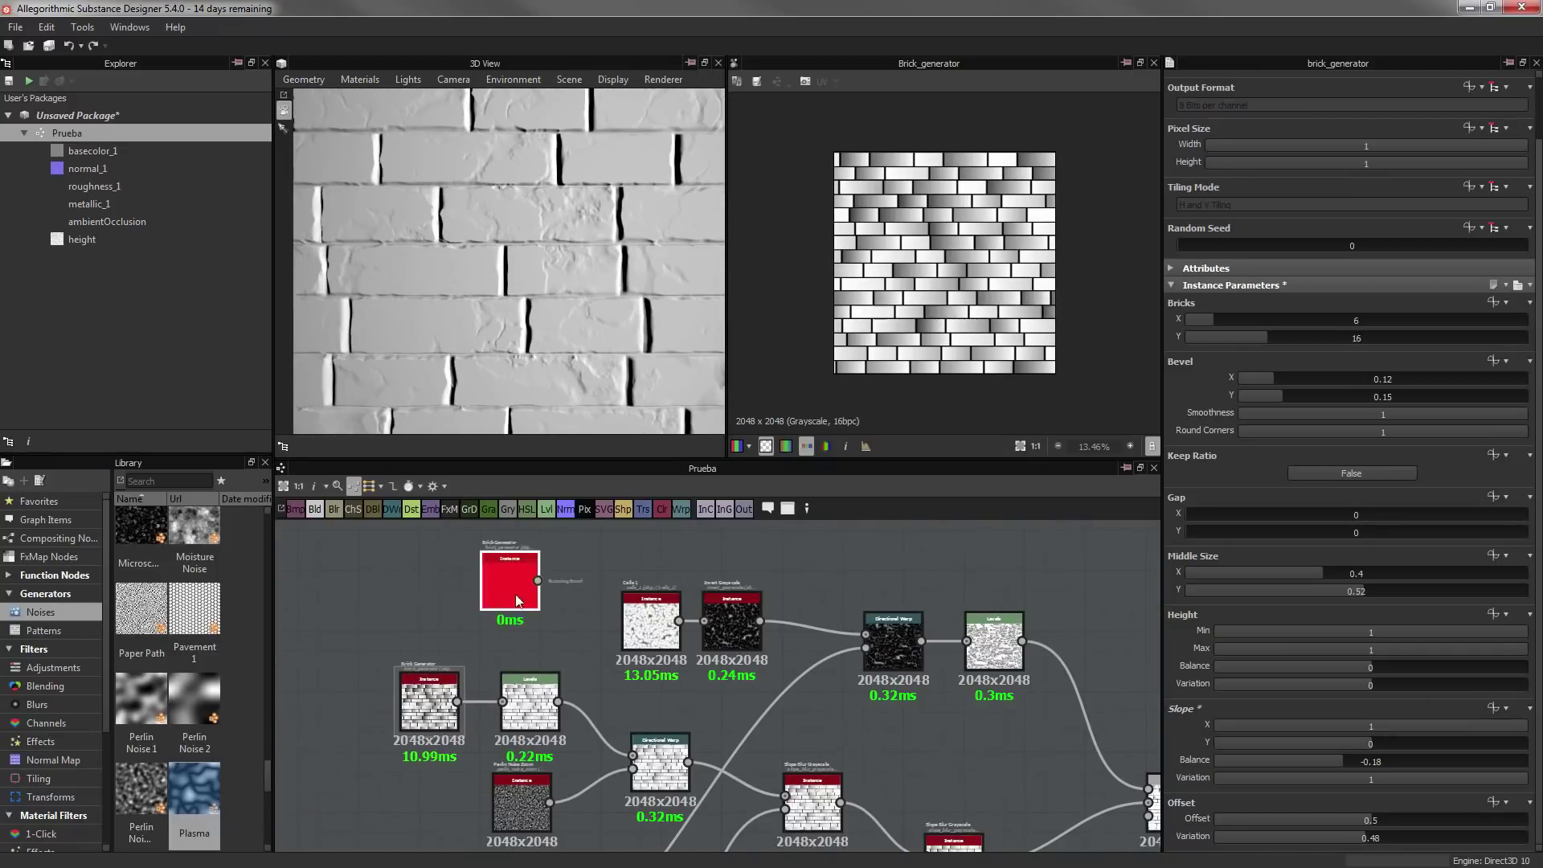
pyautogui.click(1465, 412)
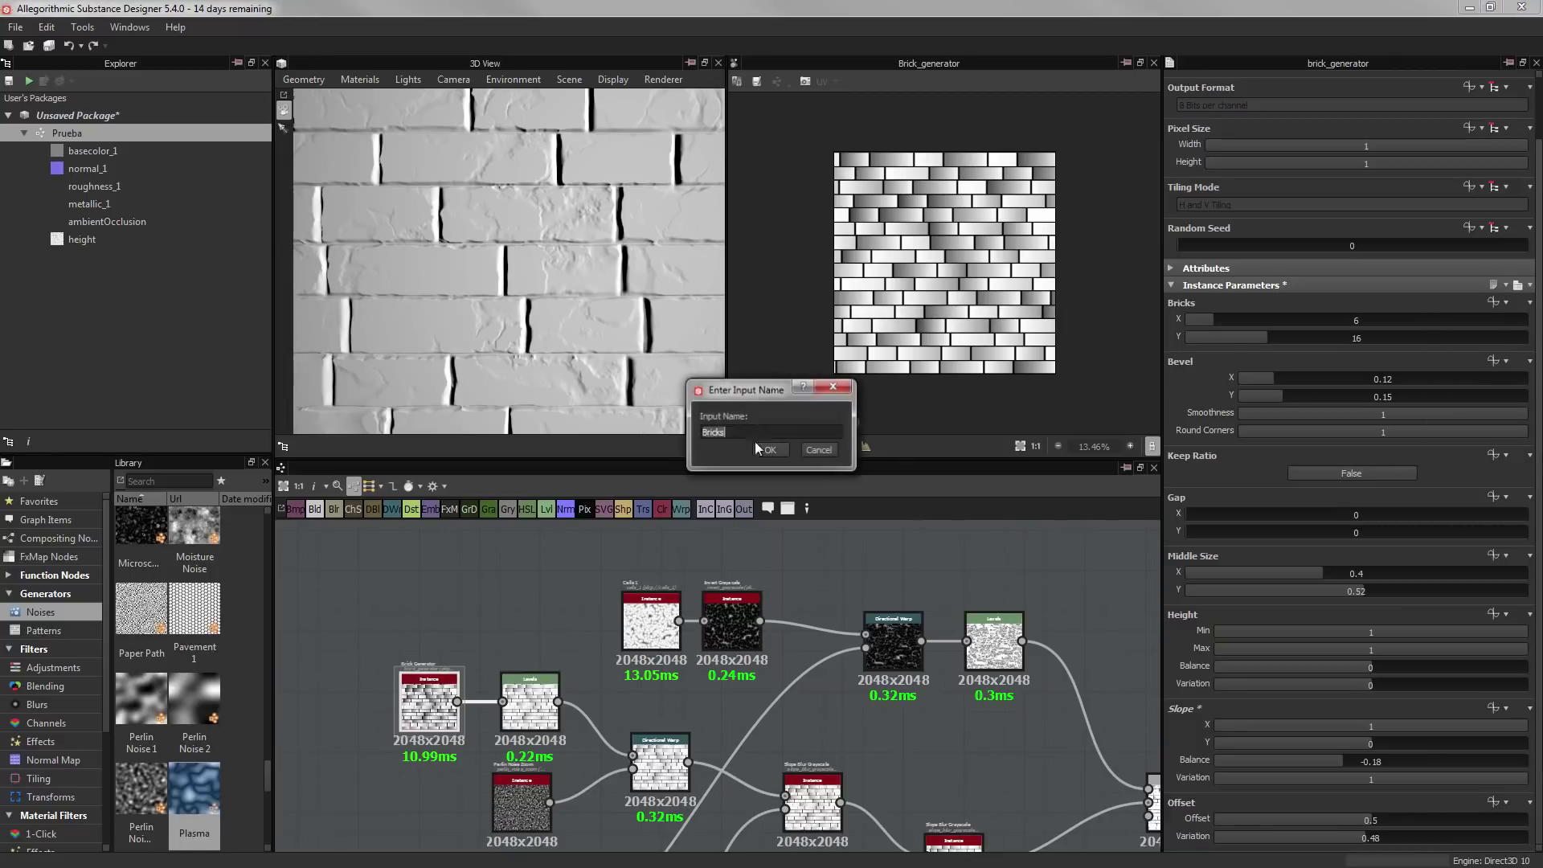
pyautogui.click(770, 449)
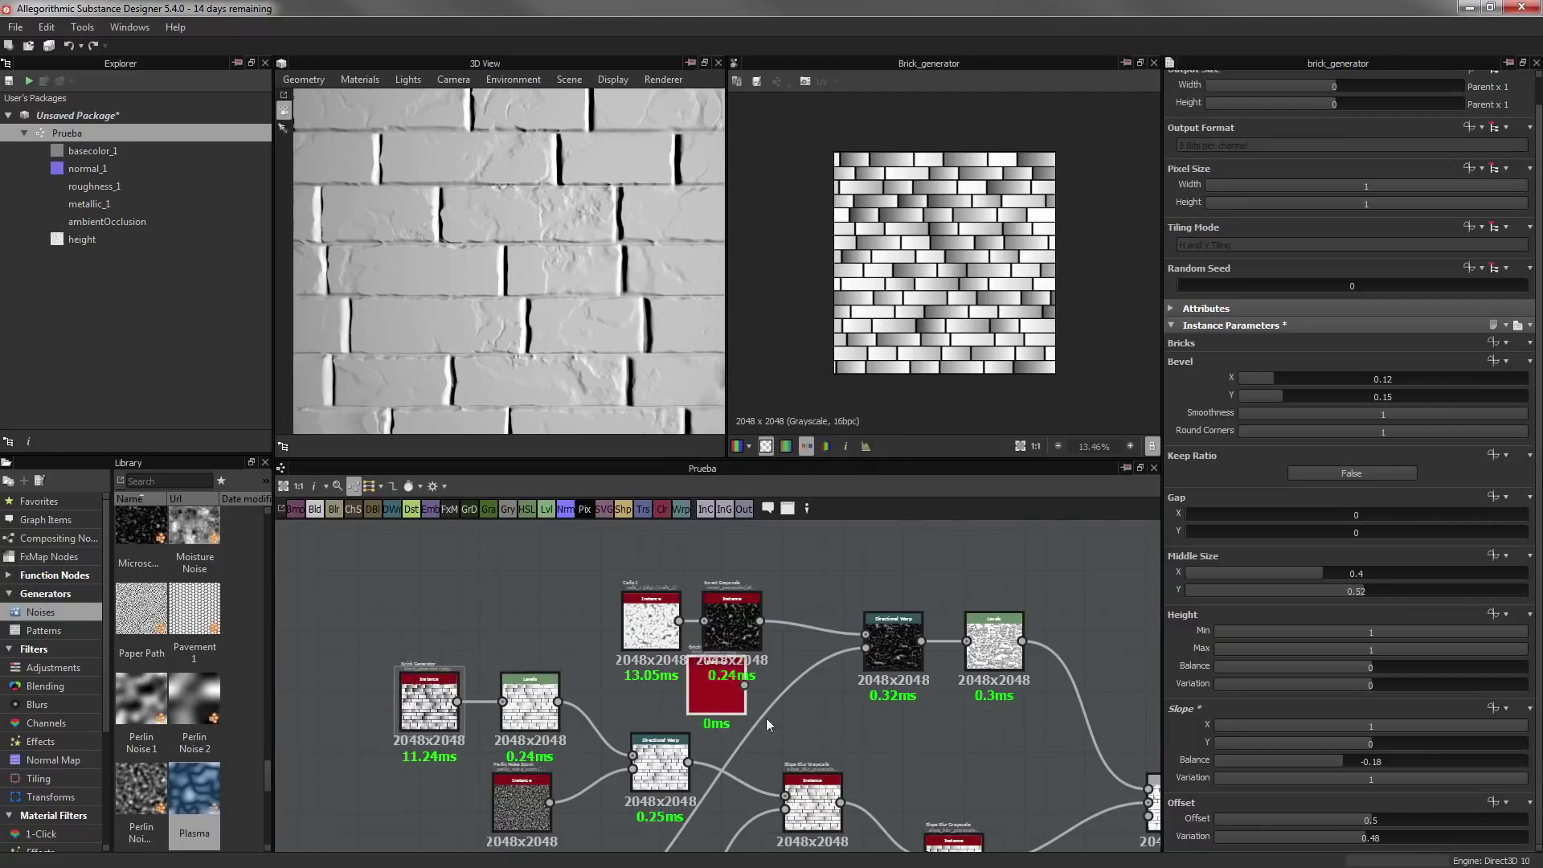
# Give the copy Height Variation 1 and Slope X -0.01, and place it above the Blend node
pyautogui.scroll(3, 765, 716)
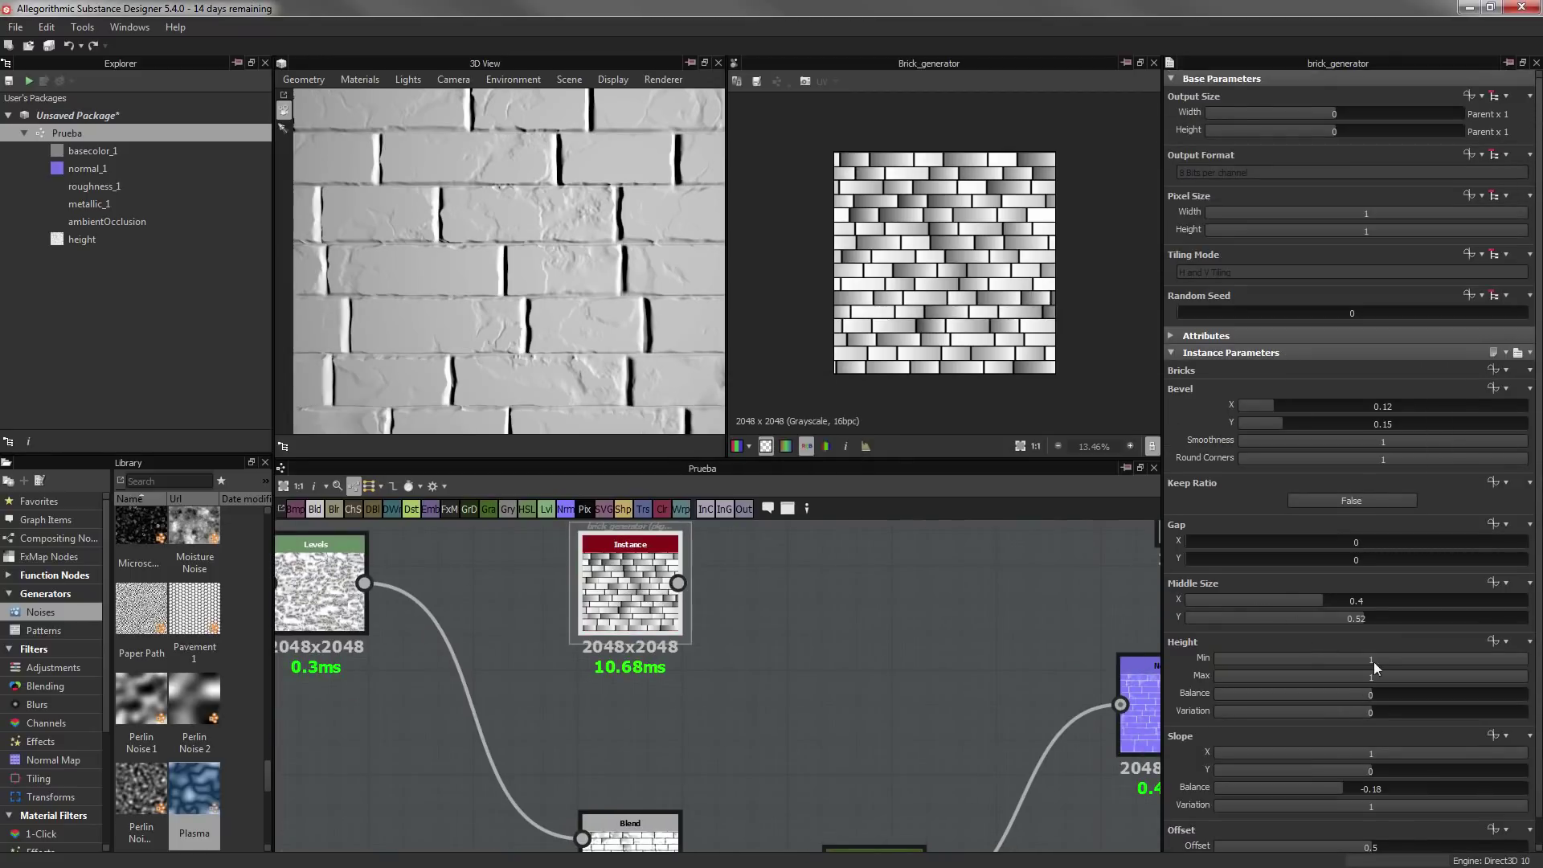
pyautogui.moveTo(1394, 712); pyautogui.dragTo(1430, 734)
pyautogui.scroll(-2, 578, 721)
pyautogui.click(1370, 753)
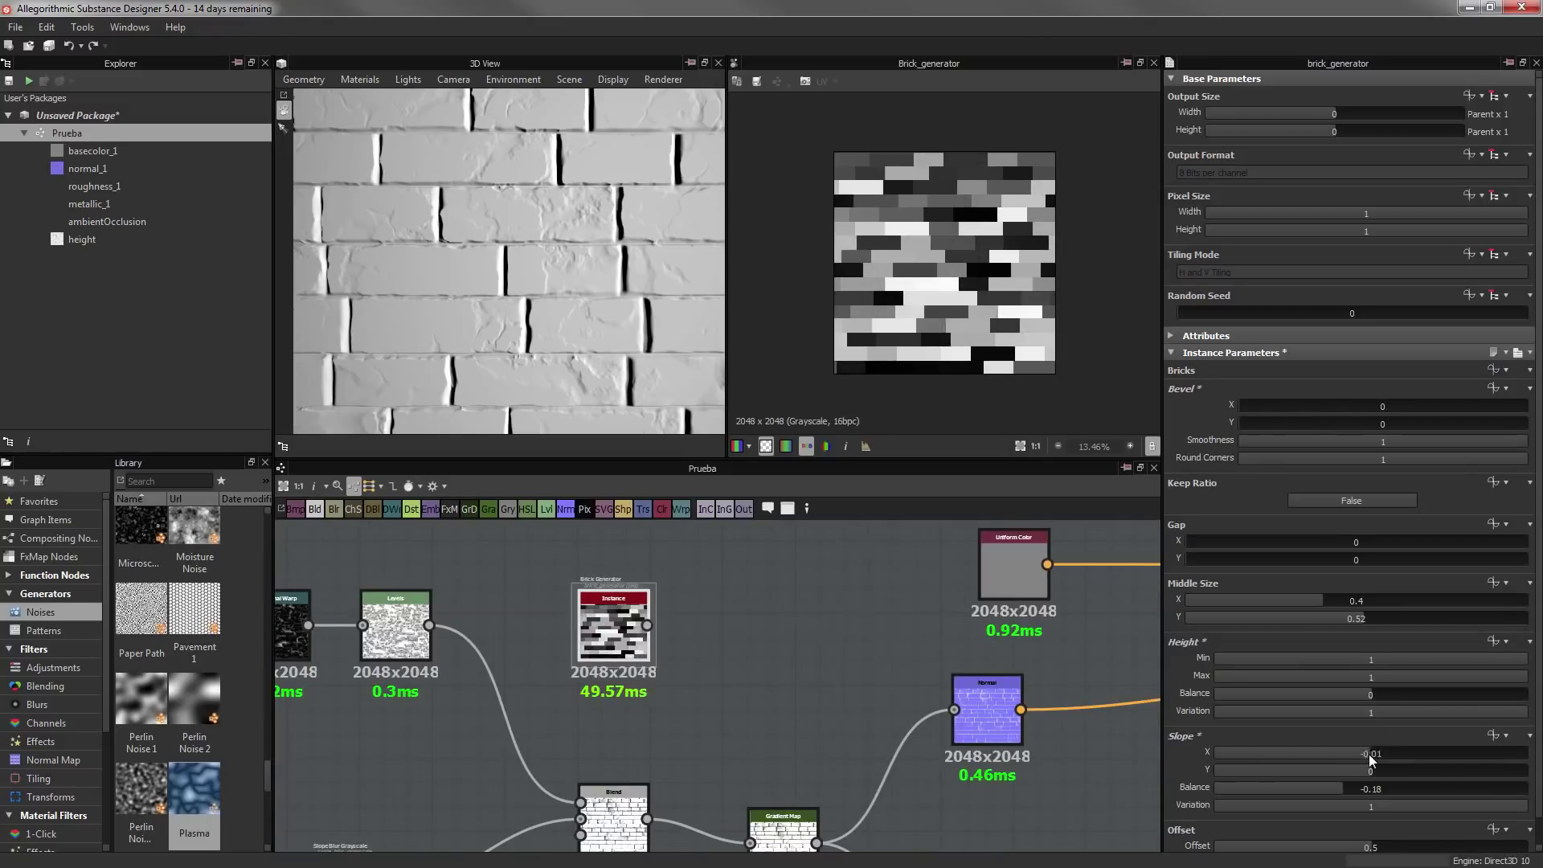
pyautogui.moveTo(613, 633); pyautogui.dragTo(798, 576)
pyautogui.scroll(1, 798, 576)
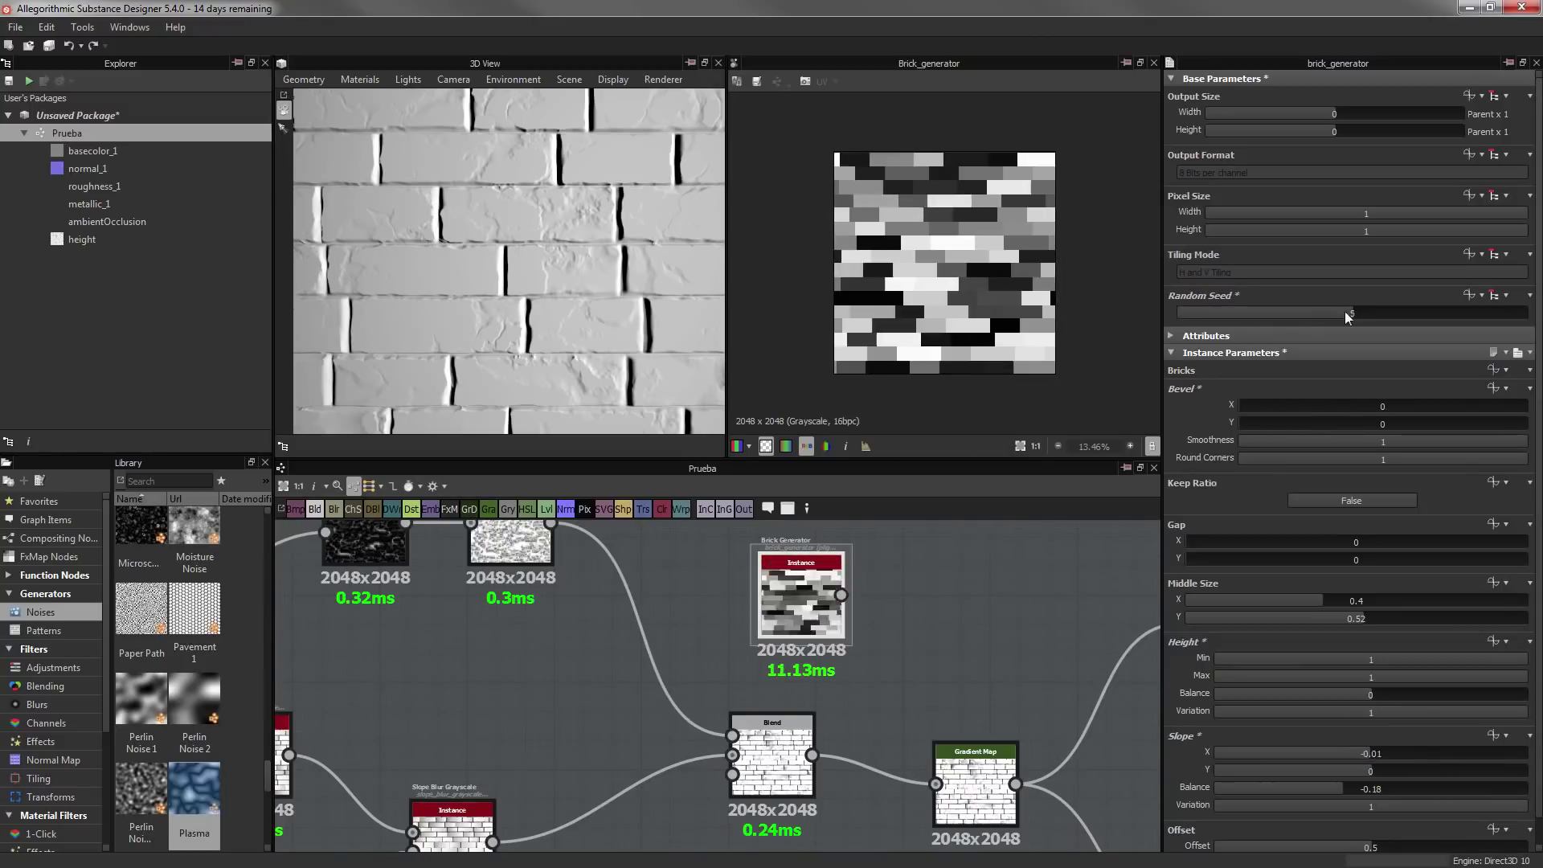
pyautogui.scroll(2, 520, 683)
pyautogui.scroll(-2, 870, 663)
pyautogui.click(870, 664)
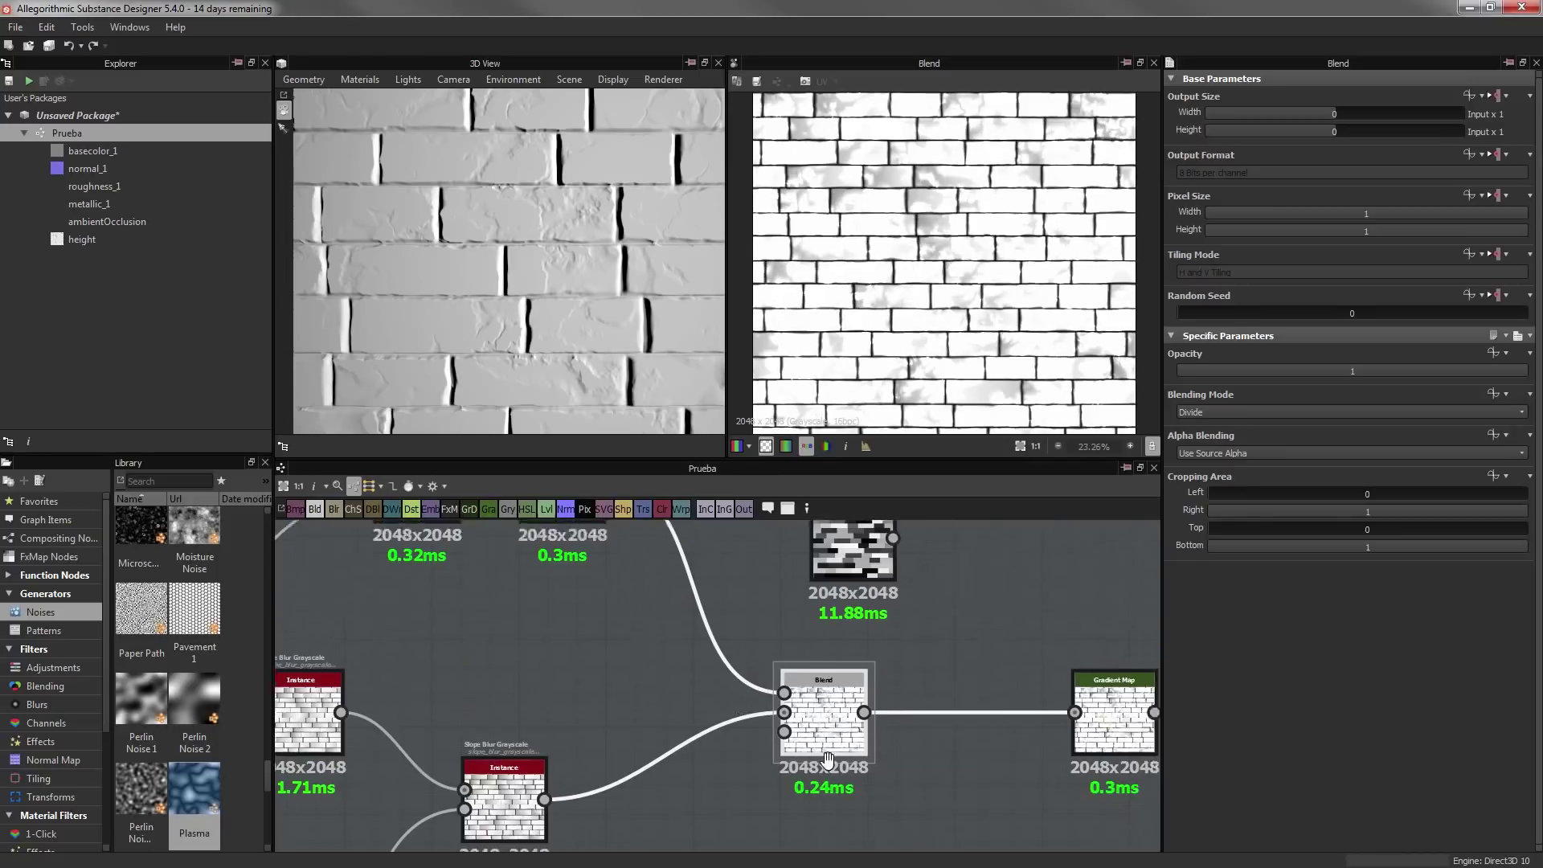
# Edit the Brick Generator's Height Variation and set the new Blend to Multiply
pyautogui.moveTo(871, 663); pyautogui.dragTo(774, 757, button='middle')
pyautogui.click(710, 643)
pyautogui.click(1377, 713)
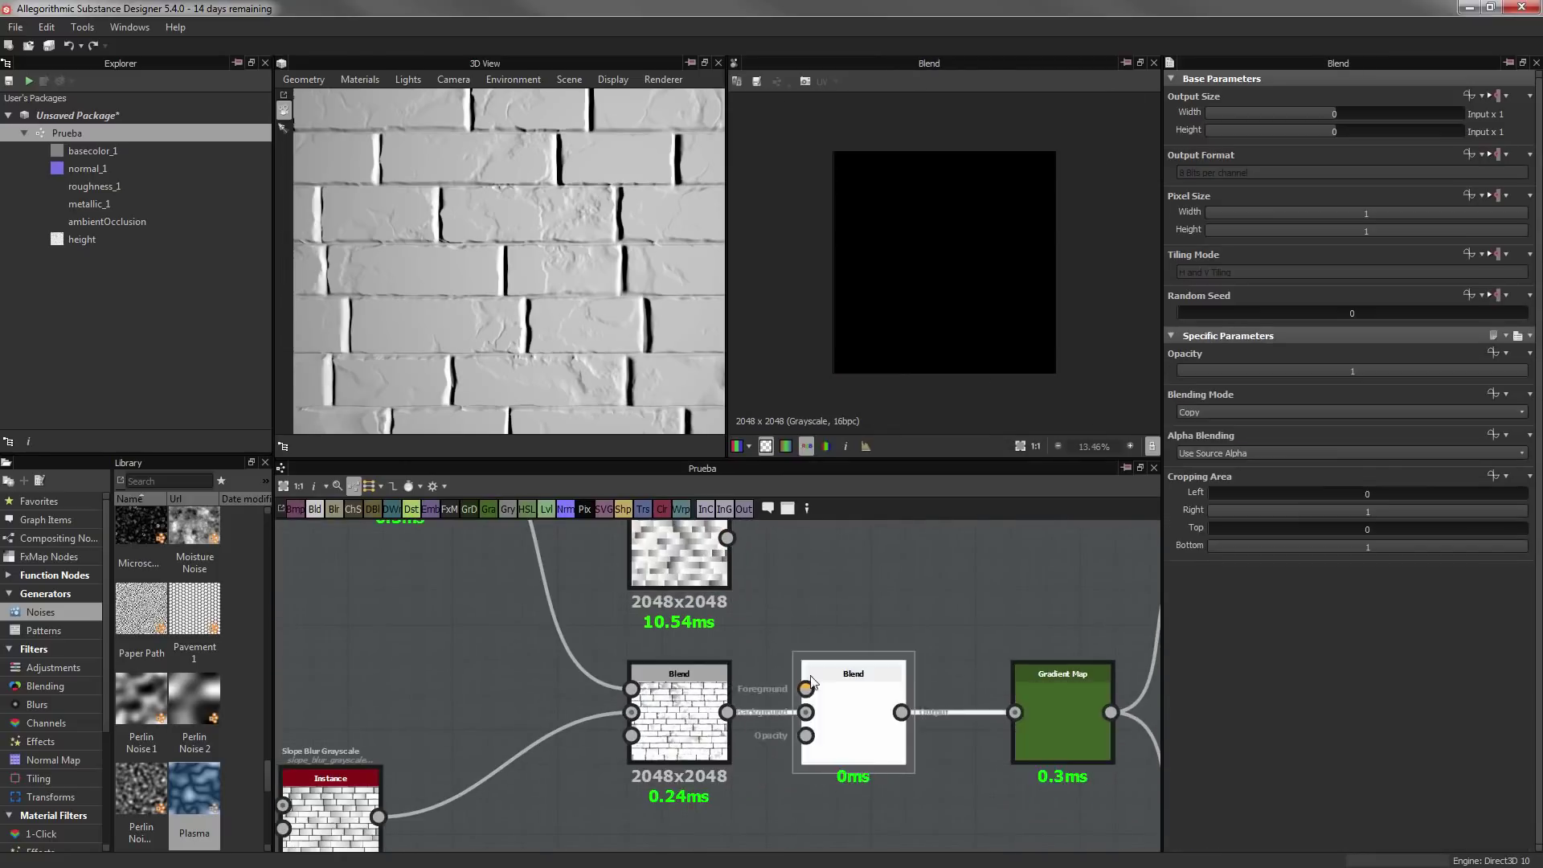
pyautogui.click(1195, 456)
pyautogui.moveTo(804, 610); pyautogui.dragTo(794, 699, button='middle')
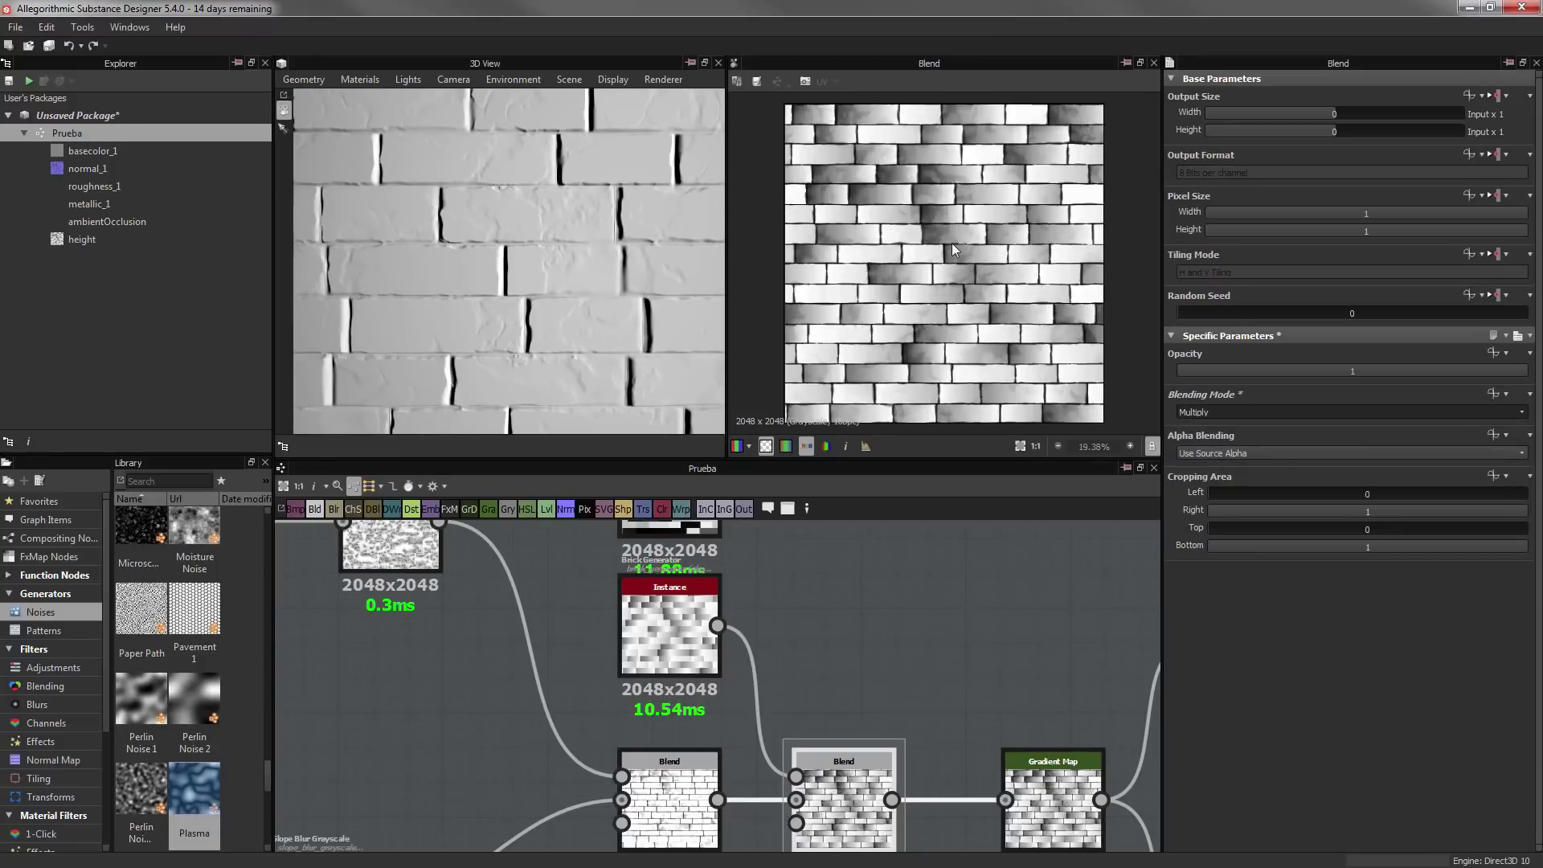
pyautogui.scroll(-3, 506, 257)
pyautogui.moveTo(567, 289)
pyautogui.mouseDown()
pyautogui.moveTo(567, 202)
pyautogui.moveTo(465, 389)
pyautogui.moveTo(398, 222)
pyautogui.moveTo(604, 380)
pyautogui.moveTo(532, 301)
pyautogui.mouseUp()
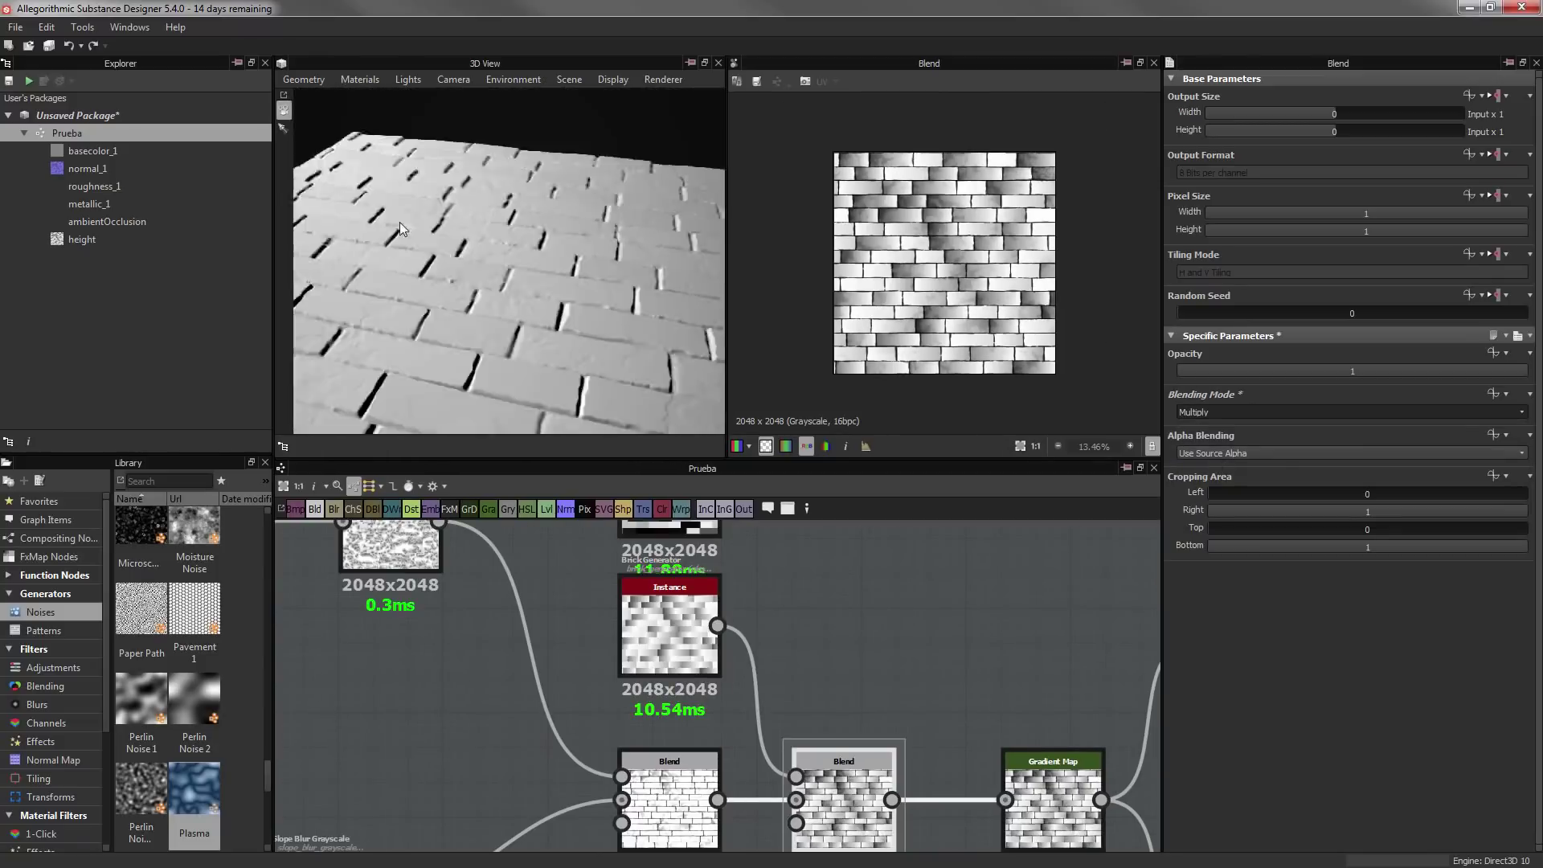
# Add another Blend after the Multiply blend, using Soft Light at 0.5 opacity
pyautogui.scroll(2, 532, 301)
pyautogui.scroll(-4, 715, 704)
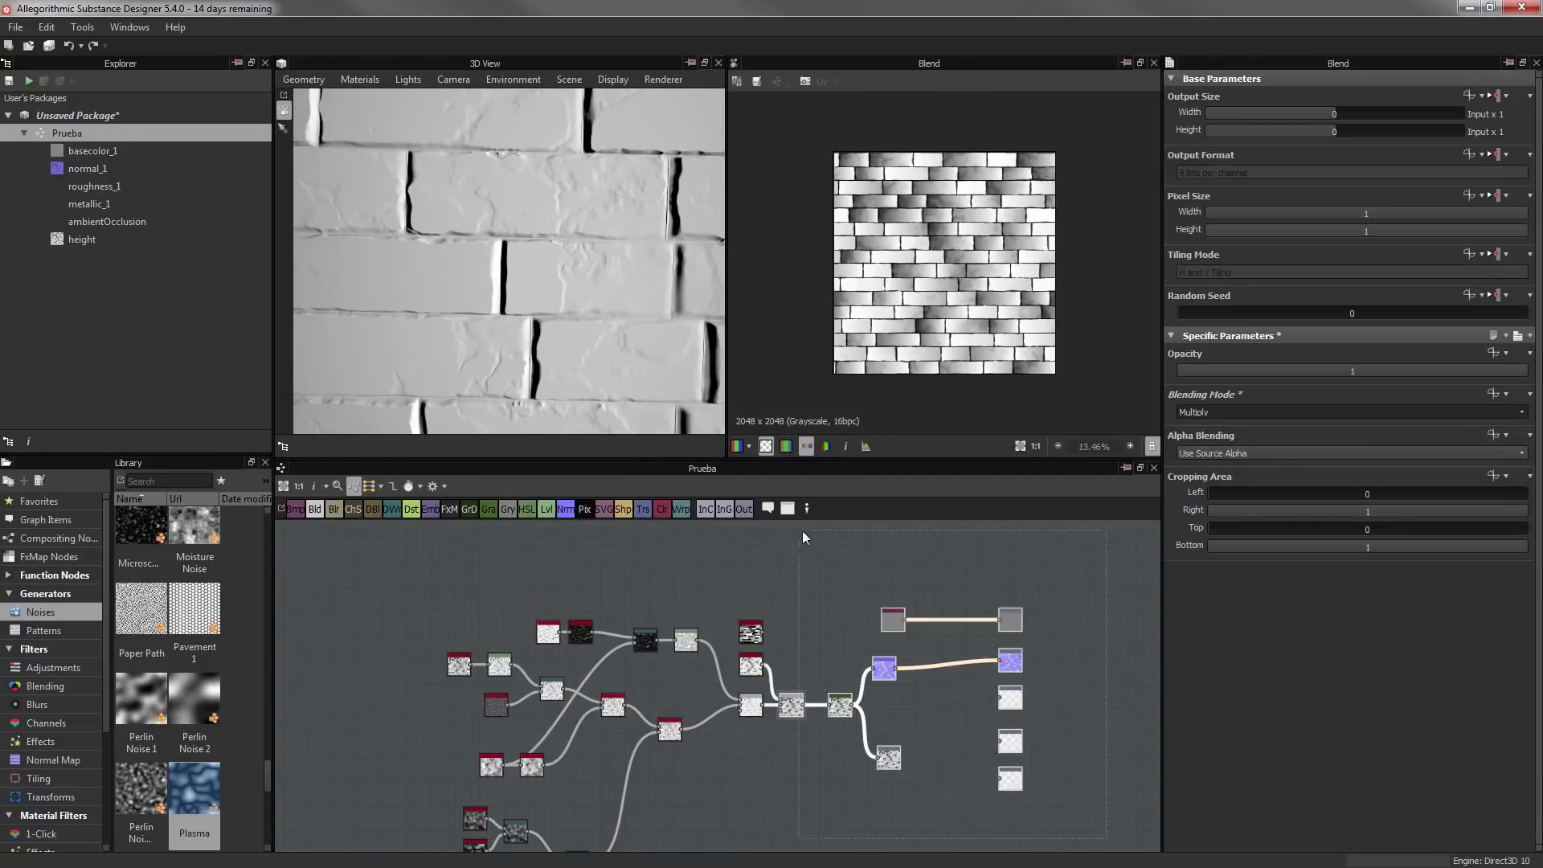
pyautogui.scroll(4, 791, 707)
pyautogui.hotkey('ctrl', 'z')
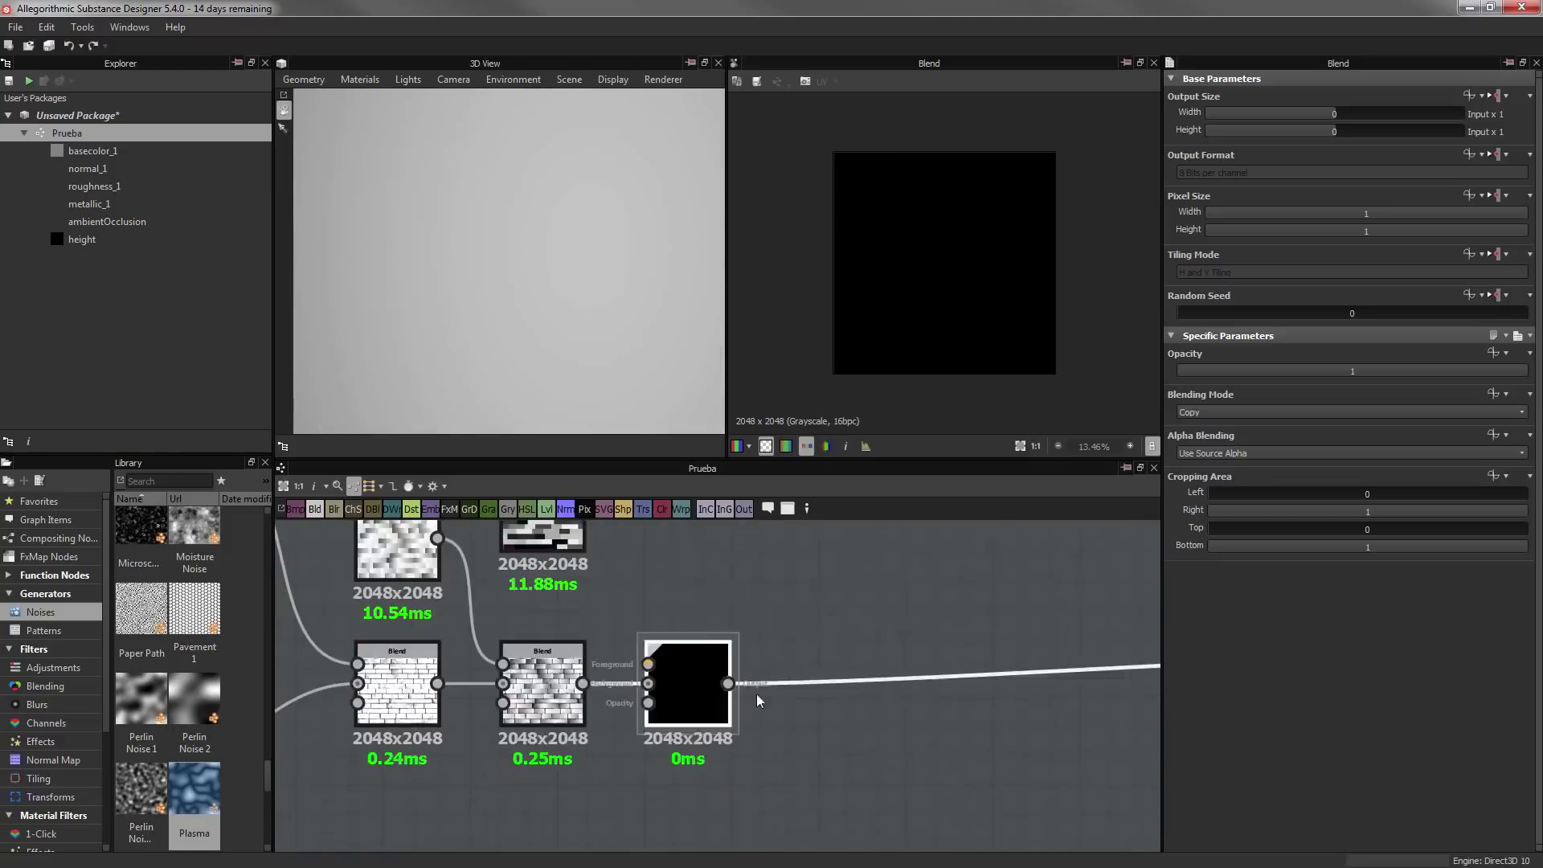
pyautogui.scroll(1, 803, 651)
pyautogui.click(1350, 411)
pyautogui.click(1286, 514)
pyautogui.scroll(5, 945, 265)
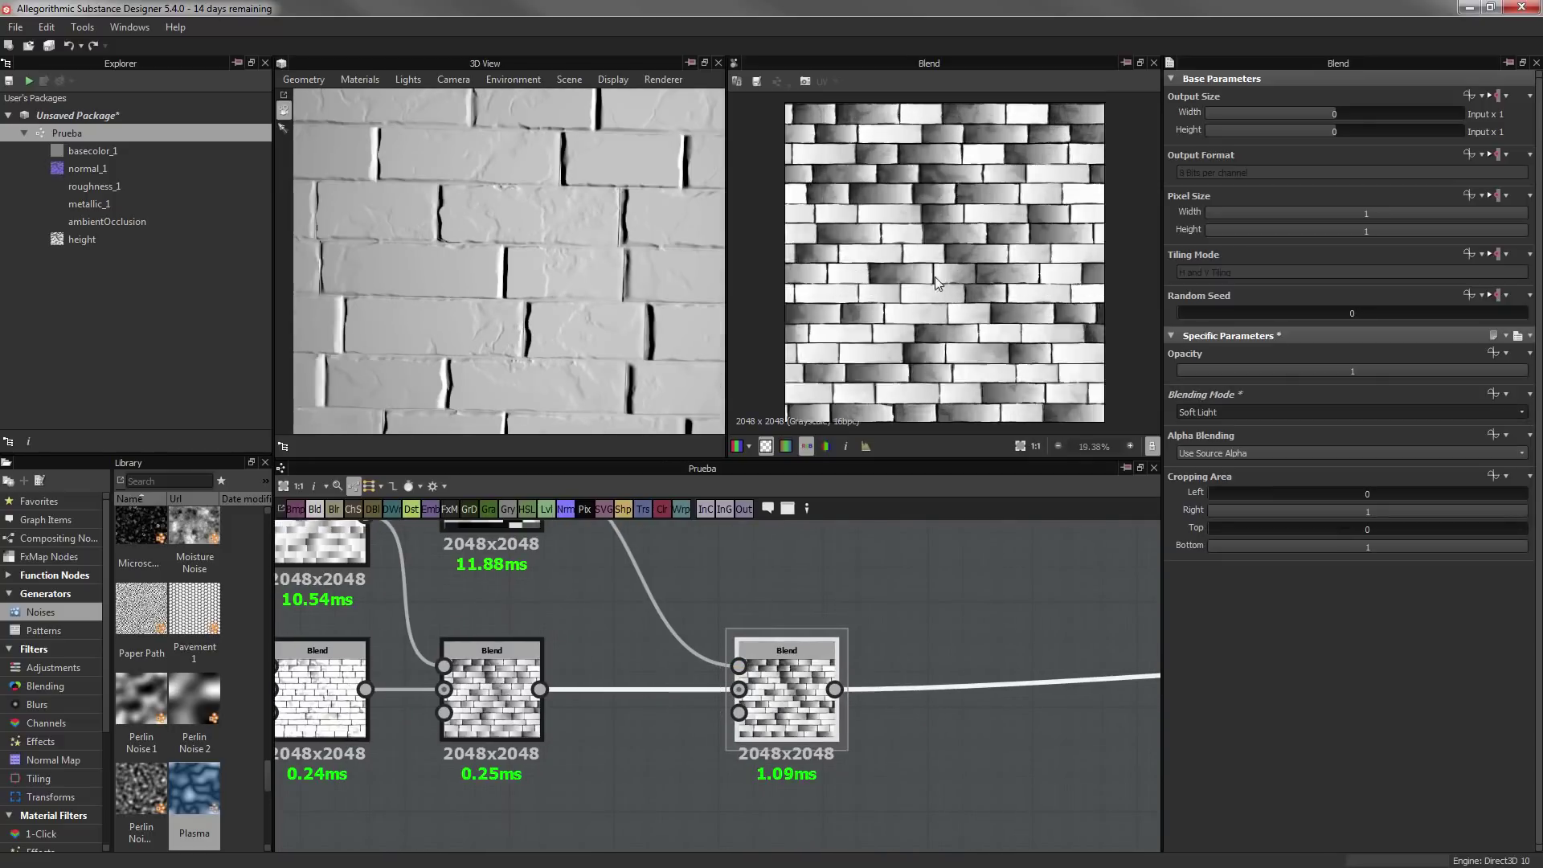
pyautogui.click(1363, 372)
# Shift the random-brick nodes and their Blends to the right and preview the middle Blend
pyautogui.scroll(-3, 506, 257)
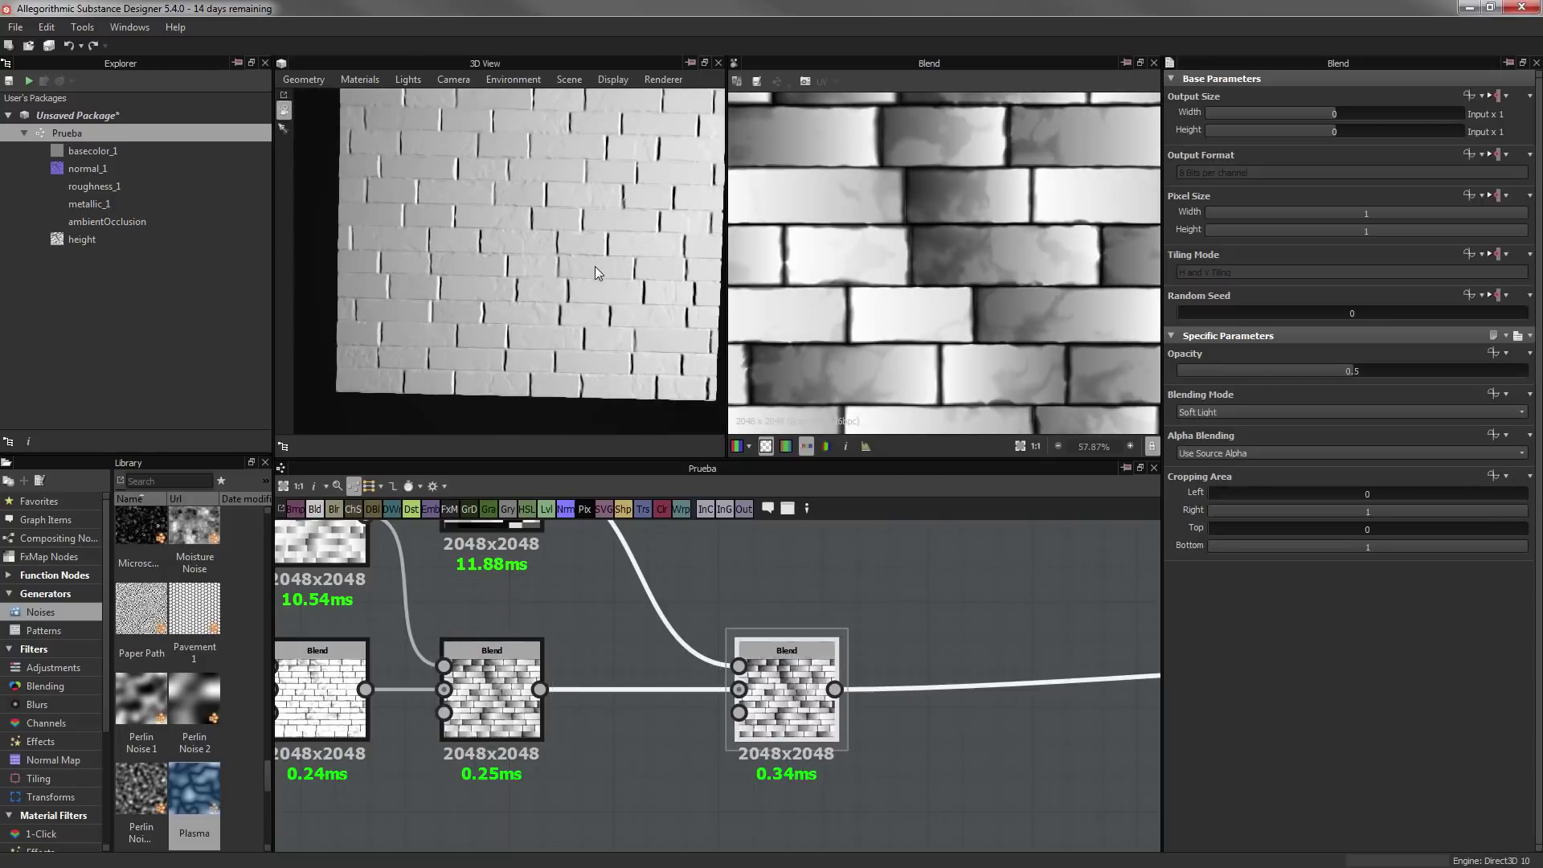
pyautogui.scroll(-2, 643, 634)
pyautogui.scroll(2, 944, 375)
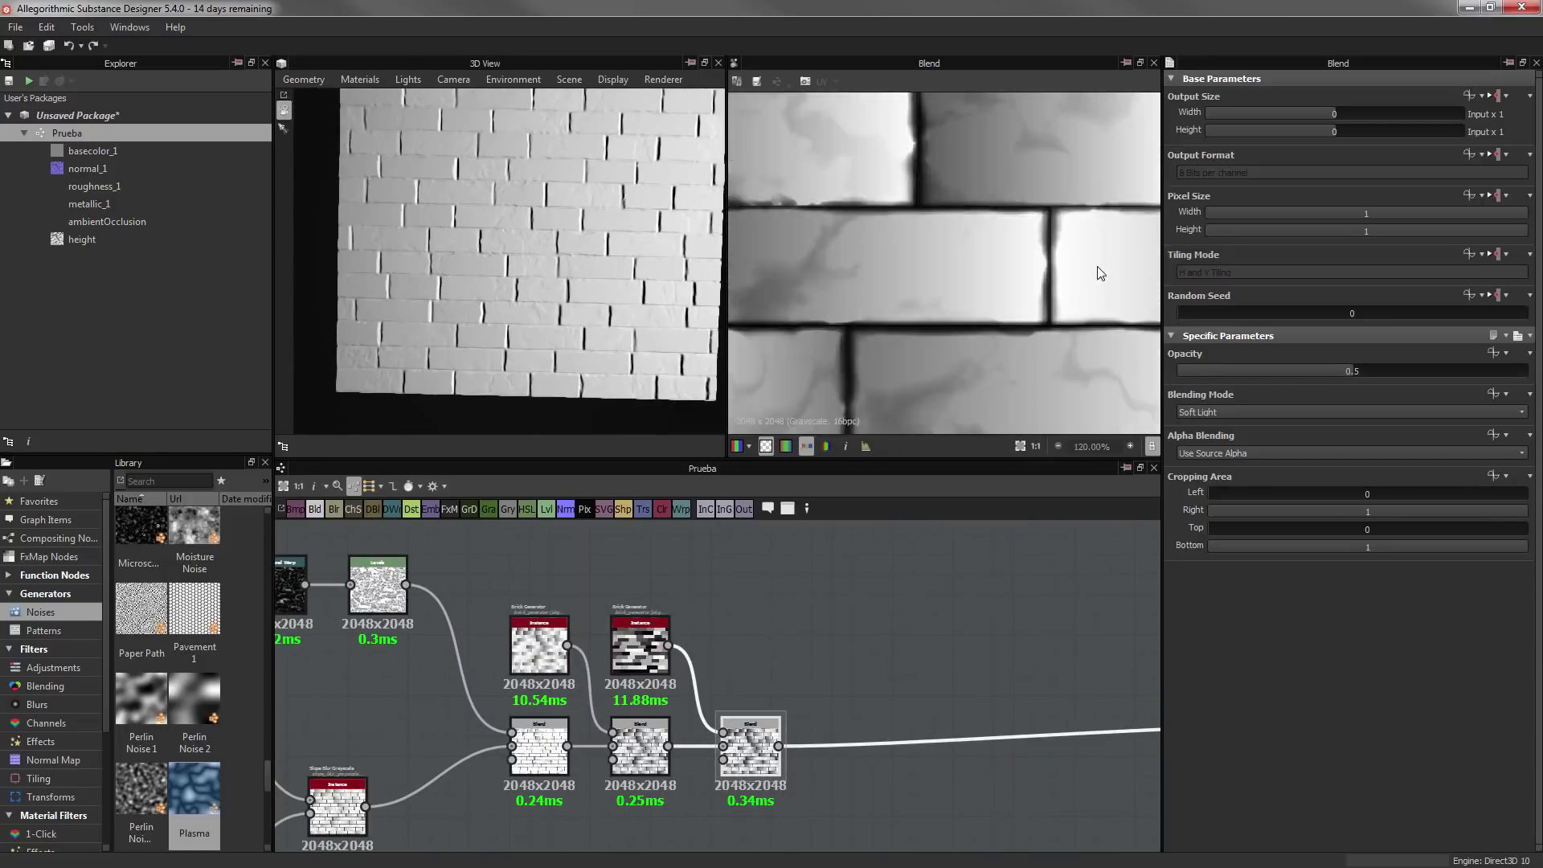
pyautogui.scroll(-4, 944, 376)
pyautogui.moveTo(785, 809); pyautogui.dragTo(811, 781, button='middle')
pyautogui.moveTo(864, 791); pyautogui.dragTo(576, 549)
pyautogui.moveTo(666, 718); pyautogui.dragTo(787, 718)
pyautogui.doubleClick(788, 718)
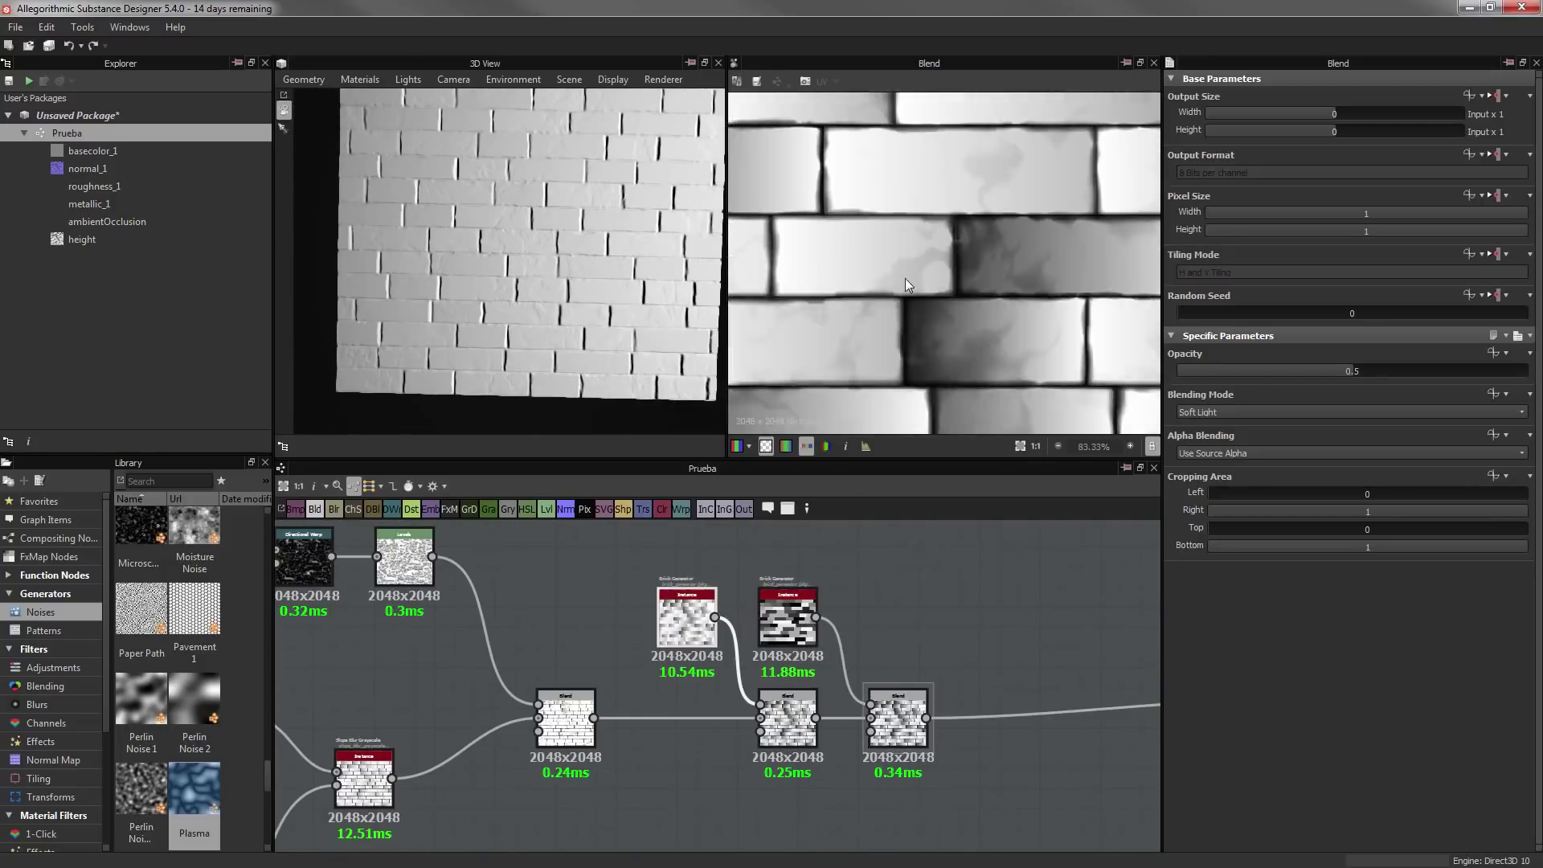
pyautogui.doubleClick(687, 617)
pyautogui.doubleClick(787, 718)
pyautogui.scroll(2, 970, 793)
# Switch the rightmost Blend to Multiply with 0.25 opacity
pyautogui.doubleClick(1016, 646)
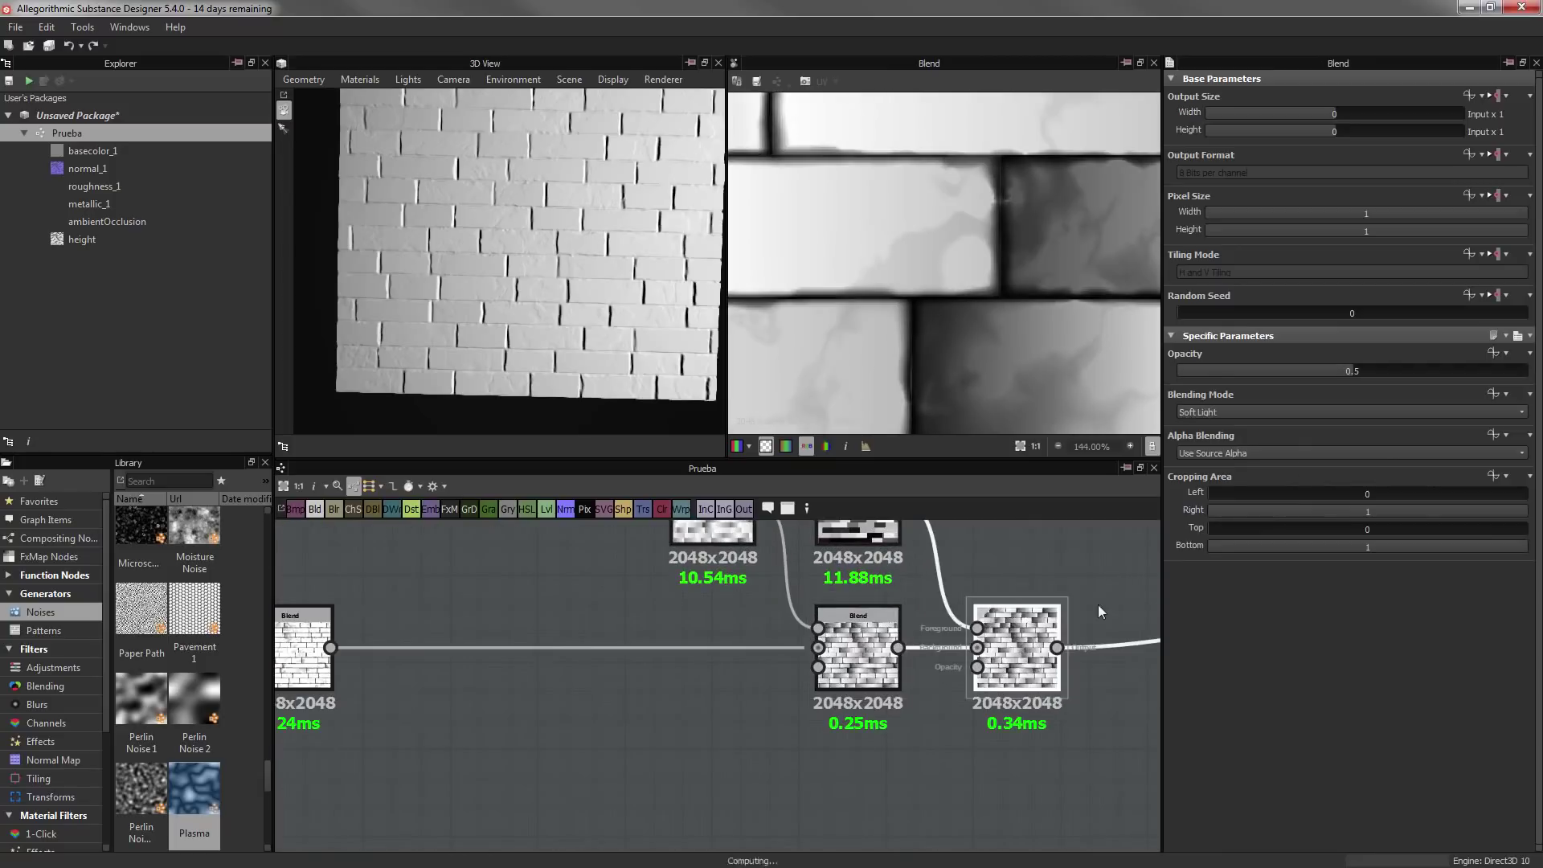
pyautogui.click(1350, 411)
pyautogui.click(1218, 452)
pyautogui.press('Return')
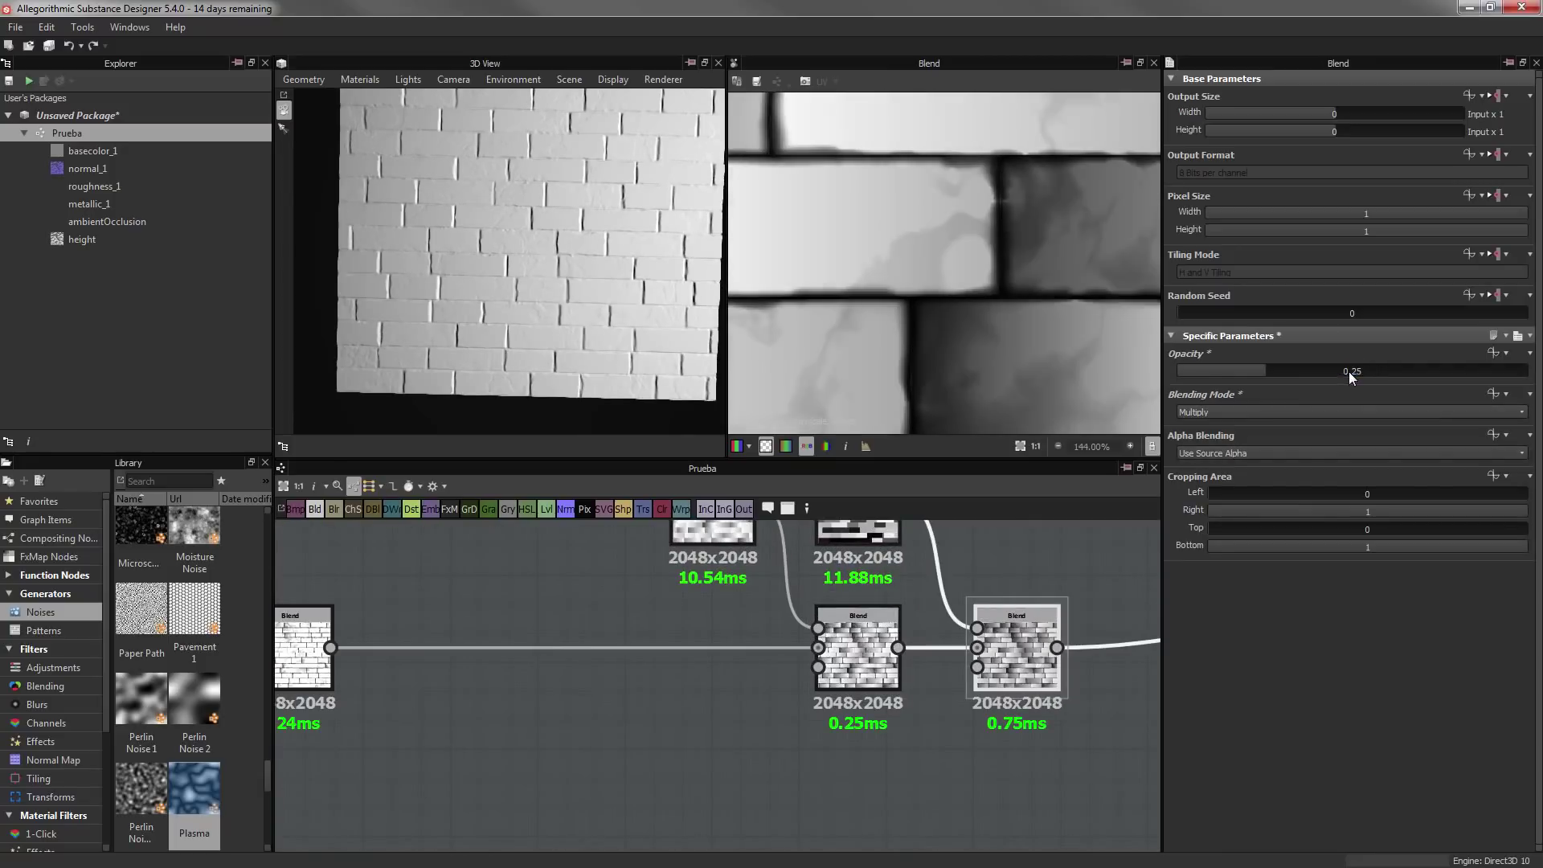
# Preview the Levels result and duplicate a new Blend node into the chain
pyautogui.moveTo(1109, 583); pyautogui.dragTo(711, 639, button='middle')
pyautogui.doubleClick(766, 704)
pyautogui.scroll(-3, 876, 667)
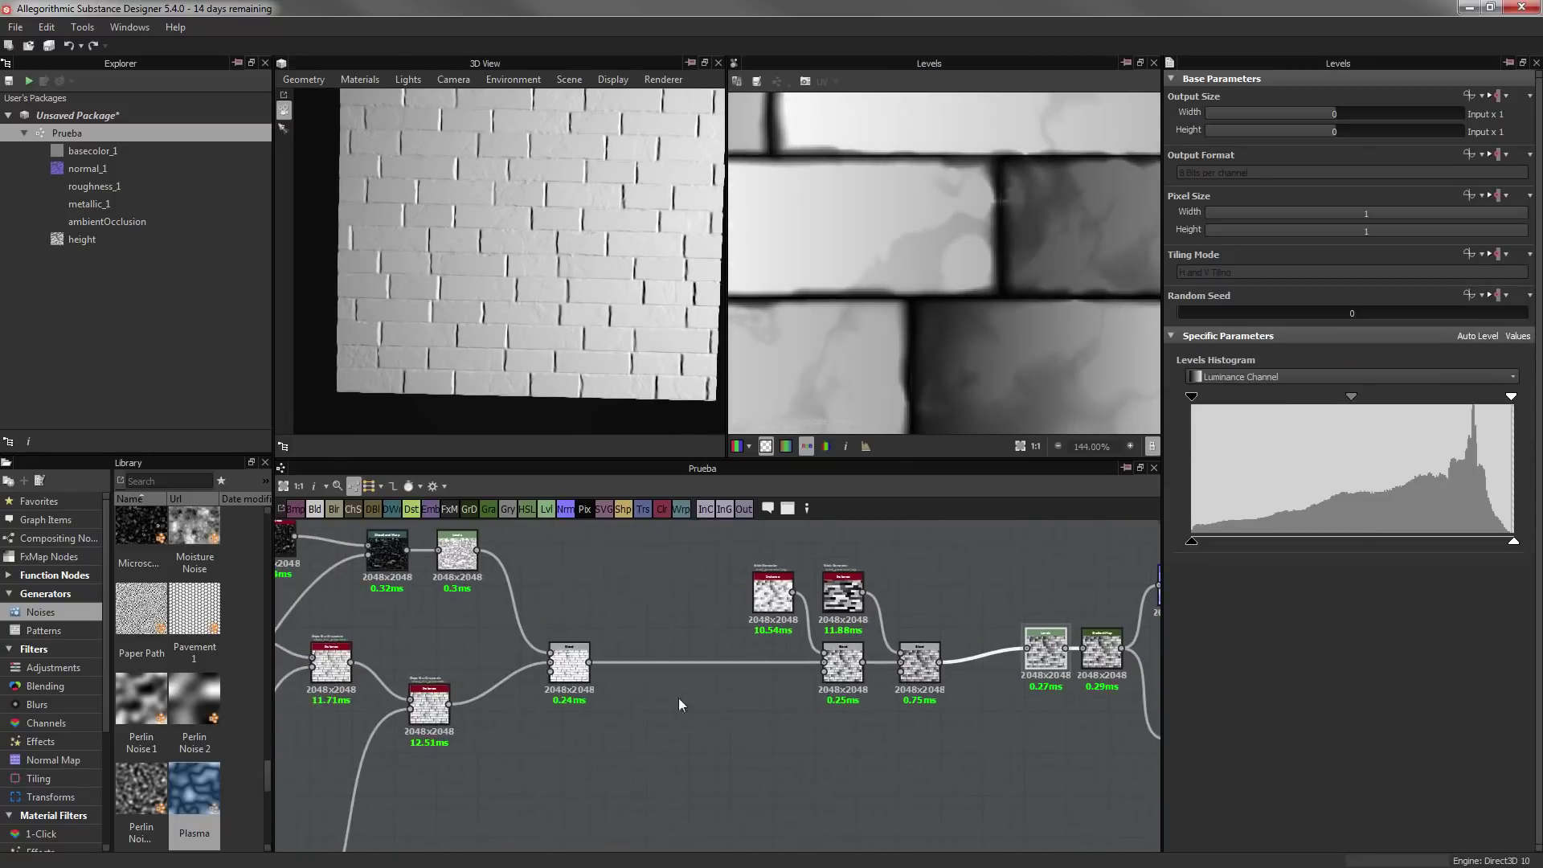
pyautogui.scroll(2, 662, 693)
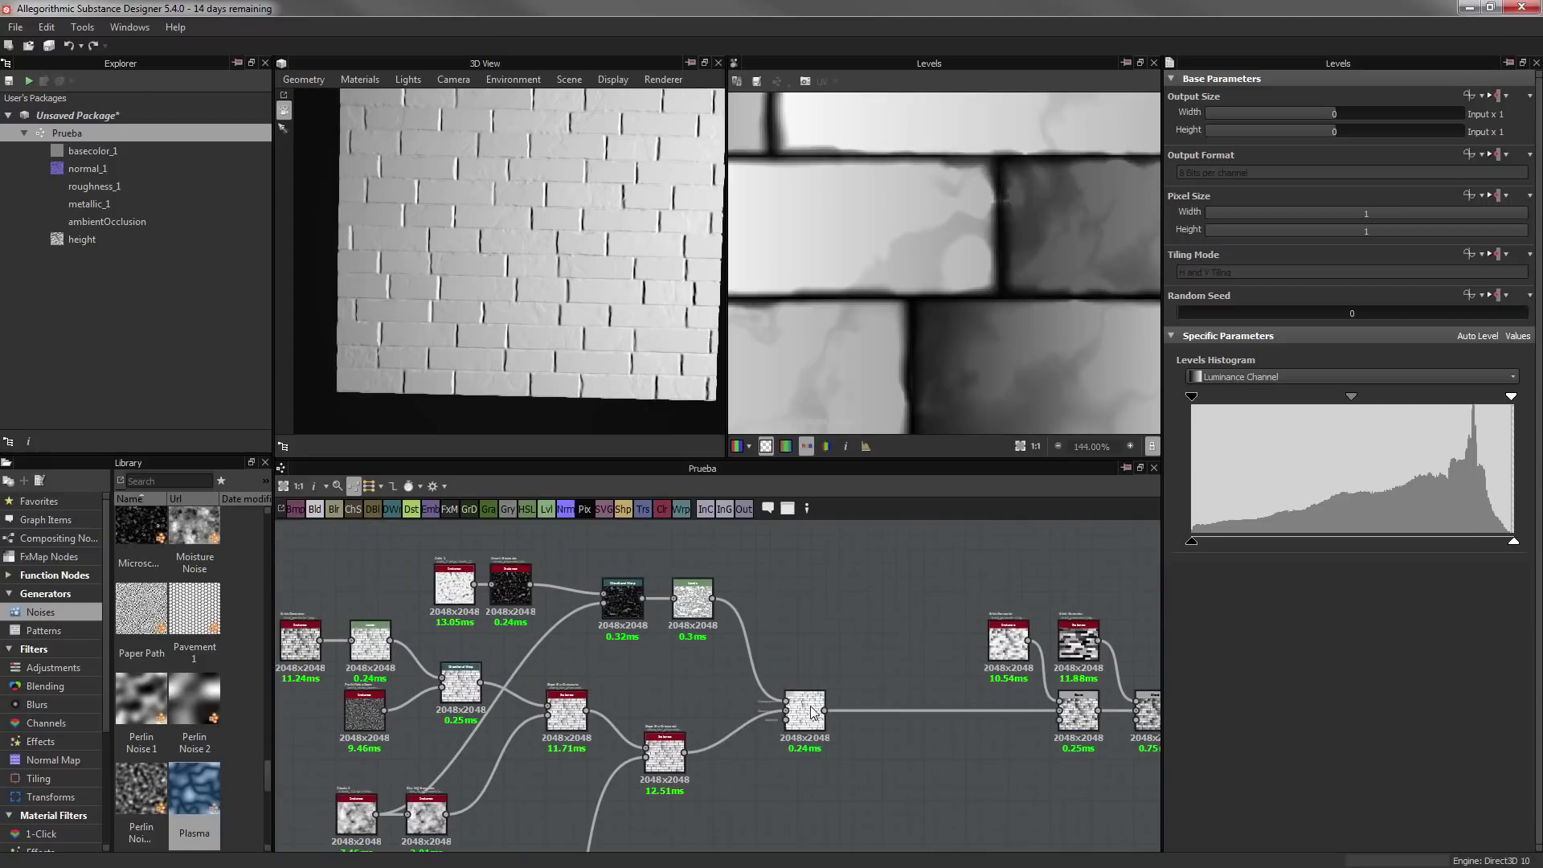
pyautogui.hotkey('ctrl', 'd')
# Preview the new Blend and try Subtract mode, orbiting the 3D view close to the wall
pyautogui.scroll(1, 929, 773)
pyautogui.doubleClick(931, 776)
pyautogui.scroll(2, 931, 776)
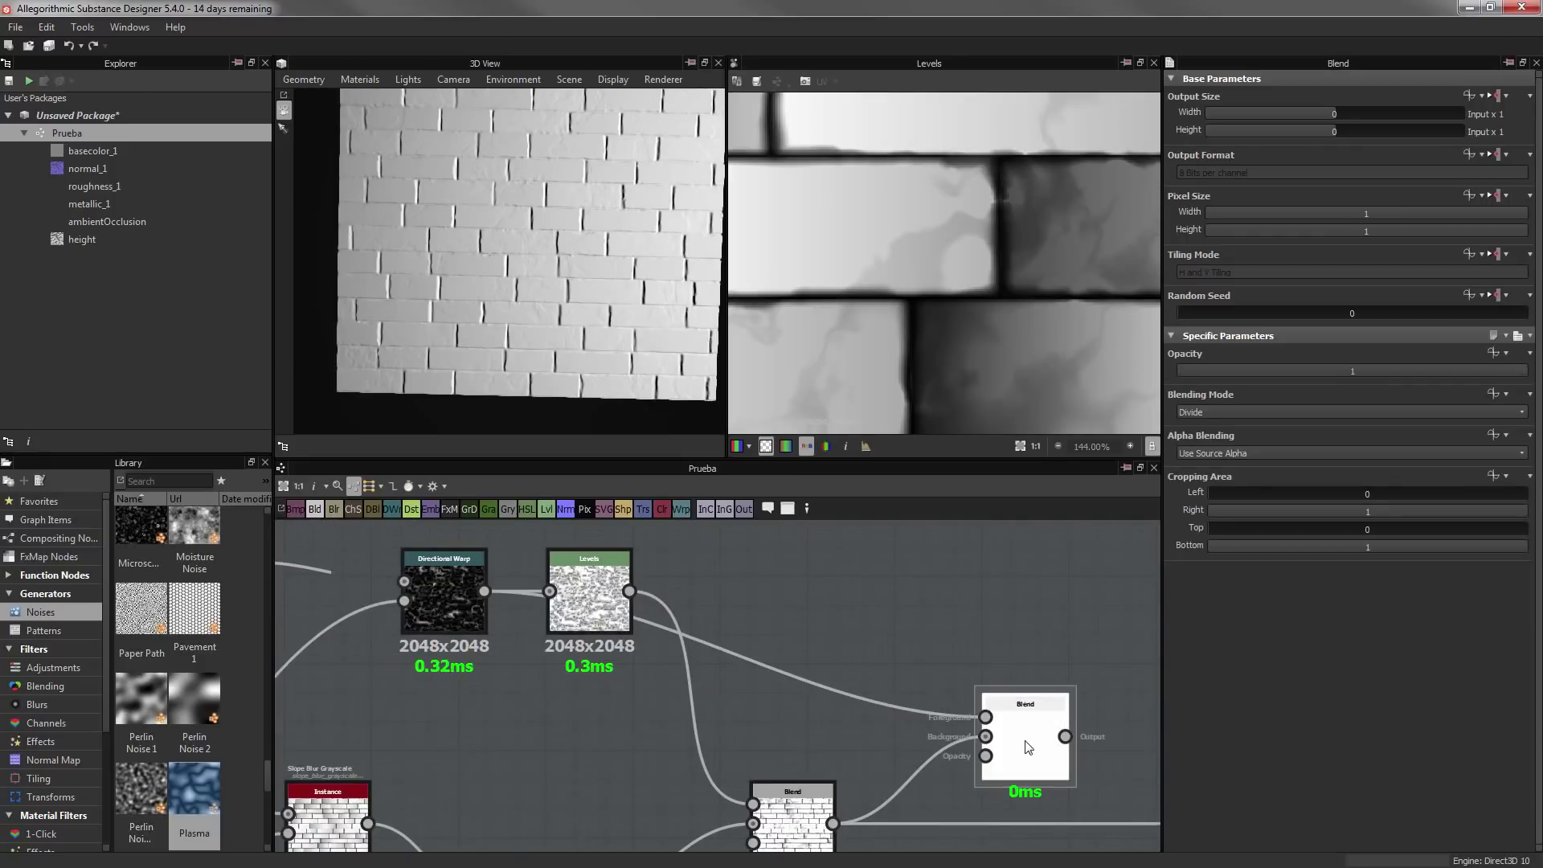
pyautogui.click(1201, 410)
pyautogui.click(1206, 400)
pyautogui.scroll(-1, 797, 604)
pyautogui.scroll(1, 633, 634)
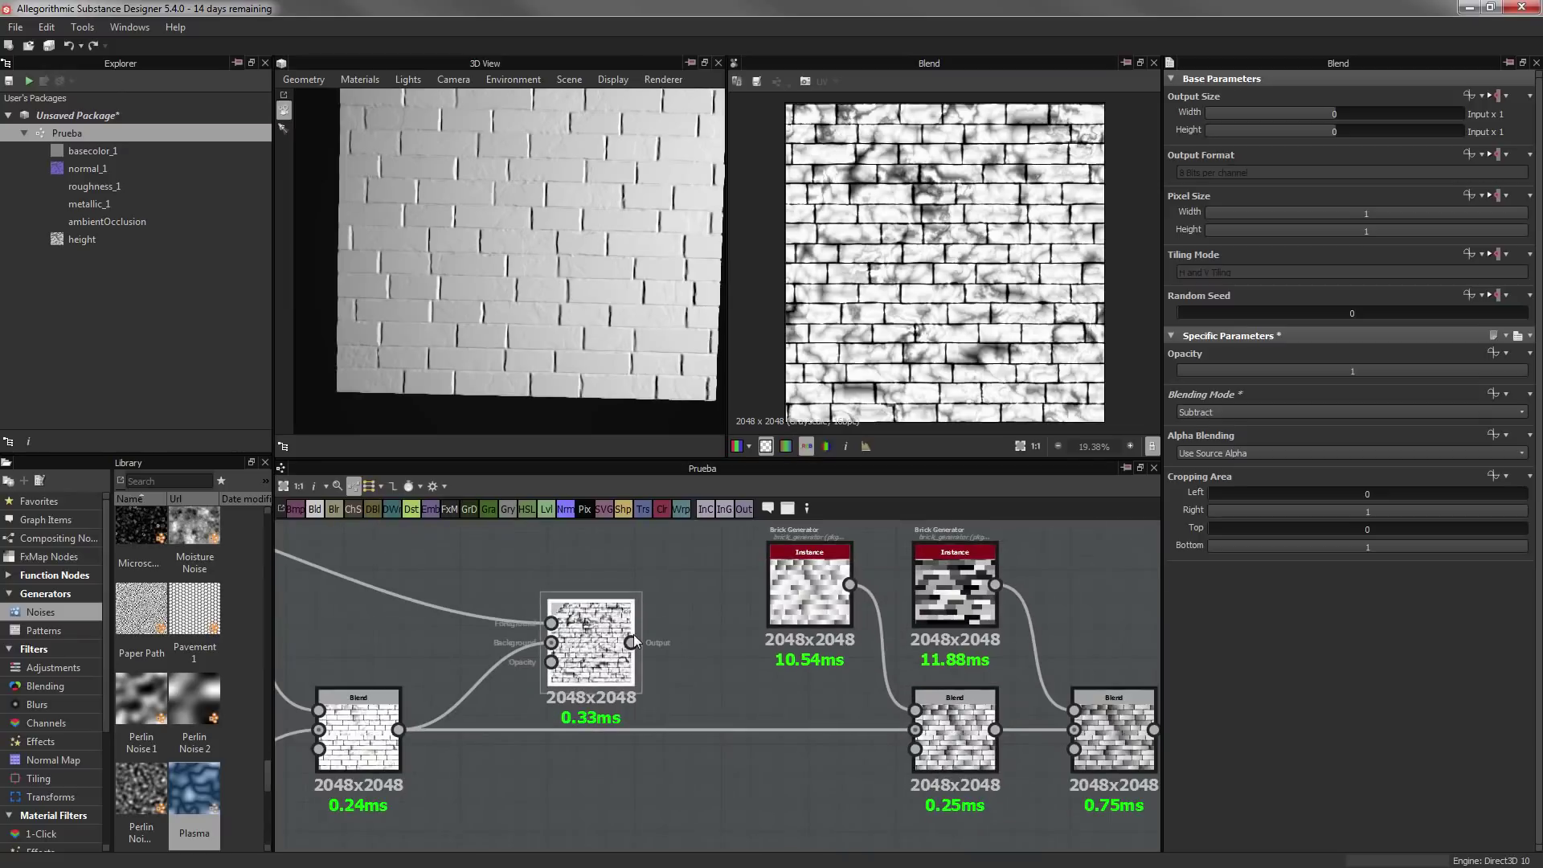
pyautogui.scroll(3, 518, 236)
pyautogui.moveTo(517, 236); pyautogui.dragTo(575, 307)
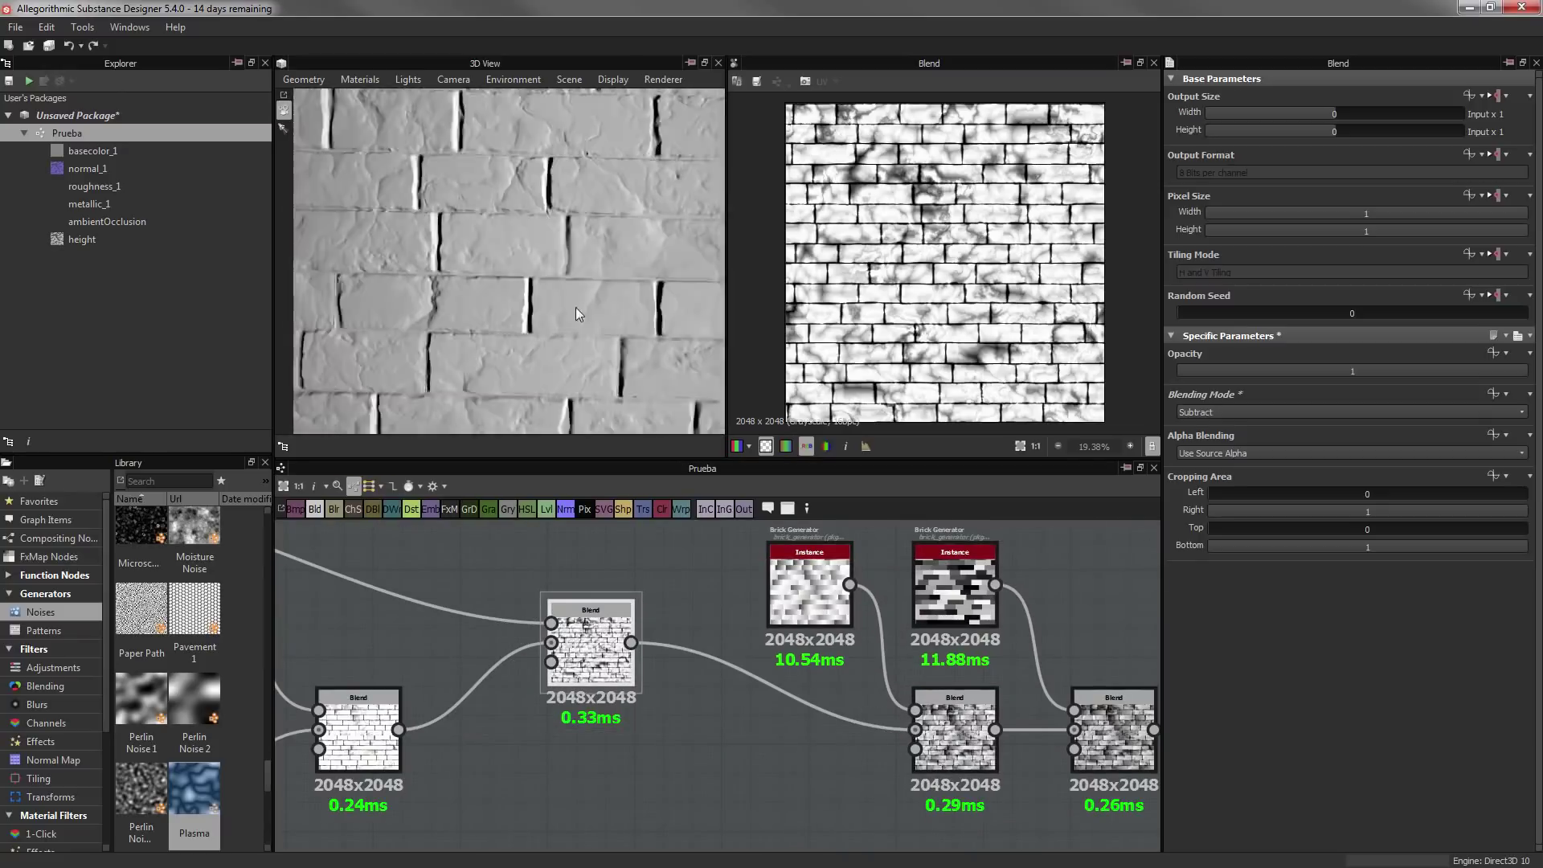
# Switch the new Blend to Multiply at 0.5 opacity and preview the following Levels node
pyautogui.click(1223, 456)
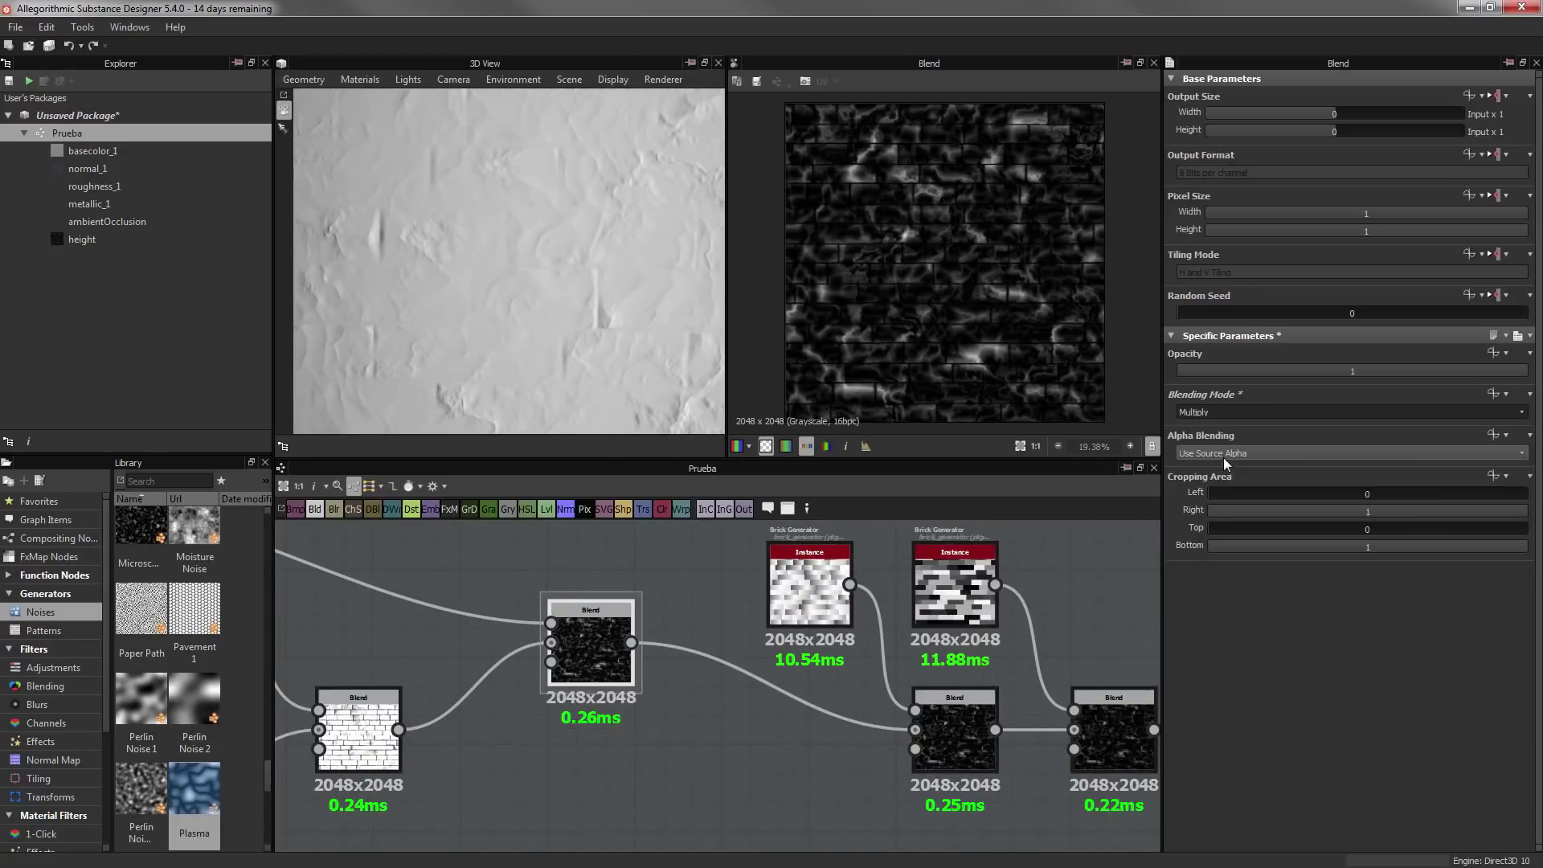
pyautogui.click(1362, 373)
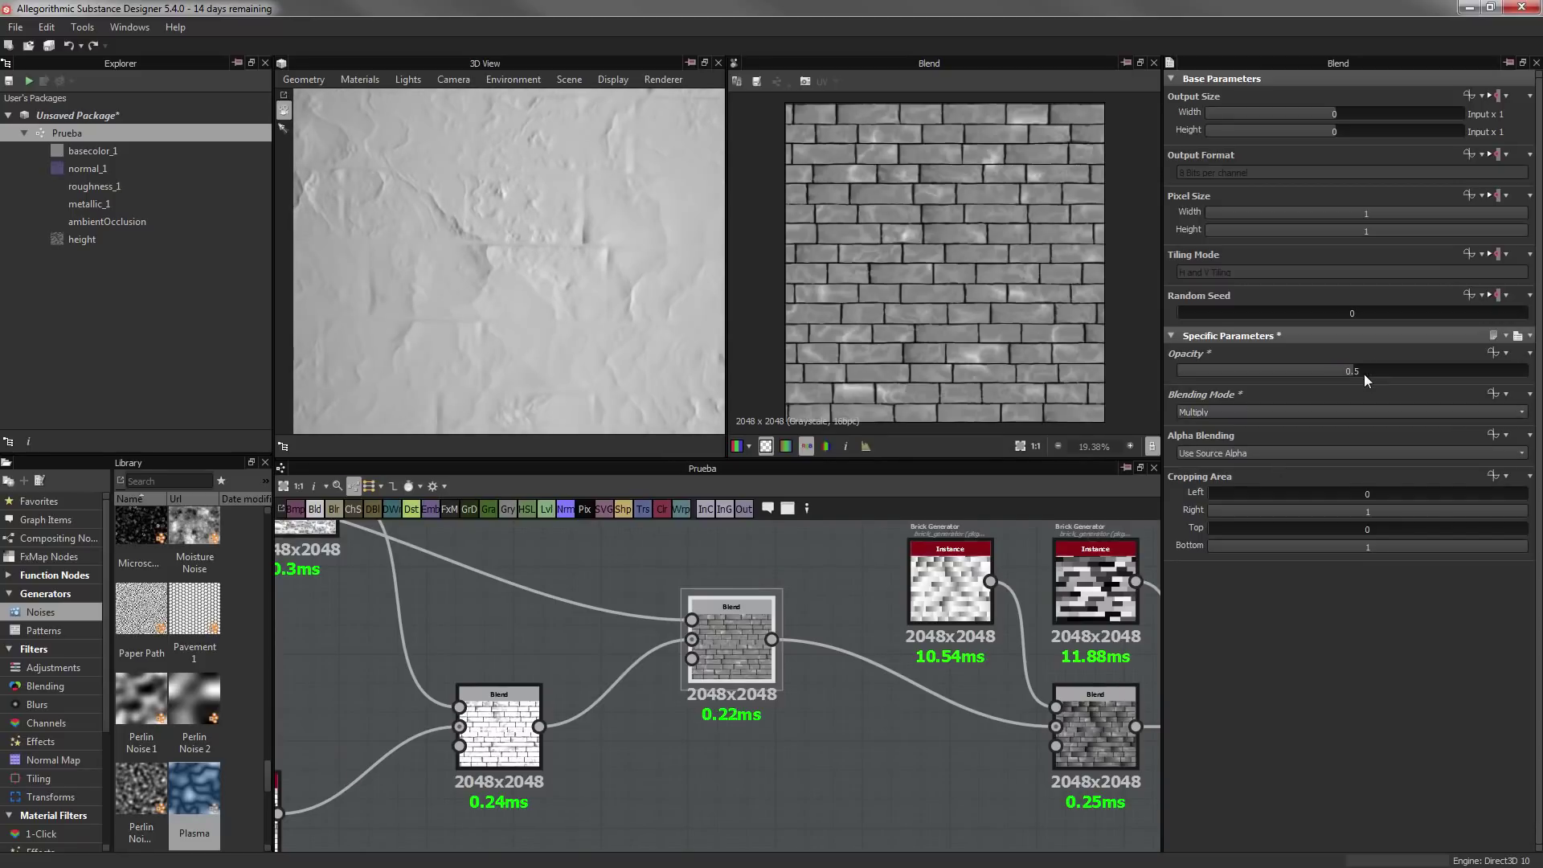
pyautogui.moveTo(577, 295); pyautogui.dragTo(600, 301)
pyautogui.scroll(3, 942, 300)
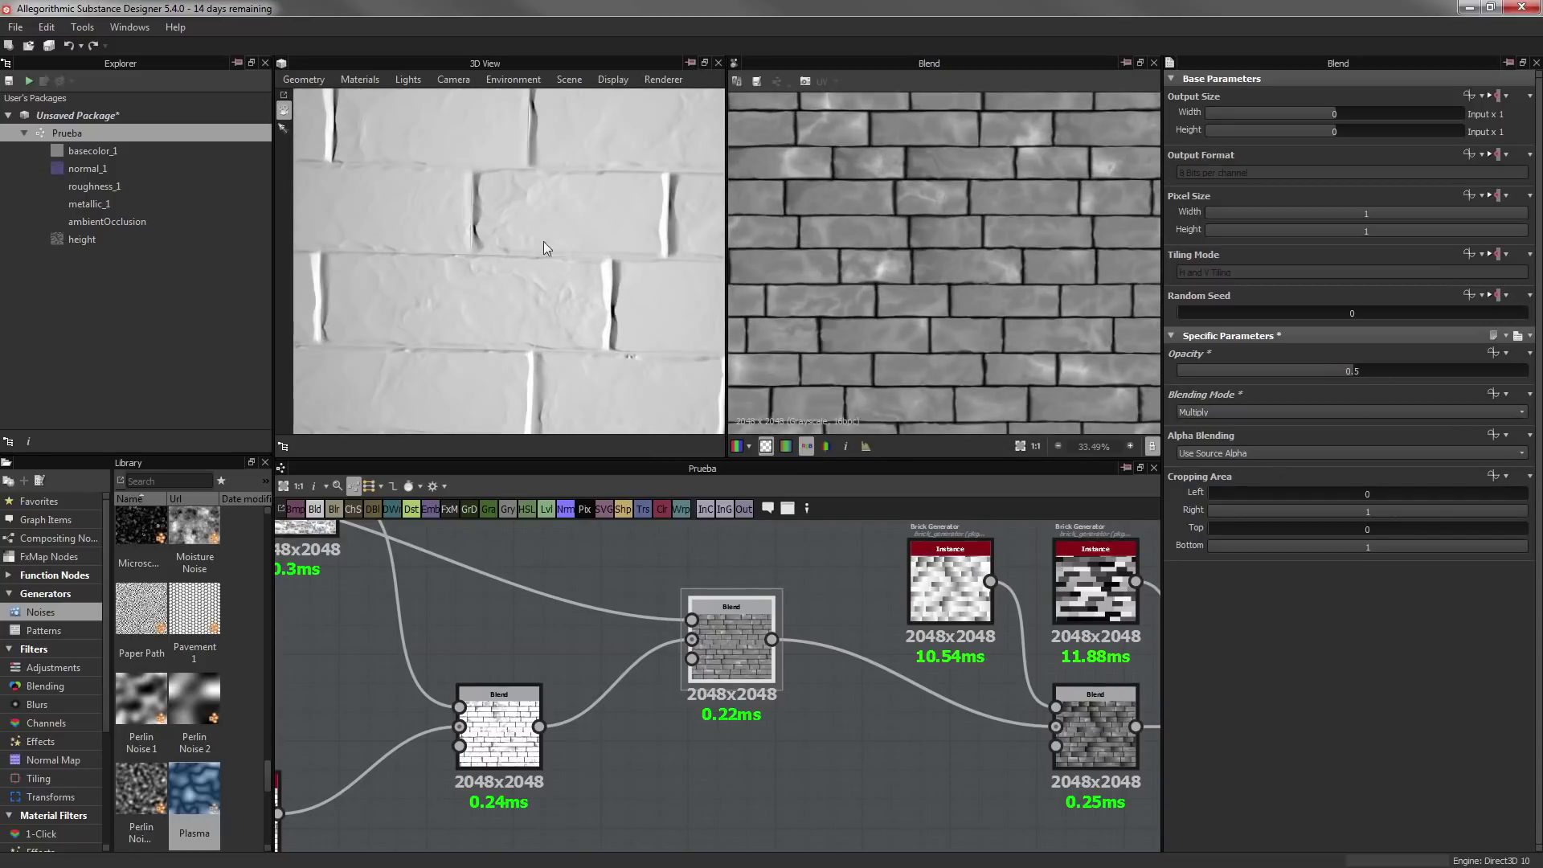
pyautogui.moveTo(1125, 723)
pyautogui.mouseDown(button='middle')
pyautogui.moveTo(875, 699)
pyautogui.moveTo(1329, 712)
pyautogui.mouseUp(button='middle')
pyautogui.doubleClick(601, 614)
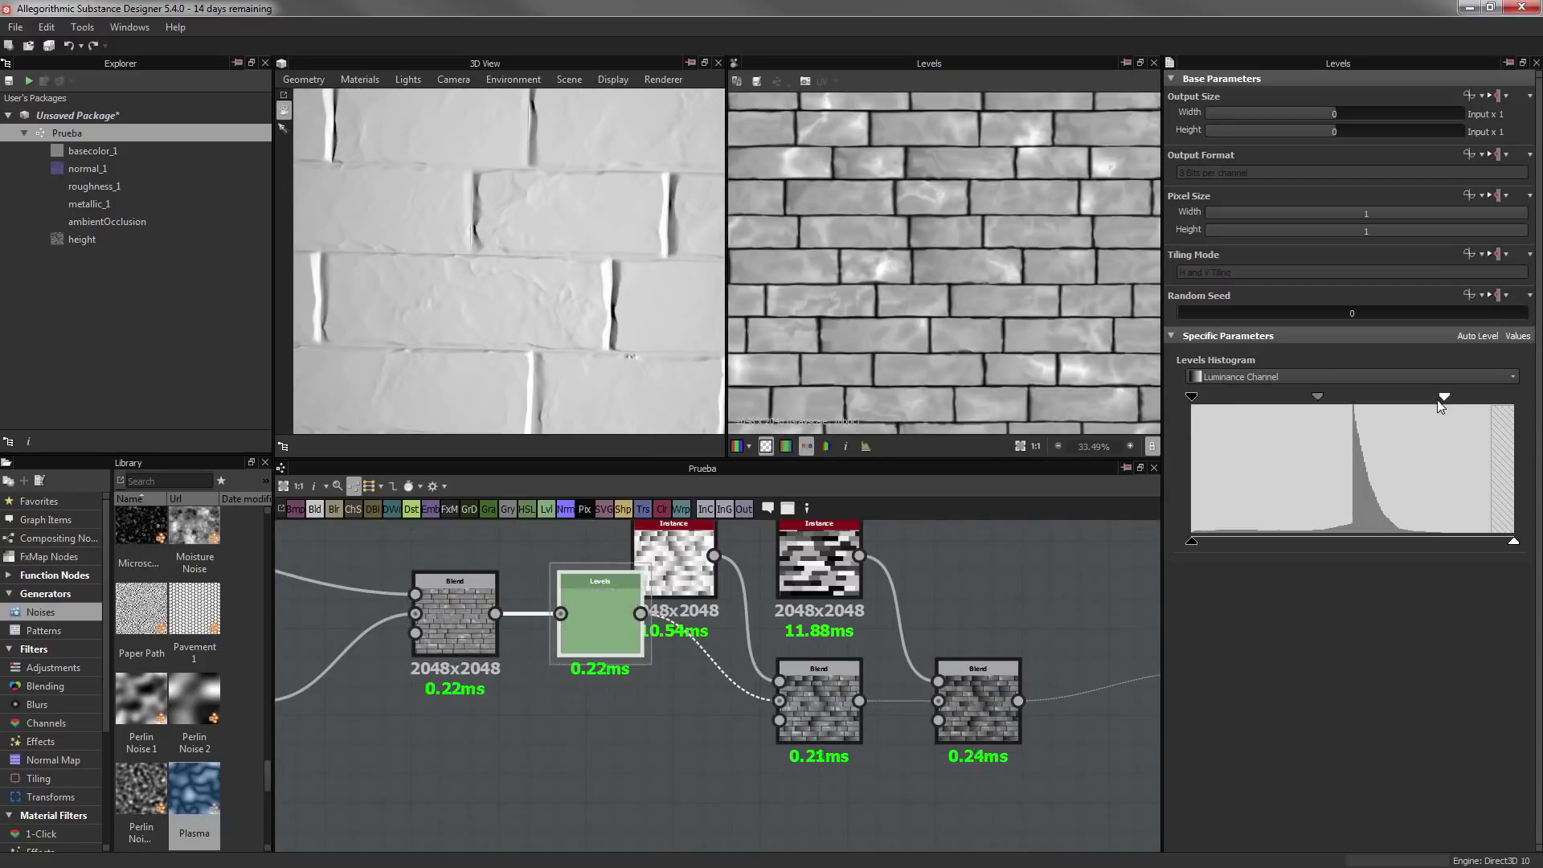
# Move the Levels and Blend nodes down and preview the Directional Warp result
pyautogui.scroll(-2, 972, 253)
pyautogui.moveTo(590, 585); pyautogui.dragTo(590, 670)
pyautogui.moveTo(455, 583); pyautogui.dragTo(426, 651)
pyautogui.moveTo(561, 288)
pyautogui.mouseDown()
pyautogui.moveTo(529, 253)
pyautogui.moveTo(541, 206)
pyautogui.moveTo(526, 394)
pyautogui.moveTo(503, 211)
pyautogui.mouseUp()
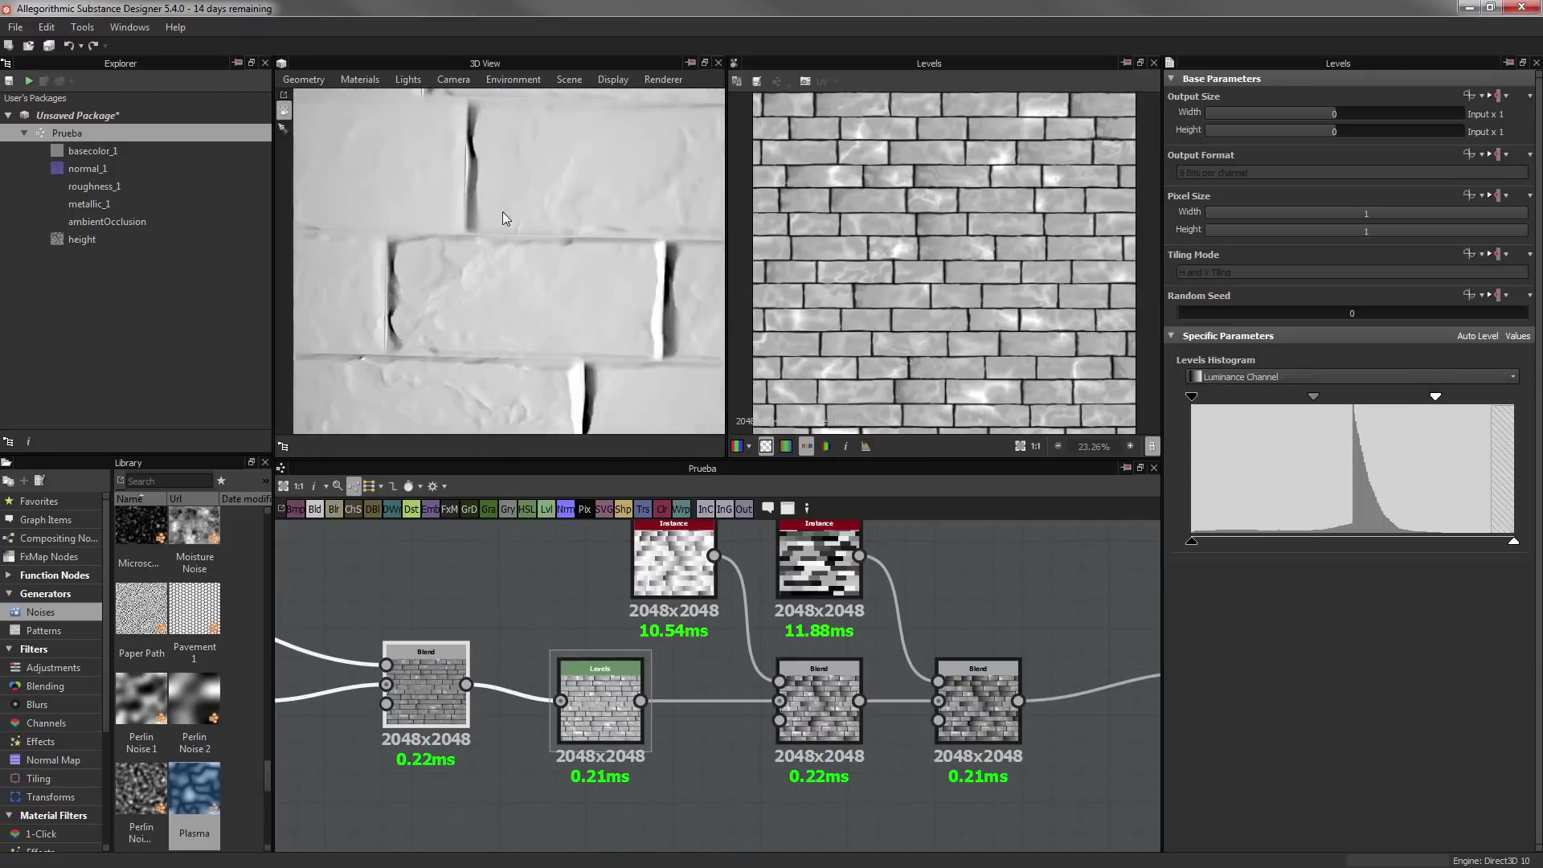
pyautogui.scroll(-3, 627, 659)
pyautogui.doubleClick(484, 629)
# Delete the Levels node that sits before the Directional Warp
pyautogui.scroll(5, 985, 294)
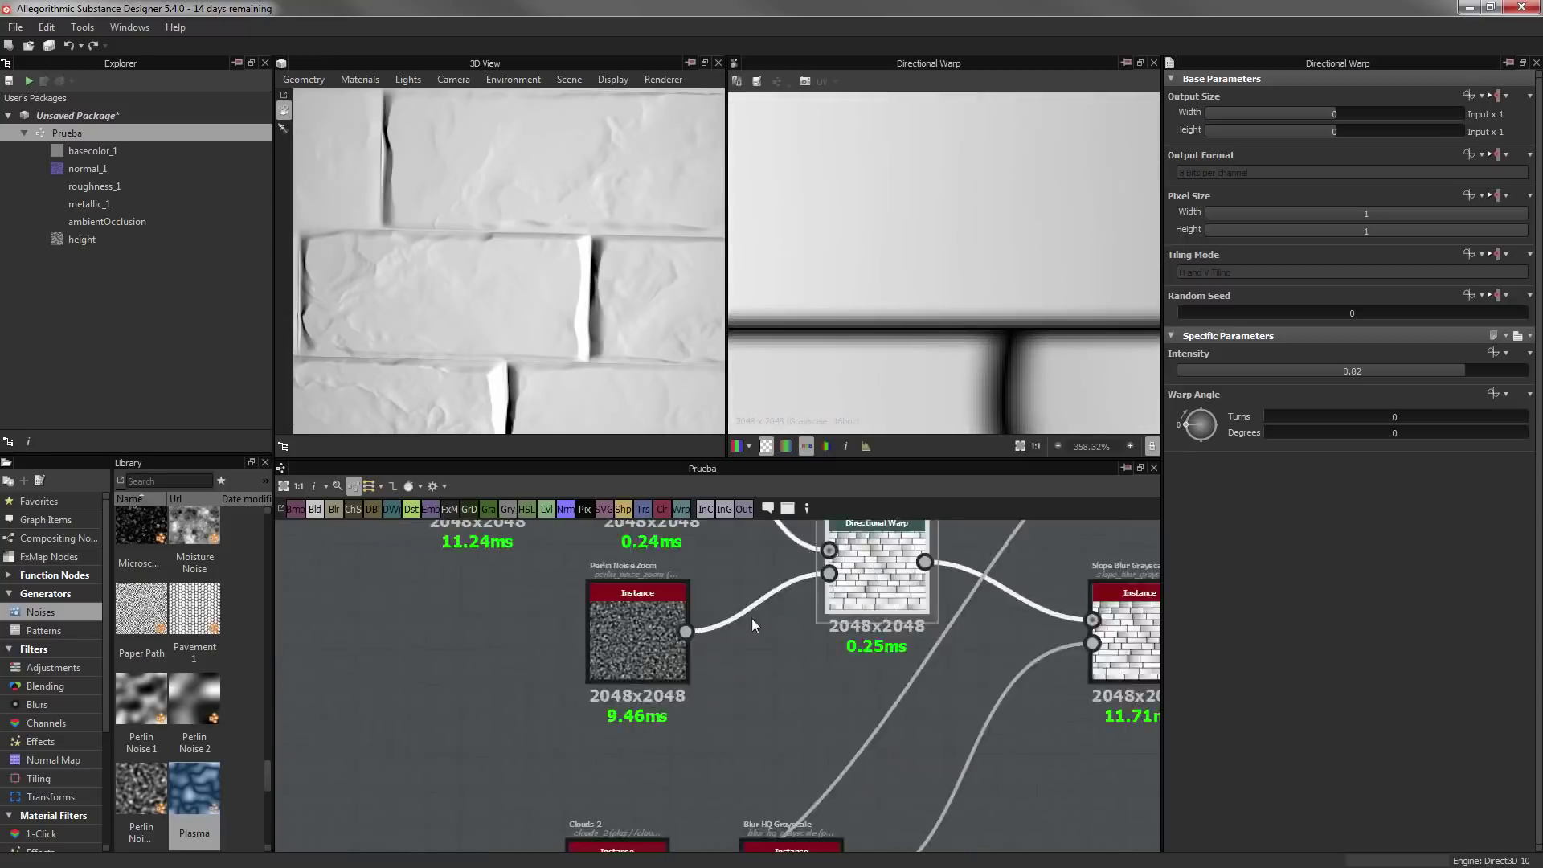
pyautogui.moveTo(751, 619); pyautogui.dragTo(632, 761, button='middle')
pyautogui.click(653, 595)
pyautogui.press('Delete')
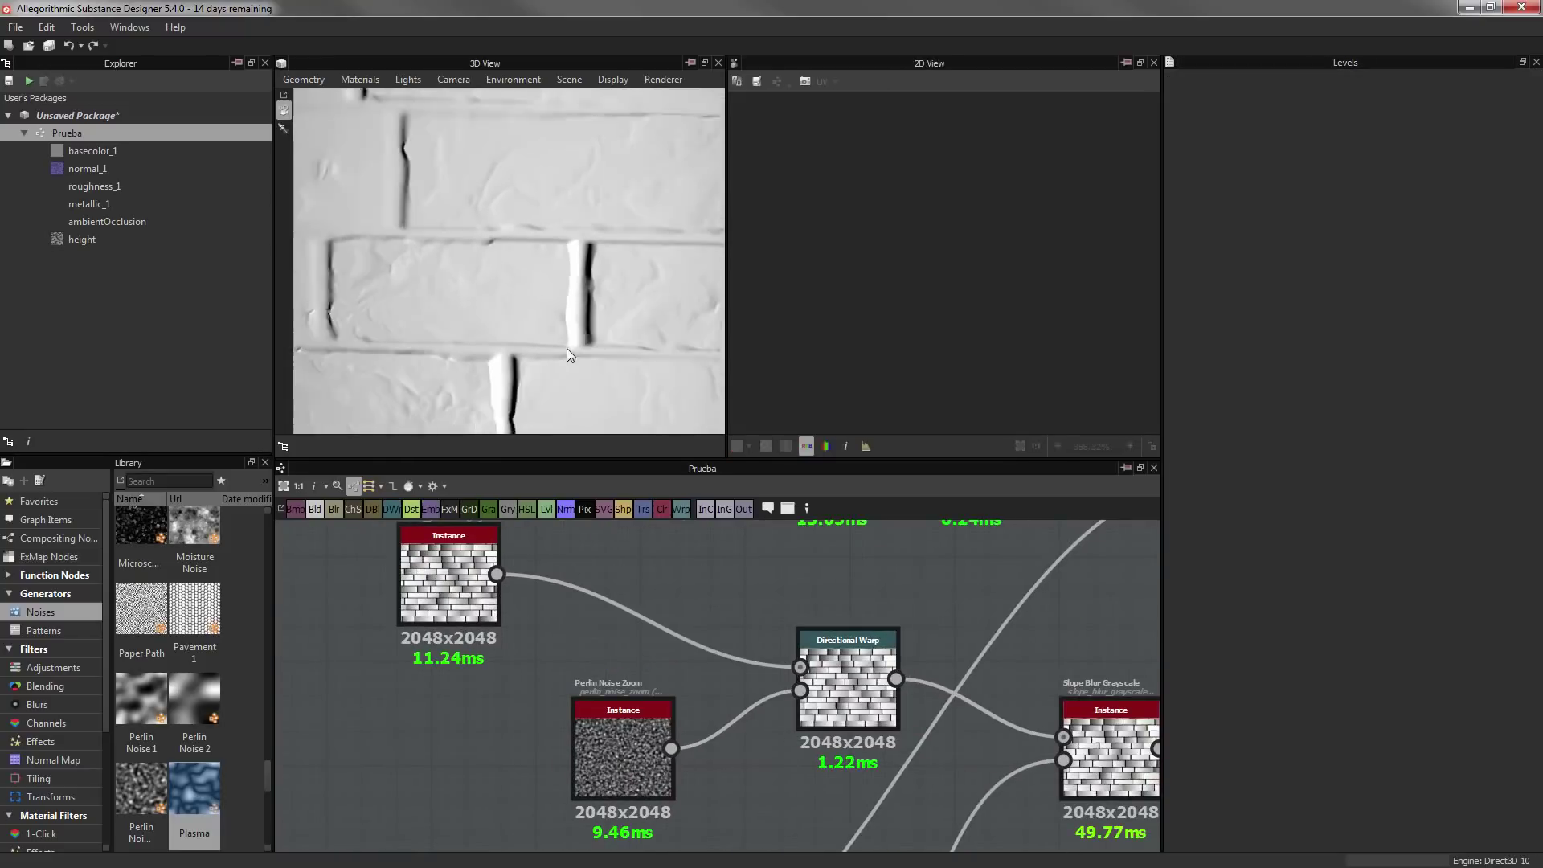
pyautogui.moveTo(567, 354); pyautogui.dragTo(500, 267)
pyautogui.scroll(-2, 856, 705)
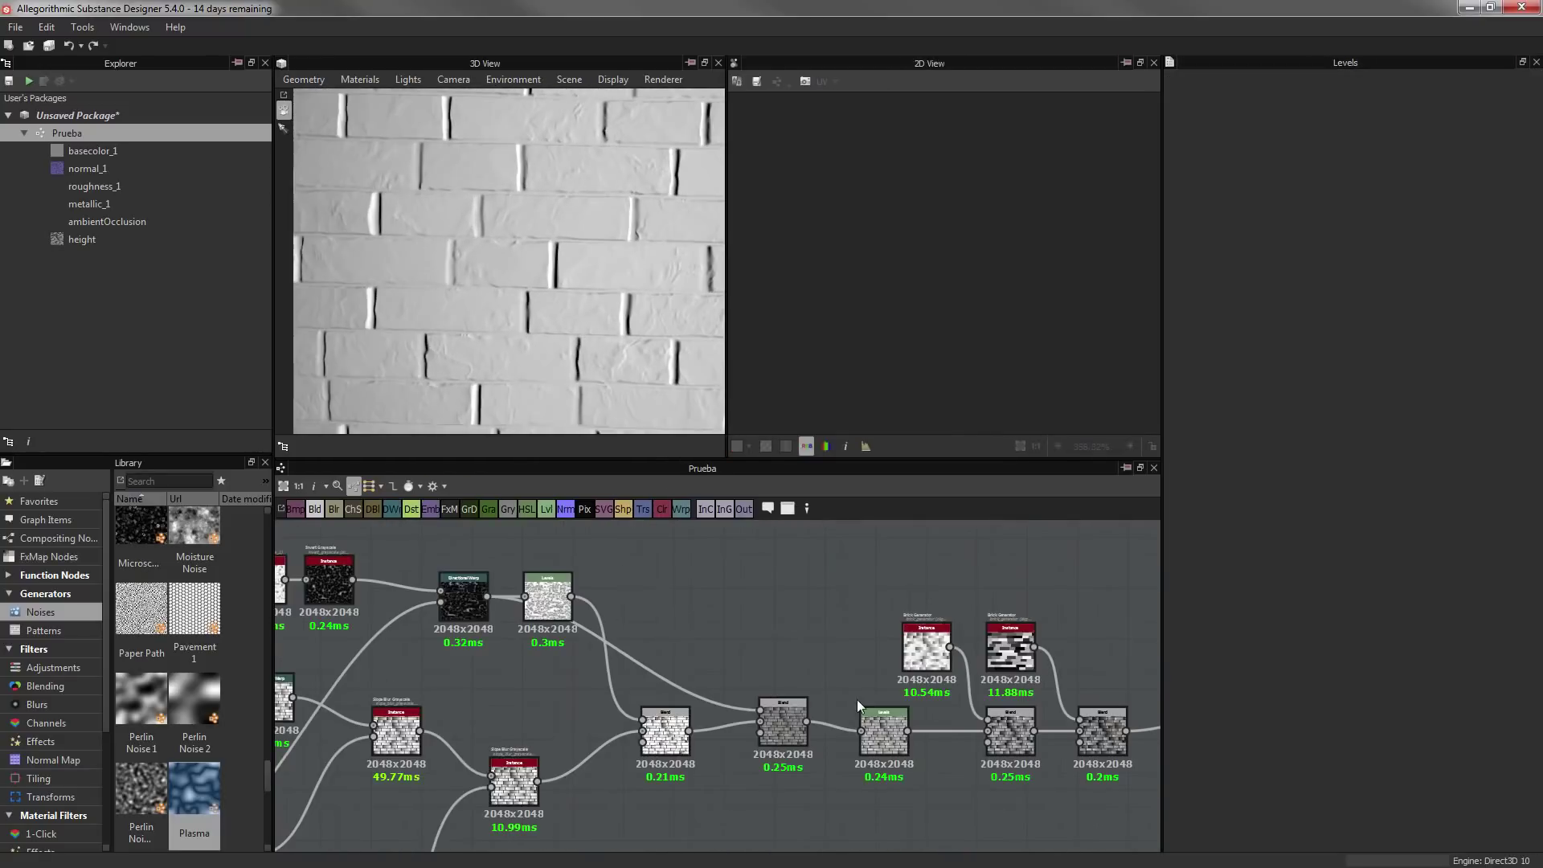
# Preview the existing slope blur and insert a new Slope Blur Grayscale node after it
pyautogui.scroll(3, 717, 733)
pyautogui.doubleClick(390, 591)
pyautogui.scroll(-3, 482, 683)
pyautogui.doubleClick(465, 643)
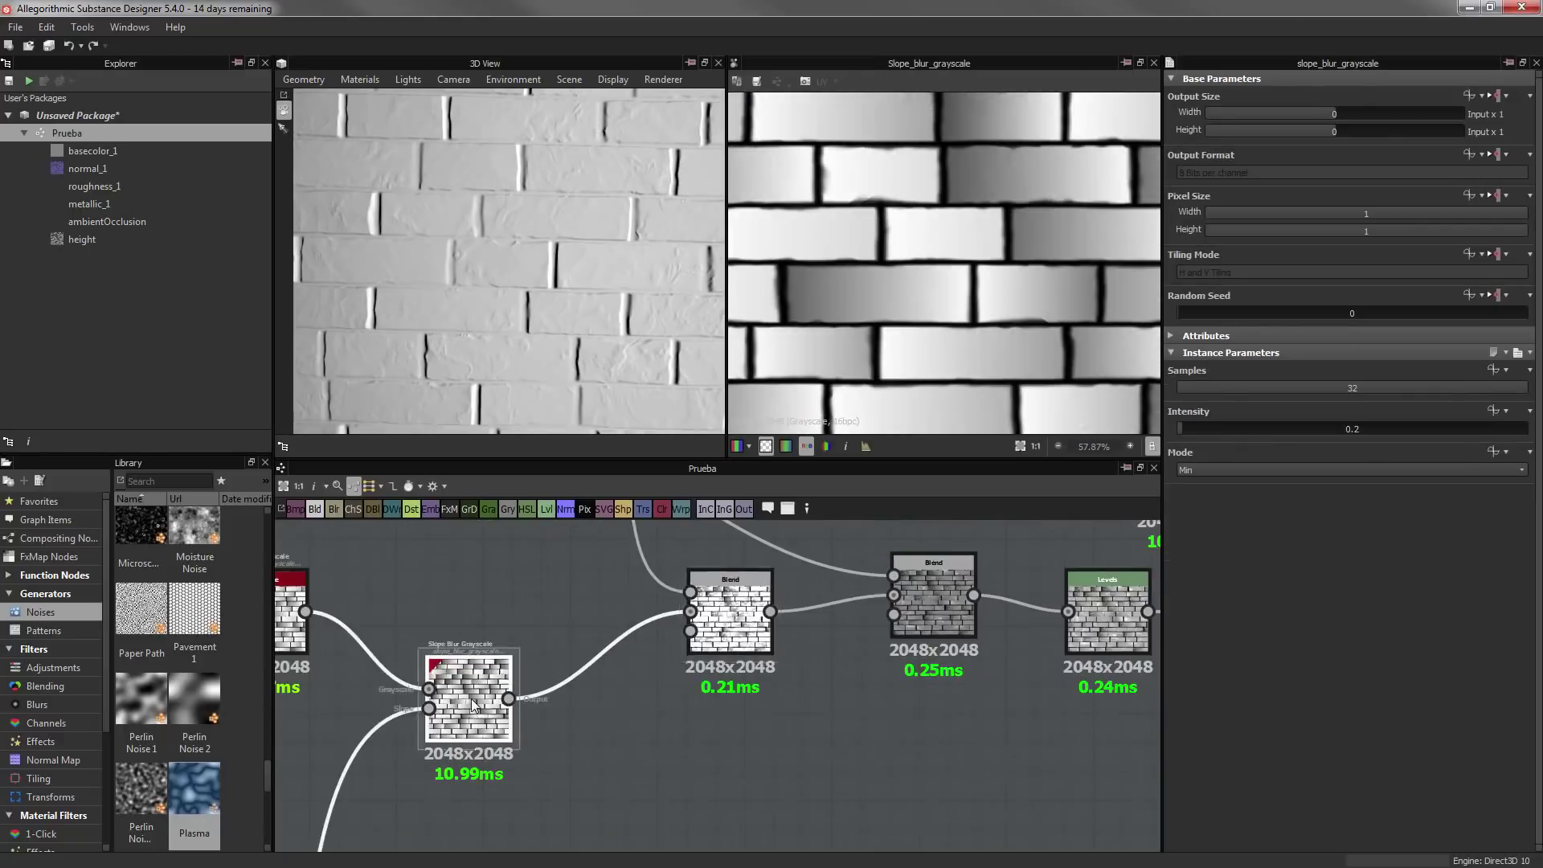
pyautogui.scroll(-2, 762, 749)
pyautogui.scroll(2, 762, 749)
pyautogui.scroll(1, 762, 749)
pyautogui.press('space')
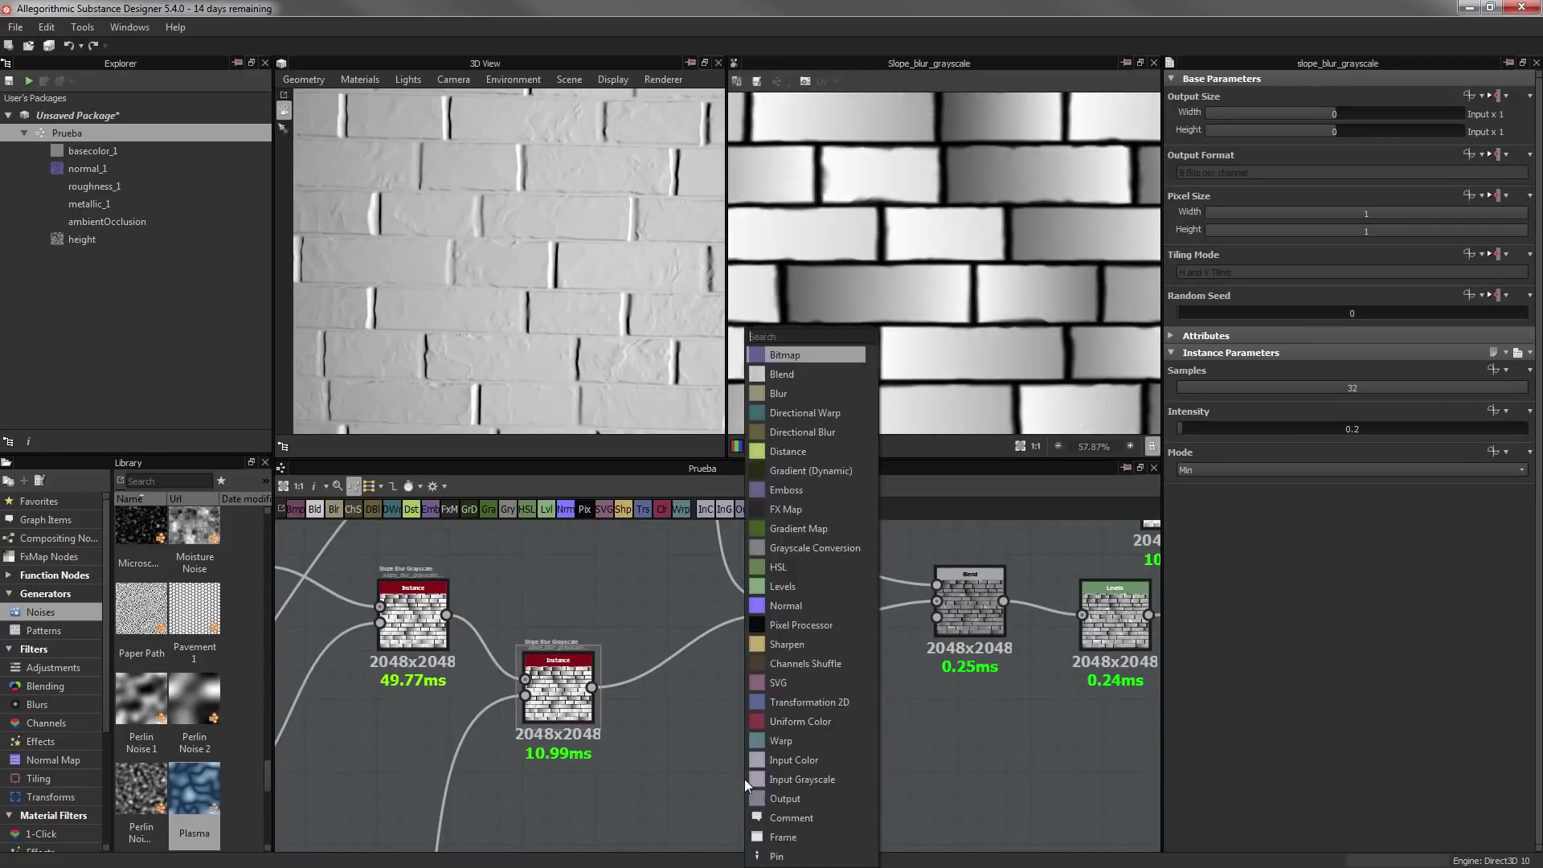
pyautogui.click(810, 376)
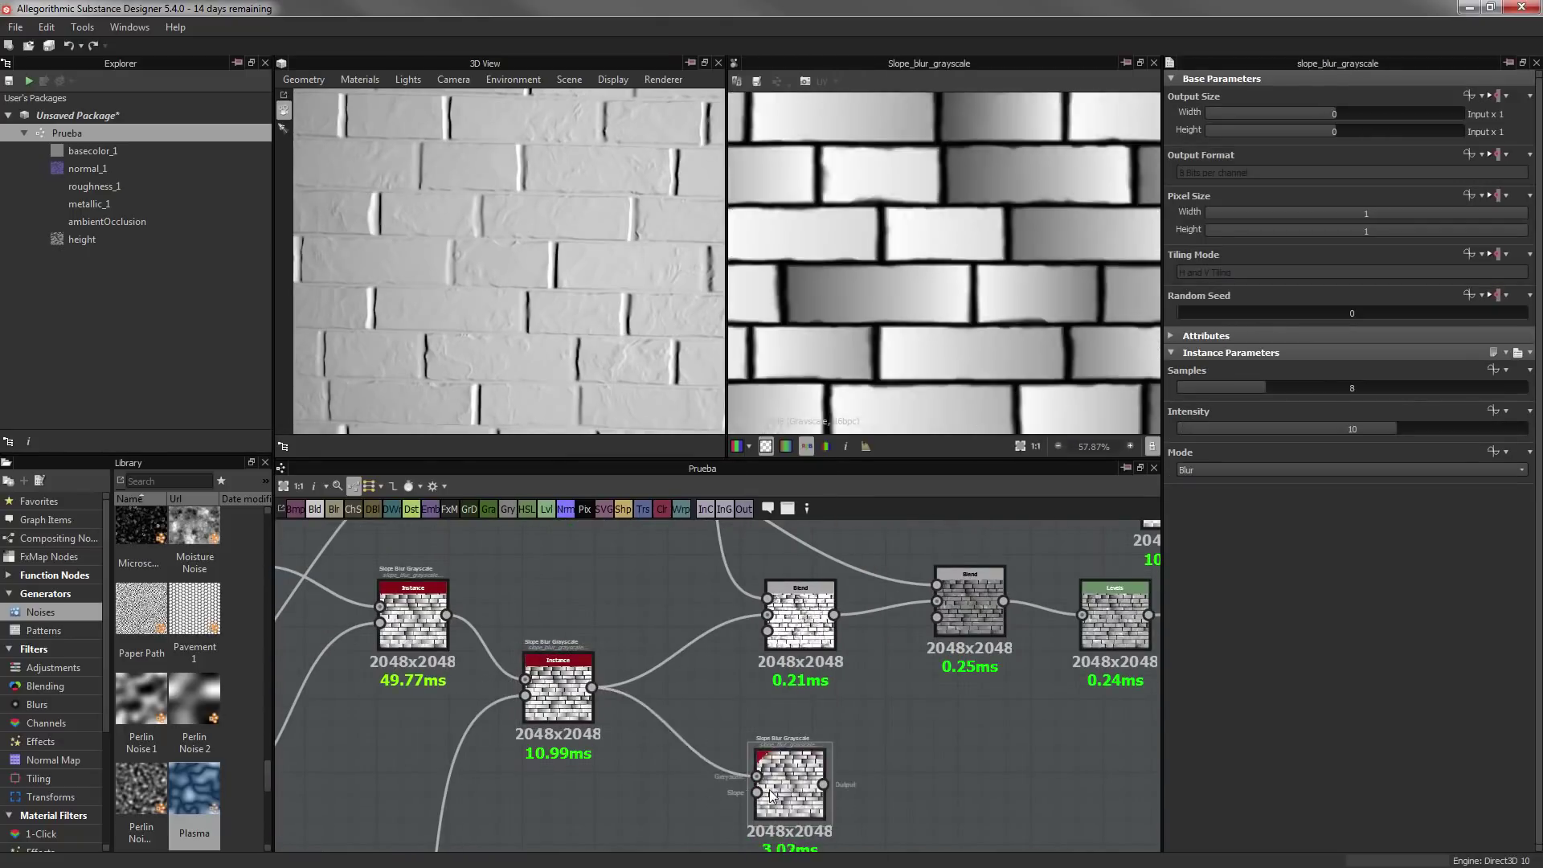
# Find 'clouds' in the library, place Clouds 2 into the graph, and preview the new slope blur
pyautogui.scroll(-3, 591, 693)
pyautogui.click(165, 481)
pyautogui.write('clouds')
pyautogui.scroll(3, 672, 692)
pyautogui.moveTo(194, 535)
pyautogui.mouseDown()
pyautogui.moveTo(672, 692)
pyautogui.moveTo(849, 595)
pyautogui.mouseUp()
pyautogui.doubleClick(841, 672)
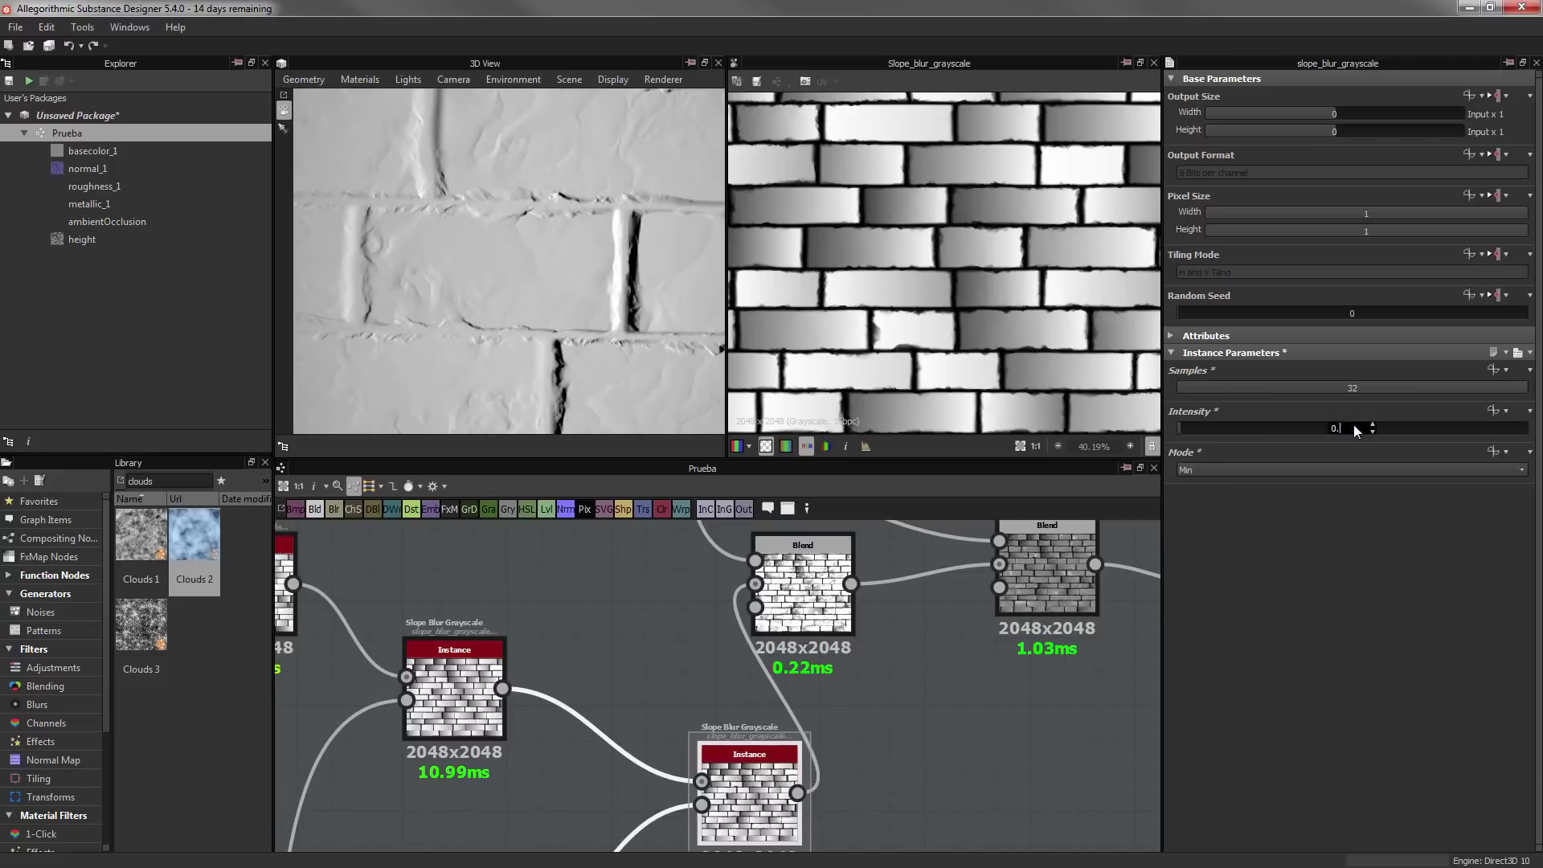
# Add a Curvature node from the Normal node via node search
pyautogui.doubleClick(826, 635)
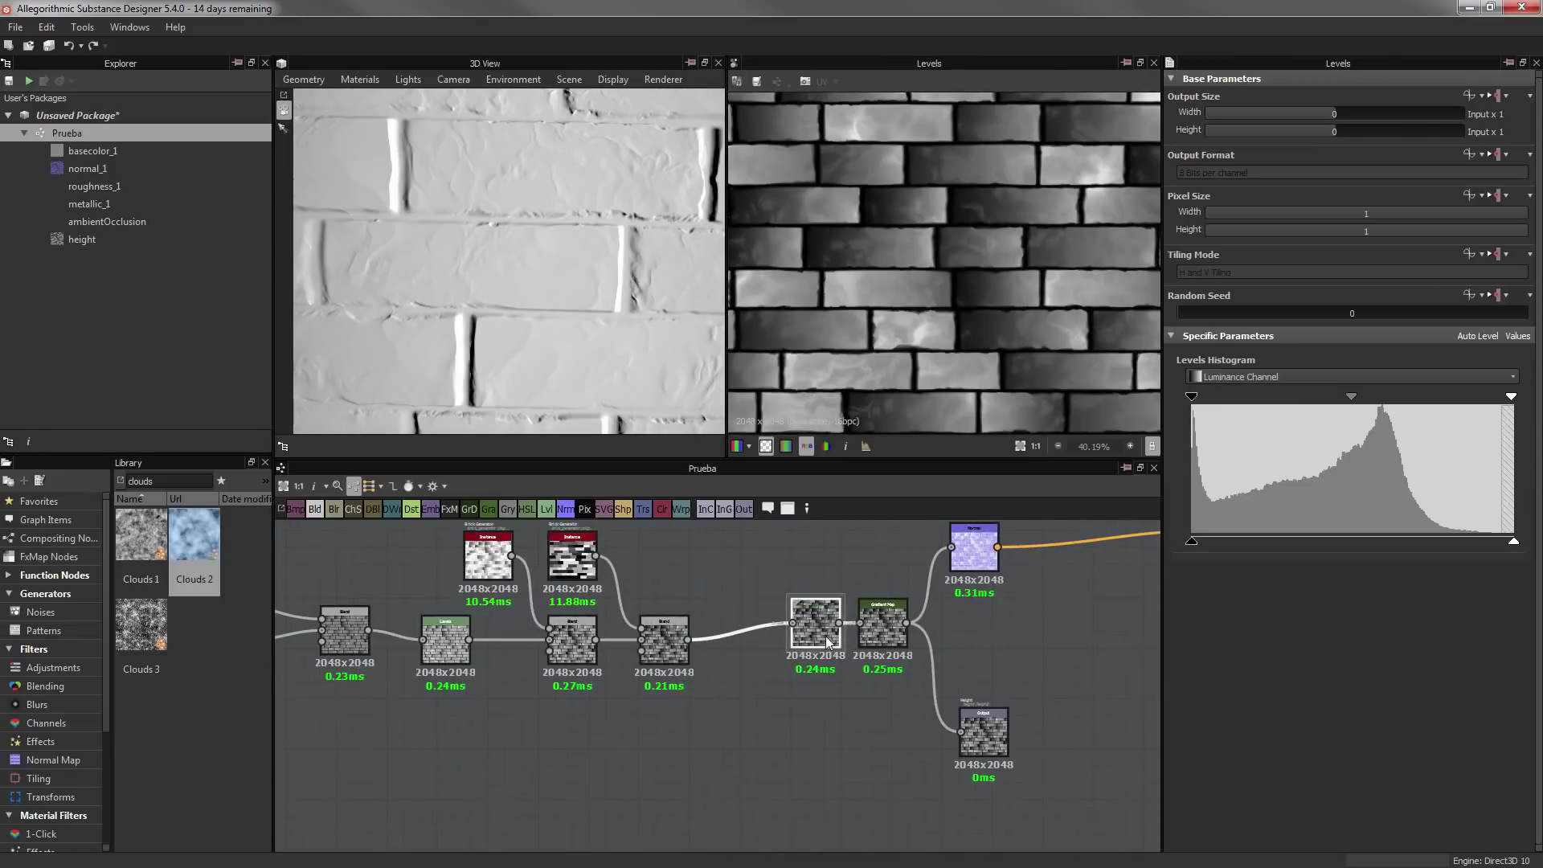
pyautogui.moveTo(823, 649); pyautogui.dragTo(675, 698, button='middle')
pyautogui.click(826, 595)
pyautogui.press('space')
pyautogui.write('curvature')
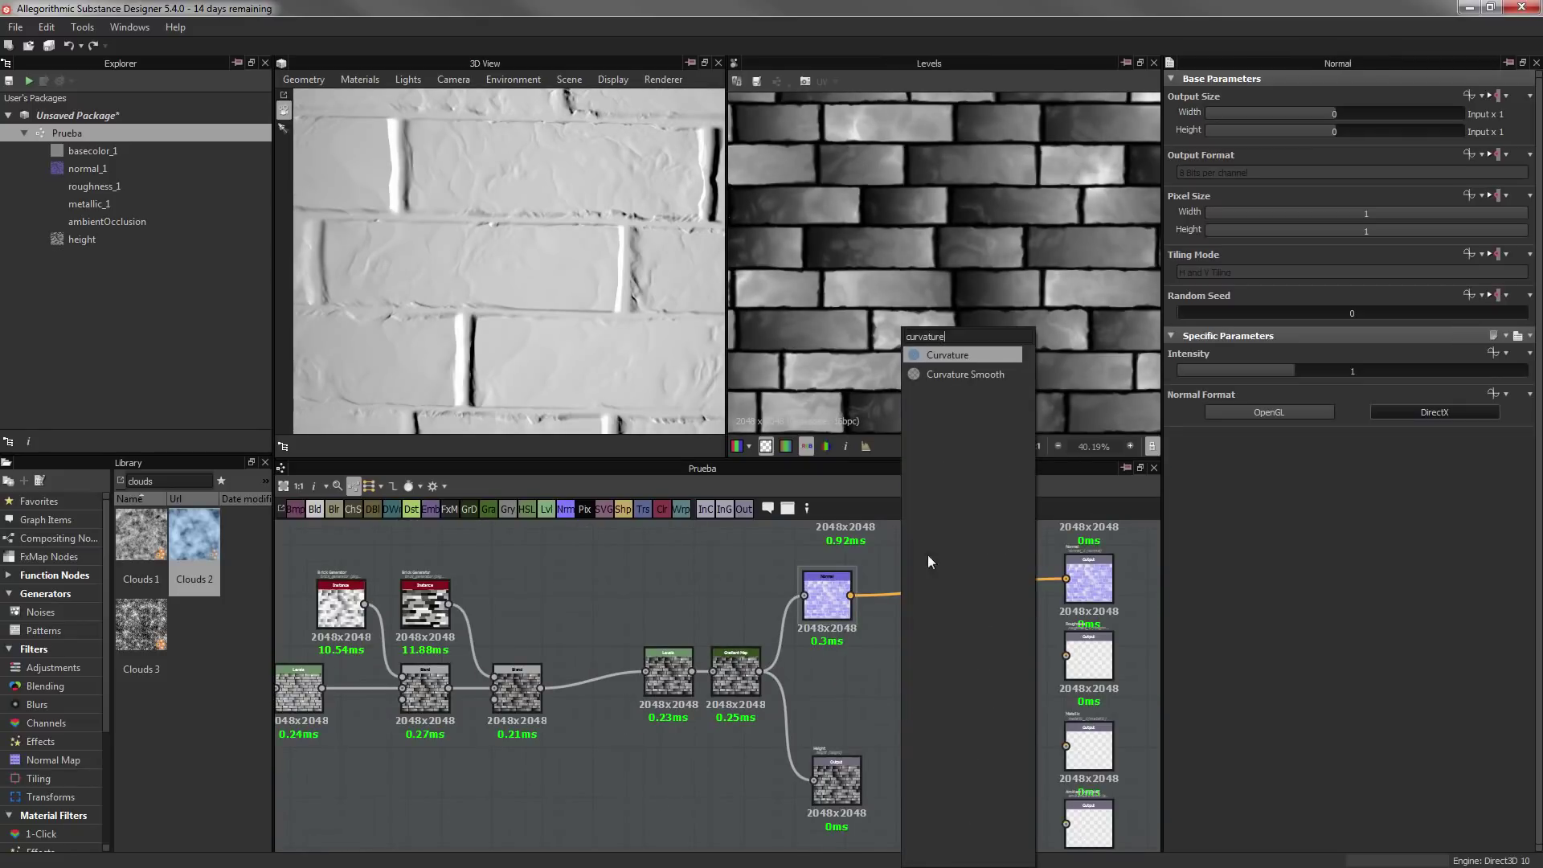
pyautogui.press('Return')
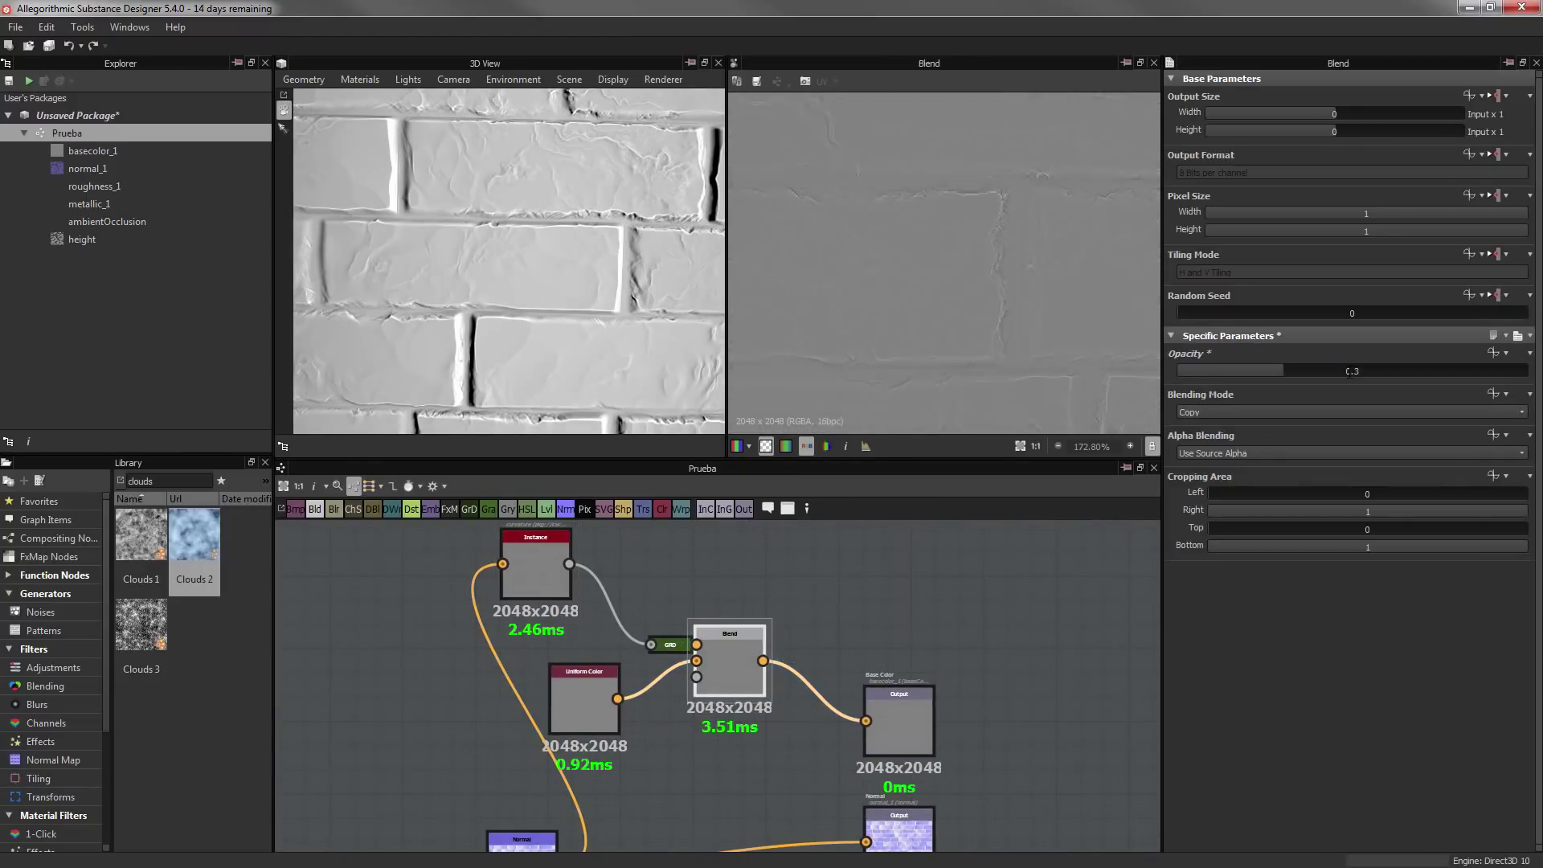
# Orbit to a brick close-up, select the normal output node, and bring up node search
pyautogui.moveTo(644, 240); pyautogui.dragTo(630, 260)
pyautogui.scroll(-2, 641, 628)
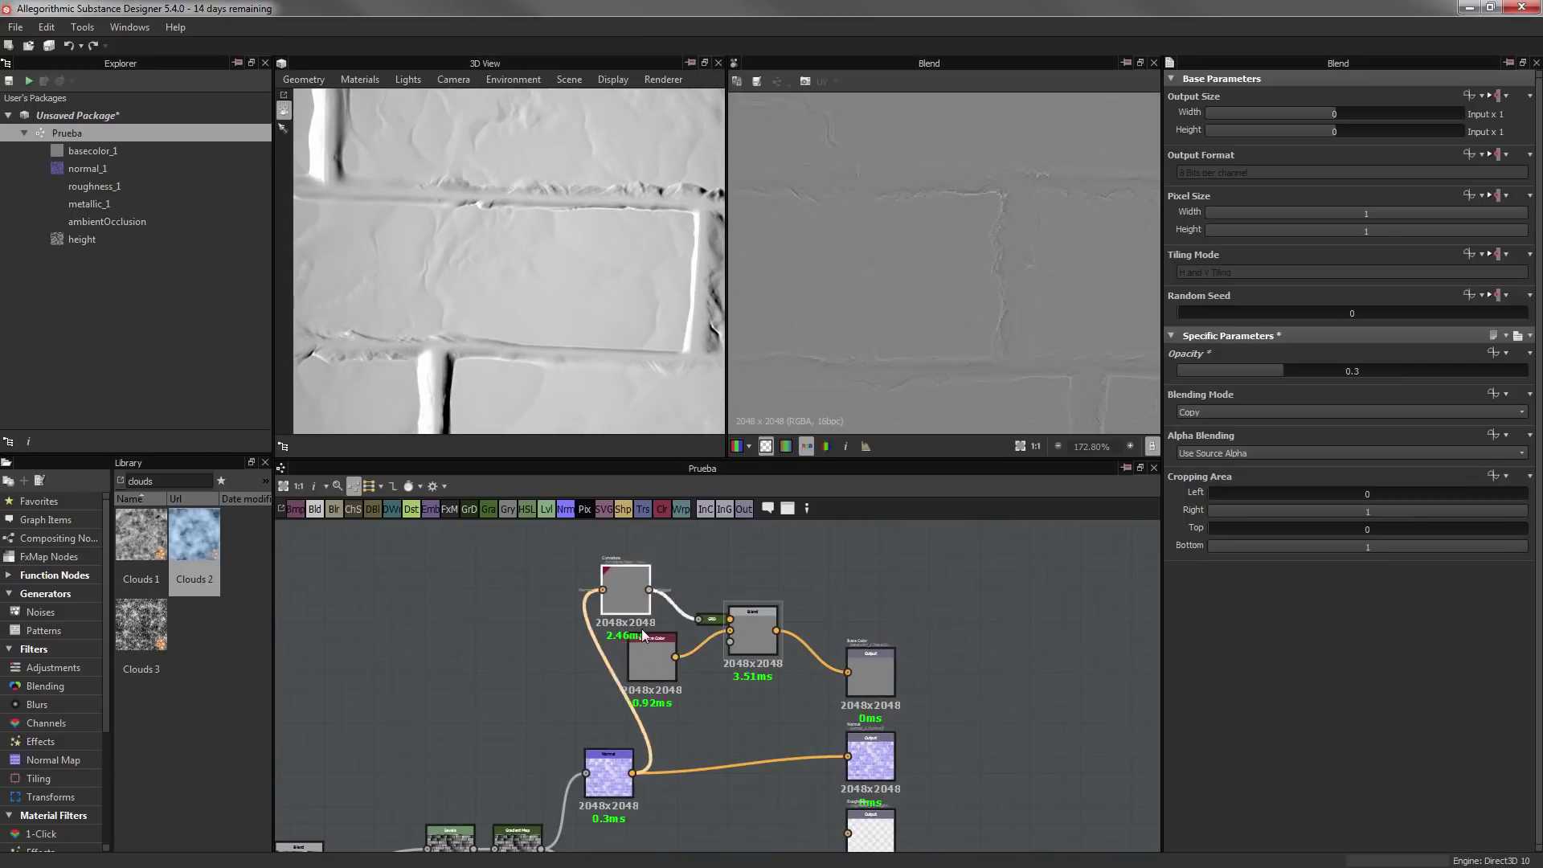
pyautogui.scroll(-3, 641, 628)
pyautogui.click(777, 600)
pyautogui.moveTo(790, 546); pyautogui.dragTo(724, 658, button='middle')
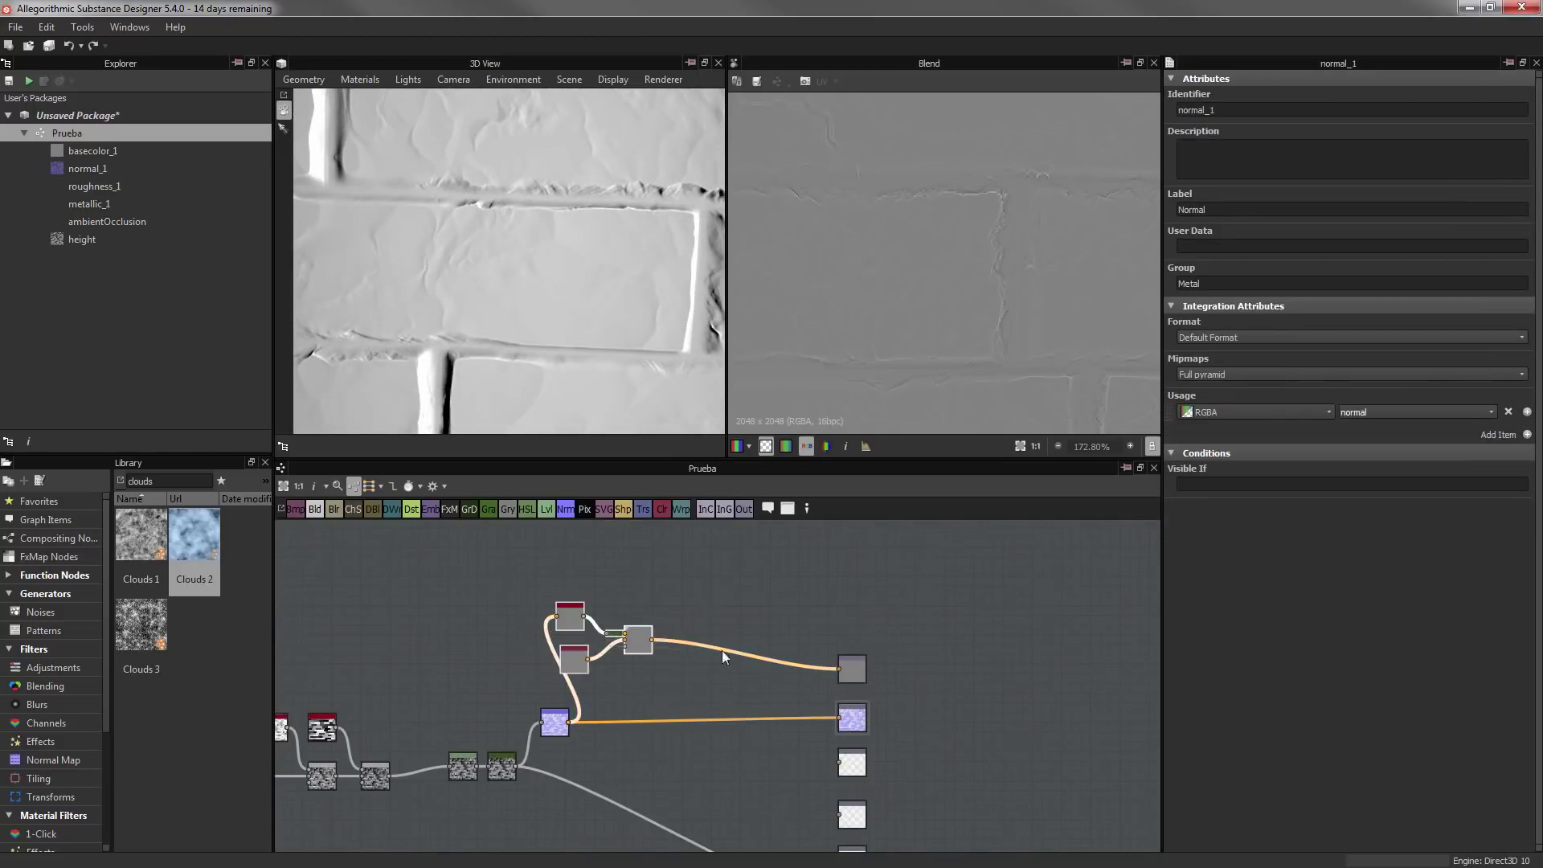
pyautogui.press('space')
# Add a second Ambient Occlusion node fed by the height source and preview its result
pyautogui.write('ambient')
pyautogui.press('Return')
pyautogui.scroll(3, 759, 705)
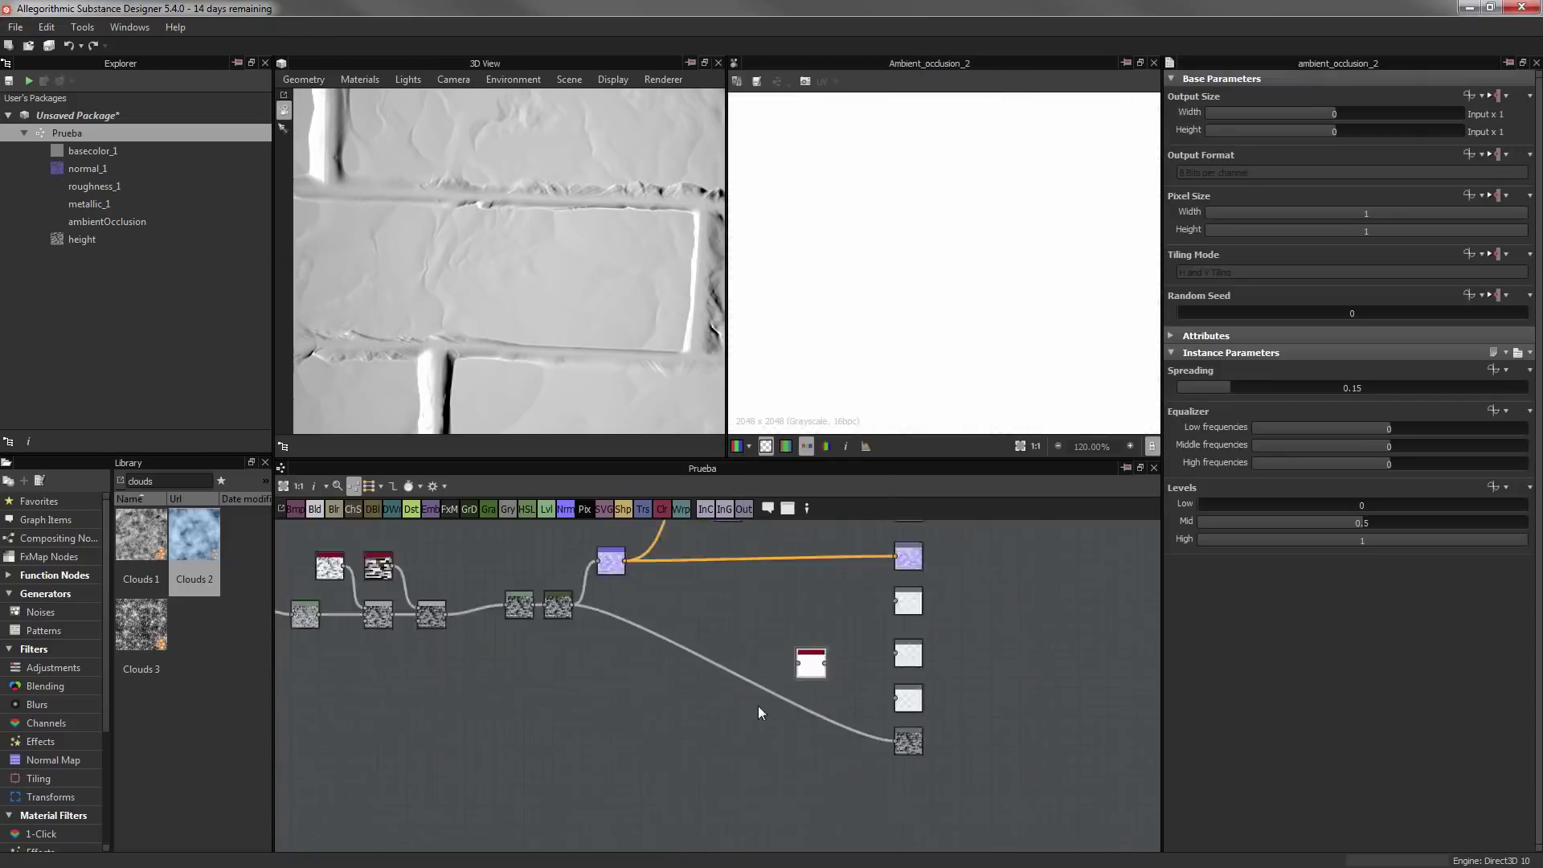
pyautogui.hotkey('ctrl', 'd')
pyautogui.moveTo(848, 729); pyautogui.dragTo(799, 668, button='middle')
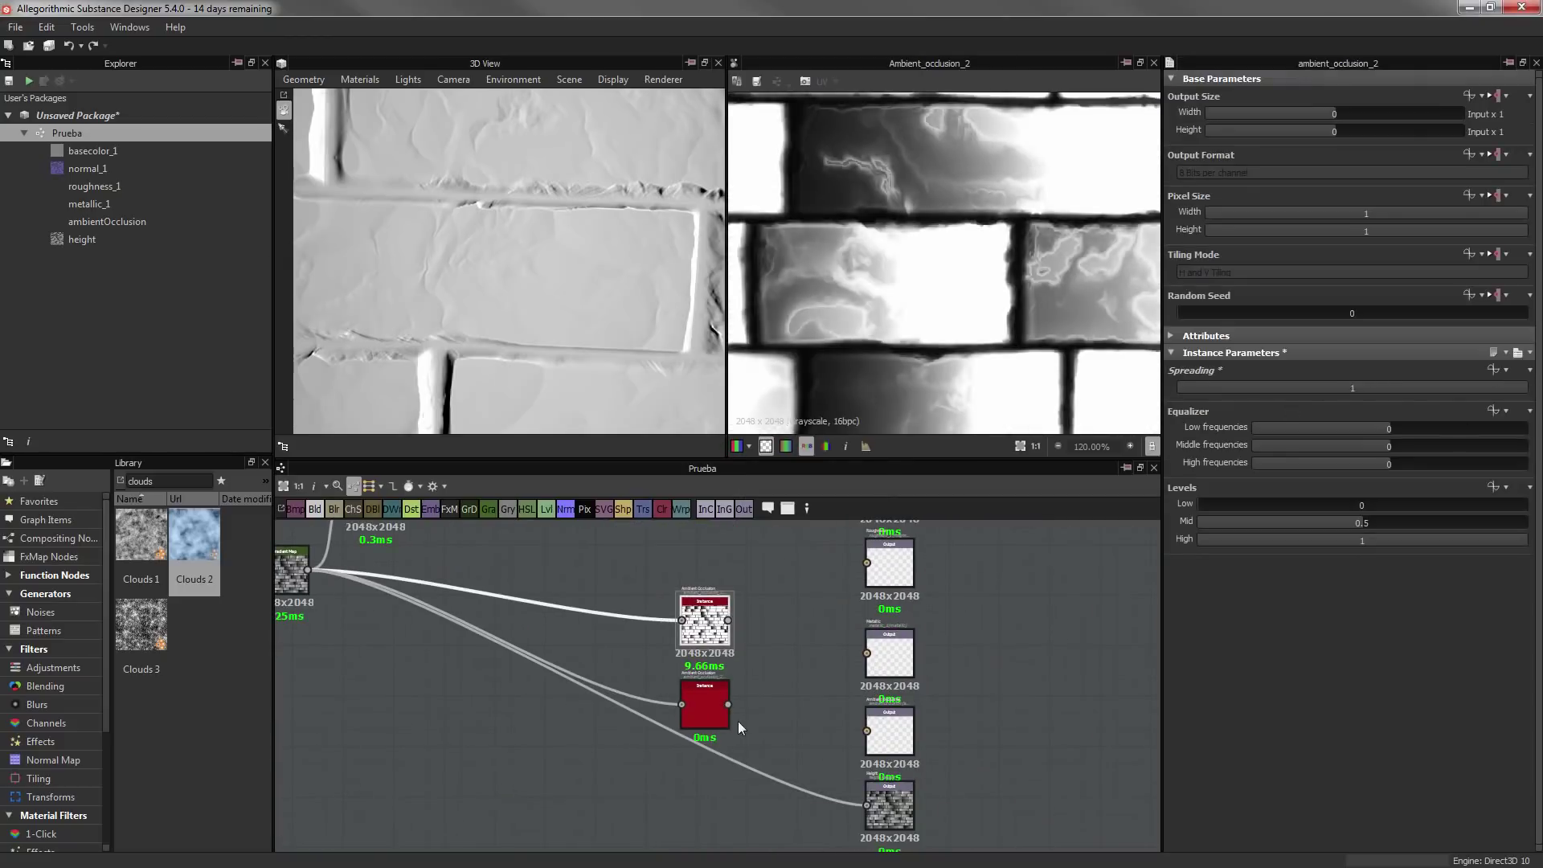
pyautogui.doubleClick(704, 707)
pyautogui.scroll(2, 707, 727)
# Set the second AO's spreading to 0.01 and wire it into the ambientOcclusion output
pyautogui.moveTo(1230, 388); pyautogui.dragTo(1180, 398)
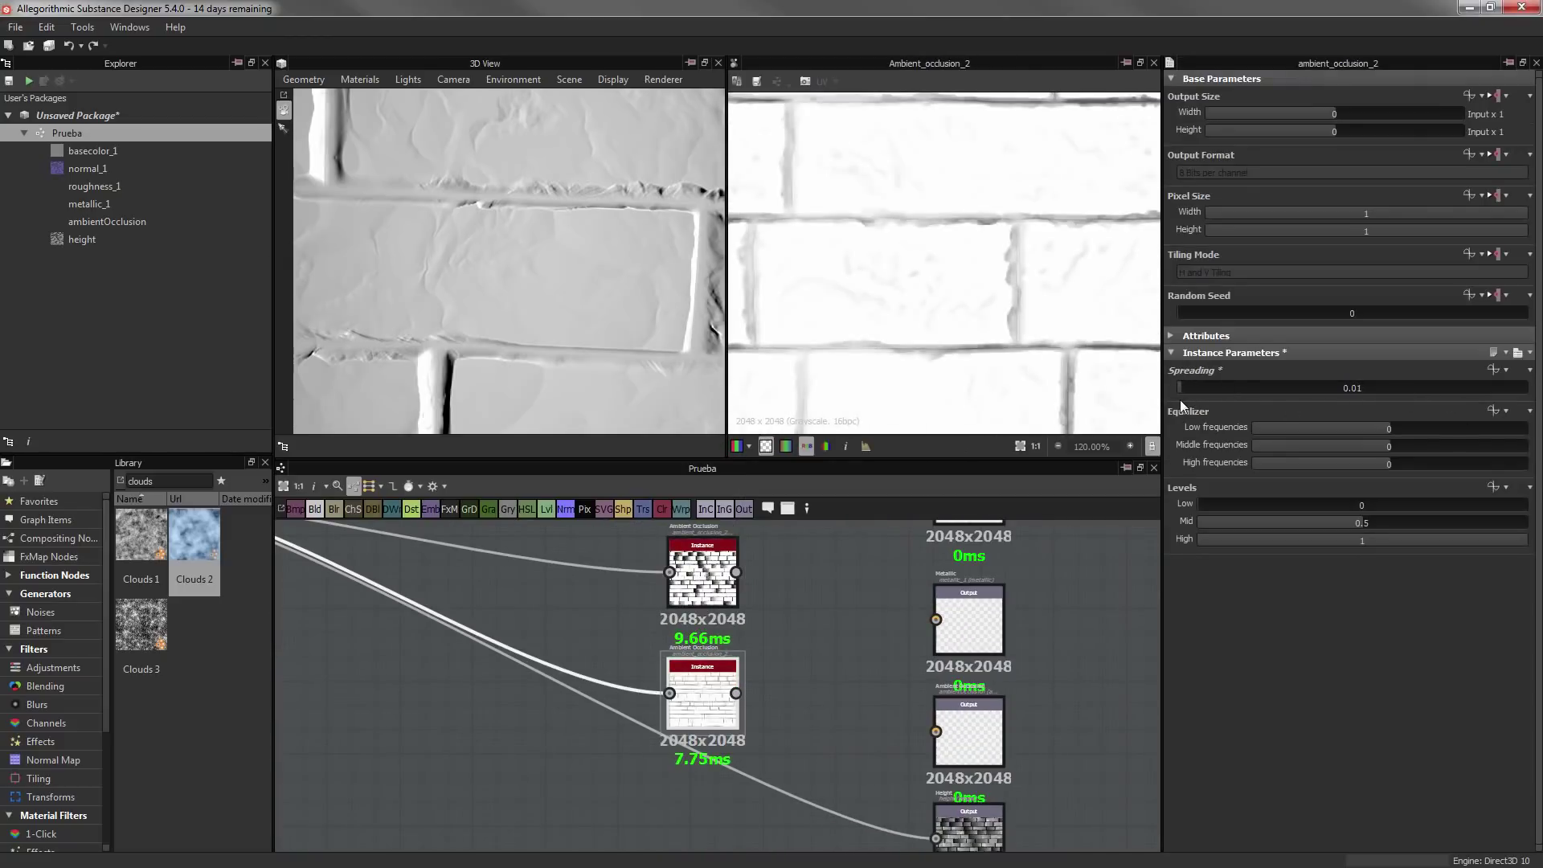
pyautogui.scroll(-3, 918, 287)
pyautogui.scroll(3, 1037, 221)
pyautogui.scroll(2, 1036, 221)
pyautogui.moveTo(1356, 388); pyautogui.dragTo(1323, 445)
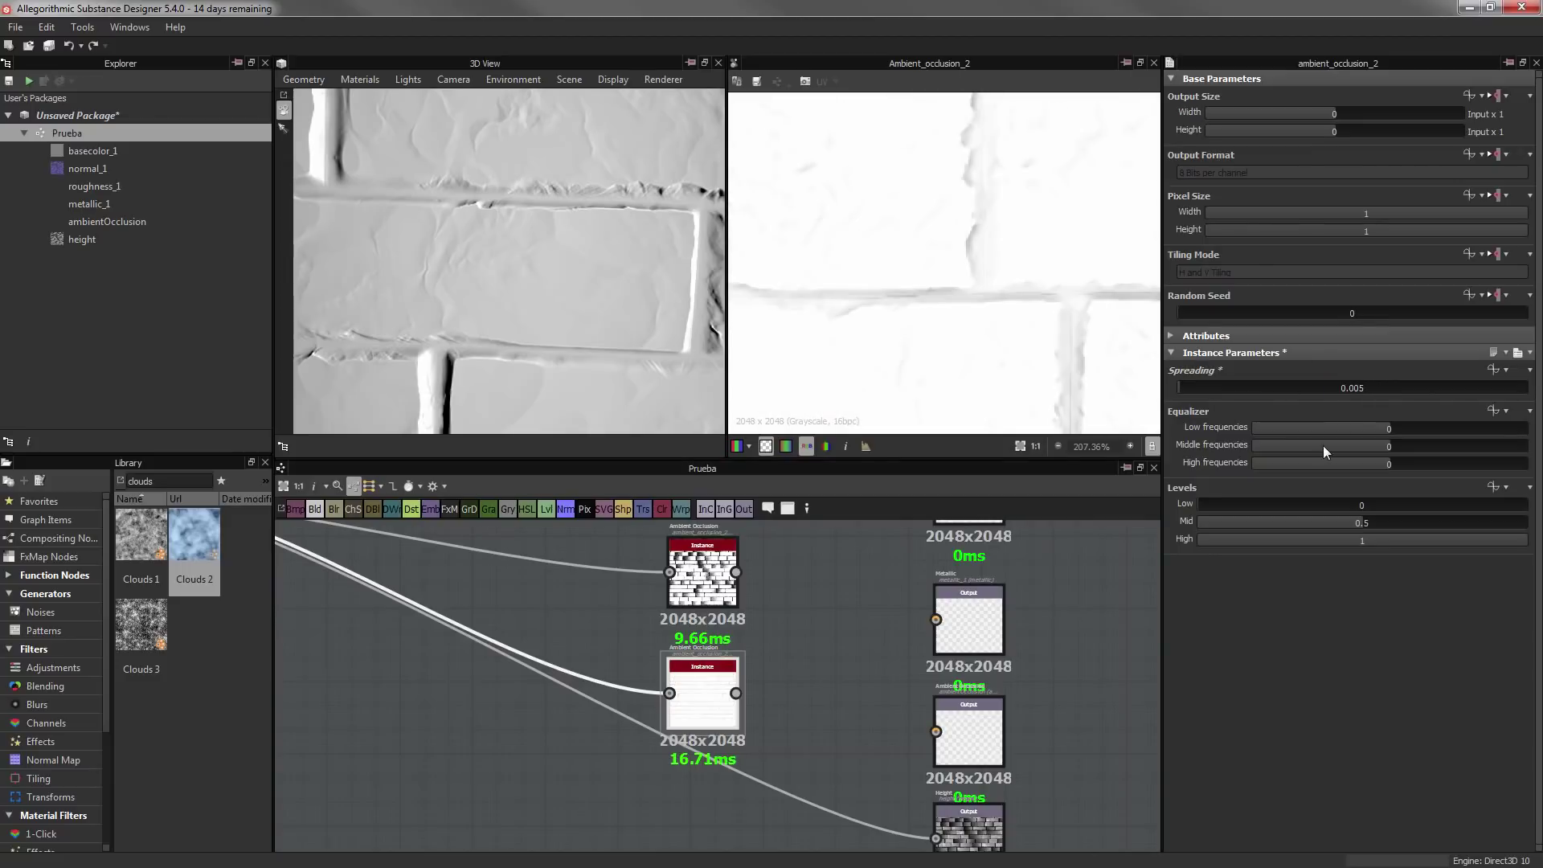
pyautogui.moveTo(1363, 393); pyautogui.dragTo(1347, 439)
pyautogui.moveTo(735, 693); pyautogui.dragTo(936, 731)
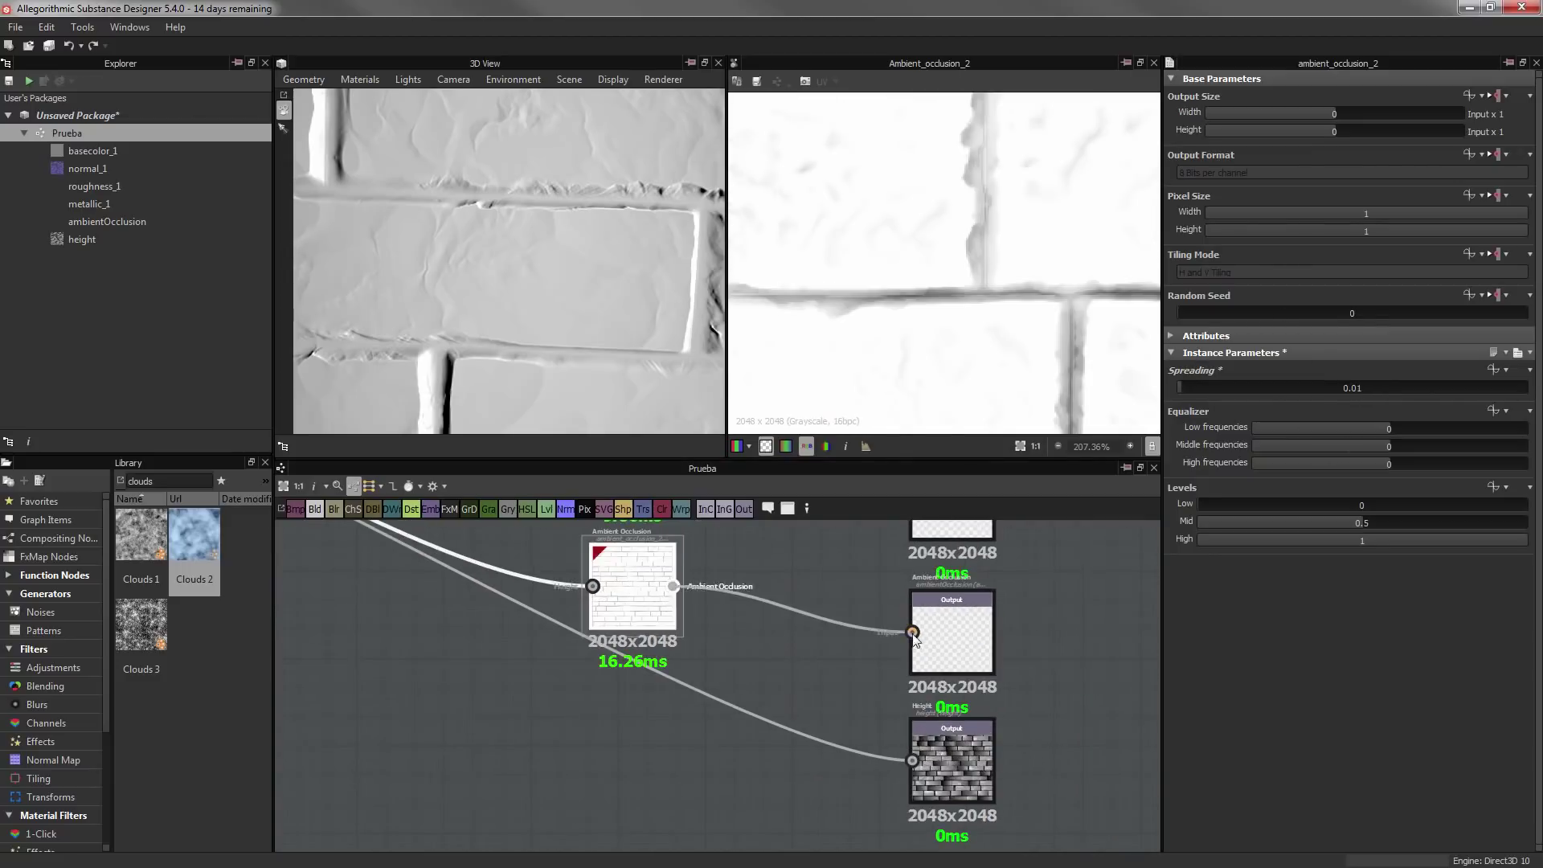
pyautogui.moveTo(756, 705); pyautogui.dragTo(851, 729)
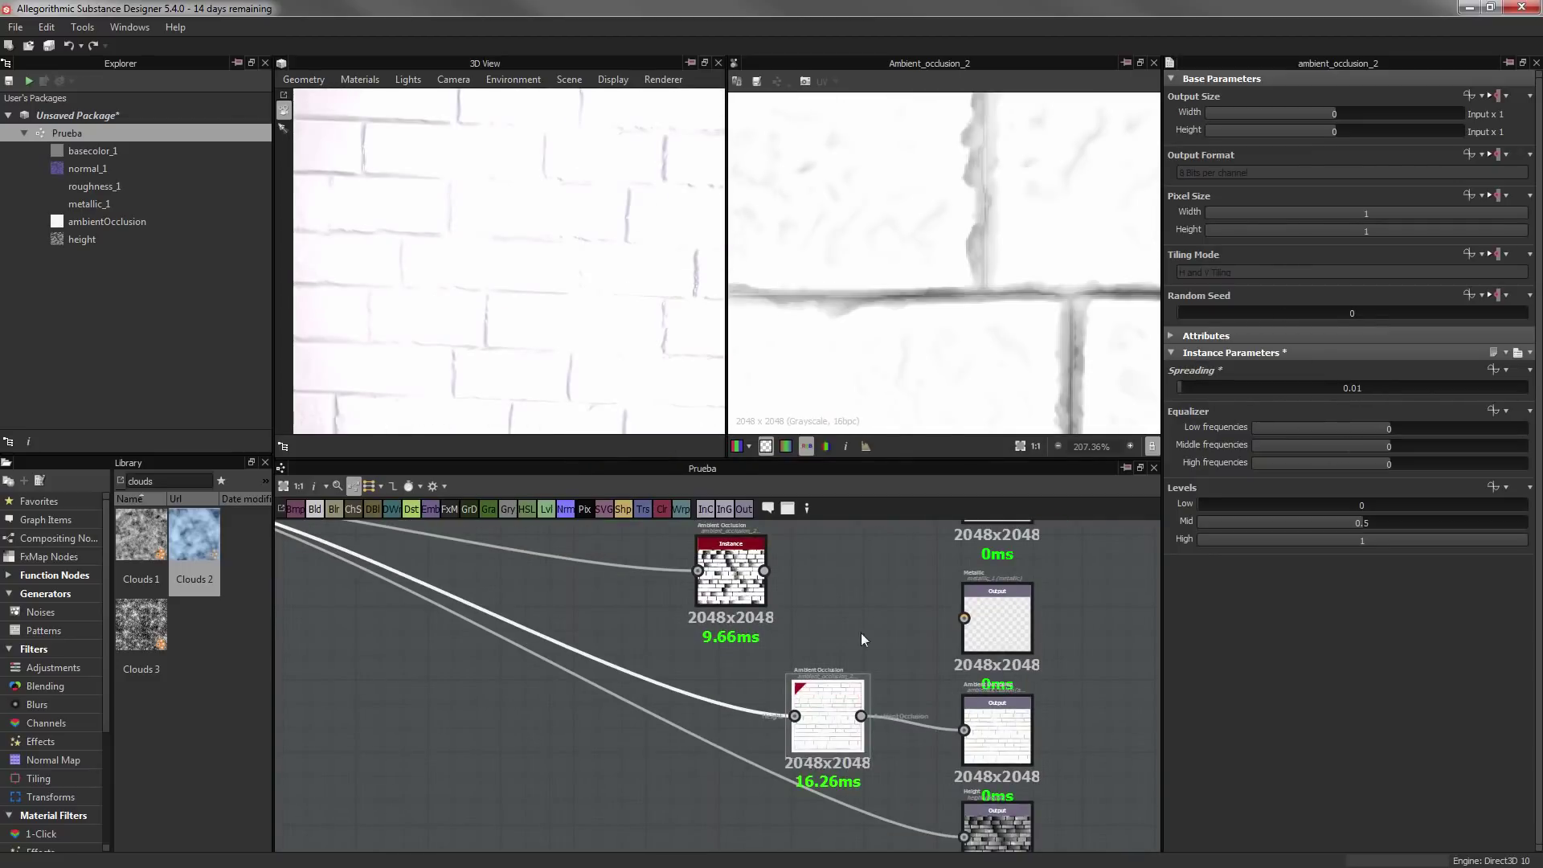
# Orbit the shaded 3D preview to inspect the bricks, then deselect all nodes
pyautogui.scroll(2, 860, 633)
pyautogui.moveTo(577, 258)
pyautogui.mouseDown()
pyautogui.moveTo(533, 247)
pyautogui.moveTo(521, 338)
pyautogui.mouseUp()
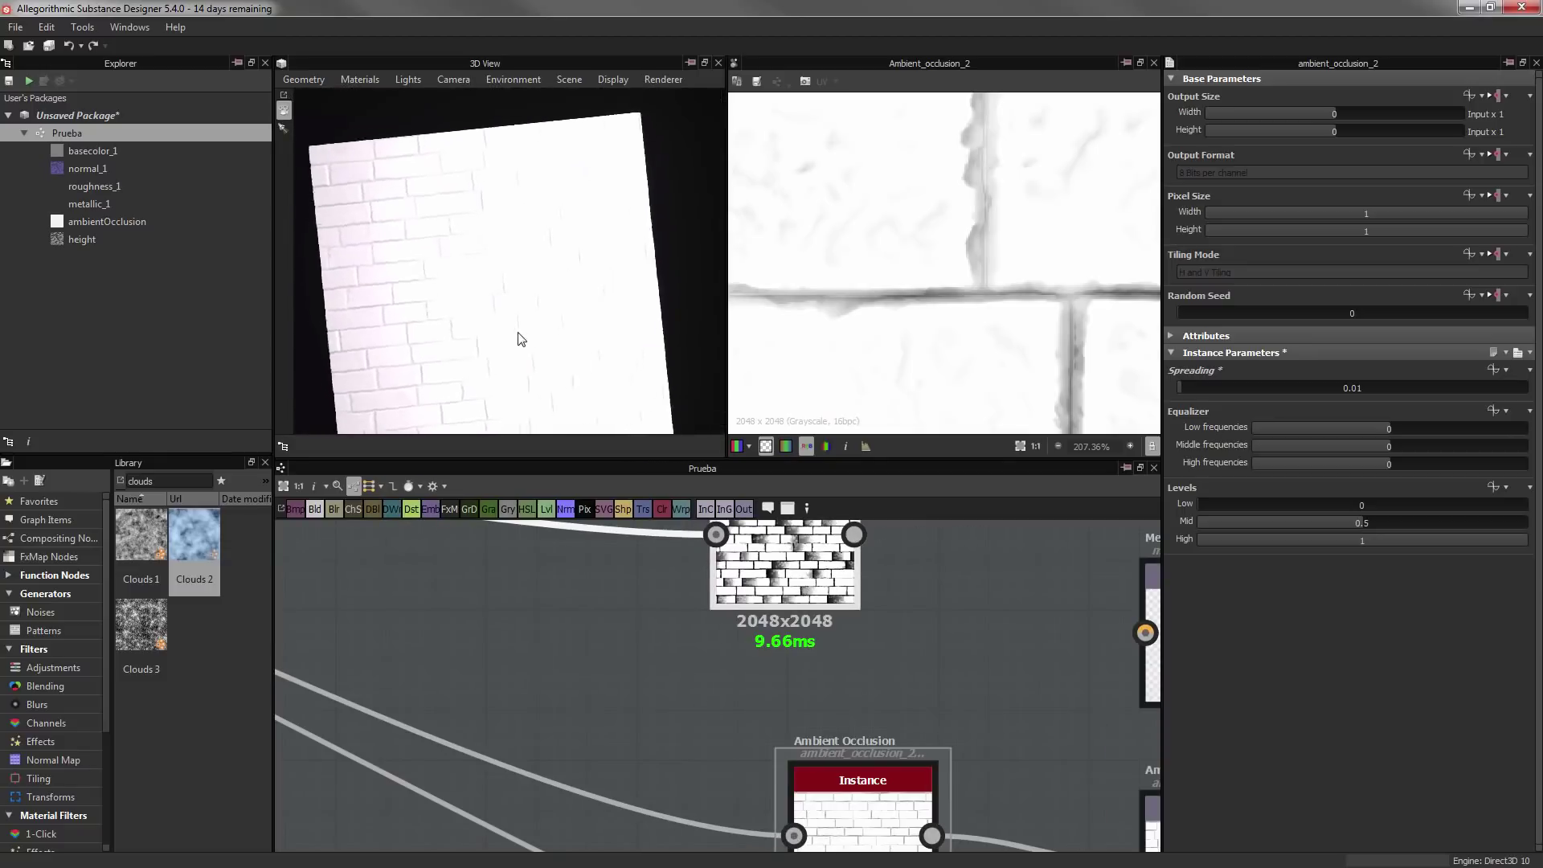
pyautogui.click(561, 351)
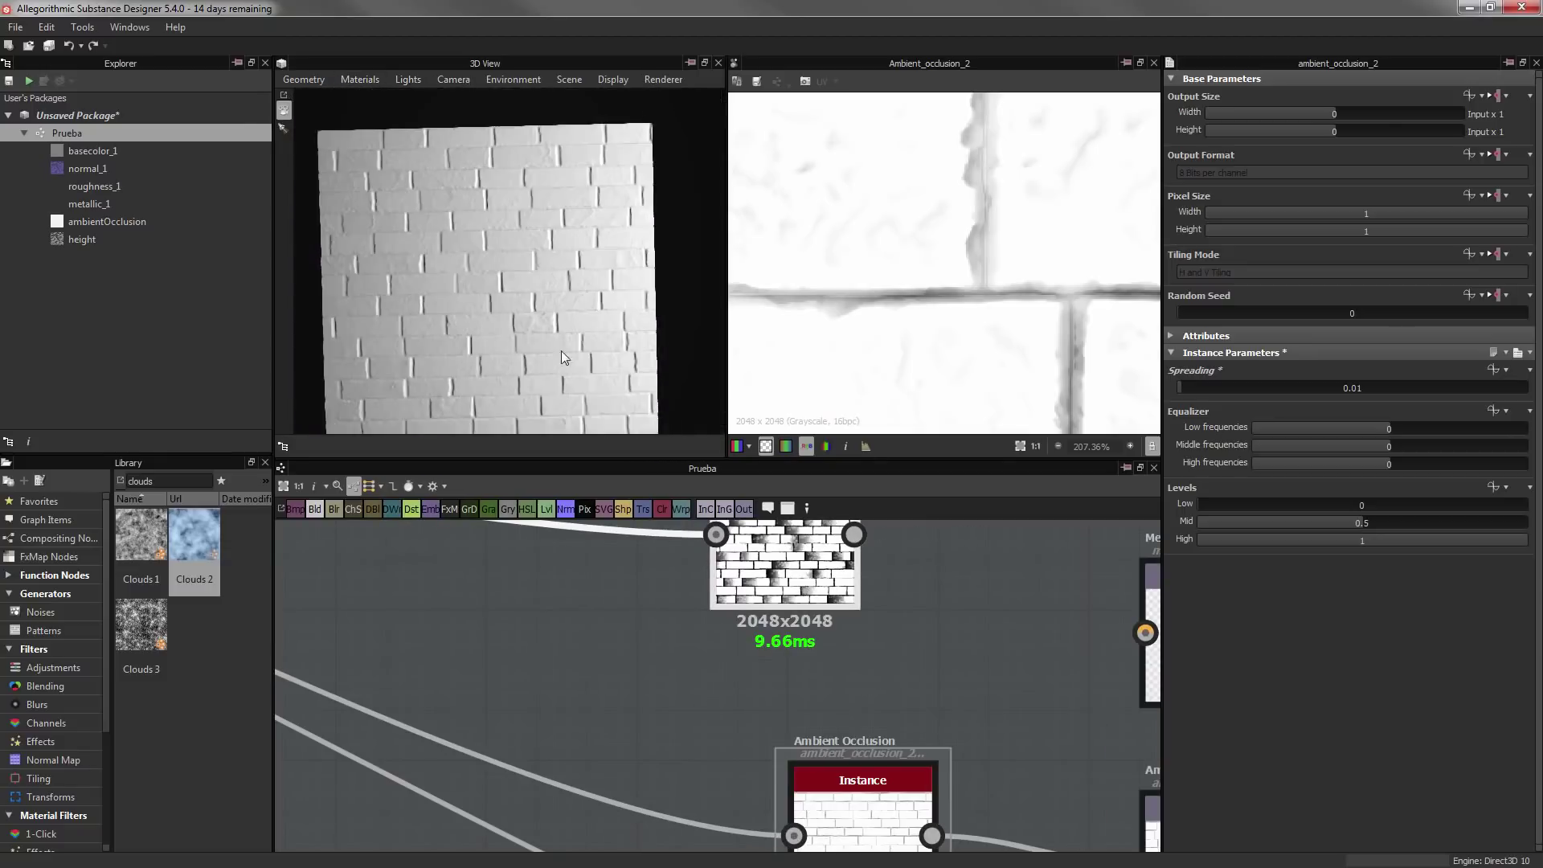
pyautogui.moveTo(561, 350); pyautogui.dragTo(558, 336)
pyautogui.scroll(3, 585, 252)
pyautogui.scroll(2, 654, 273)
pyautogui.moveTo(655, 280)
pyautogui.mouseDown()
pyautogui.moveTo(561, 230)
pyautogui.moveTo(640, 320)
pyautogui.mouseUp()
pyautogui.scroll(-5, 692, 683)
pyautogui.click(710, 849)
pyautogui.scroll(-2, 844, 694)
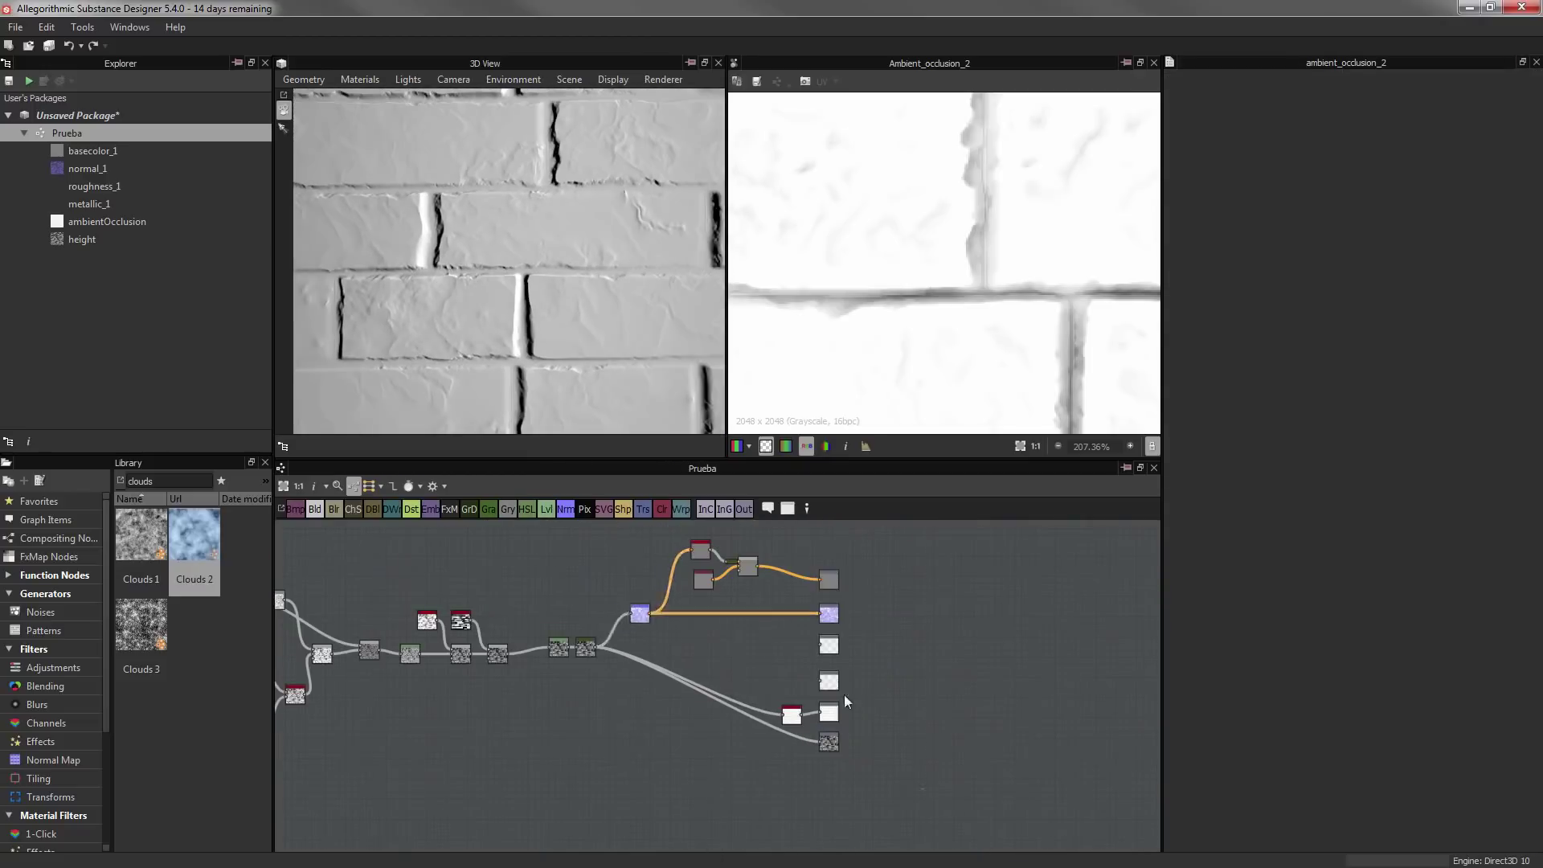
pyautogui.scroll(2, 527, 586)
pyautogui.scroll(-3, 831, 667)
pyautogui.scroll(6, 836, 672)
# Drop BnW Spots 3 and Clouds 2 noises from the Library beside the brick Blend
pyautogui.moveTo(664, 652); pyautogui.dragTo(537, 763, button='middle')
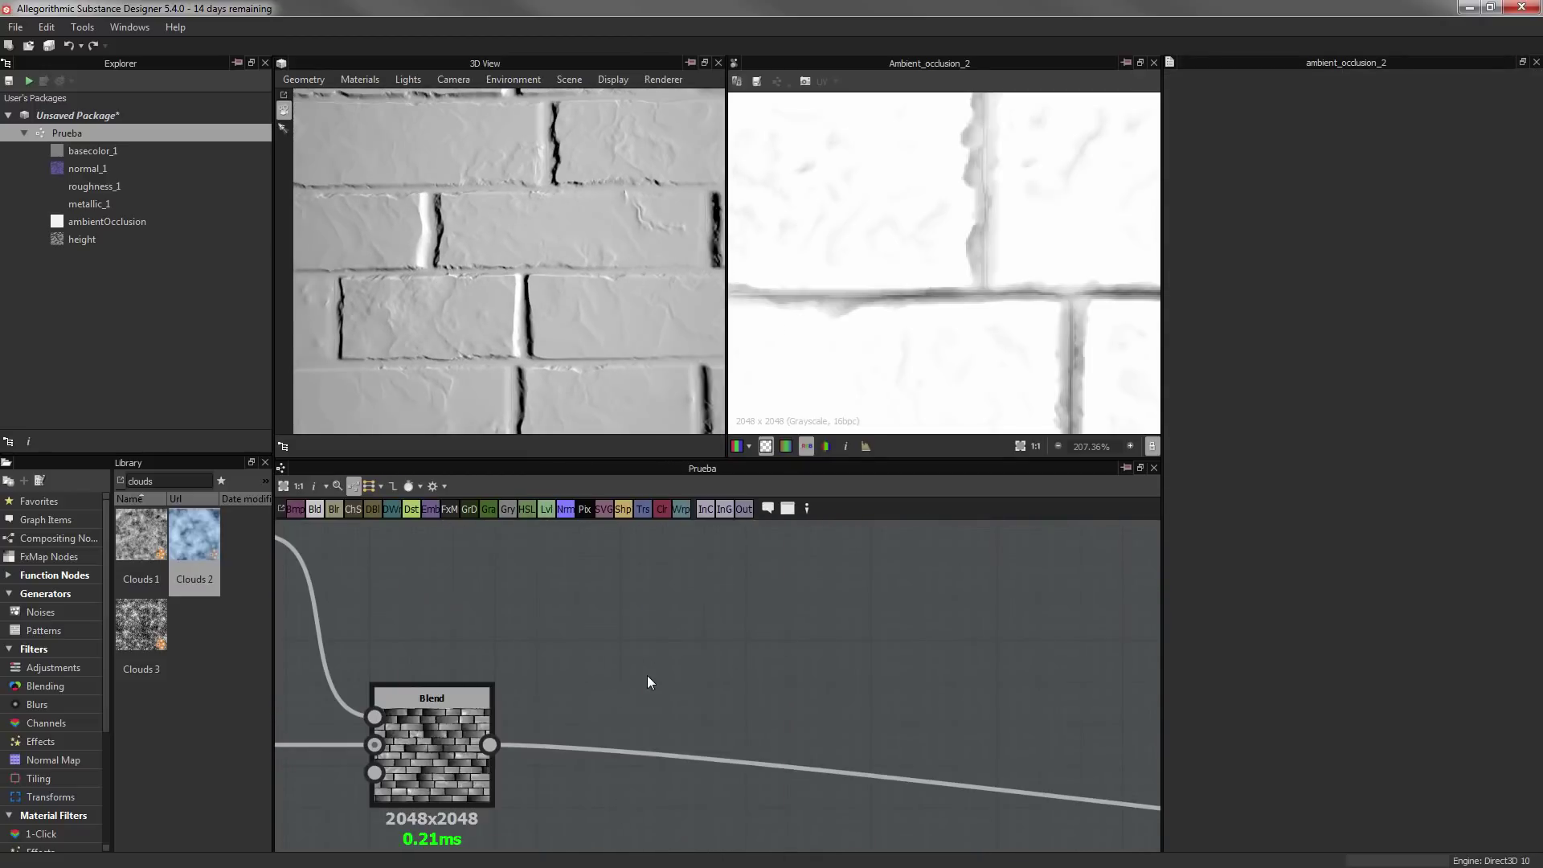
pyautogui.moveTo(193, 625); pyautogui.dragTo(683, 618)
pyautogui.doubleClick(165, 480)
pyautogui.write('clouds')
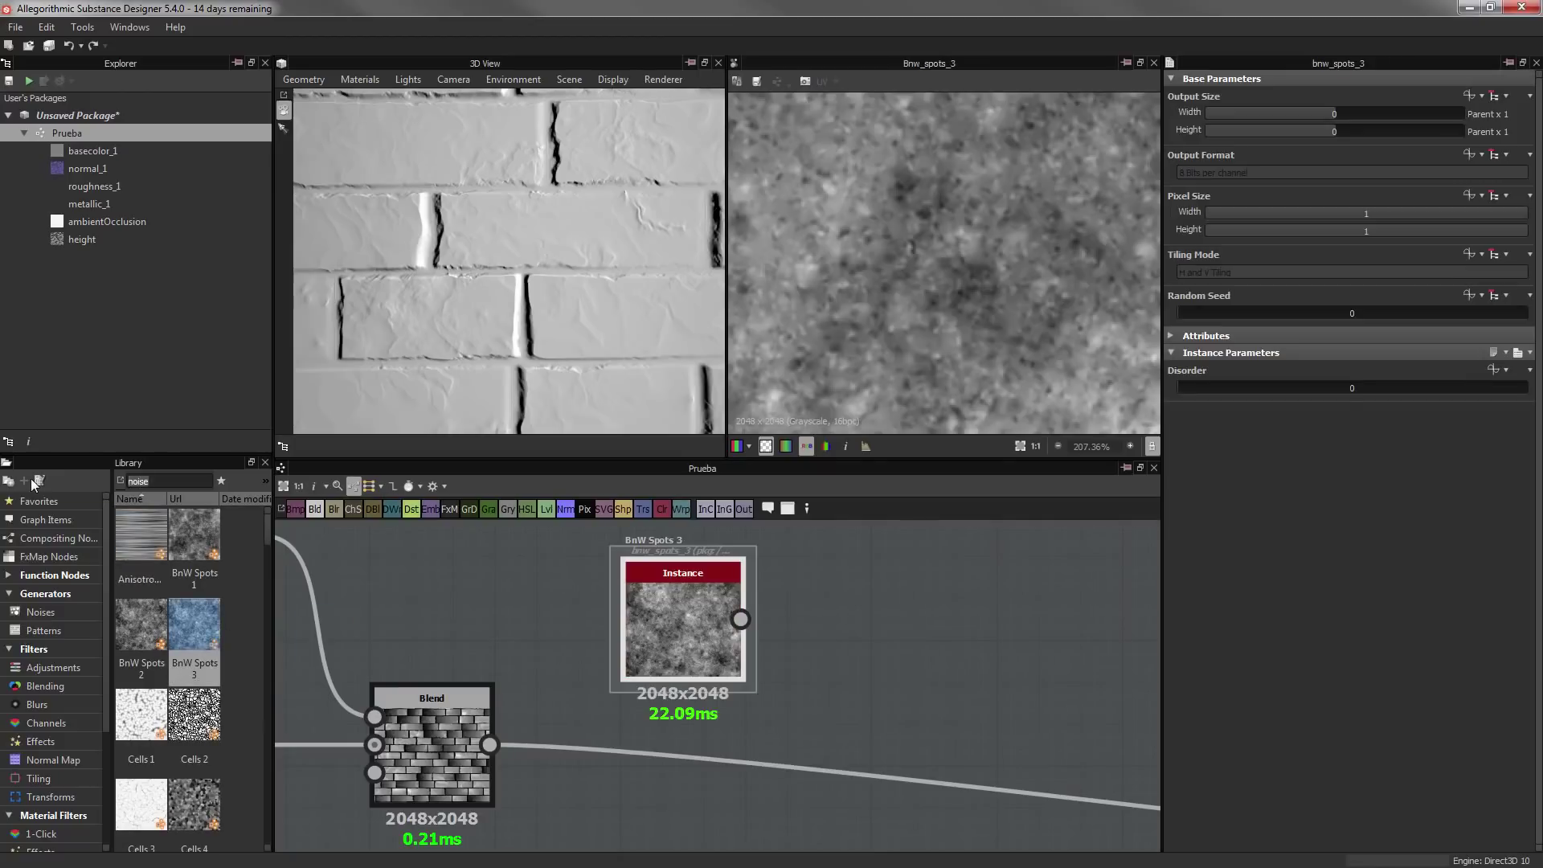
pyautogui.moveTo(194, 535); pyautogui.dragTo(851, 659)
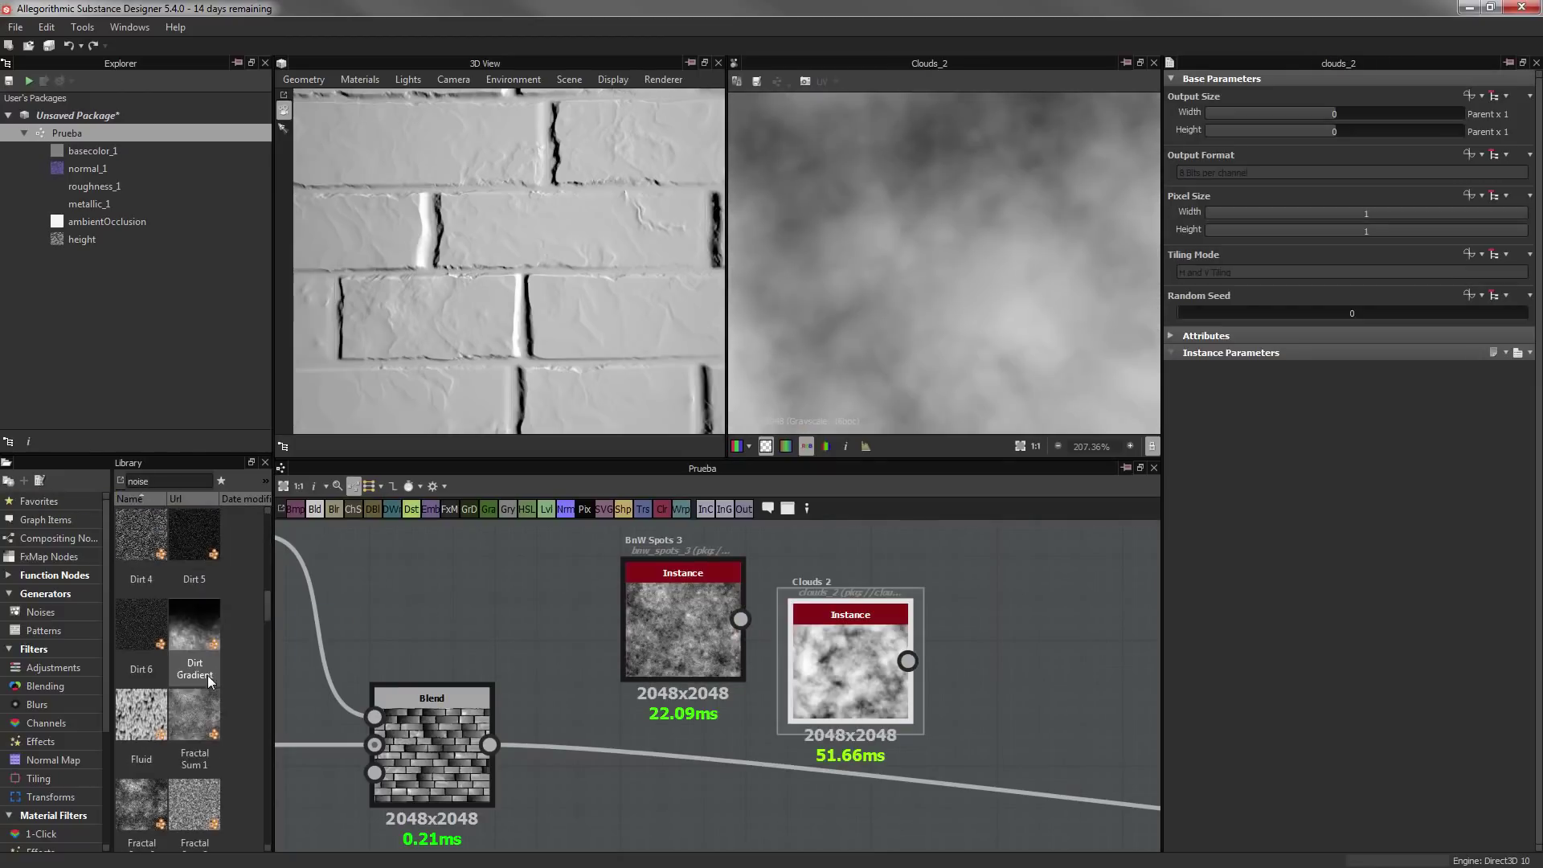
# Add a Fractal Sum Base noise and place BnW Spots 3 above the brick chain
pyautogui.scroll(-4, 210, 682)
pyautogui.moveTo(195, 635); pyautogui.dragTo(504, 646)
pyautogui.scroll(-2, 504, 646)
pyautogui.moveTo(563, 643); pyautogui.dragTo(671, 662, button='middle')
pyautogui.scroll(-2, 589, 229)
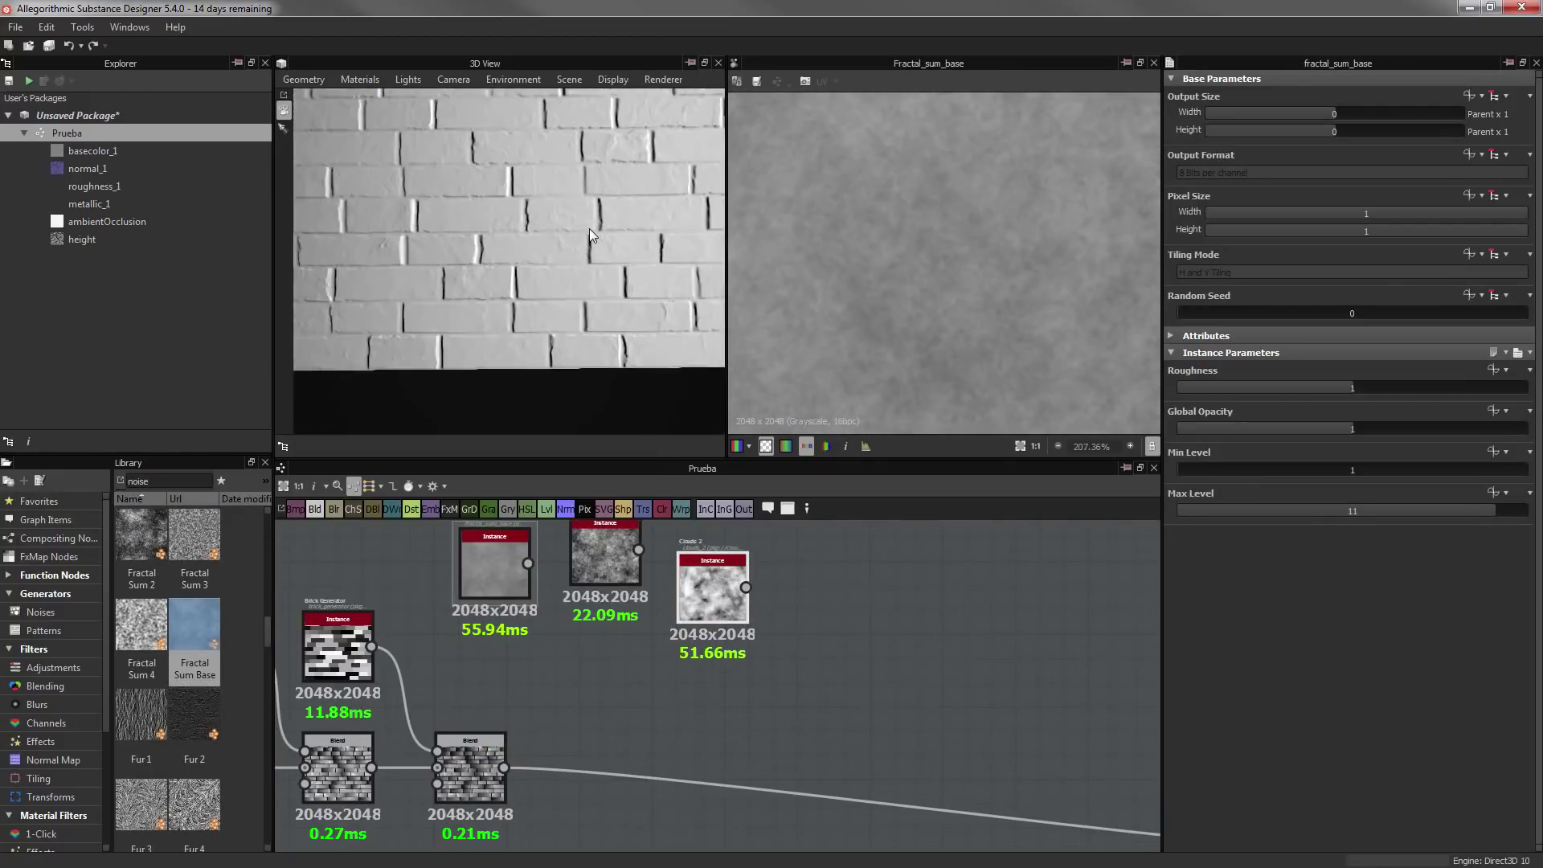
pyautogui.scroll(3, 590, 233)
pyautogui.moveTo(859, 734); pyautogui.dragTo(922, 741, button='middle')
pyautogui.click(535, 771)
# Add a new Blend fed by BnW Spots 3 and set its mode to Overlay
pyautogui.click(314, 508)
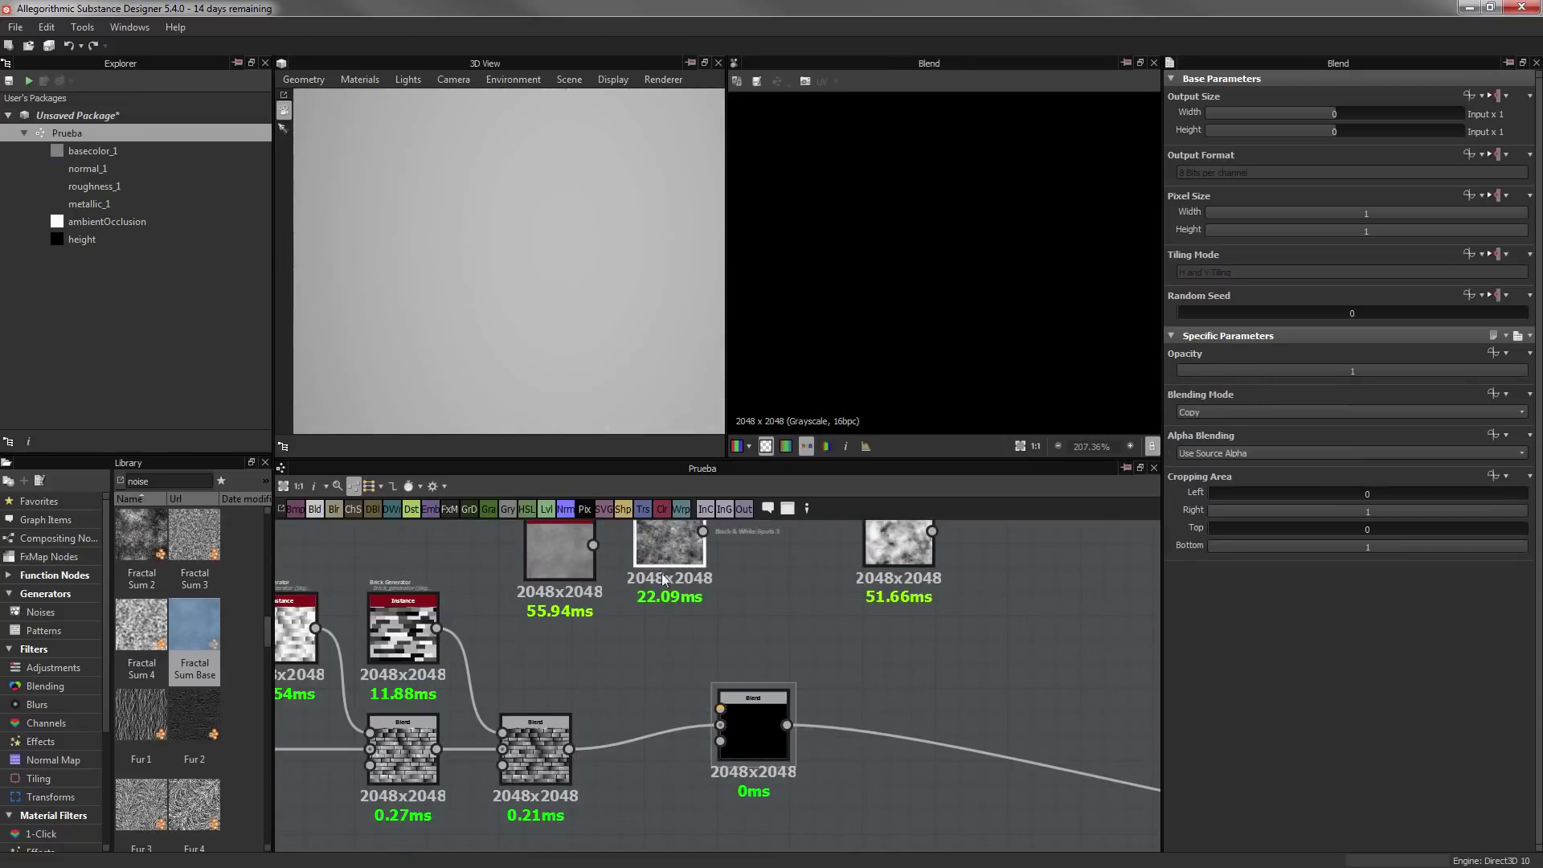
pyautogui.moveTo(703, 555)
pyautogui.mouseDown()
pyautogui.moveTo(720, 733)
pyautogui.moveTo(535, 651)
pyautogui.mouseUp()
pyautogui.click(753, 751)
pyautogui.click(1199, 411)
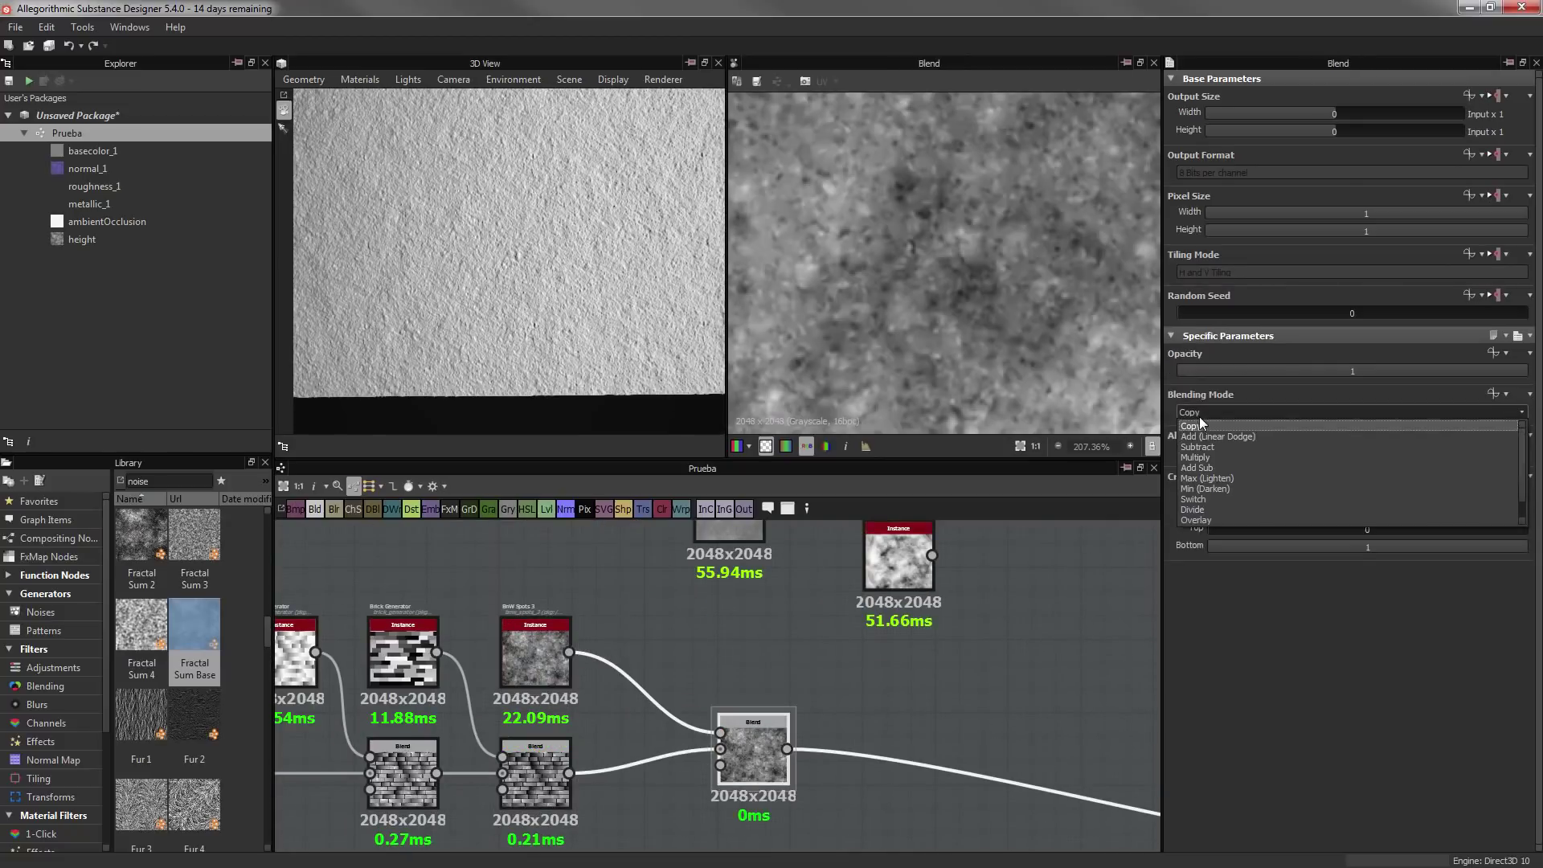
pyautogui.click(1205, 467)
pyautogui.click(1222, 412)
pyautogui.click(1221, 498)
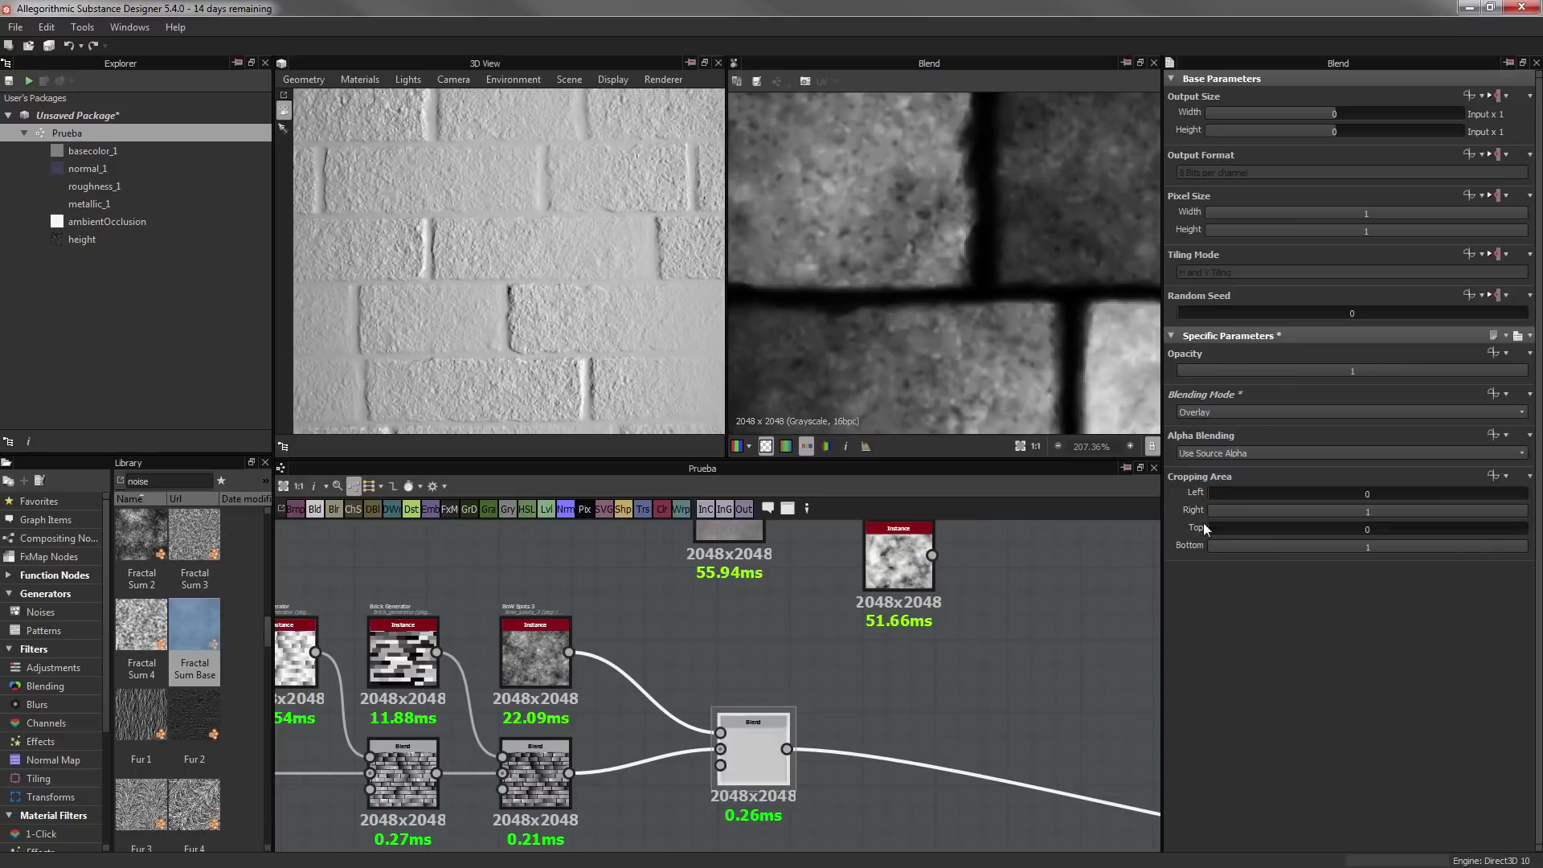
# Insert a Safe Transform Grayscale after BnW Spots 3, tiling the spots twice
pyautogui.click(528, 637)
pyautogui.rightClick(586, 596)
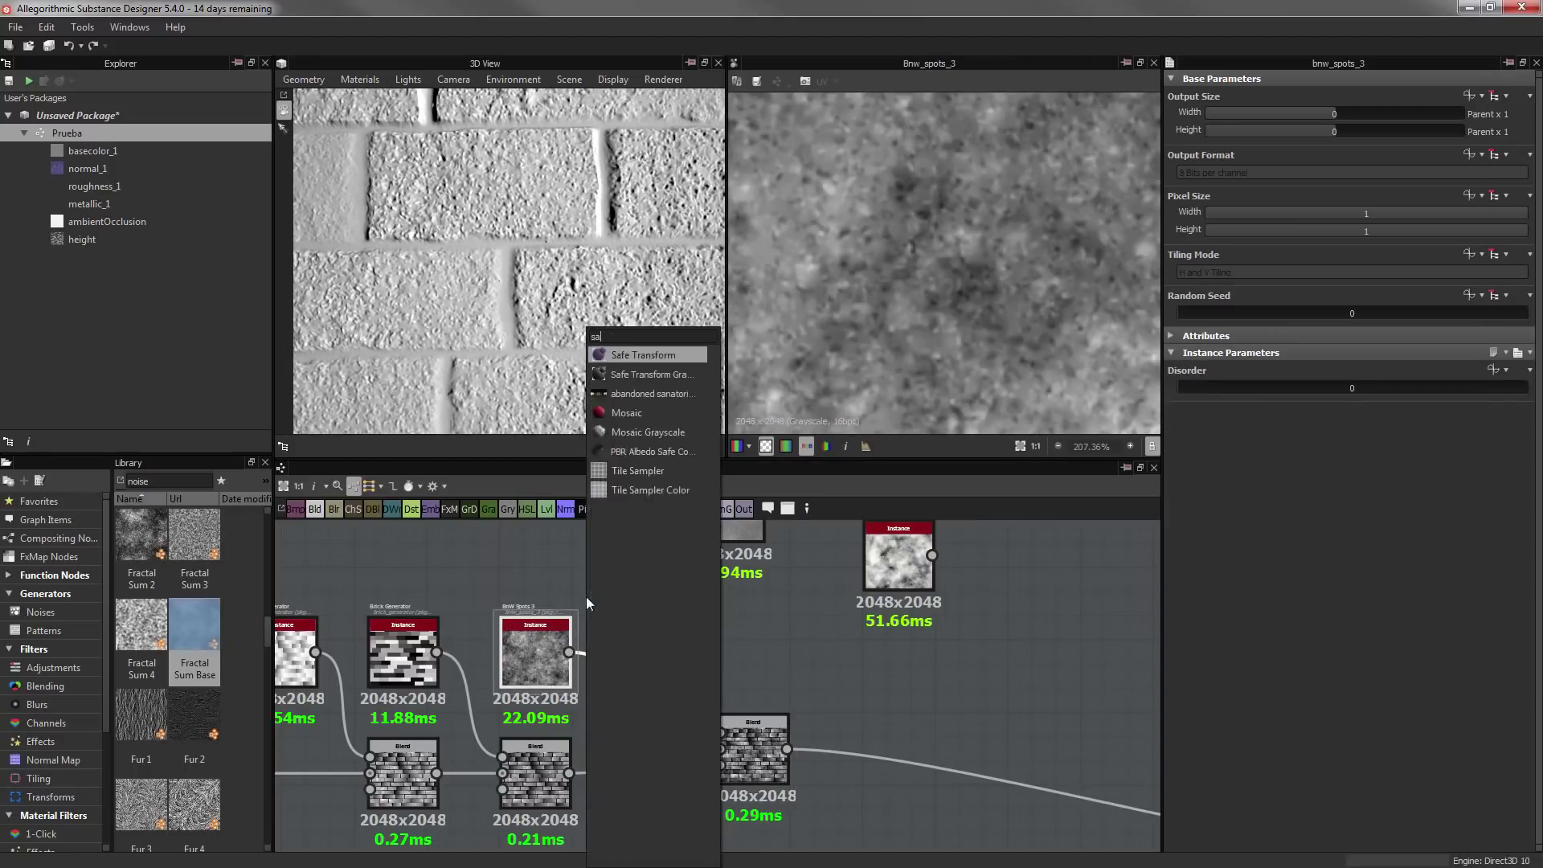
pyautogui.click(678, 393)
pyautogui.click(1284, 394)
pyautogui.moveTo(753, 751); pyautogui.dragTo(777, 772)
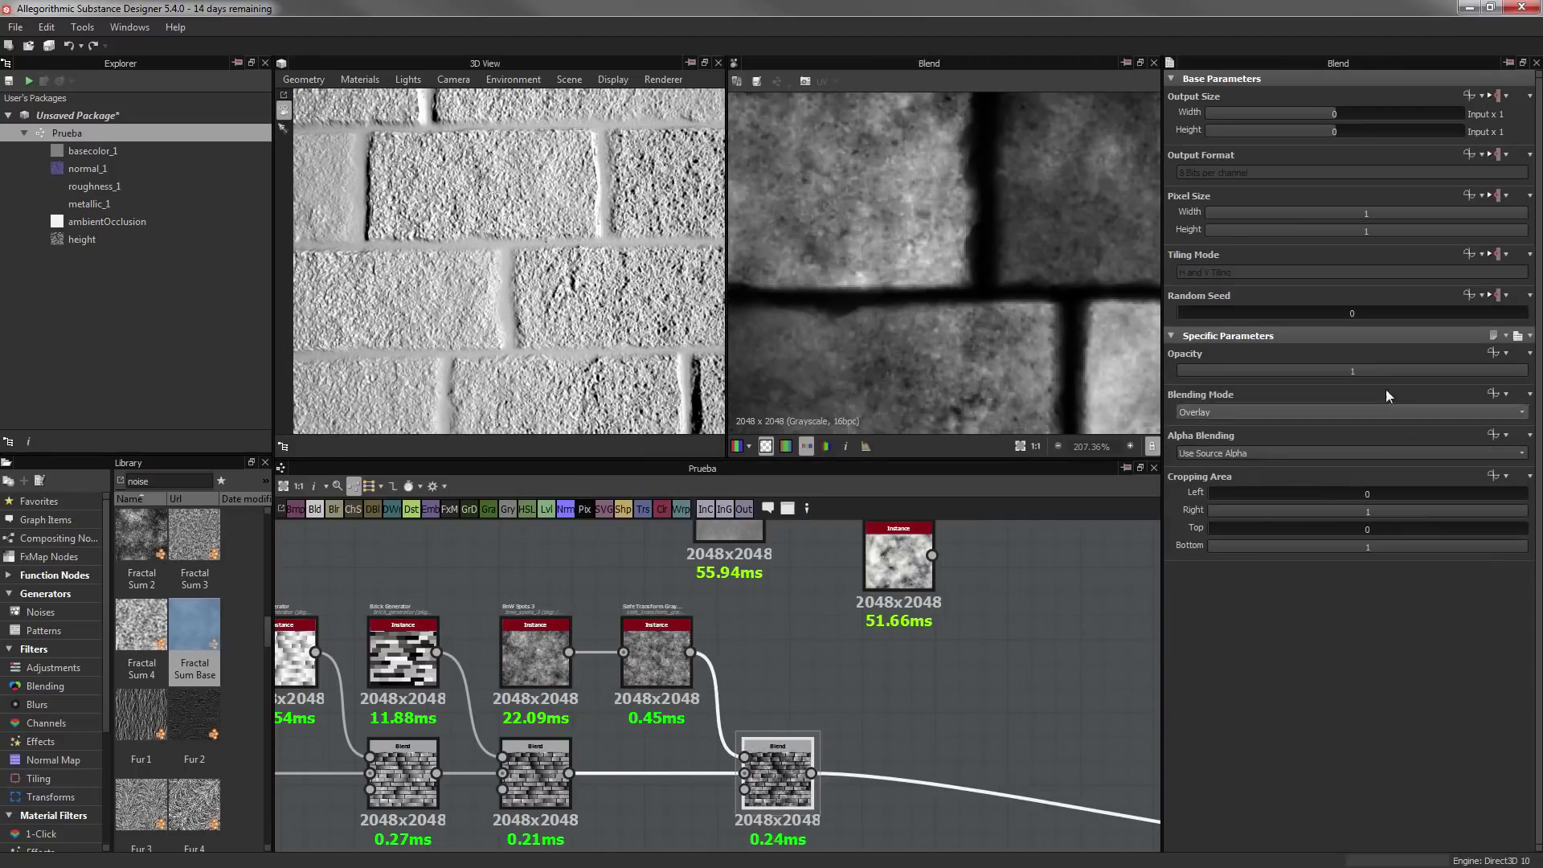
# Set the Overlay Blend opacity to 0.2 and check the dirt in the 3D preview
pyautogui.scroll(3, 453, 312)
pyautogui.moveTo(453, 312); pyautogui.dragTo(833, 354)
pyautogui.write('0.')
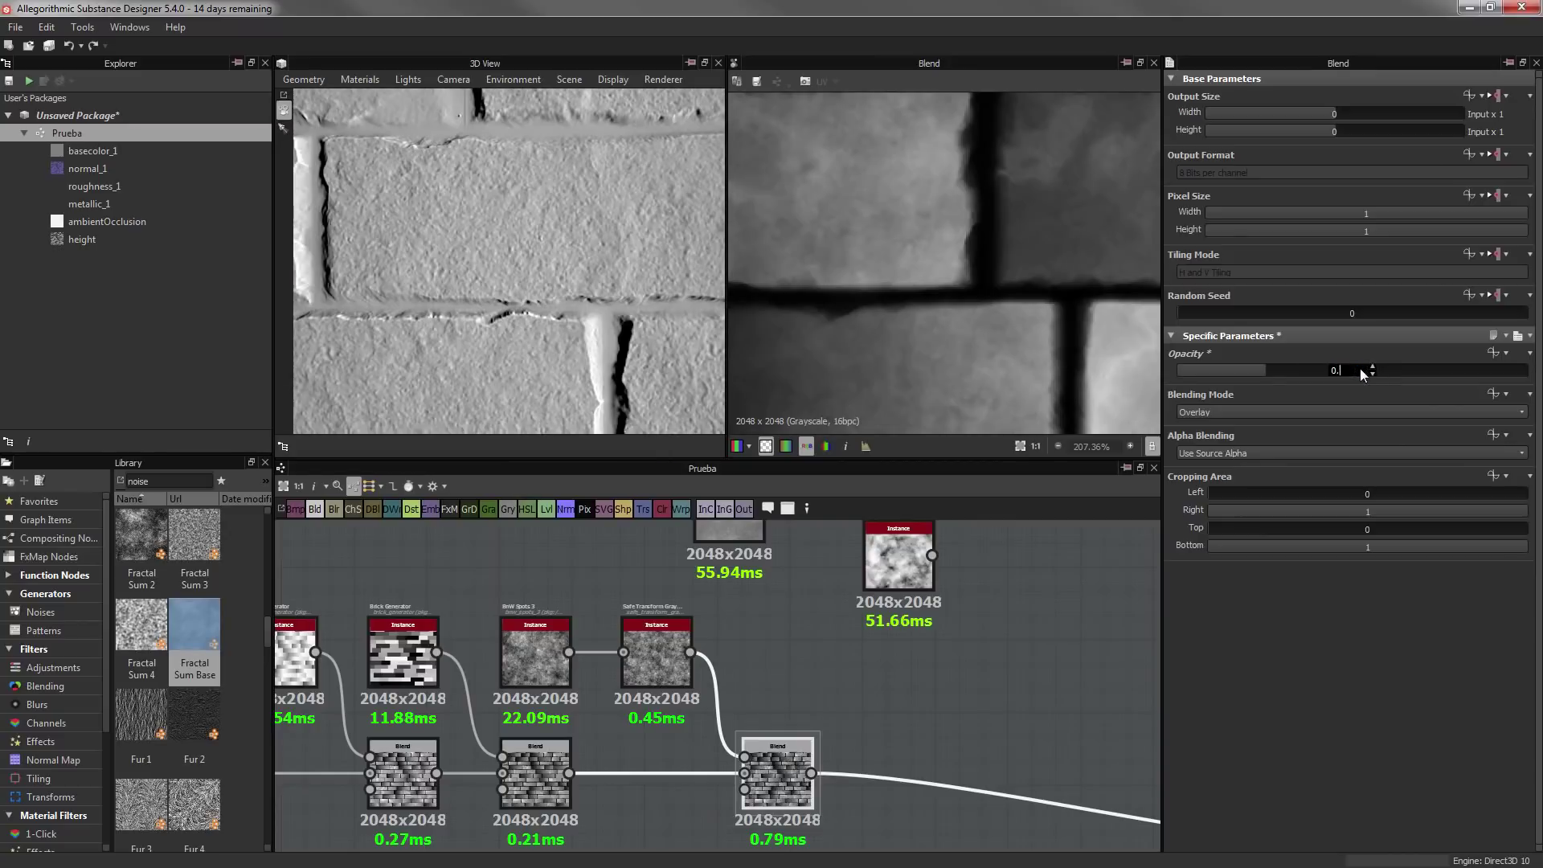
pyautogui.write('2')
pyautogui.press('Return')
pyautogui.moveTo(515, 266)
pyautogui.mouseDown()
pyautogui.moveTo(627, 335)
pyautogui.moveTo(566, 295)
pyautogui.mouseUp()
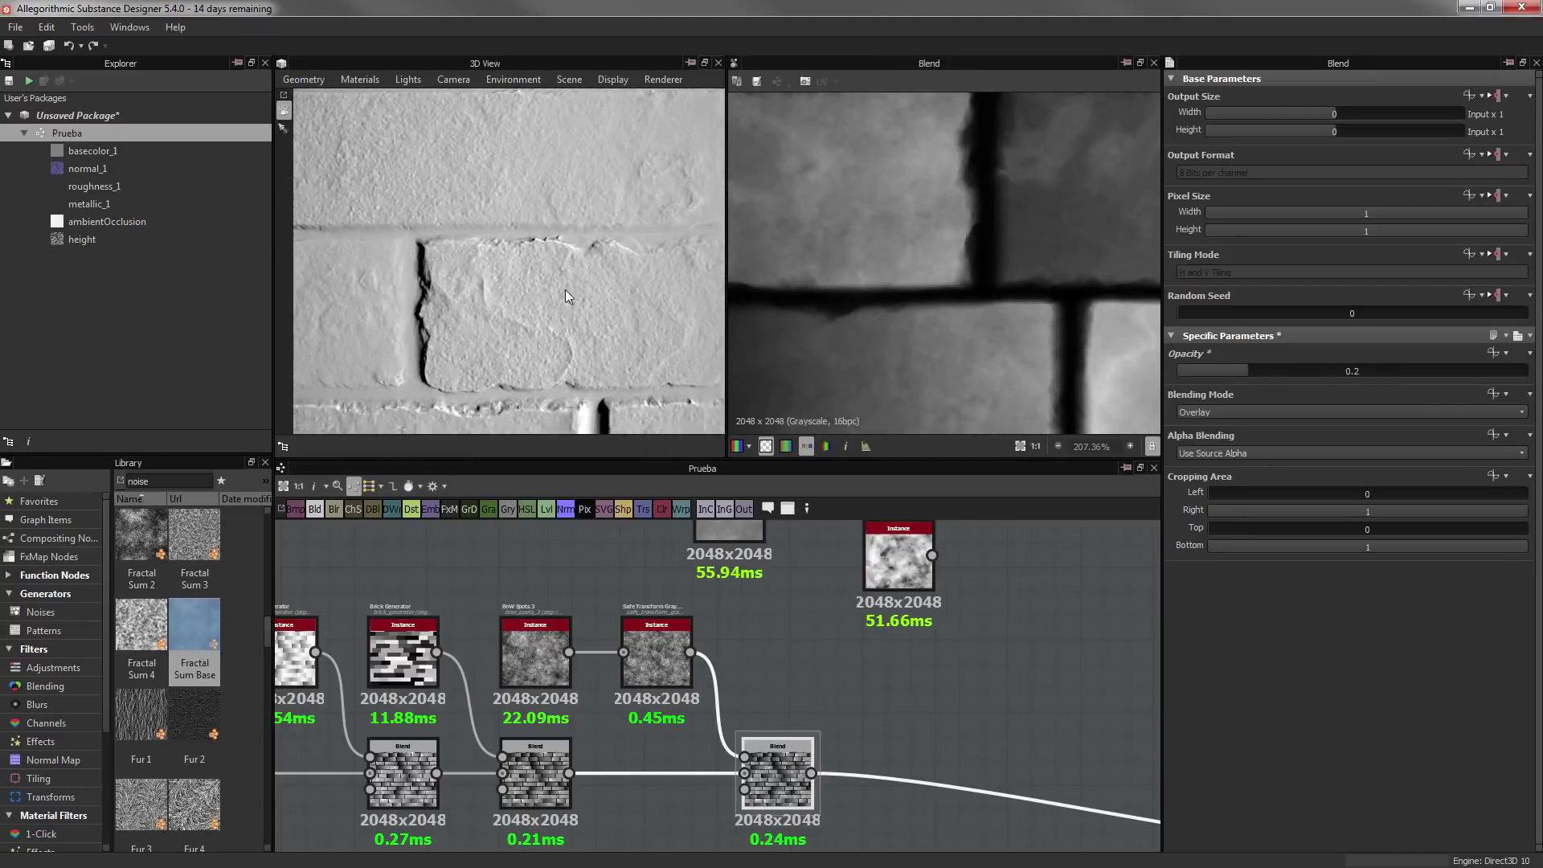
pyautogui.moveTo(566, 296)
pyautogui.mouseDown(button='middle')
pyautogui.moveTo(692, 706)
pyautogui.moveTo(665, 790)
pyautogui.mouseUp(button='middle')
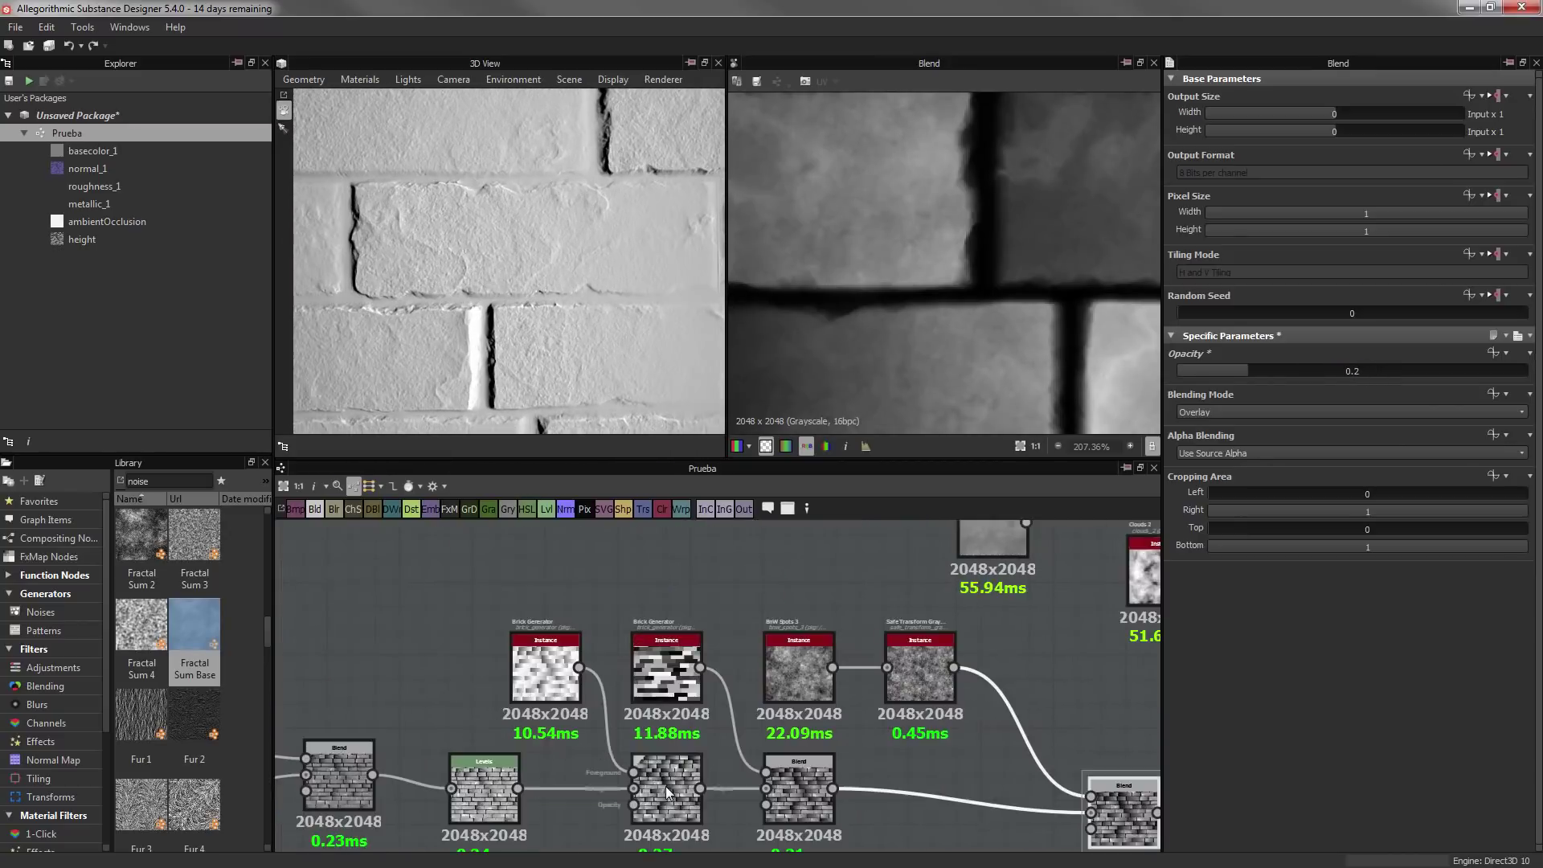
# Lower the Multiply Blend's opacity to near zero
pyautogui.moveTo(558, 673); pyautogui.dragTo(604, 741, button='middle')
pyautogui.doubleClick(604, 741)
pyautogui.moveTo(1396, 371)
pyautogui.mouseDown()
pyautogui.moveTo(1479, 372)
pyautogui.moveTo(1226, 380)
pyautogui.moveTo(1362, 369)
pyautogui.mouseUp()
pyautogui.scroll(-3, 534, 306)
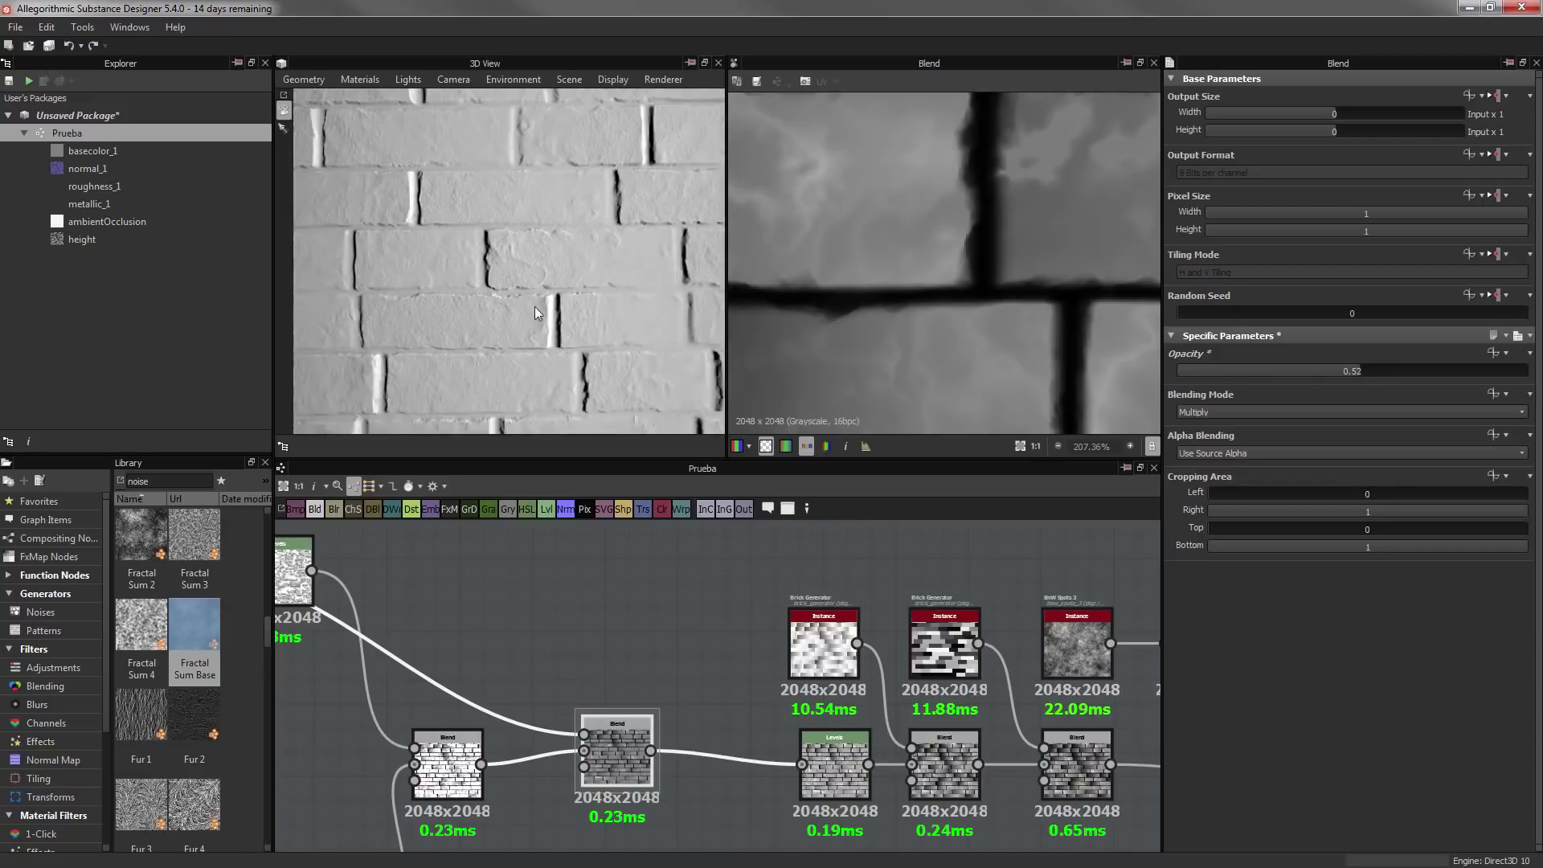
pyautogui.scroll(3, 537, 313)
pyautogui.scroll(-2, 482, 723)
pyautogui.moveTo(337, 755); pyautogui.dragTo(557, 625, button='middle')
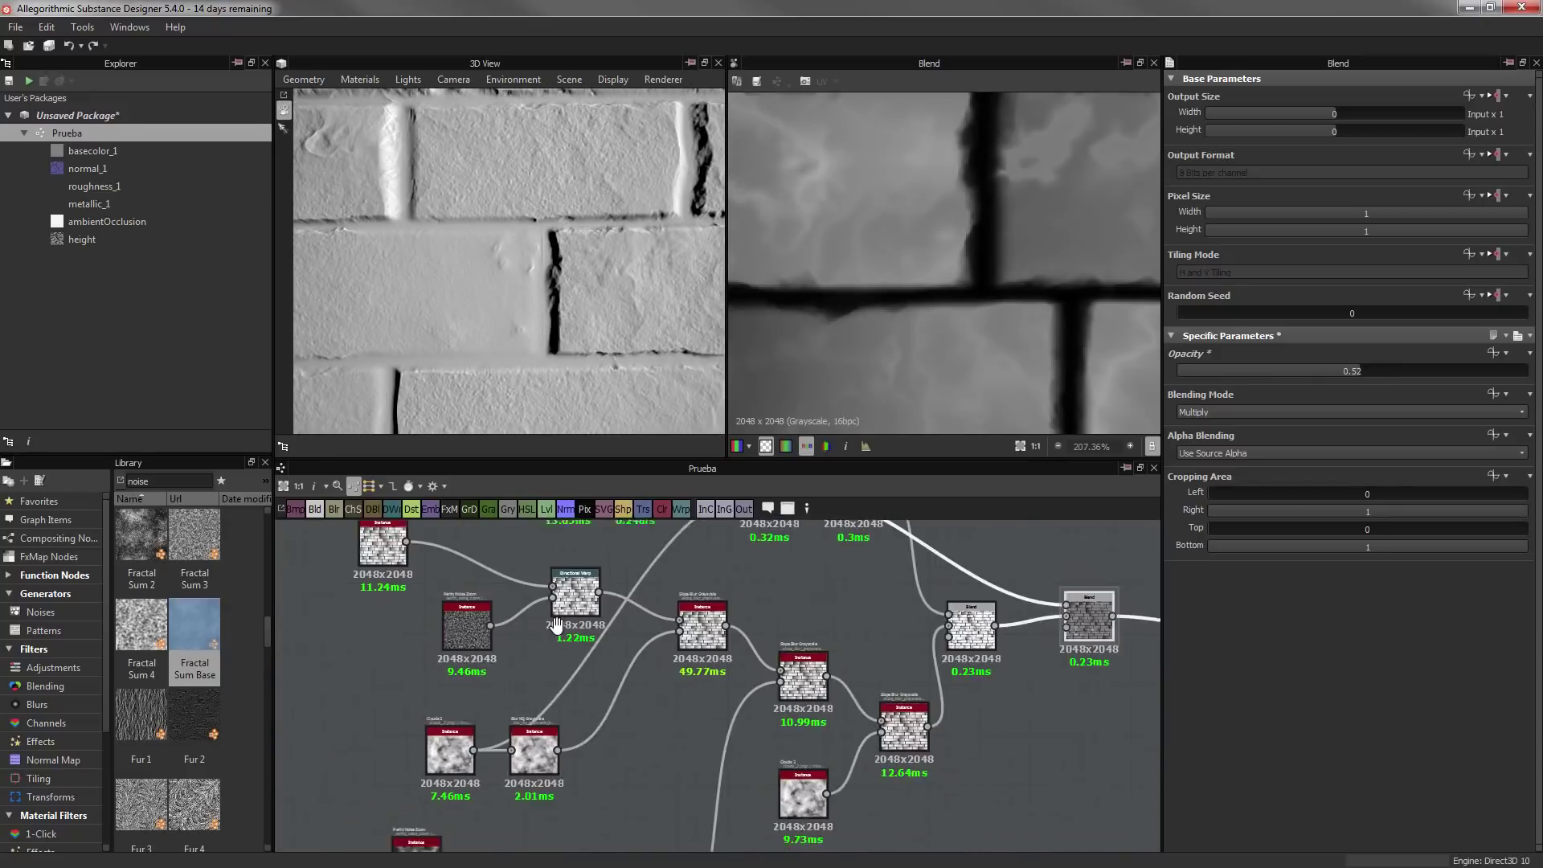
pyautogui.scroll(2, 557, 625)
pyautogui.moveTo(1362, 371); pyautogui.dragTo(1183, 375)
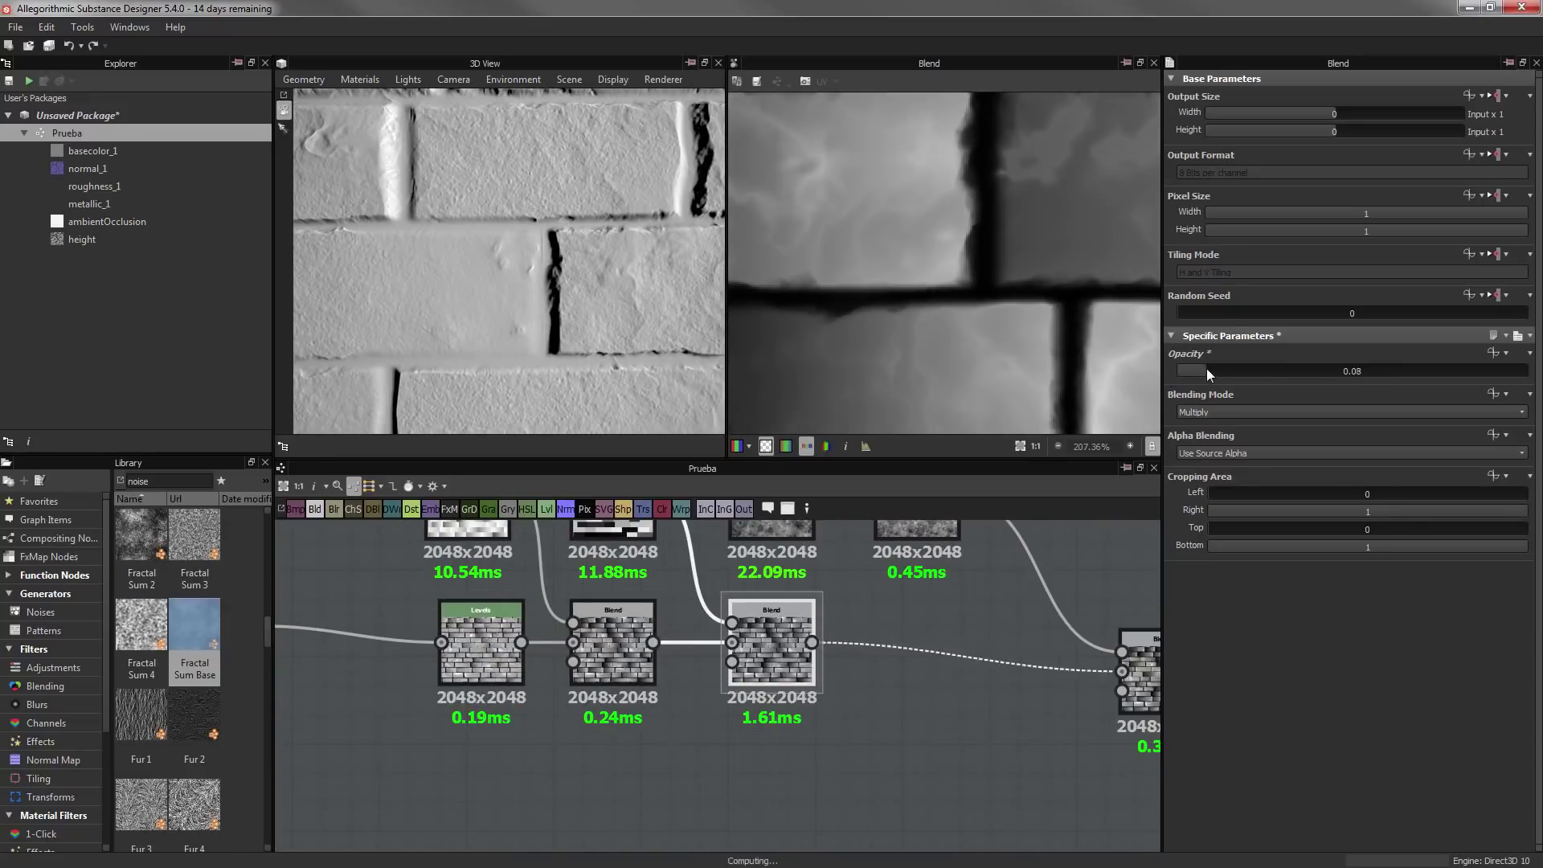
# Set the Overlay Blend's opacity to 0.1
pyautogui.scroll(1, 646, 631)
pyautogui.scroll(3, 643, 288)
pyautogui.moveTo(889, 636); pyautogui.dragTo(407, 557, button='middle')
pyautogui.click(737, 650)
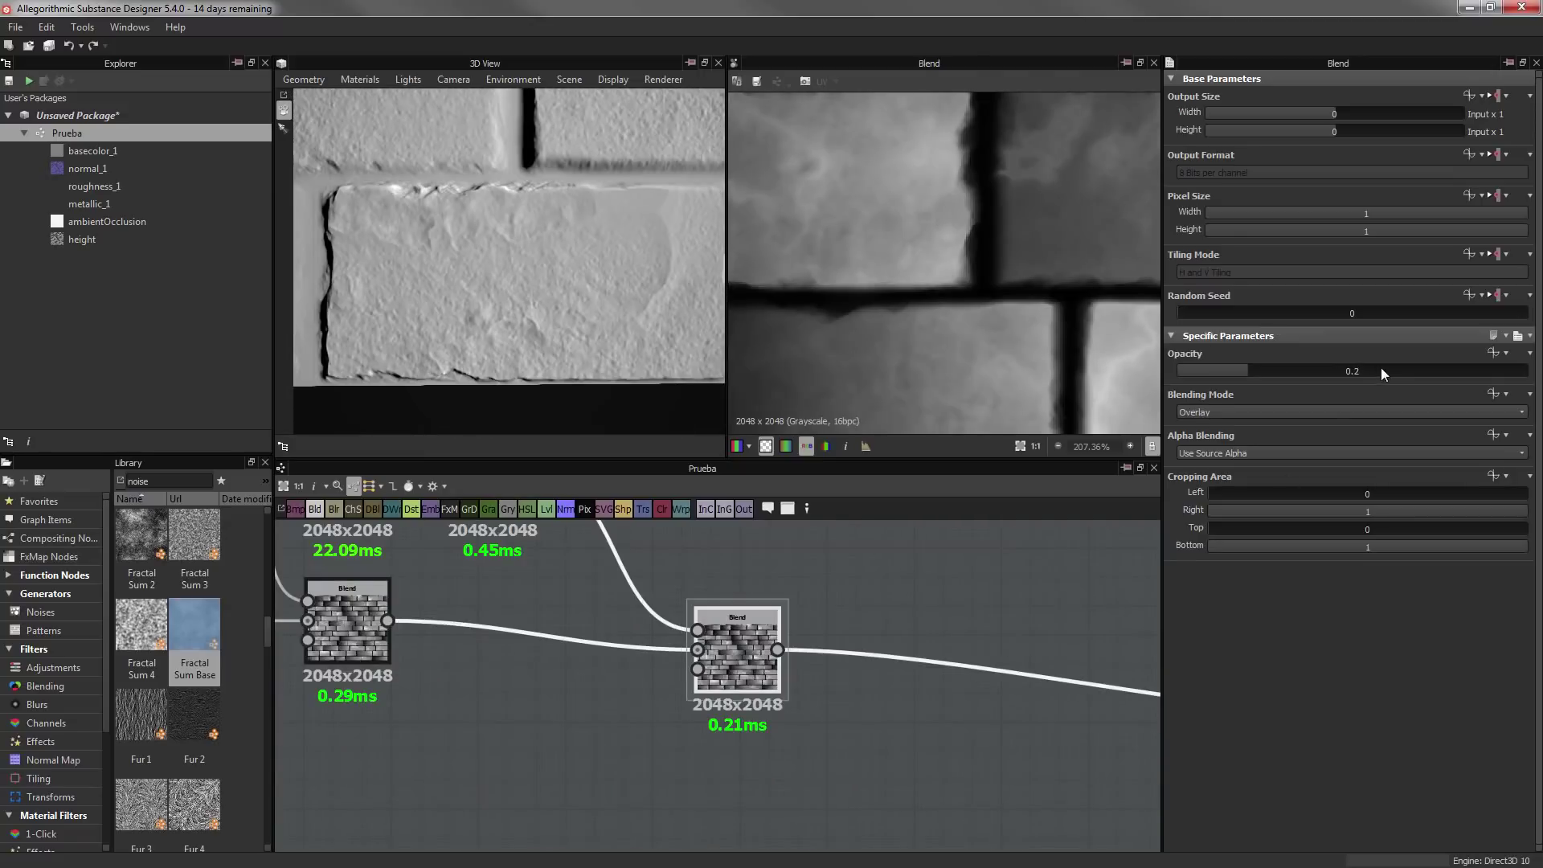
pyautogui.scroll(-3, 530, 301)
pyautogui.scroll(-3, 605, 257)
pyautogui.scroll(-3, 654, 258)
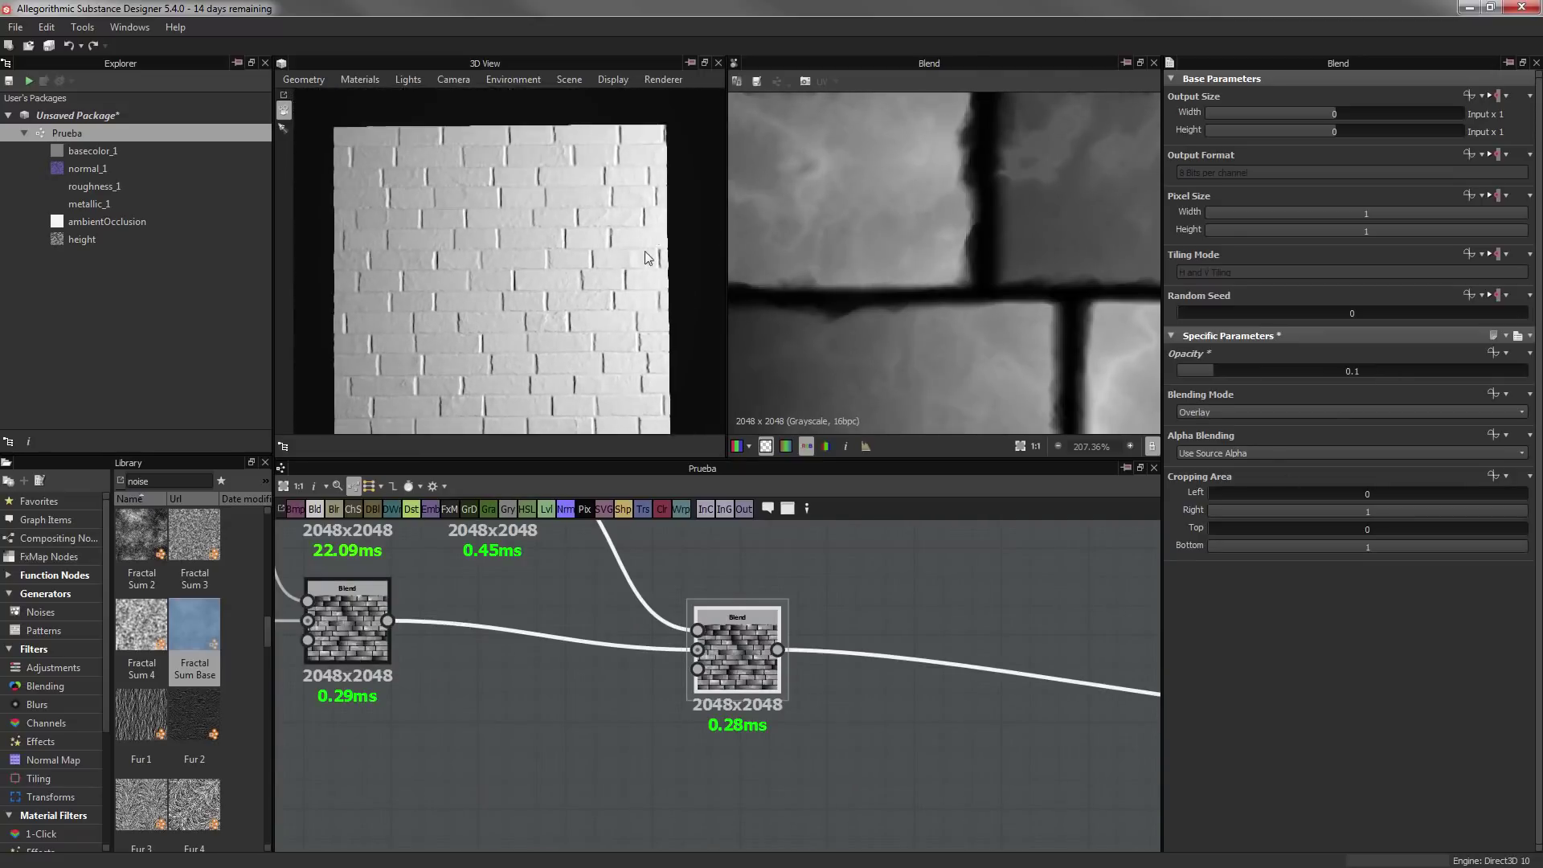
# Turn off a point light in the 3D preview and switch the preview mesh to a cube
pyautogui.click(562, 160)
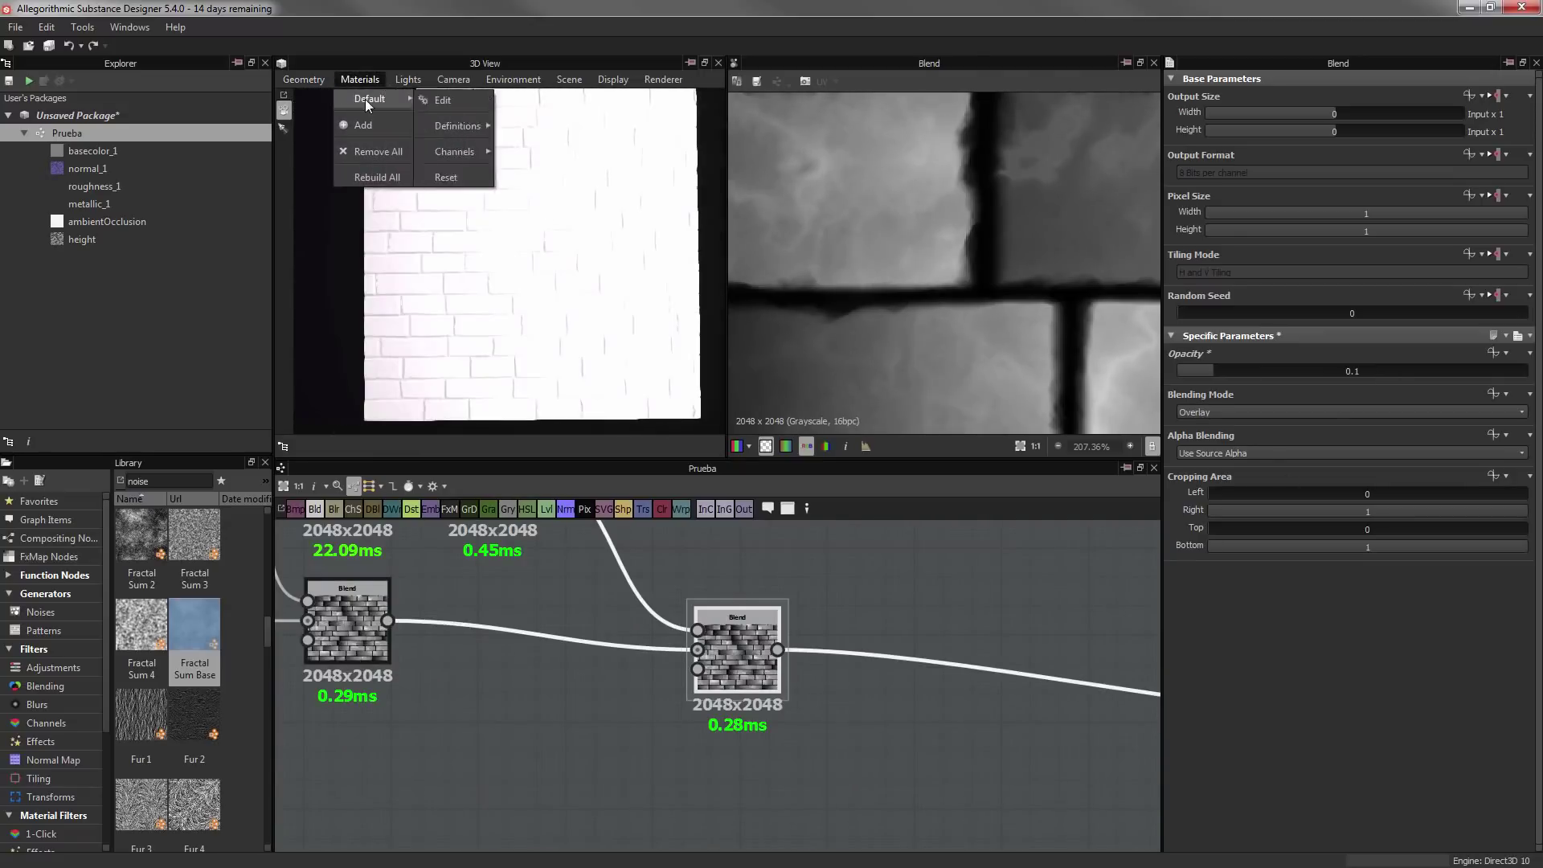
pyautogui.click(442, 100)
pyautogui.click(1342, 273)
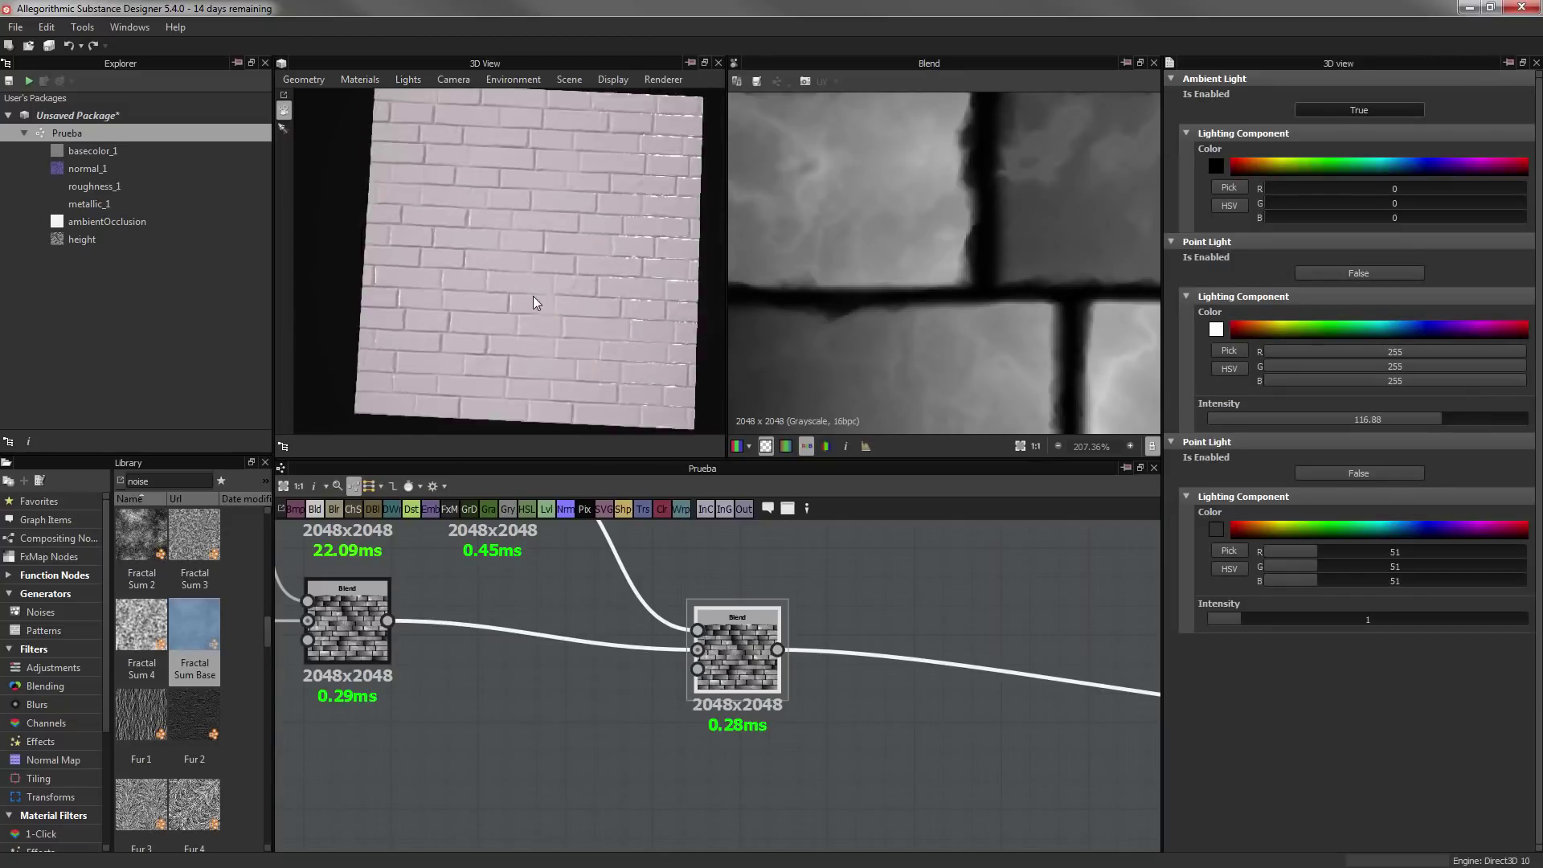
pyautogui.click(304, 78)
pyautogui.click(312, 220)
pyautogui.moveTo(606, 237); pyautogui.dragTo(489, 286)
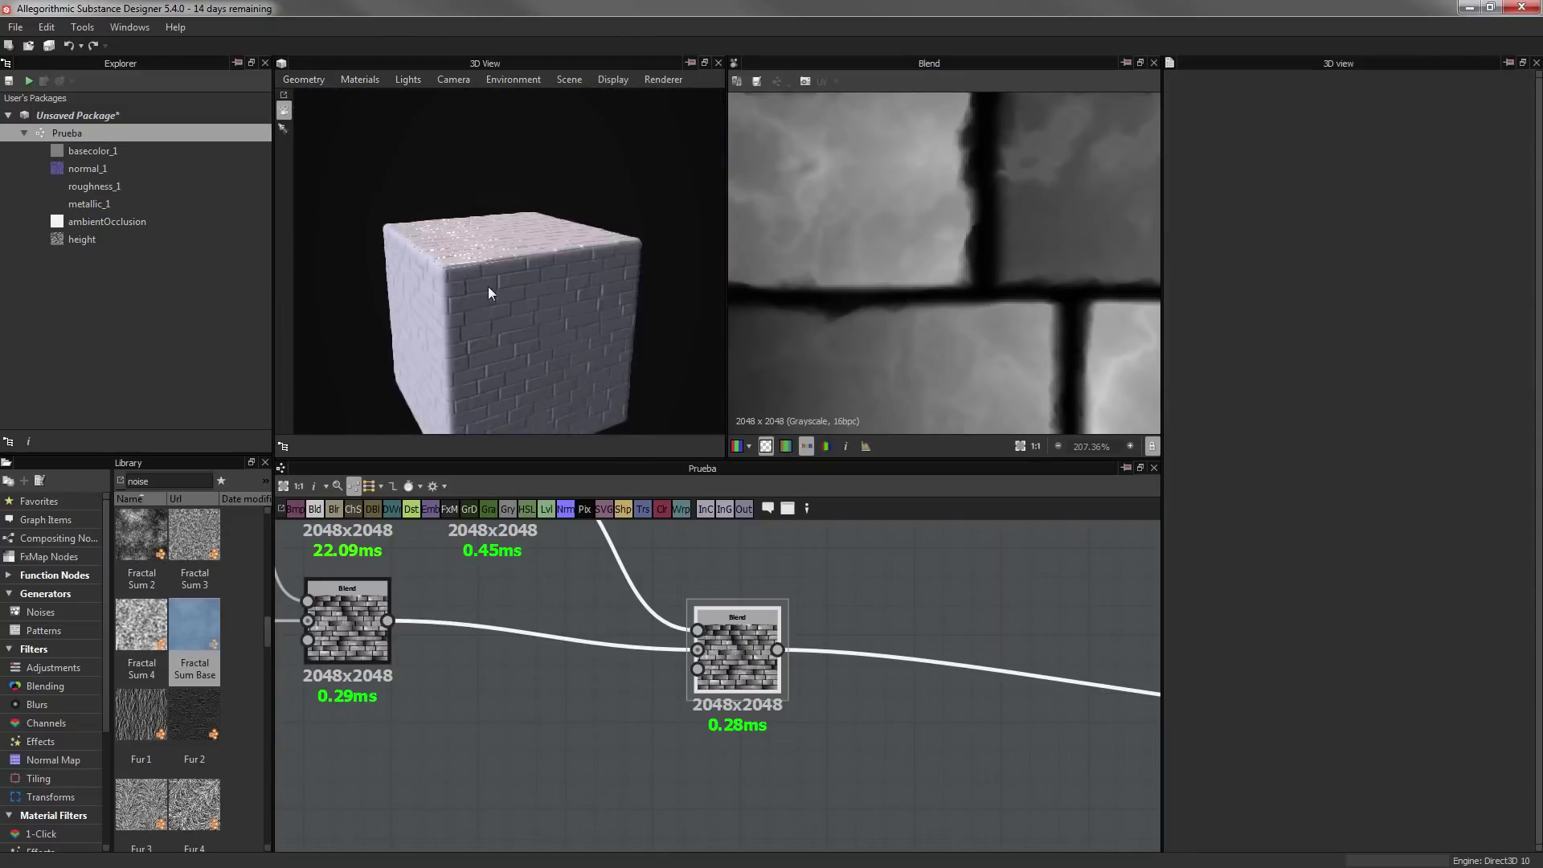
pyautogui.scroll(5, 561, 257)
pyautogui.scroll(4, 566, 247)
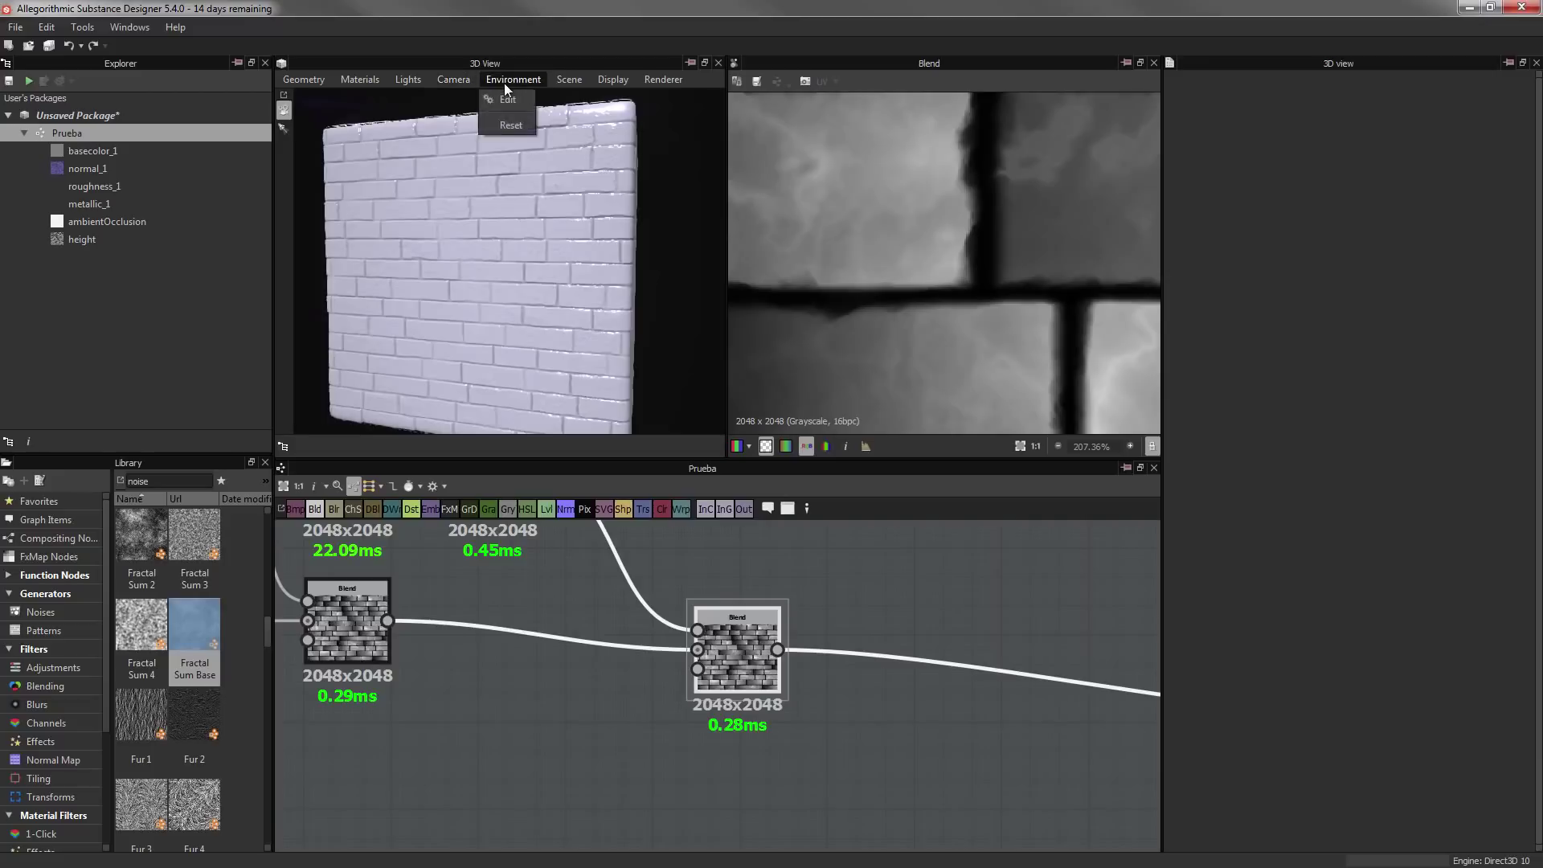
# Set the 3D preview environment exposure to 1
pyautogui.click(504, 84)
pyautogui.click(1378, 182)
pyautogui.doubleClick(1381, 182)
pyautogui.write('1')
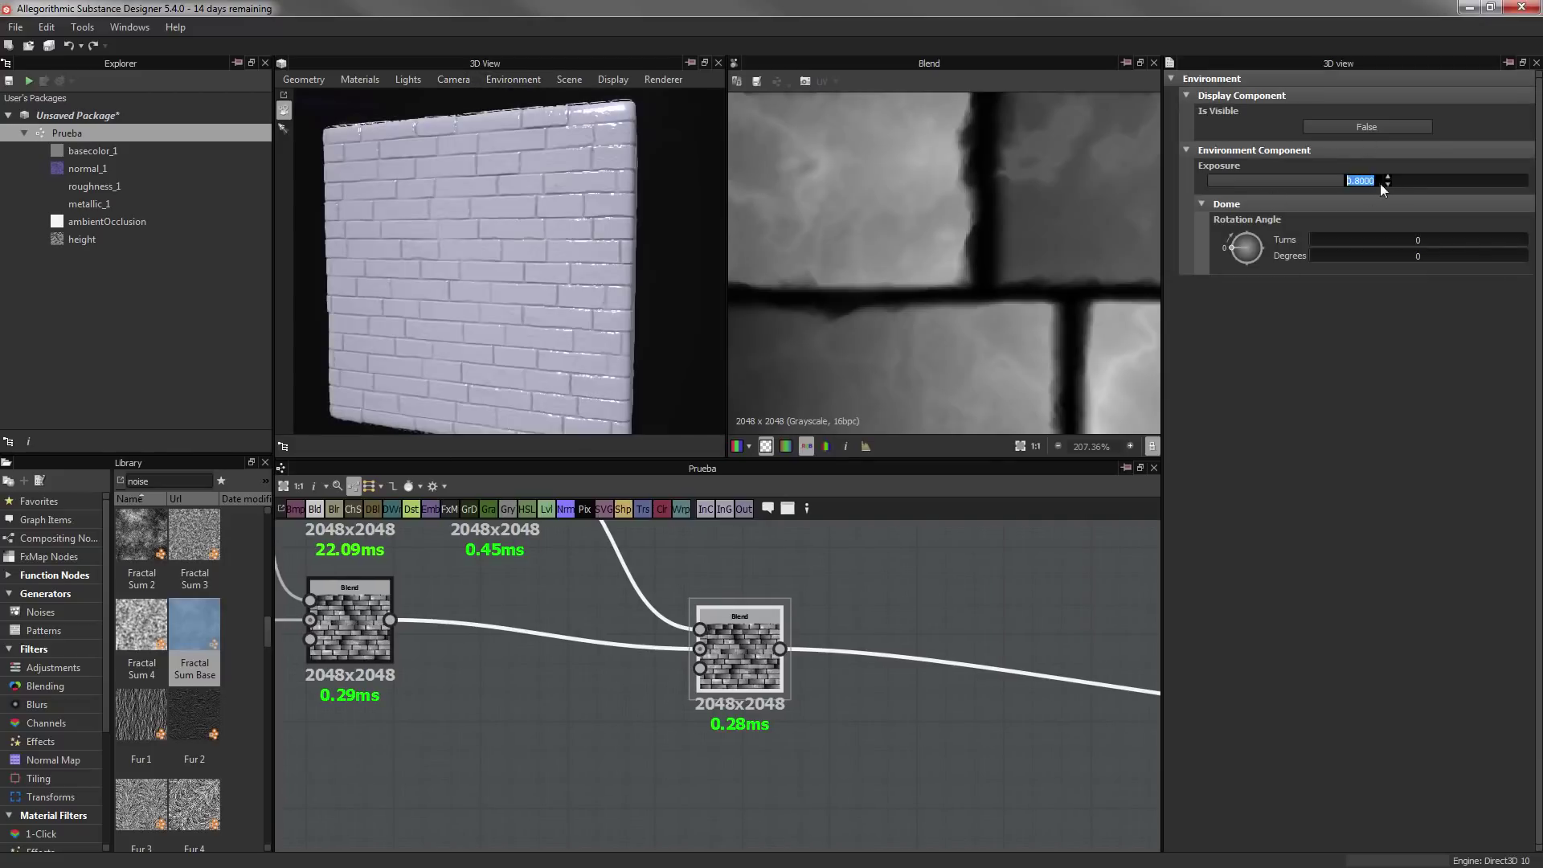
pyautogui.press('Return')
pyautogui.scroll(-4, 840, 605)
pyautogui.scroll(4, 677, 575)
# Switch the roughness Uniform Color to Grayscale with level 96
pyautogui.scroll(2, 676, 576)
pyautogui.doubleClick(627, 627)
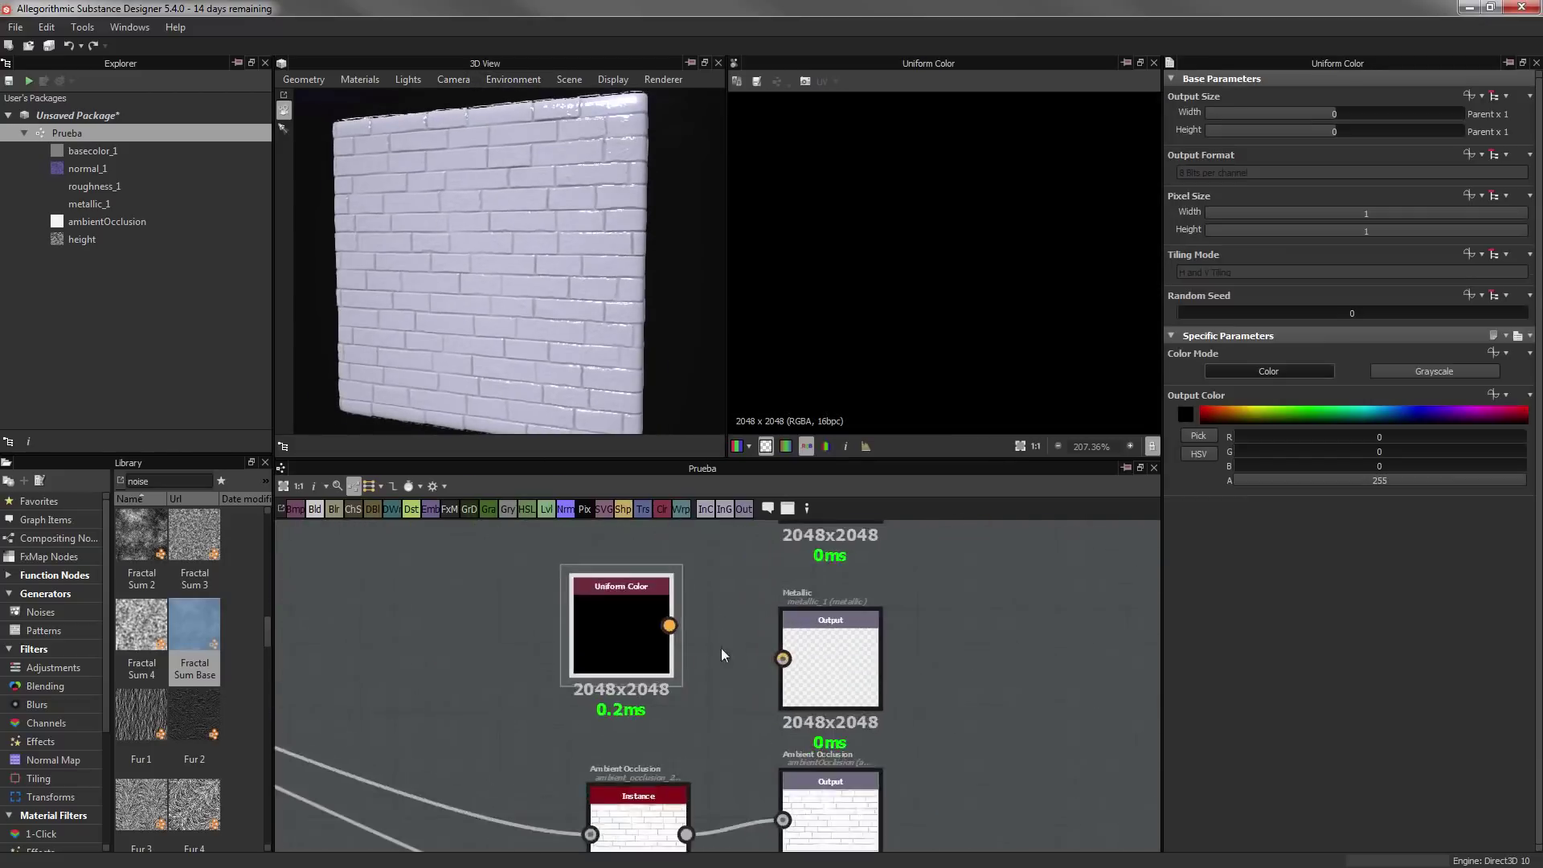
pyautogui.moveTo(721, 647); pyautogui.dragTo(707, 723, button='middle')
pyautogui.scroll(1, 664, 673)
pyautogui.click(1434, 370)
pyautogui.moveTo(1362, 438); pyautogui.dragTo(1343, 438)
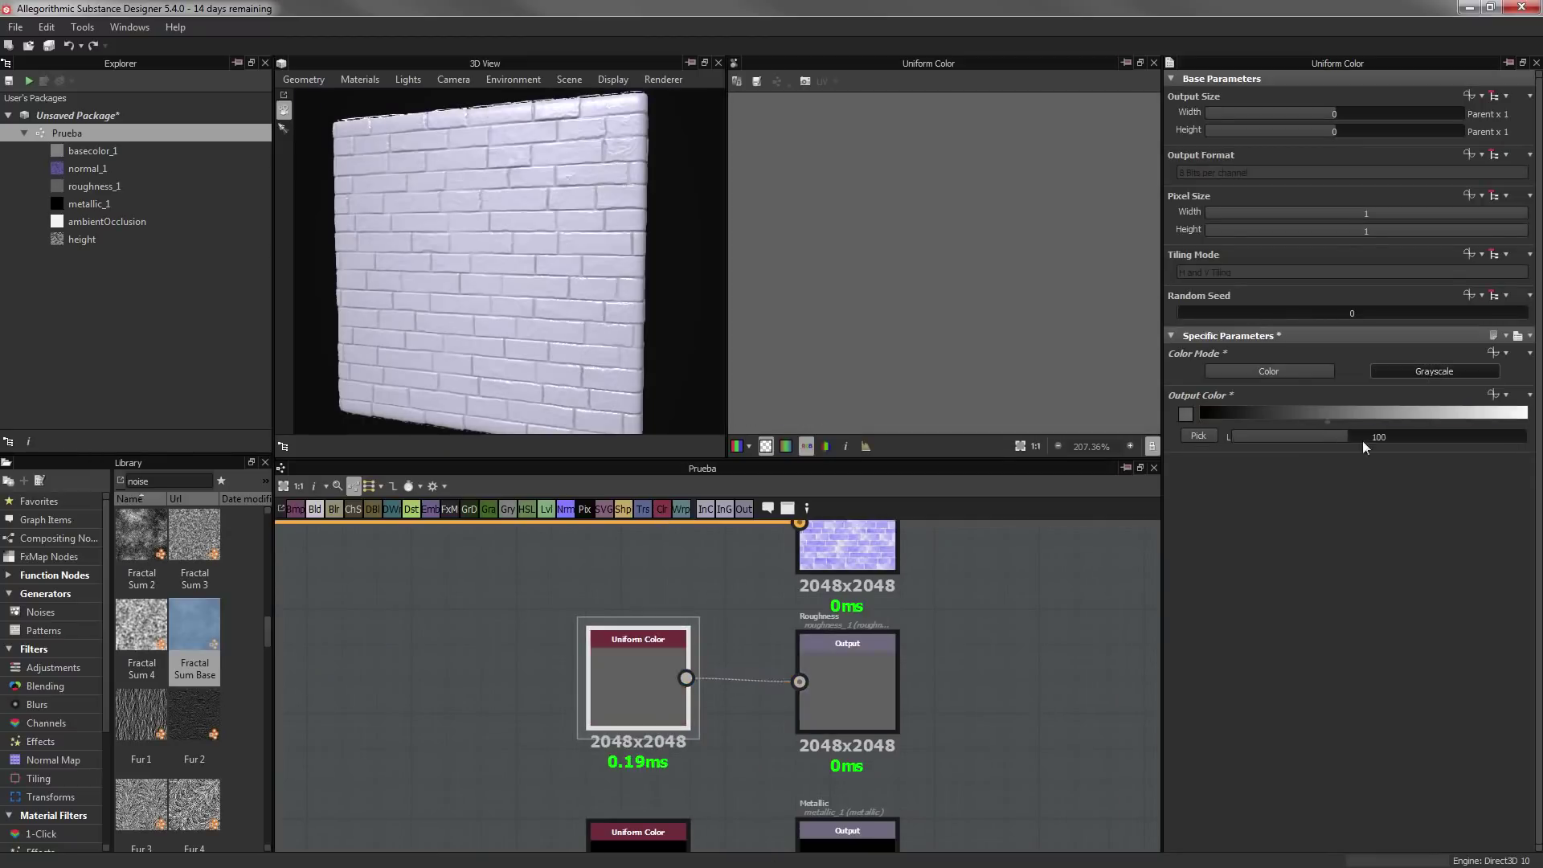
# Orbit the 3D preview around the wall, then preview a node in the brick chain
pyautogui.scroll(3, 659, 311)
pyautogui.scroll(3, 671, 254)
pyautogui.moveTo(672, 254)
pyautogui.mouseDown()
pyautogui.moveTo(577, 304)
pyautogui.moveTo(638, 302)
pyautogui.moveTo(530, 316)
pyautogui.mouseUp()
pyautogui.scroll(-3, 515, 328)
pyautogui.scroll(3, 515, 328)
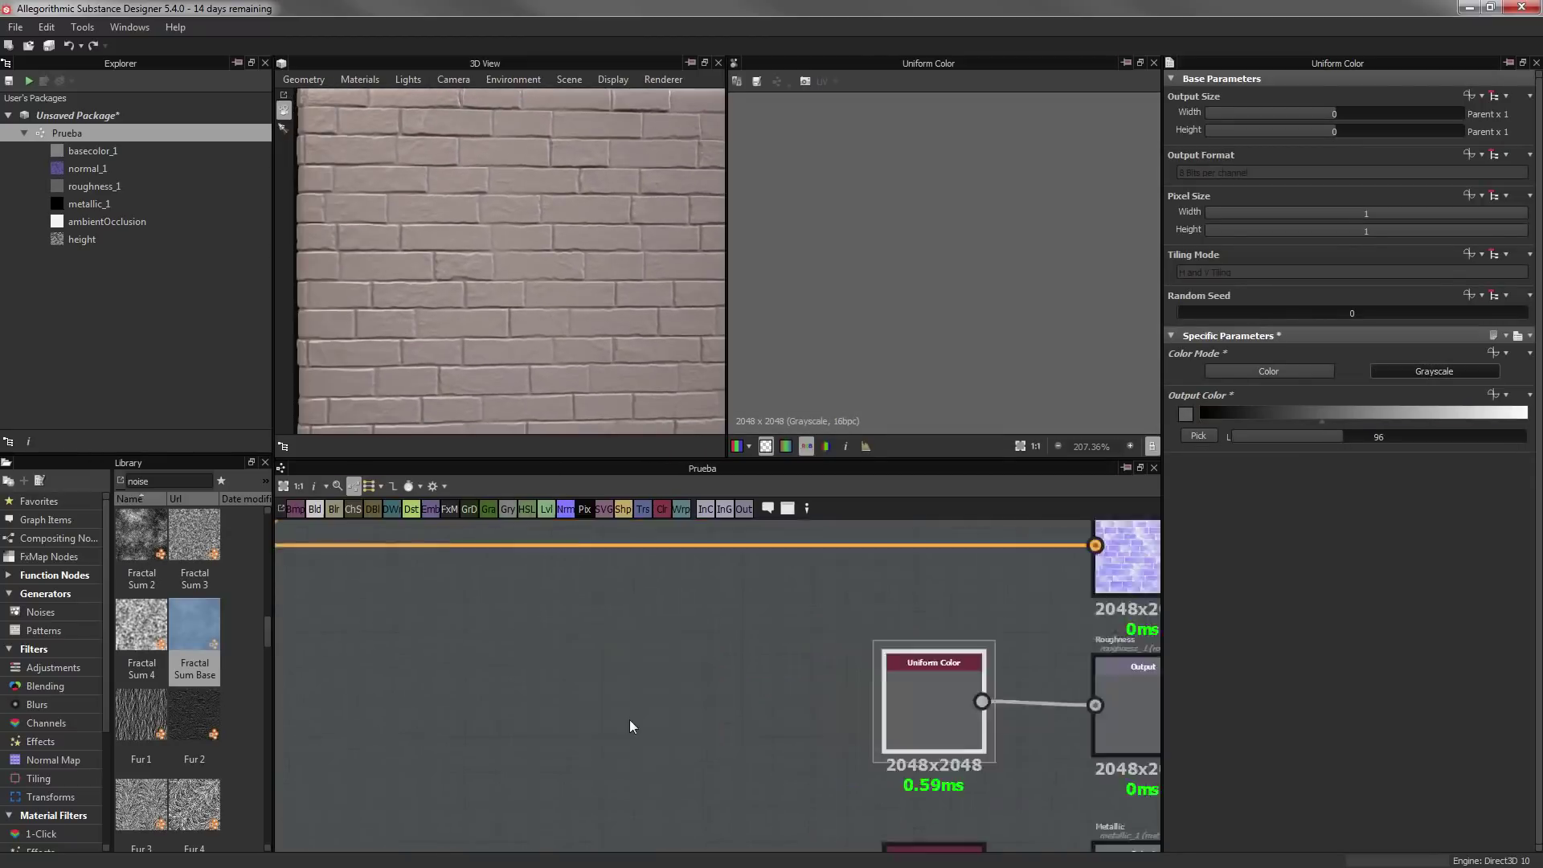
pyautogui.moveTo(629, 720); pyautogui.dragTo(552, 611, button='middle')
pyautogui.doubleClick(551, 586)
pyautogui.scroll(-2, 485, 709)
# Preview the Levels, Divide Blend and Directional Warp nodes of the crack network
pyautogui.doubleClick(542, 677)
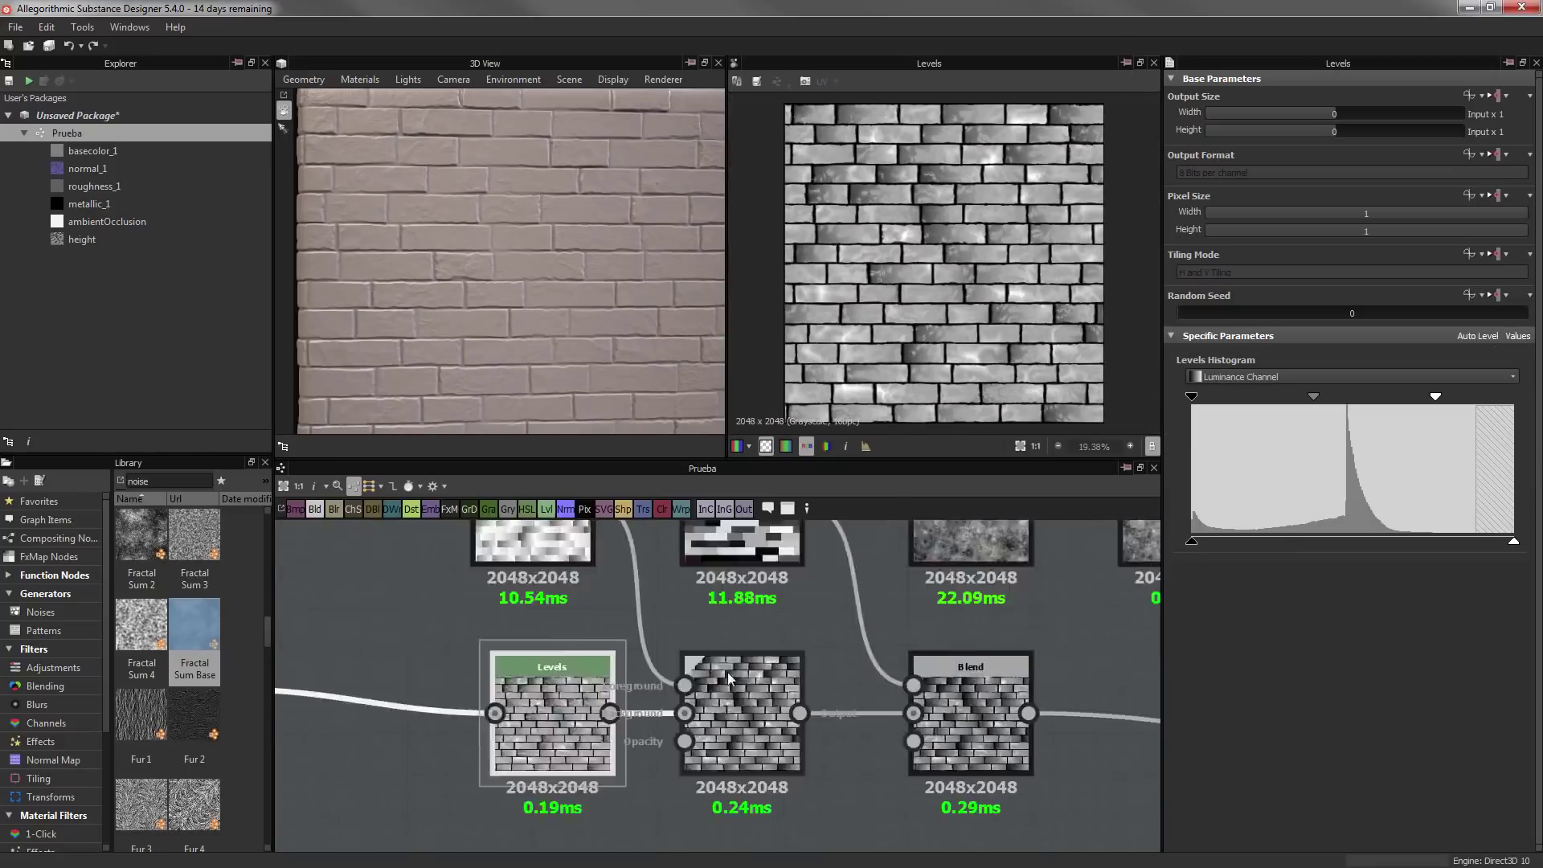
pyautogui.moveTo(726, 672); pyautogui.dragTo(785, 630, button='middle')
pyautogui.doubleClick(903, 620)
pyautogui.moveTo(543, 678); pyautogui.dragTo(668, 659, button='middle')
pyautogui.scroll(2, 855, 711)
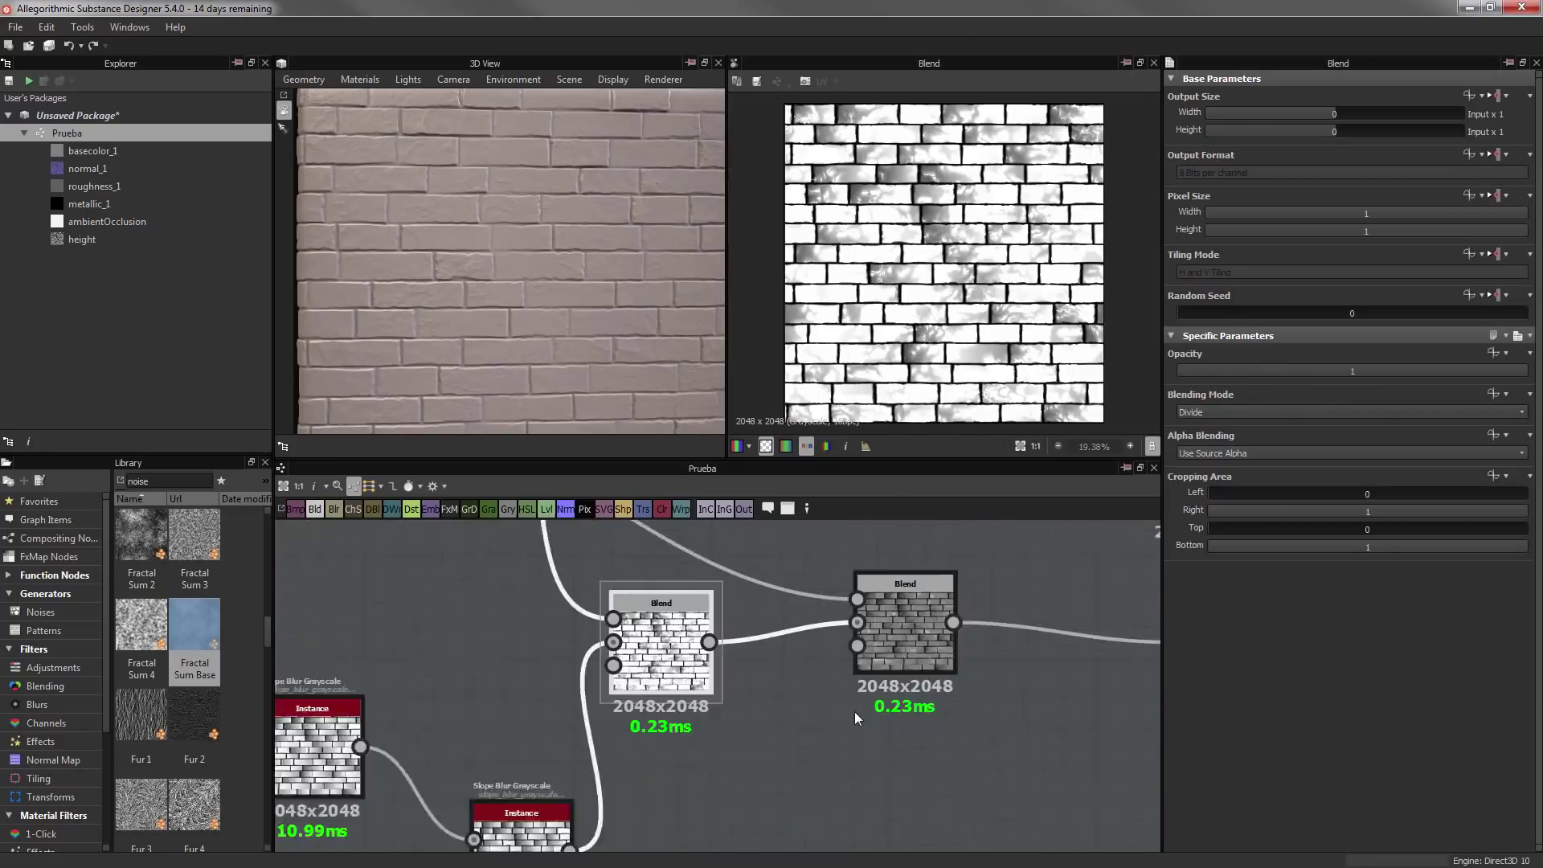
pyautogui.scroll(2, 855, 712)
pyautogui.moveTo(321, 643); pyautogui.dragTo(691, 643, button='middle')
pyautogui.doubleClick(637, 635)
pyautogui.scroll(-2, 456, 624)
pyautogui.moveTo(321, 562); pyautogui.dragTo(643, 606, button='middle')
# Set the Brick Generator's slope balance to -0.25
pyautogui.doubleClick(568, 586)
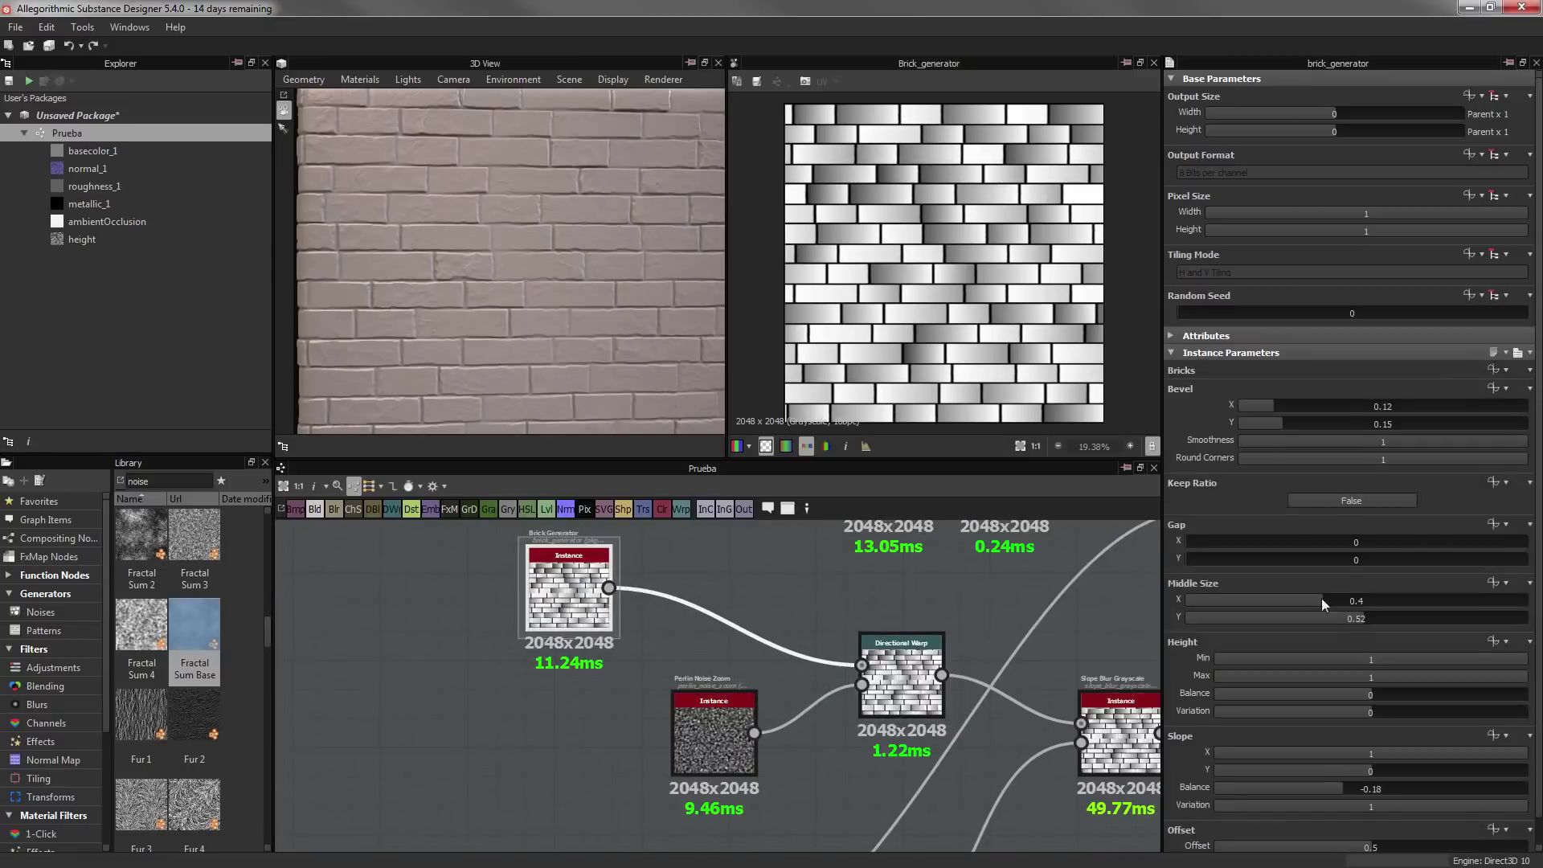
pyautogui.scroll(-1, 1321, 598)
pyautogui.moveTo(1366, 761); pyautogui.dragTo(1317, 758)
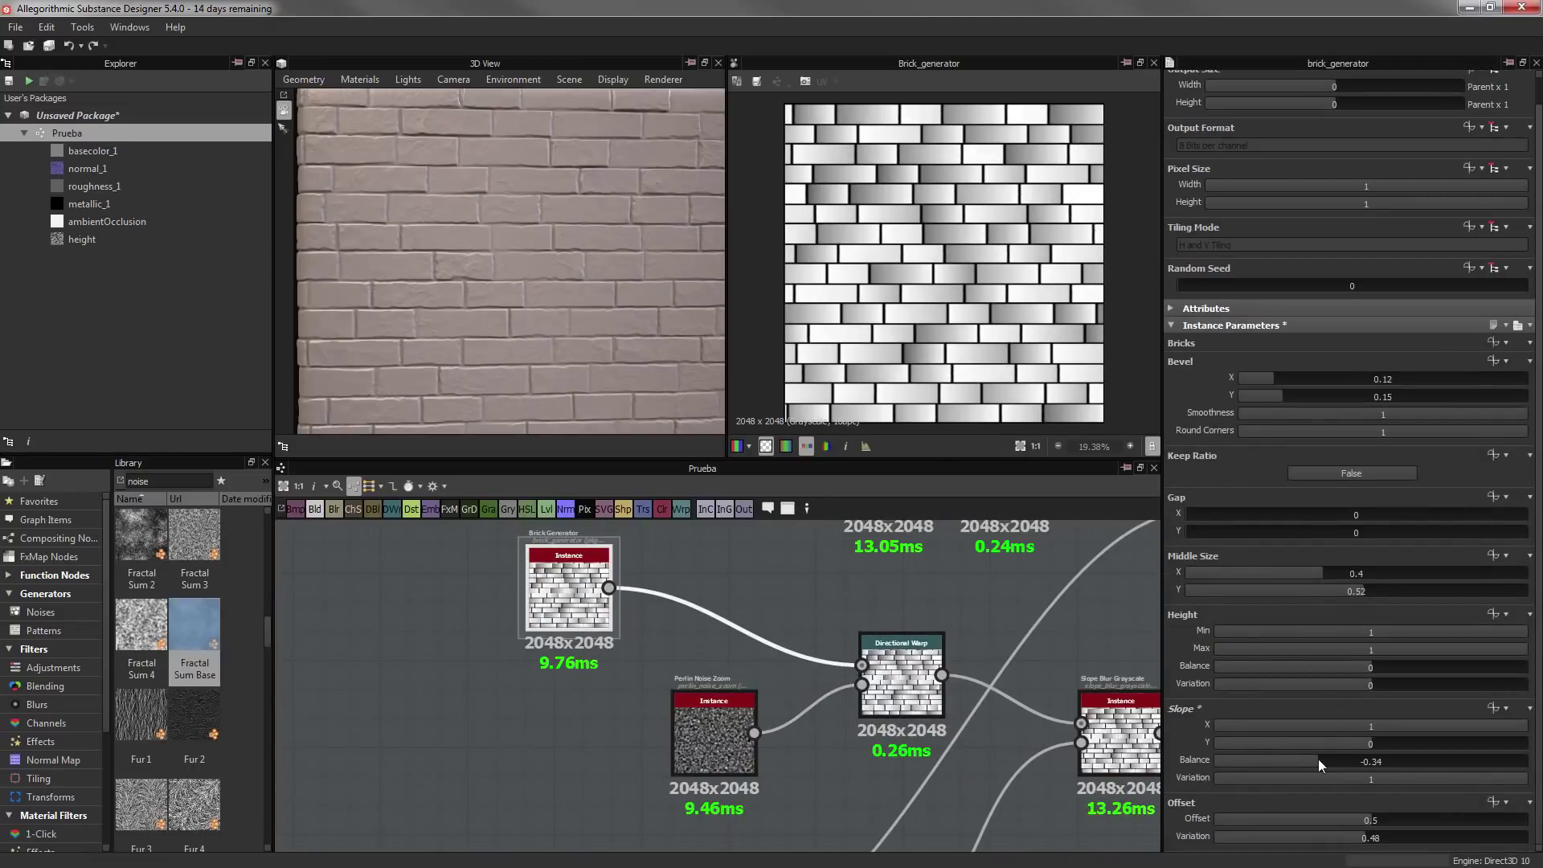
pyautogui.moveTo(1125, 723); pyautogui.dragTo(432, 643, button='middle')
pyautogui.scroll(2, 569, 274)
pyautogui.scroll(1, 569, 274)
pyautogui.scroll(-2, 752, 656)
pyautogui.scroll(2, 634, 238)
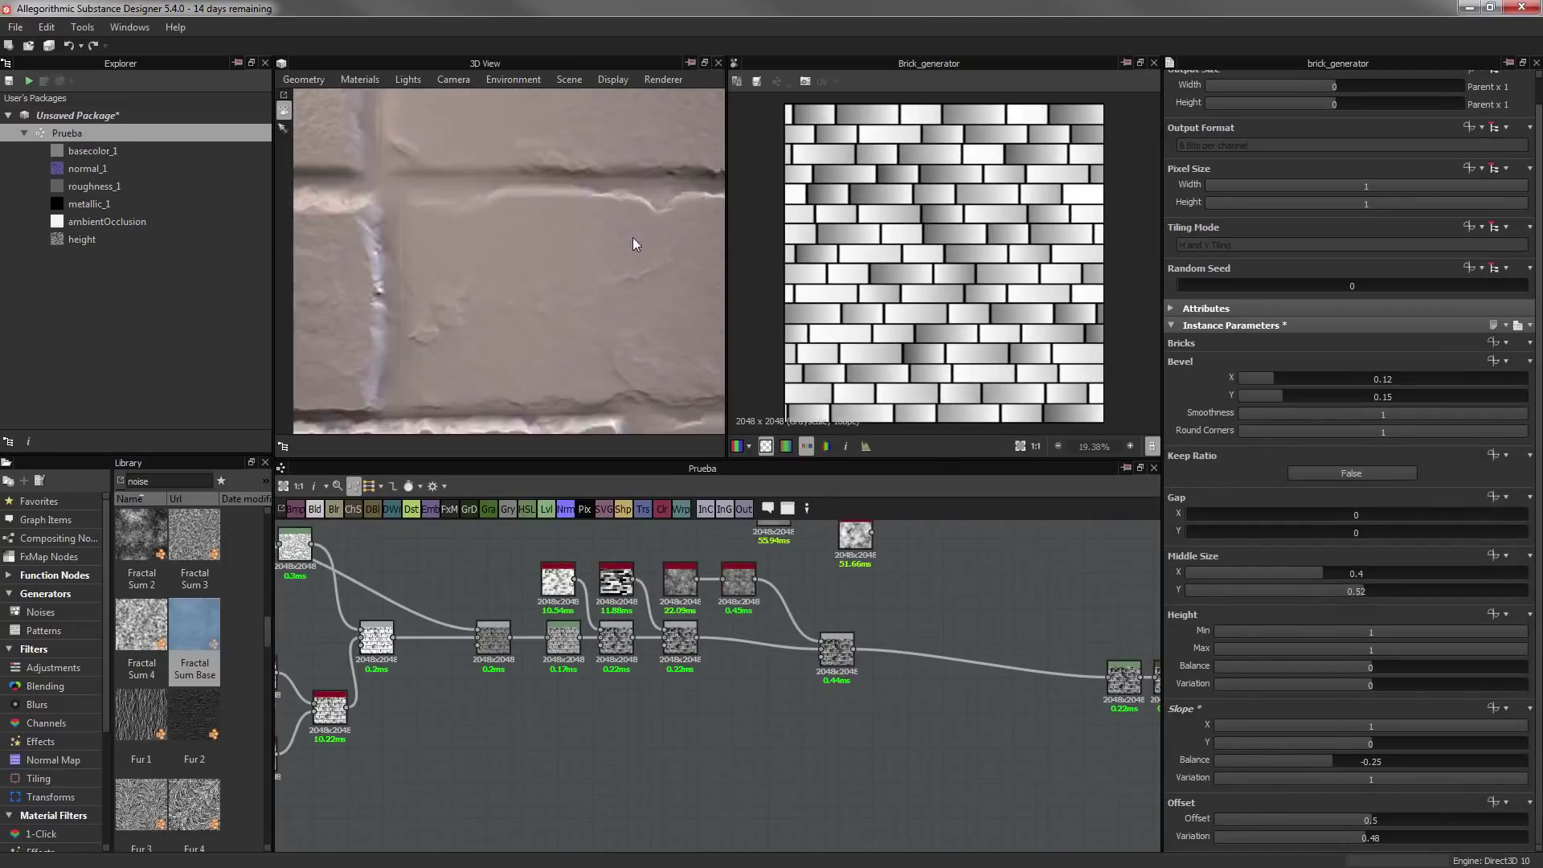
pyautogui.scroll(-2, 634, 238)
# Pan the graph to the dirt blend nodes and the final Overlay blend
pyautogui.moveTo(563, 643); pyautogui.dragTo(741, 686, button='middle')
pyautogui.scroll(2, 805, 687)
pyautogui.scroll(1, 643, 601)
pyautogui.scroll(1, 618, 688)
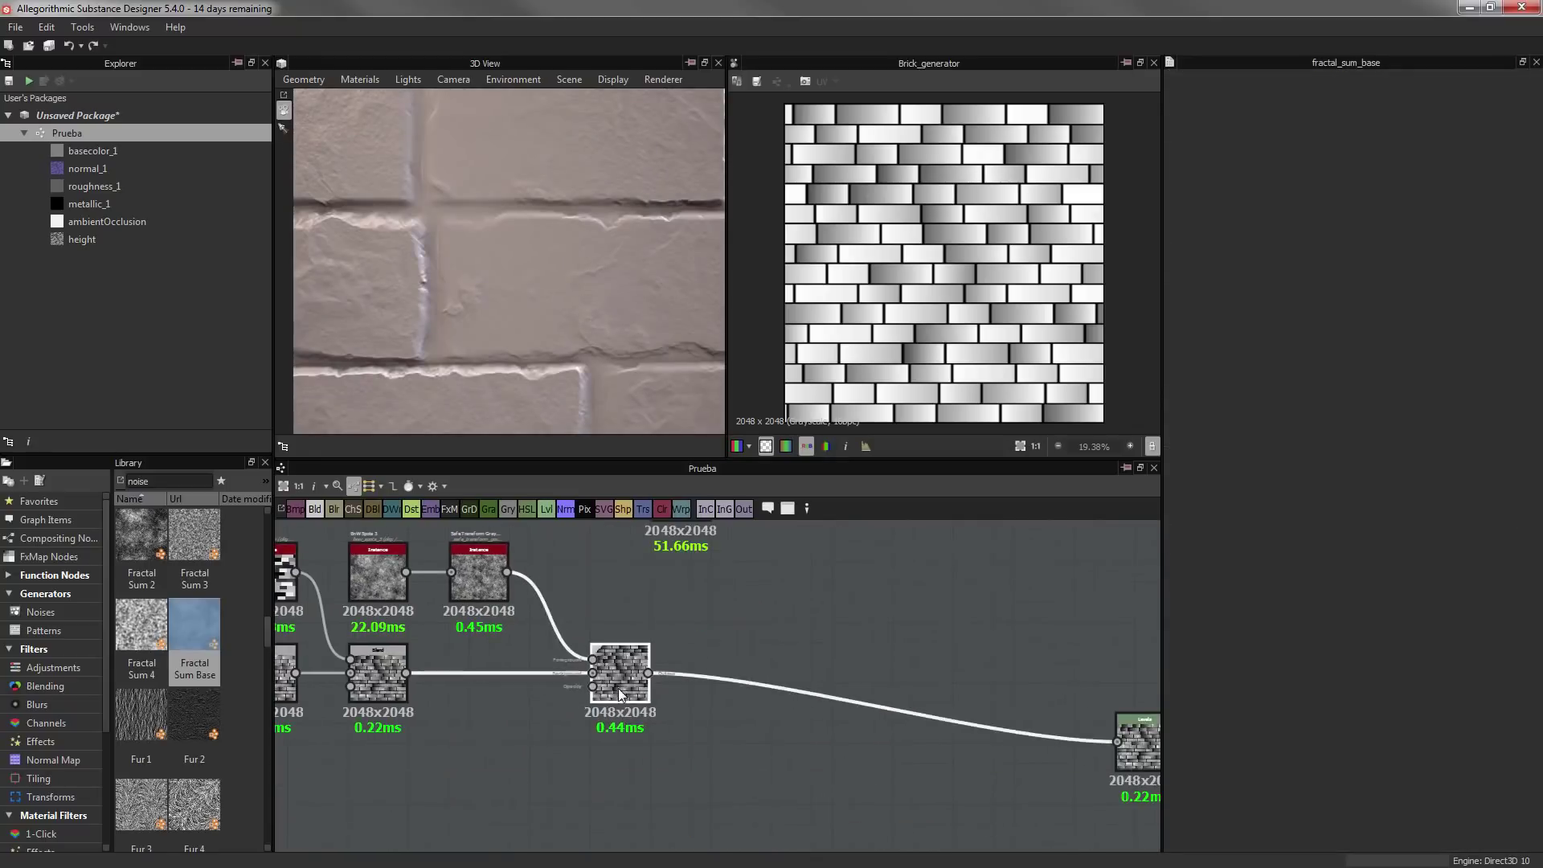
pyautogui.moveTo(619, 688); pyautogui.dragTo(677, 678, button='middle')
# Add a new Blend node after the Overlay blend and connect the clouds noise into it
pyautogui.click(659, 691)
pyautogui.click(316, 513)
pyautogui.click(655, 667)
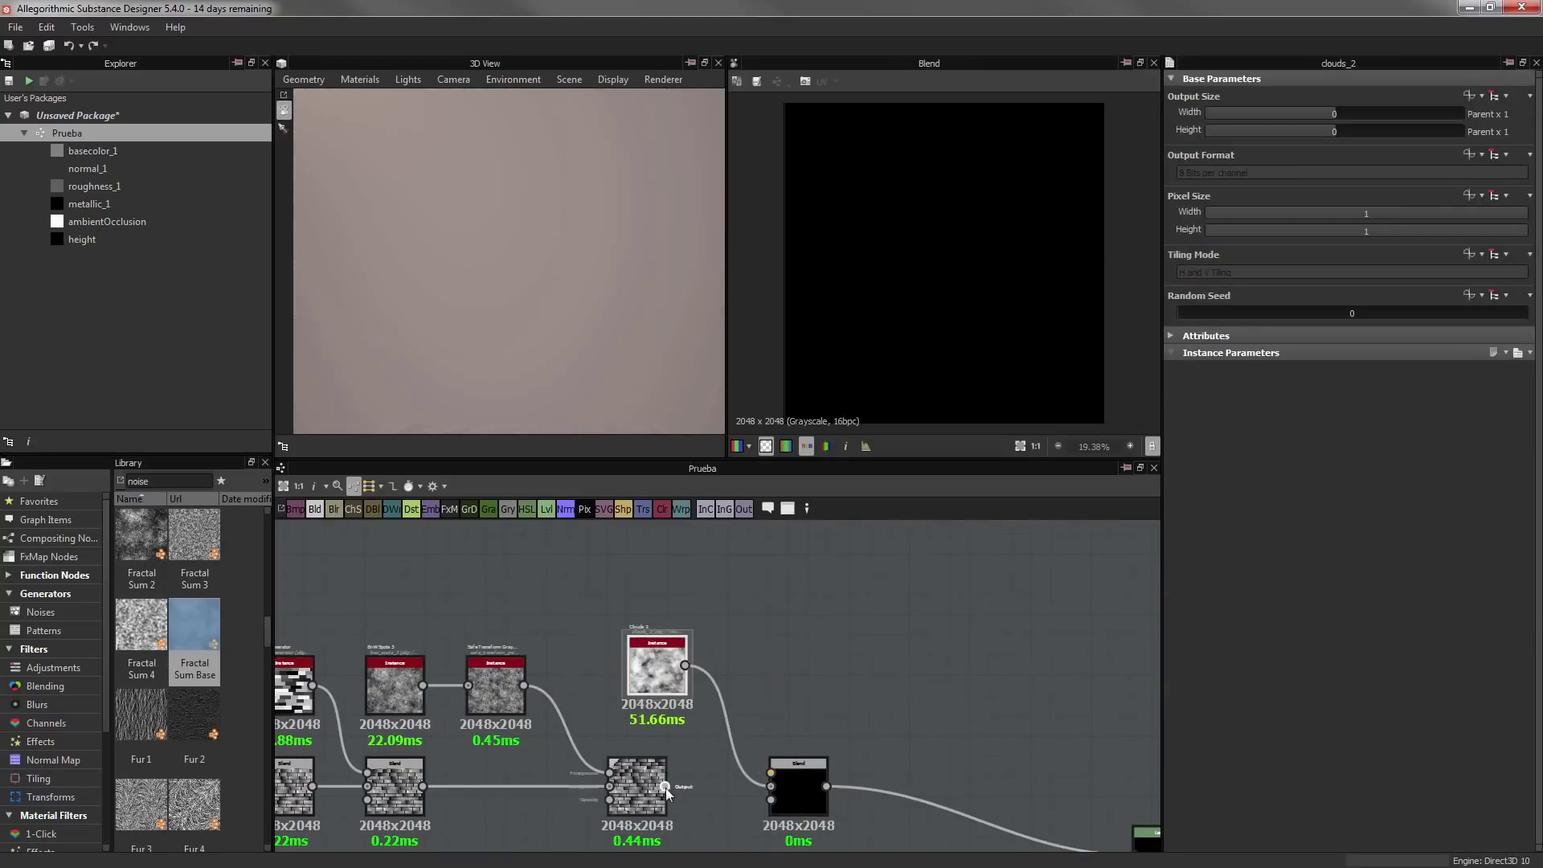
pyautogui.moveTo(680, 672); pyautogui.dragTo(773, 784)
pyautogui.scroll(-3, 754, 593)
pyautogui.scroll(-1, 639, 414)
pyautogui.scroll(2, 600, 611)
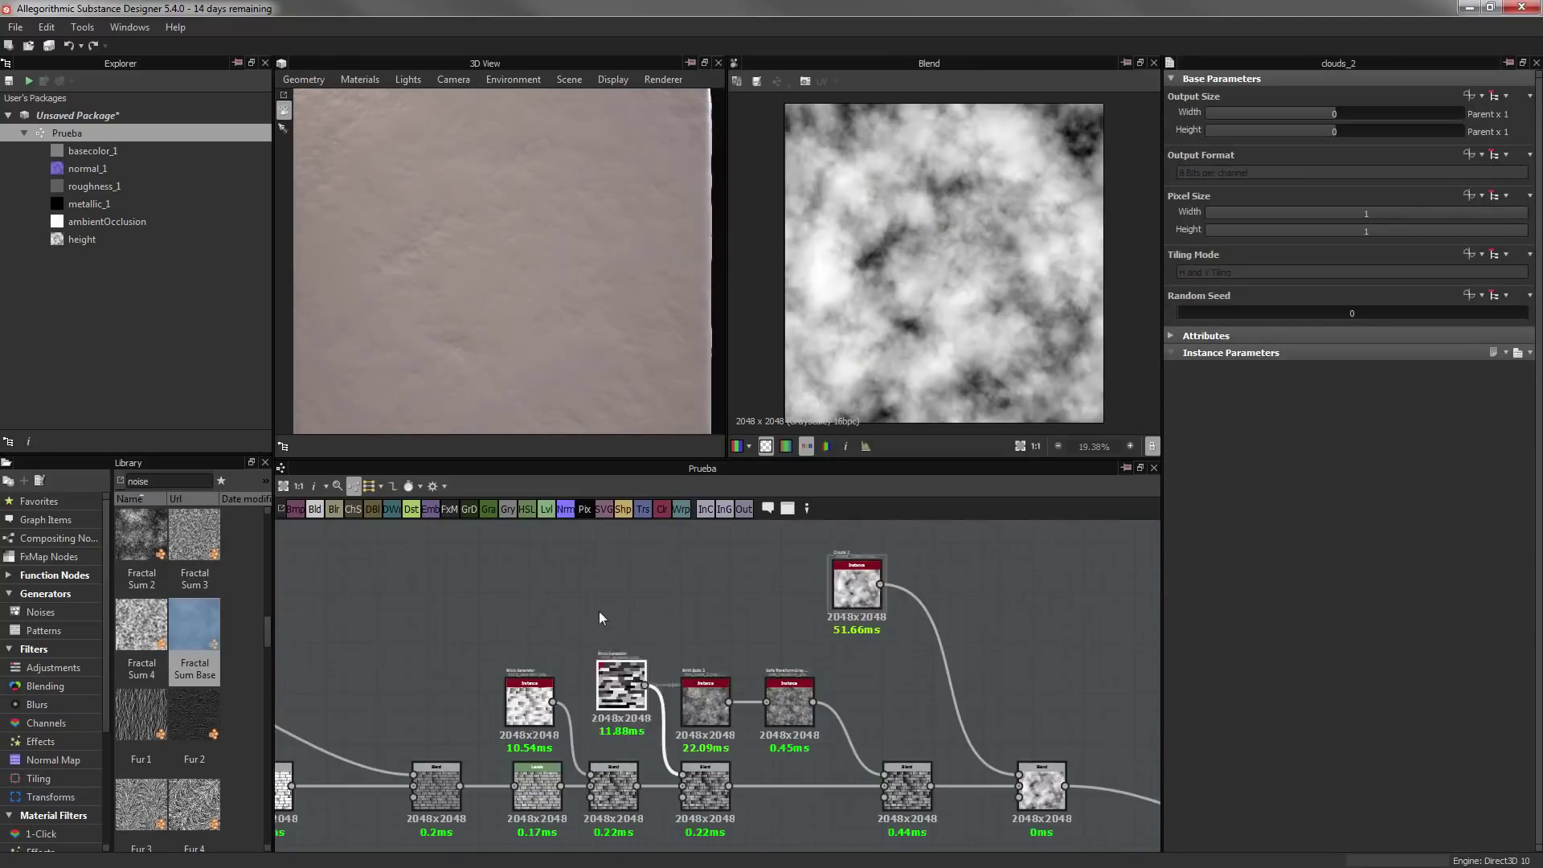
pyautogui.scroll(2, 723, 643)
# Add a Directional Warp fed by the clouds, with angle 90 and intensity 500
pyautogui.rightClick(851, 646)
pyautogui.write('direc')
pyautogui.click(884, 360)
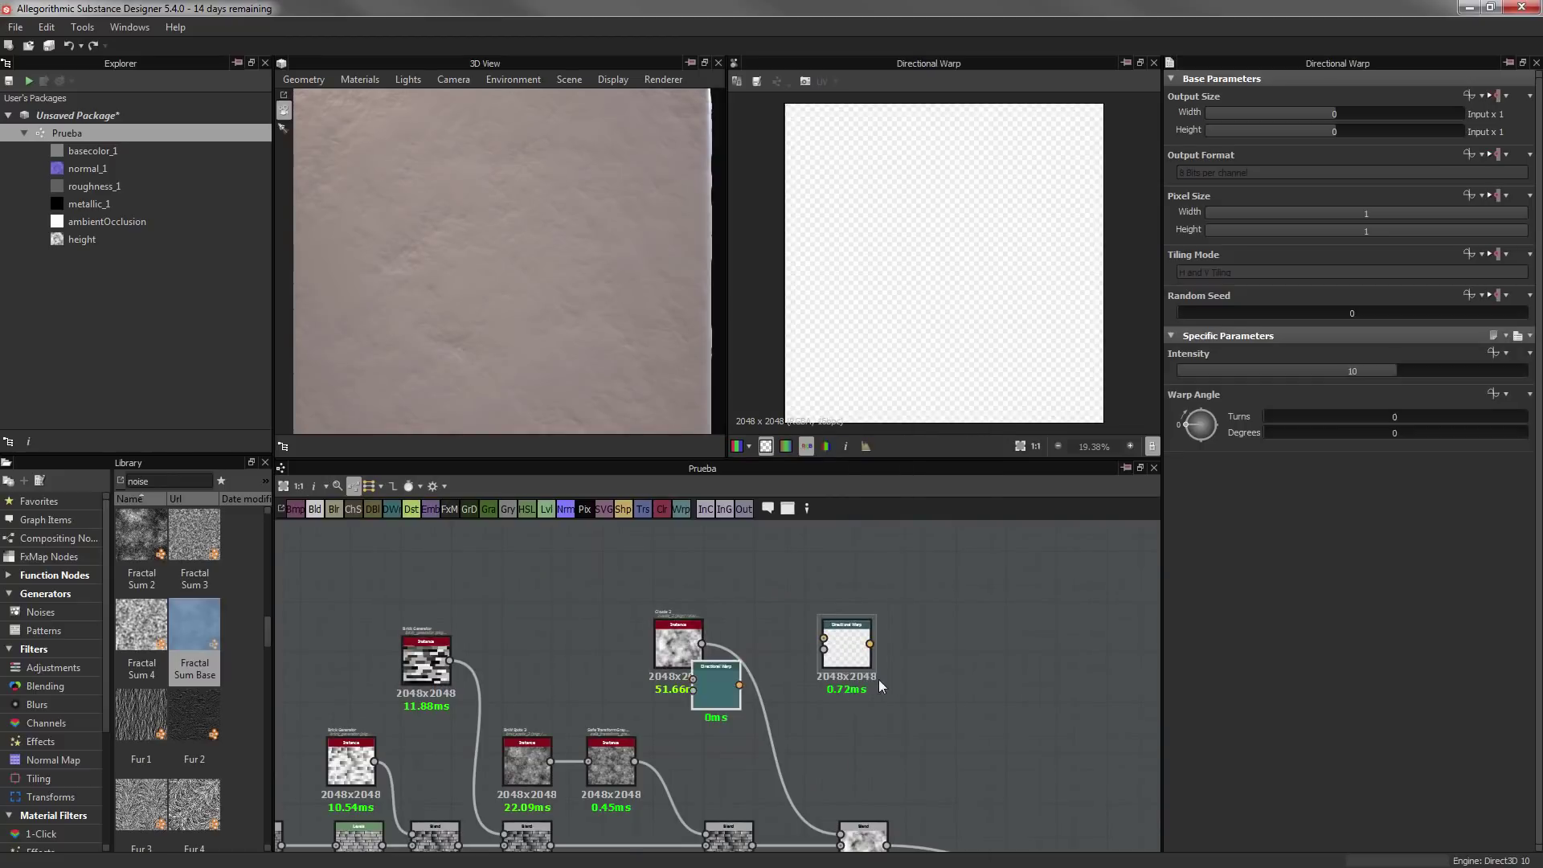
pyautogui.moveTo(701, 643); pyautogui.dragTo(824, 639)
pyautogui.doubleClick(1410, 433)
pyautogui.write('90')
pyautogui.doubleClick(1352, 370)
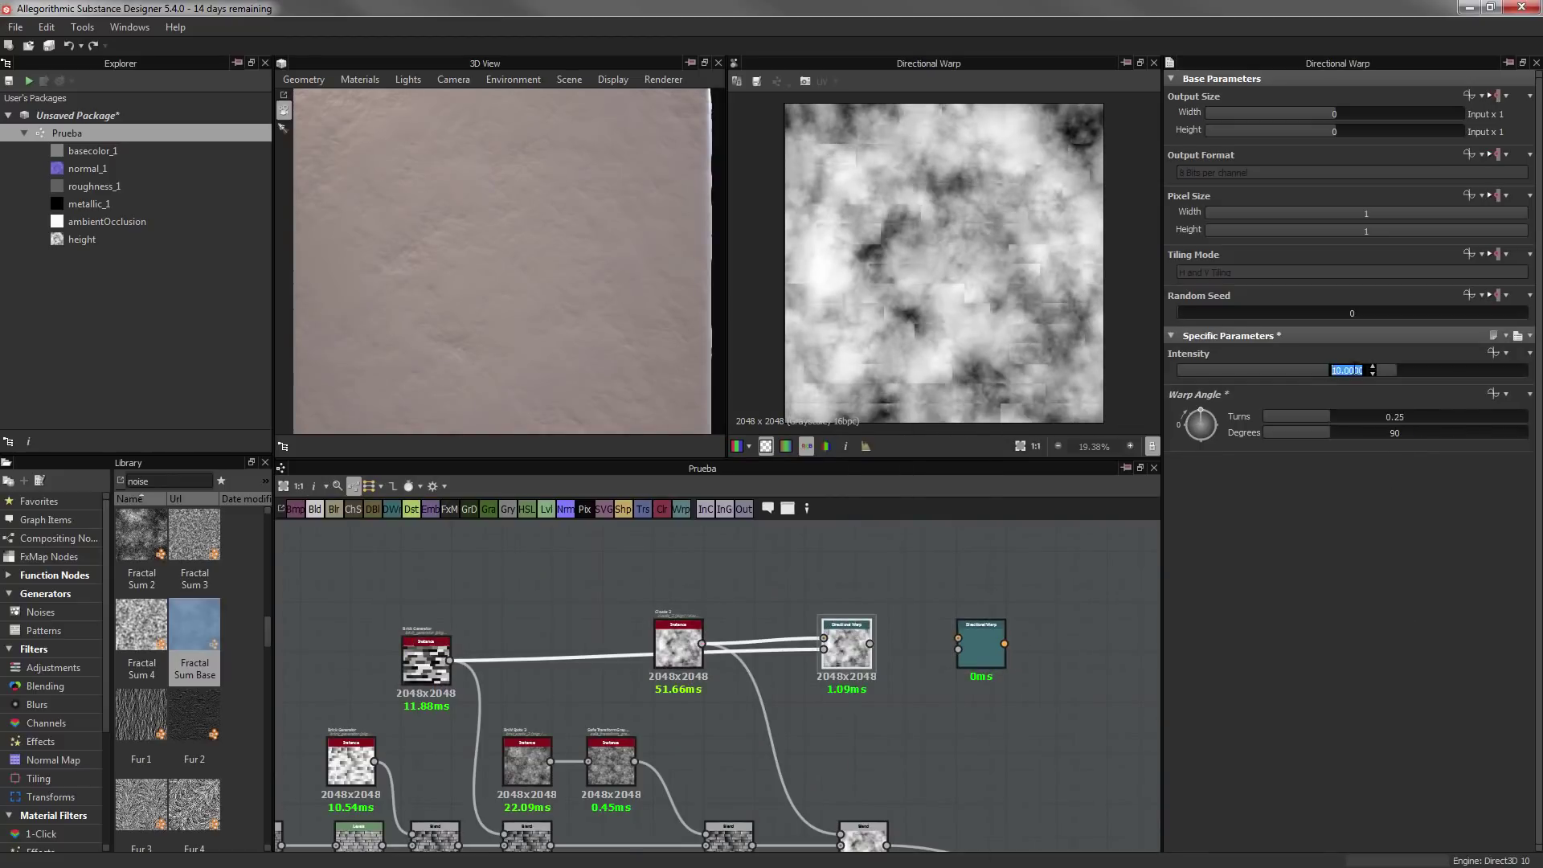
pyautogui.write('500')
pyautogui.press('Return')
pyautogui.scroll(-2, 788, 711)
pyautogui.scroll(2, 837, 560)
pyautogui.scroll(2, 862, 568)
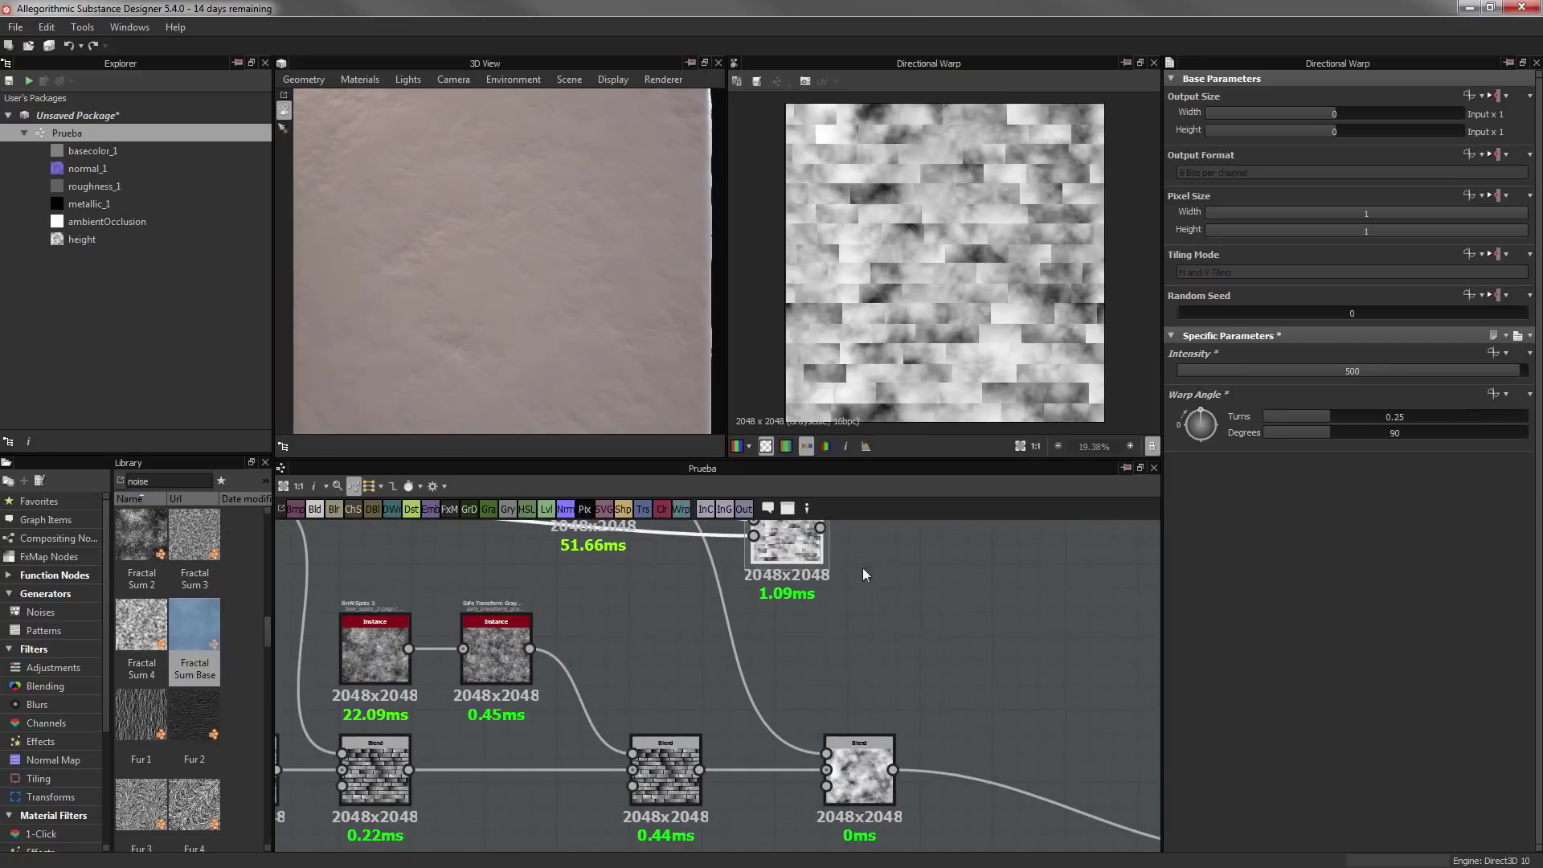
# Try the rightmost Blend in Divide mode at opacities around 0.24–0.28
pyautogui.click(859, 768)
pyautogui.click(1351, 411)
pyautogui.click(1192, 509)
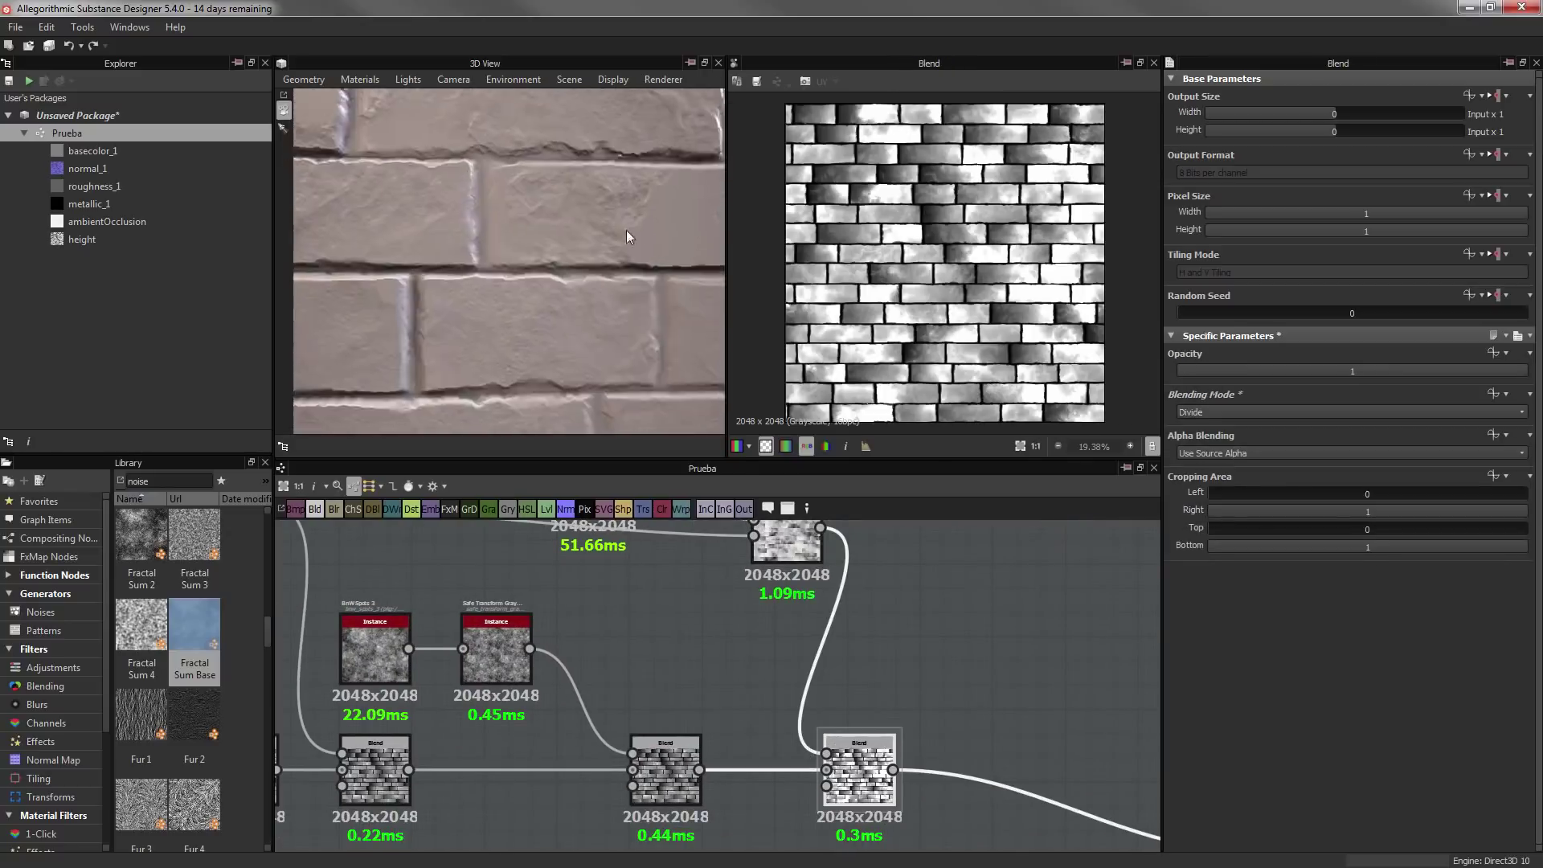
pyautogui.moveTo(625, 230); pyautogui.dragTo(523, 326)
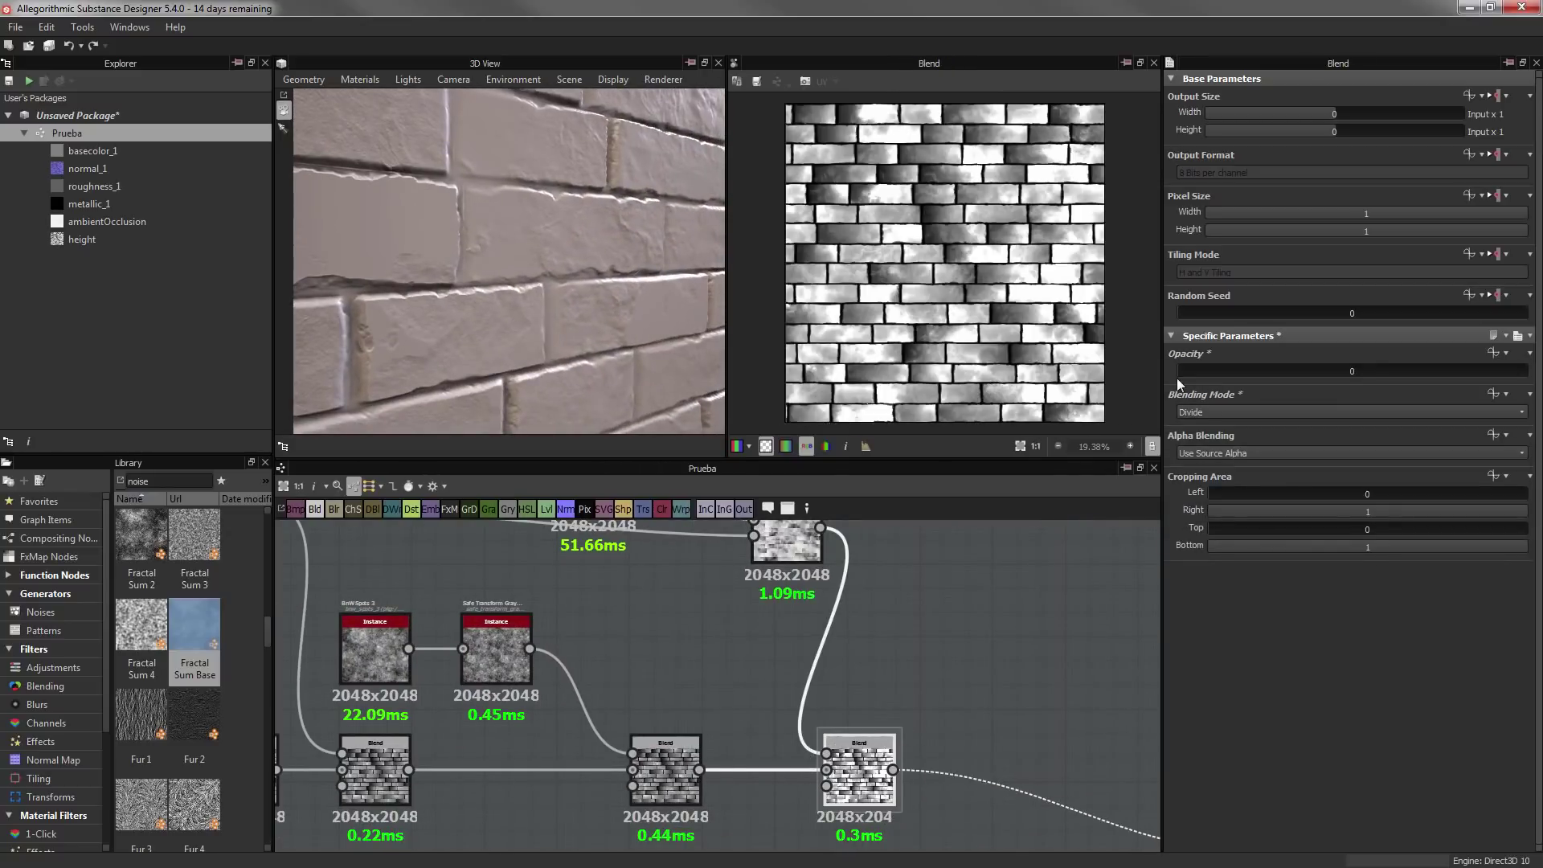
pyautogui.moveTo(1177, 378); pyautogui.dragTo(1276, 381)
pyautogui.moveTo(562, 273)
pyautogui.mouseDown()
pyautogui.moveTo(592, 280)
pyautogui.moveTo(554, 331)
pyautogui.mouseUp()
pyautogui.scroll(3, 587, 277)
pyautogui.scroll(-3, 586, 281)
# Compare Multiply, Subtract and Add Sub blend modes, raising opacity to about 0.41
pyautogui.click(1198, 411)
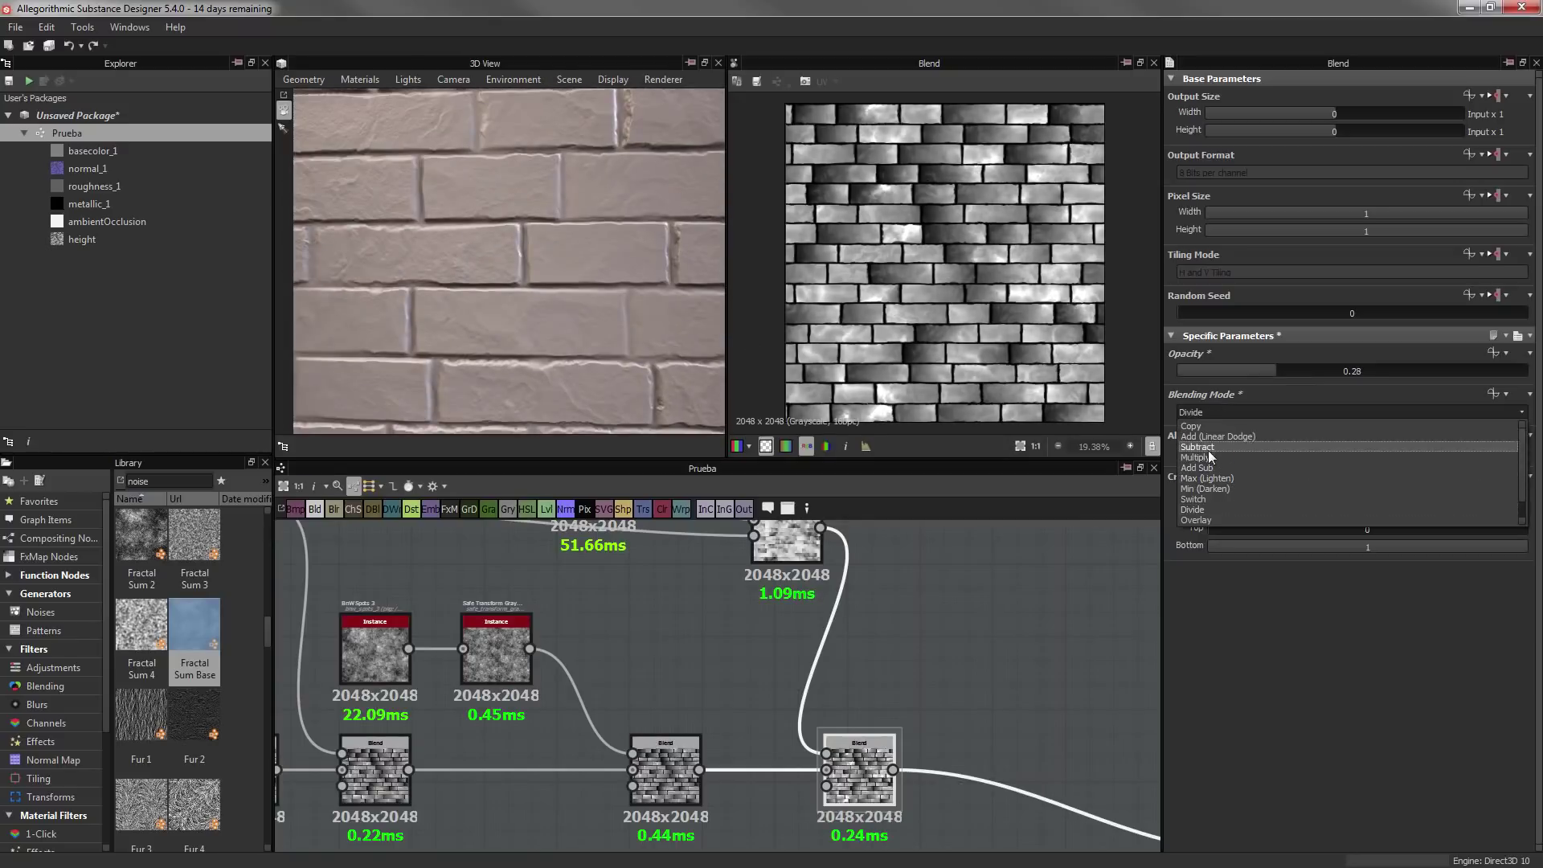
pyautogui.click(1195, 458)
pyautogui.click(1198, 411)
pyautogui.click(1197, 446)
pyautogui.moveTo(590, 263)
pyautogui.mouseDown()
pyautogui.moveTo(566, 233)
pyautogui.moveTo(579, 336)
pyautogui.moveTo(691, 362)
pyautogui.mouseUp()
pyautogui.click(1197, 411)
pyautogui.click(1202, 466)
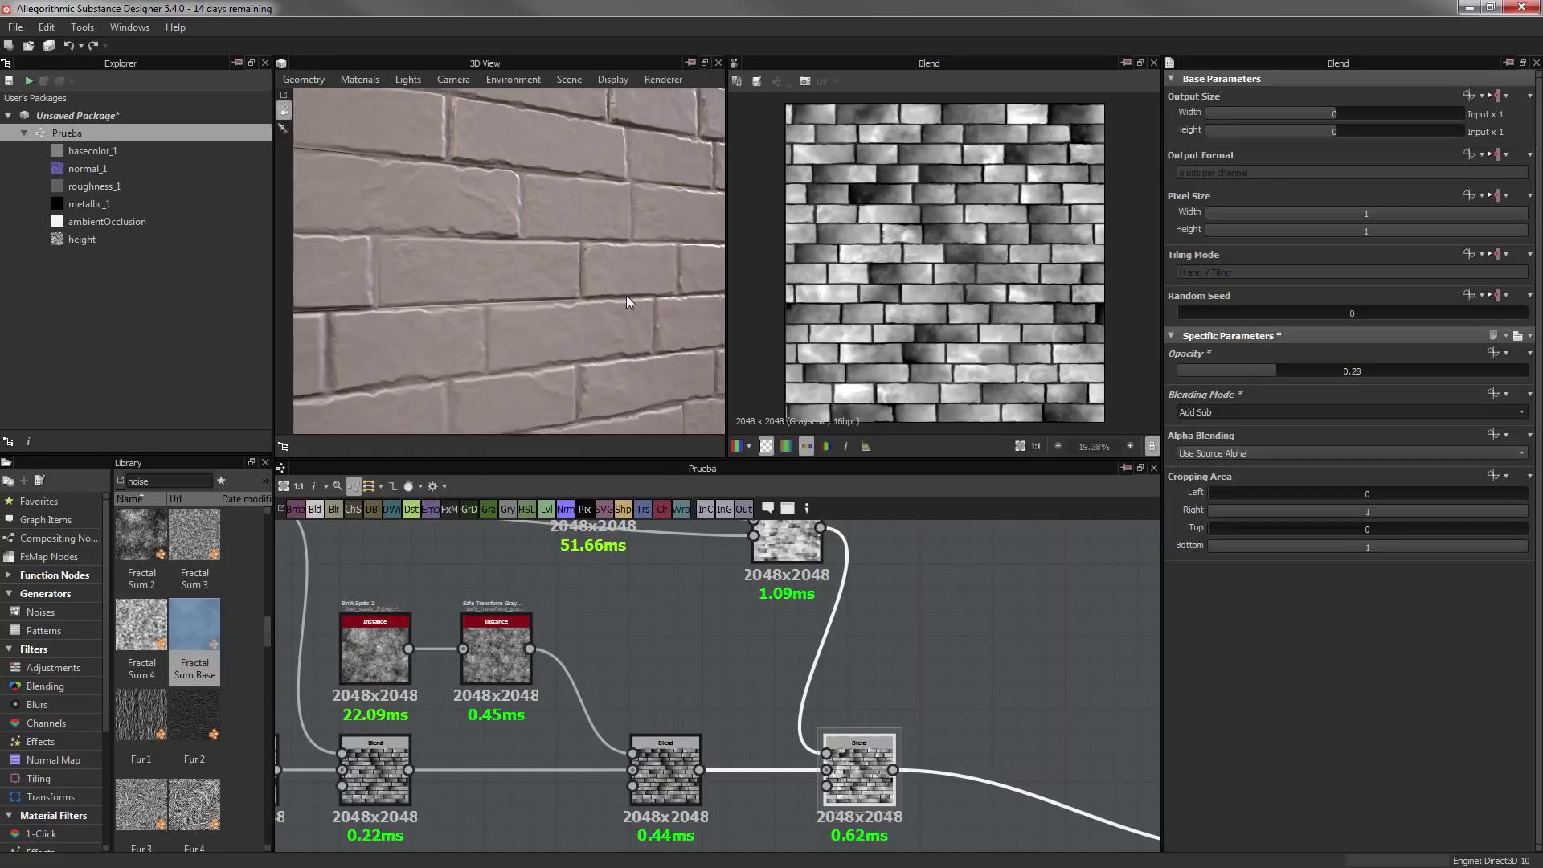
pyautogui.click(1307, 371)
pyautogui.moveTo(1305, 378); pyautogui.dragTo(1321, 378)
pyautogui.moveTo(716, 347)
pyautogui.mouseDown()
pyautogui.moveTo(563, 278)
pyautogui.moveTo(585, 325)
pyautogui.moveTo(569, 247)
pyautogui.moveTo(627, 265)
pyautogui.mouseUp()
# Settle the dirt blend on Multiply with opacity lowered to about 0.22
pyautogui.click(1289, 368)
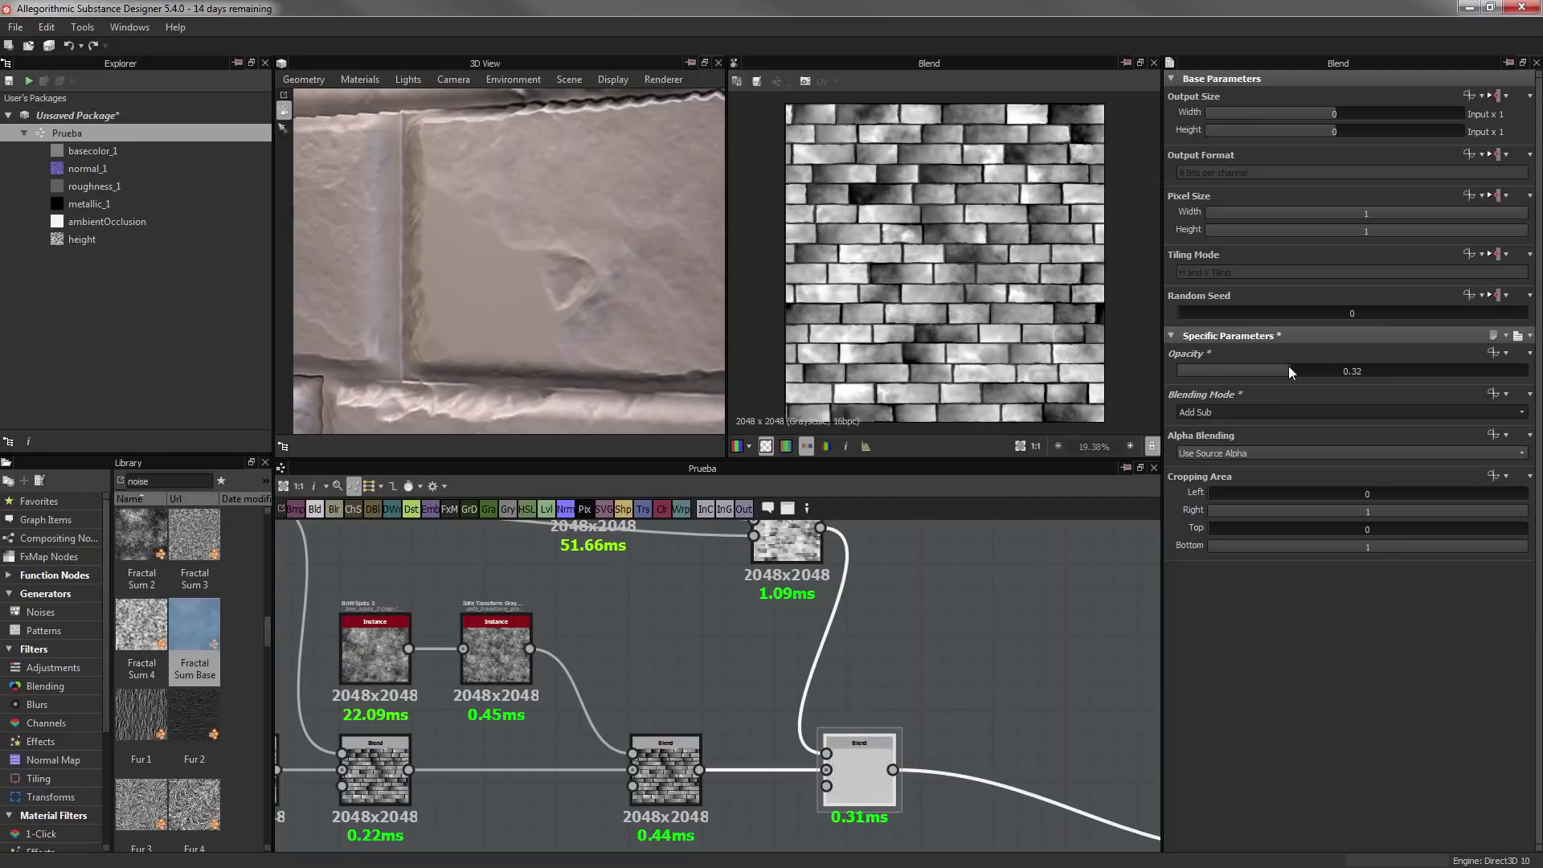
pyautogui.moveTo(1289, 368); pyautogui.dragTo(1266, 368)
pyautogui.click(1230, 412)
pyautogui.click(1203, 460)
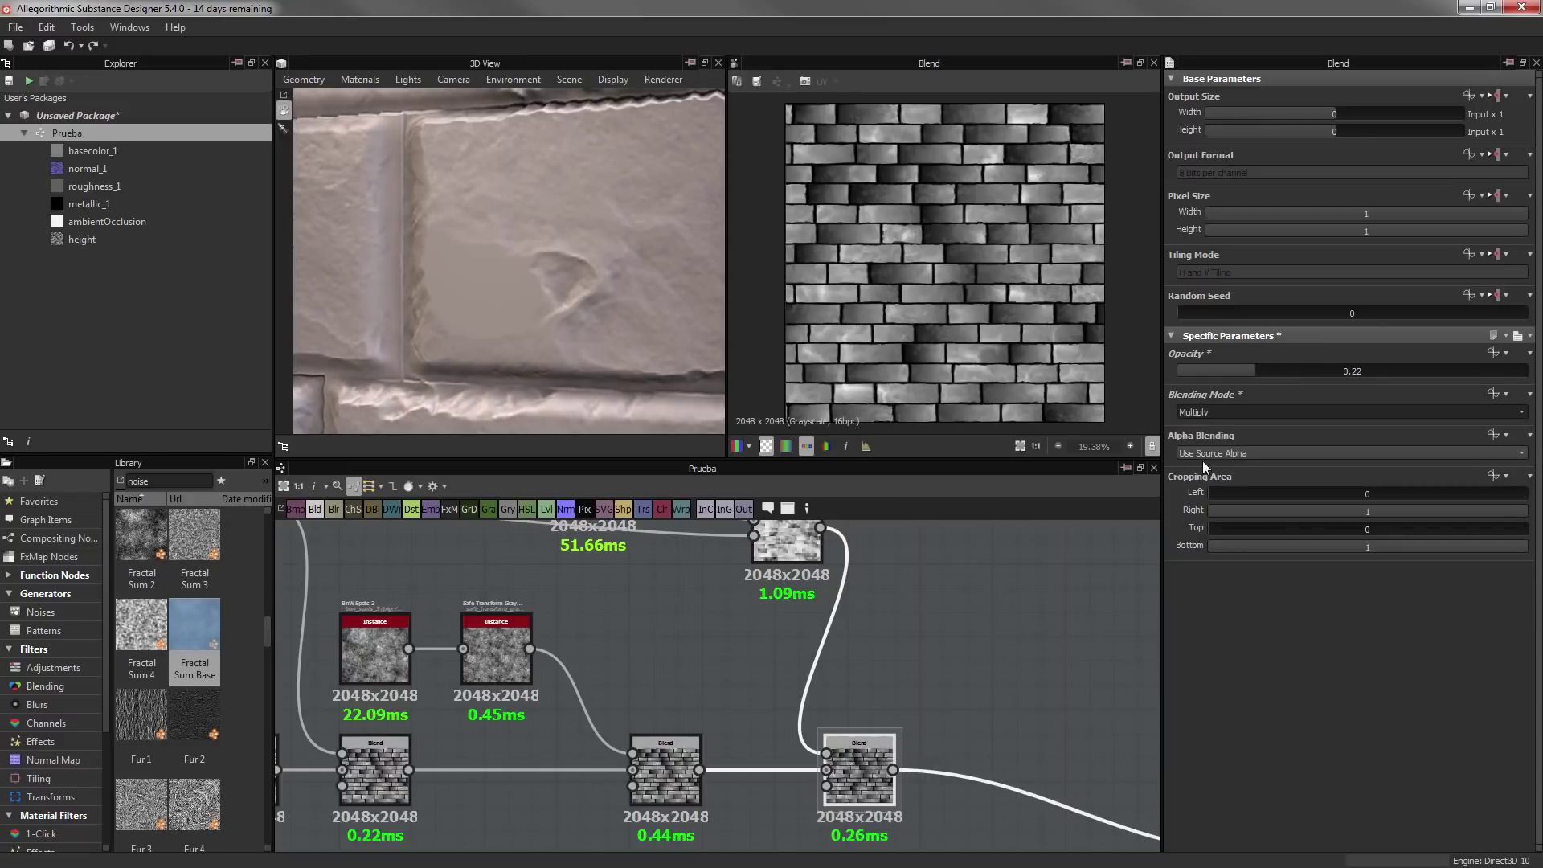
pyautogui.moveTo(723, 643); pyautogui.dragTo(683, 599, button='middle')
pyautogui.scroll(-2, 884, 643)
# Check the Levels histogram, set preview tessellation to 64, and place a Tile Random node
pyautogui.click(1022, 641)
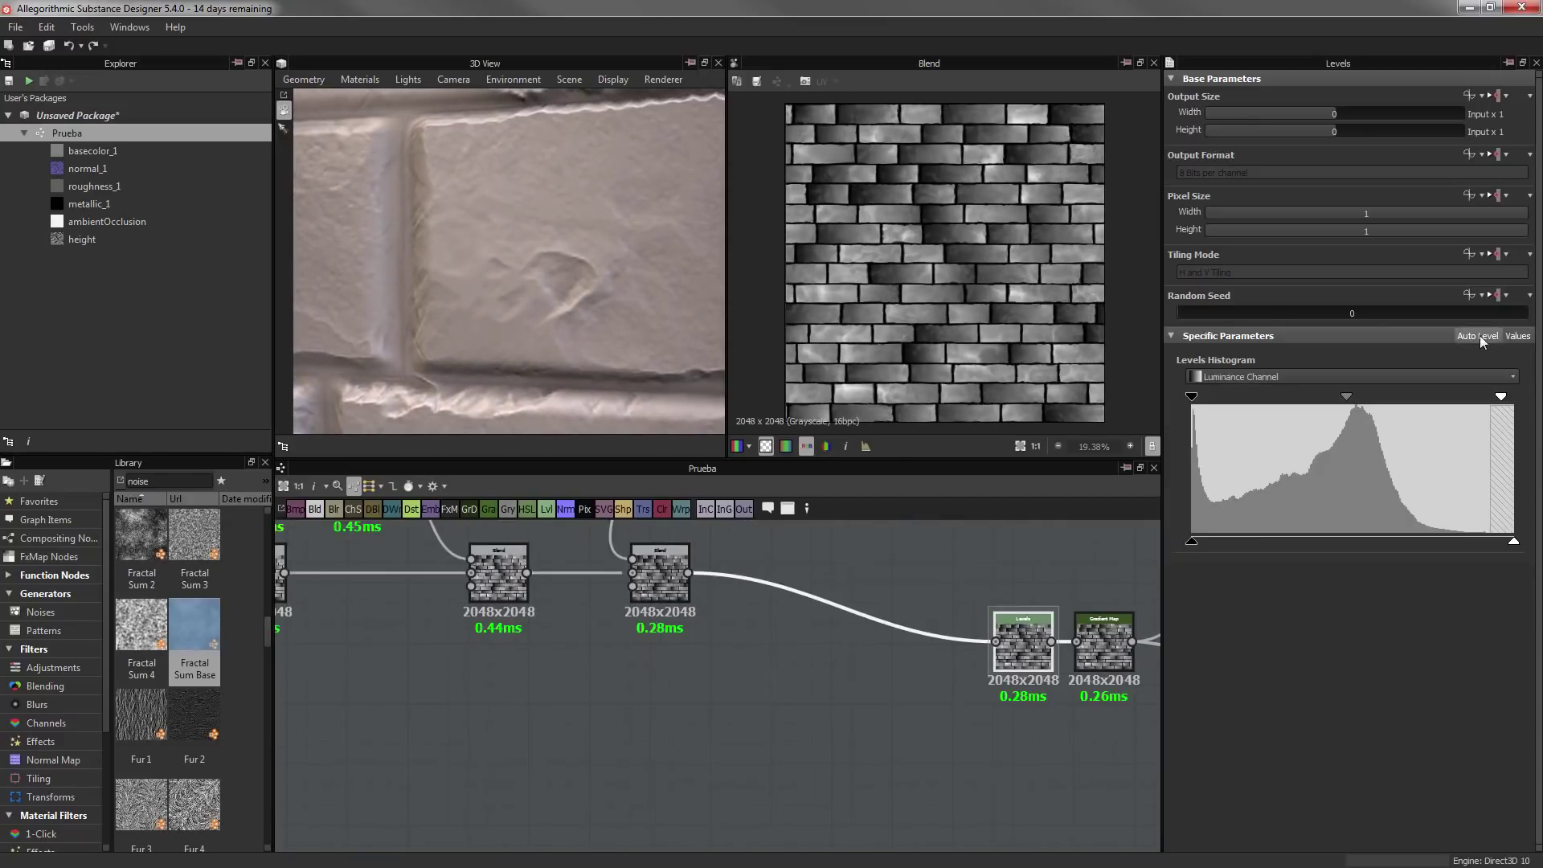
pyautogui.moveTo(563, 241)
pyautogui.mouseDown()
pyautogui.moveTo(543, 327)
pyautogui.moveTo(553, 309)
pyautogui.moveTo(344, 177)
pyautogui.mouseUp()
pyautogui.moveTo(1359, 109); pyautogui.dragTo(1525, 109)
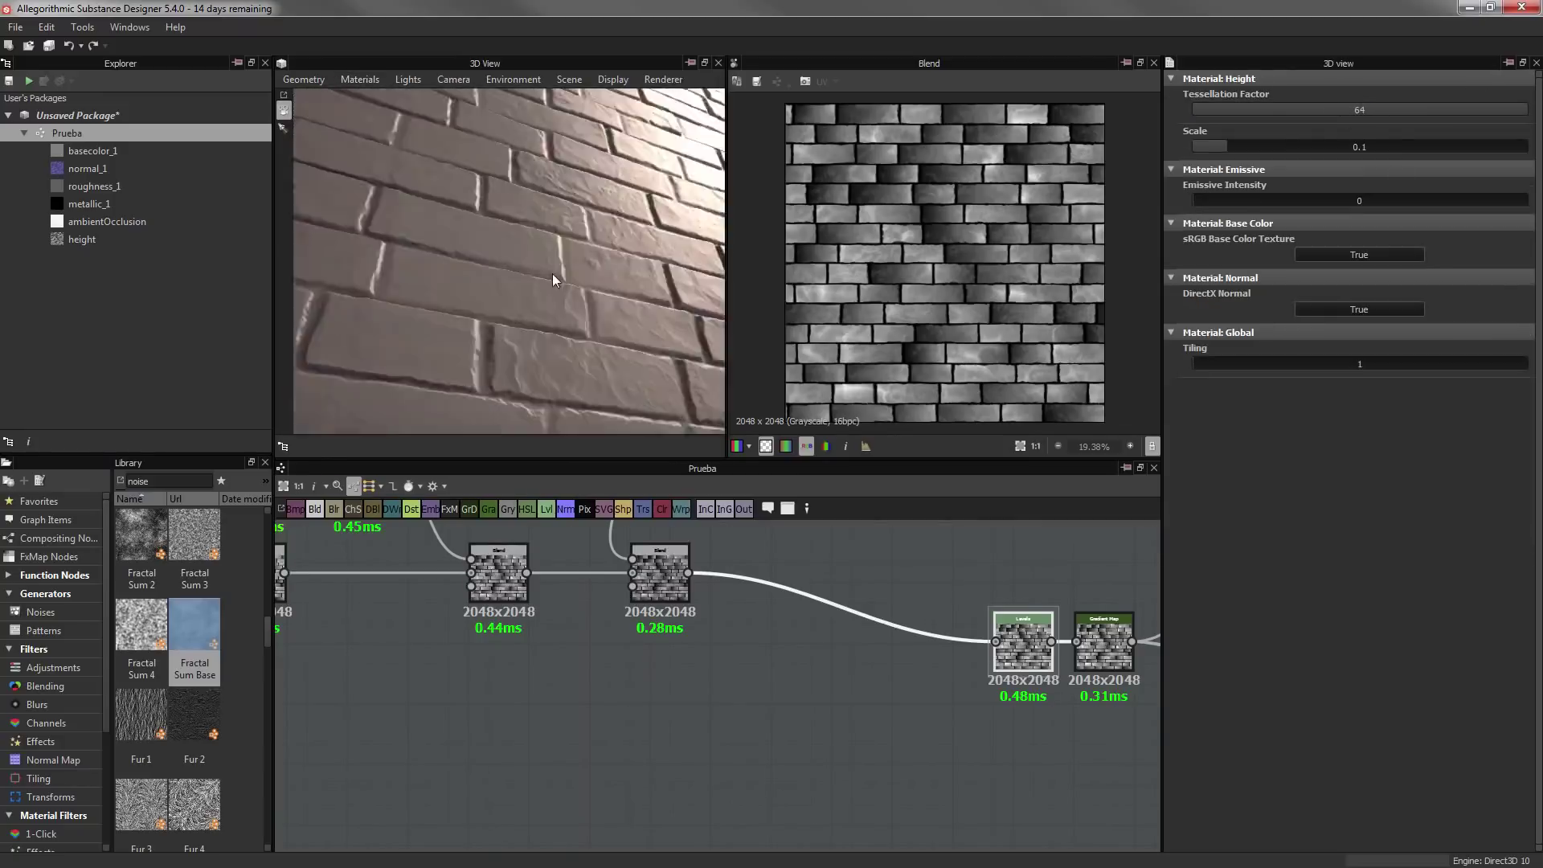
pyautogui.moveTo(552, 273)
pyautogui.mouseDown()
pyautogui.moveTo(562, 303)
pyautogui.moveTo(417, 285)
pyautogui.moveTo(575, 199)
pyautogui.moveTo(506, 212)
pyautogui.moveTo(660, 234)
pyautogui.mouseUp()
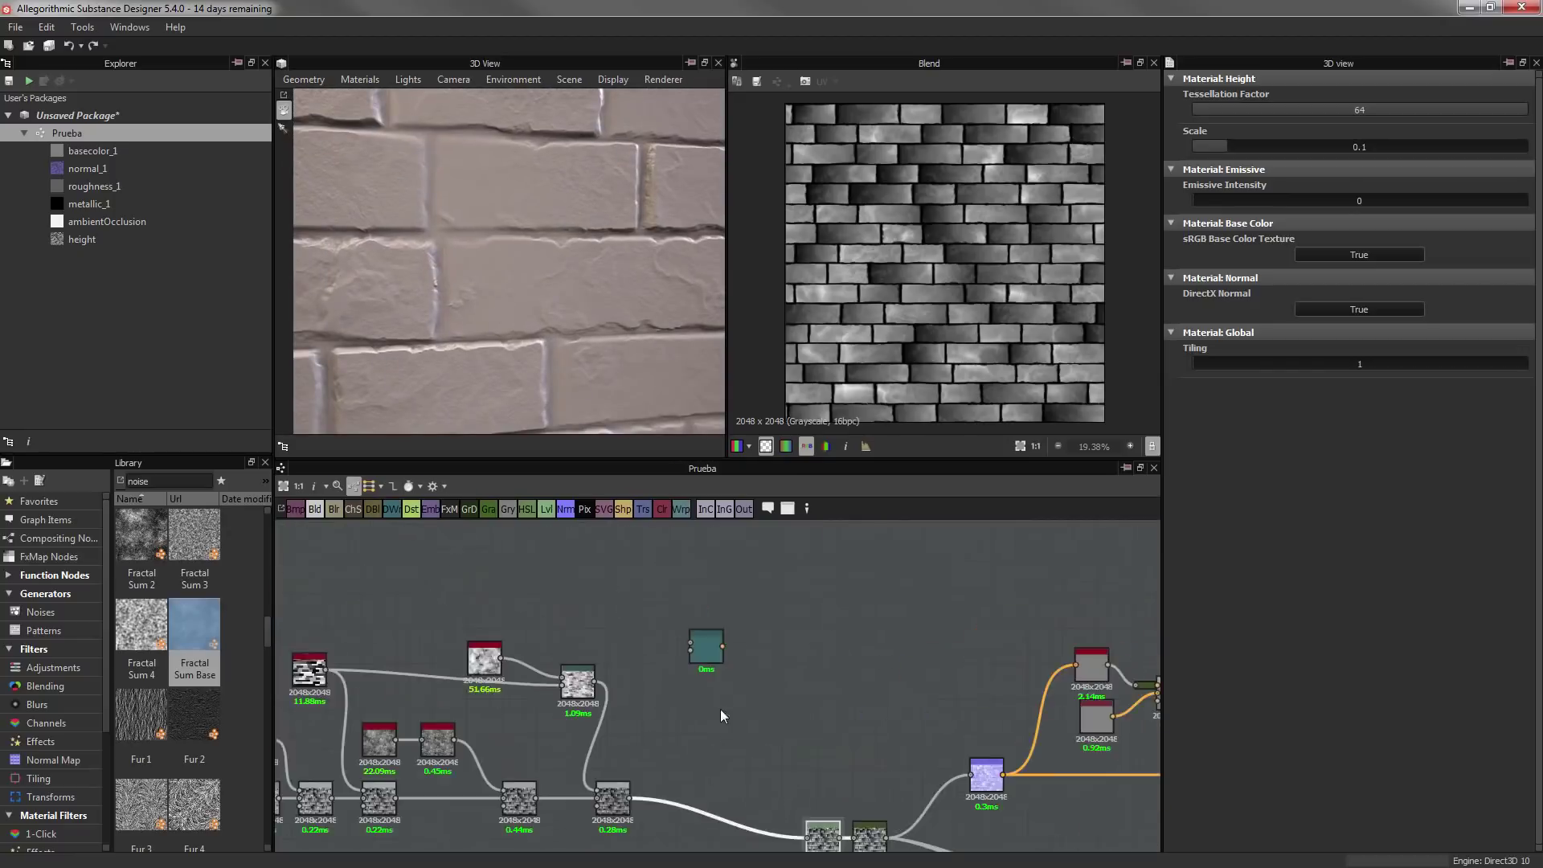
pyautogui.scroll(5, 170, 593)
pyautogui.moveTo(141, 804); pyautogui.dragTo(548, 651)
# Set Tile Random to the Disc pattern with randomized scale, colour and offset 0.22
pyautogui.click(1367, 487)
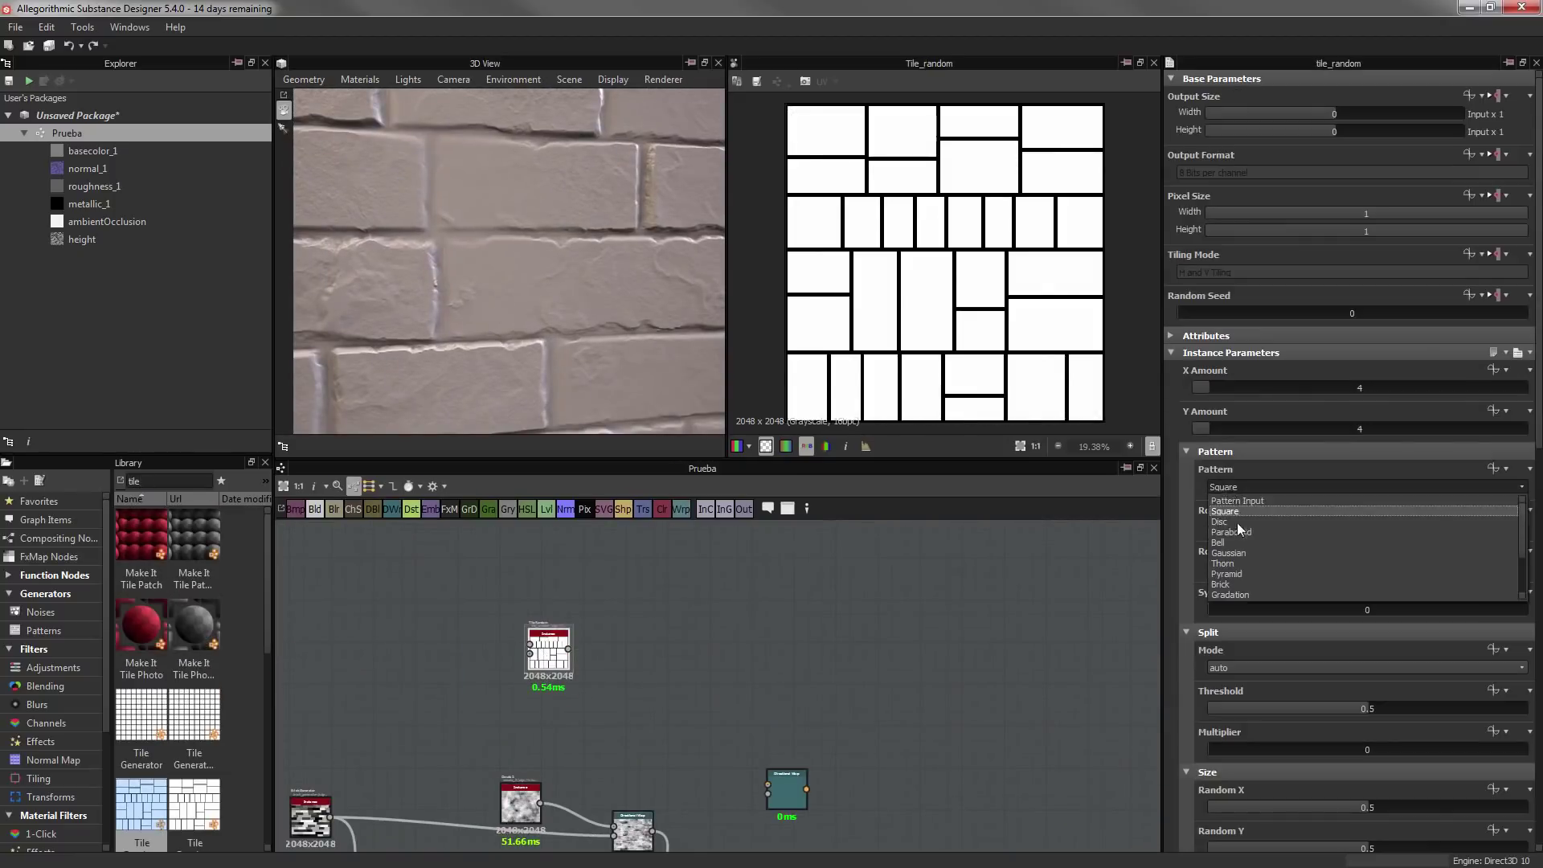
pyautogui.click(1237, 522)
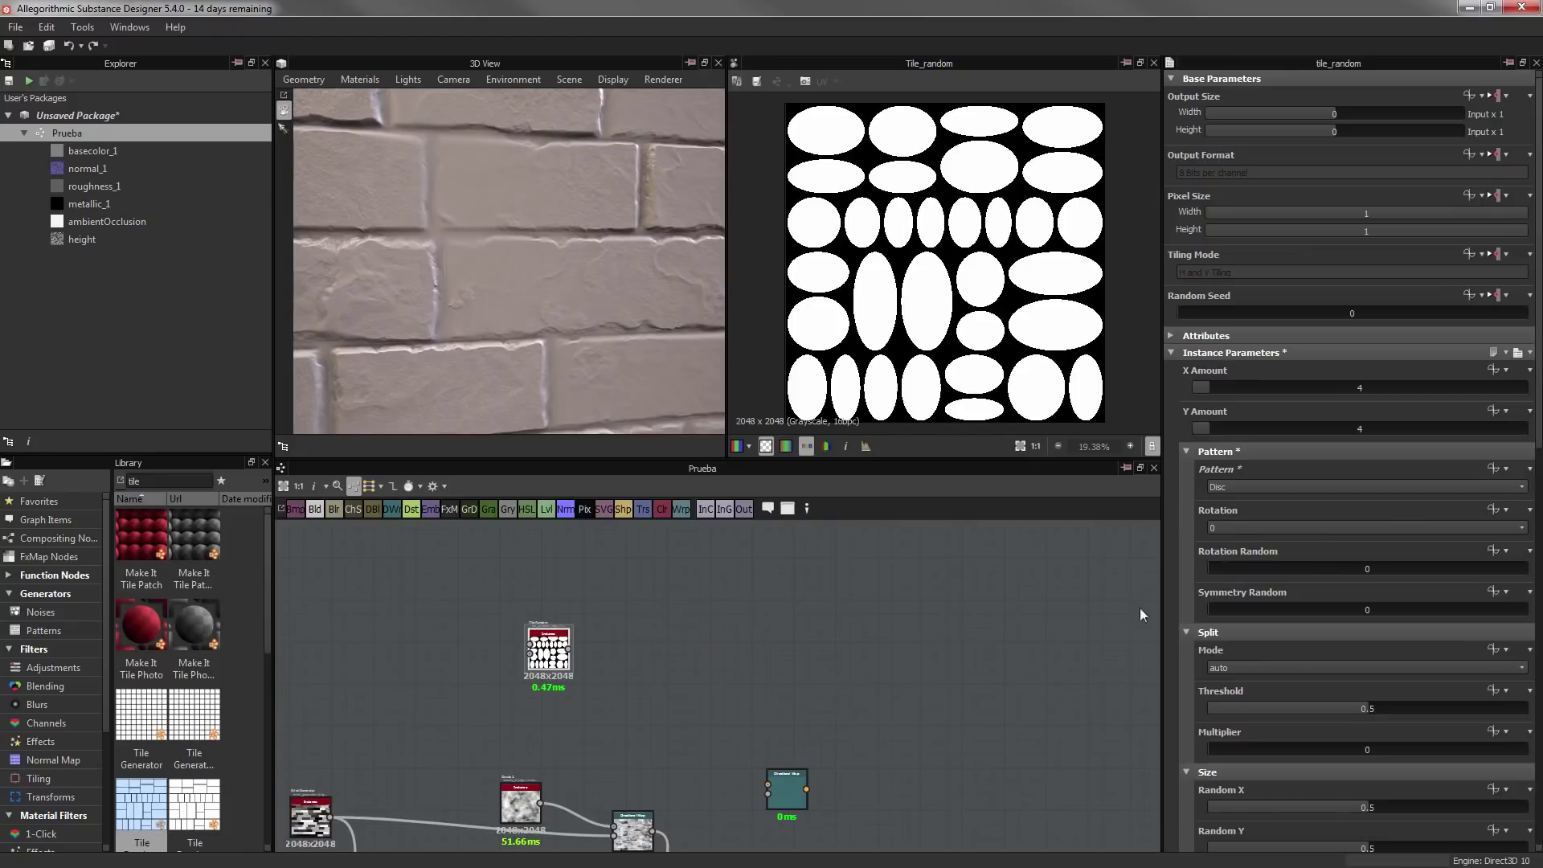
pyautogui.scroll(-5, 1319, 549)
pyautogui.scroll(-1, 1267, 600)
pyautogui.scroll(-1, 1327, 516)
pyautogui.moveTo(1327, 516); pyautogui.dragTo(1497, 513)
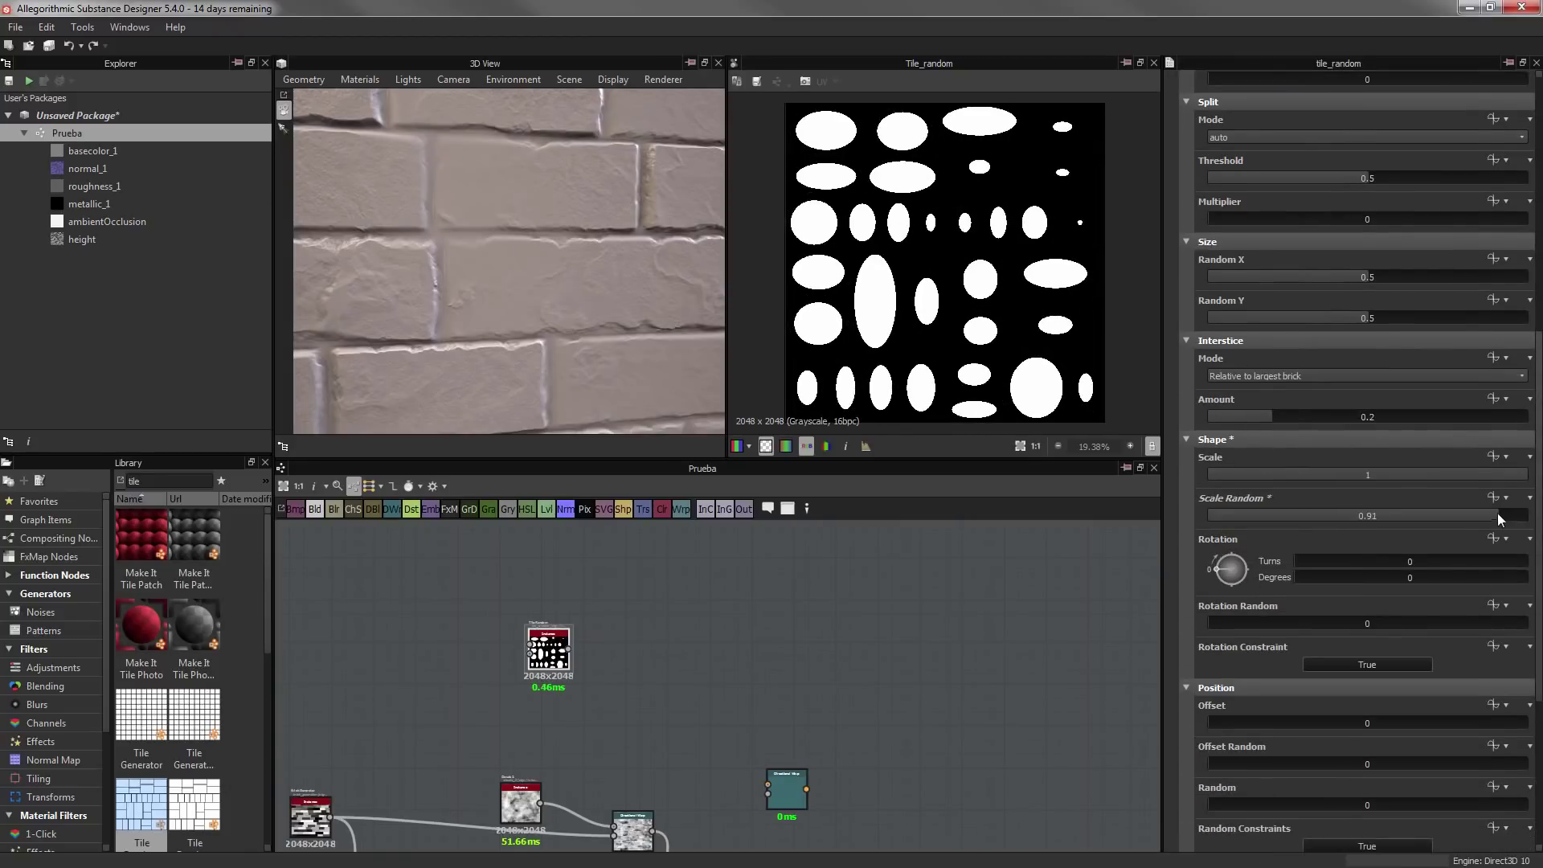
pyautogui.scroll(-4, 1267, 714)
pyautogui.moveTo(1269, 672); pyautogui.dragTo(1527, 673)
pyautogui.moveTo(1299, 506); pyautogui.dragTo(1499, 506)
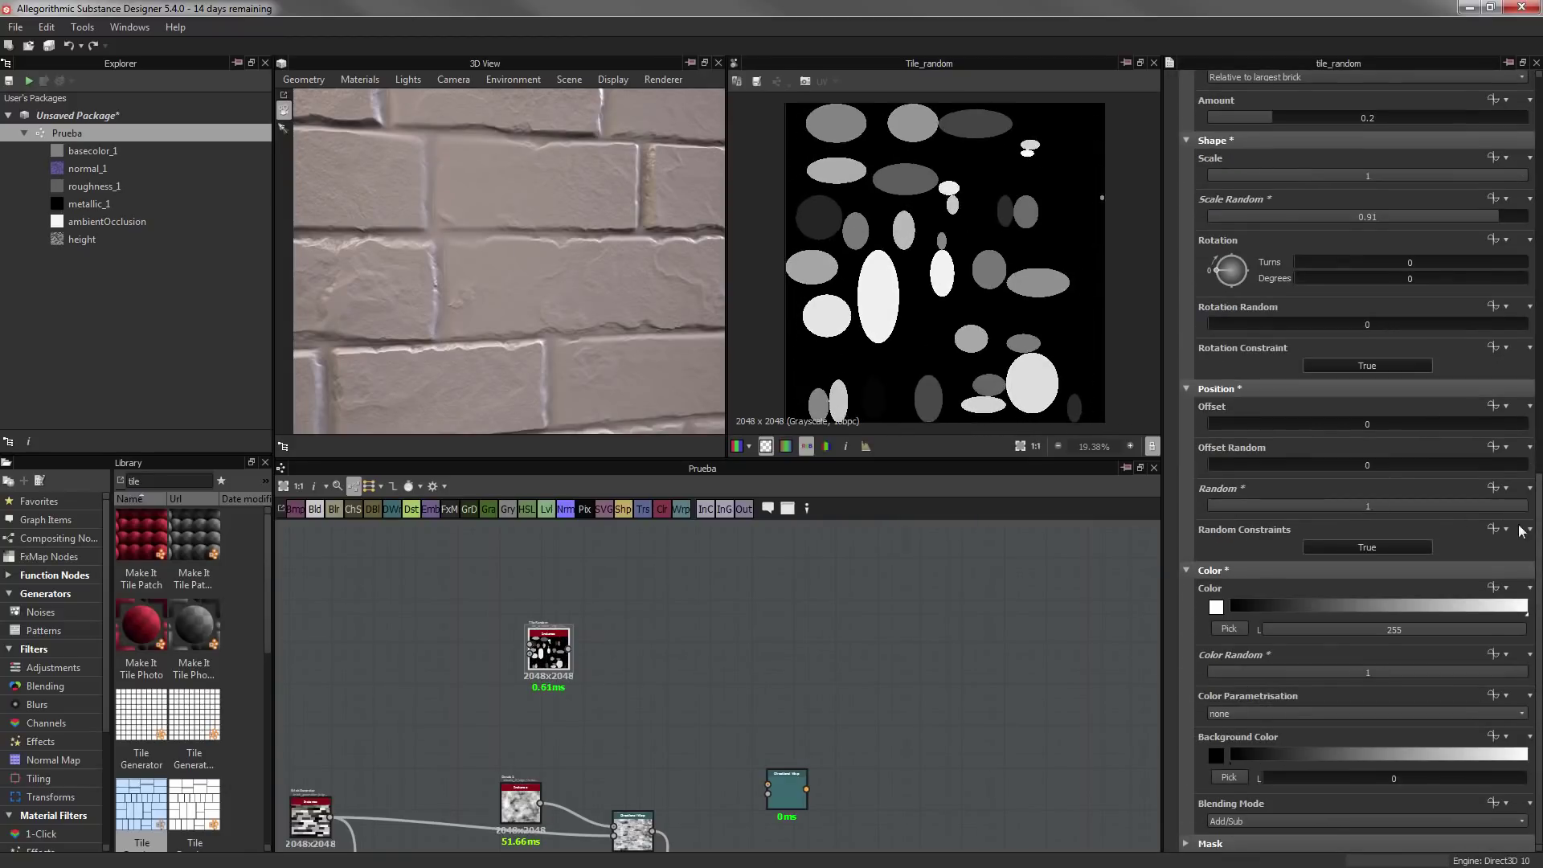
pyautogui.moveTo(1237, 424)
pyautogui.mouseDown()
pyautogui.moveTo(1278, 423)
pyautogui.moveTo(1310, 464)
pyautogui.moveTo(1500, 506)
pyautogui.mouseUp()
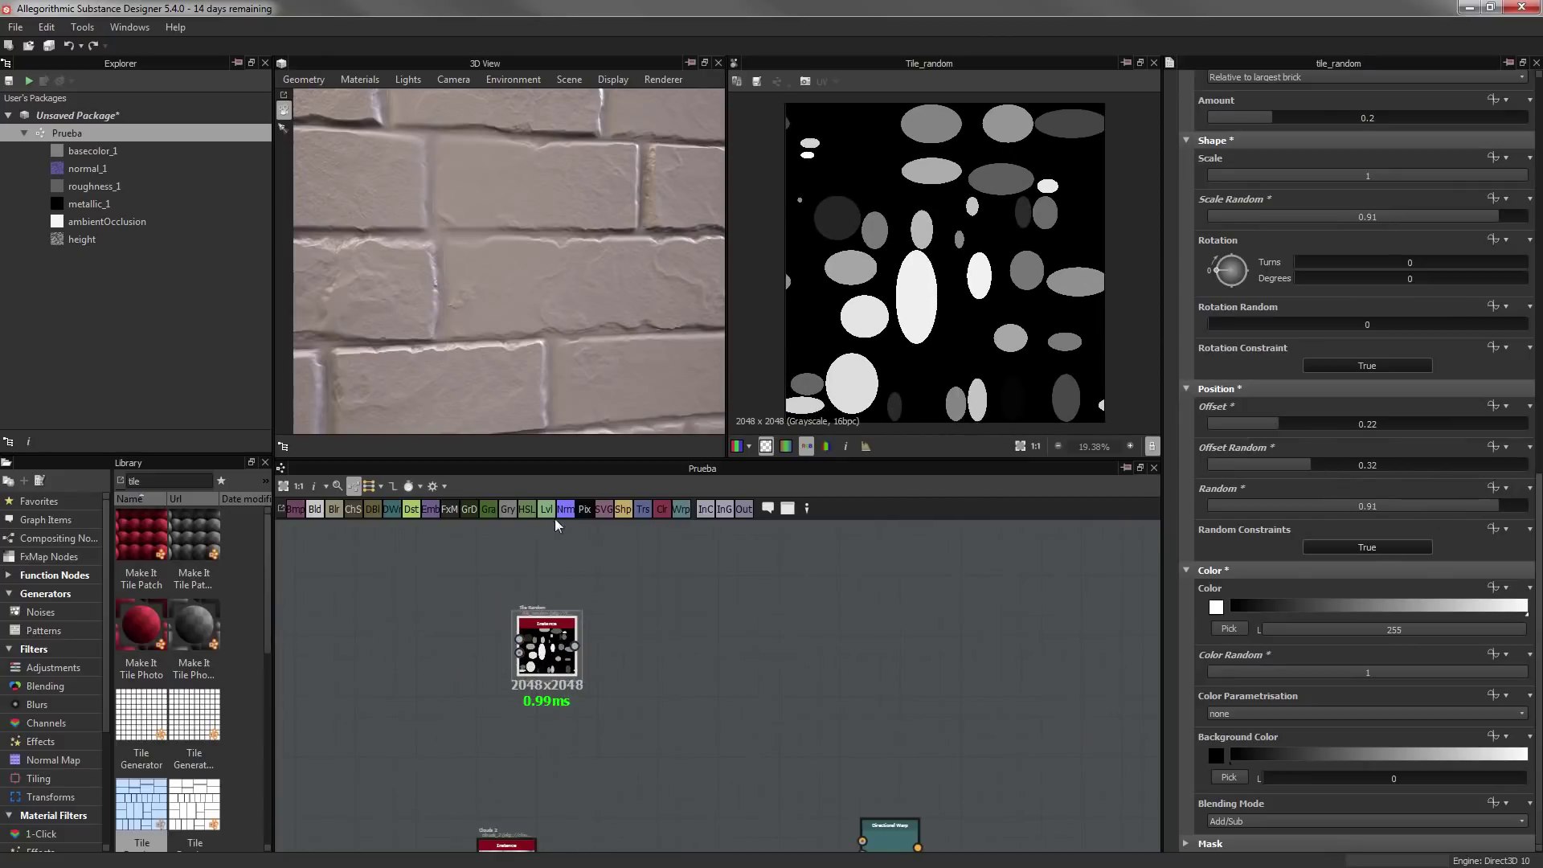
# Wire Tile Random through a source-only Distance into an absolute-size Edge Detect
pyautogui.click(1496, 96)
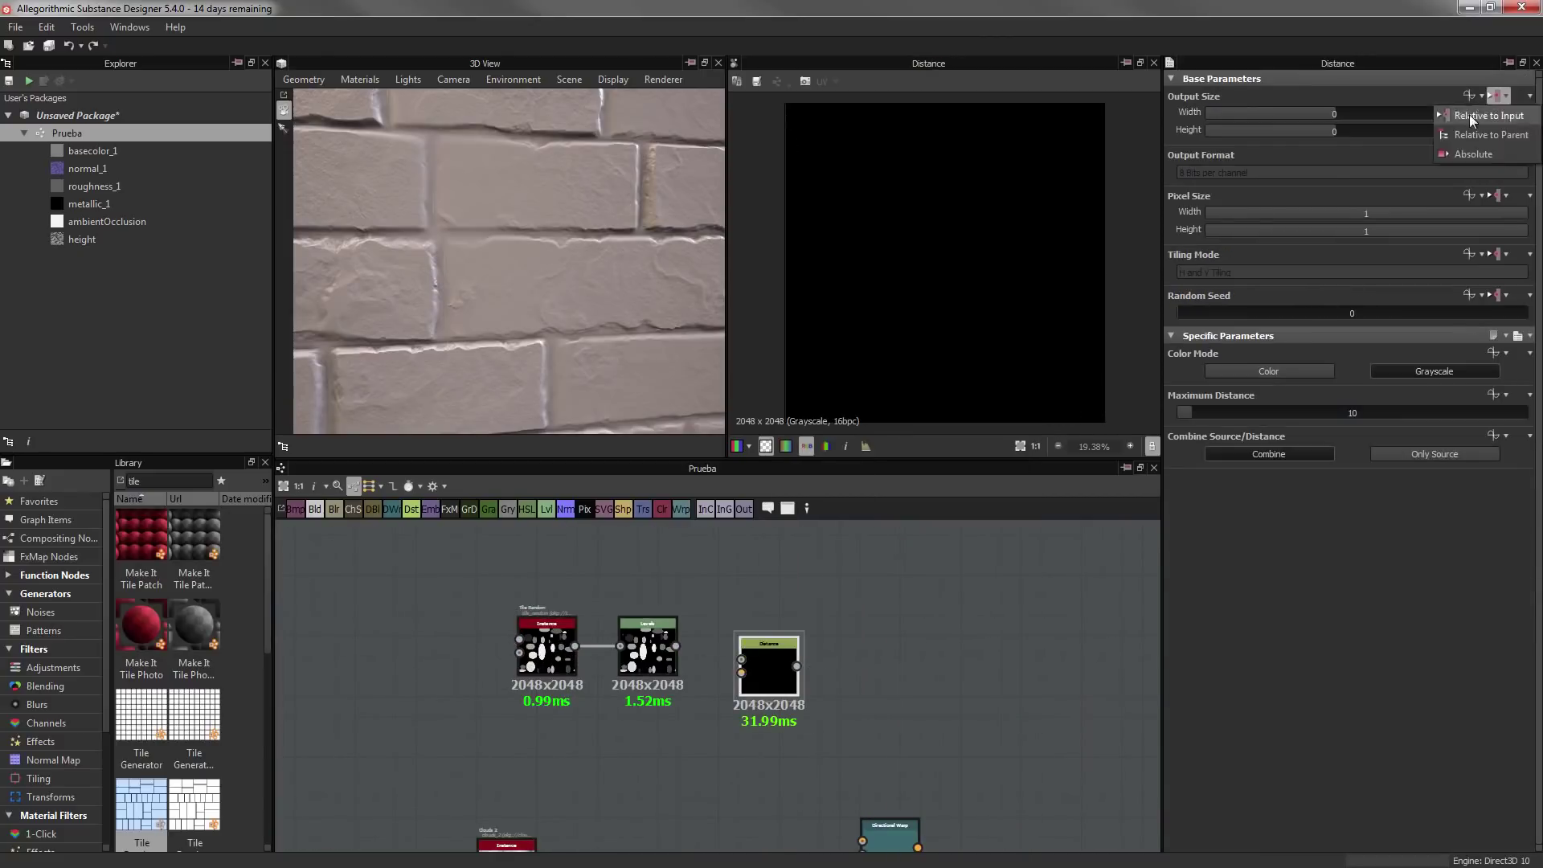
pyautogui.click(1473, 154)
pyautogui.click(1496, 95)
pyautogui.click(1488, 134)
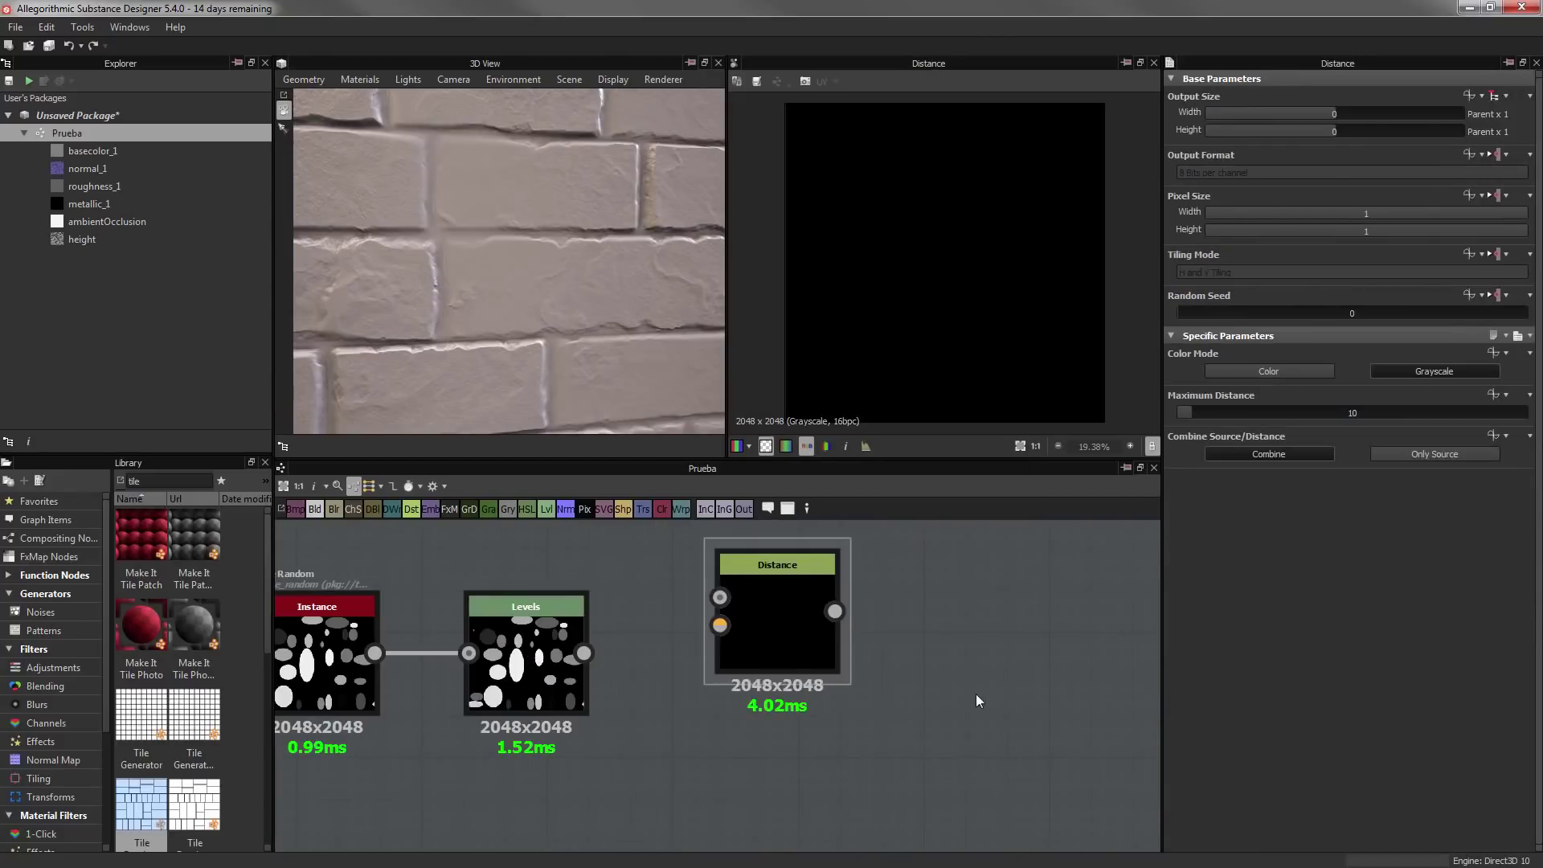
pyautogui.rightClick(974, 689)
pyautogui.moveTo(745, 685); pyautogui.dragTo(761, 675)
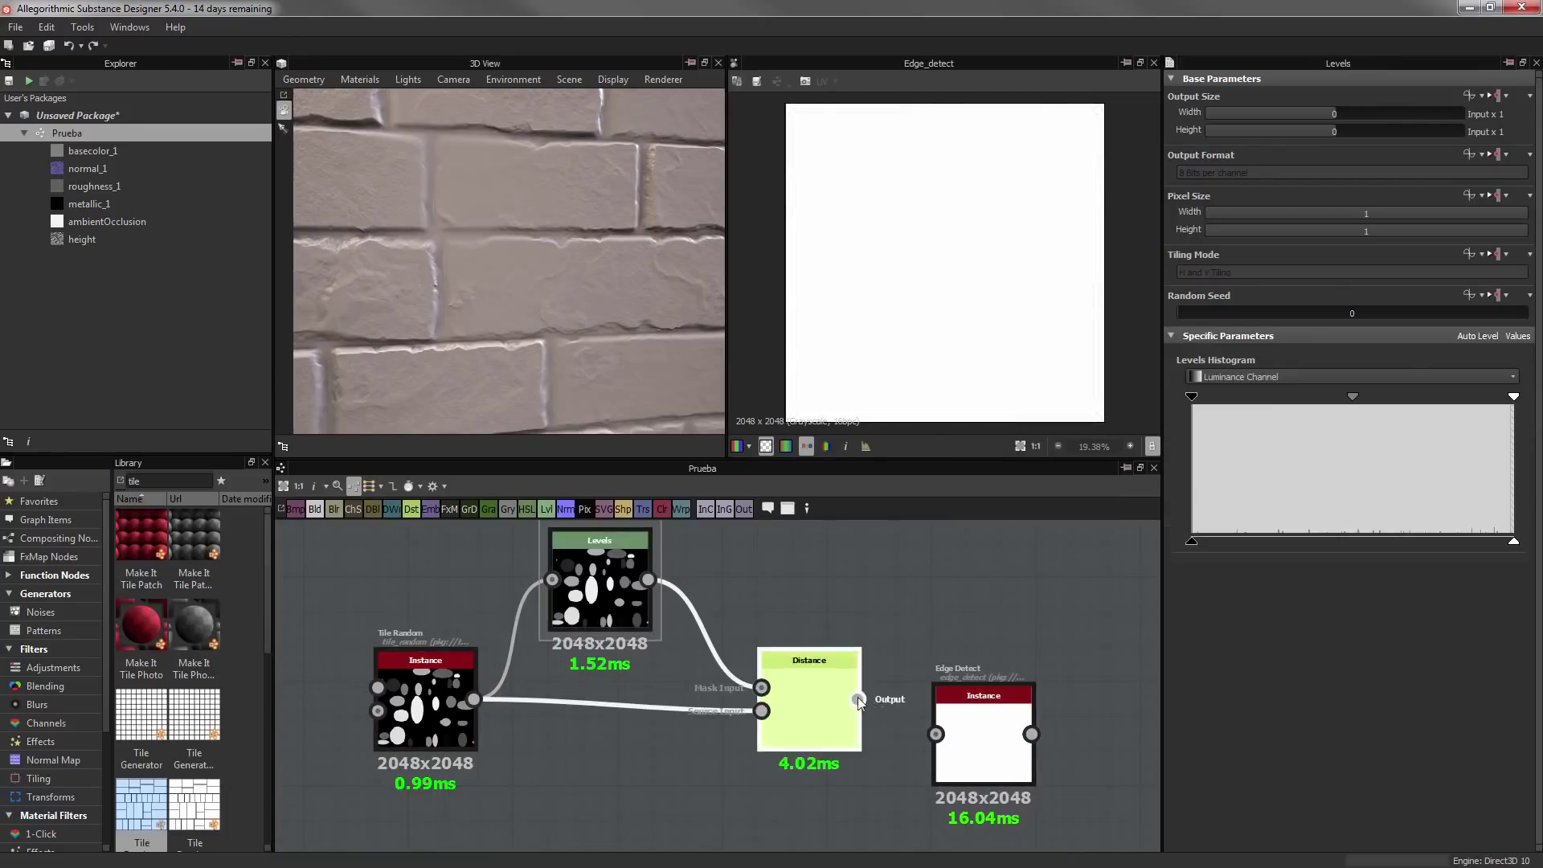
pyautogui.moveTo(857, 697); pyautogui.dragTo(935, 733)
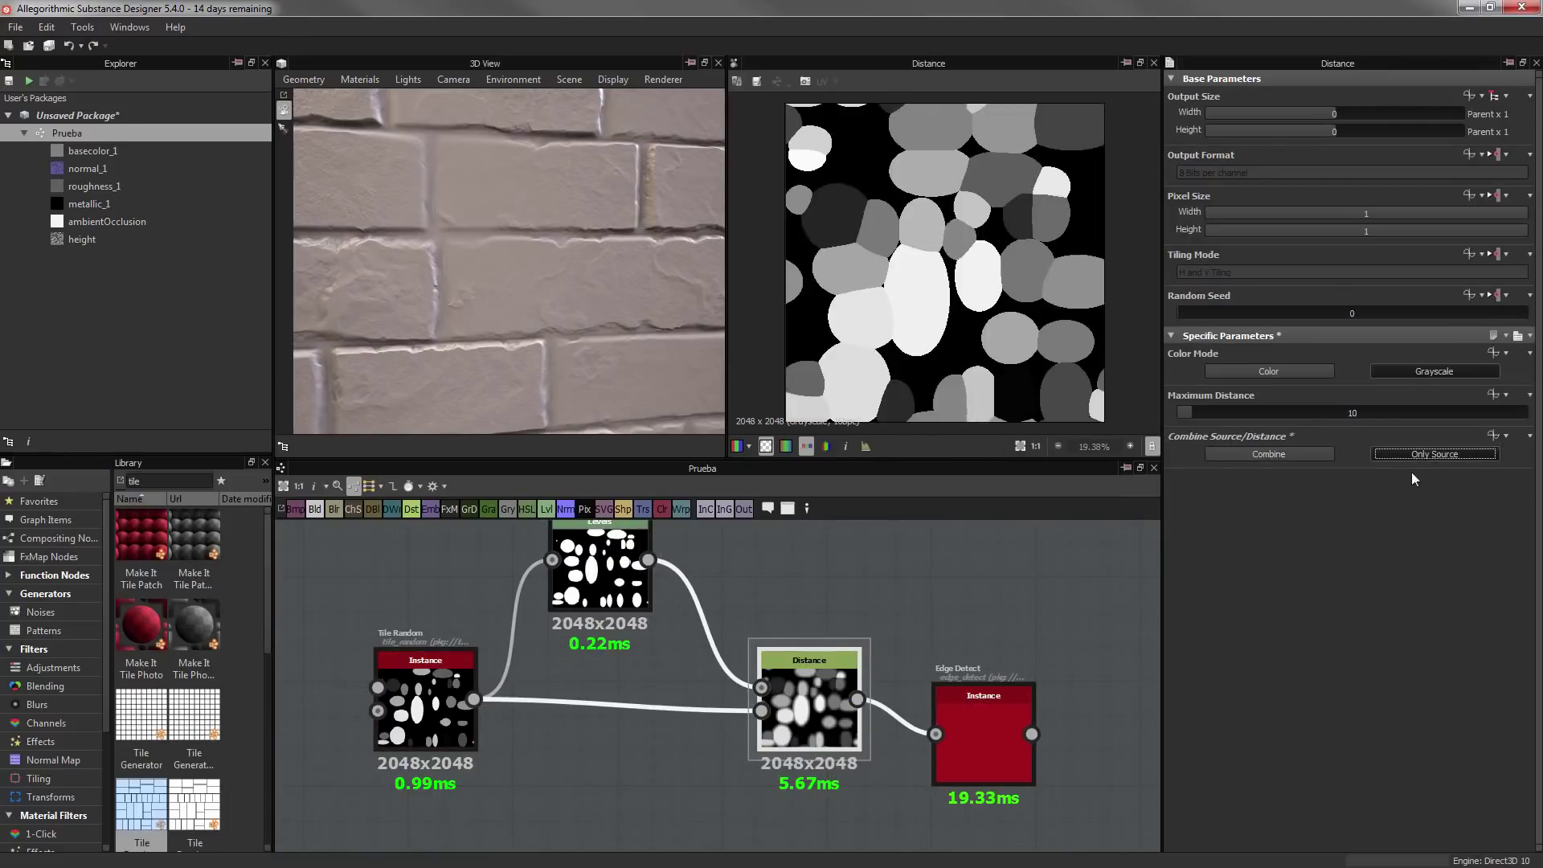
pyautogui.click(972, 720)
pyautogui.click(1496, 96)
pyautogui.click(1509, 149)
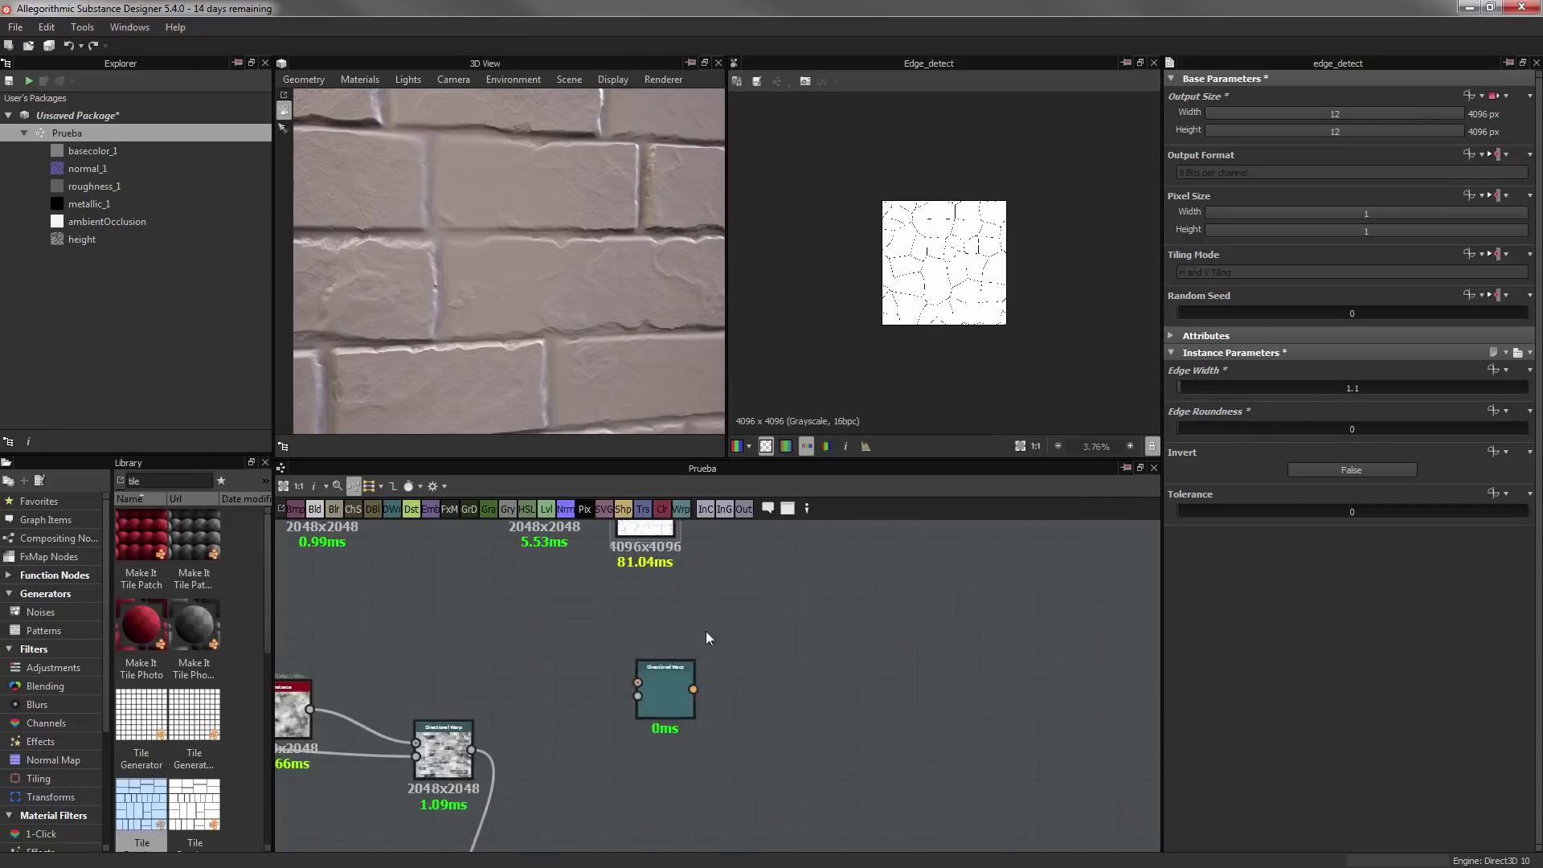
# Add a Directional Warp after Edge Detect, driven by a Perlin Noise Zoom node
pyautogui.moveTo(749, 774); pyautogui.dragTo(892, 720)
pyautogui.moveTo(892, 720); pyautogui.dragTo(717, 635, button='middle')
pyautogui.write('perl')
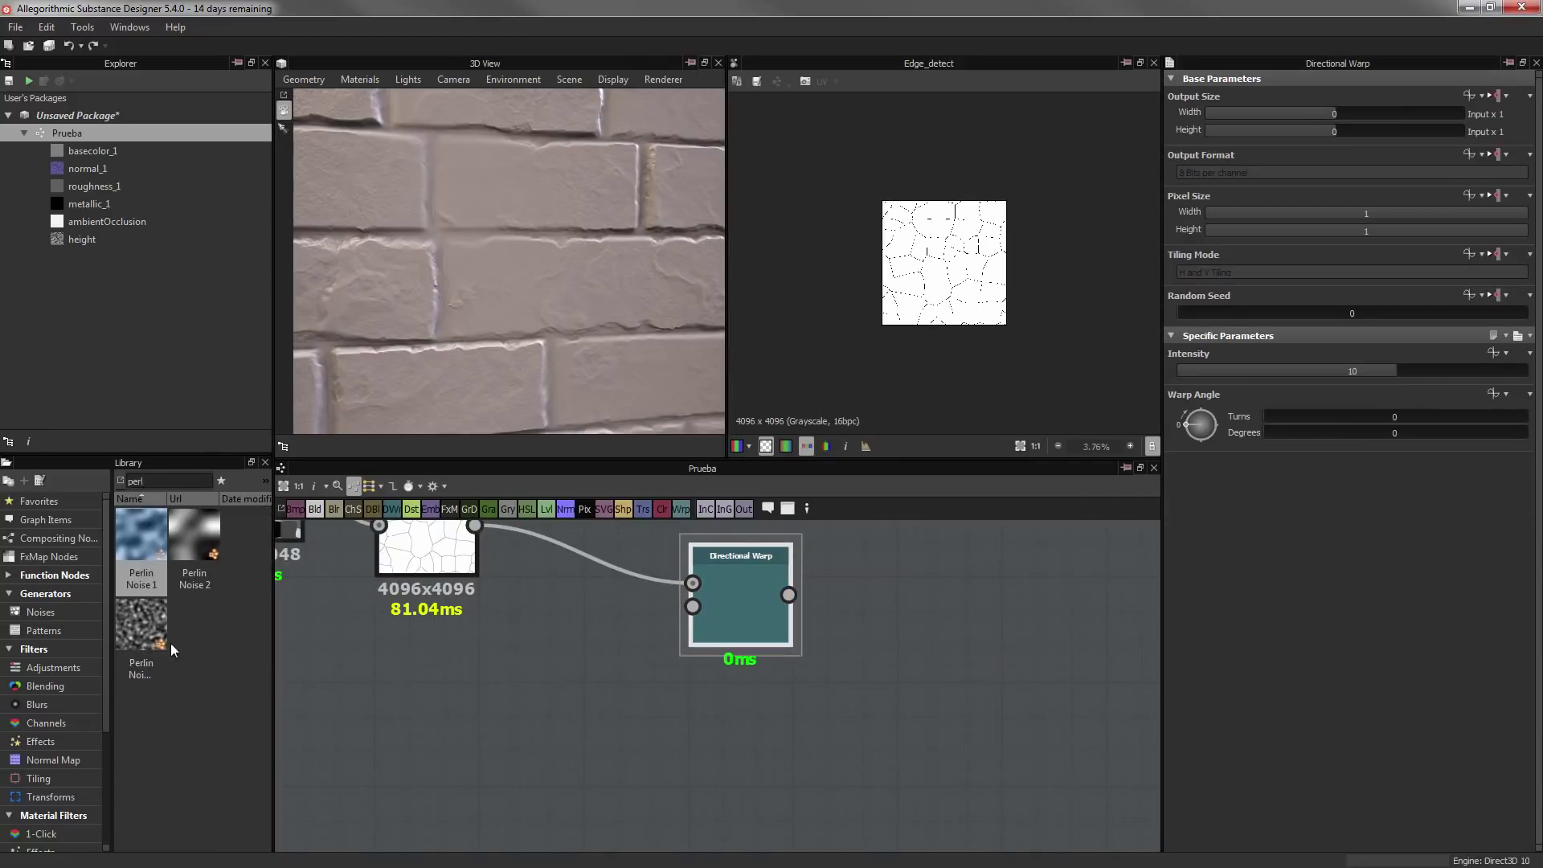
pyautogui.moveTo(141, 635); pyautogui.dragTo(462, 667)
pyautogui.moveTo(514, 663); pyautogui.dragTo(692, 606)
pyautogui.moveTo(462, 663); pyautogui.dragTo(361, 748)
pyautogui.moveTo(562, 724); pyautogui.dragTo(632, 735, button='middle')
# Insert a Histogram Scan at position 0.54 between the noise and the warp
pyautogui.rightClick(659, 773)
pyautogui.write('hist')
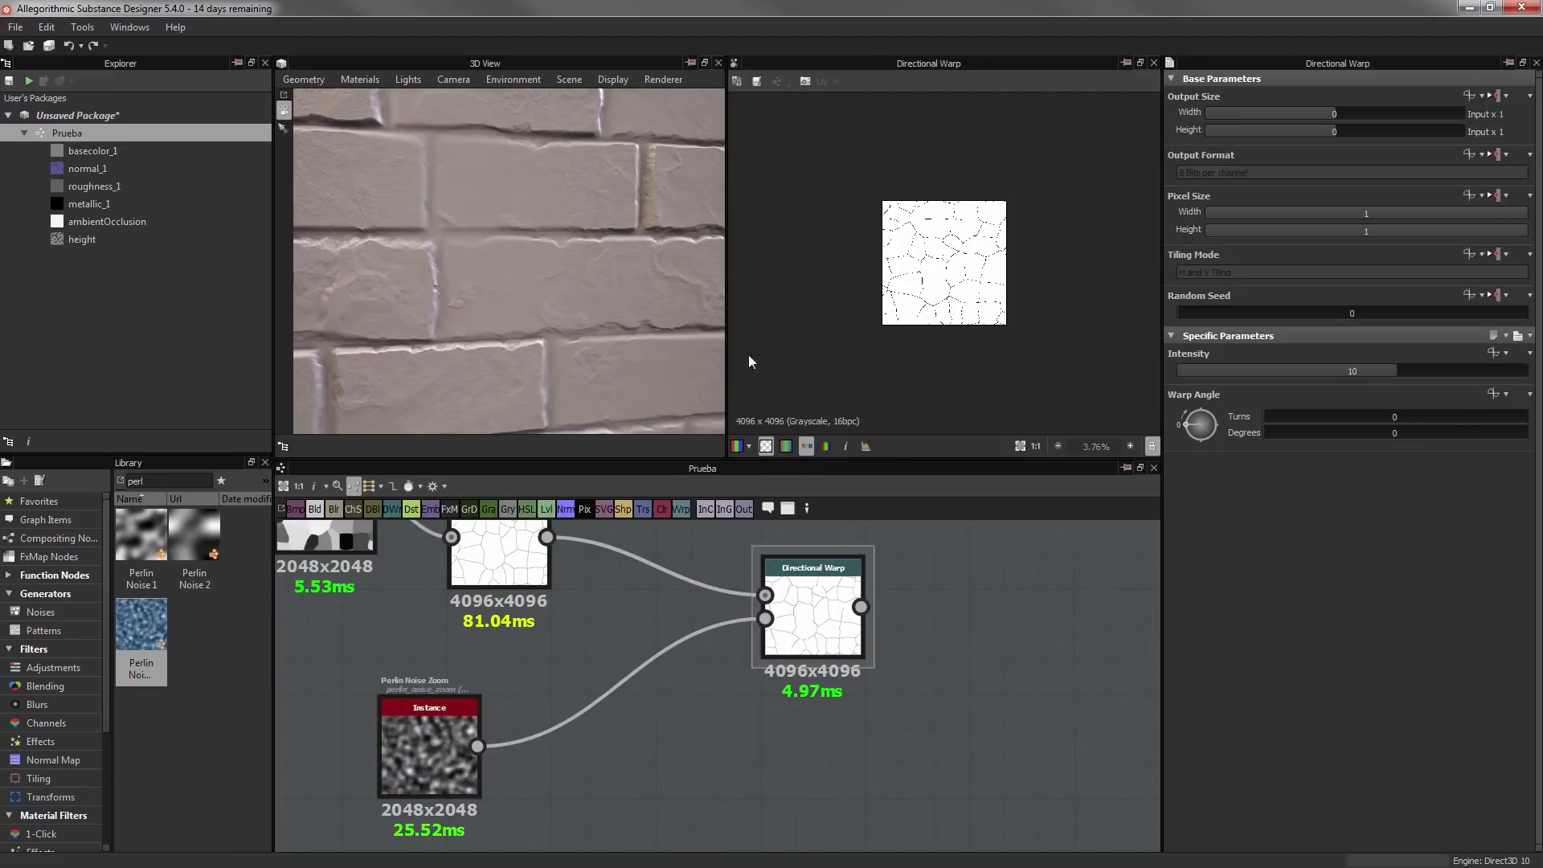
pyautogui.press('Return')
pyautogui.moveTo(669, 751); pyautogui.dragTo(618, 717)
pyautogui.moveTo(1285, 388)
pyautogui.mouseDown()
pyautogui.moveTo(1366, 388)
pyautogui.moveTo(1407, 431)
pyautogui.moveTo(1237, 376)
pyautogui.mouseUp()
pyautogui.doubleClick(812, 626)
pyautogui.click(1384, 414)
pyautogui.scroll(-1, 723, 683)
# Replace the Perlin noise with Clouds 2 feeding the Histogram Scan
pyautogui.press('Delete')
pyautogui.write('clouds')
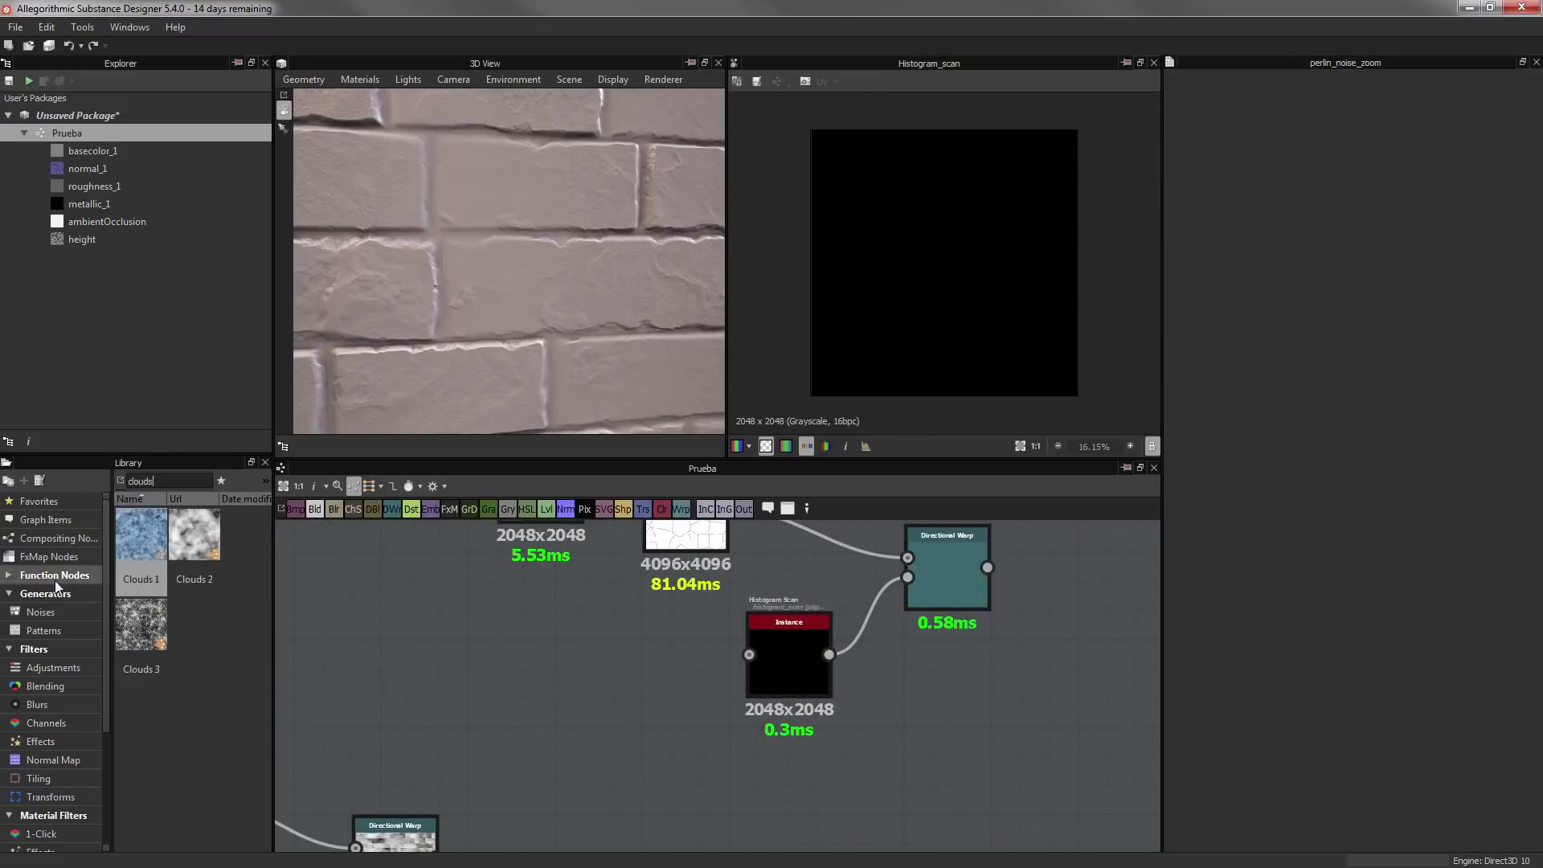
pyautogui.moveTo(194, 534)
pyautogui.mouseDown()
pyautogui.moveTo(569, 697)
pyautogui.moveTo(749, 654)
pyautogui.mouseUp()
pyautogui.click(789, 655)
pyautogui.moveTo(1461, 428); pyautogui.dragTo(1224, 431)
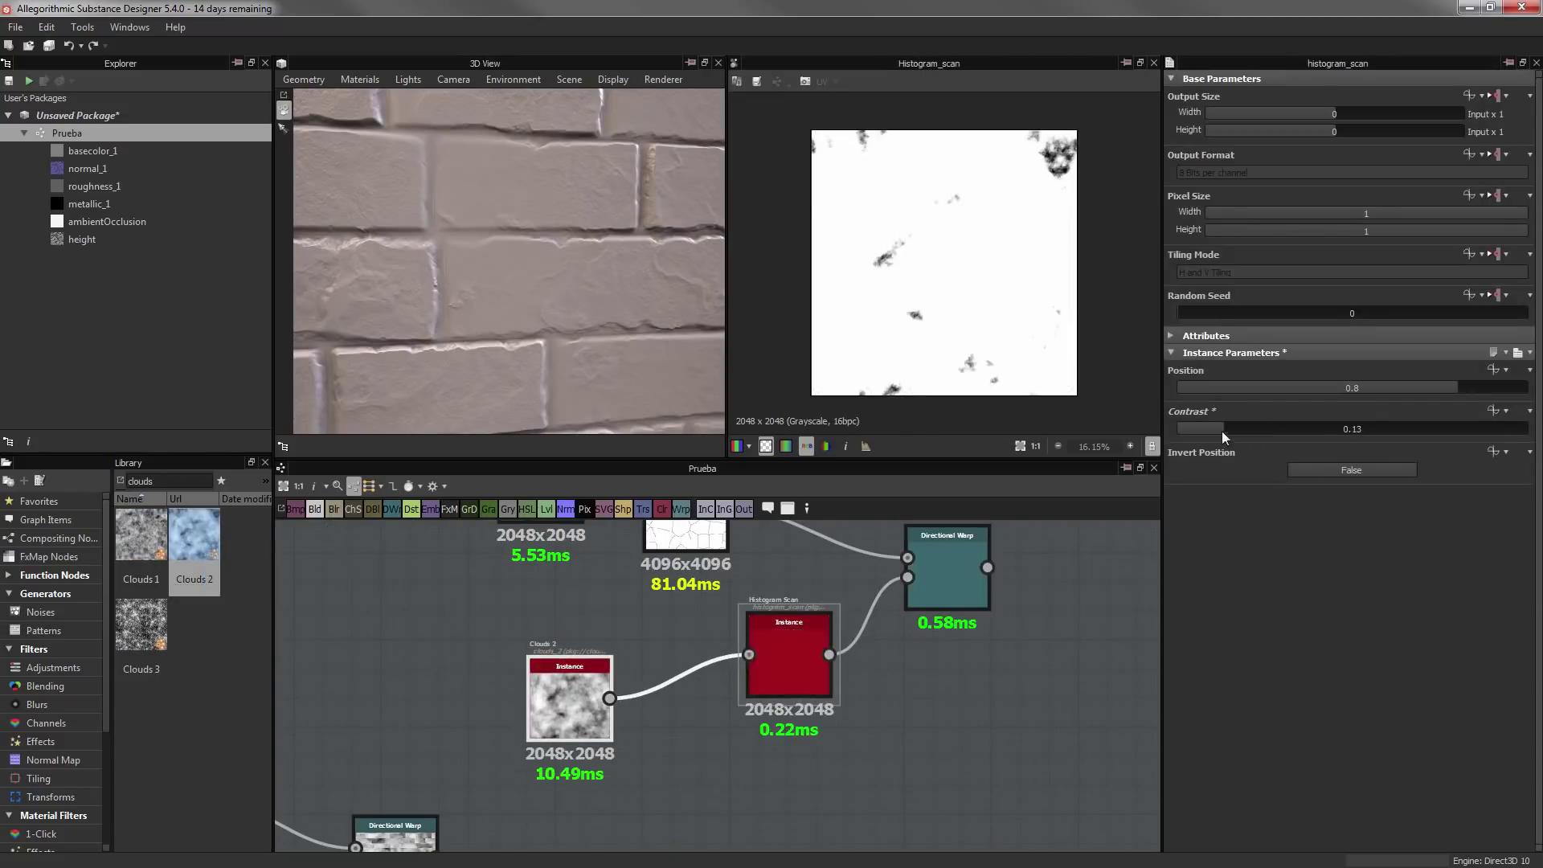
pyautogui.doubleClick(947, 567)
pyautogui.moveTo(1366, 370)
pyautogui.mouseDown()
pyautogui.moveTo(1241, 374)
pyautogui.moveTo(1411, 378)
pyautogui.mouseUp()
# Remove the Histogram Scan and set the warp intensity to 10.89
pyautogui.click(794, 653)
pyautogui.press('Delete')
pyautogui.click(947, 572)
pyautogui.scroll(-2, 723, 723)
pyautogui.scroll(3, 940, 283)
pyautogui.scroll(-1, 723, 683)
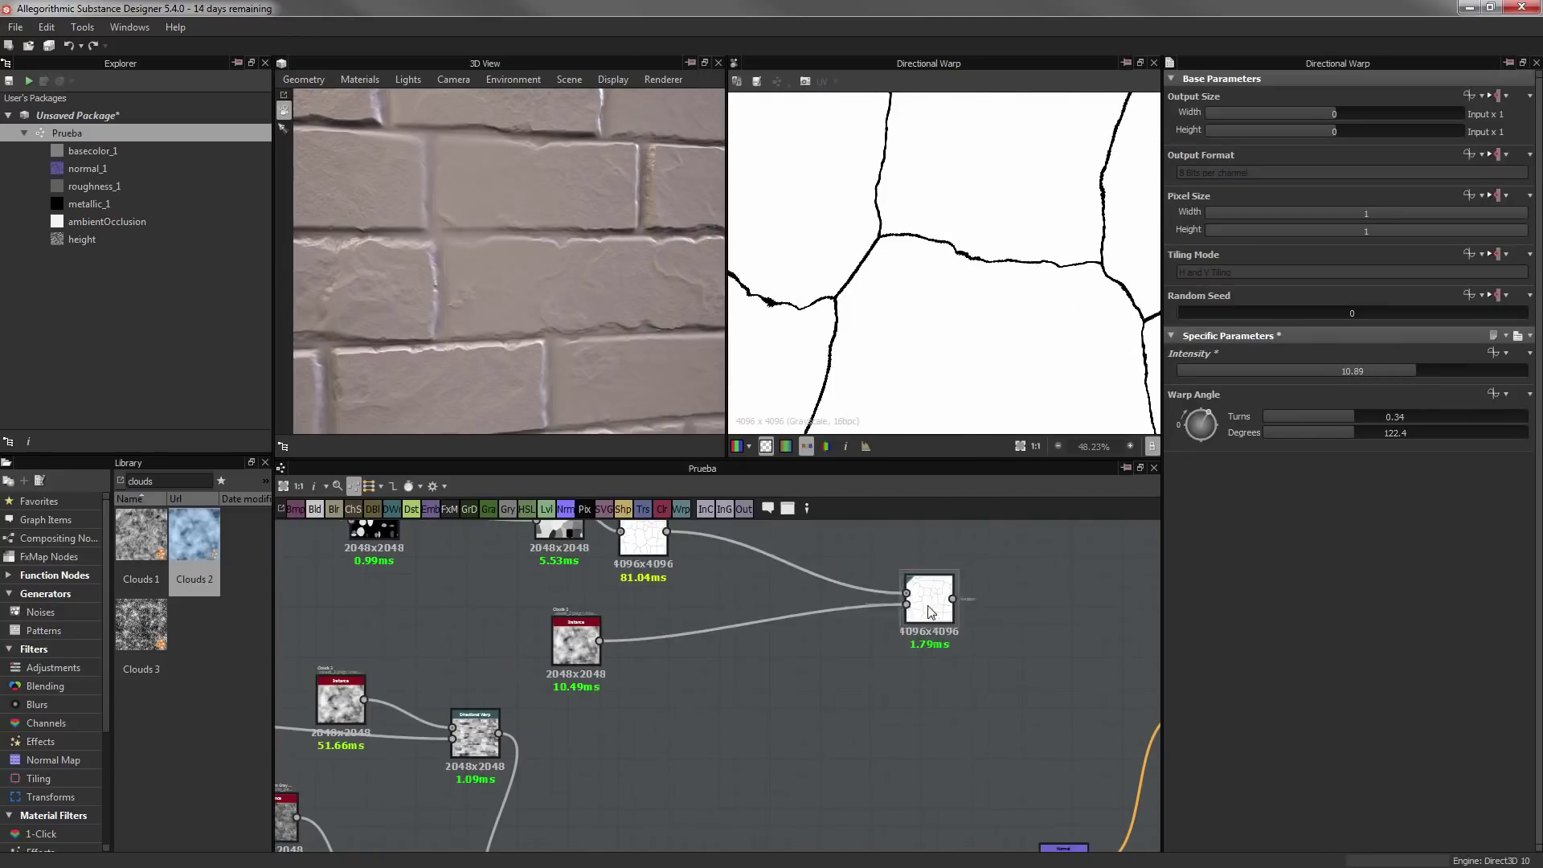
# Chain a duplicate Directional Warp after the first with a 0.75-turn angle
pyautogui.hotkey('ctrl', 'd')
pyautogui.moveTo(1039, 667); pyautogui.dragTo(971, 615)
pyautogui.scroll(3, 1008, 245)
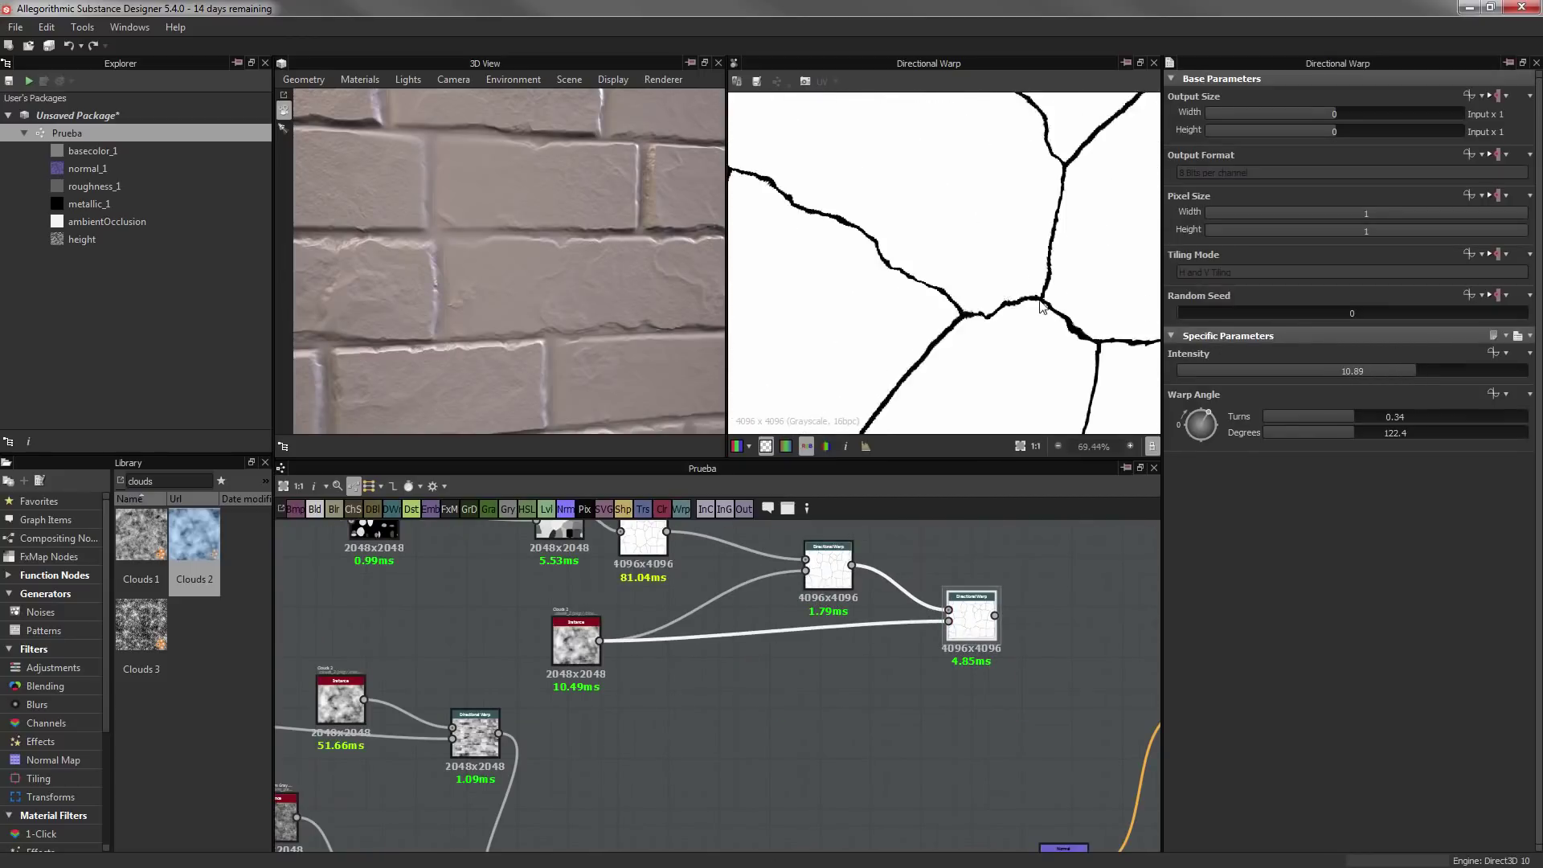
pyautogui.scroll(2, 1009, 245)
pyautogui.scroll(-2, 916, 370)
pyautogui.moveTo(712, 655); pyautogui.dragTo(492, 645, button='middle')
pyautogui.moveTo(1354, 417); pyautogui.dragTo(1461, 417)
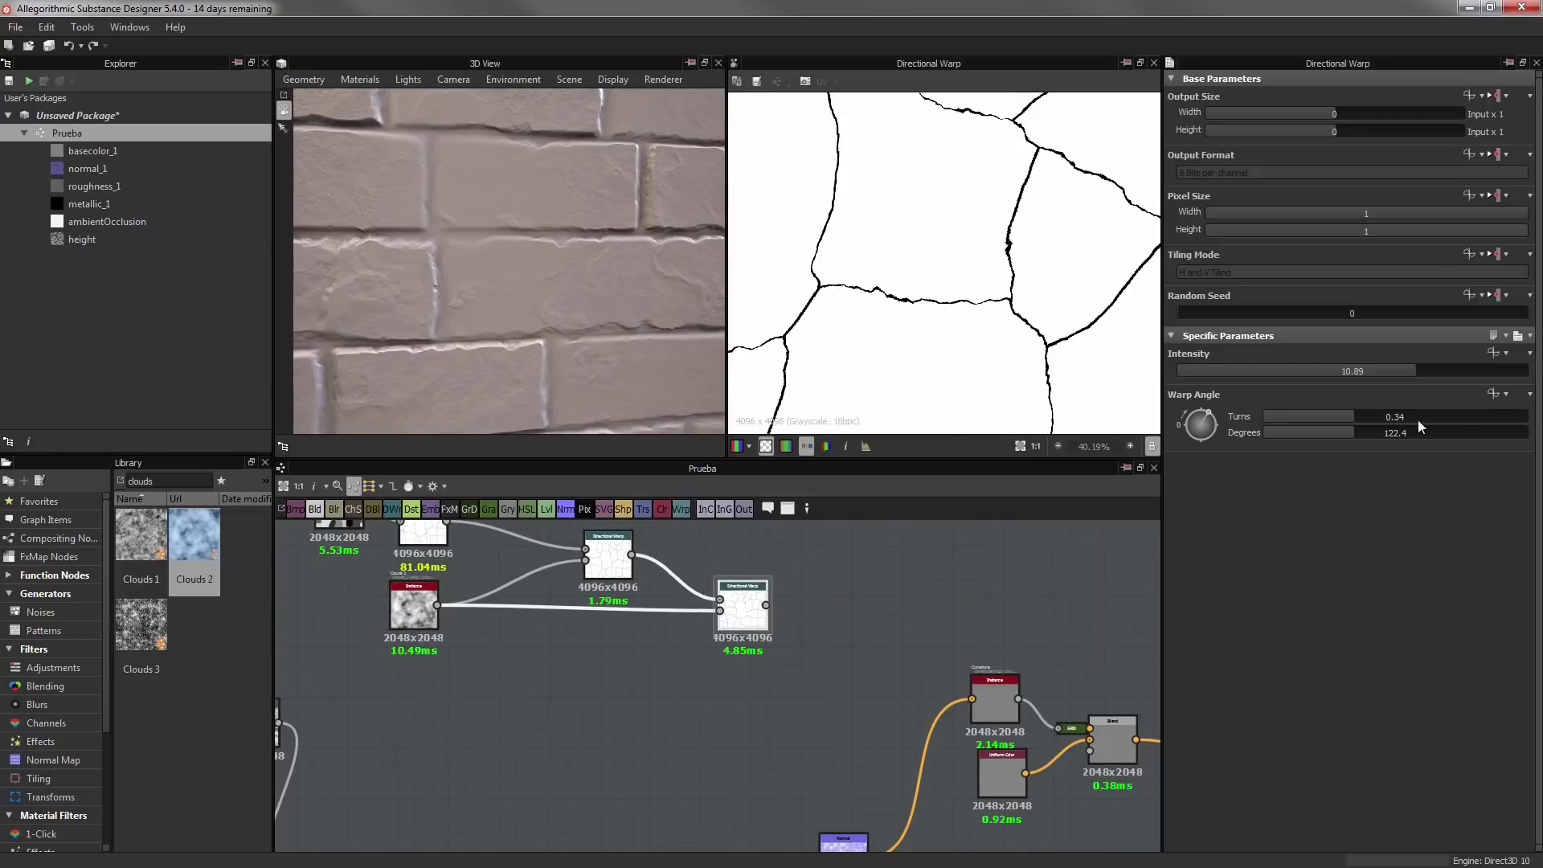
pyautogui.scroll(-3, 945, 265)
pyautogui.scroll(-3, 799, 606)
pyautogui.moveTo(776, 685); pyautogui.dragTo(460, 555)
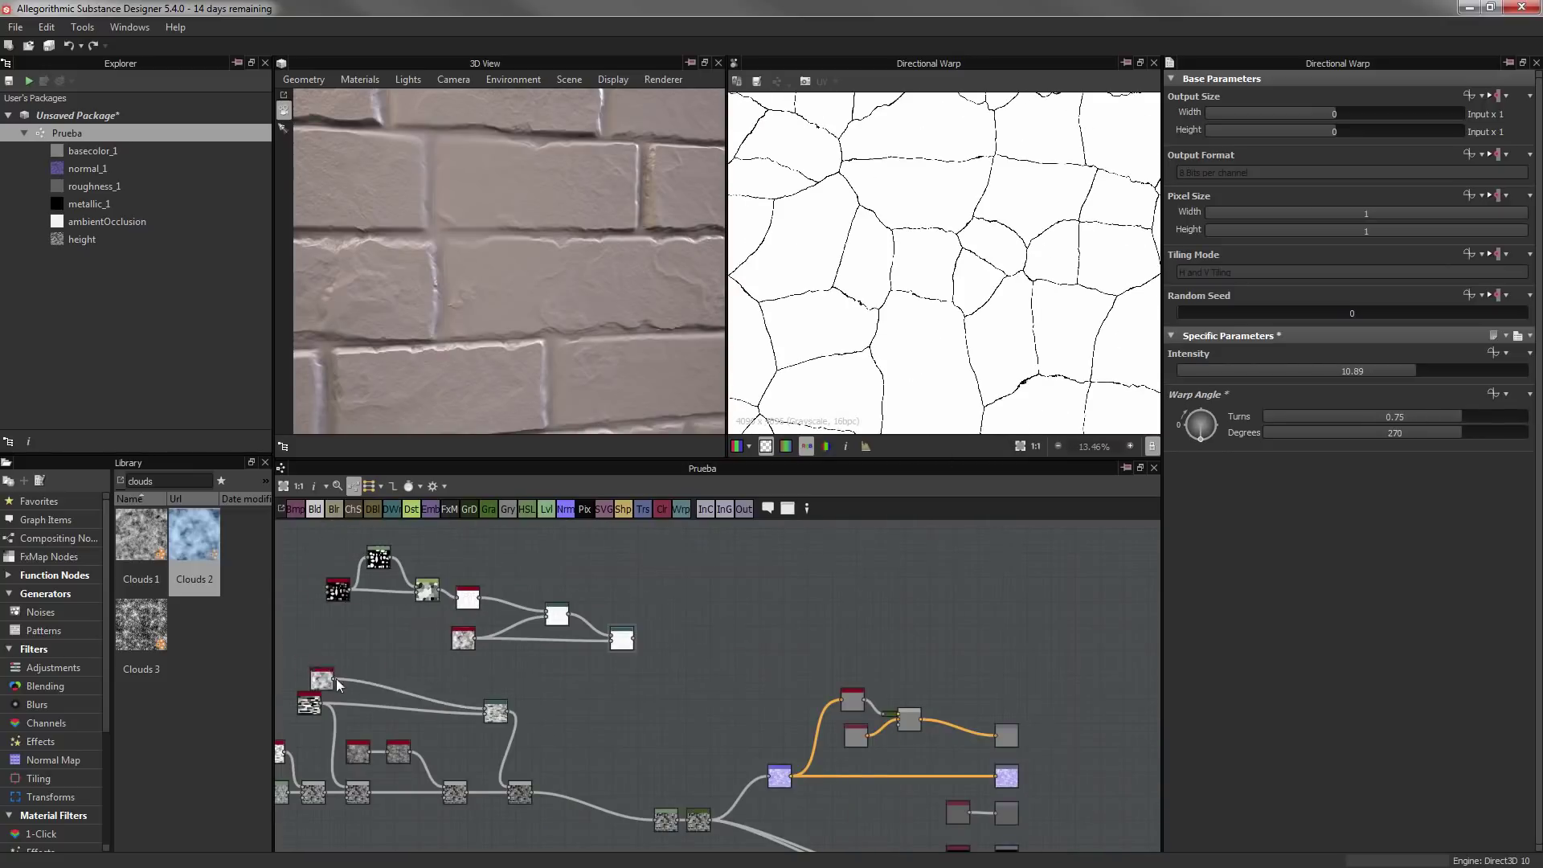
# Add a Slope Blur Grayscale node via the 'slope' node search
pyautogui.scroll(3, 788, 671)
pyautogui.press('space')
pyautogui.write('slope')
pyautogui.click(871, 375)
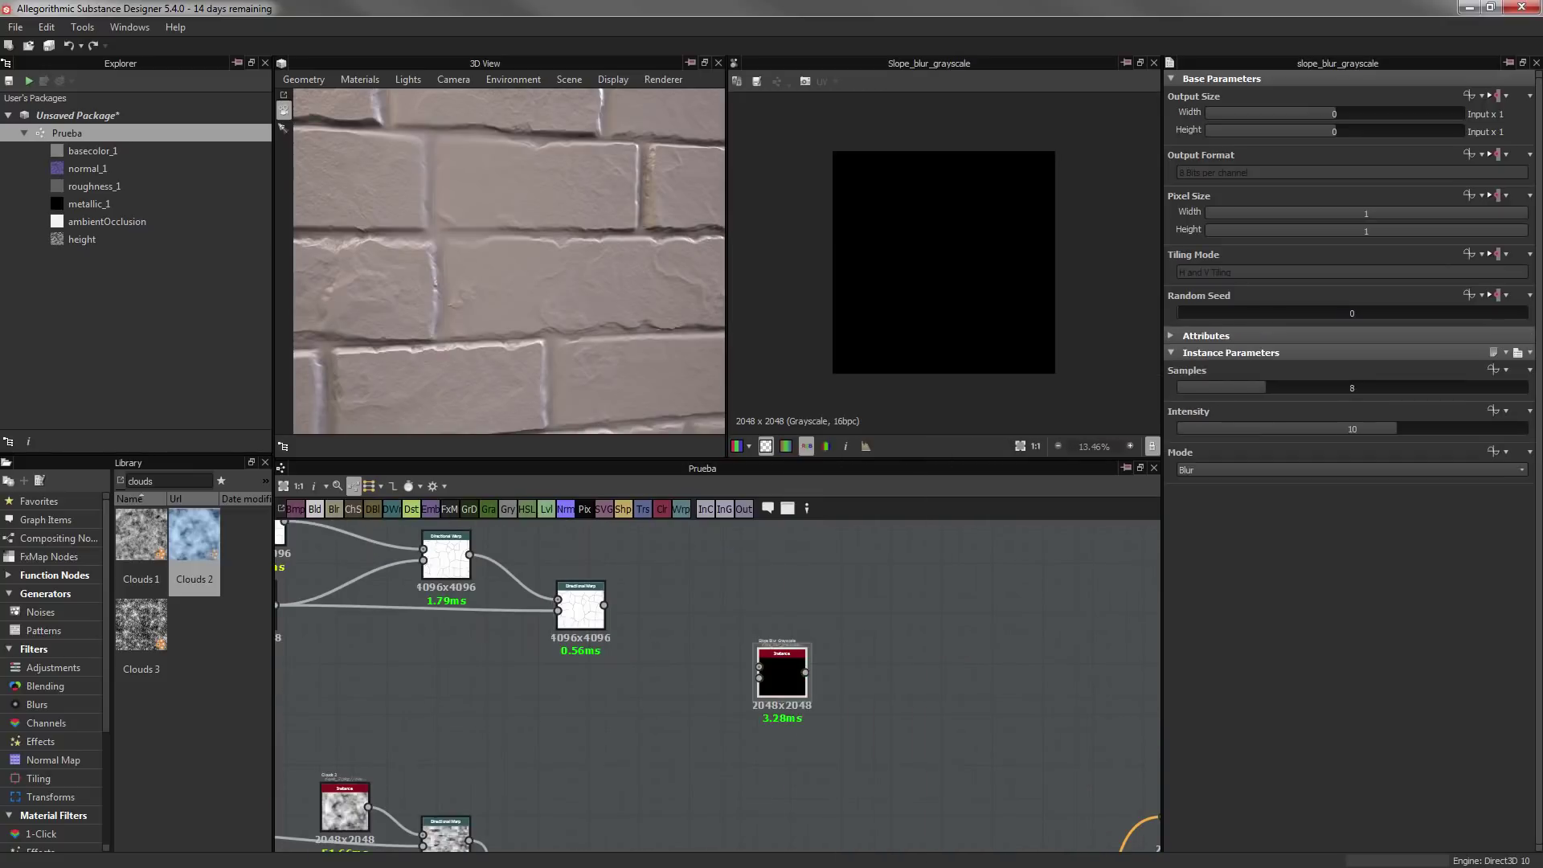
# Feed the warp and a Clouds 2 into Slope Blur, with 32 samples and lower intensity
pyautogui.scroll(2, 672, 623)
pyautogui.moveTo(645, 668); pyautogui.dragTo(667, 700, button='middle')
pyautogui.moveTo(557, 581); pyautogui.dragTo(734, 650)
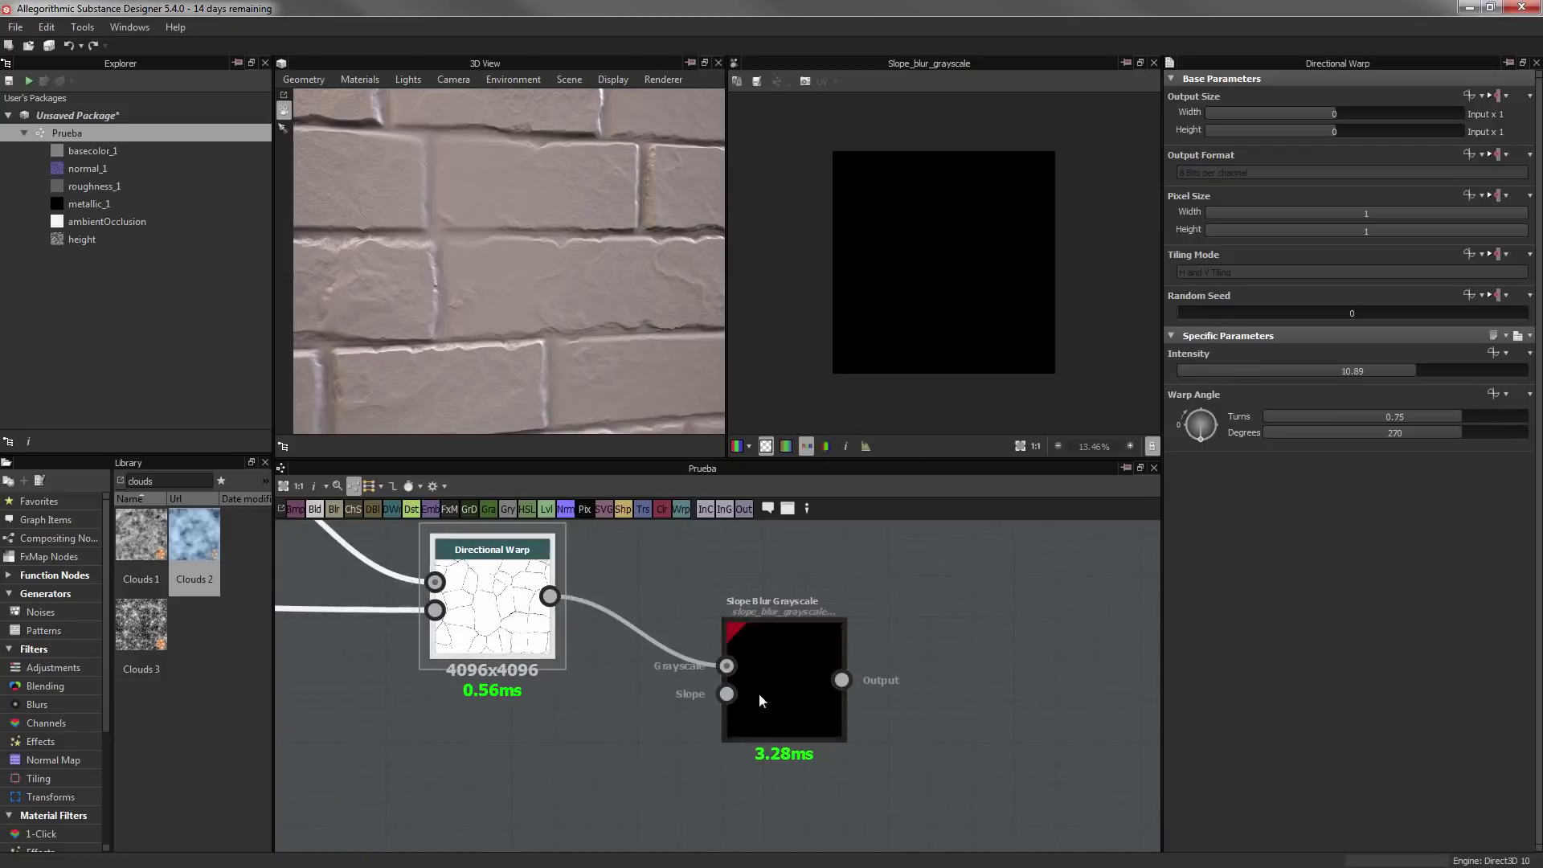
pyautogui.moveTo(195, 535)
pyautogui.mouseDown()
pyautogui.moveTo(544, 746)
pyautogui.moveTo(735, 677)
pyautogui.mouseUp()
pyautogui.moveTo(1266, 387); pyautogui.dragTo(1527, 387)
pyautogui.moveTo(1313, 428); pyautogui.dragTo(1183, 427)
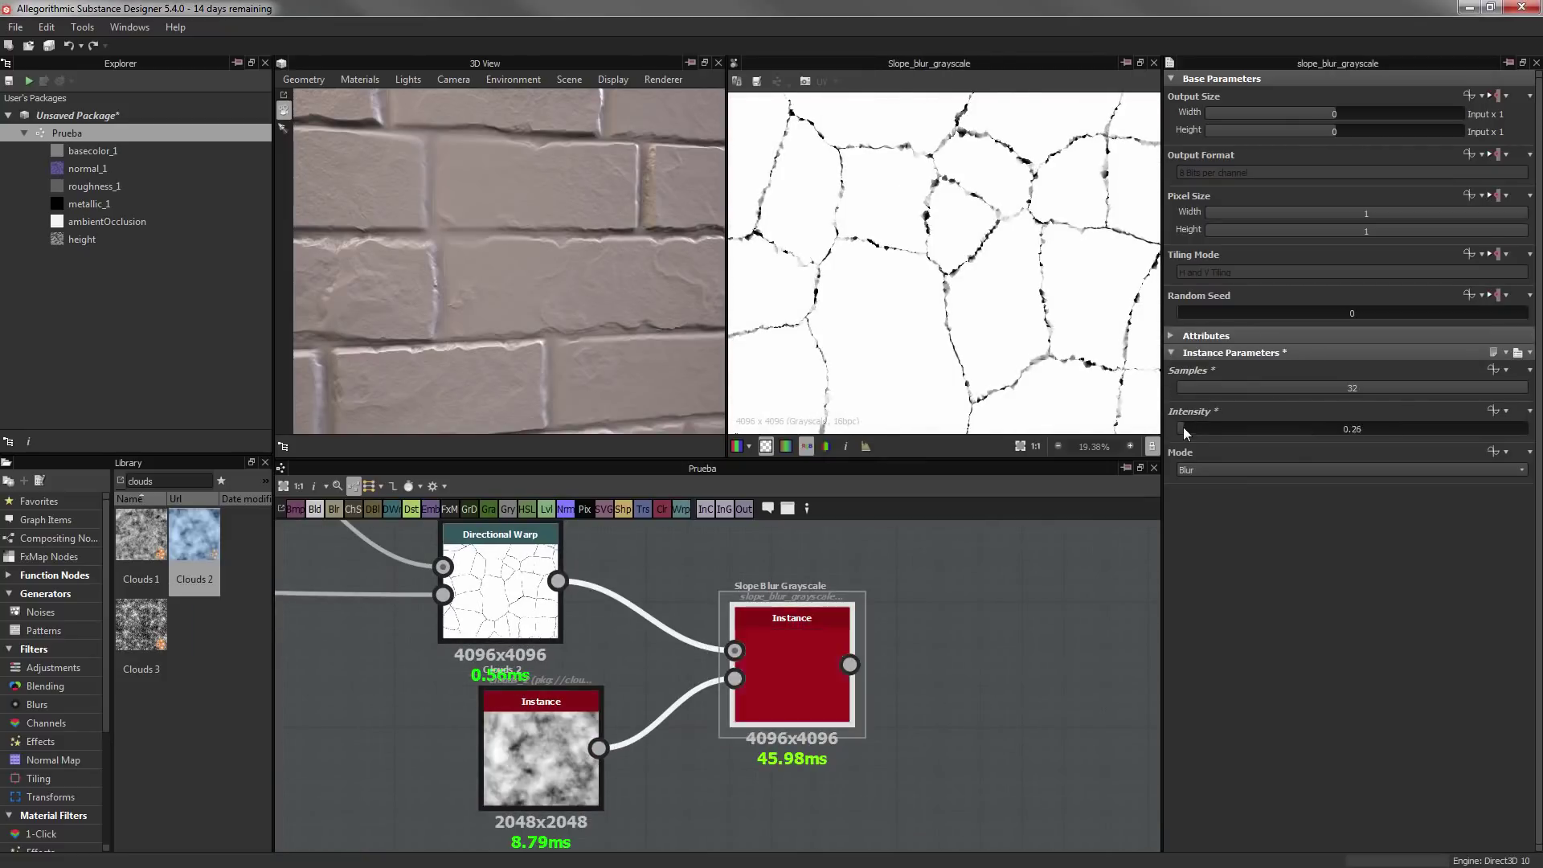
pyautogui.scroll(4, 945, 266)
# Narrow the Edge Detect edge width to 0.2
pyautogui.click(500, 595)
pyautogui.moveTo(515, 611); pyautogui.dragTo(851, 667, button='middle')
pyautogui.moveTo(754, 551); pyautogui.dragTo(829, 624, button='middle')
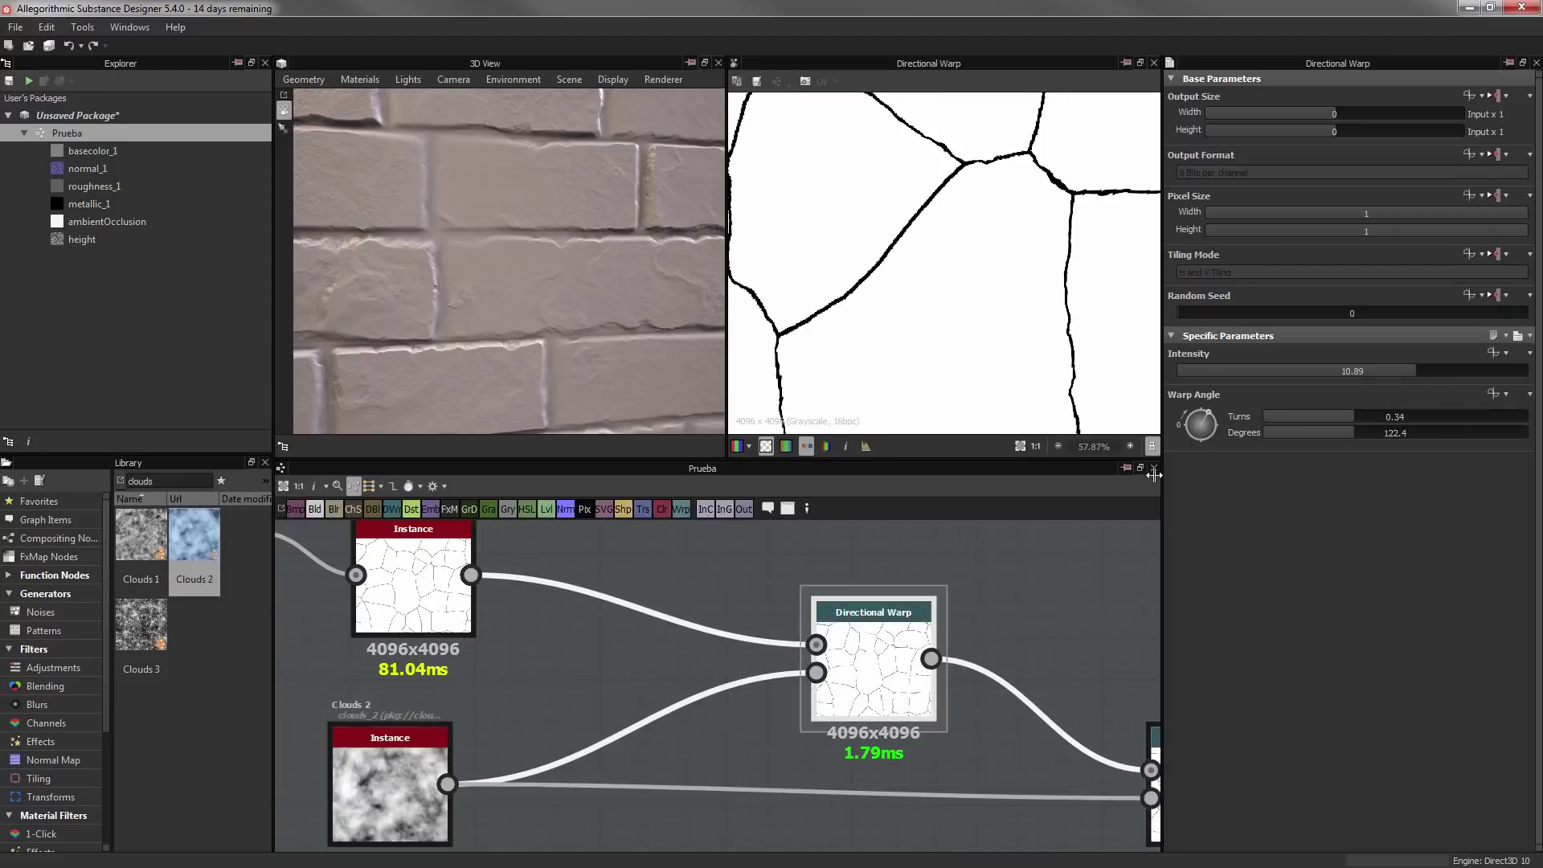
pyautogui.click(576, 627)
pyautogui.moveTo(1315, 393); pyautogui.dragTo(1376, 392)
# Preview a Directional Warp and rotate its angle to about half a turn
pyautogui.moveTo(1141, 723); pyautogui.dragTo(675, 571, button='middle')
pyautogui.click(803, 619)
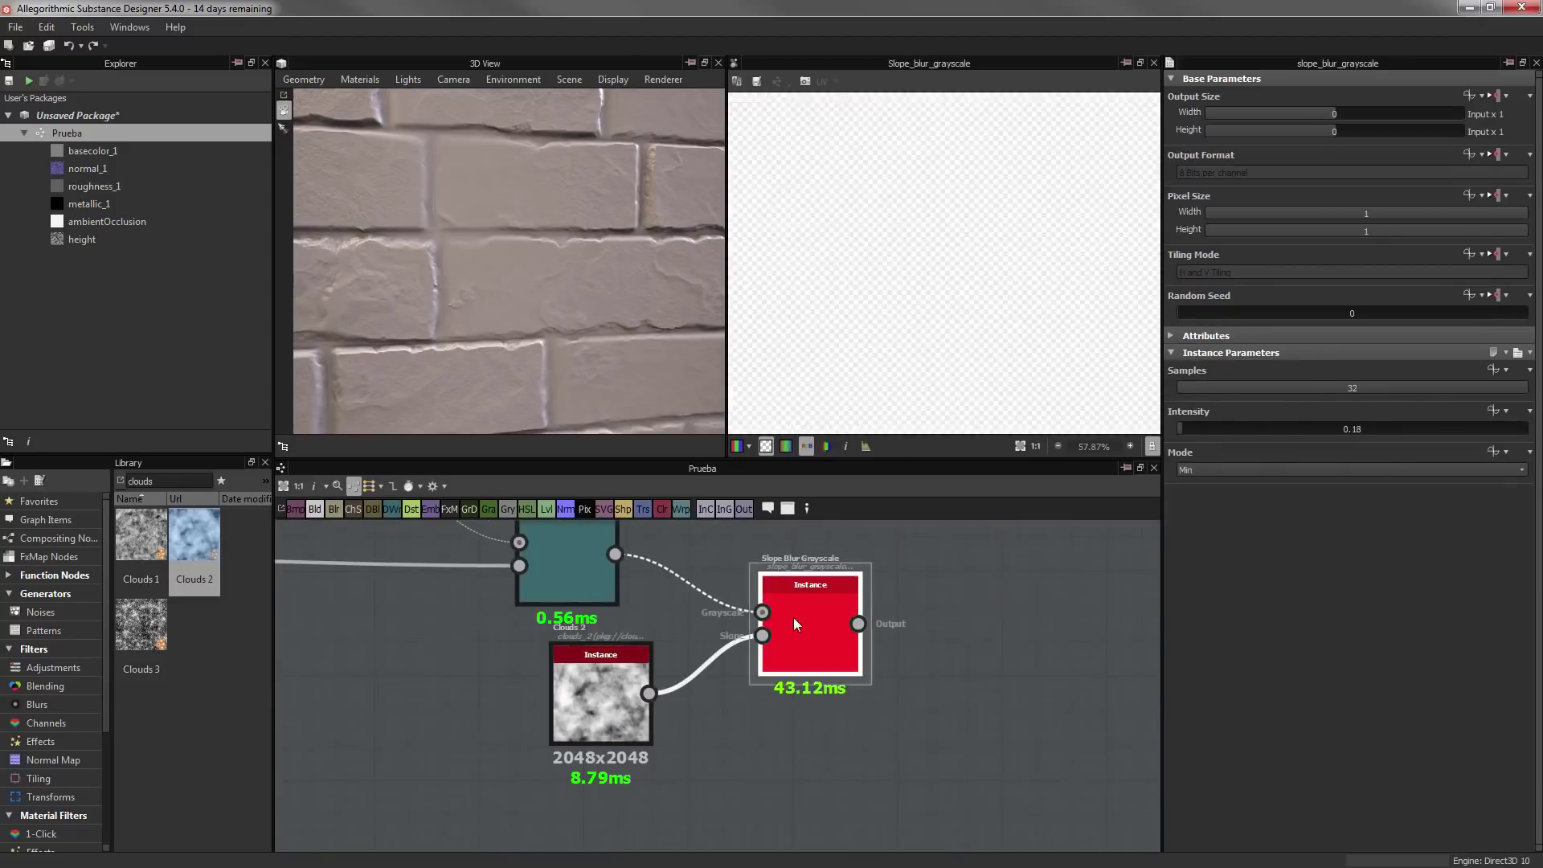
pyautogui.scroll(-3, 830, 661)
pyautogui.scroll(-2, 715, 652)
pyautogui.scroll(3, 715, 653)
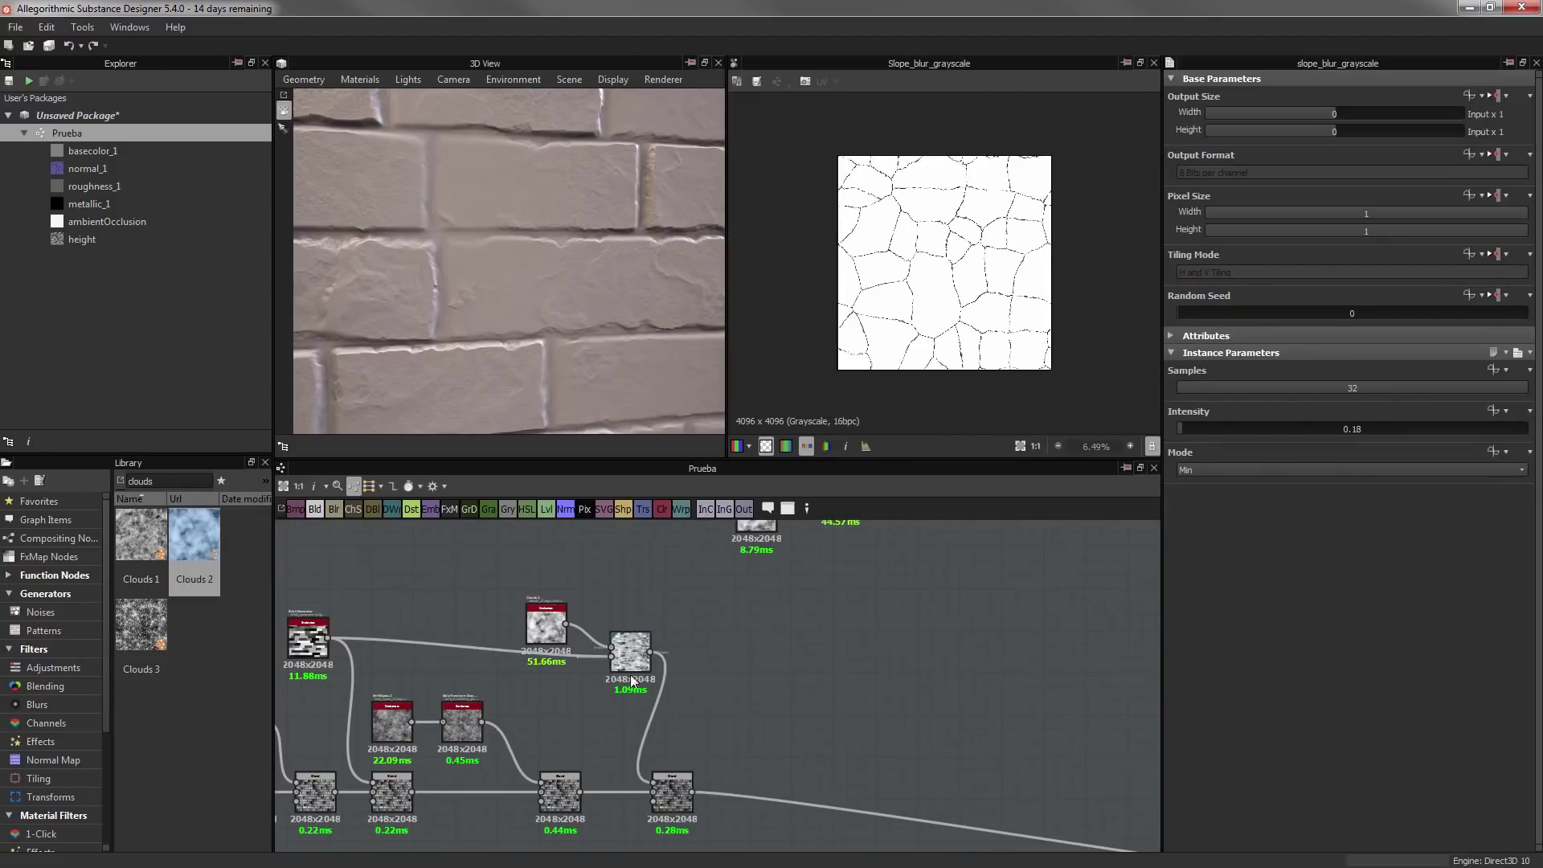
pyautogui.click(925, 615)
pyautogui.scroll(2, 817, 778)
pyautogui.doubleClick(836, 784)
pyautogui.scroll(-2, 953, 280)
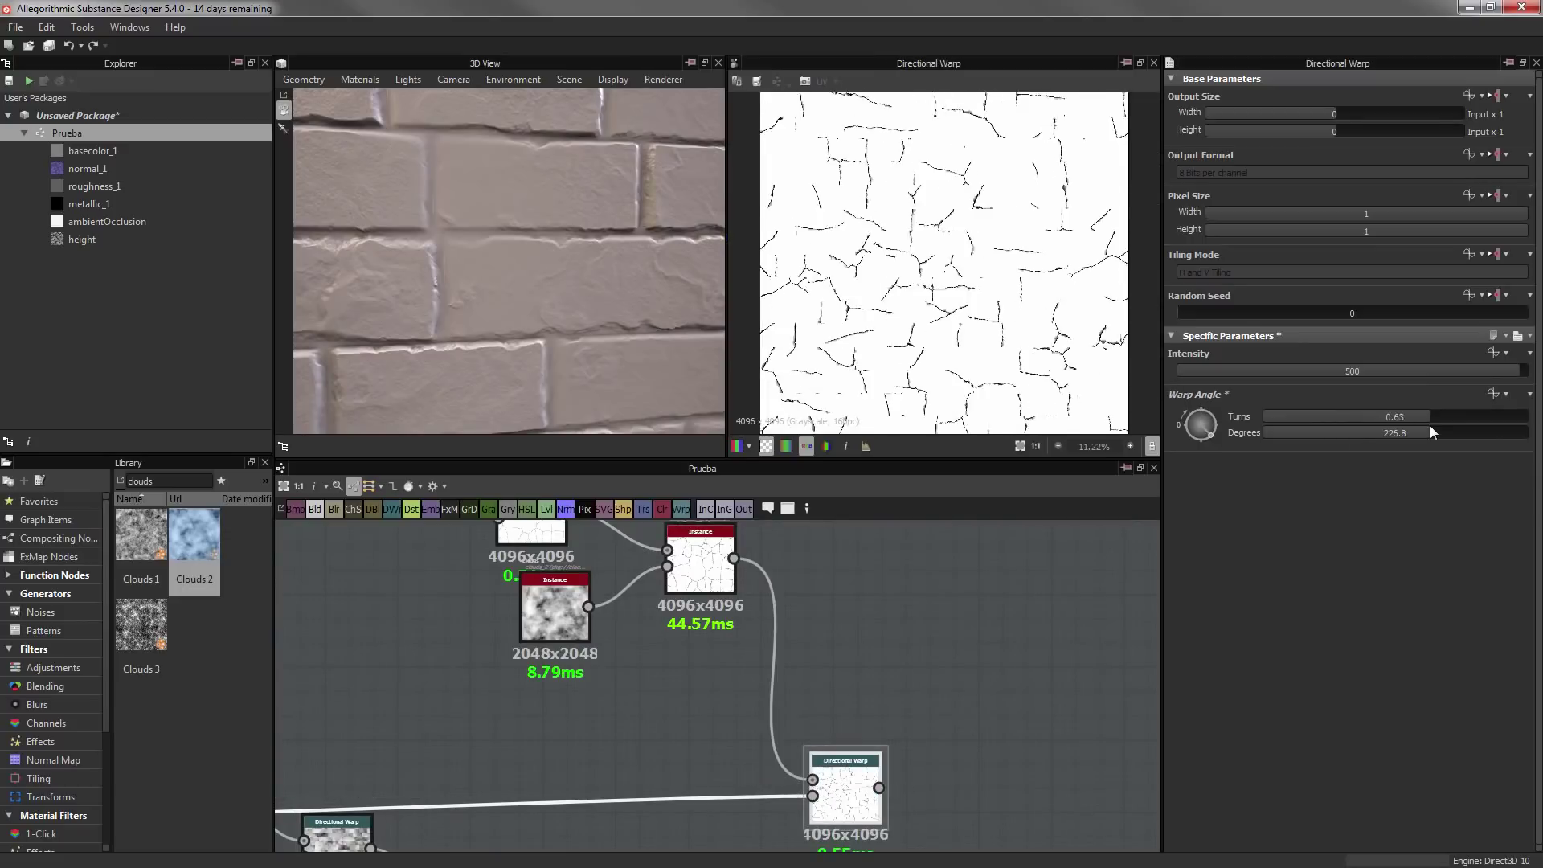
pyautogui.moveTo(1330, 416); pyautogui.dragTo(1398, 417)
pyautogui.scroll(-3, 562, 684)
pyautogui.scroll(1, 354, 681)
# Add Blend nodes fed by the clouds to combine the layers
pyautogui.moveTo(354, 681); pyautogui.dragTo(343, 671)
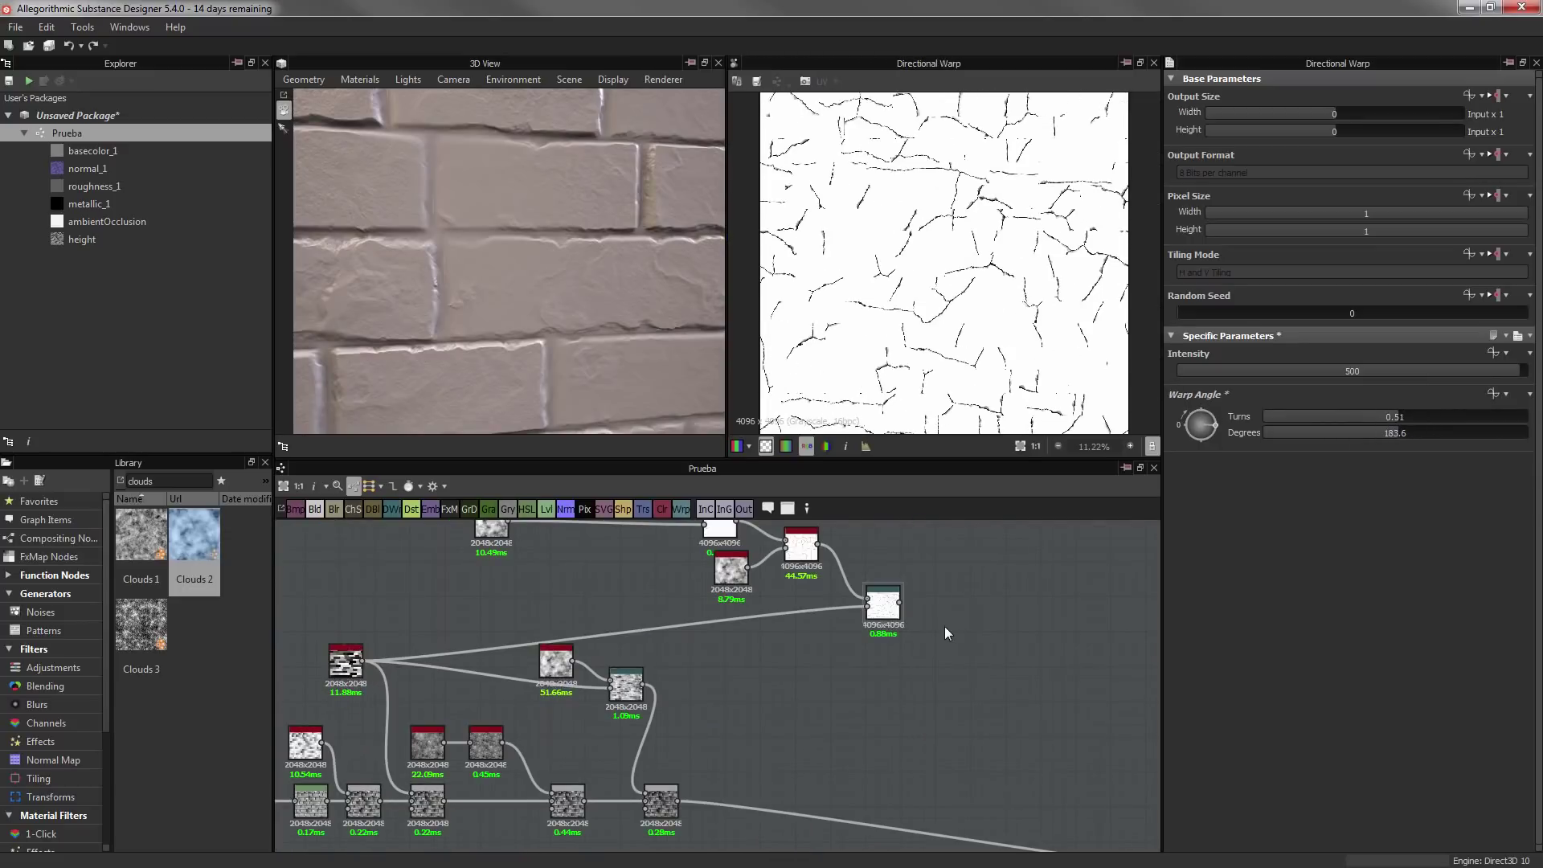
pyautogui.click(314, 509)
pyautogui.click(955, 651)
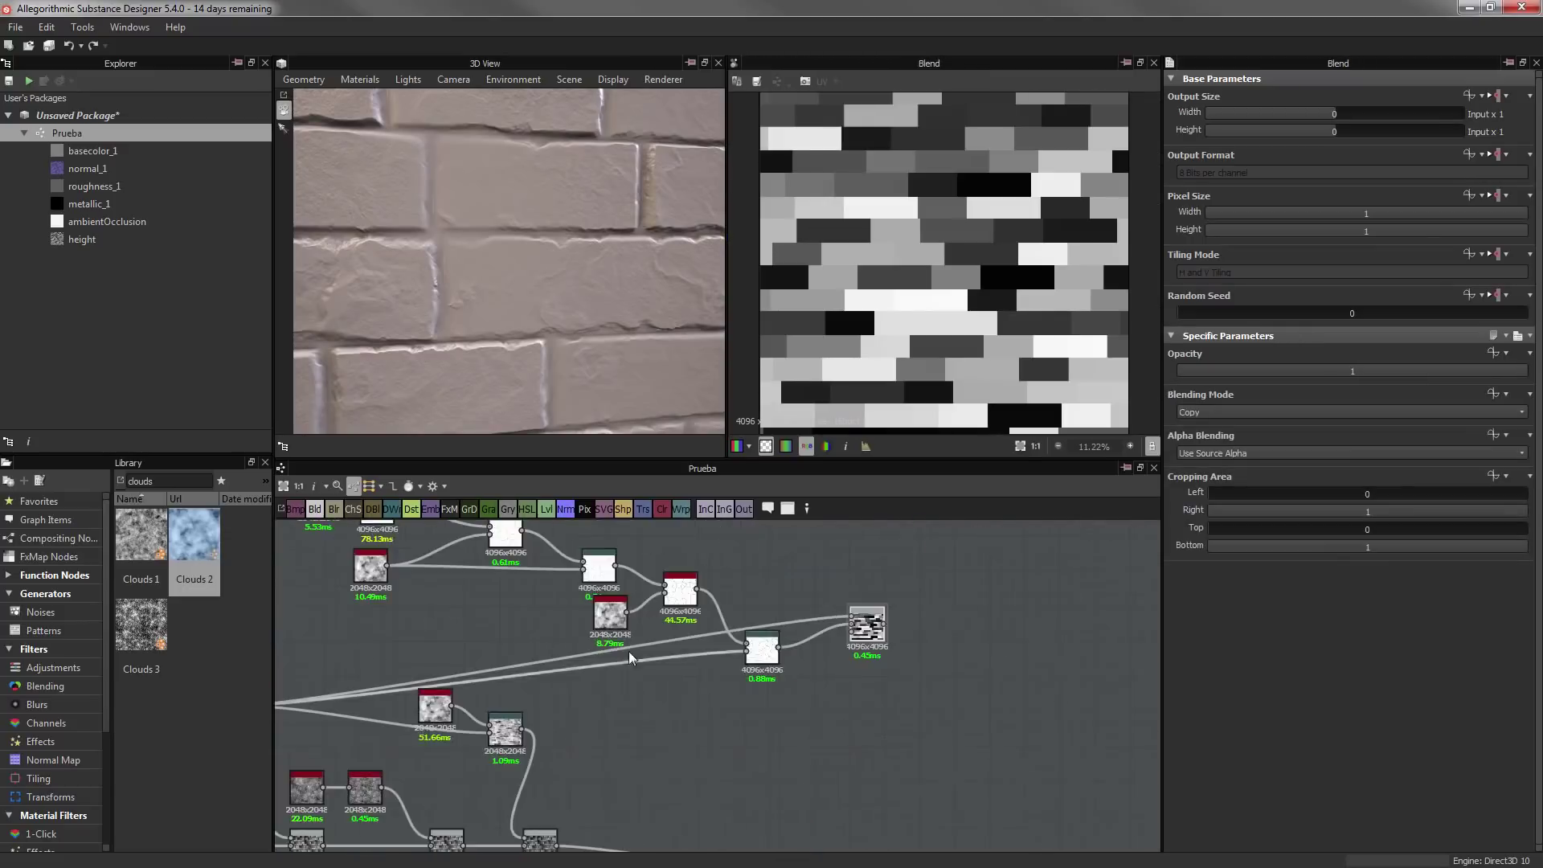
# Add a Levels node on the brick pattern, wire it into the Blend, and push midtones so most bricks go black
pyautogui.click(546, 508)
pyautogui.moveTo(852, 659); pyautogui.dragTo(799, 705, button='middle')
pyautogui.scroll(3, 801, 704)
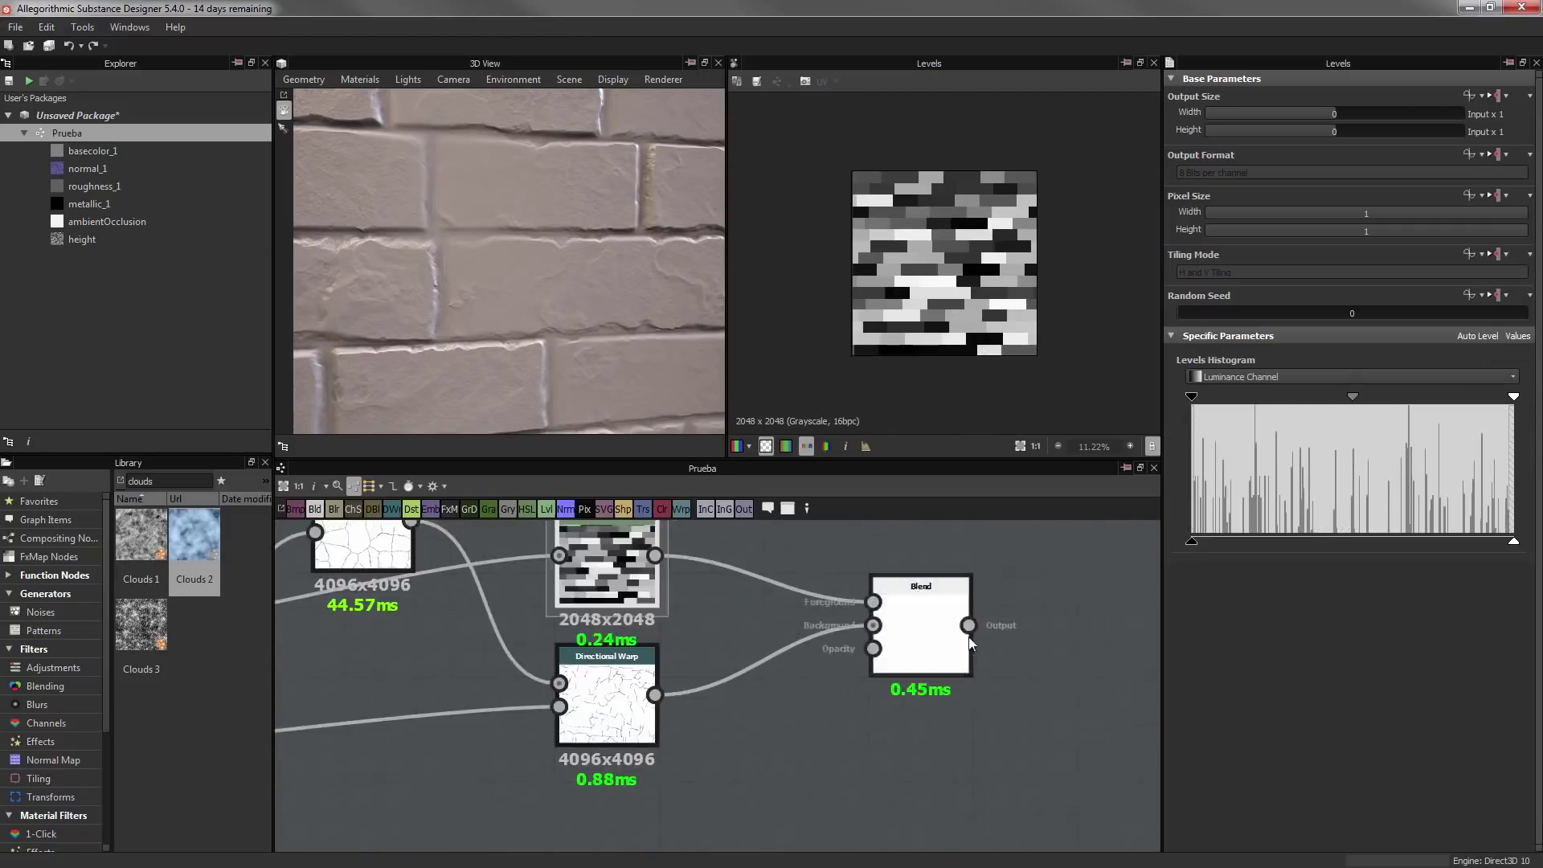
pyautogui.moveTo(1353, 396); pyautogui.dragTo(1438, 399)
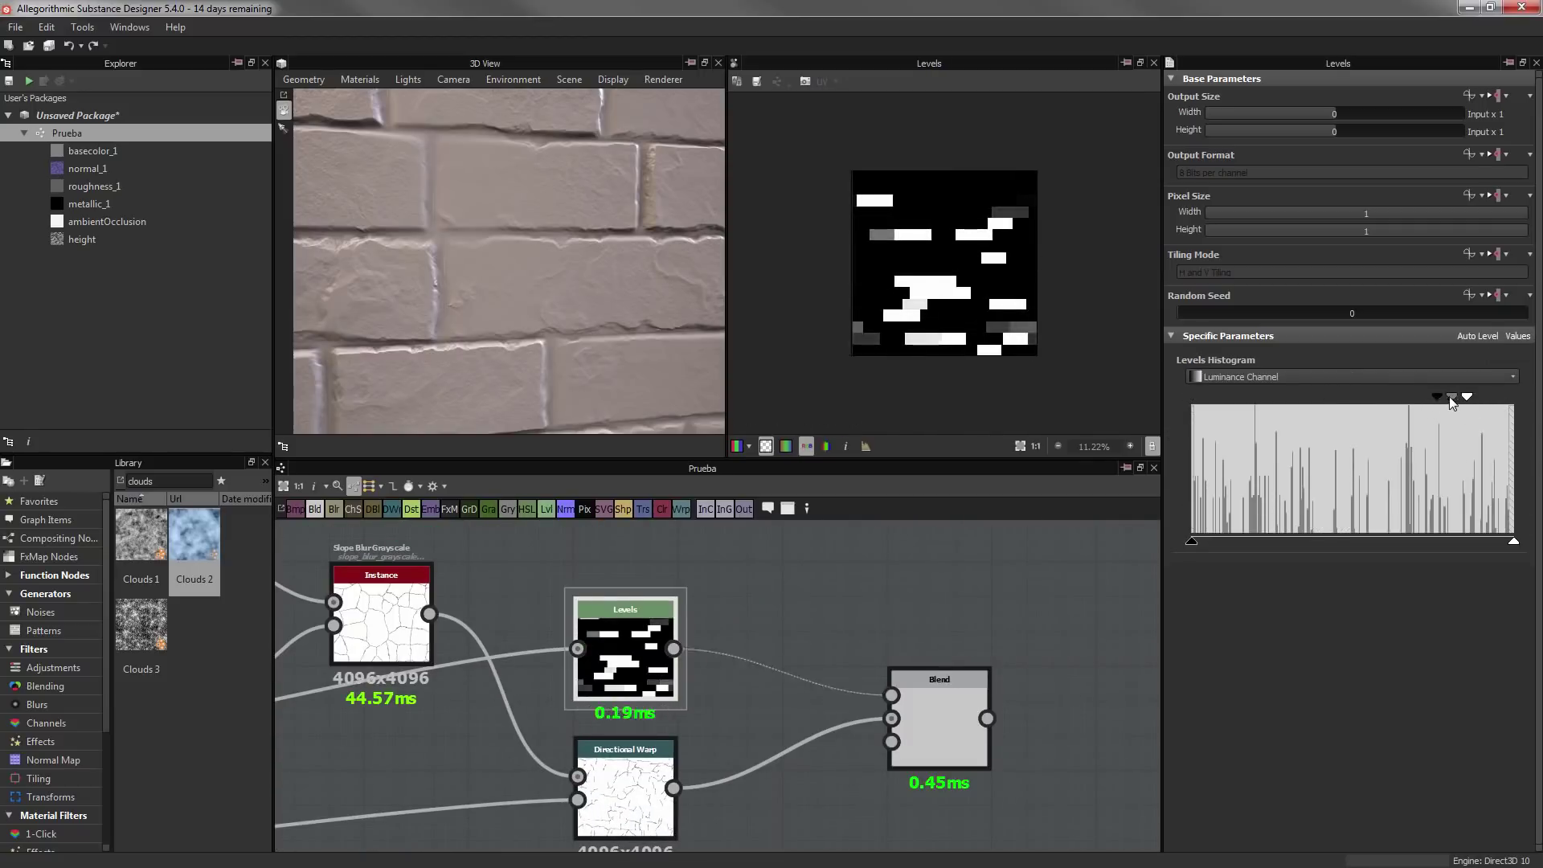
# Set the mask Blend's mode to Divide and change the Directional Warp angle to 128°
pyautogui.click(939, 715)
pyautogui.click(1273, 411)
pyautogui.click(1216, 448)
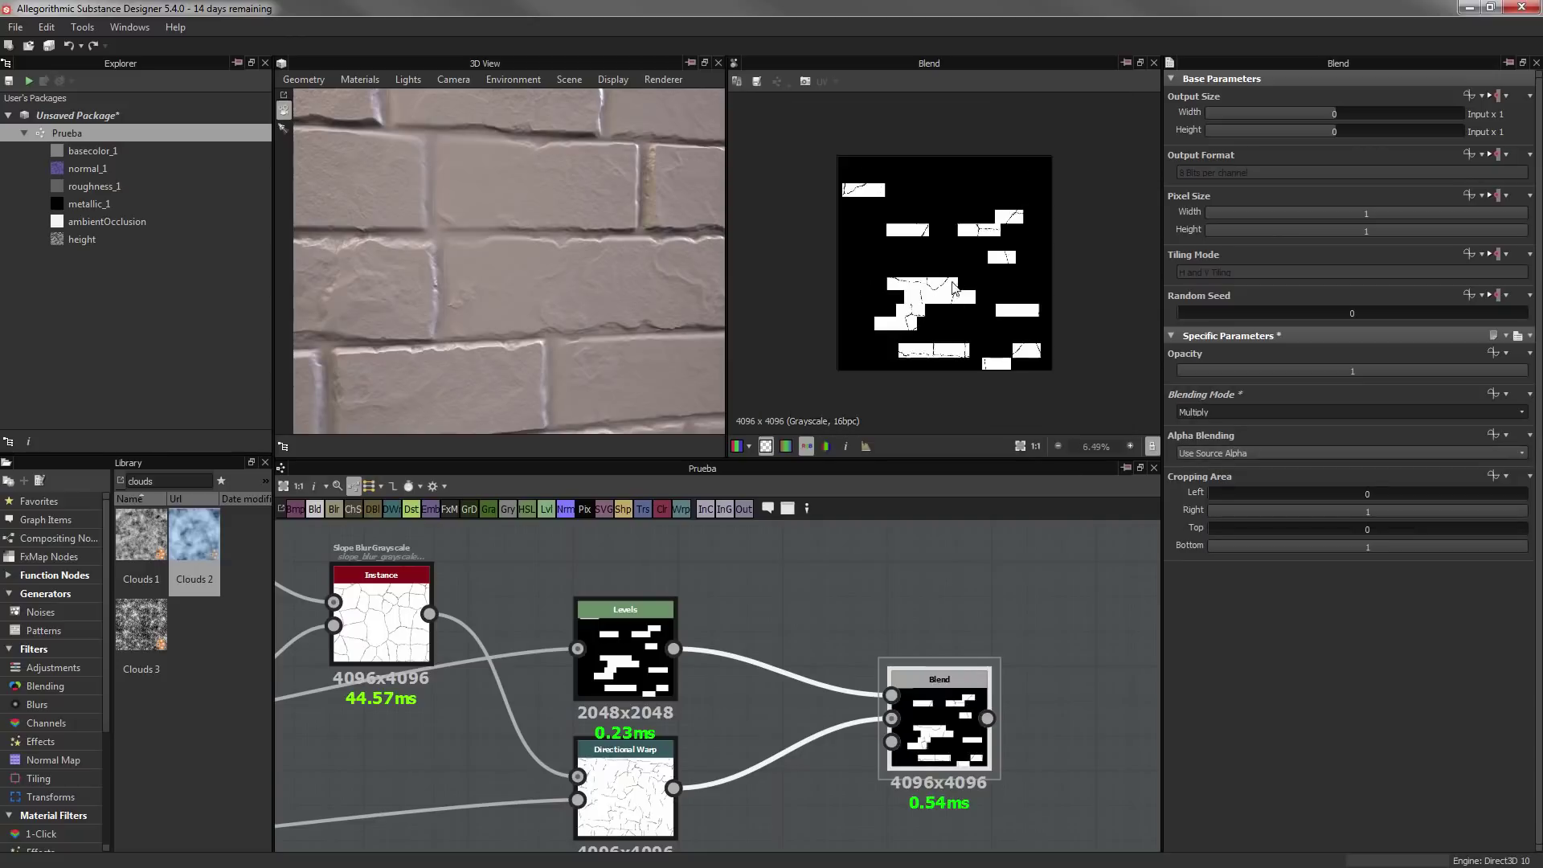
pyautogui.click(1216, 412)
pyautogui.click(1249, 411)
pyautogui.click(1210, 456)
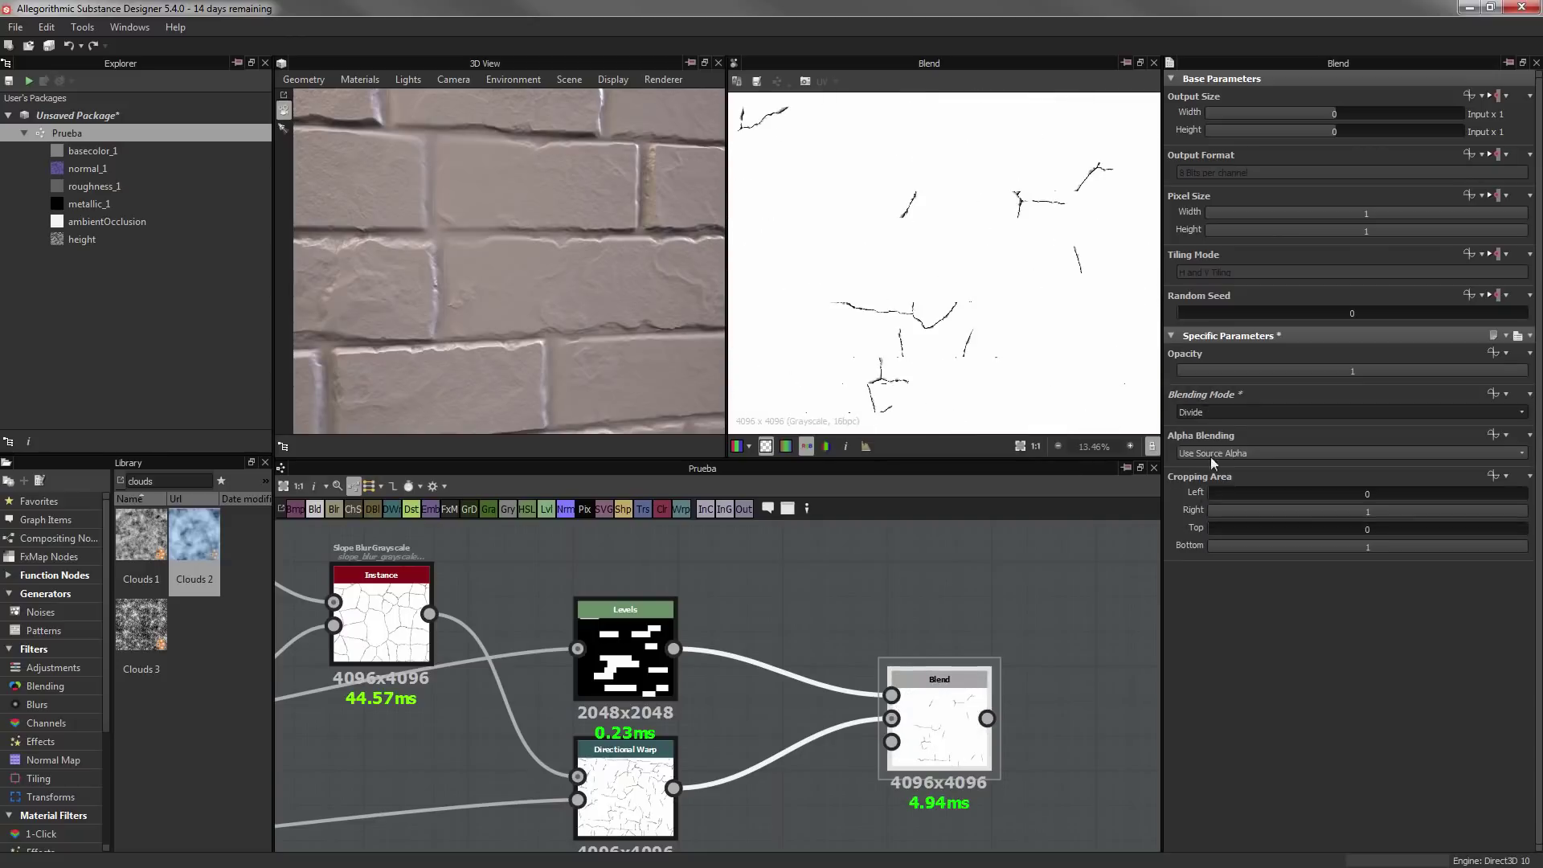
pyautogui.scroll(-1, 1005, 554)
pyautogui.click(673, 752)
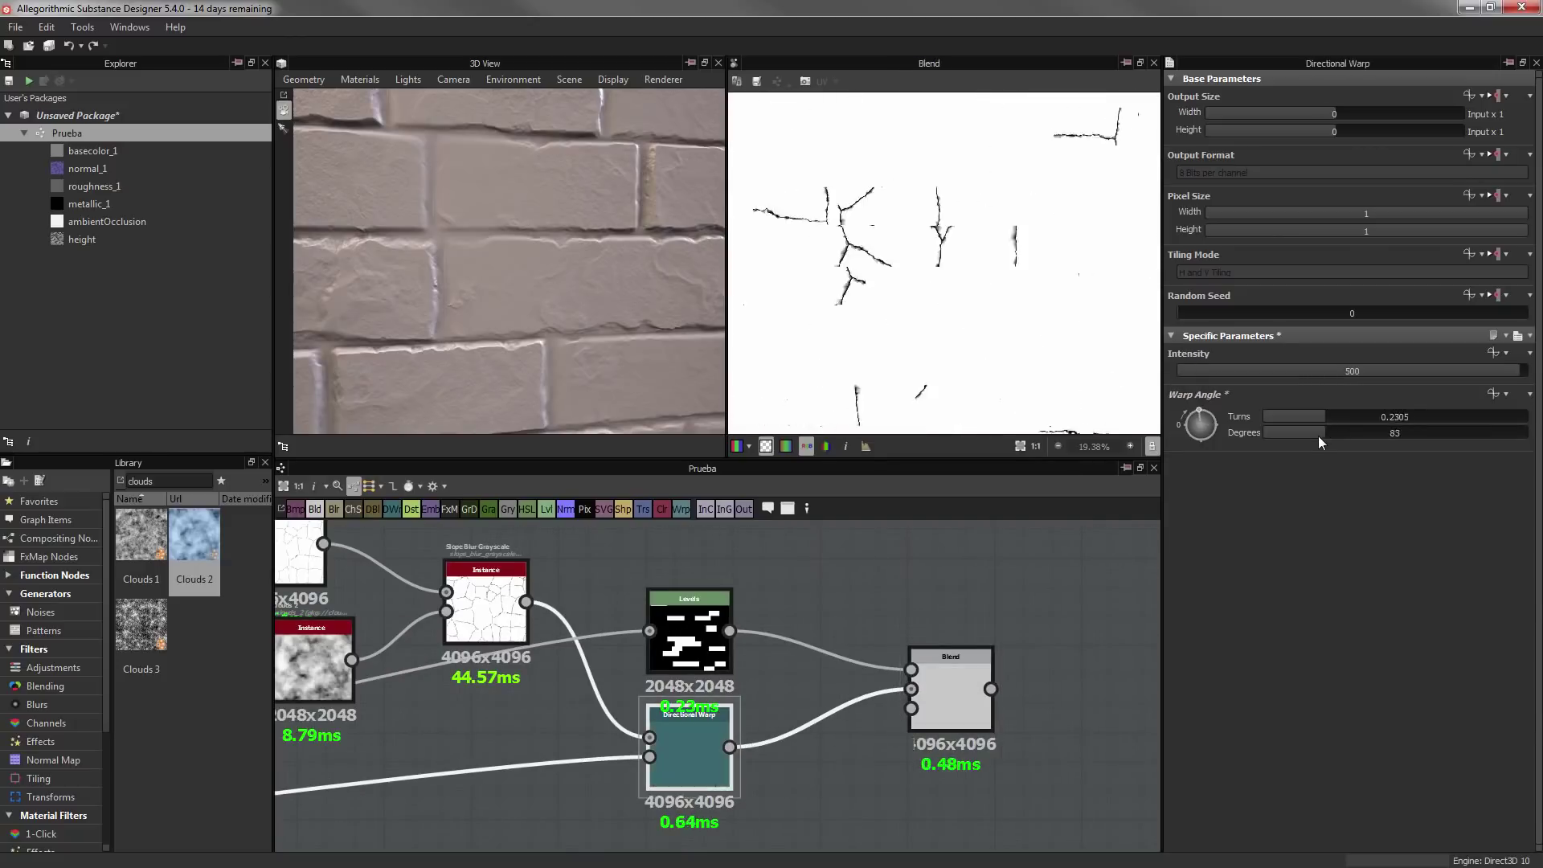
pyautogui.moveTo(1302, 432); pyautogui.dragTo(1362, 432)
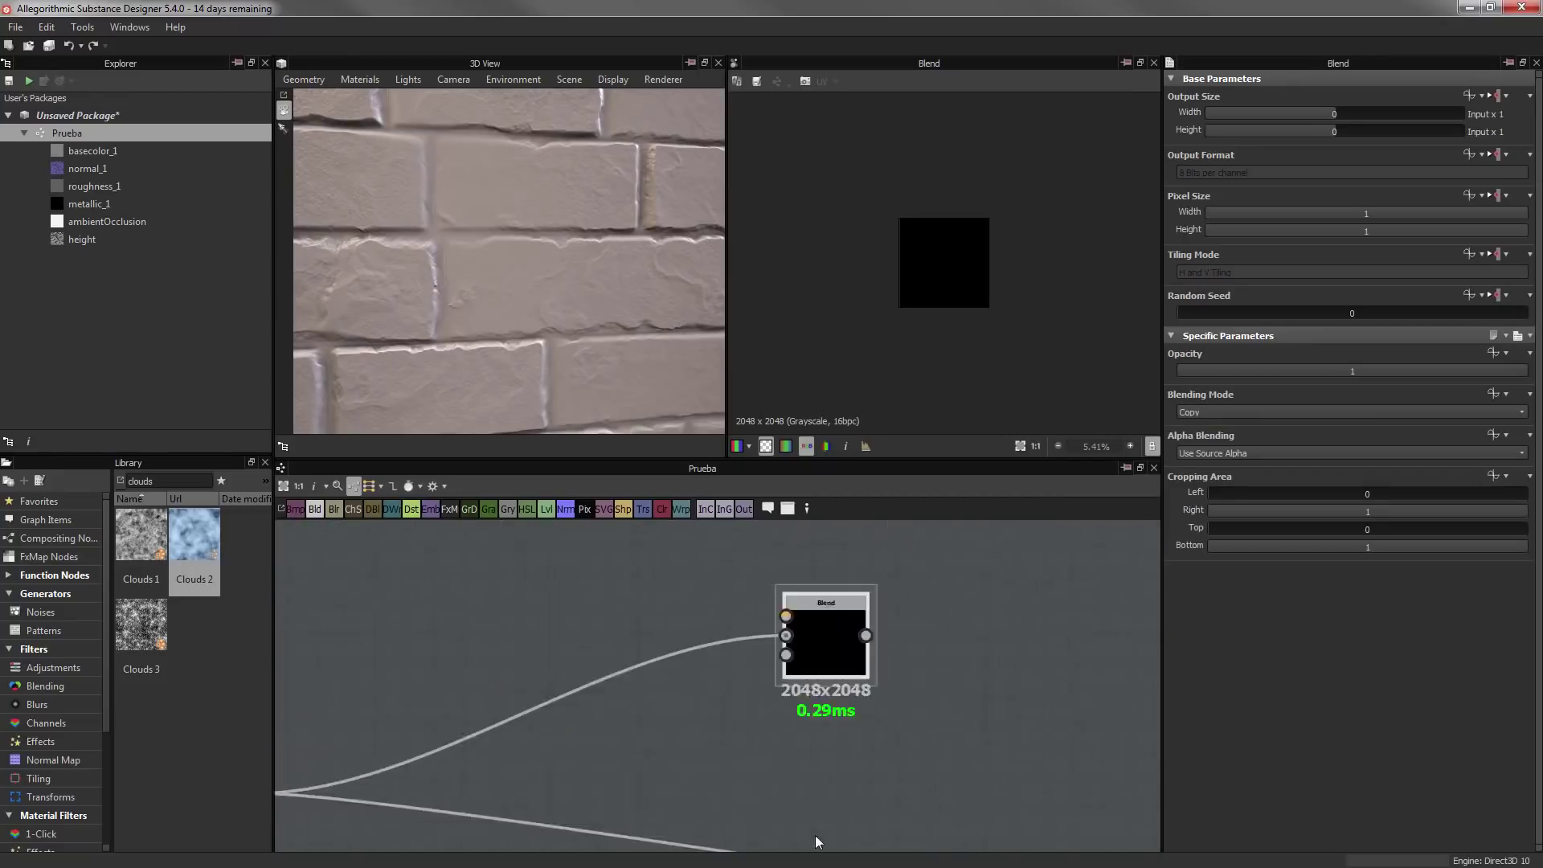
# Multiply the cracks into the brick height with the Blend opacity at 0.3
pyautogui.click(1205, 411)
pyautogui.click(1197, 456)
pyautogui.scroll(5, 928, 349)
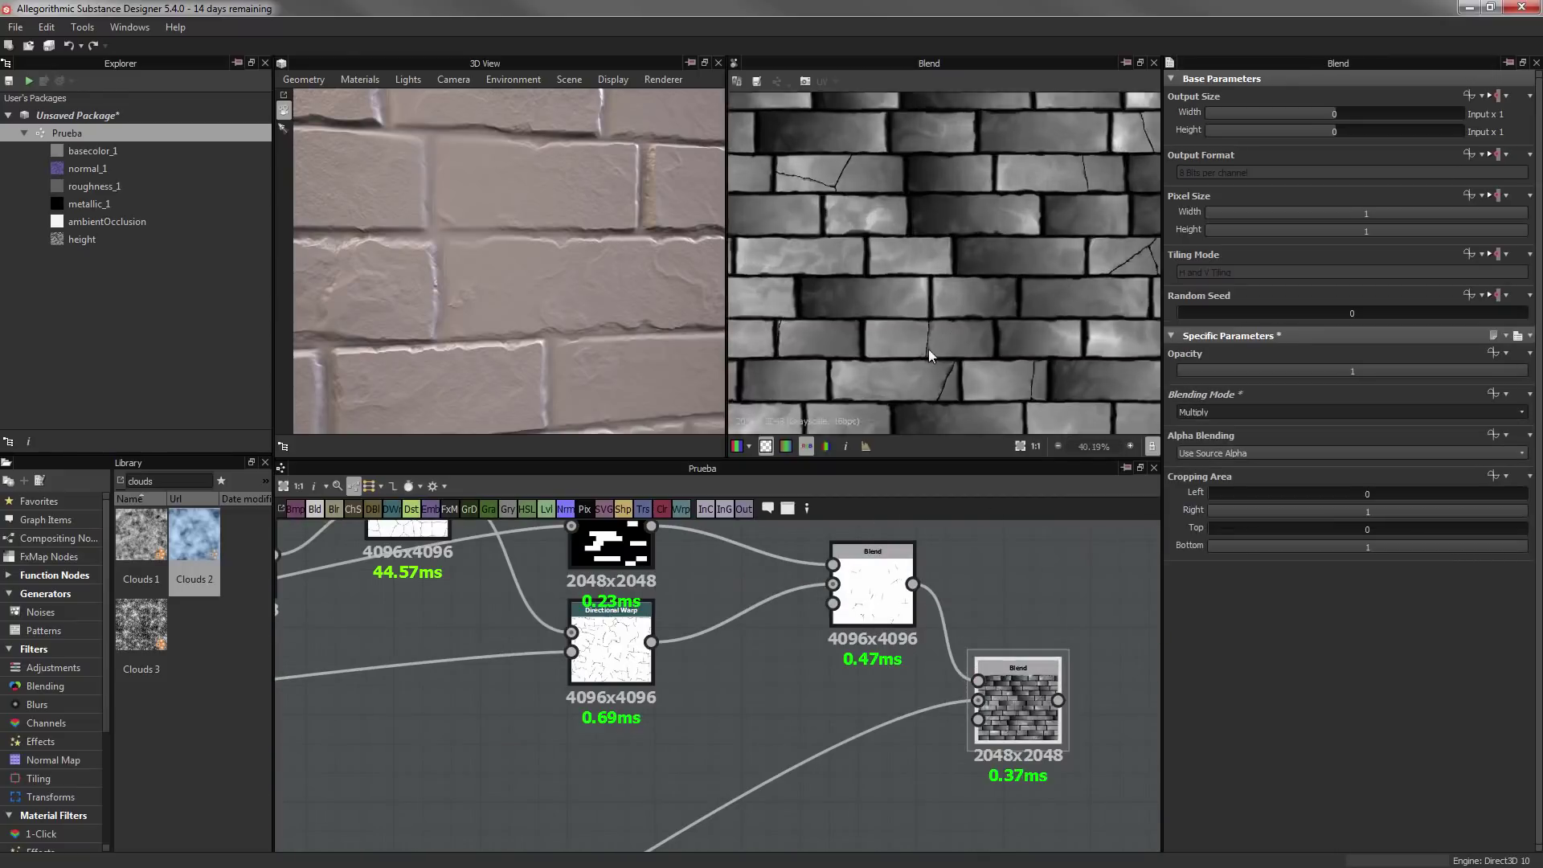
pyautogui.scroll(-3, 665, 268)
pyautogui.scroll(-3, 882, 738)
pyautogui.moveTo(883, 737); pyautogui.dragTo(801, 649, button='middle')
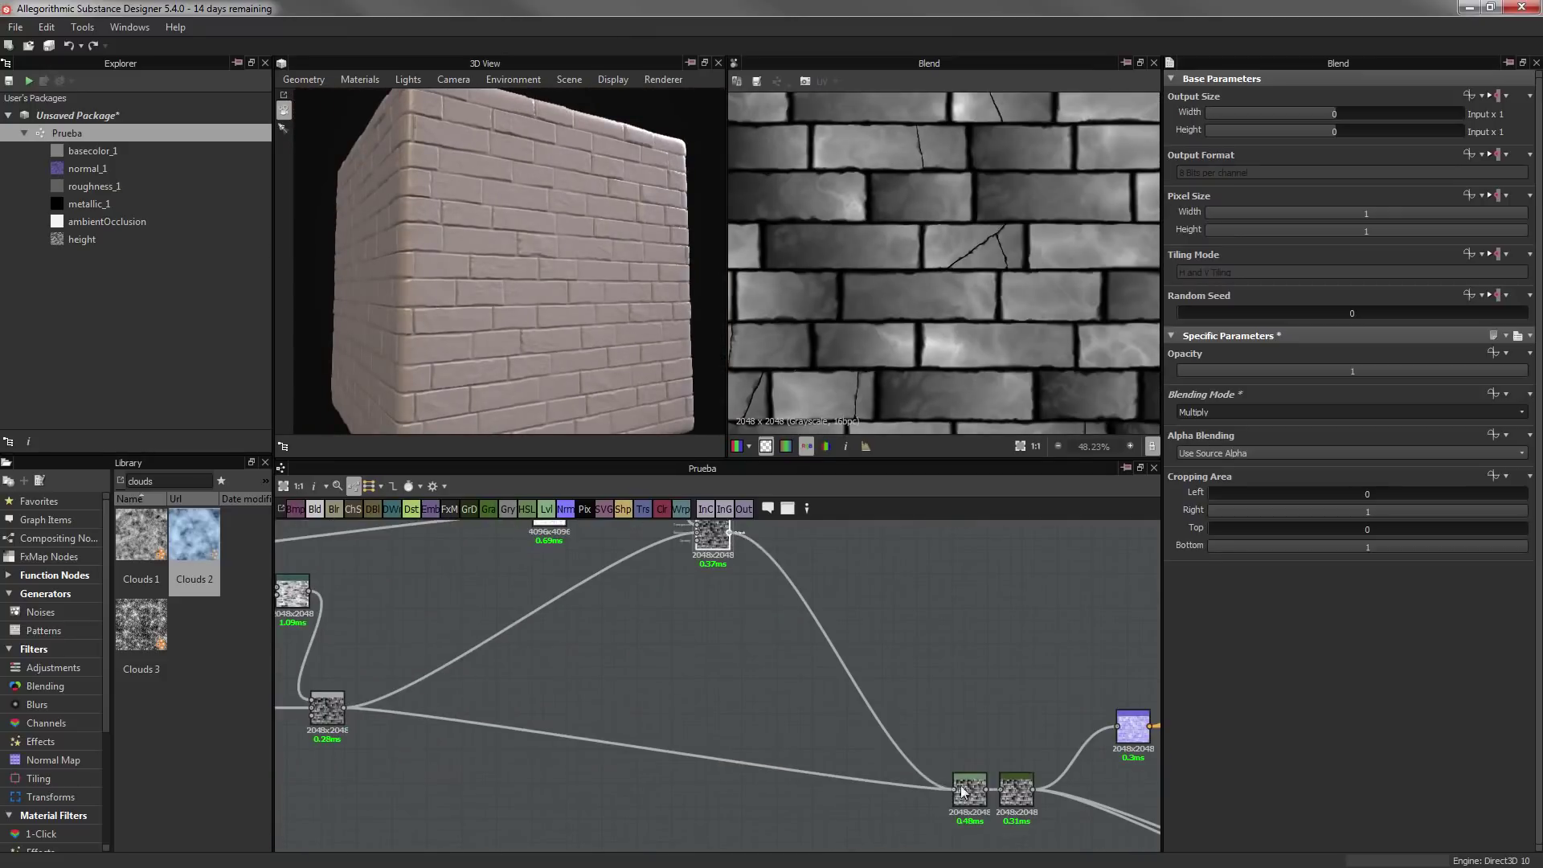
pyautogui.moveTo(726, 564); pyautogui.dragTo(585, 741)
pyautogui.doubleClick(1353, 371)
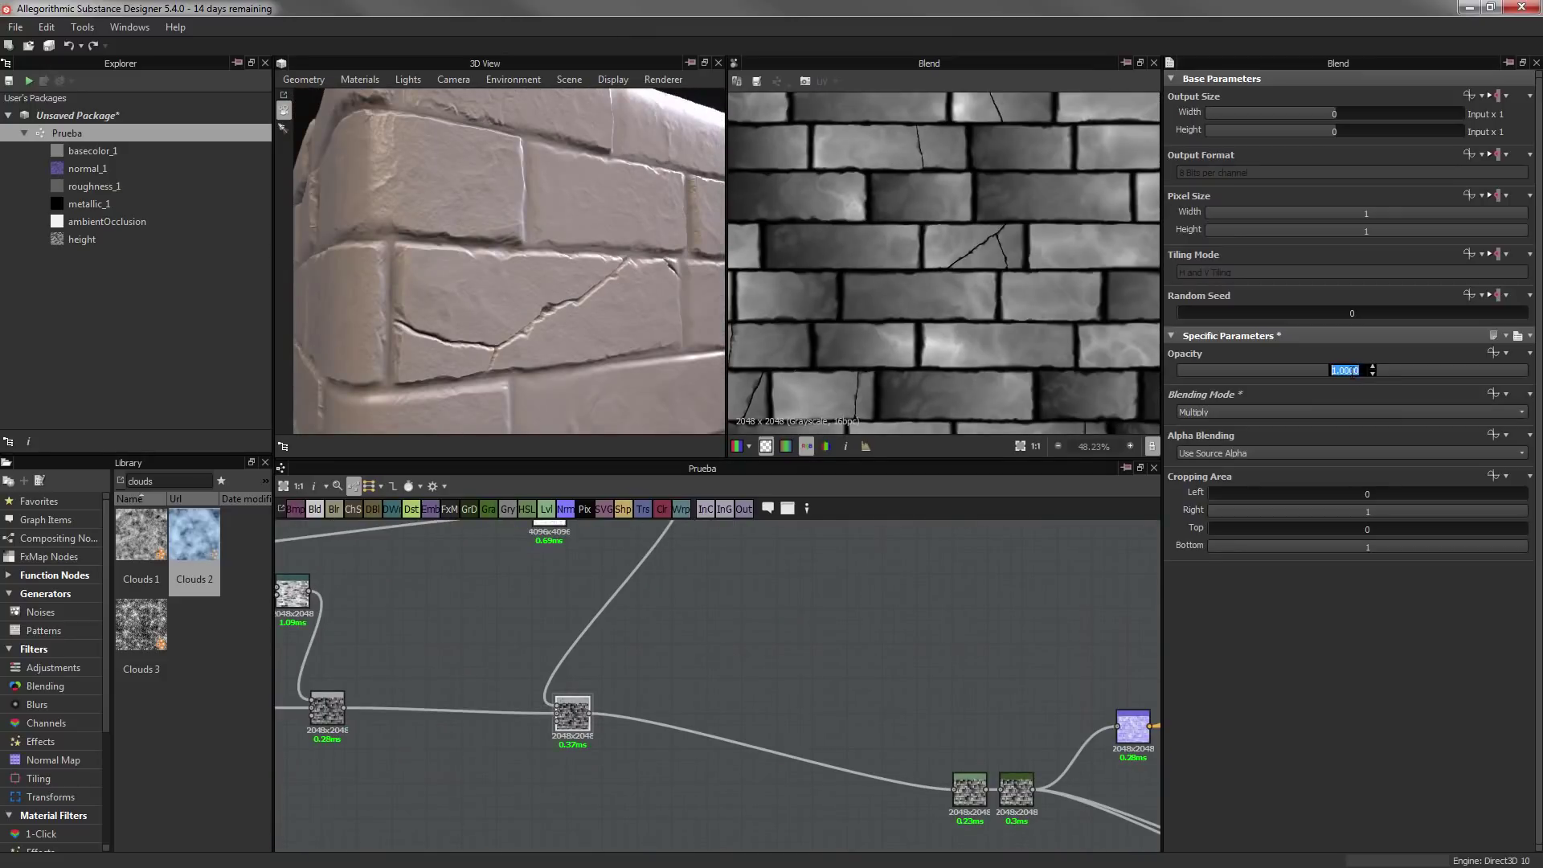
pyautogui.write('0.3')
pyautogui.press('Return')
# Drag the crack-mask Levels handle left so more bricks get cracks
pyautogui.moveTo(683, 233)
pyautogui.mouseDown()
pyautogui.moveTo(576, 285)
pyautogui.moveTo(609, 269)
pyautogui.moveTo(554, 215)
pyautogui.mouseUp()
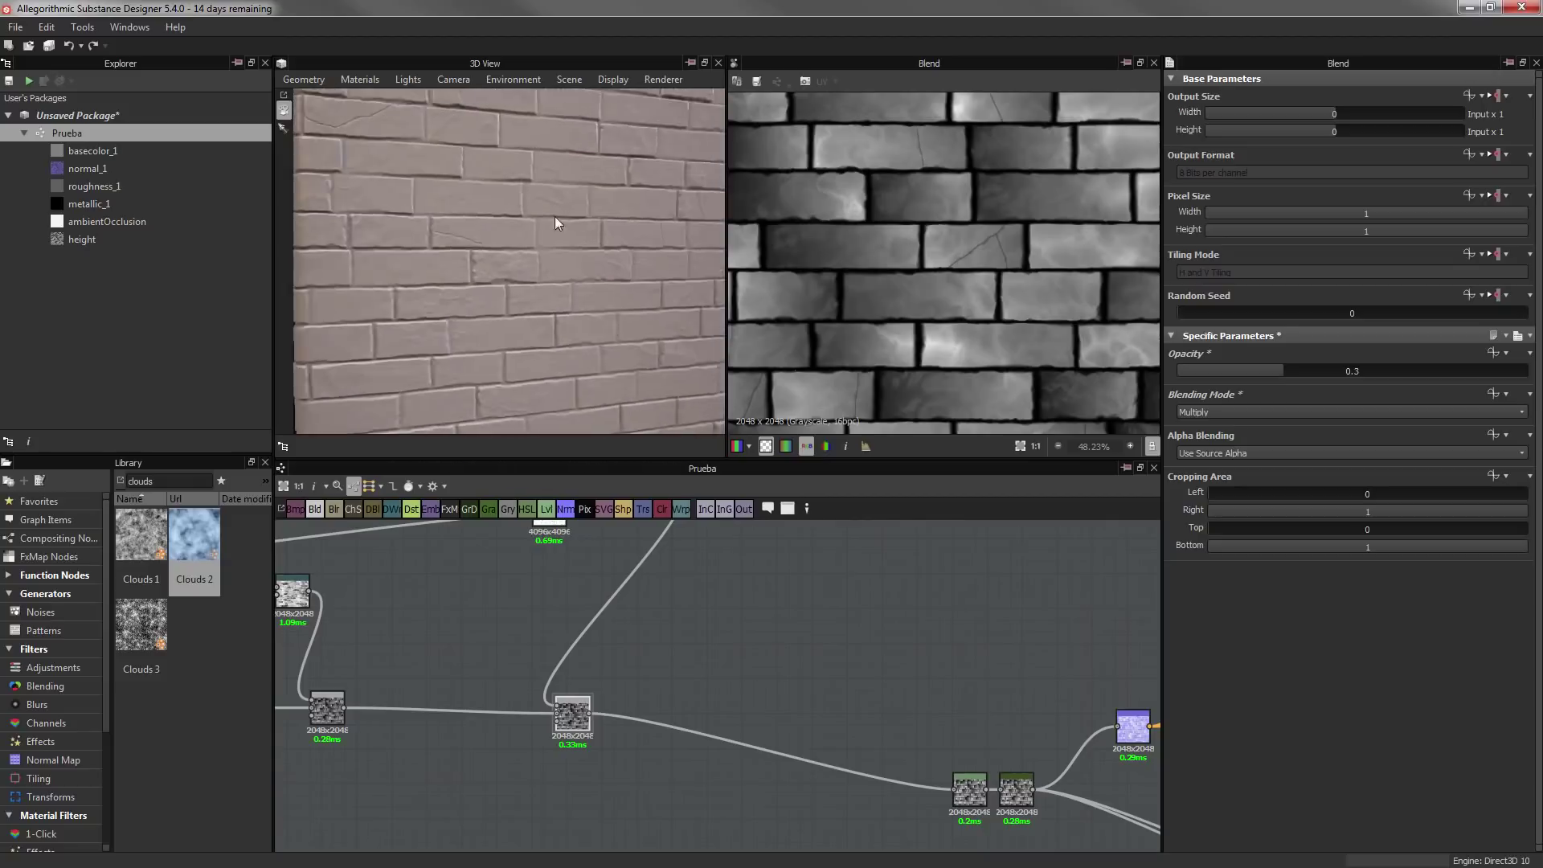
pyautogui.scroll(4, 715, 683)
pyautogui.moveTo(705, 452); pyautogui.dragTo(706, 485)
pyautogui.click(841, 622)
pyautogui.moveTo(1450, 397)
pyautogui.mouseDown()
pyautogui.moveTo(1377, 397)
pyautogui.moveTo(1402, 397)
pyautogui.mouseUp()
pyautogui.scroll(-3, 614, 323)
pyautogui.scroll(3, 615, 323)
pyautogui.scroll(2, 547, 368)
# Orbit and zoom the 3D preview to inspect the cracked wall from angled and top views
pyautogui.moveTo(546, 367); pyautogui.dragTo(596, 311)
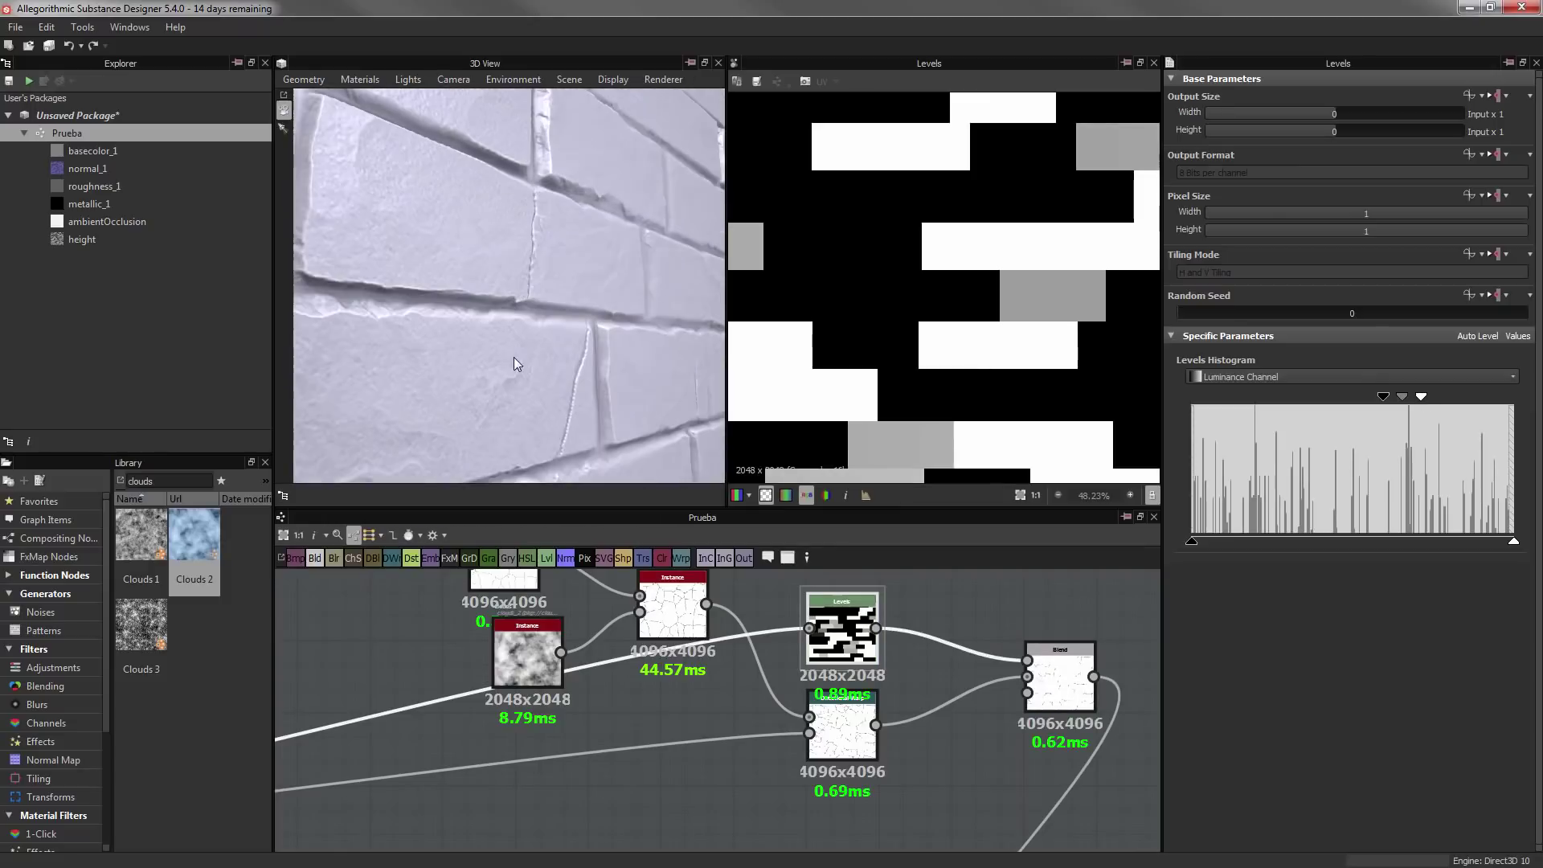
pyautogui.scroll(-3, 596, 310)
pyautogui.scroll(3, 631, 299)
pyautogui.scroll(-5, 634, 299)
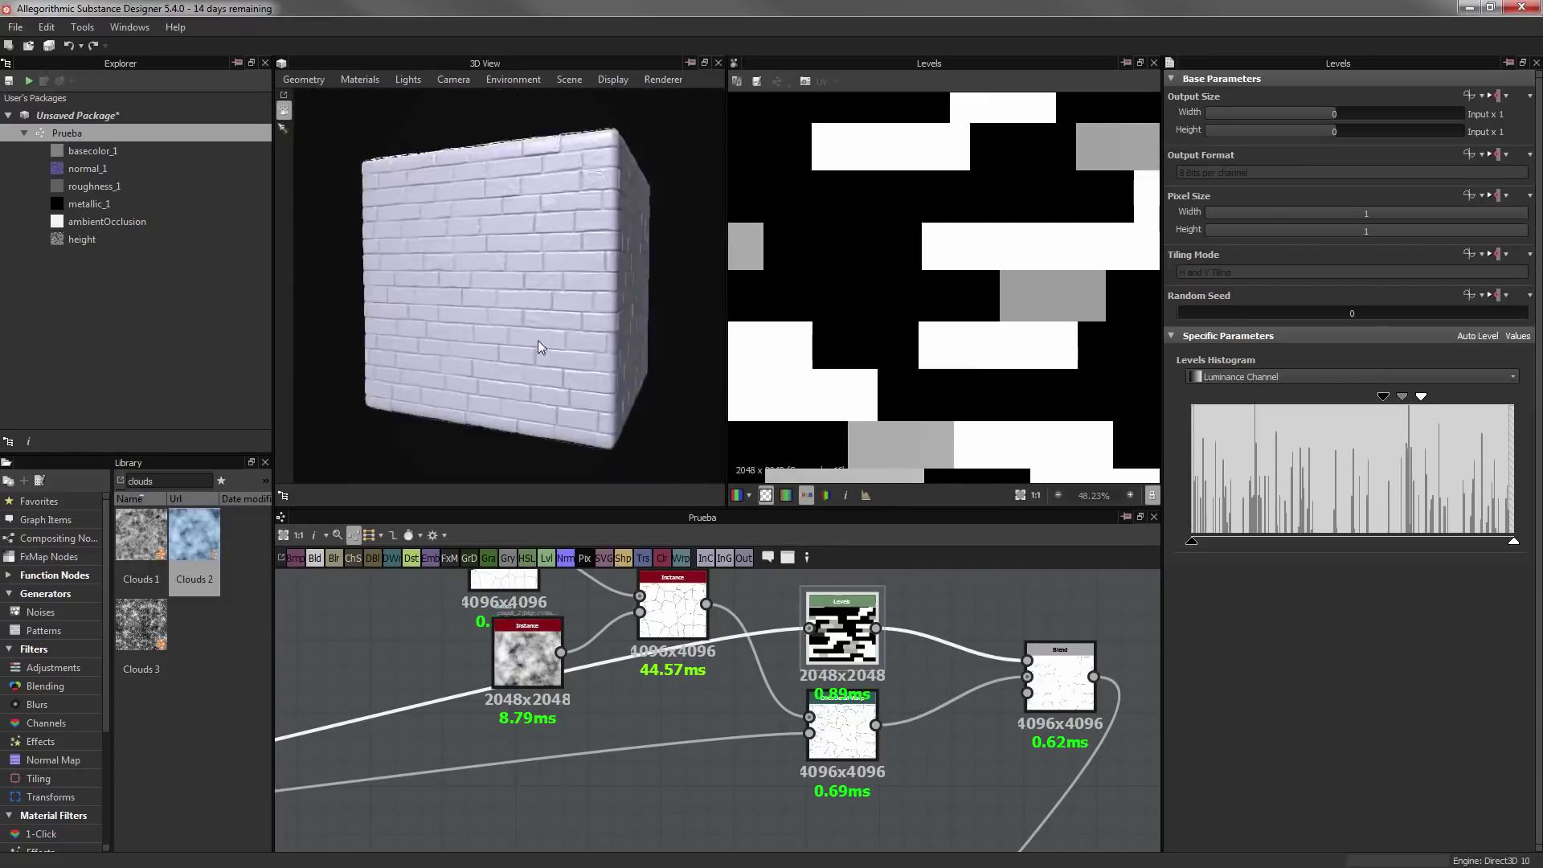
pyautogui.scroll(-3, 918, 682)
pyautogui.scroll(-2, 918, 682)
pyautogui.scroll(3, 708, 689)
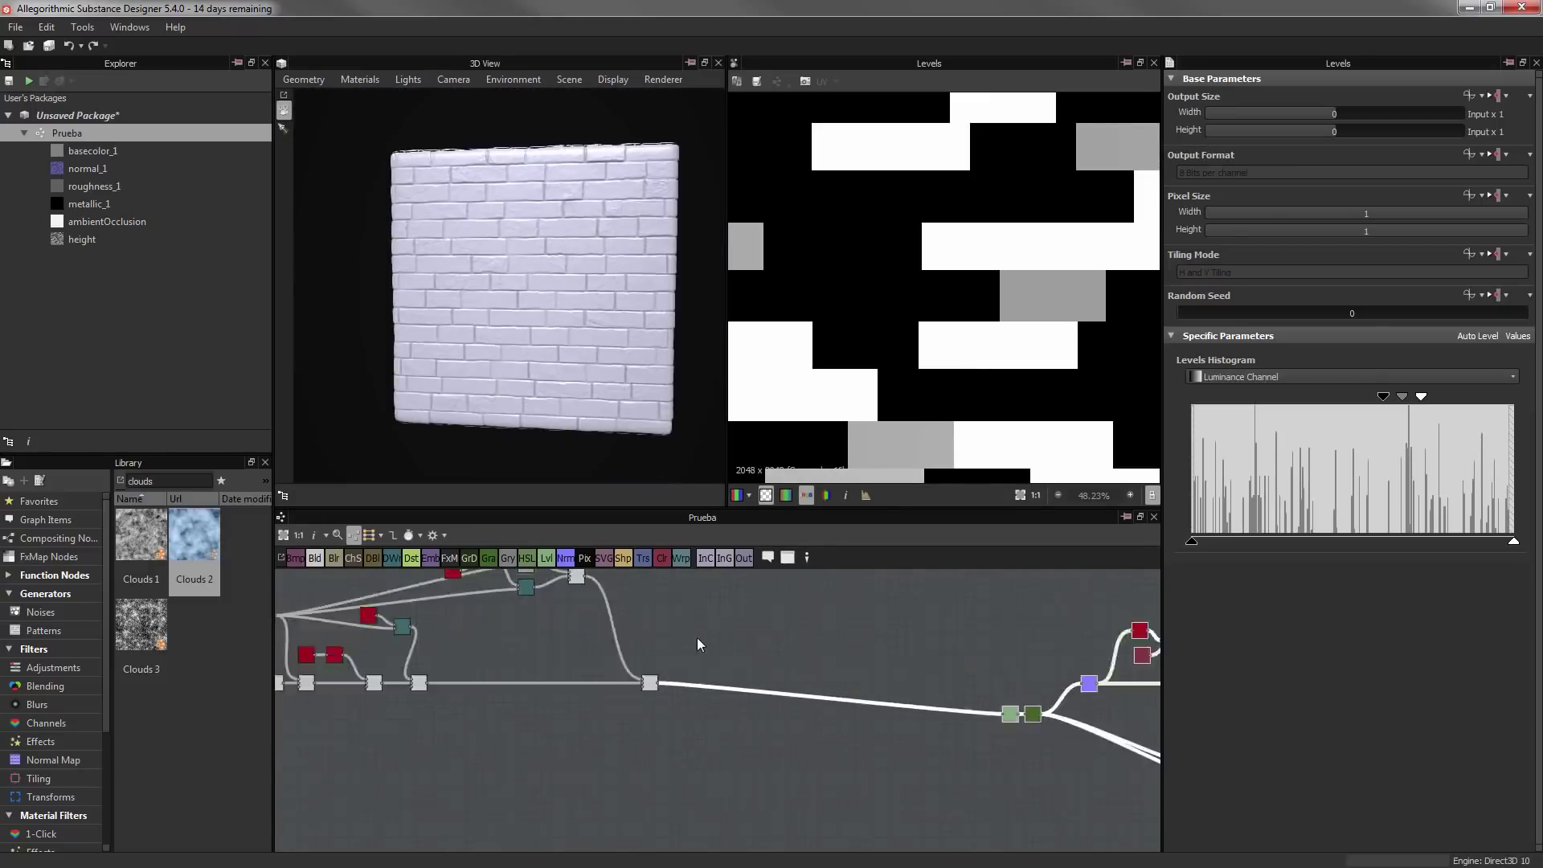
pyautogui.scroll(2, 697, 638)
pyautogui.scroll(3, 659, 246)
pyautogui.scroll(2, 644, 234)
pyautogui.scroll(2, 591, 204)
pyautogui.scroll(-3, 594, 225)
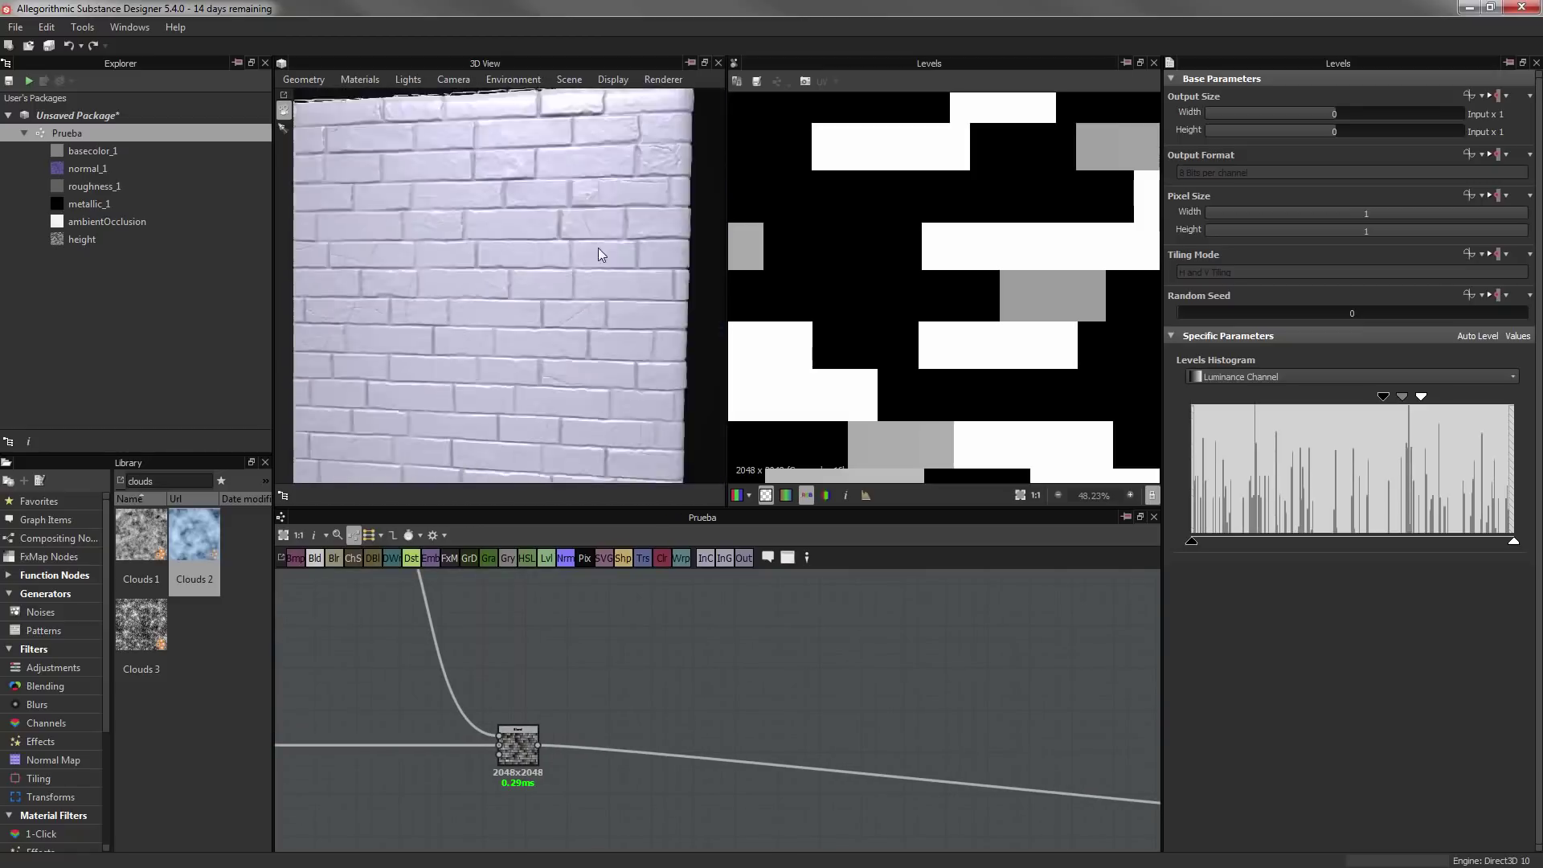
pyautogui.moveTo(598, 247)
pyautogui.mouseDown()
pyautogui.moveTo(701, 190)
pyautogui.moveTo(692, 291)
pyautogui.moveTo(569, 344)
pyautogui.moveTo(580, 270)
pyautogui.mouseUp()
pyautogui.scroll(3, 562, 796)
# Insert a new empty Blend node on the height link and place a Clouds 3 noise
pyautogui.click(755, 701)
pyautogui.scroll(-2, 759, 701)
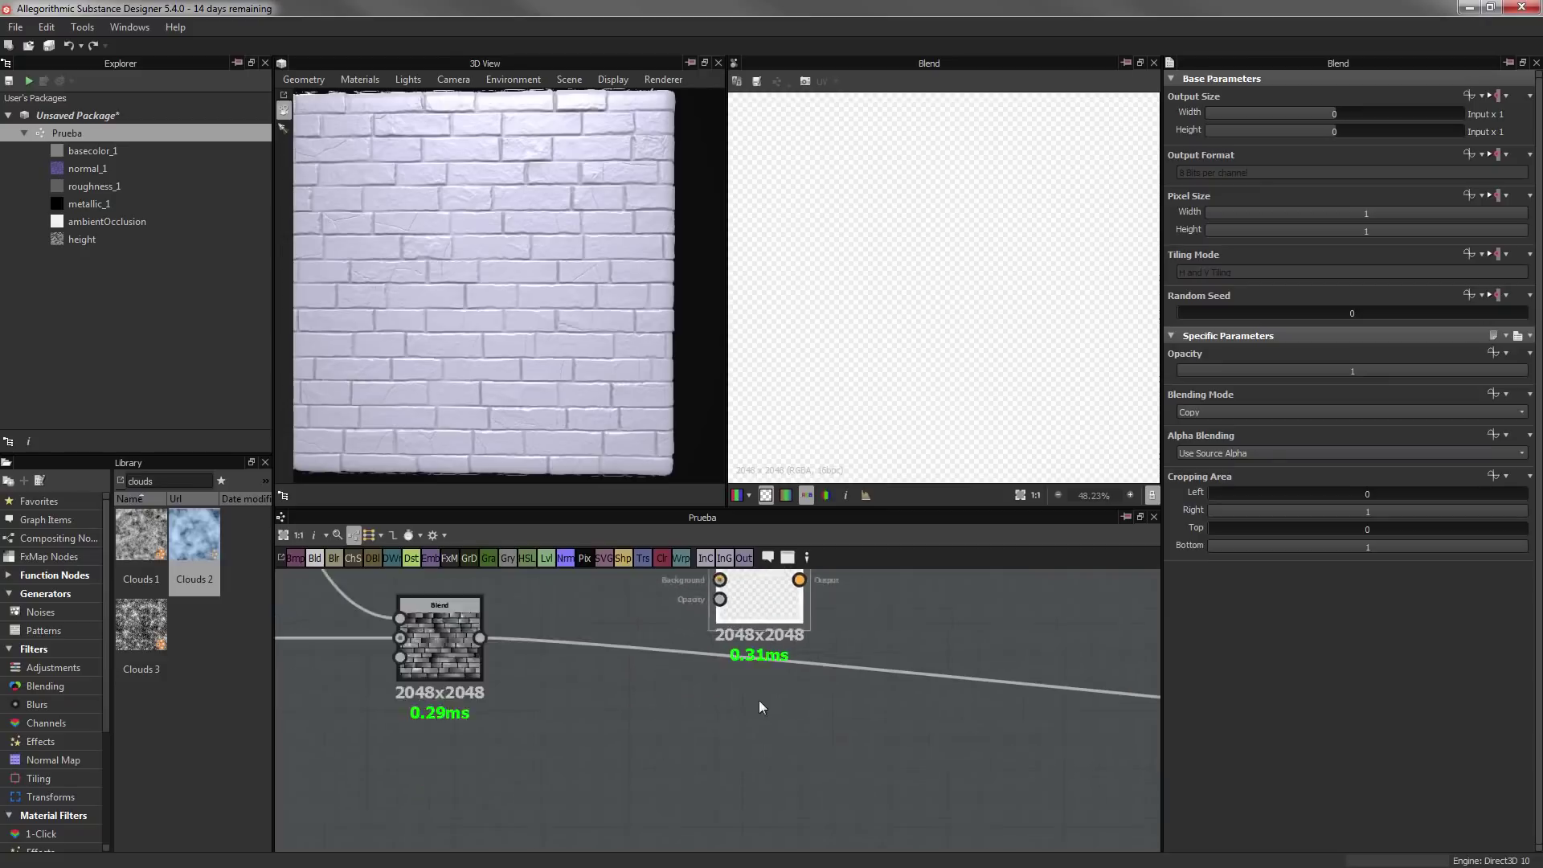
pyautogui.scroll(-2, 759, 701)
pyautogui.moveTo(141, 625); pyautogui.dragTo(579, 626)
# Replace the Clouds 3 node with Fractal Sum 1 and Fractal Sum Base noises
pyautogui.press('Delete')
pyautogui.write('noise')
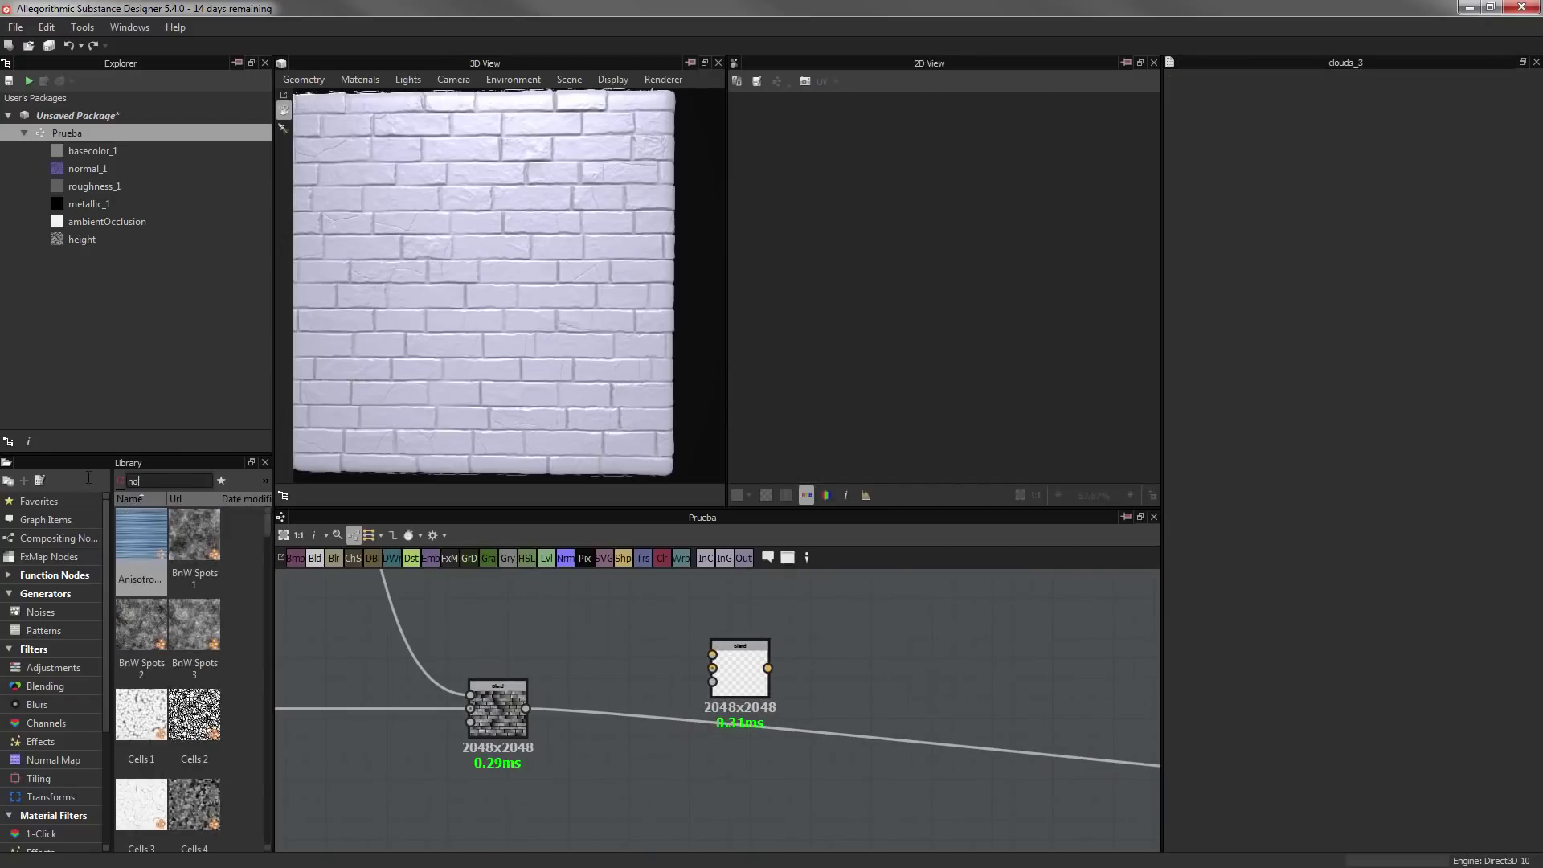
pyautogui.moveTo(187, 714); pyautogui.dragTo(578, 611)
pyautogui.moveTo(194, 534); pyautogui.dragTo(679, 610)
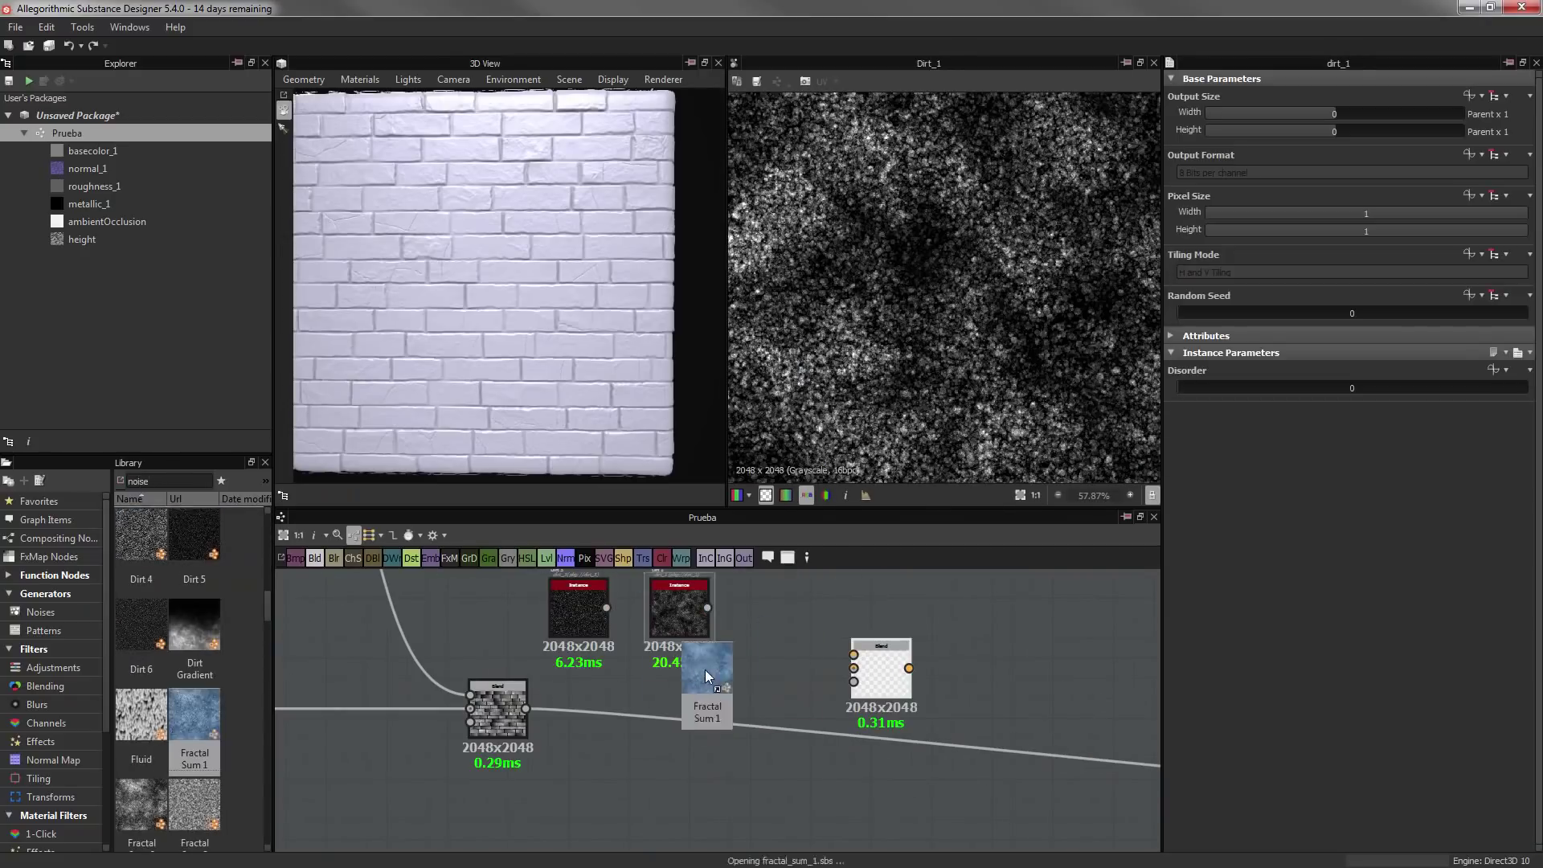
pyautogui.moveTo(194, 715); pyautogui.dragTo(795, 622)
pyautogui.scroll(-2, 193, 723)
pyautogui.moveTo(194, 643); pyautogui.dragTo(667, 791)
# Add a Histogram Scan with Position 0.75 and Contrast 0
pyautogui.press('space')
pyautogui.write('scan')
pyautogui.press('Return')
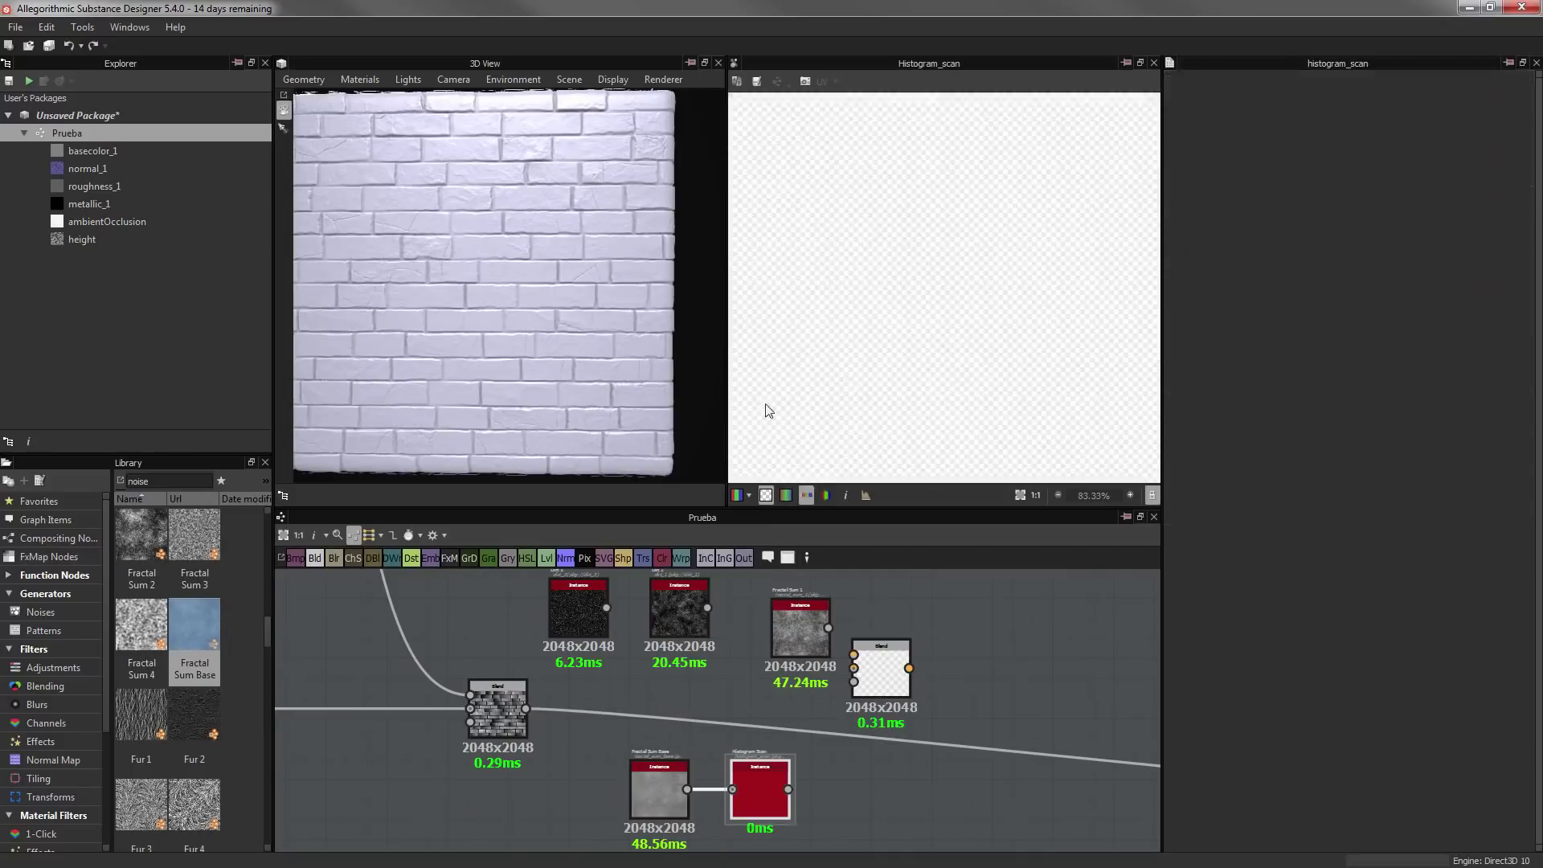
pyautogui.click(1352, 387)
pyautogui.click(1421, 429)
pyautogui.moveTo(1380, 388); pyautogui.dragTo(1282, 387)
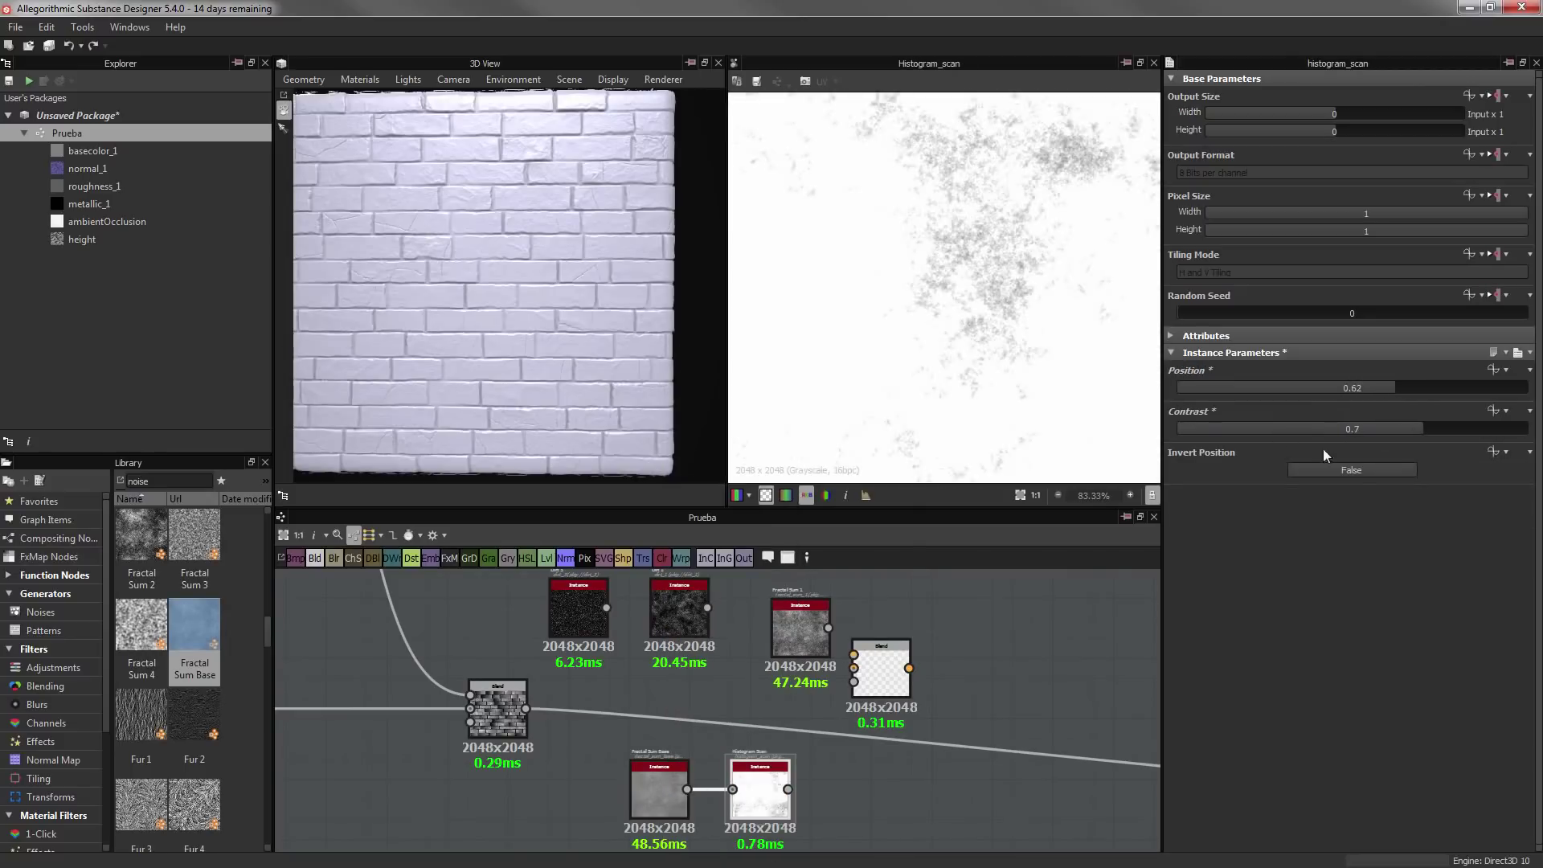
pyautogui.click(1383, 429)
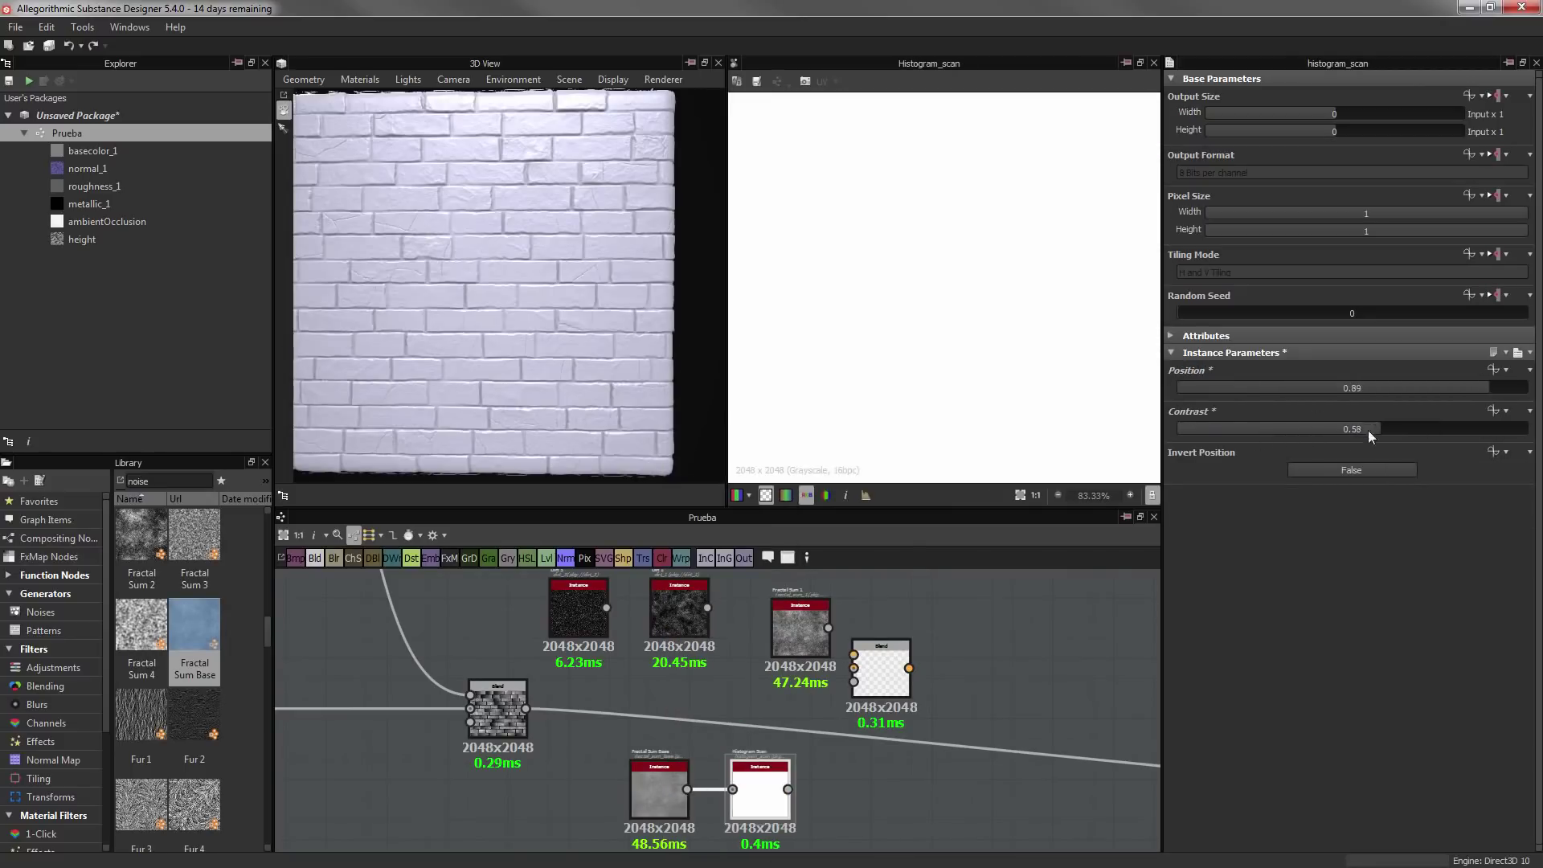
pyautogui.moveTo(1367, 431); pyautogui.dragTo(1177, 429)
pyautogui.moveTo(1387, 389); pyautogui.dragTo(1431, 387)
pyautogui.scroll(-5, 1023, 292)
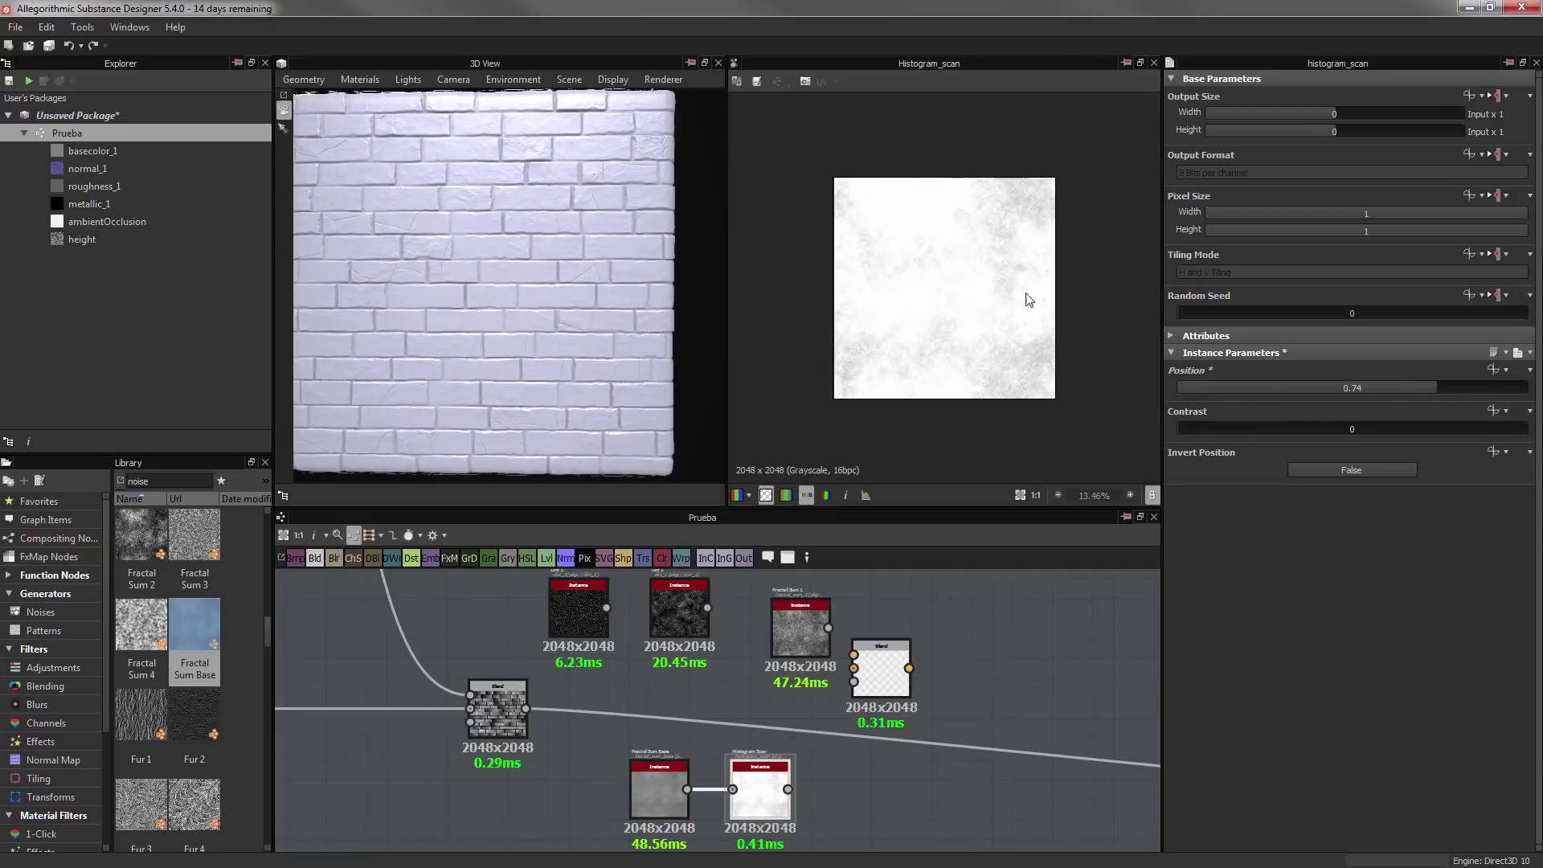
# Feed Fractal Sum 1 into the Histogram Scan, delete Fractal Sum Base, and set Random Seed 4
pyautogui.moveTo(733, 785); pyautogui.dragTo(854, 773)
pyautogui.moveTo(769, 615); pyautogui.dragTo(735, 767)
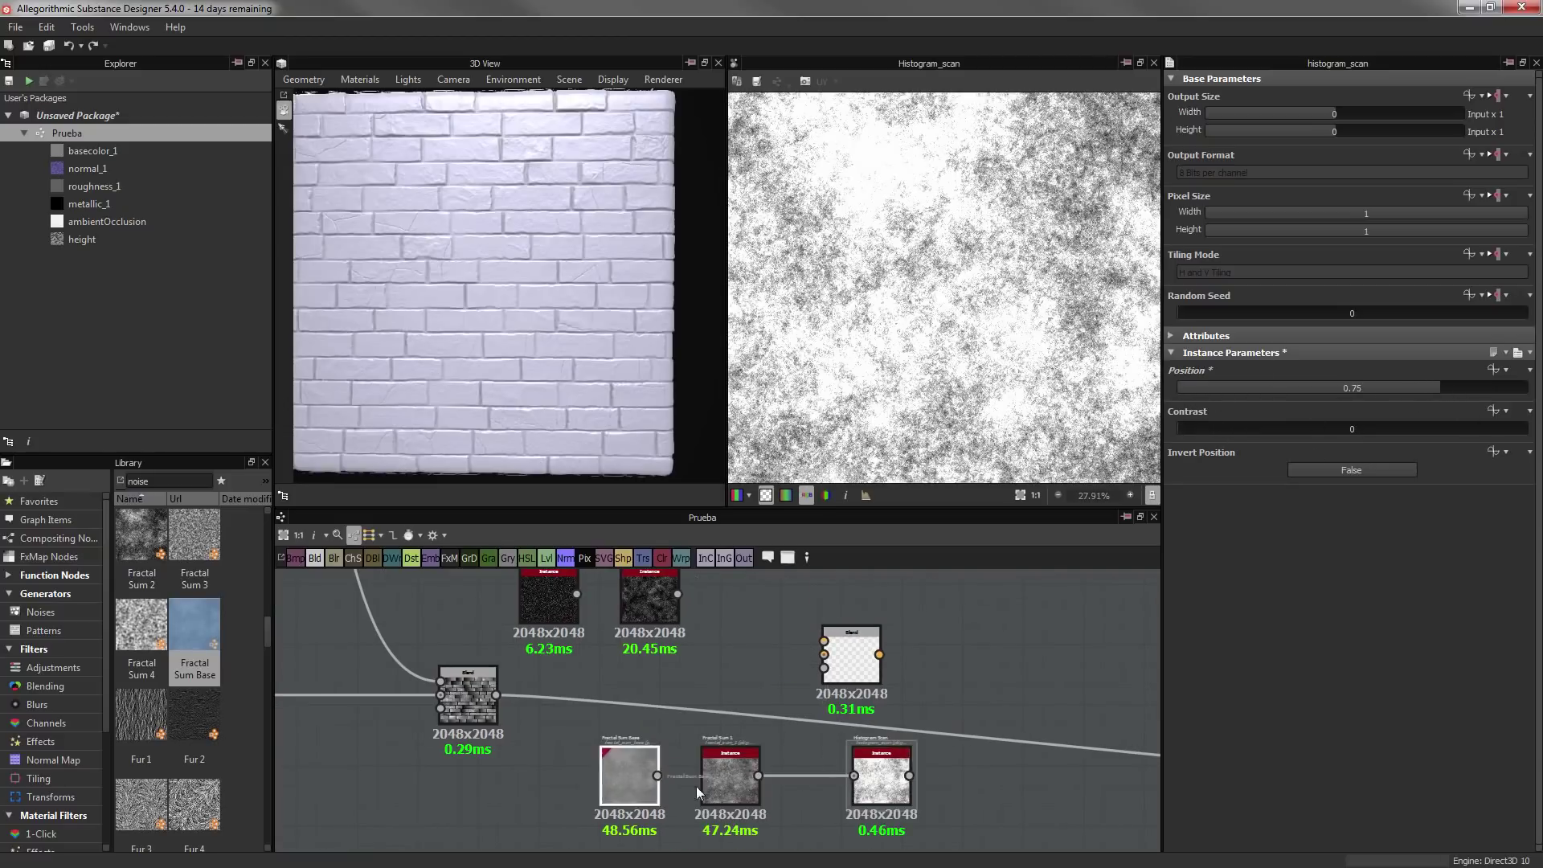
pyautogui.press('Delete')
pyautogui.doubleClick(735, 767)
pyautogui.doubleClick(860, 778)
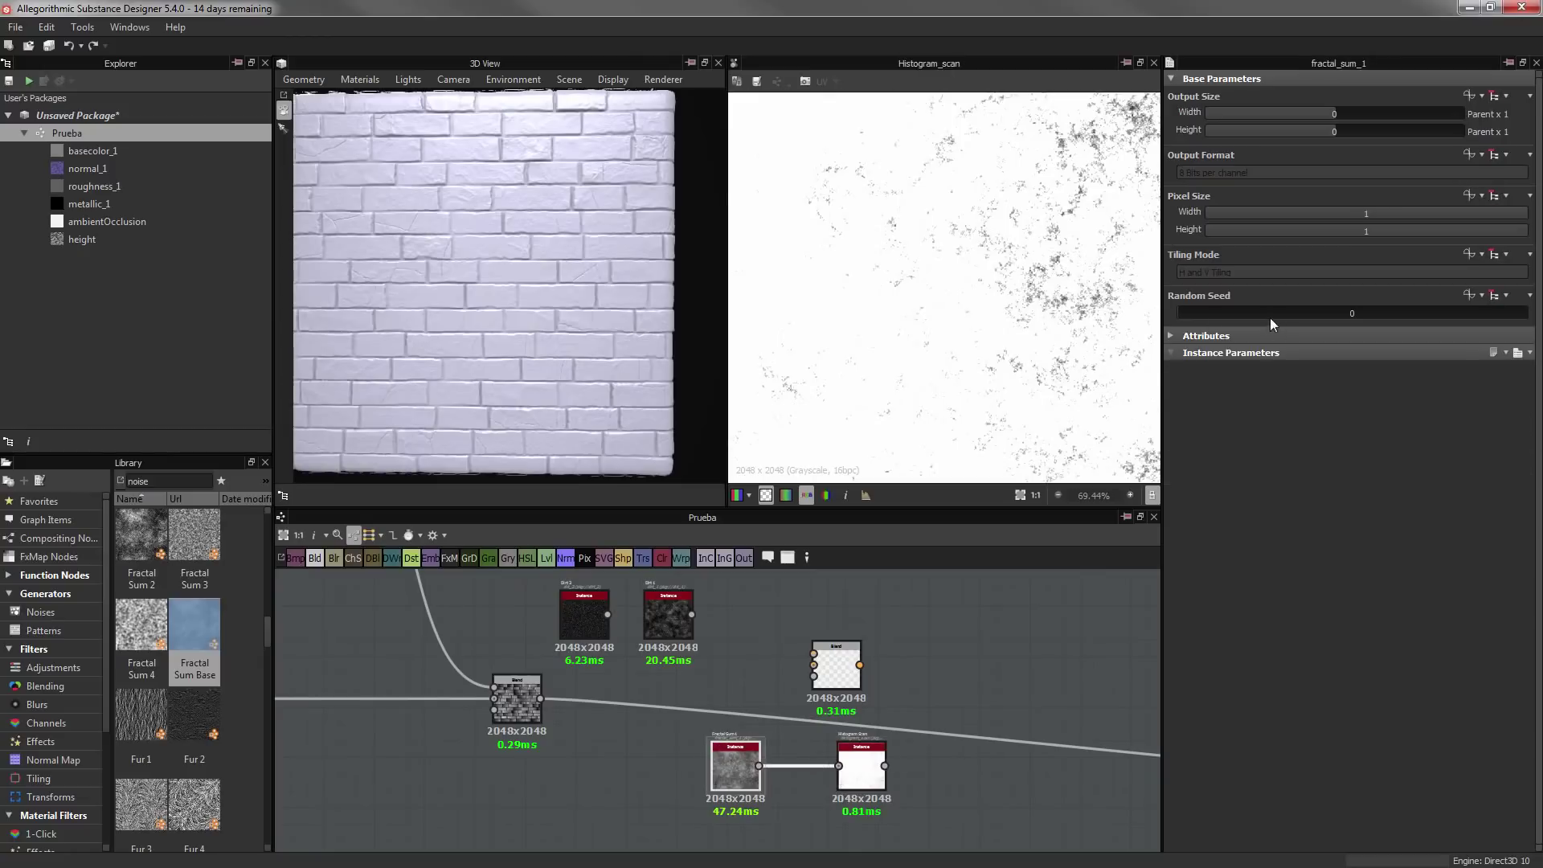
pyautogui.moveTo(1215, 312); pyautogui.dragTo(1318, 313)
pyautogui.scroll(-5, 971, 700)
pyautogui.scroll(5, 813, 673)
# Wire the Histogram Scan into the empty Blend and set it to Multiply
pyautogui.moveTo(813, 674); pyautogui.dragTo(773, 658)
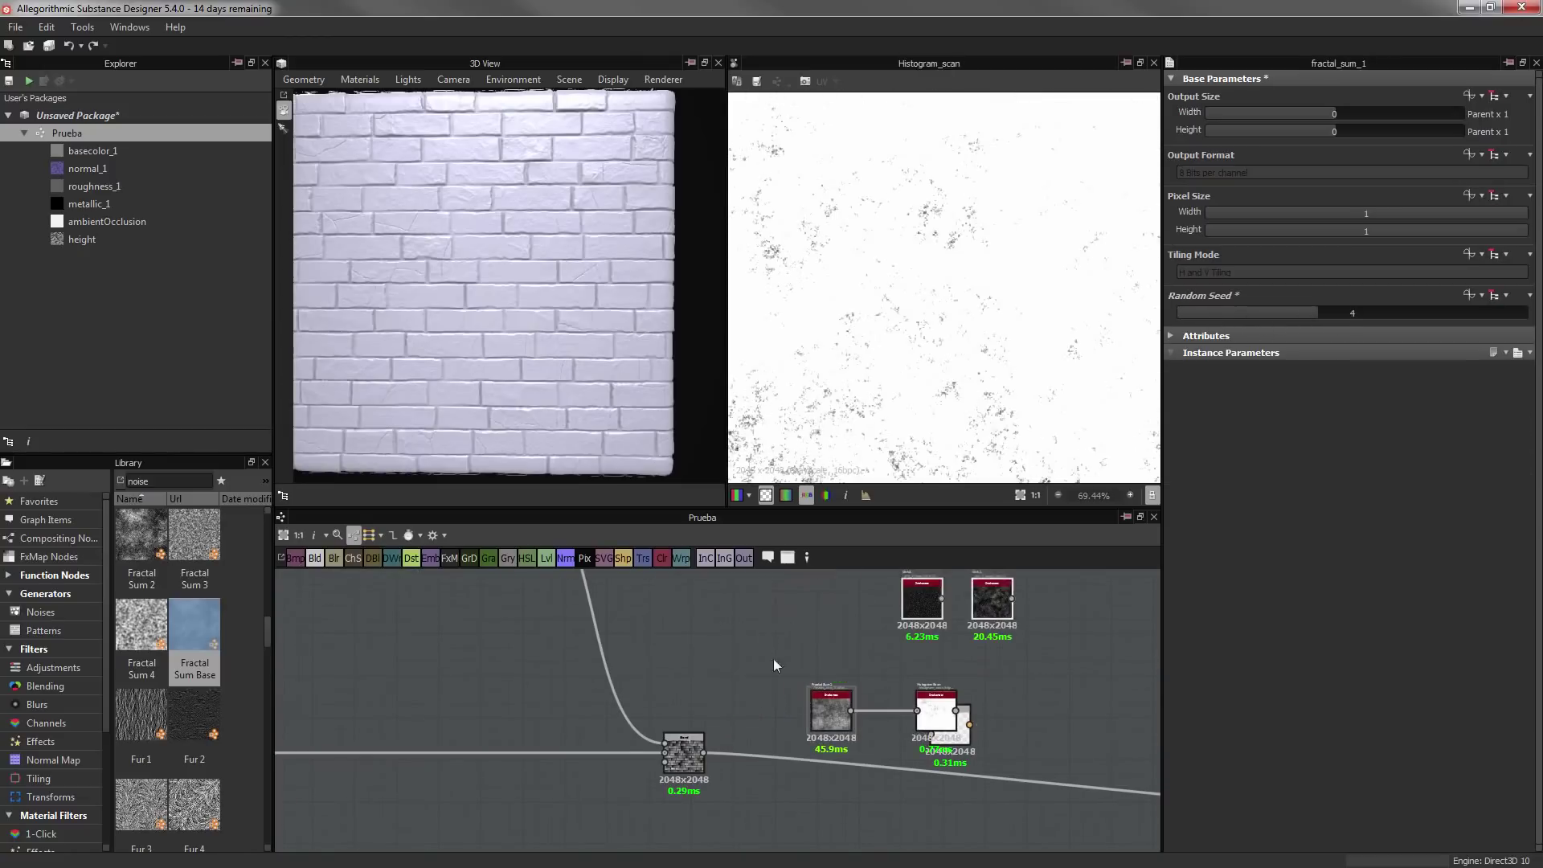
pyautogui.click(956, 733)
pyautogui.scroll(3, 774, 720)
pyautogui.moveTo(855, 700); pyautogui.dragTo(849, 694)
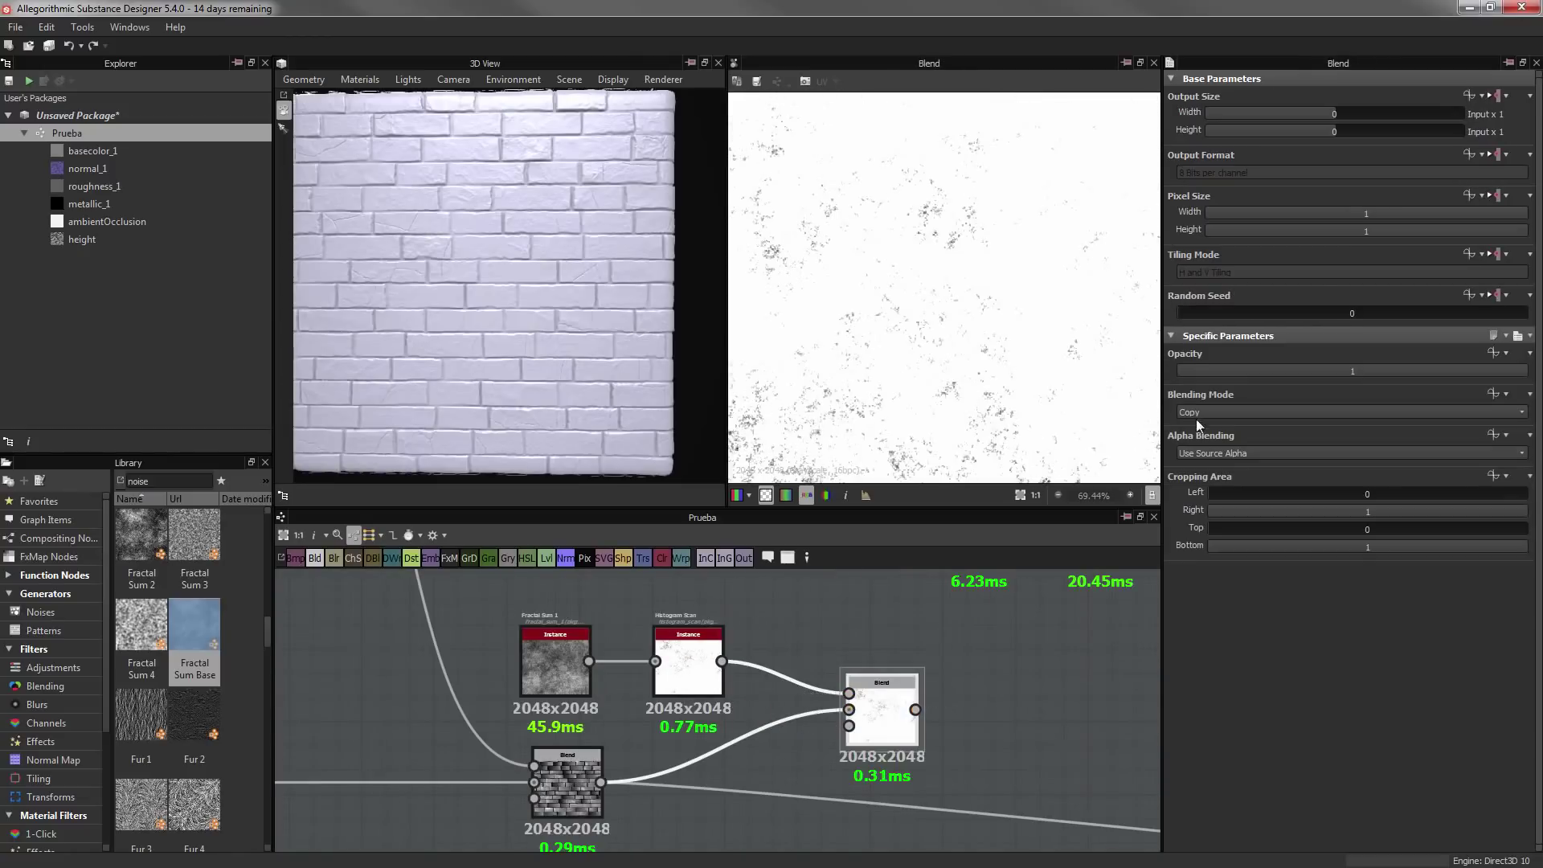
pyautogui.click(1350, 412)
pyautogui.click(1222, 470)
pyautogui.scroll(-4, 565, 665)
pyautogui.moveTo(565, 665); pyautogui.dragTo(565, 701)
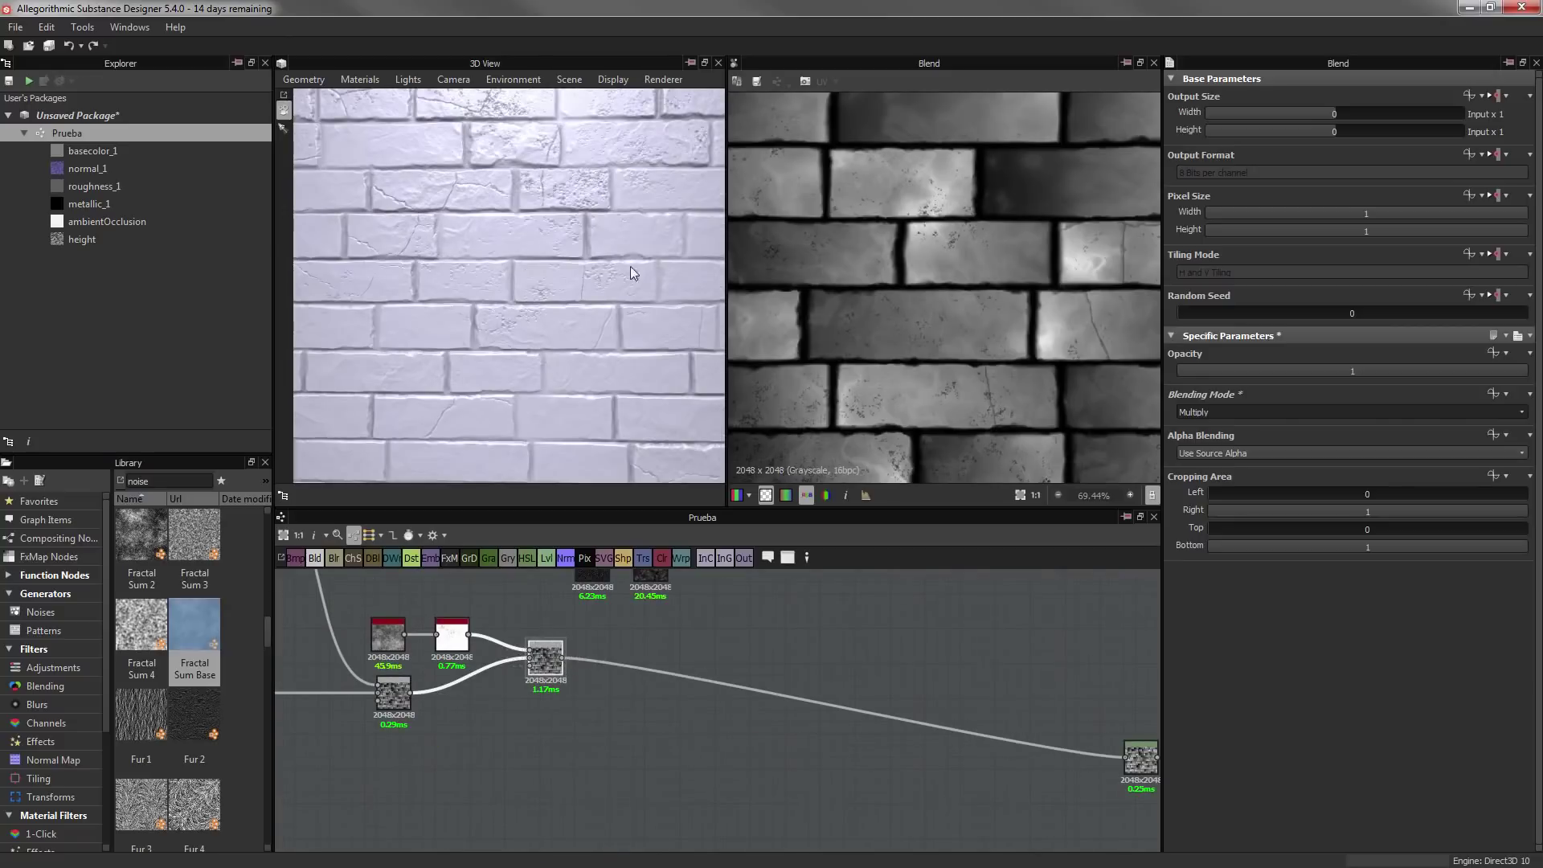
# Set the dirt Blend opacity to 0.3
pyautogui.scroll(3, 461, 640)
pyautogui.doubleClick(1341, 371)
pyautogui.write('0.3')
pyautogui.press('Return')
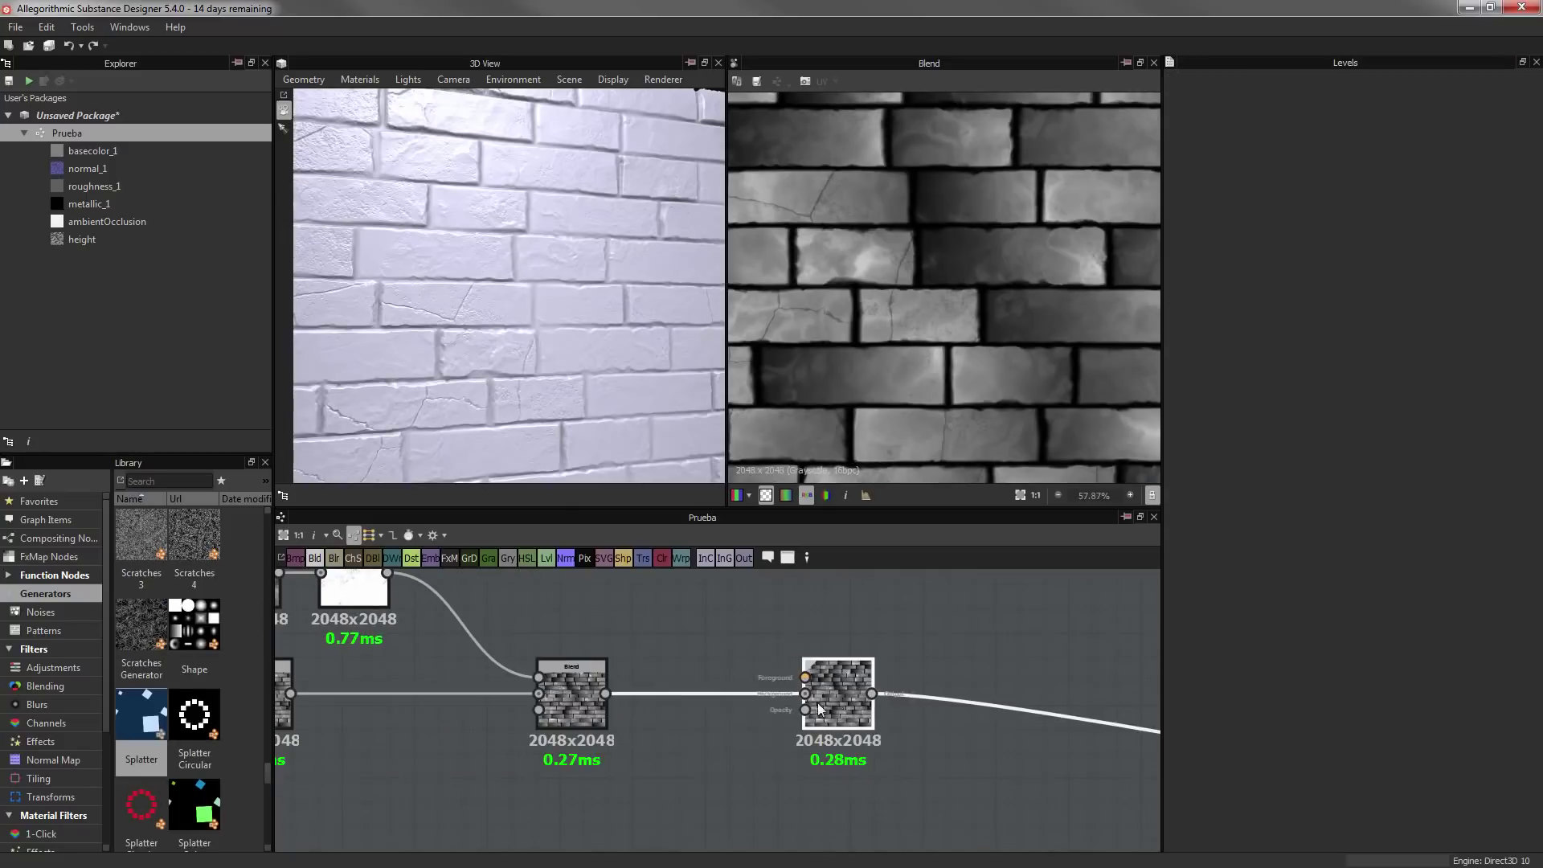
pyautogui.click(818, 703)
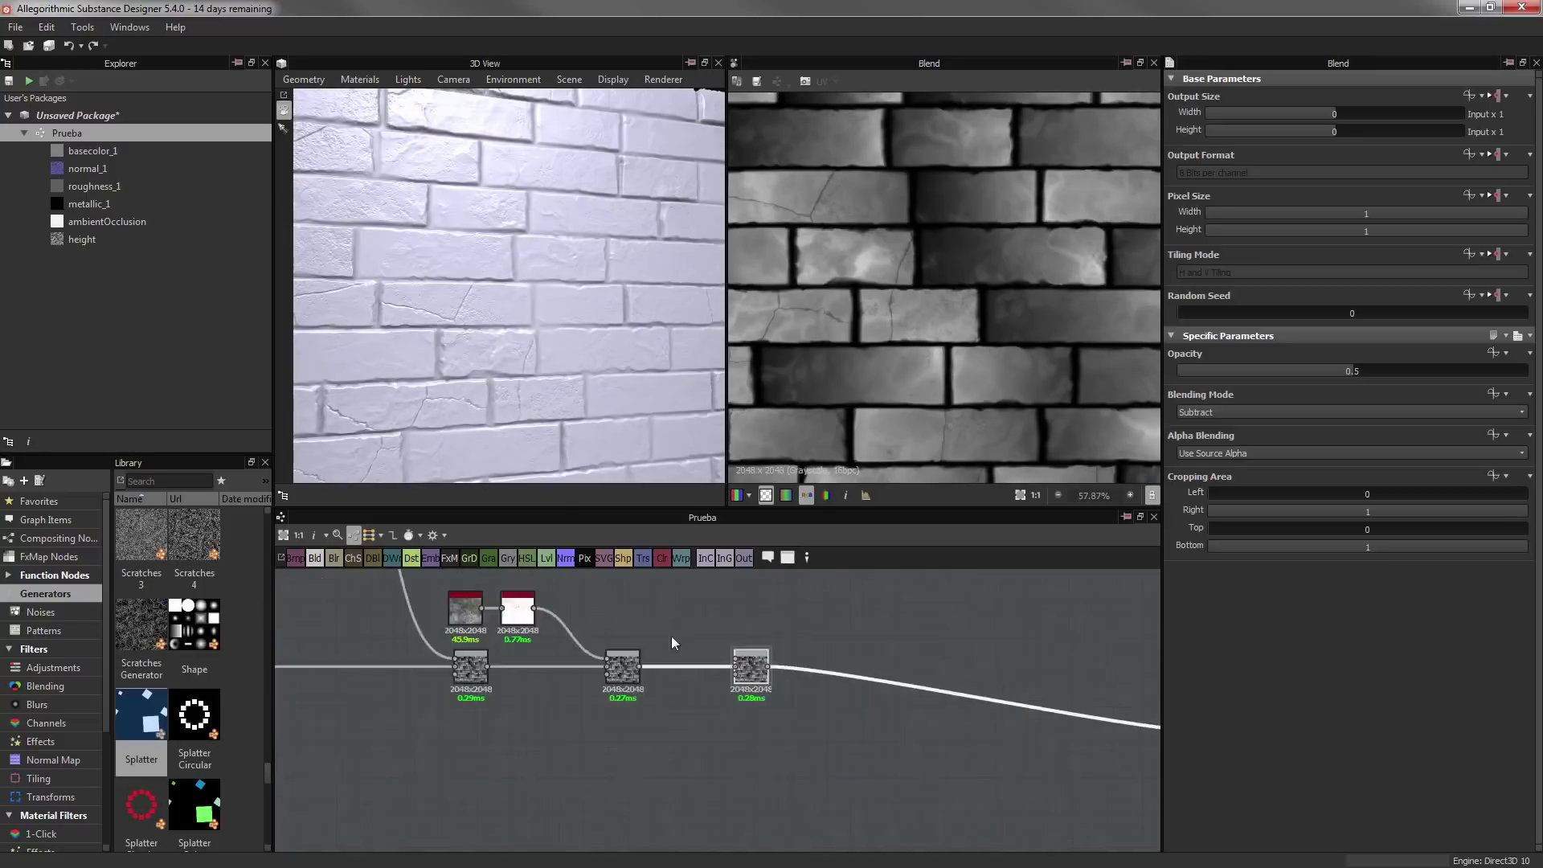
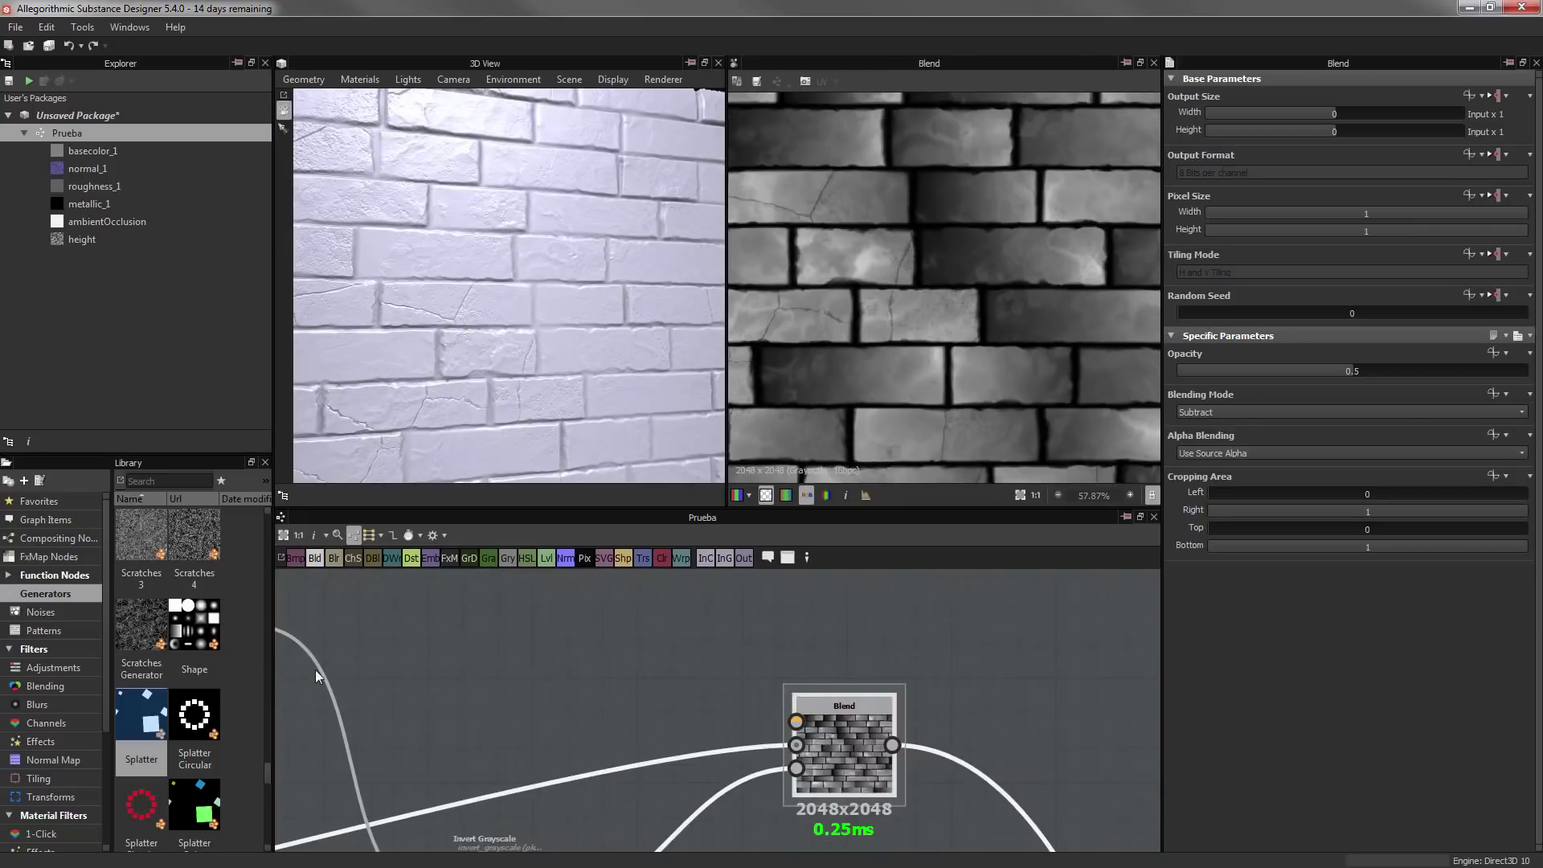
# Add a Clouds 2 noise thresholded by a Histogram Scan and wire it into the brick Blend
pyautogui.write('clouds')
pyautogui.moveTo(193, 535); pyautogui.dragTo(427, 640)
pyautogui.moveTo(476, 641); pyautogui.dragTo(560, 651)
pyautogui.write('hist')
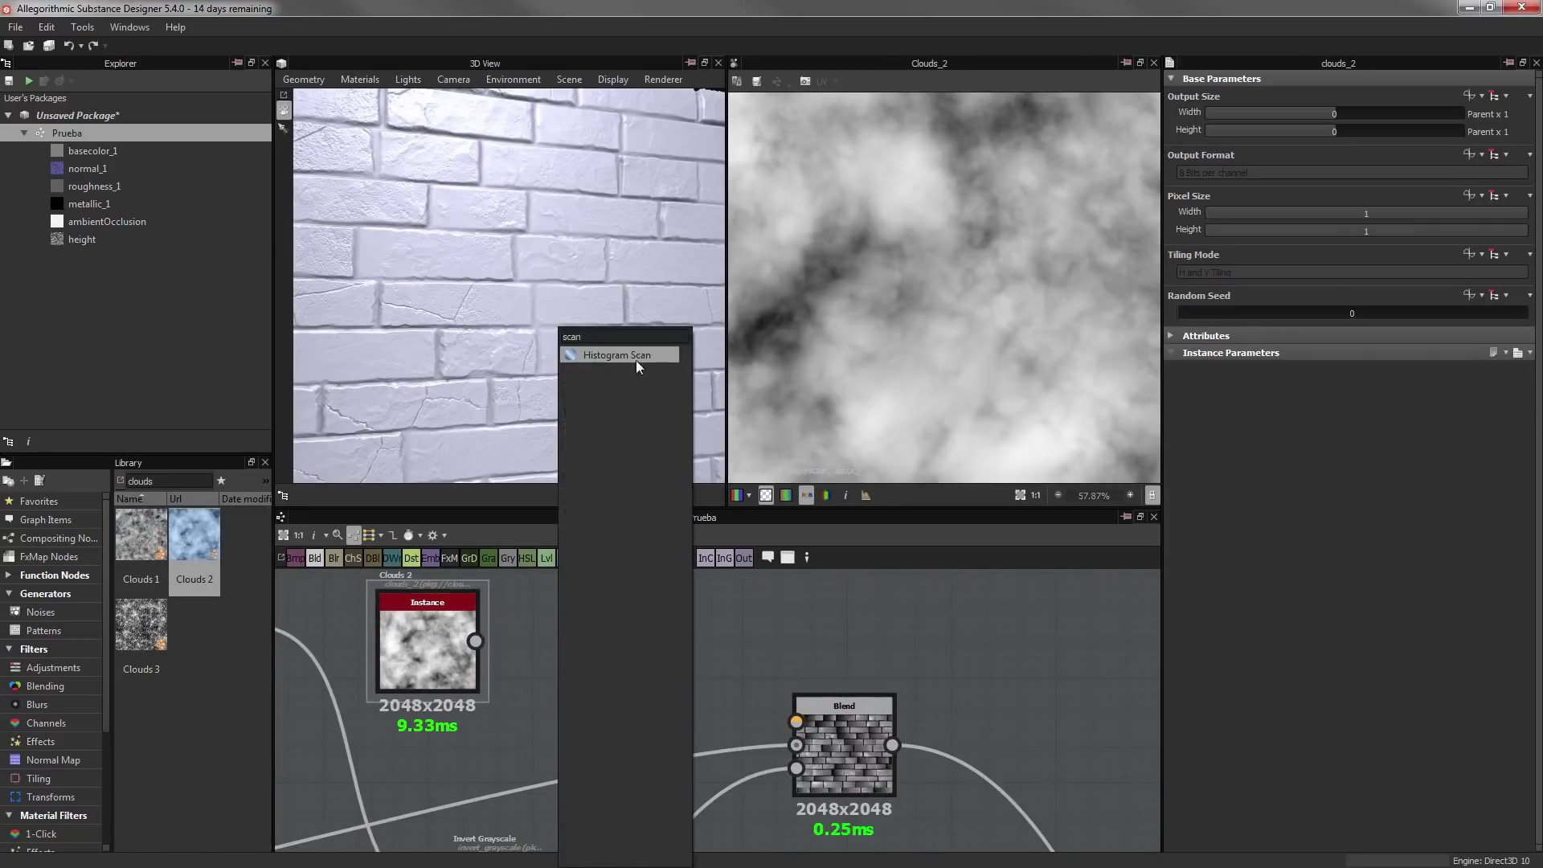
pyautogui.click(635, 355)
pyautogui.moveTo(1190, 428); pyautogui.dragTo(1449, 432)
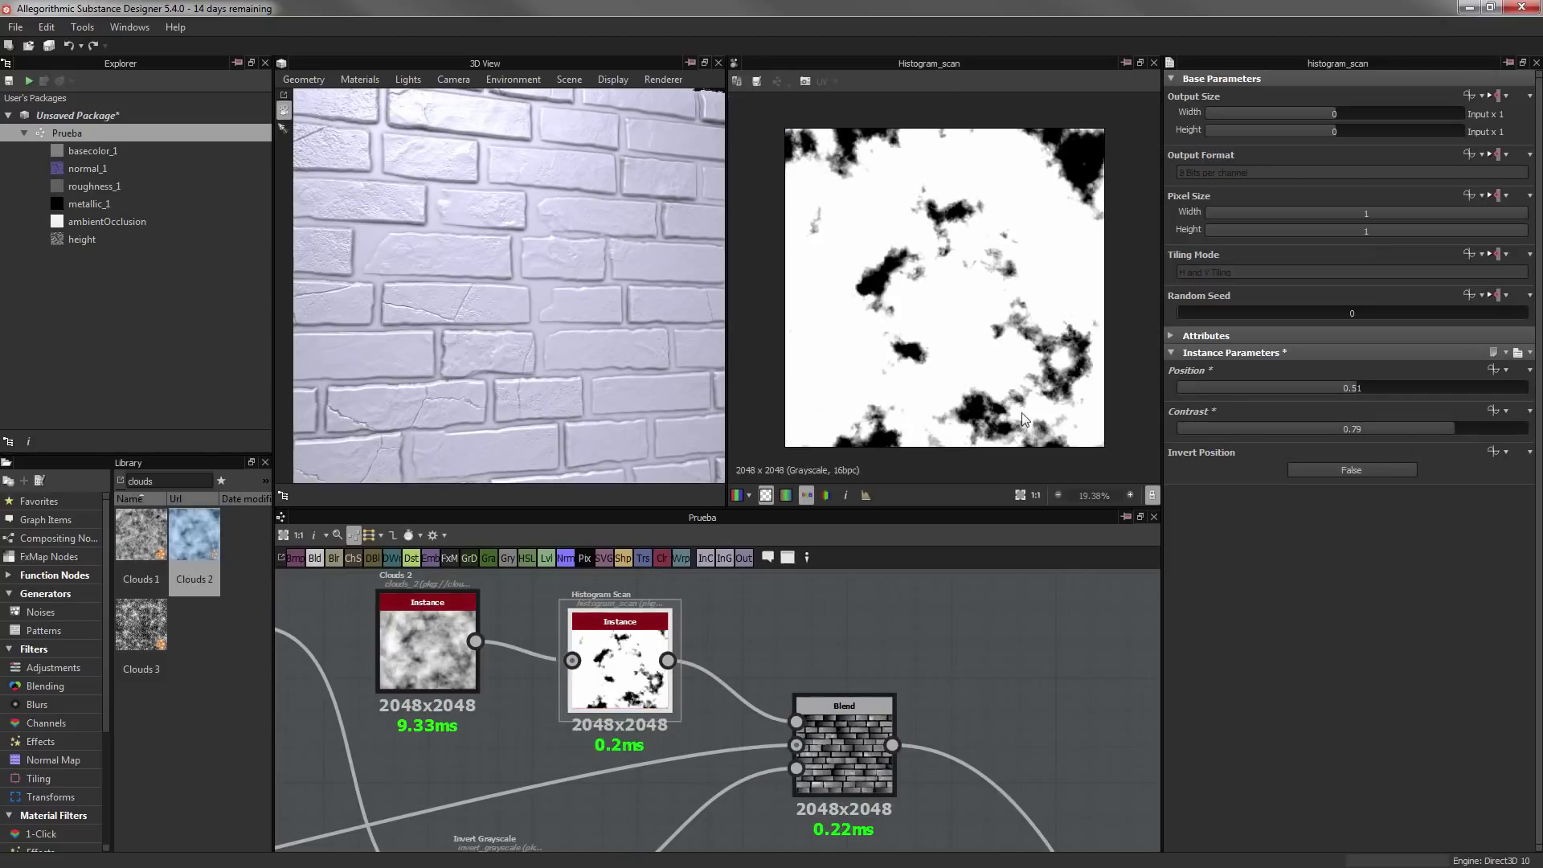
pyautogui.doubleClick(843, 748)
# Inspect the Levels, Blur and Invert Grayscale outputs across the graph
pyautogui.moveTo(591, 344); pyautogui.dragTo(563, 354)
pyautogui.scroll(-3, 804, 683)
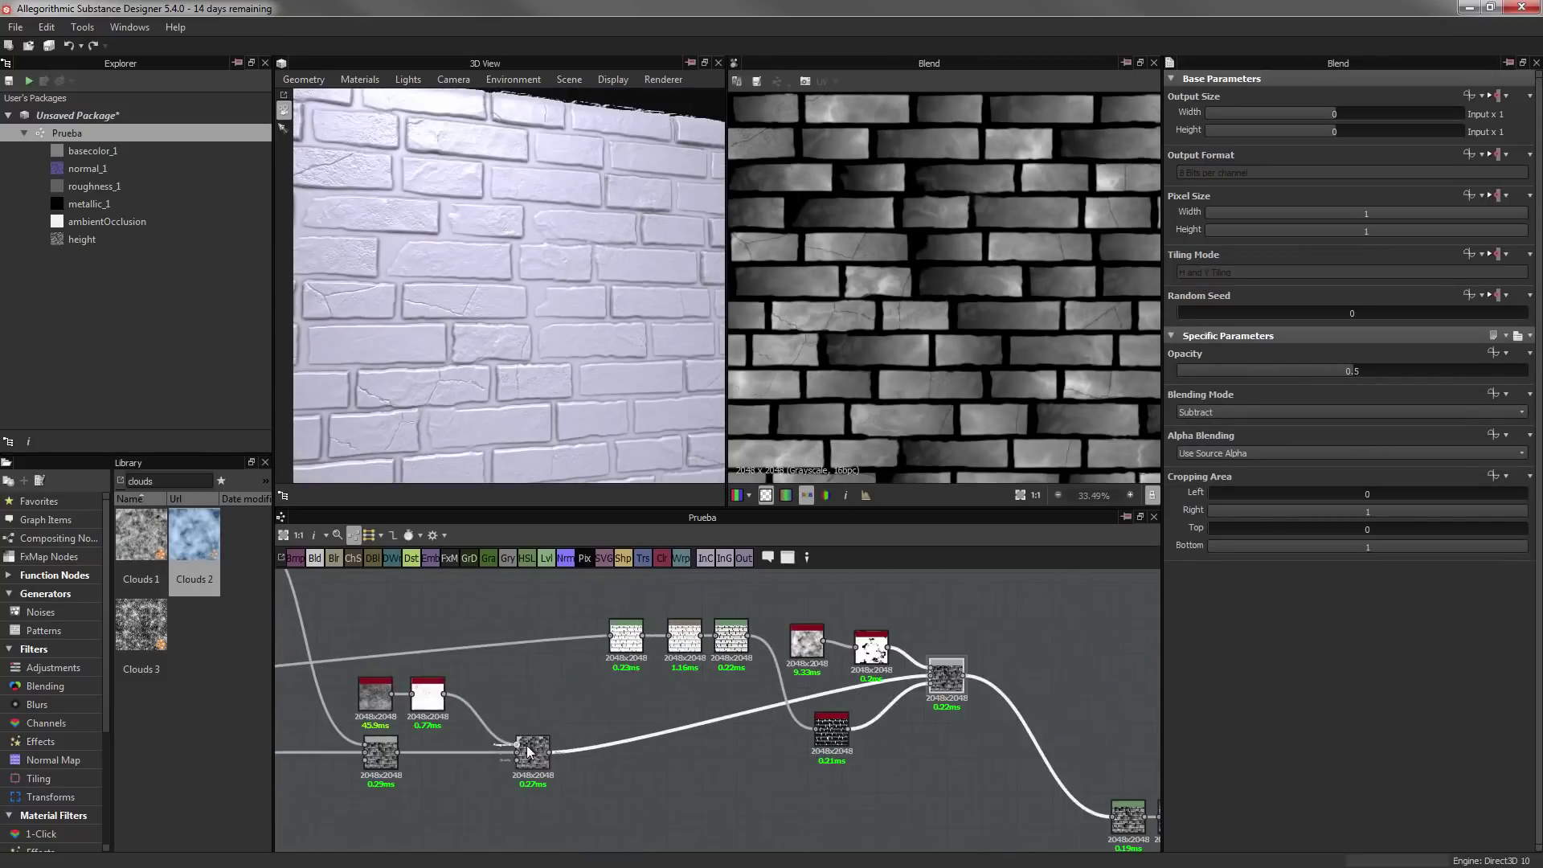
pyautogui.scroll(2, 842, 671)
pyautogui.scroll(1, 717, 712)
pyautogui.moveTo(673, 755); pyautogui.dragTo(753, 776, button='middle')
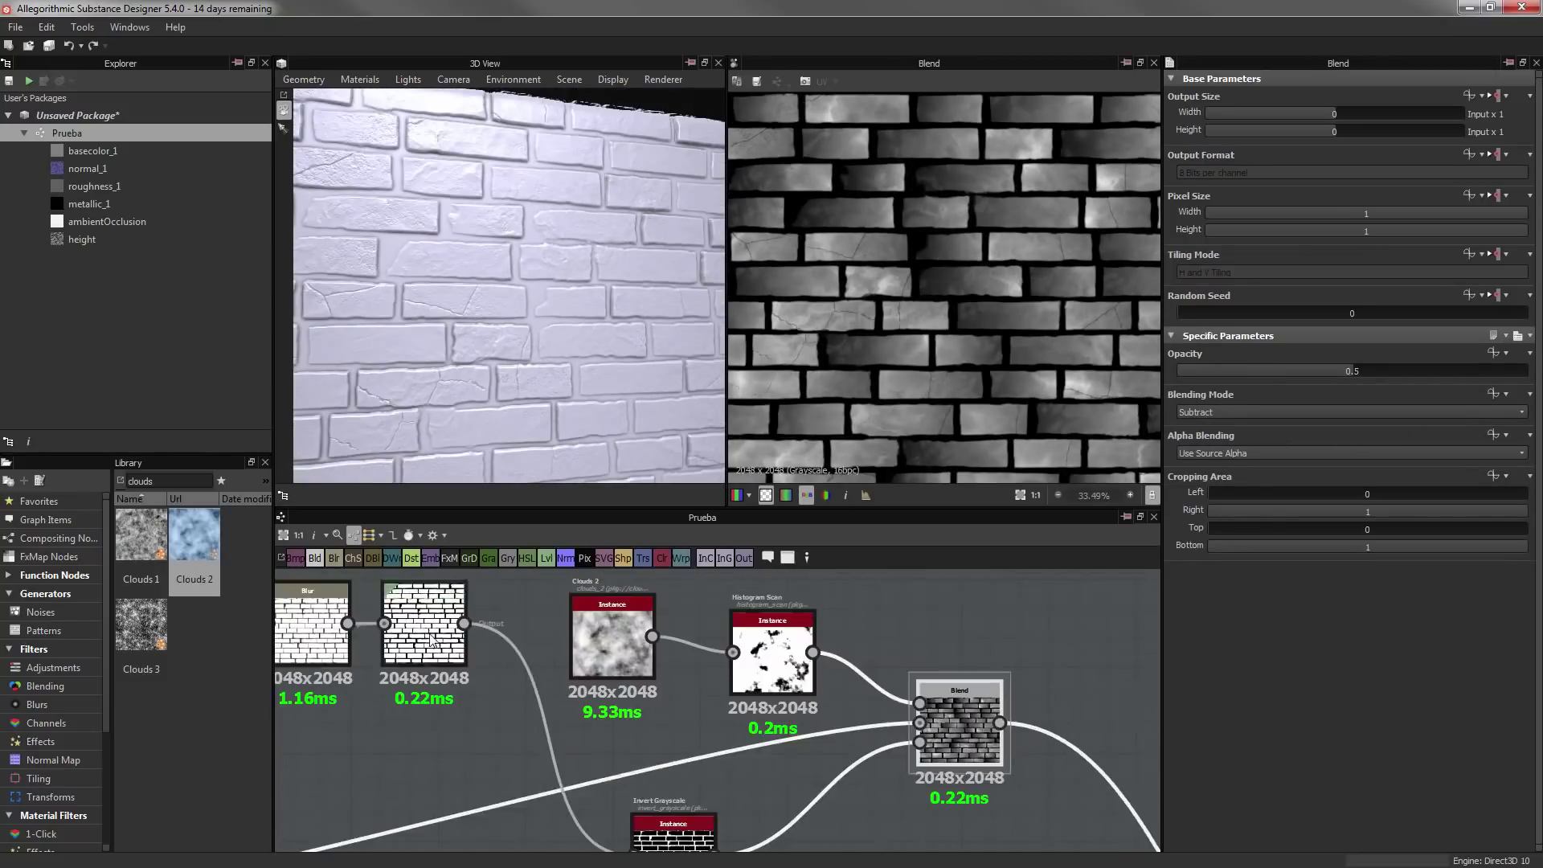
pyautogui.moveTo(401, 627)
pyautogui.mouseDown(button='middle')
pyautogui.moveTo(521, 631)
pyautogui.moveTo(372, 639)
pyautogui.mouseUp(button='middle')
pyautogui.click(520, 631)
pyautogui.moveTo(650, 804); pyautogui.dragTo(650, 727, button='middle')
pyautogui.click(645, 772)
pyautogui.moveTo(764, 683)
pyautogui.mouseDown(button='middle')
pyautogui.moveTo(727, 683)
pyautogui.moveTo(727, 836)
pyautogui.moveTo(693, 766)
pyautogui.mouseUp(button='middle')
# Set the Histogram Scan to Position 0.51 and Contrast 0.79
pyautogui.click(861, 727)
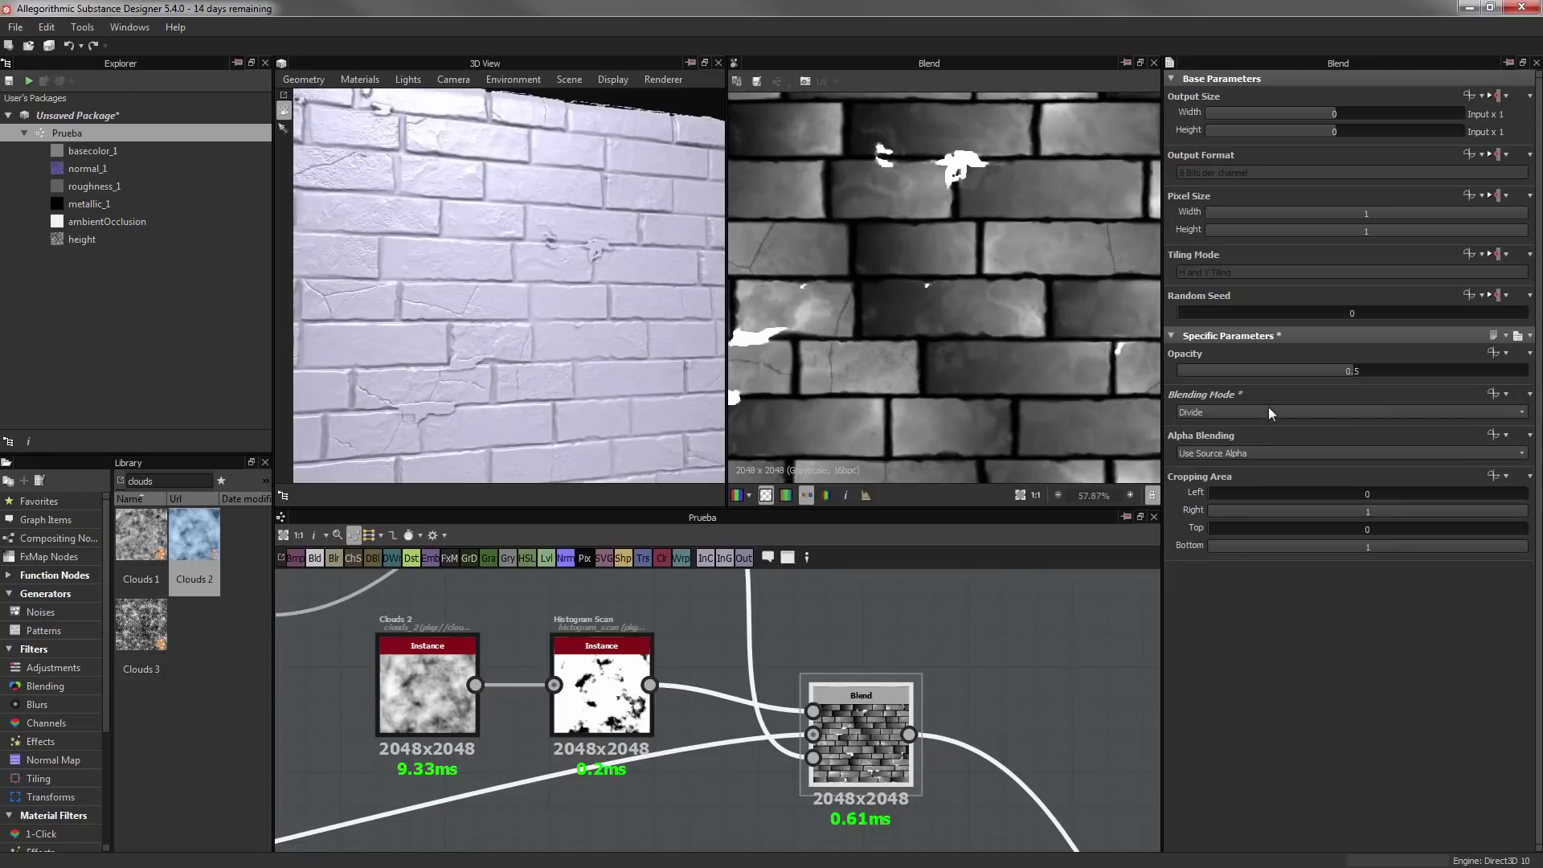
pyautogui.scroll(2, 619, 264)
pyautogui.scroll(2, 508, 382)
pyautogui.scroll(2, 508, 382)
pyautogui.click(607, 695)
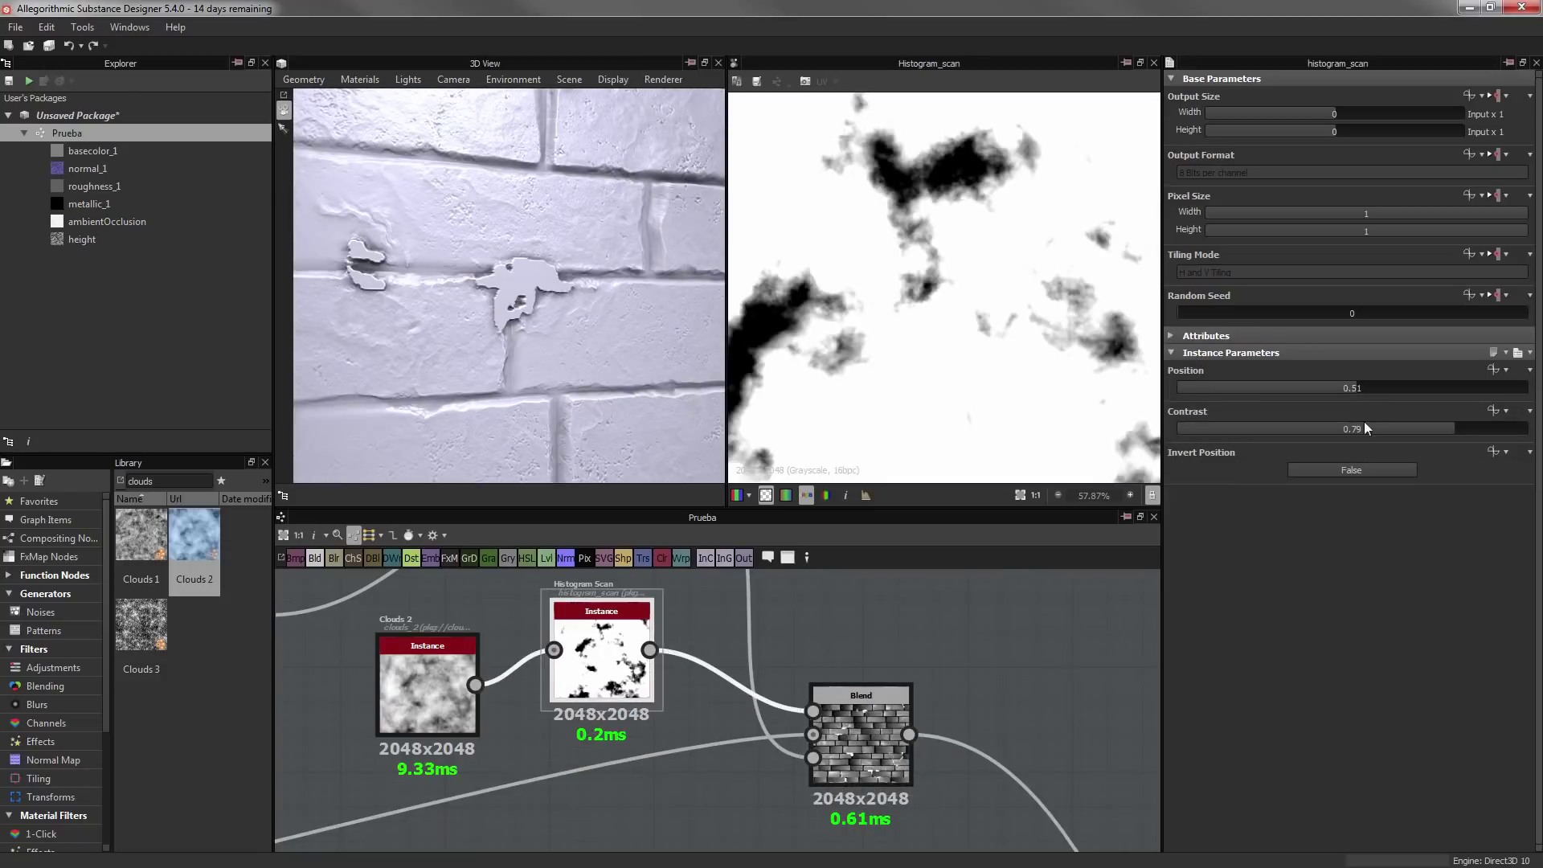
pyautogui.moveTo(1254, 389); pyautogui.dragTo(1352, 388)
# Lower the clouds Blend (Add/Linear Dodge) opacity to a faint 0.14
pyautogui.click(889, 806)
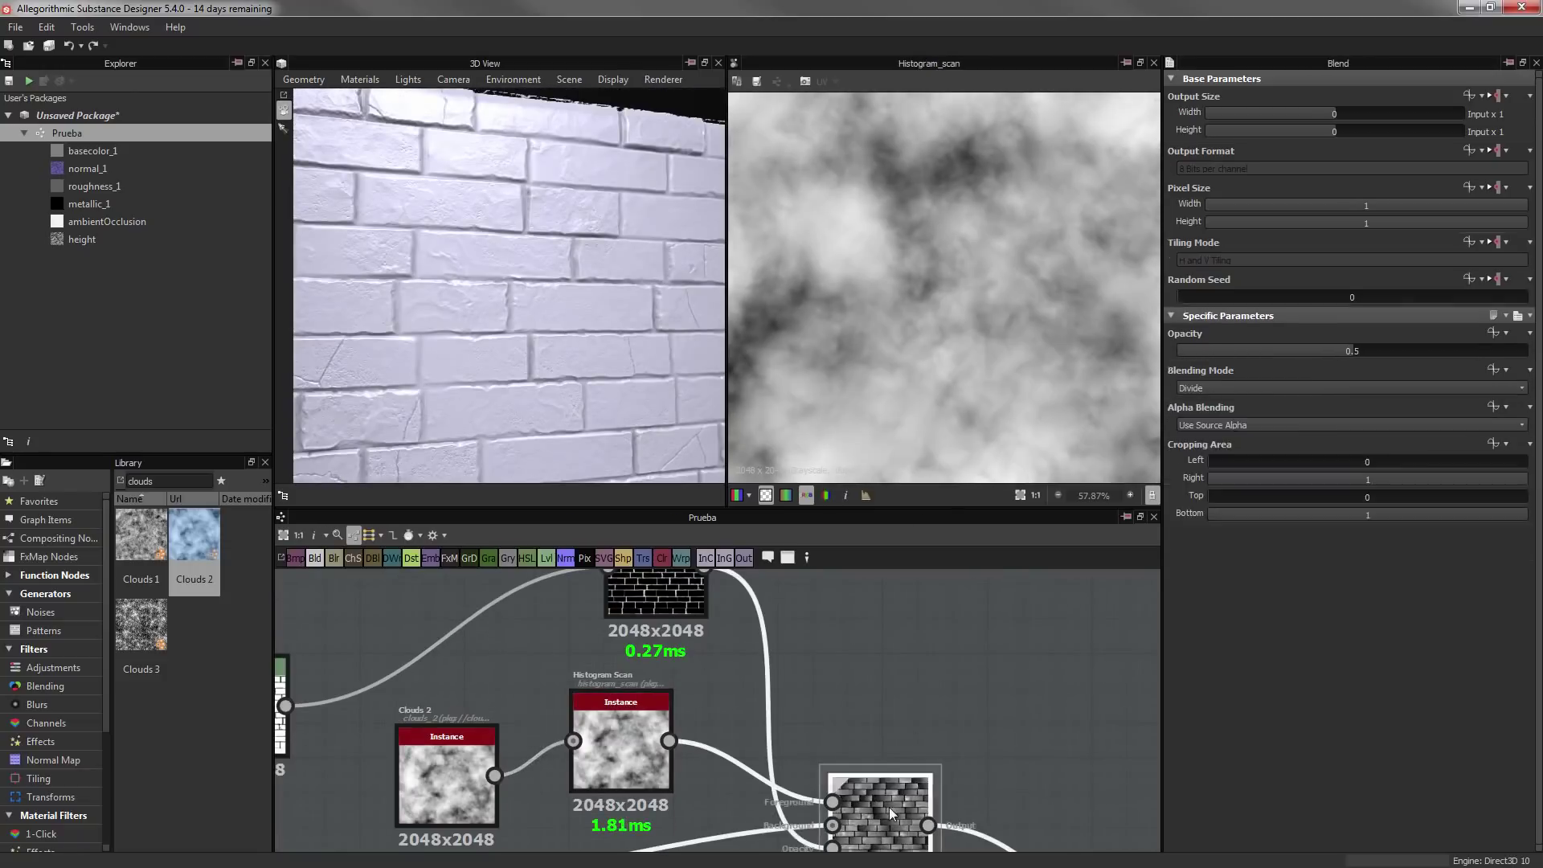
pyautogui.scroll(2, 548, 282)
pyautogui.scroll(2, 479, 383)
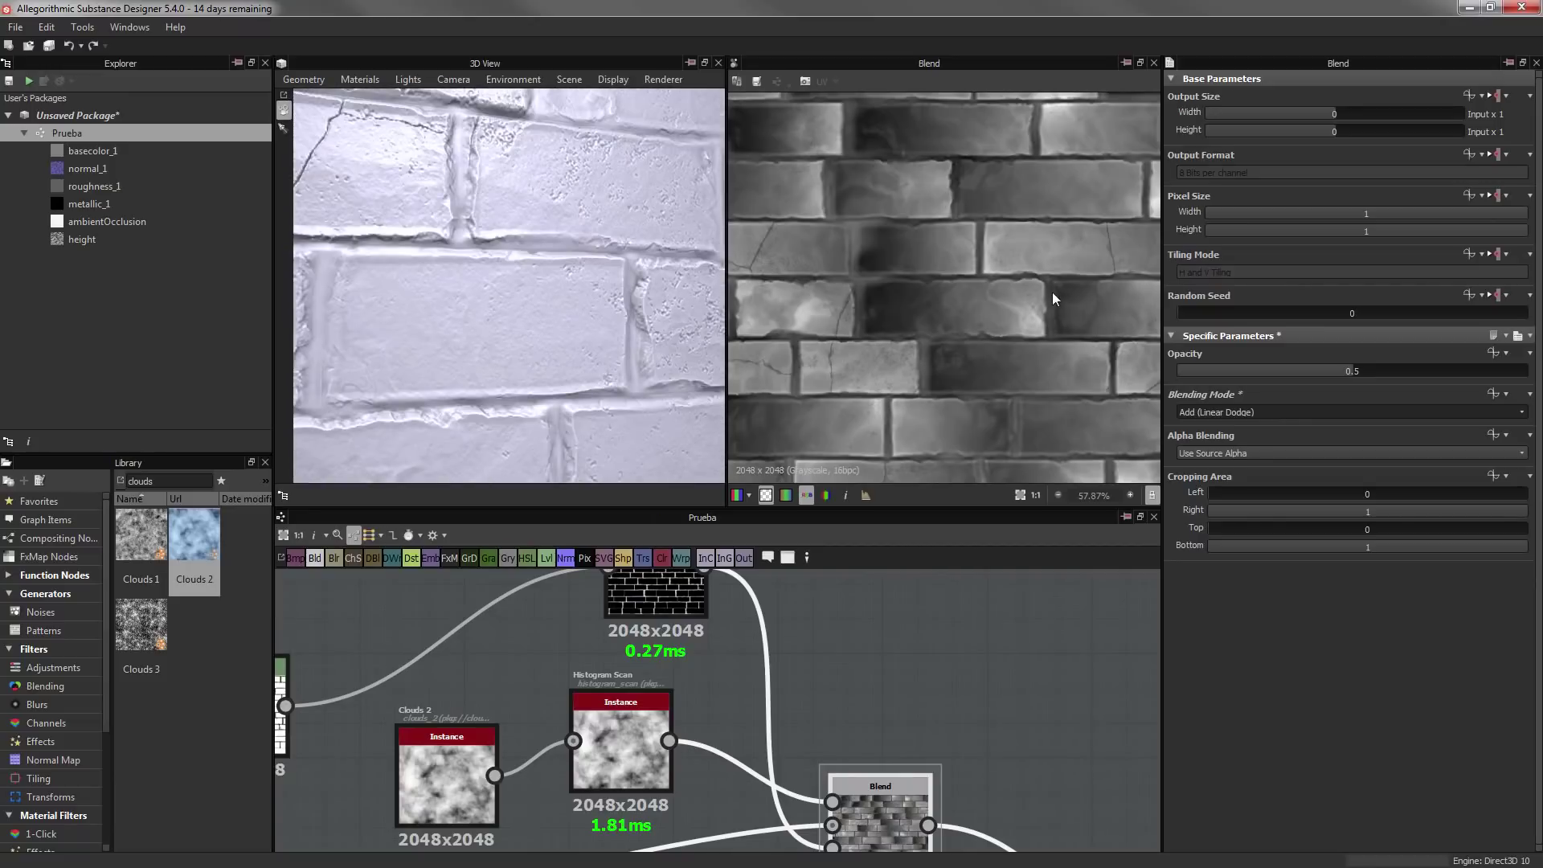
pyautogui.moveTo(478, 382); pyautogui.dragTo(609, 347)
pyautogui.click(1279, 371)
pyautogui.moveTo(1279, 374); pyautogui.dragTo(1260, 373)
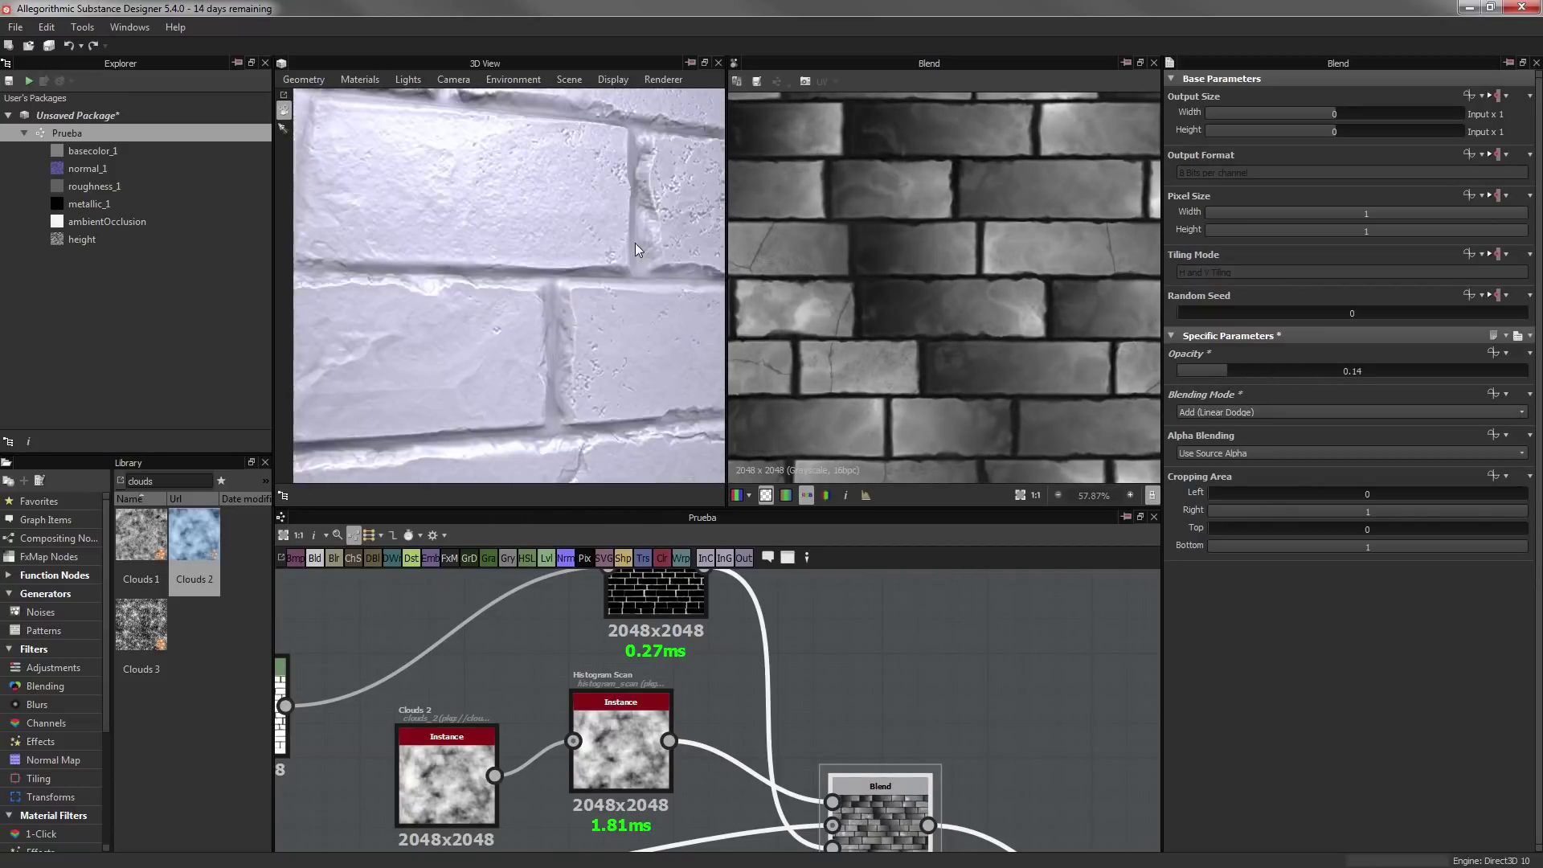
pyautogui.scroll(-2, 635, 243)
pyautogui.scroll(-2, 546, 290)
pyautogui.scroll(-2, 679, 684)
pyautogui.scroll(-2, 680, 684)
pyautogui.scroll(2, 680, 684)
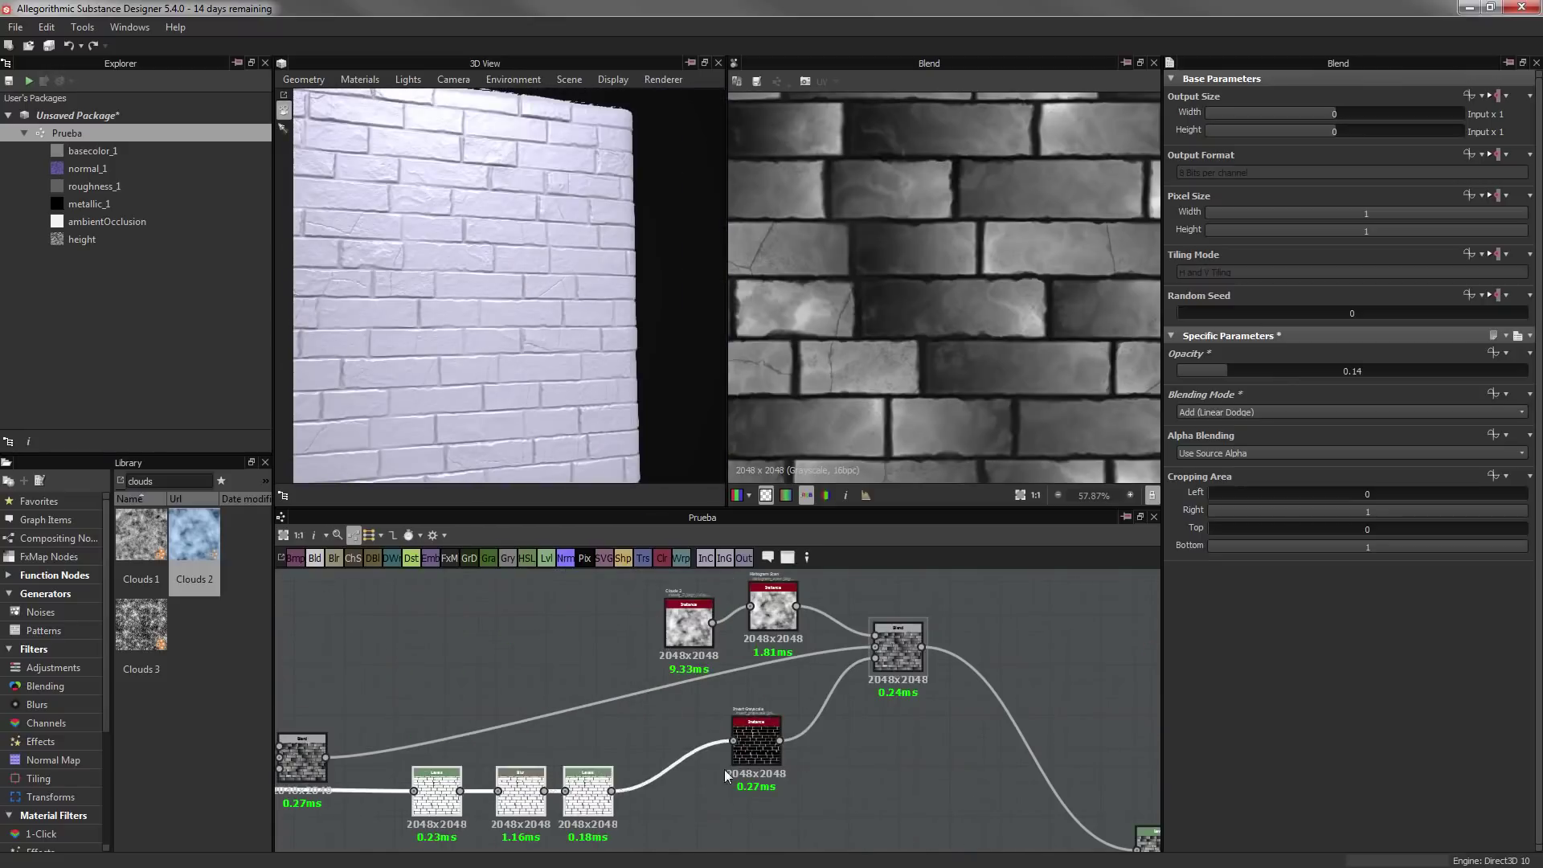
pyautogui.scroll(2, 724, 724)
pyautogui.scroll(3, 553, 221)
pyautogui.scroll(-2, 760, 628)
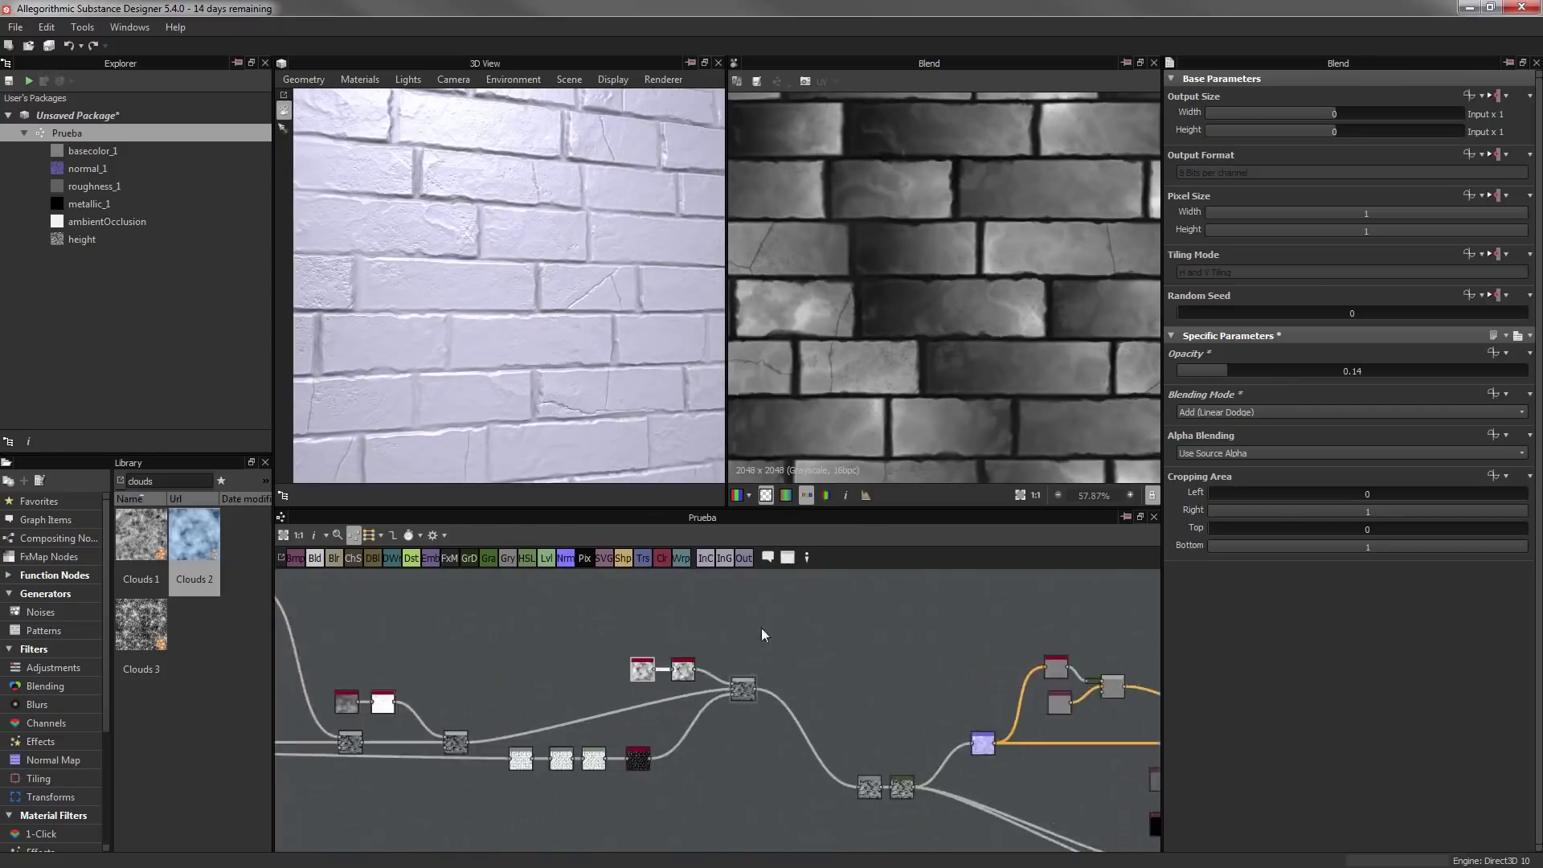
pyautogui.doubleClick(632, 638)
# Blend BnW Spots 2 with Clouds 2 using Multiply at 0.5 opacity
pyautogui.tripleClick(161, 481)
pyautogui.write('noise')
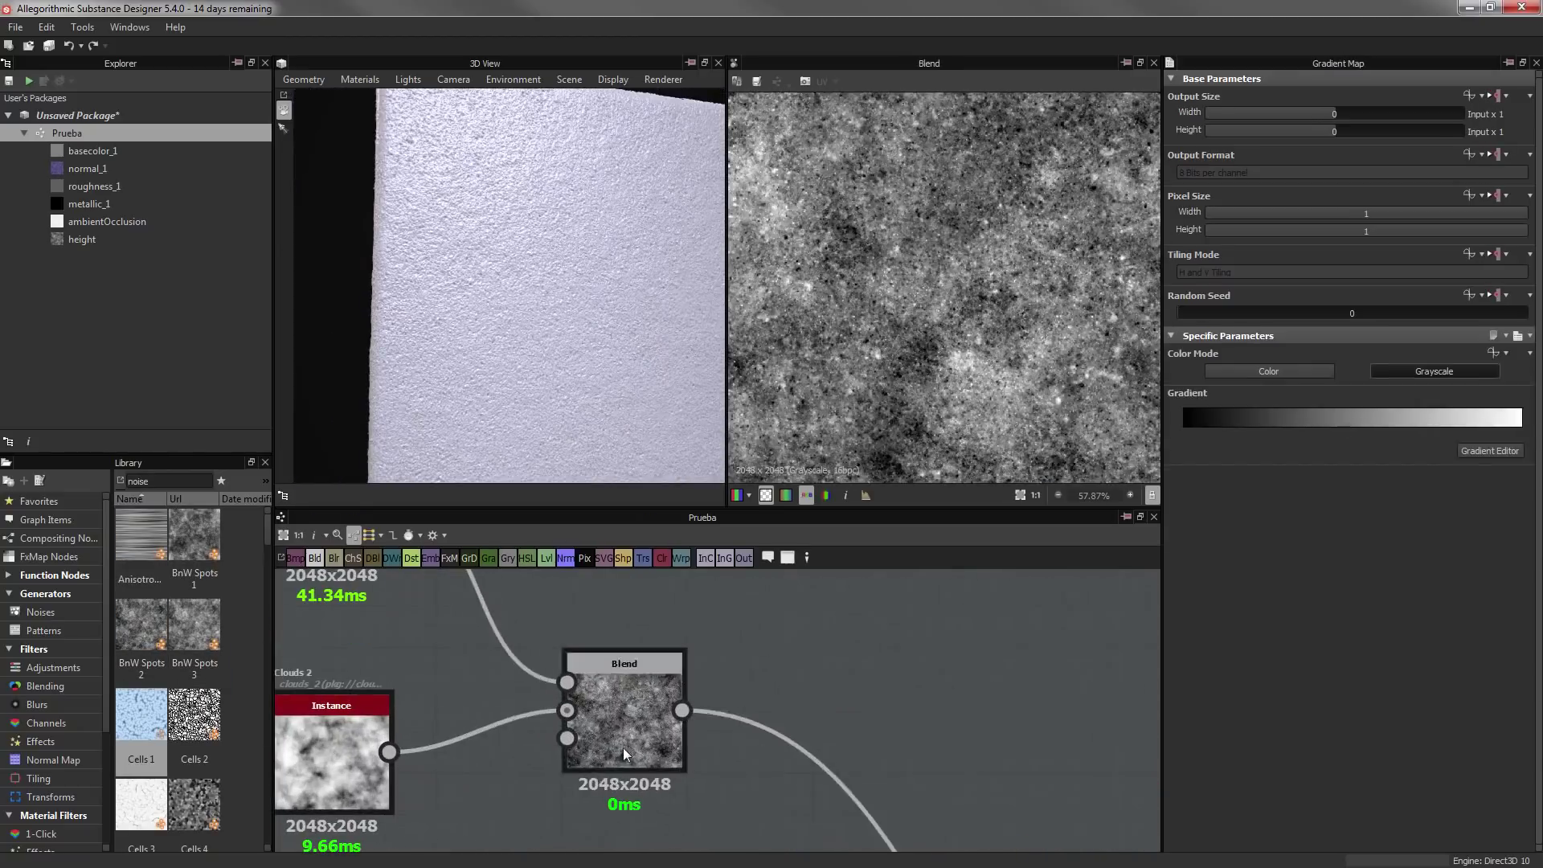
pyautogui.click(1300, 412)
pyautogui.click(1246, 514)
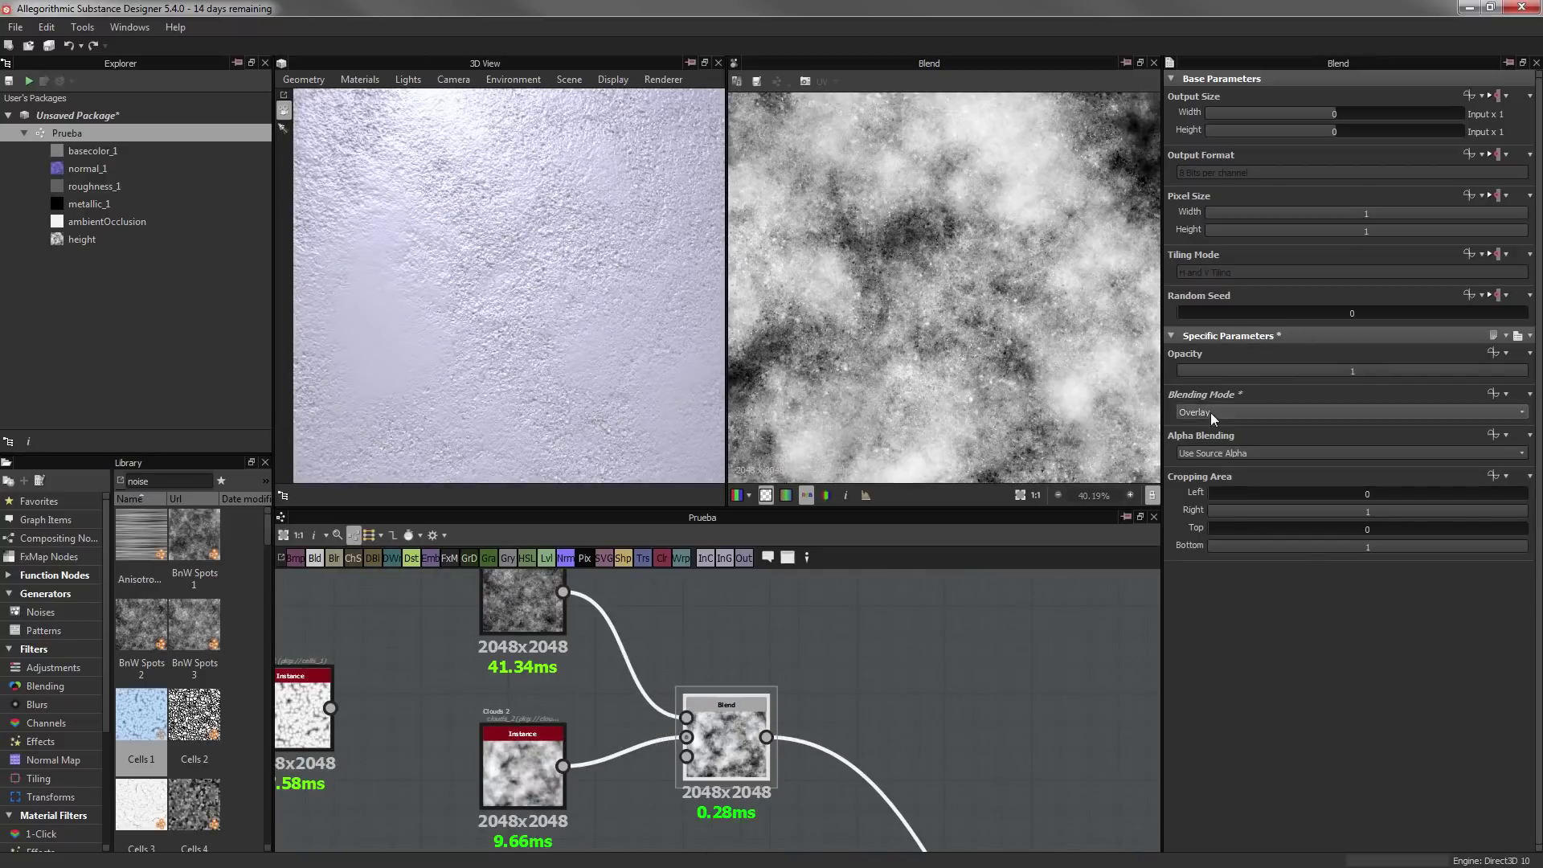
pyautogui.click(1211, 412)
pyautogui.click(1213, 468)
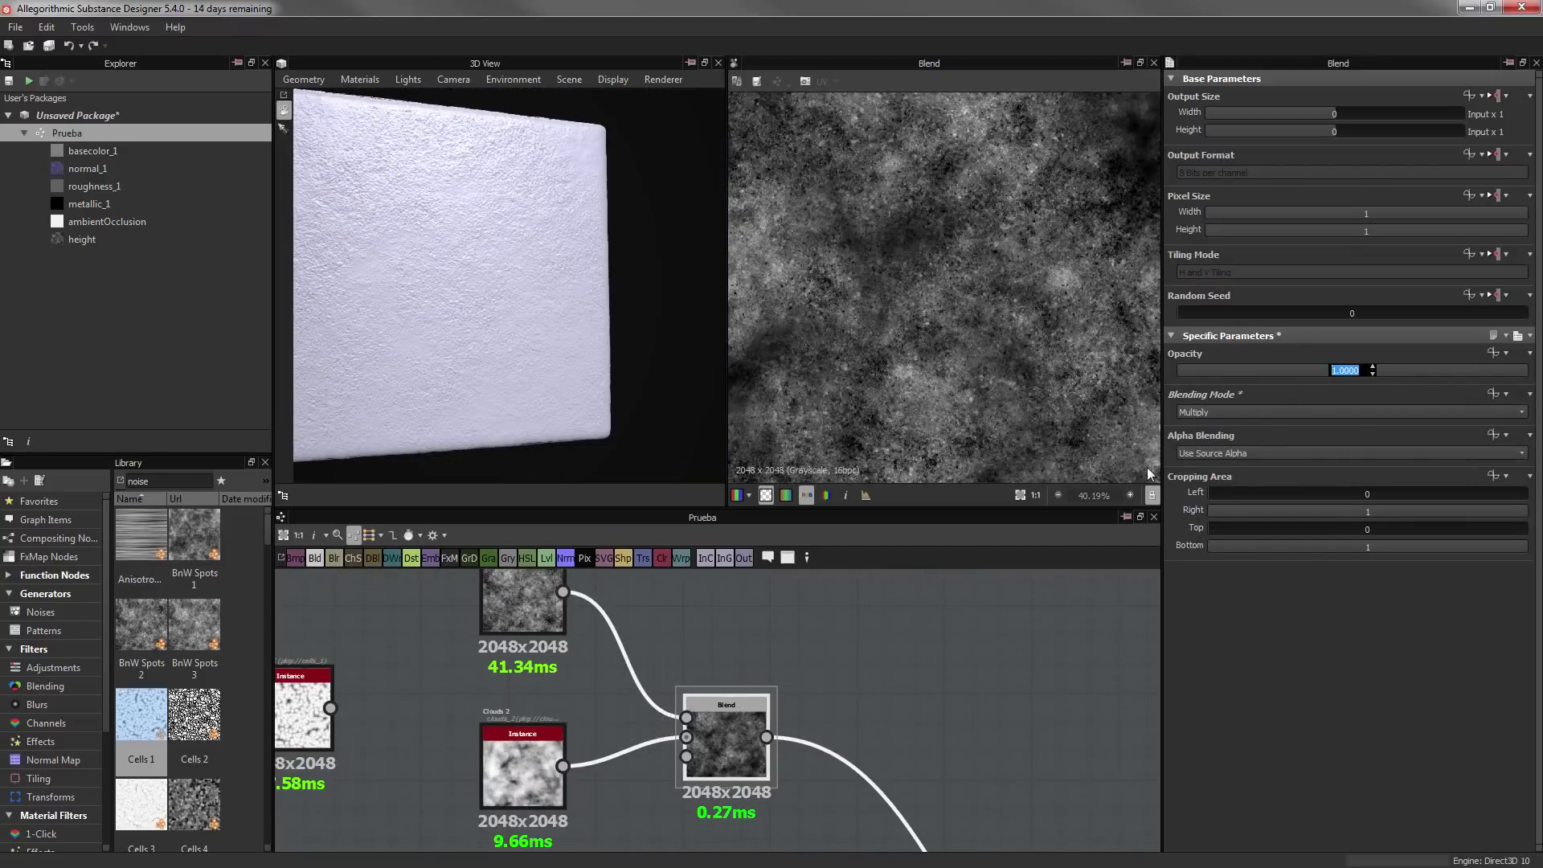
pyautogui.write('0.5')
pyautogui.press('Return')
# Feed Cells 1 through an Invert Grayscale into a new Blend set to Divide
pyautogui.scroll(3, 667, 385)
pyautogui.scroll(-2, 410, 694)
pyautogui.moveTo(410, 694)
pyautogui.mouseDown()
pyautogui.moveTo(510, 617)
pyautogui.moveTo(592, 639)
pyautogui.mouseUp()
pyautogui.press('space')
pyautogui.click(669, 374)
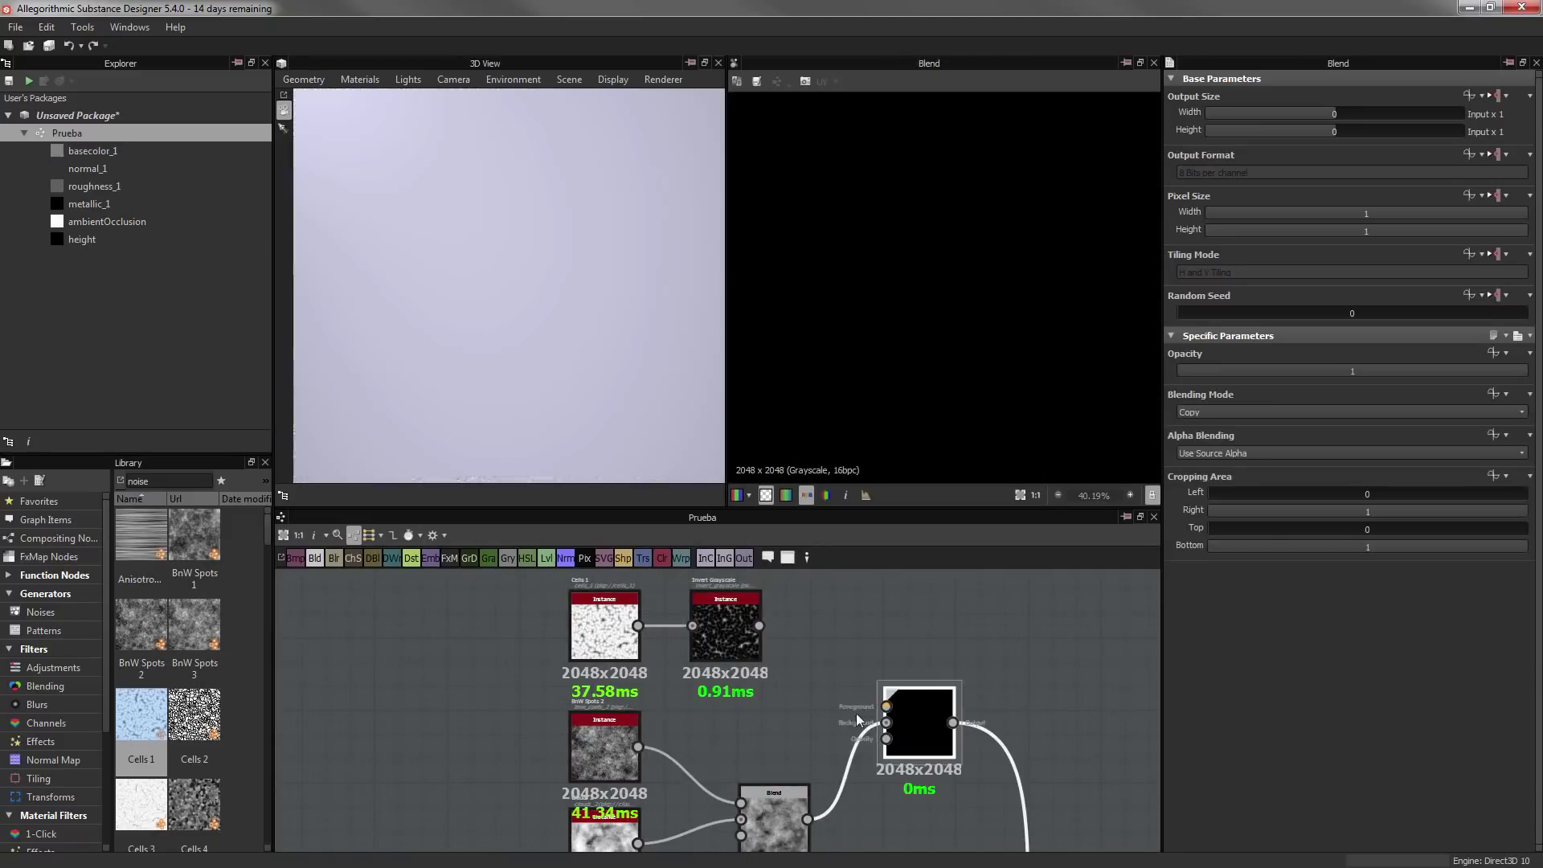
pyautogui.moveTo(759, 625); pyautogui.dragTo(923, 715)
pyautogui.click(1242, 412)
pyautogui.click(1195, 458)
pyautogui.click(1350, 413)
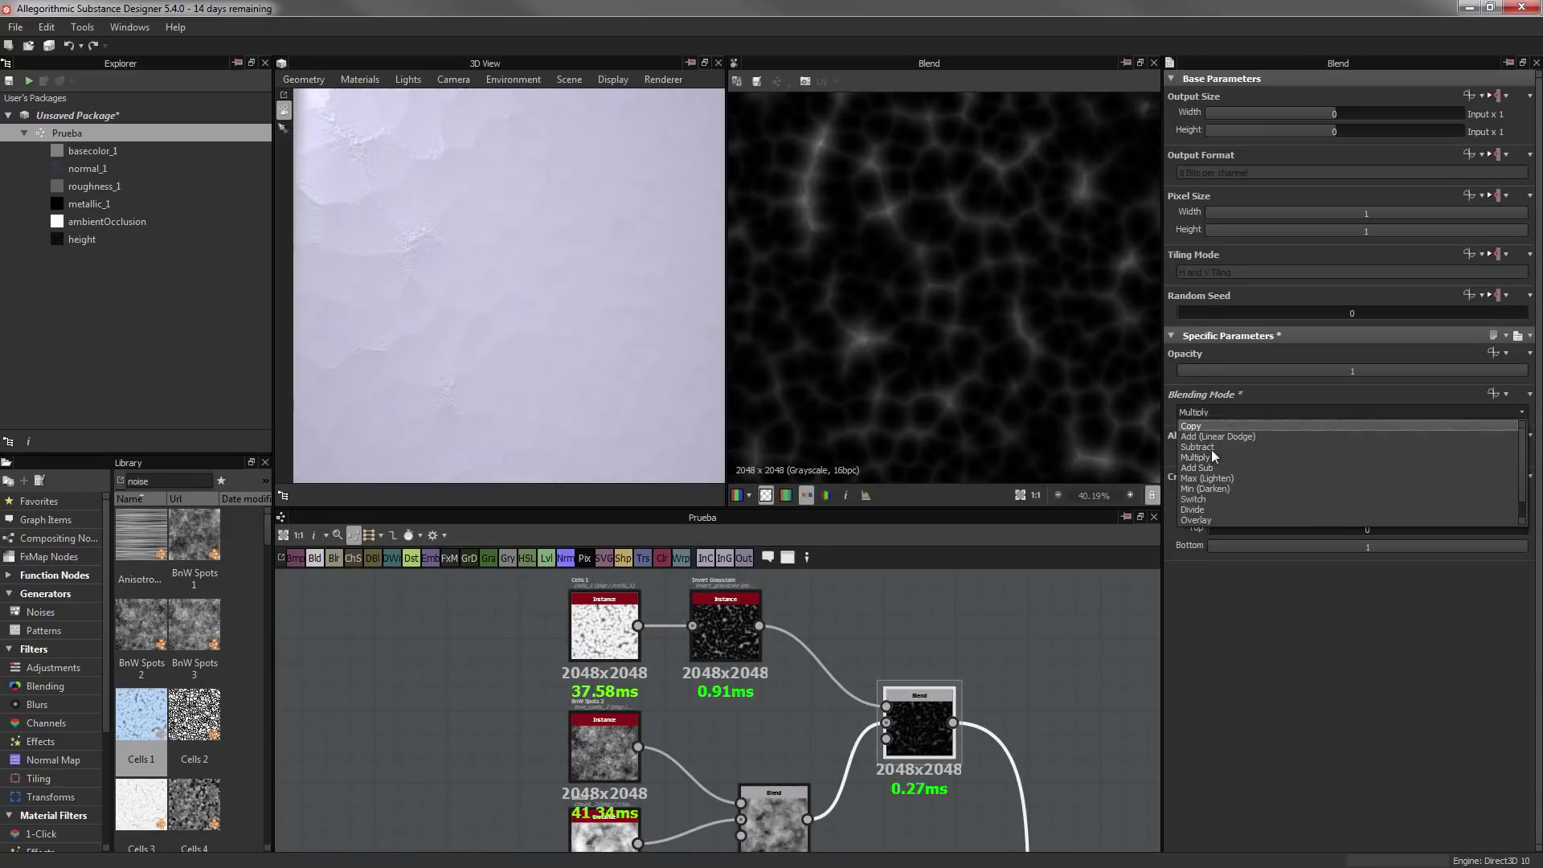
pyautogui.click(1193, 510)
# Set the Divide damage Blend opacity to 0.46
pyautogui.moveTo(626, 316)
pyautogui.mouseDown()
pyautogui.moveTo(542, 307)
pyautogui.moveTo(470, 326)
pyautogui.moveTo(482, 303)
pyautogui.moveTo(511, 379)
pyautogui.moveTo(527, 252)
pyautogui.moveTo(561, 325)
pyautogui.moveTo(504, 251)
pyautogui.moveTo(541, 265)
pyautogui.mouseUp()
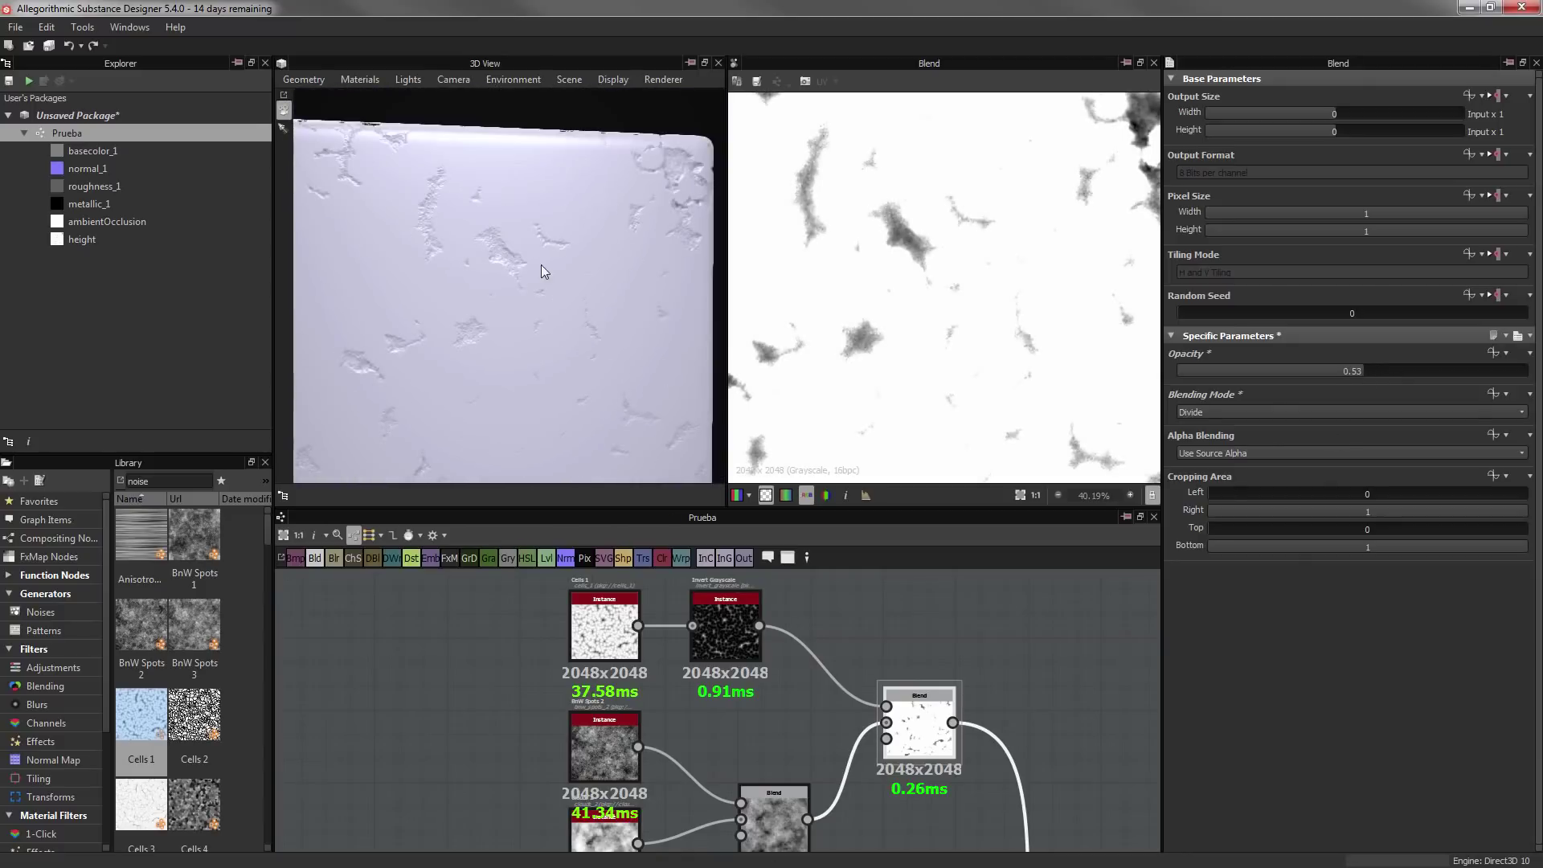
pyautogui.moveTo(779, 644); pyautogui.dragTo(763, 596, button='middle')
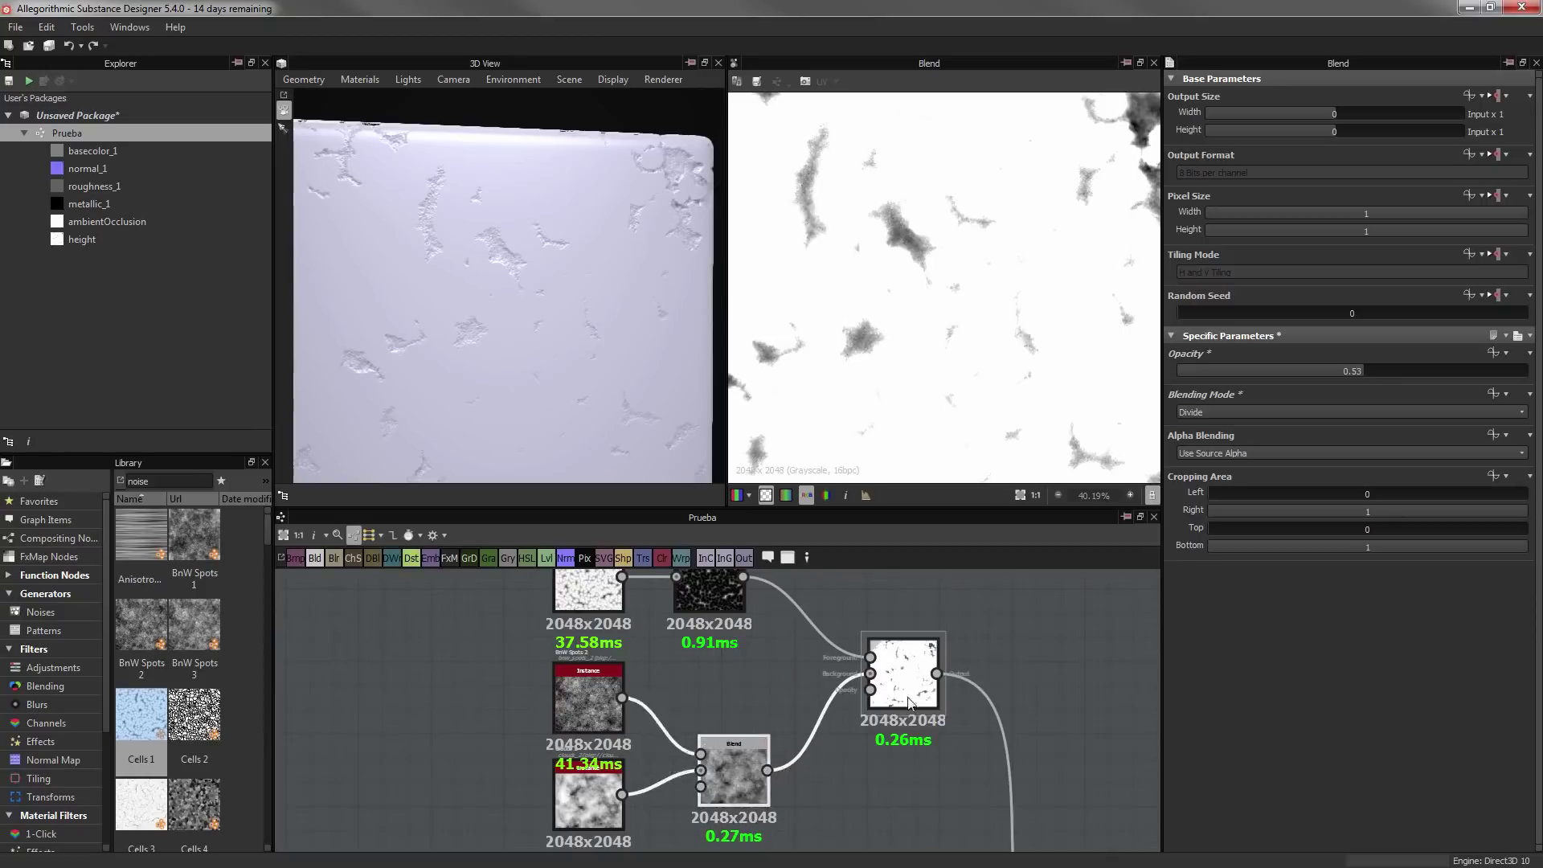
pyautogui.click(1335, 369)
pyautogui.moveTo(920, 663)
pyautogui.mouseDown(button='middle')
pyautogui.moveTo(654, 586)
pyautogui.moveTo(592, 671)
pyautogui.mouseUp(button='middle')
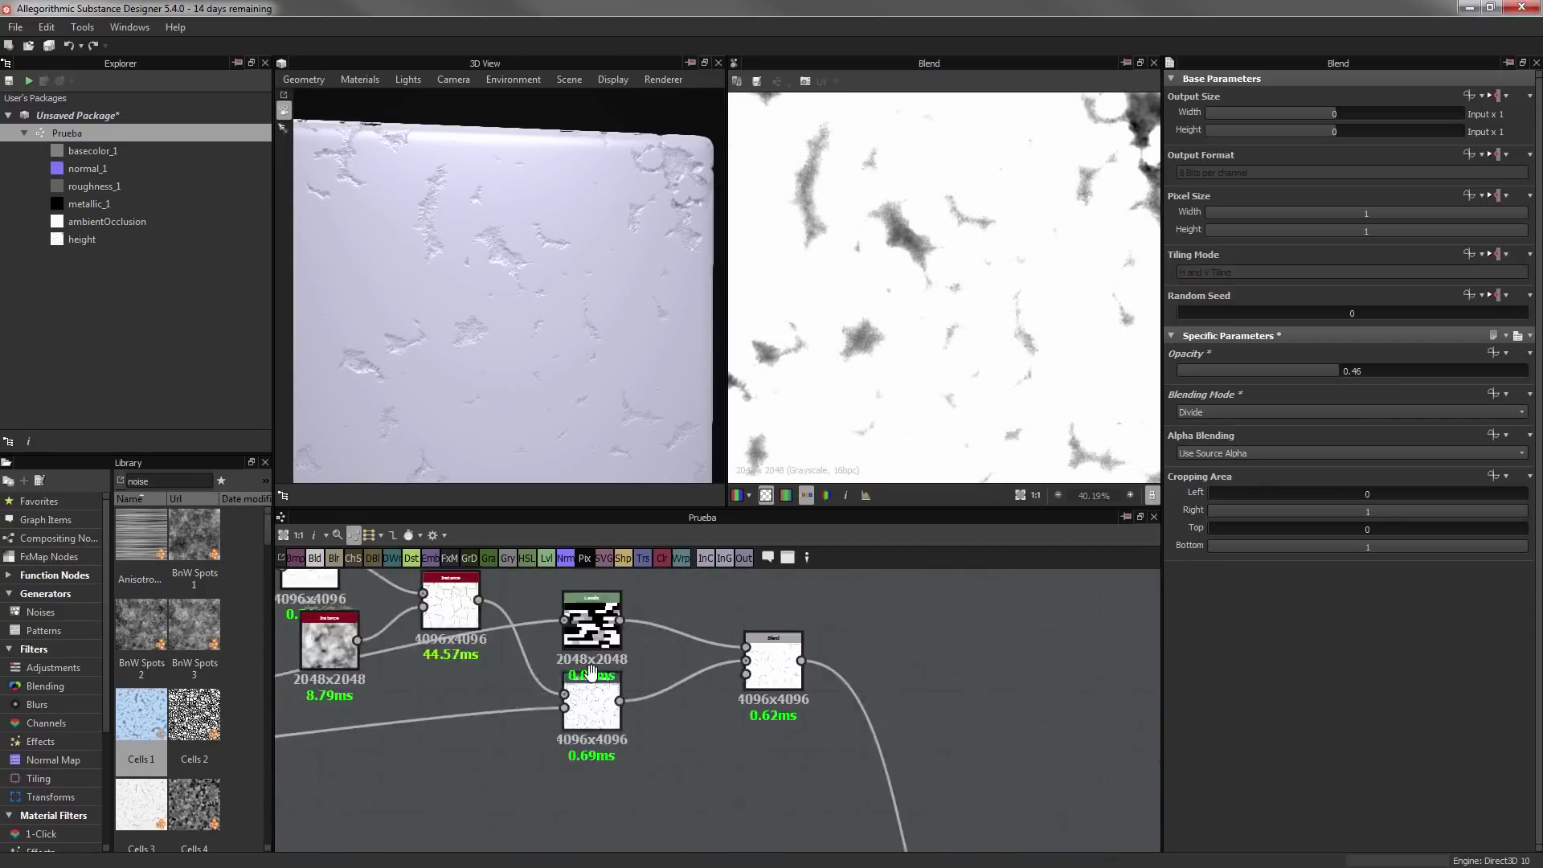
# Check the Directional Warp (500, 90°) and Levels nodes and preview the warp output
pyautogui.click(591, 643)
pyautogui.scroll(-3, 585, 740)
pyautogui.moveTo(585, 740)
pyautogui.mouseDown(button='middle')
pyautogui.moveTo(858, 653)
pyautogui.moveTo(670, 725)
pyautogui.mouseUp(button='middle')
pyautogui.scroll(-3, 670, 725)
pyautogui.scroll(3, 670, 725)
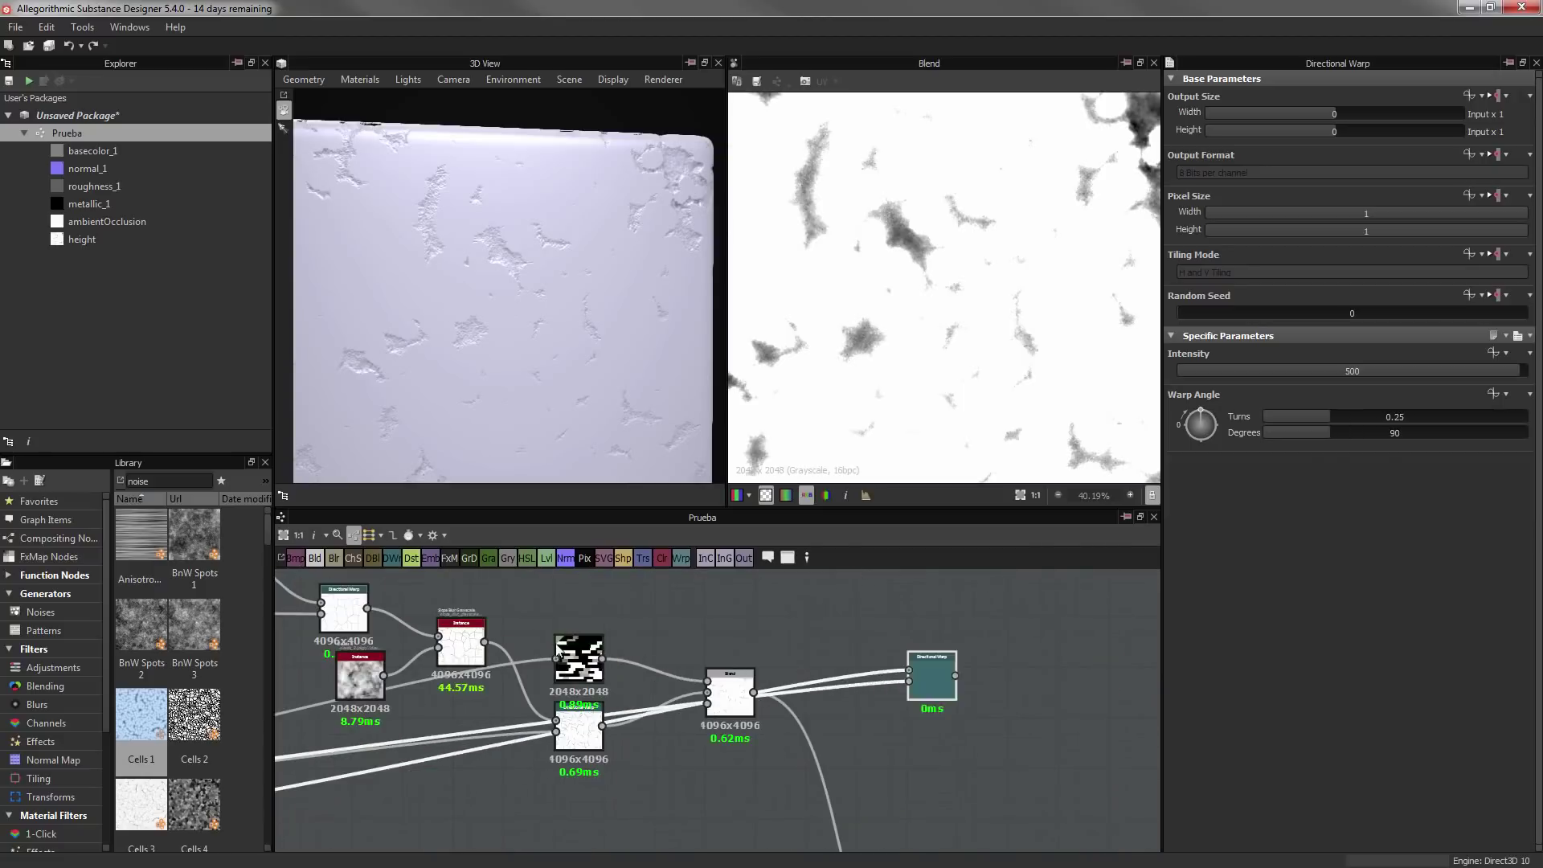
pyautogui.click(422, 643)
pyautogui.moveTo(804, 714); pyautogui.dragTo(725, 745, button='middle')
pyautogui.scroll(3, 725, 744)
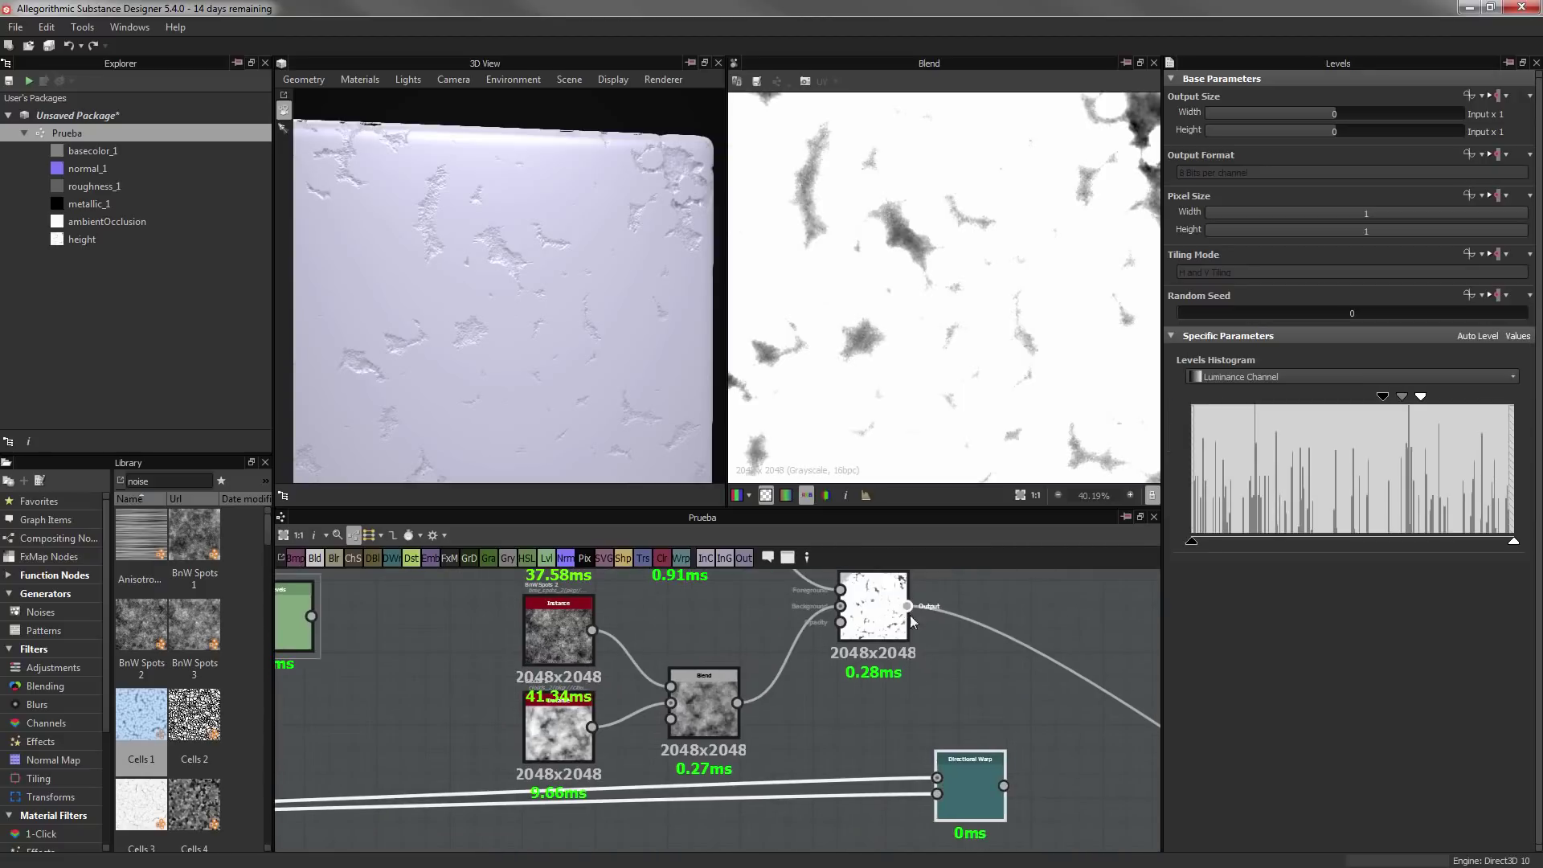
pyautogui.doubleClick(972, 783)
pyautogui.moveTo(924, 510); pyautogui.dragTo(925, 380)
pyautogui.scroll(-3, 1005, 601)
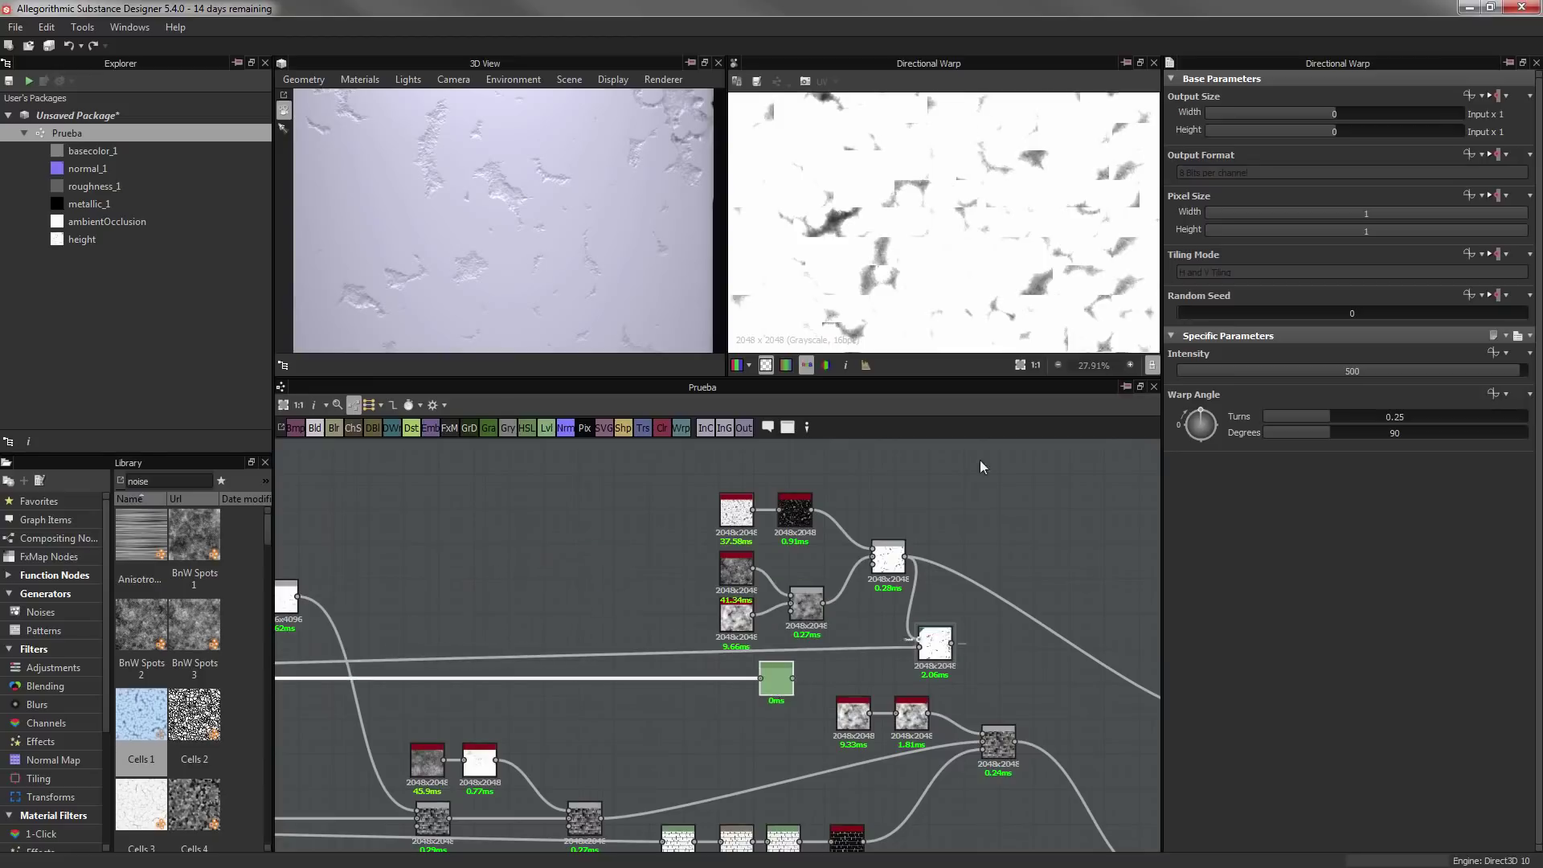
pyautogui.scroll(3, 993, 582)
# Try Multiply and Divide on a new Blend, then set the final Blend to Multiply
pyautogui.click(1204, 411)
pyautogui.click(1204, 445)
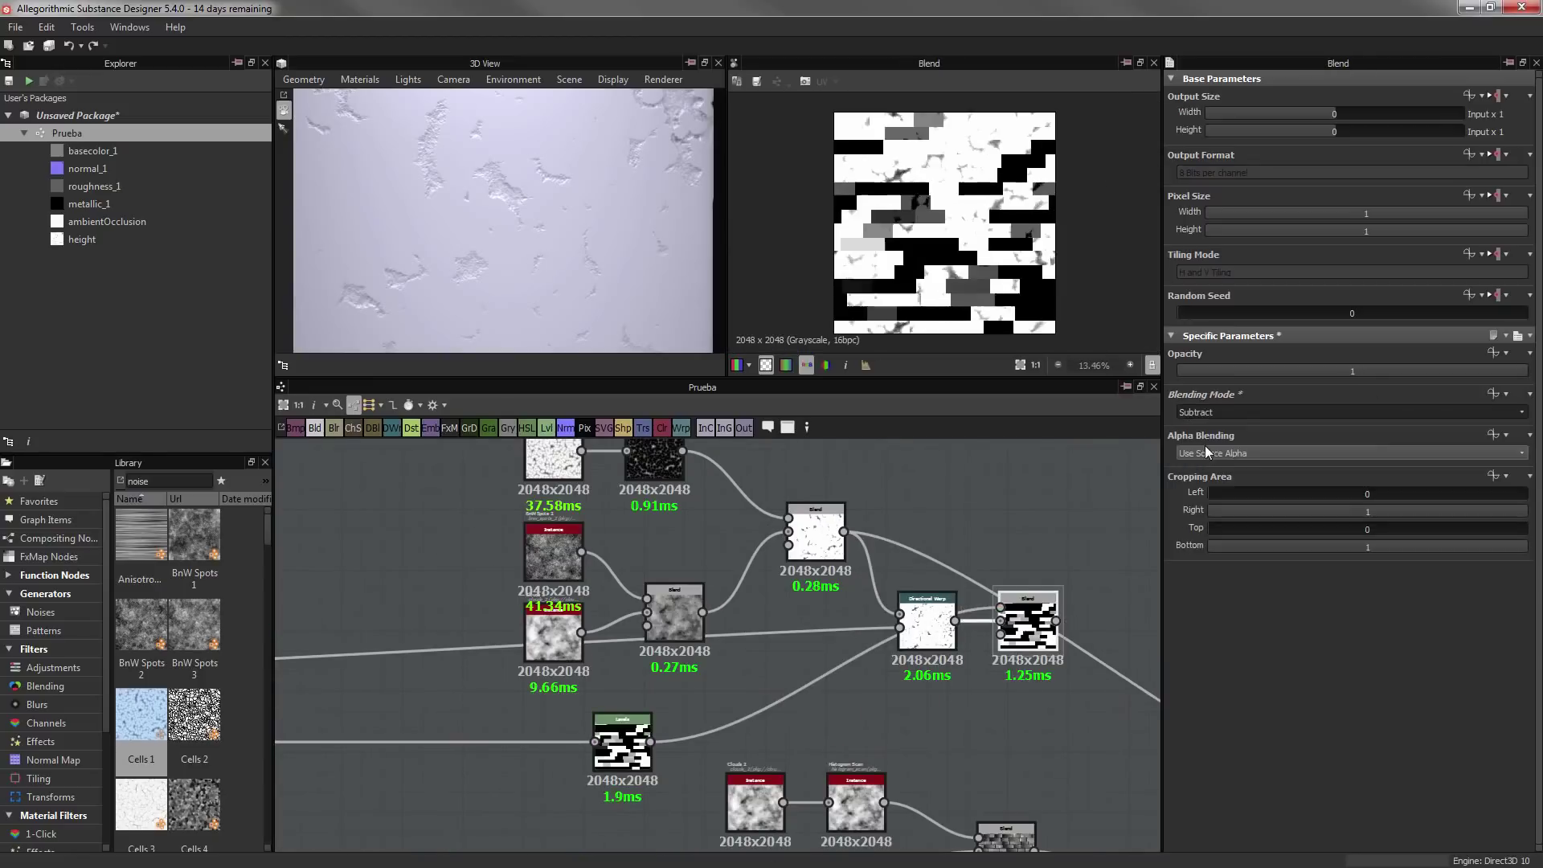
pyautogui.click(1204, 412)
pyautogui.click(1204, 456)
pyautogui.click(1203, 412)
pyautogui.click(1204, 499)
pyautogui.scroll(-2, 848, 757)
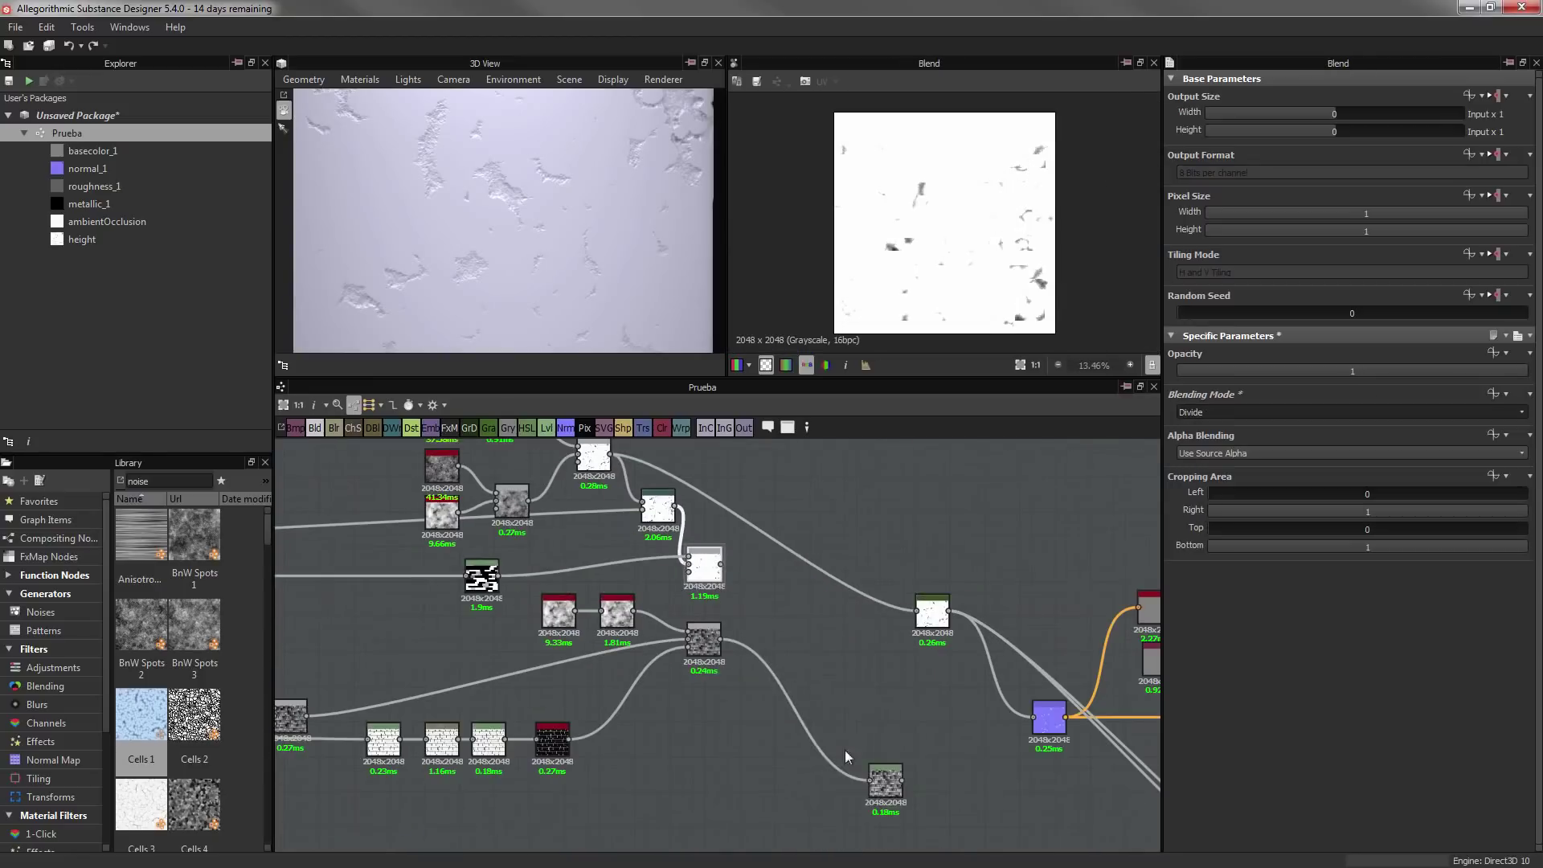
pyautogui.moveTo(932, 761); pyautogui.dragTo(744, 664, button='middle')
pyautogui.scroll(3, 762, 514)
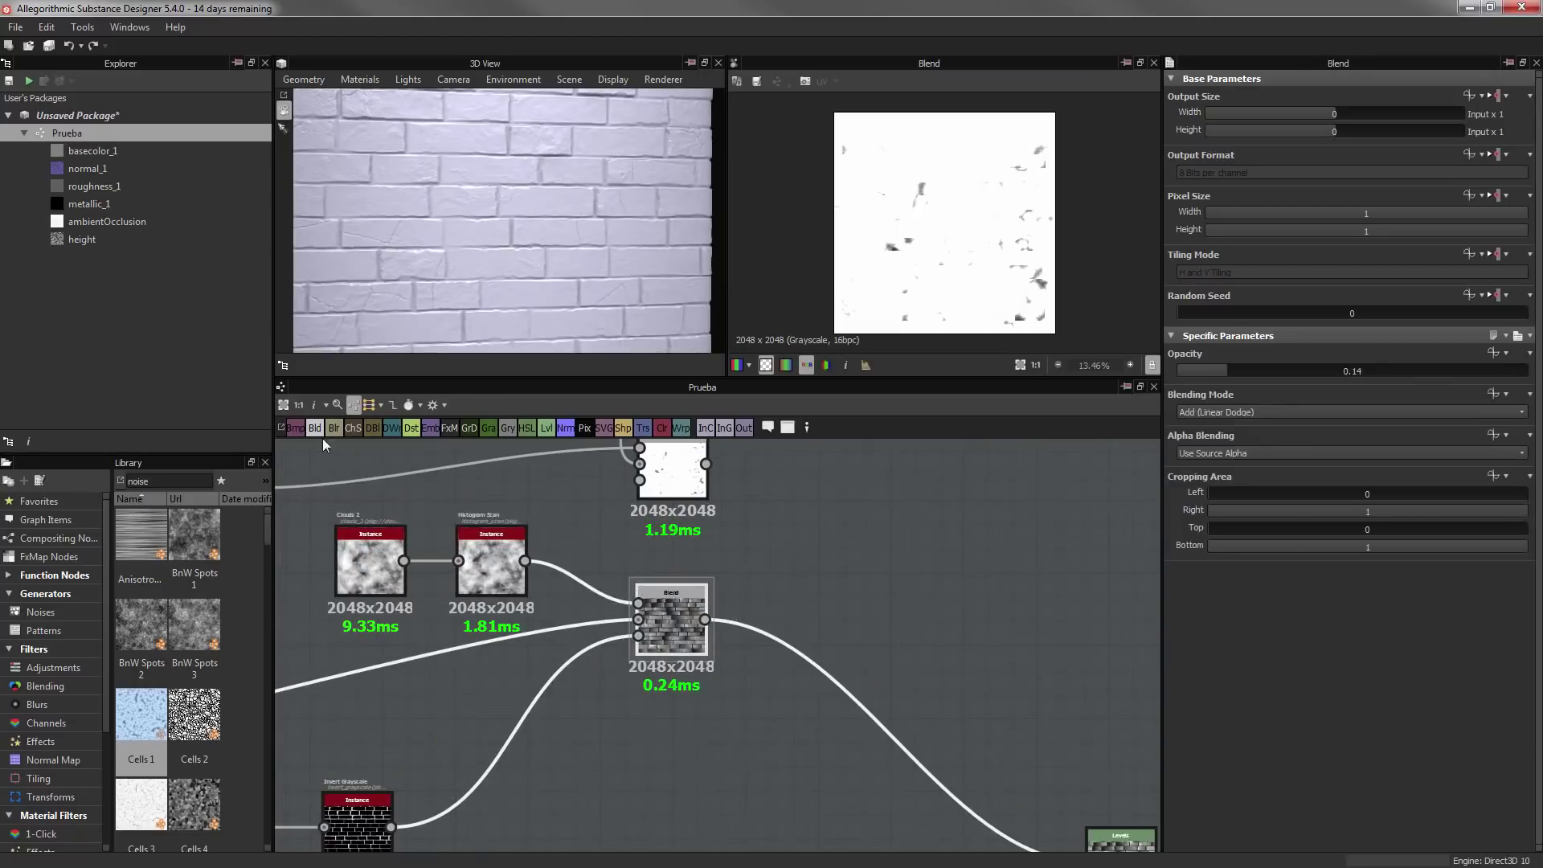
pyautogui.moveTo(762, 515); pyautogui.dragTo(772, 689, button='middle')
pyautogui.click(1206, 412)
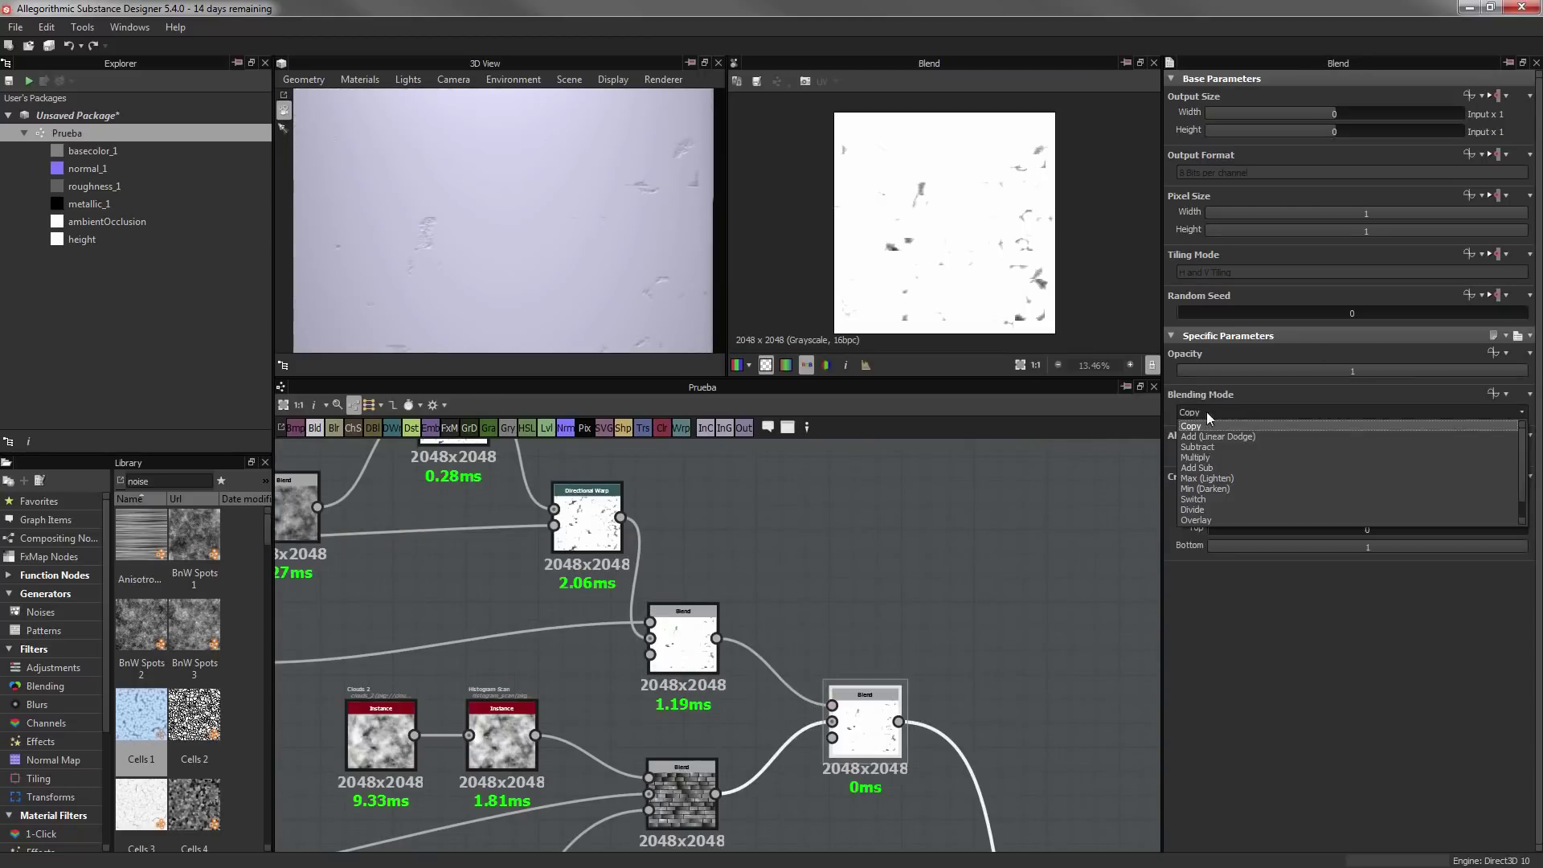
pyautogui.click(1194, 457)
# Insert a Levels node on the input link of the final Blend
pyautogui.scroll(3, 538, 273)
pyautogui.scroll(3, 933, 267)
pyautogui.scroll(2, 824, 257)
pyautogui.moveTo(577, 240); pyautogui.dragTo(649, 235)
pyautogui.scroll(-3, 824, 257)
pyautogui.scroll(3, 586, 210)
pyautogui.scroll(-2, 615, 225)
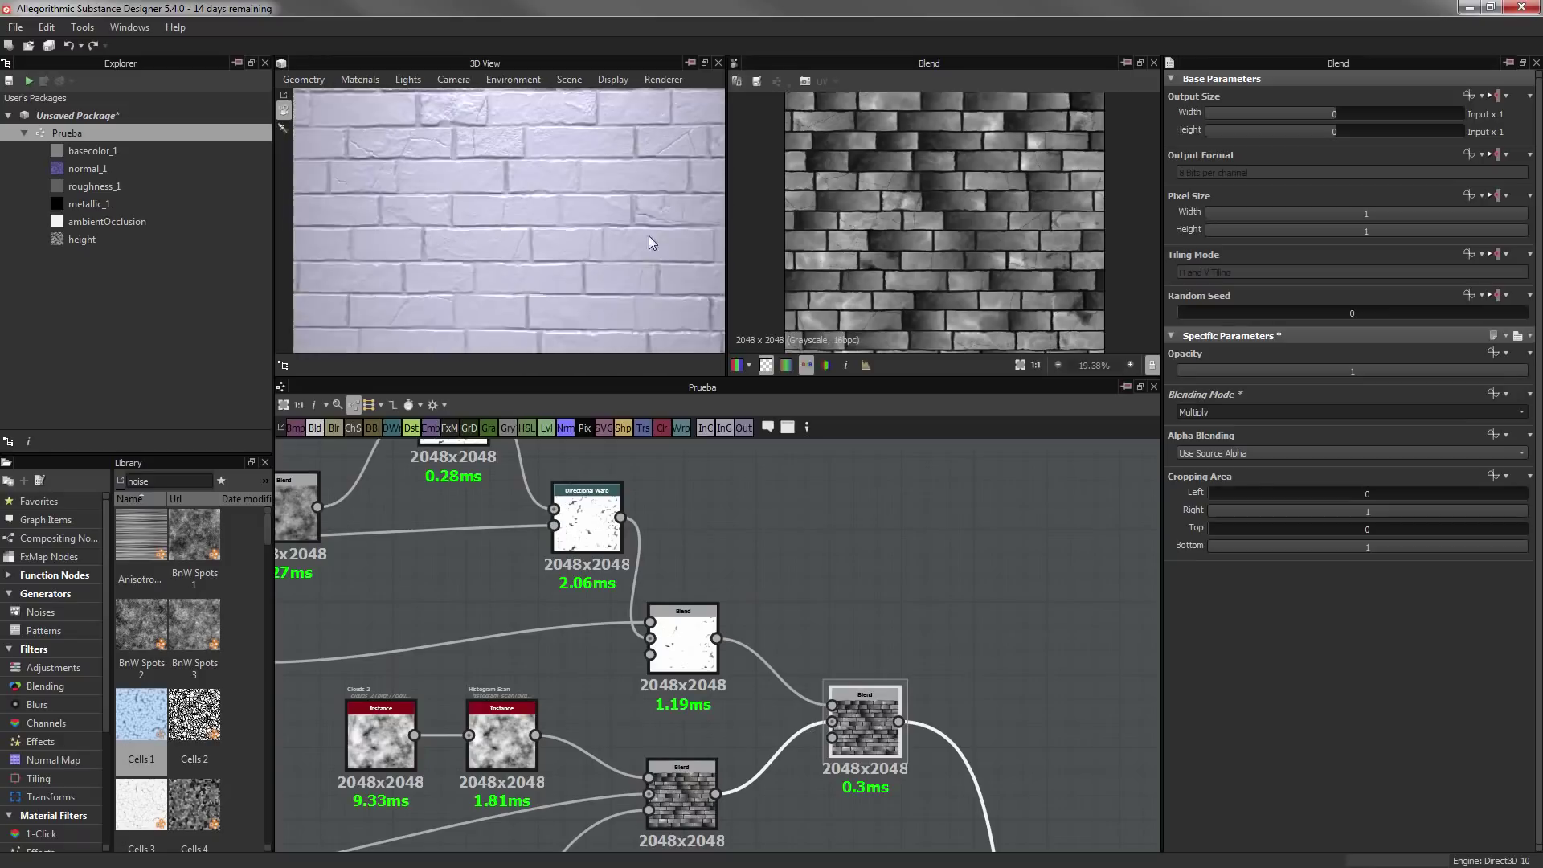
pyautogui.moveTo(482, 563); pyautogui.dragTo(659, 601, button='middle')
pyautogui.moveTo(547, 428)
pyautogui.mouseDown()
pyautogui.moveTo(400, 705)
pyautogui.moveTo(630, 653)
pyautogui.mouseUp()
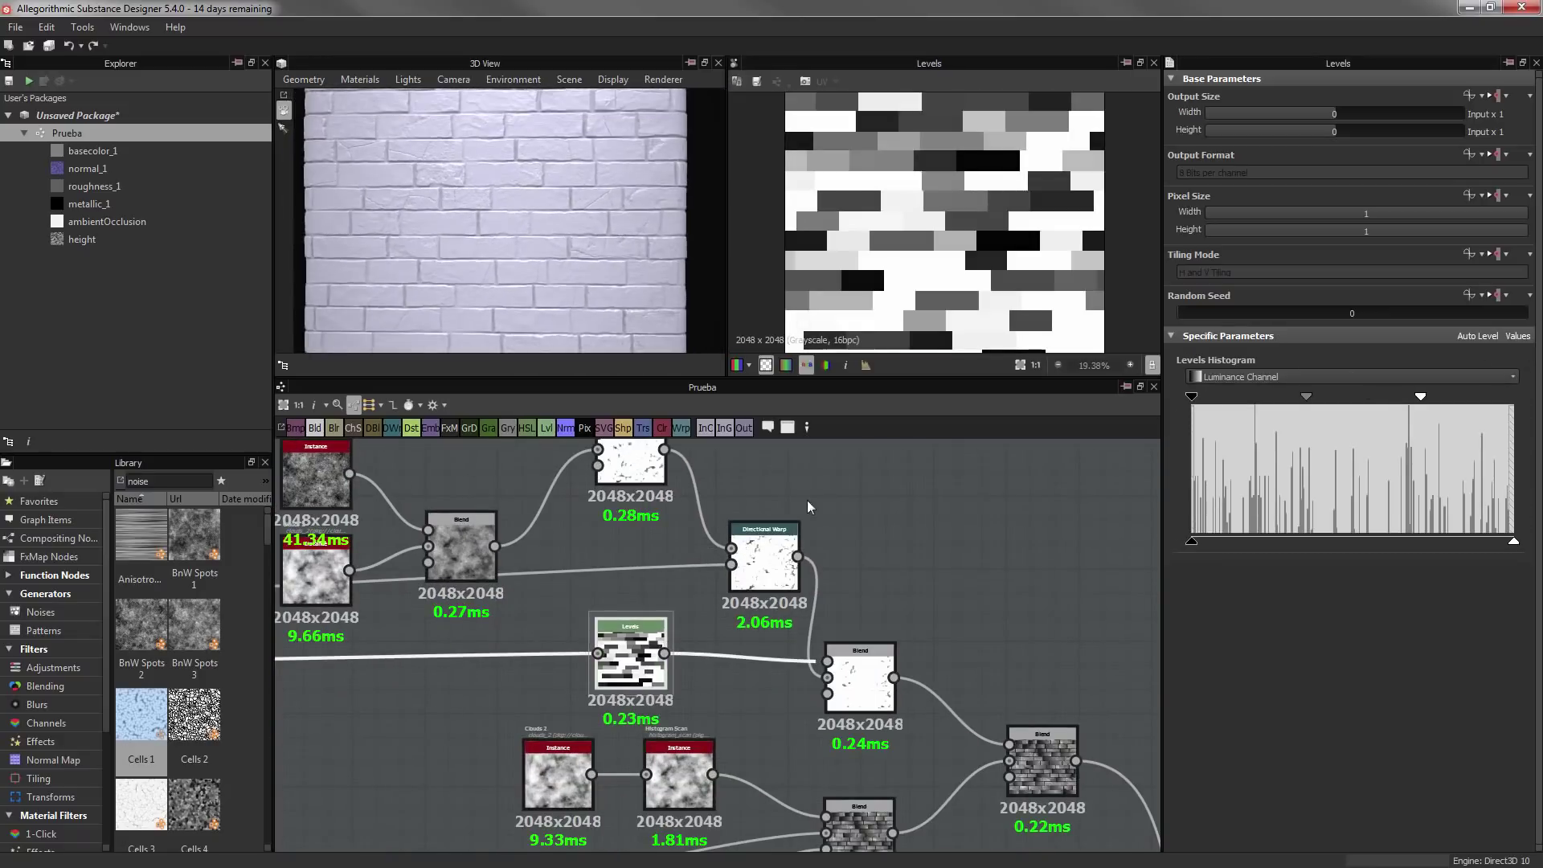
pyautogui.moveTo(810, 507); pyautogui.dragTo(748, 487, button='middle')
# Delete the old Blend and Levels nodes
pyautogui.scroll(2, 582, 233)
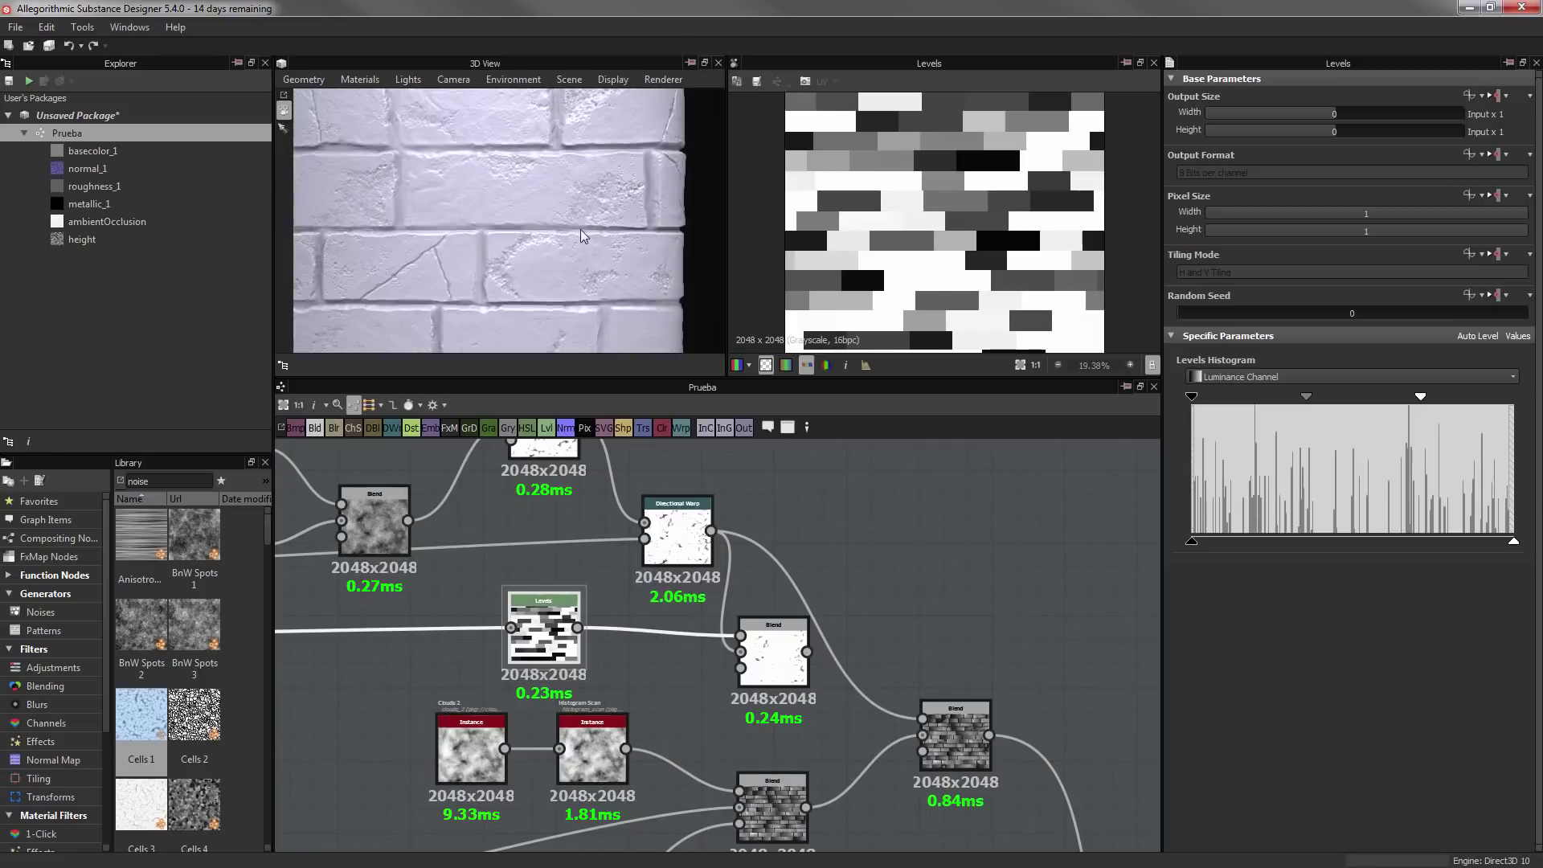
pyautogui.moveTo(580, 229); pyautogui.dragTo(498, 249)
pyautogui.scroll(-3, 523, 267)
pyautogui.scroll(3, 572, 228)
pyautogui.scroll(-2, 748, 674)
pyautogui.click(747, 673)
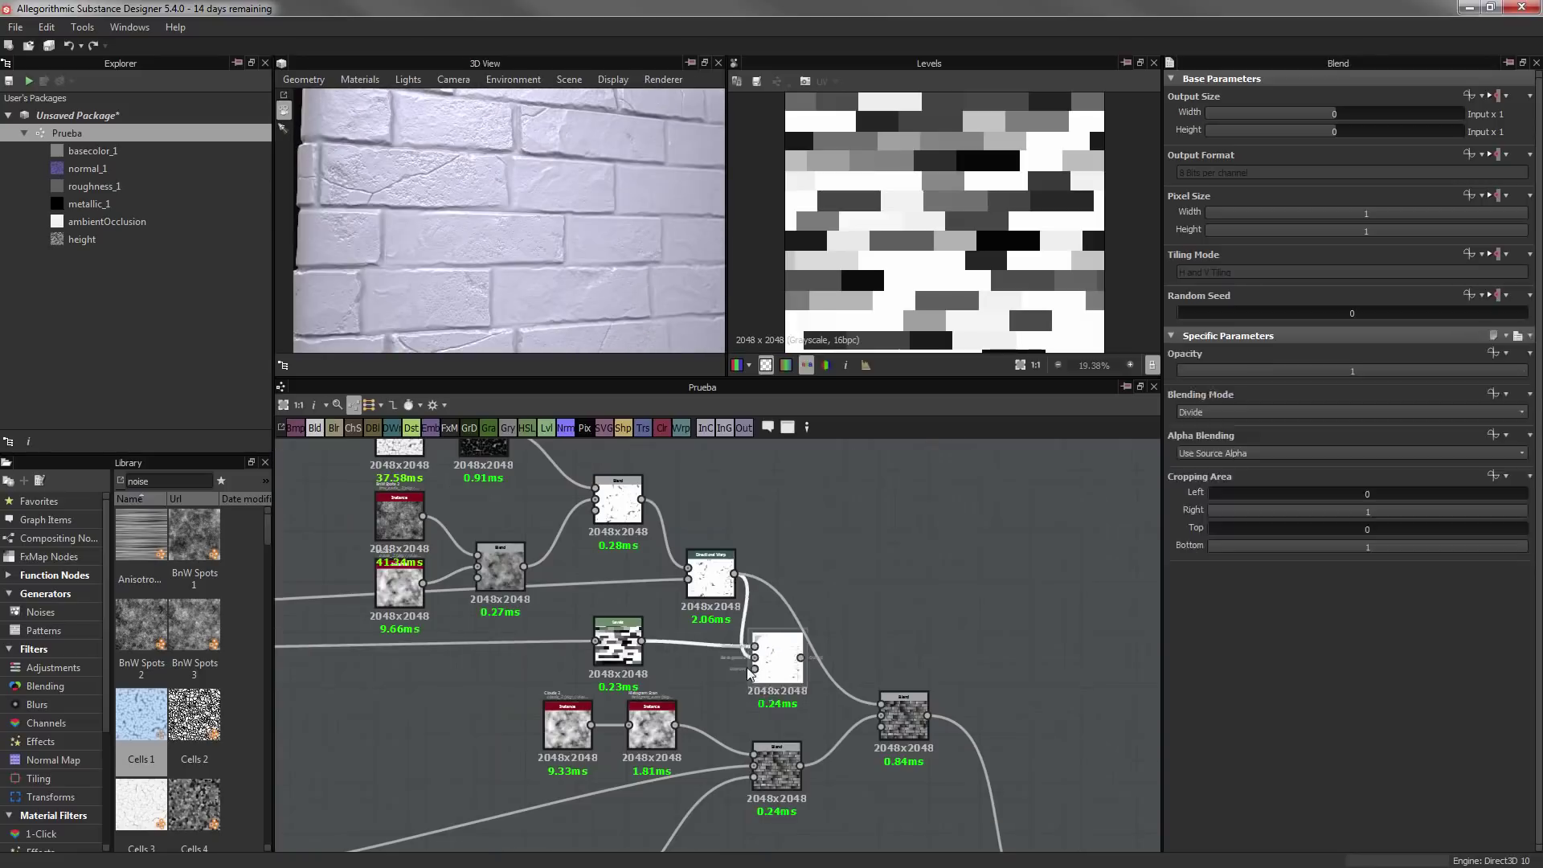
pyautogui.press('Delete')
pyautogui.scroll(-2, 785, 659)
pyautogui.scroll(2, 544, 661)
# Wire the two BnW Spots noises into a Blend
pyautogui.click(499, 638)
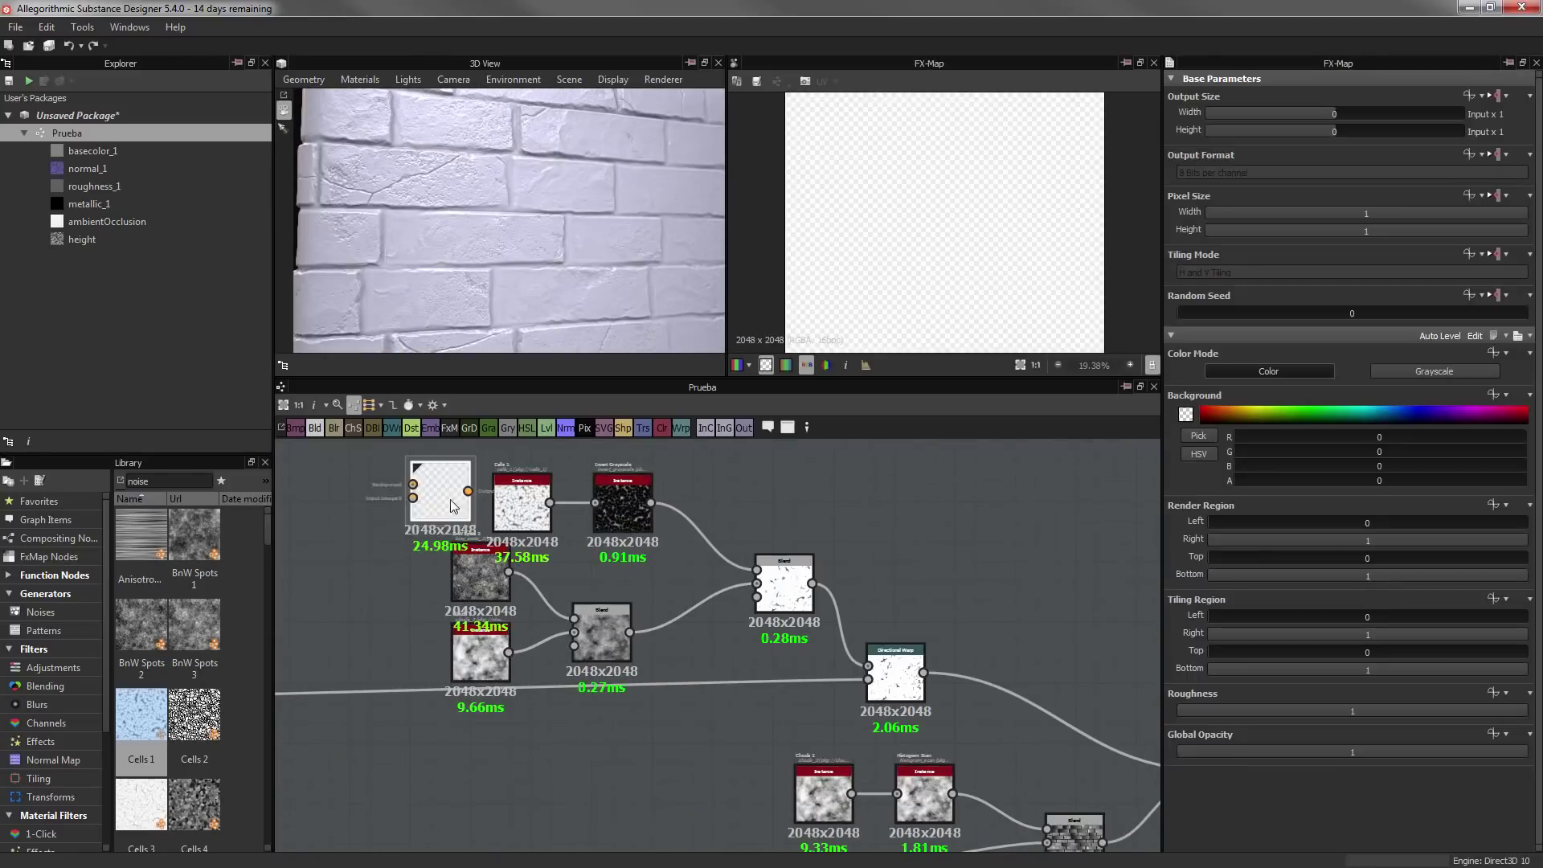
pyautogui.keyDown('ctrl'); pyautogui.click(500, 563); pyautogui.keyUp('ctrl')
pyautogui.scroll(-2, 696, 778)
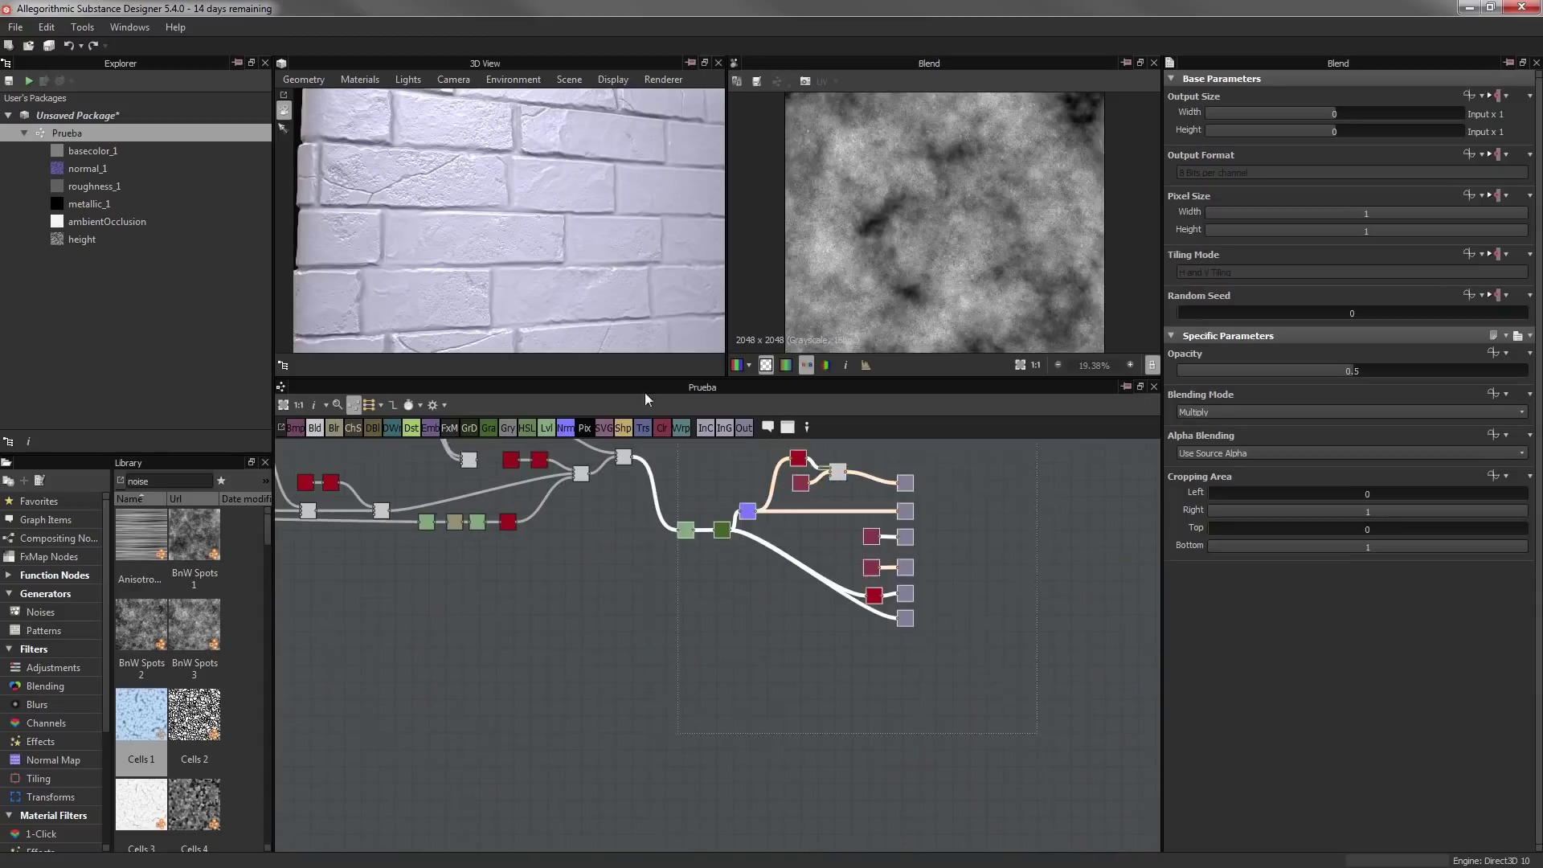
pyautogui.moveTo(644, 426); pyautogui.dragTo(562, 519, button='middle')
pyautogui.moveTo(557, 578); pyautogui.dragTo(628, 608, button='middle')
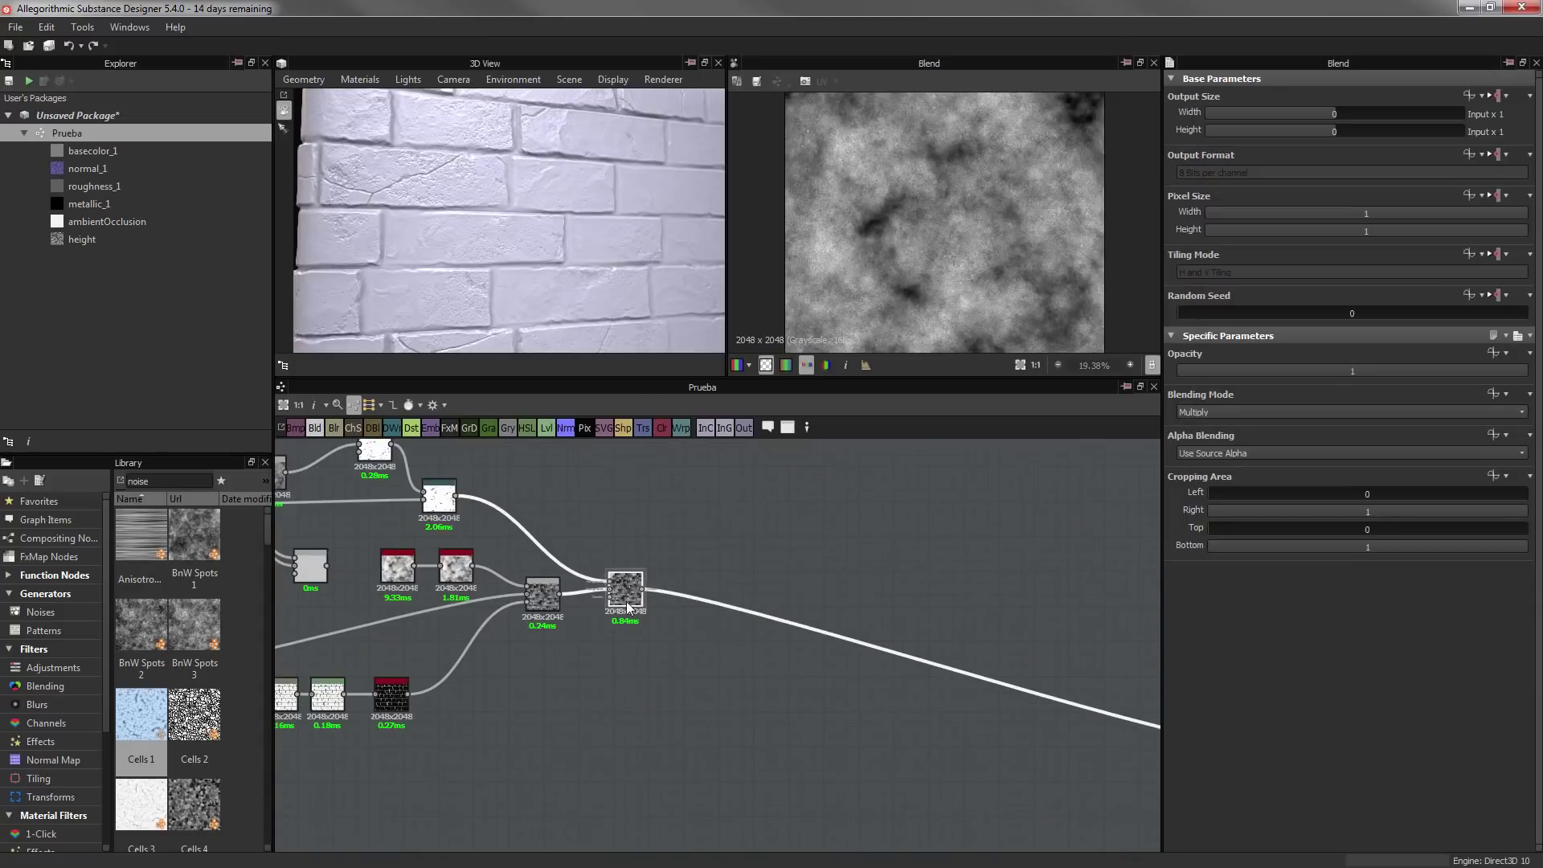
# Add a Blend after the spots blend, feed in the brick pattern, and set it to Max (Lighten)
pyautogui.click(315, 426)
pyautogui.scroll(3, 597, 587)
pyautogui.moveTo(598, 586); pyautogui.dragTo(869, 747)
pyautogui.click(1350, 412)
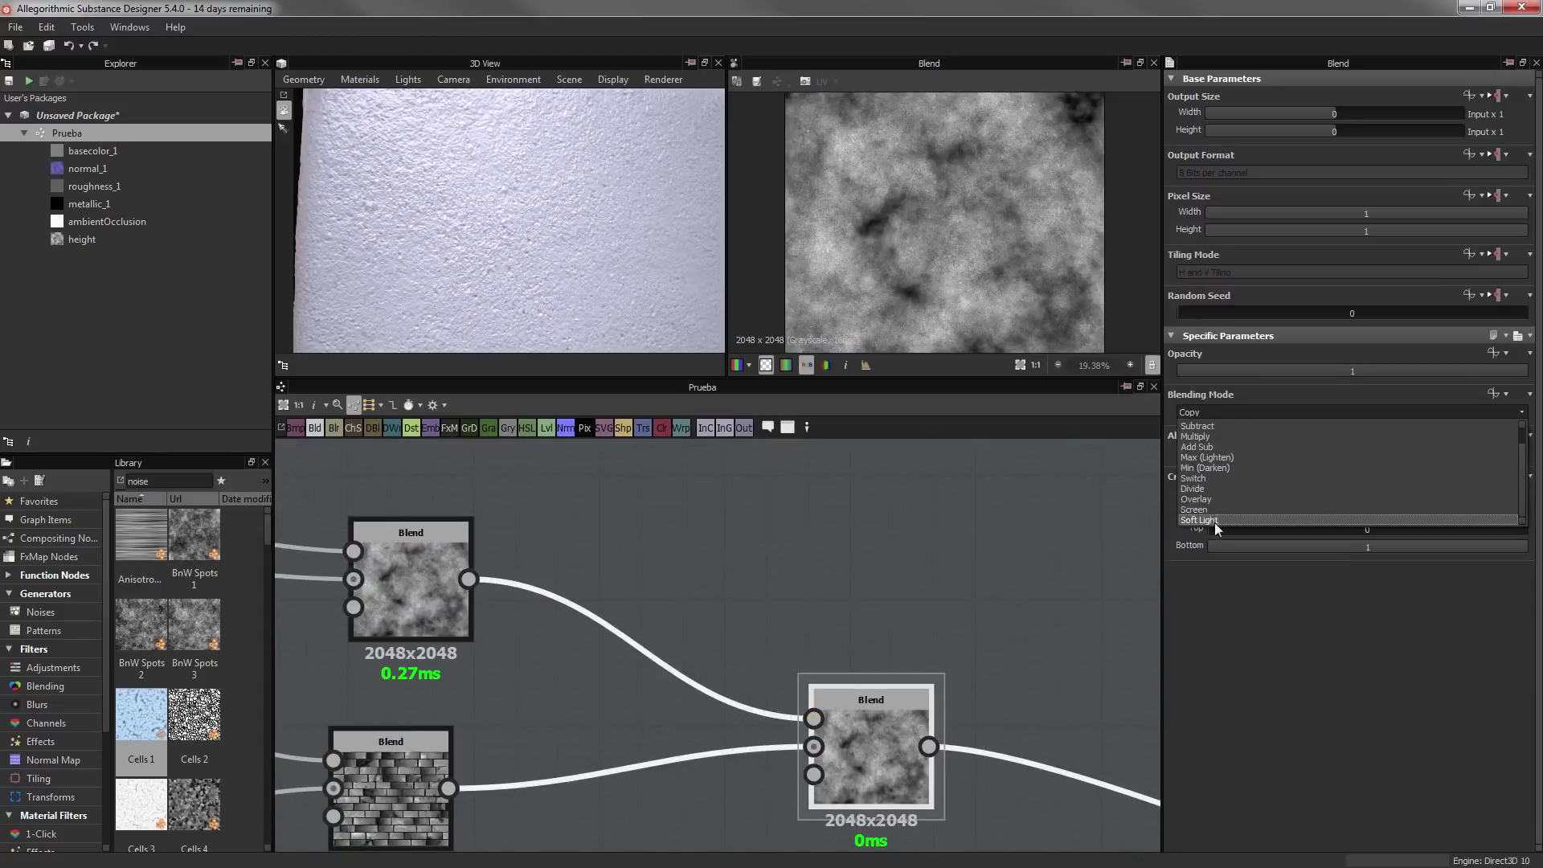
pyautogui.click(1193, 478)
pyautogui.moveTo(575, 195); pyautogui.dragTo(613, 231)
pyautogui.click(1350, 411)
pyautogui.click(1205, 457)
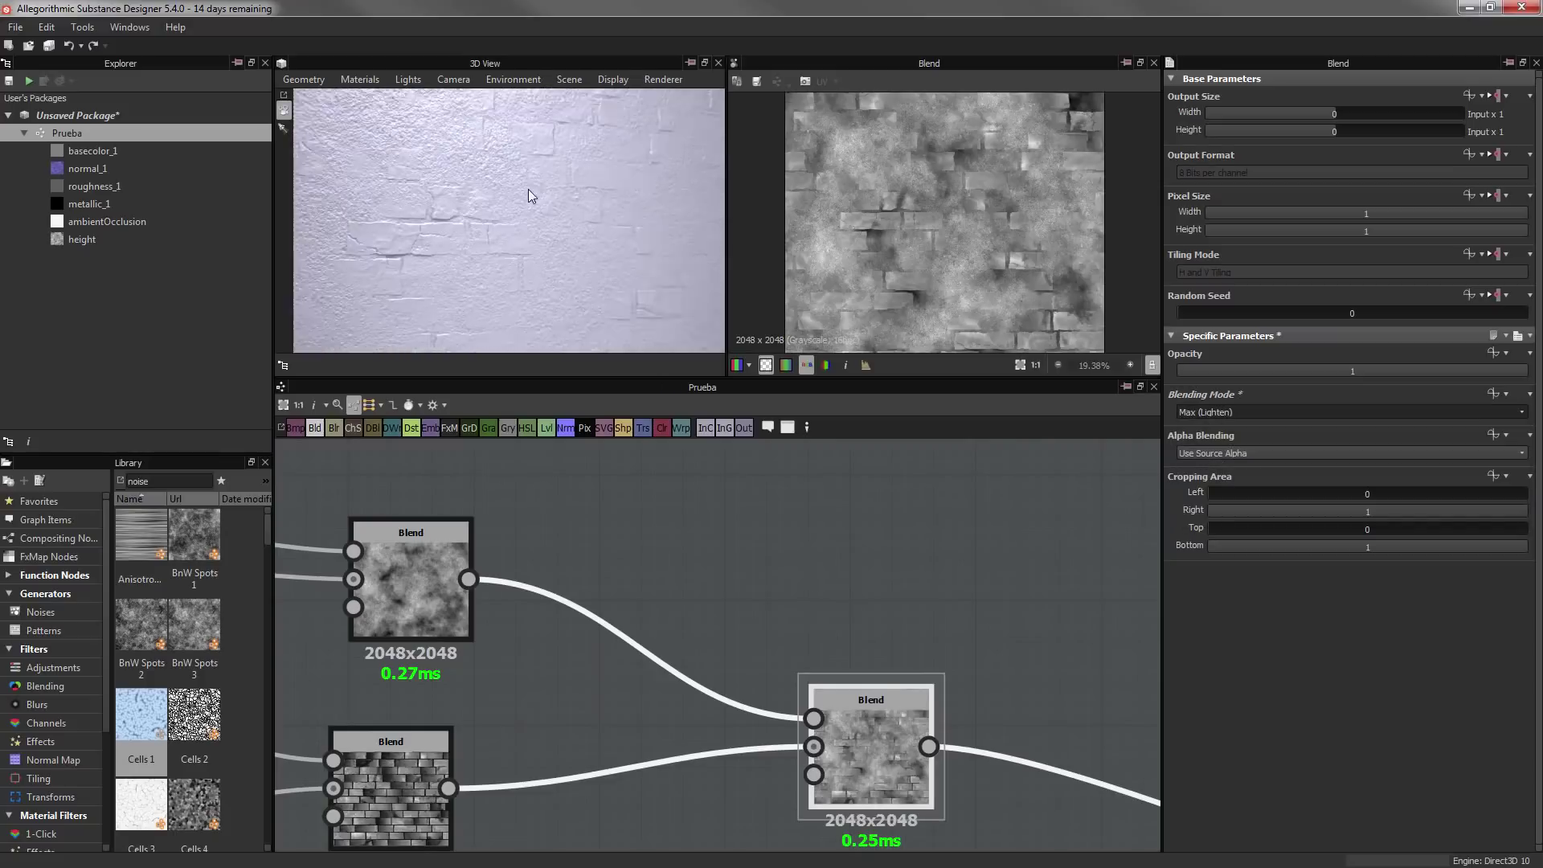
# Add a Safe Transform Grayscale after the top Blend with Tile set to 3
pyautogui.moveTo(563, 643); pyautogui.dragTo(840, 646, button='middle')
pyautogui.rightClick(993, 328)
pyautogui.click(1012, 483)
pyautogui.doubleClick(1347, 389)
pyautogui.write('2')
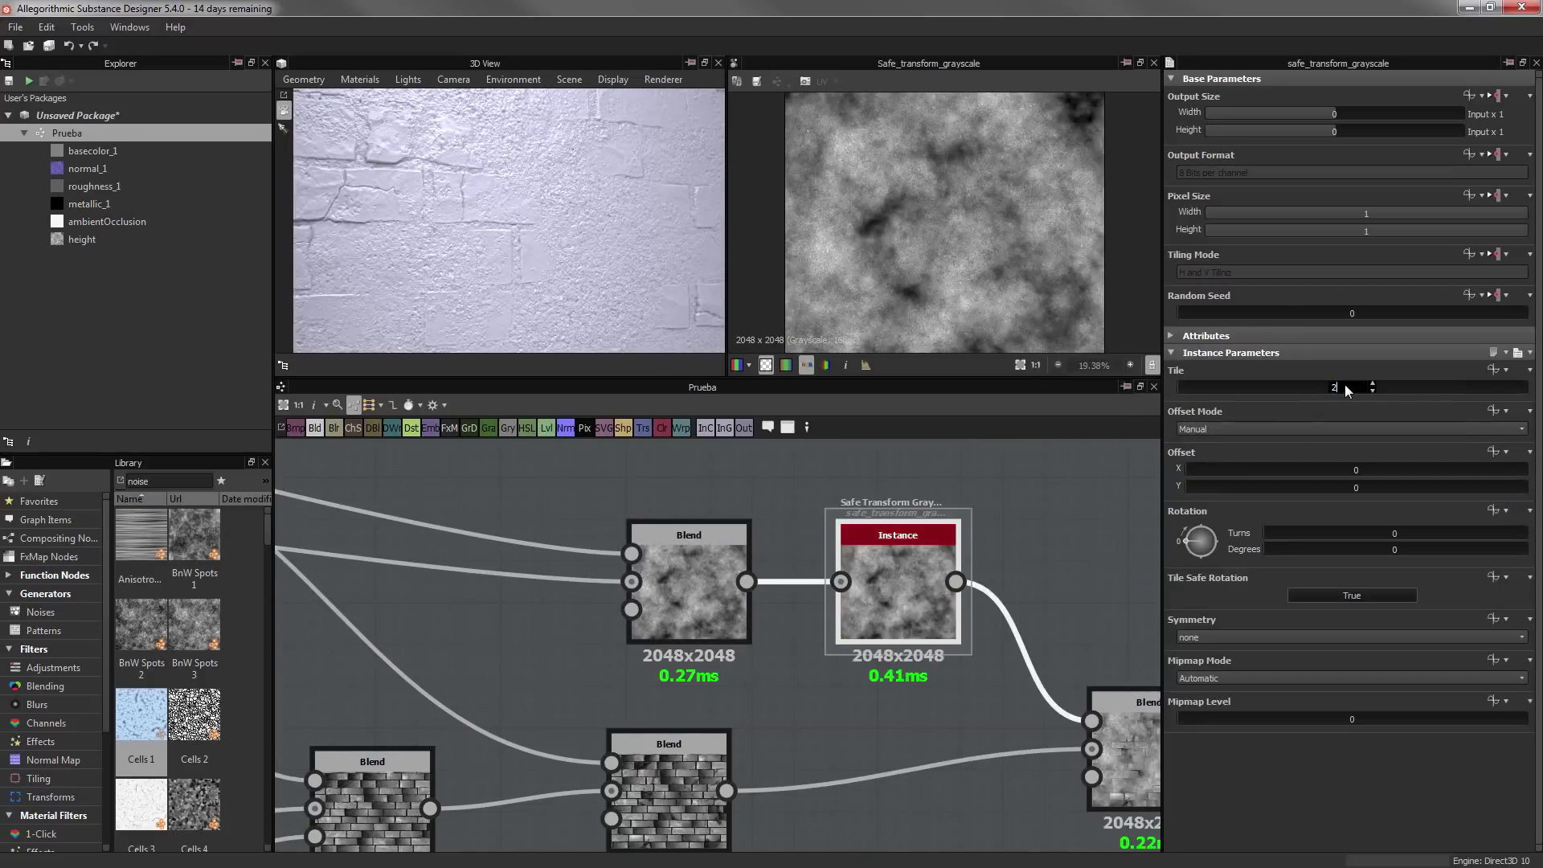
pyautogui.press('Return')
pyautogui.write('3')
pyautogui.press('Return')
pyautogui.scroll(-3, 779, 664)
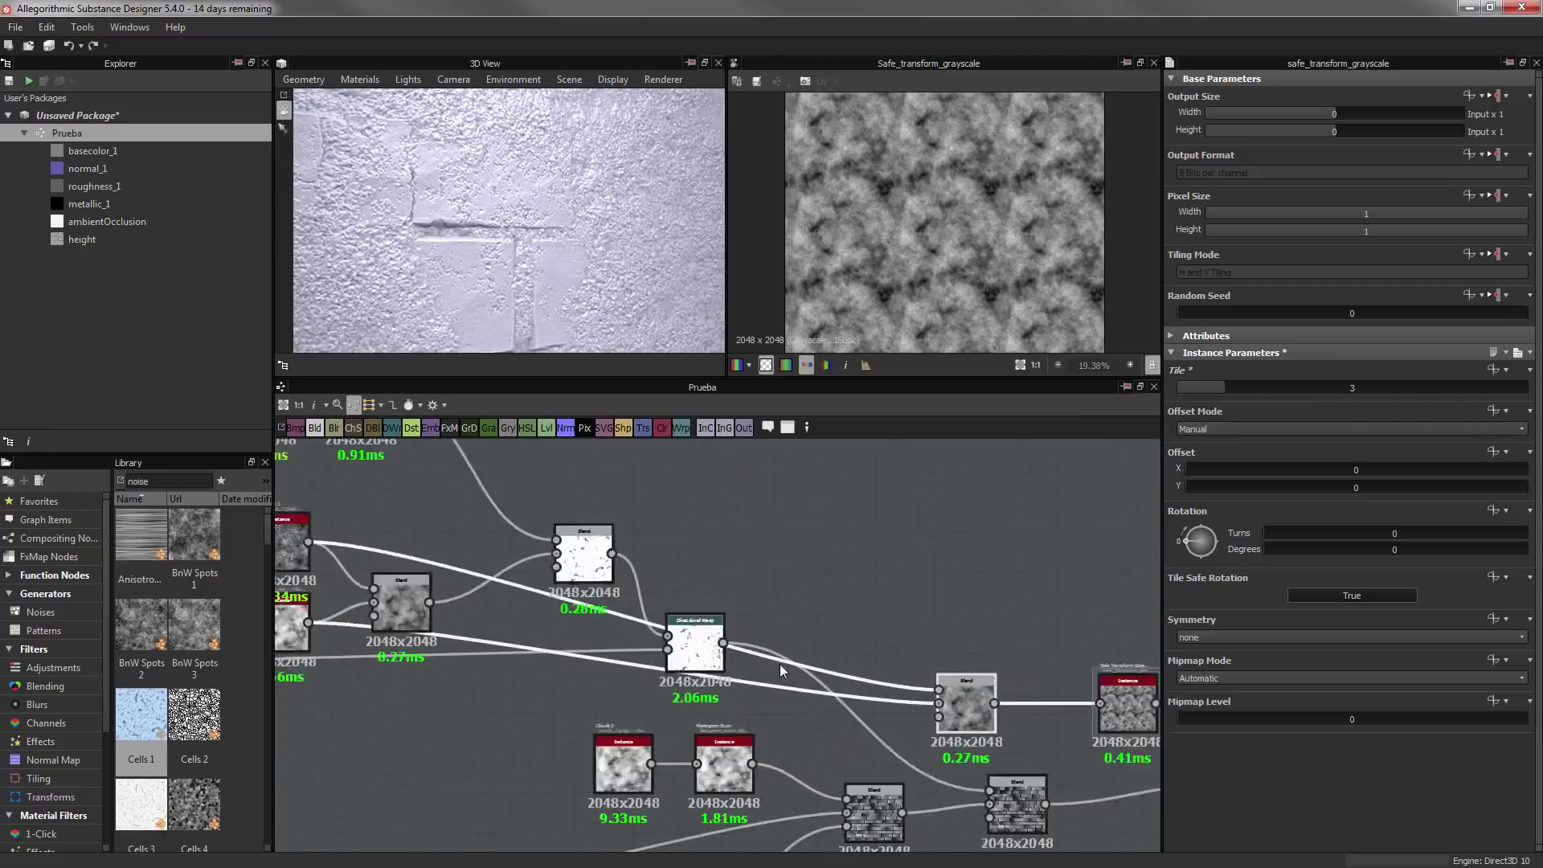
pyautogui.scroll(2, 808, 603)
# Blend the tiled noise with a flat grey Uniform Color at 0.5 opacity
pyautogui.click(889, 691)
pyautogui.moveTo(1354, 368); pyautogui.dragTo(1519, 368)
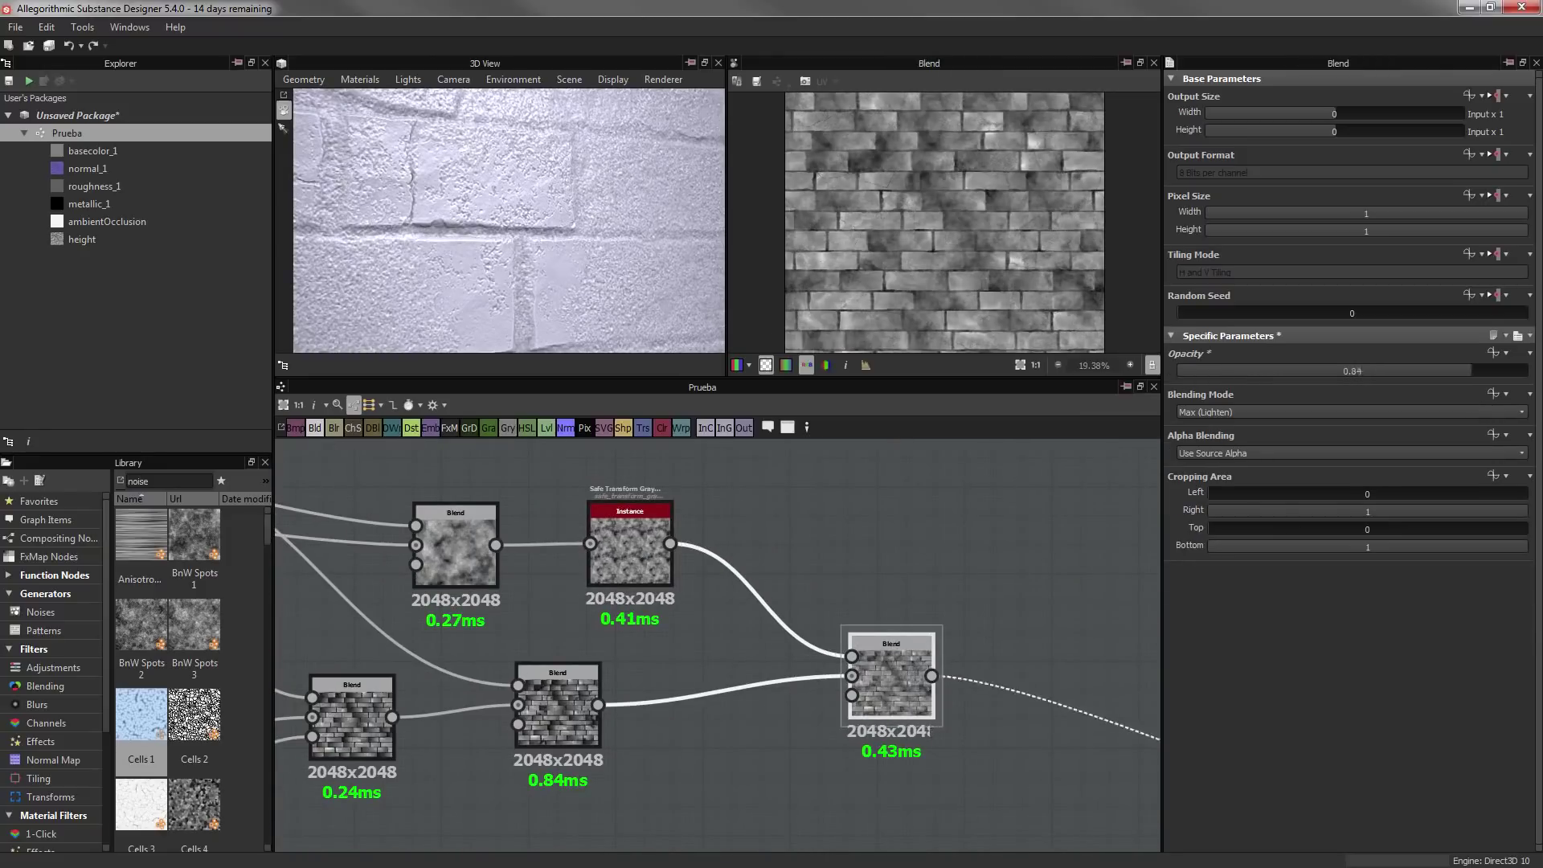
pyautogui.scroll(2, 563, 563)
pyautogui.click(314, 428)
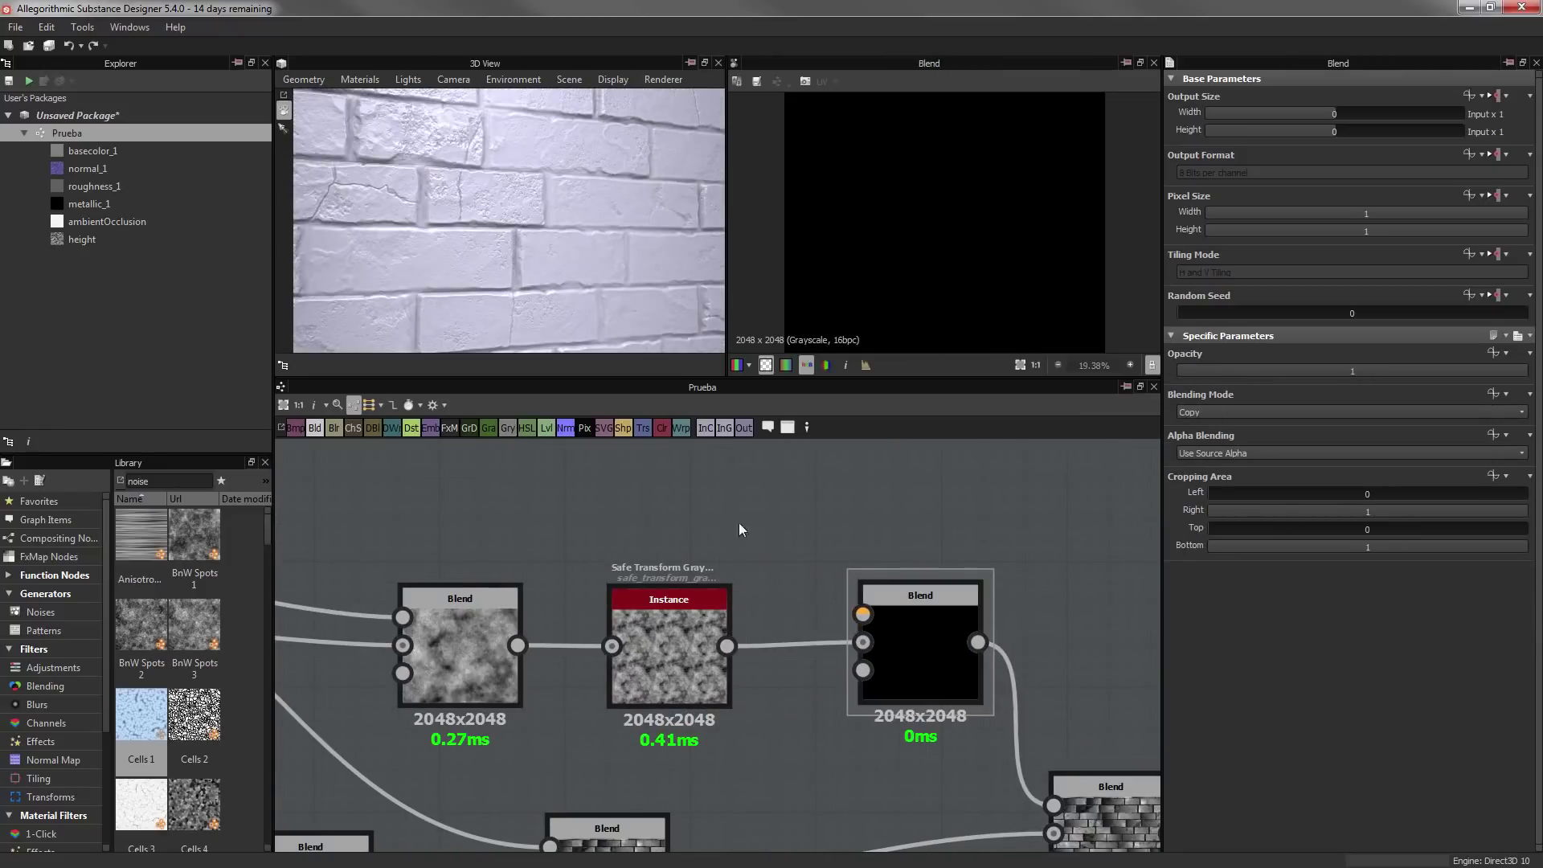
pyautogui.click(661, 428)
pyautogui.click(1350, 436)
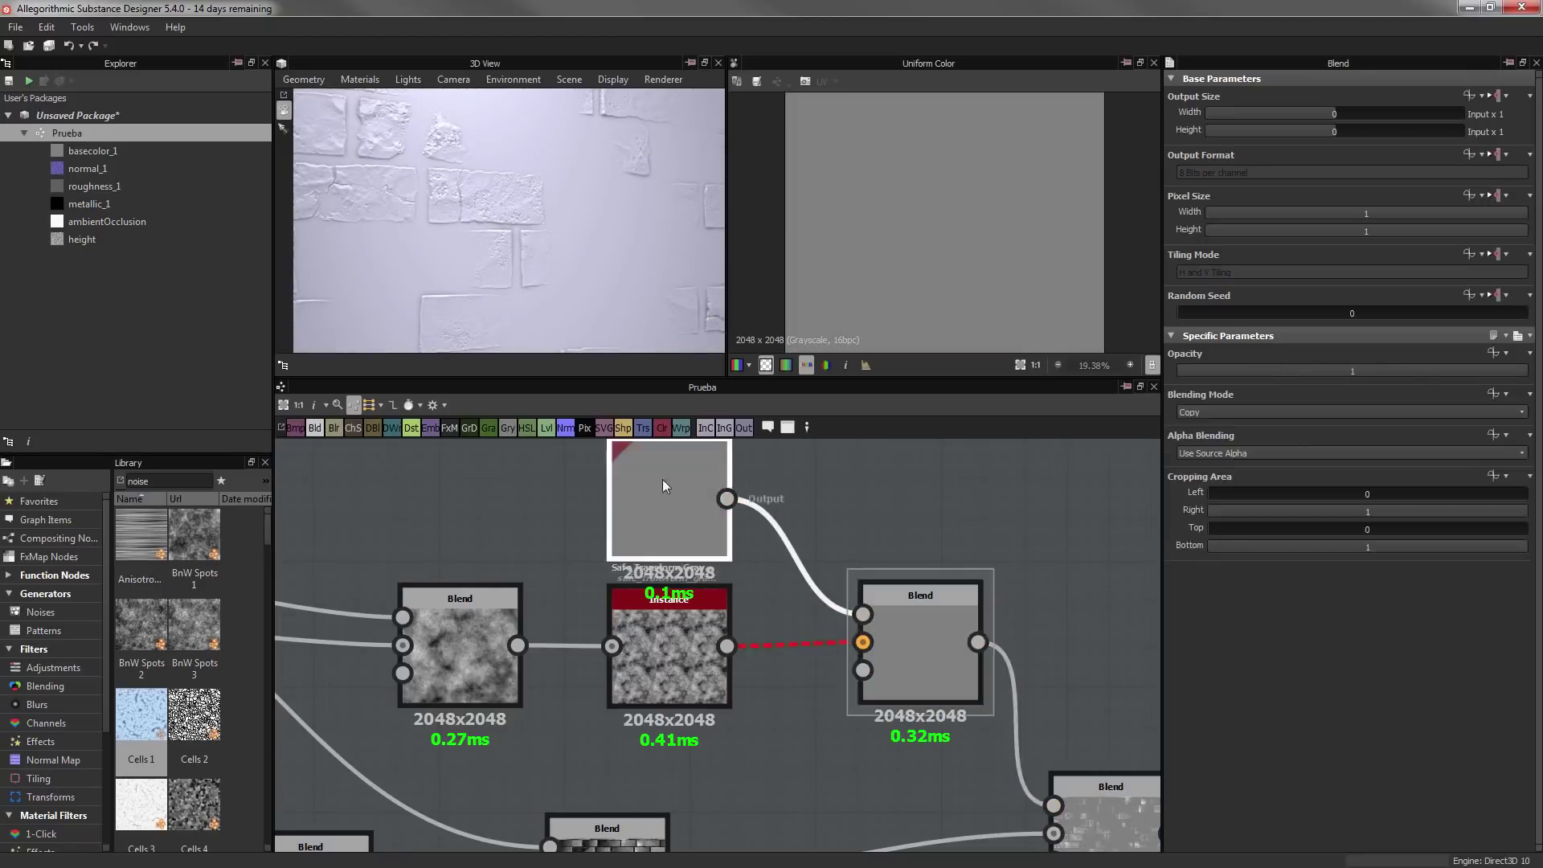
pyautogui.scroll(1, 683, 554)
pyautogui.click(706, 622)
pyautogui.moveTo(781, 620); pyautogui.dragTo(945, 615)
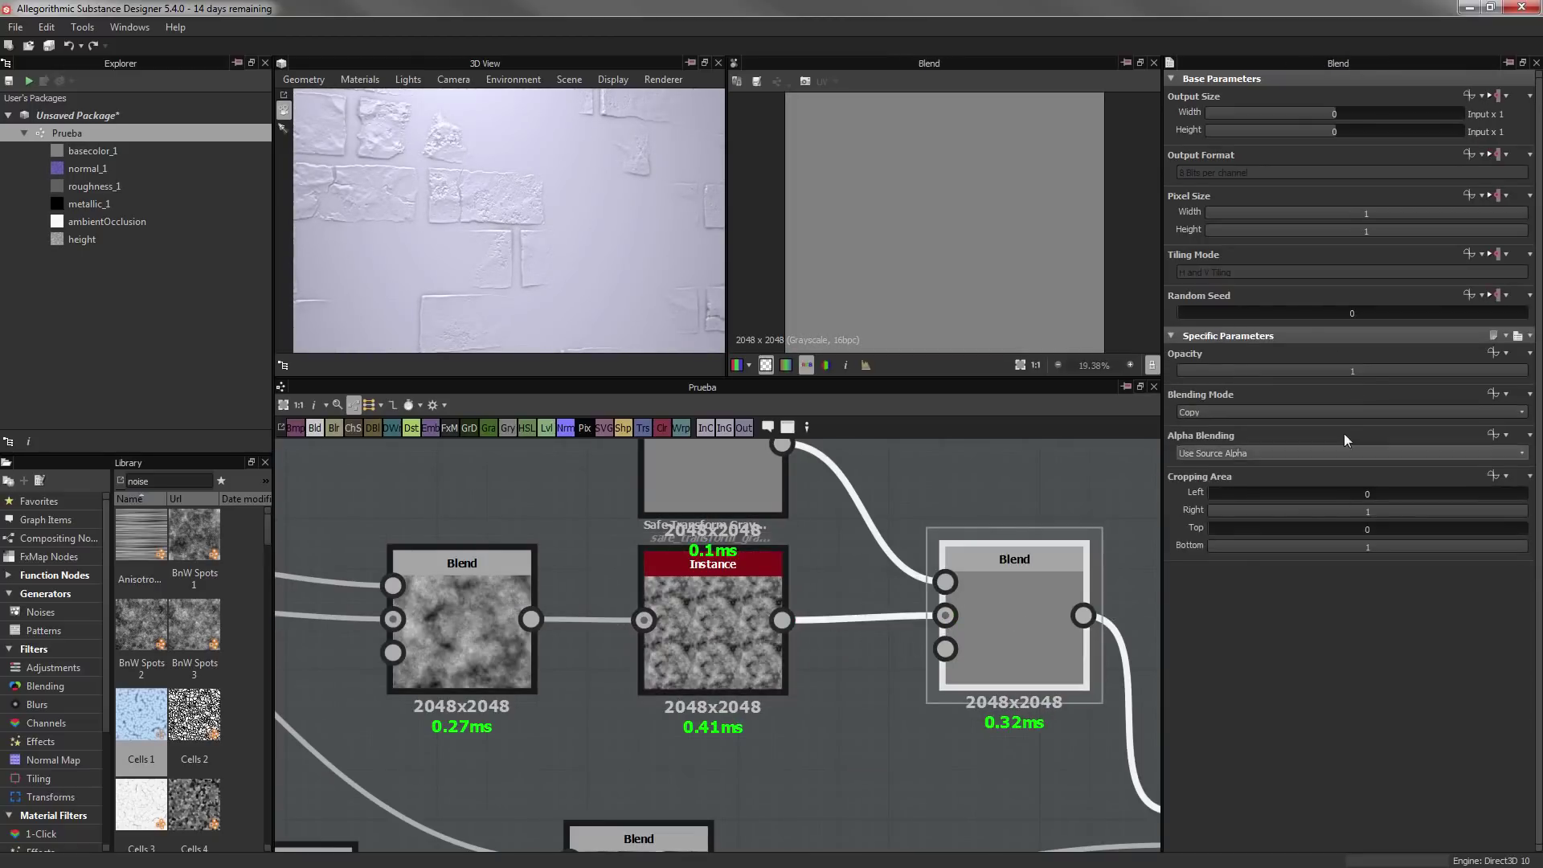
pyautogui.write('0.5')
pyautogui.press('Return')
pyautogui.scroll(-3, 744, 587)
# Add a Levels node that darkens the mask by lowering white output and midtones
pyautogui.click(545, 428)
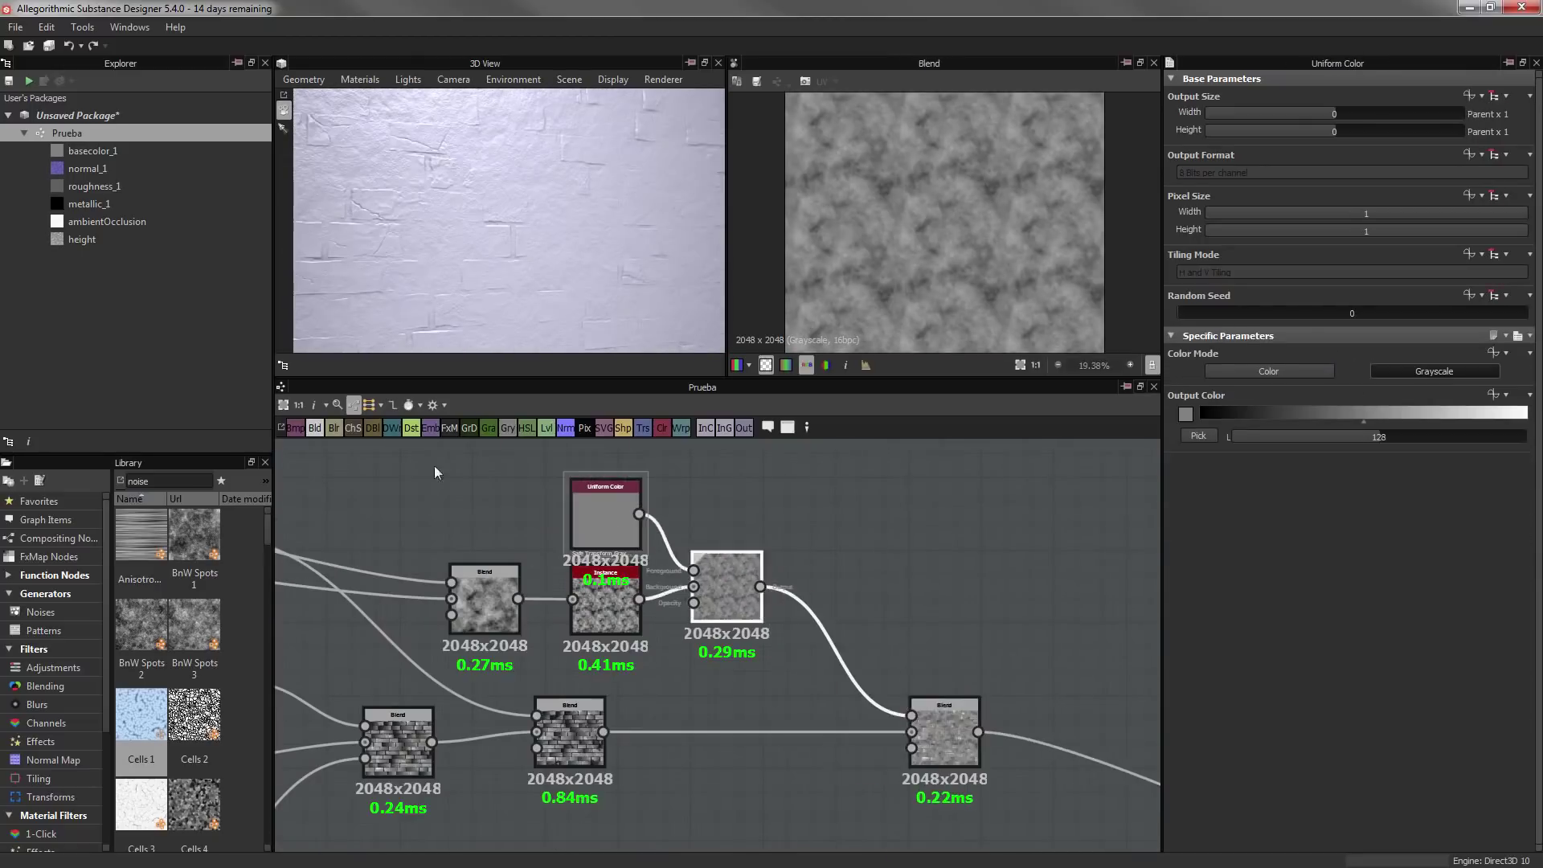
pyautogui.moveTo(1439, 545)
pyautogui.mouseDown()
pyautogui.moveTo(1305, 541)
pyautogui.moveTo(1514, 540)
pyautogui.mouseUp()
pyautogui.scroll(4, 604, 223)
pyautogui.scroll(-4, 604, 223)
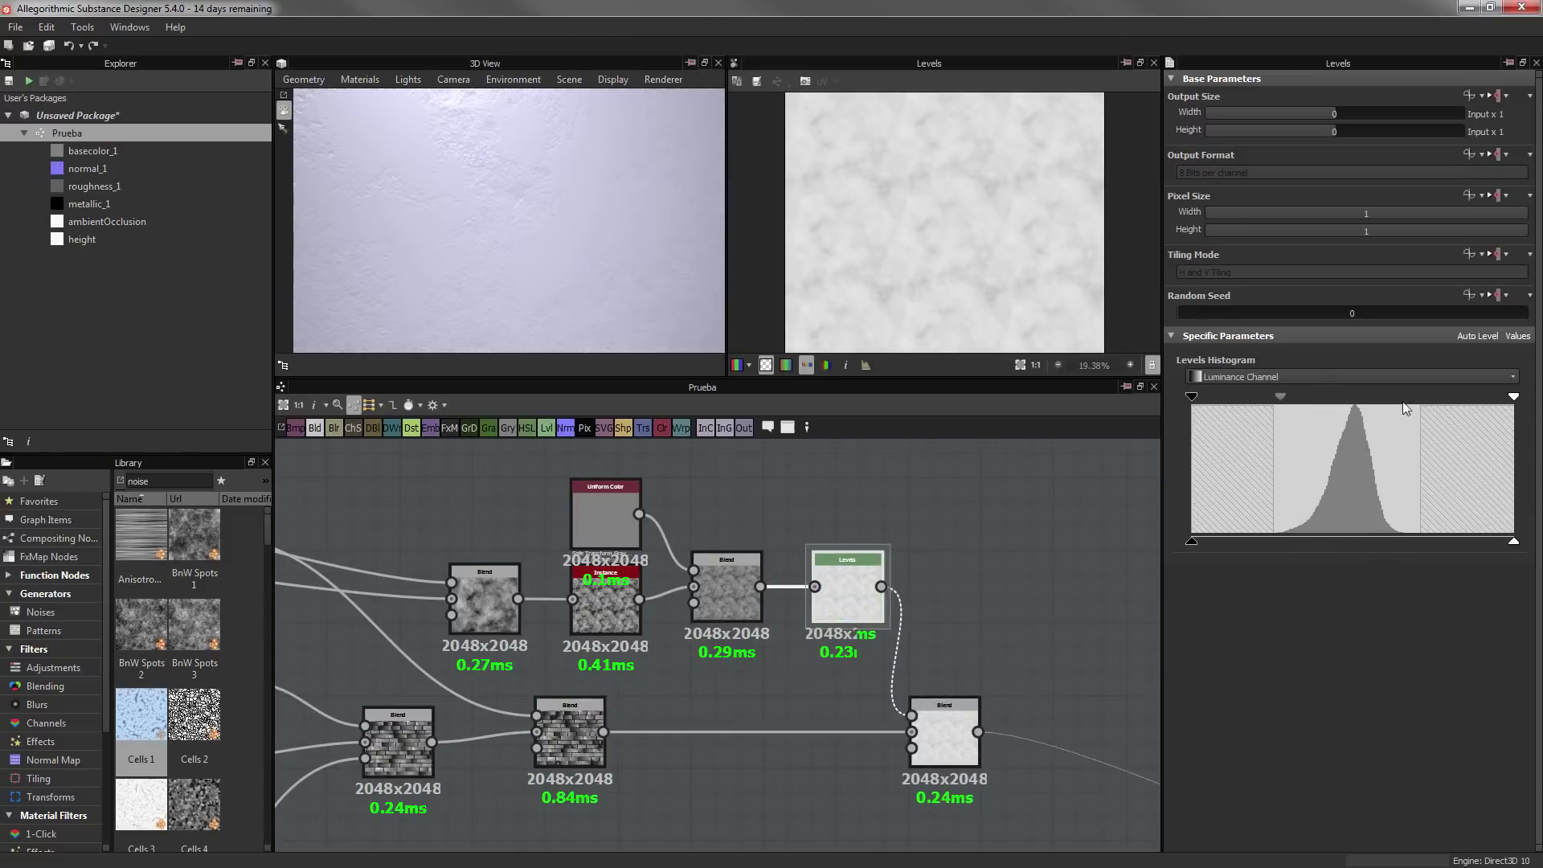
pyautogui.moveTo(1352, 396); pyautogui.dragTo(1393, 397)
pyautogui.scroll(5, 629, 229)
pyautogui.scroll(-5, 523, 243)
pyautogui.moveTo(523, 243)
pyautogui.mouseDown()
pyautogui.moveTo(580, 282)
pyautogui.moveTo(568, 208)
pyautogui.moveTo(508, 242)
pyautogui.moveTo(579, 239)
pyautogui.moveTo(570, 254)
pyautogui.mouseUp()
pyautogui.scroll(-5, 562, 261)
# Wrap the top node group and the crack node group in frames
pyautogui.scroll(-3, 844, 579)
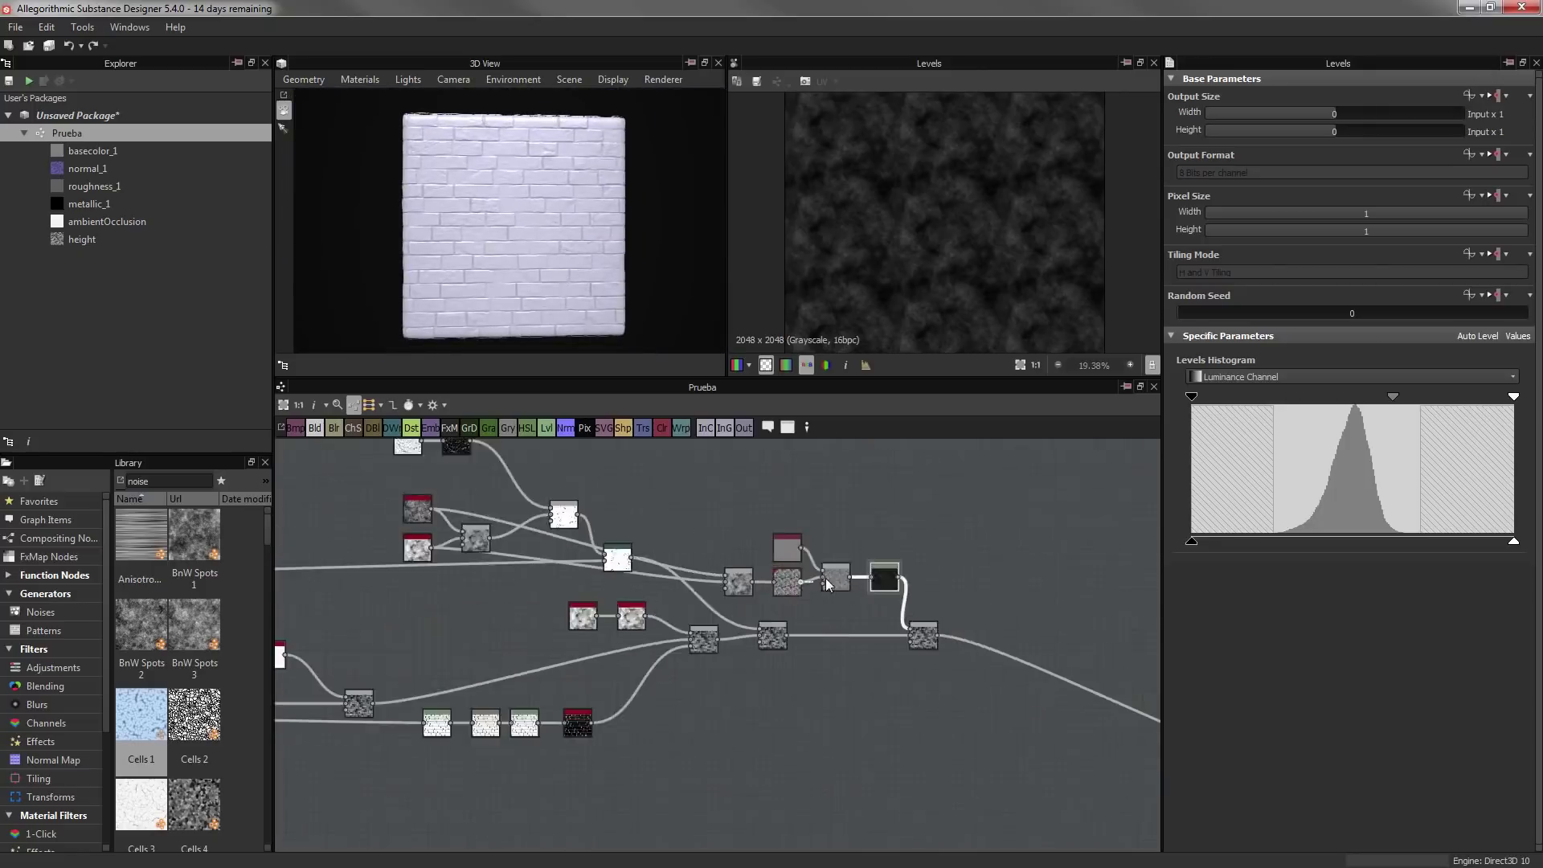
pyautogui.scroll(2, 862, 556)
pyautogui.scroll(-3, 863, 556)
pyautogui.hotkey('ctrl', 'f')
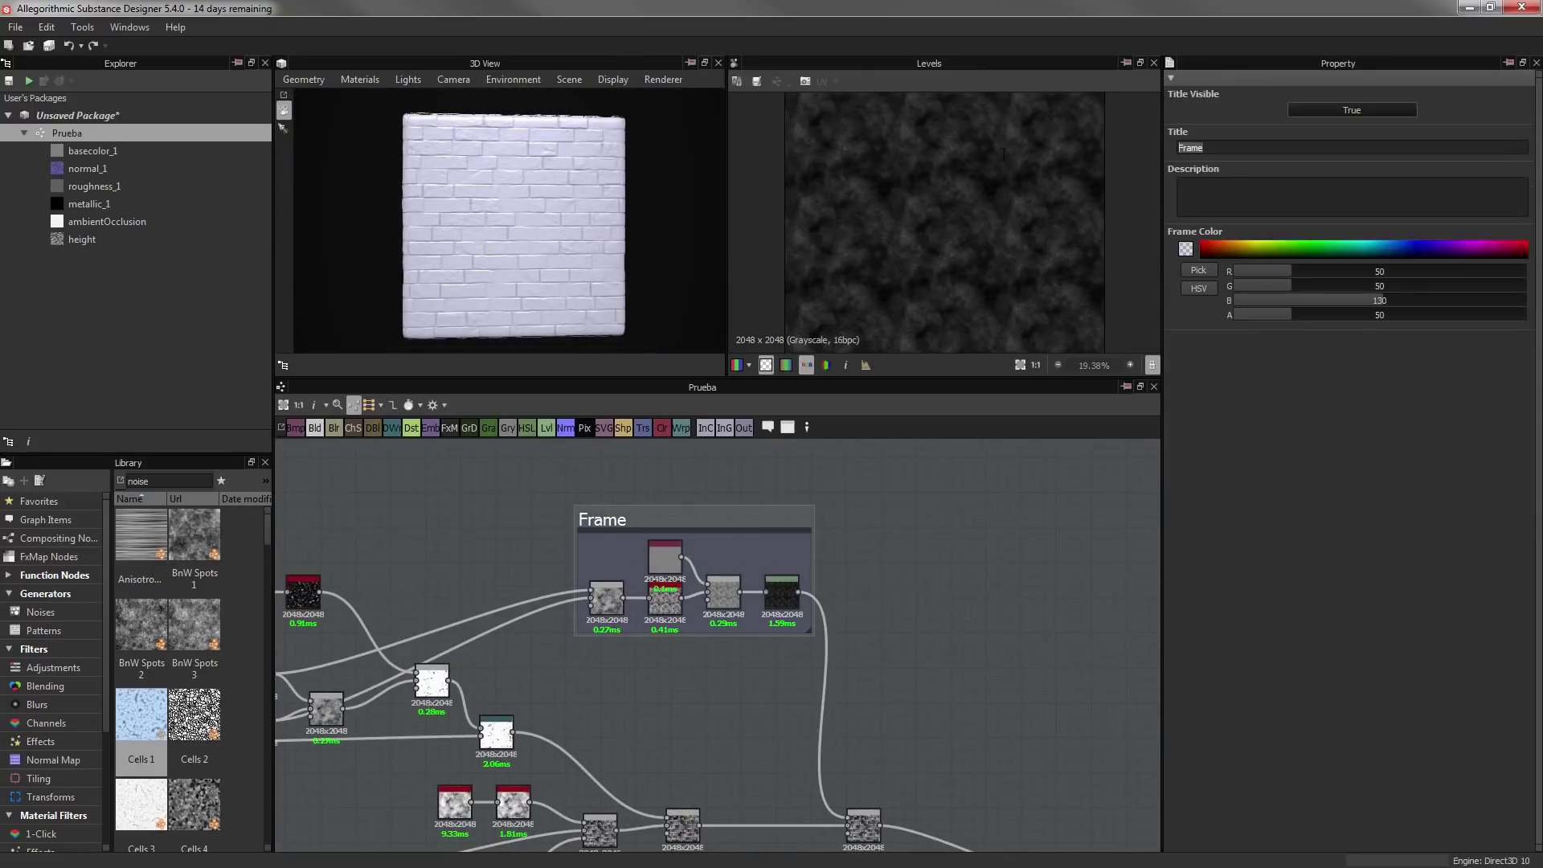
pyautogui.scroll(-3, 509, 687)
pyautogui.scroll(3, 510, 687)
pyautogui.click(697, 544)
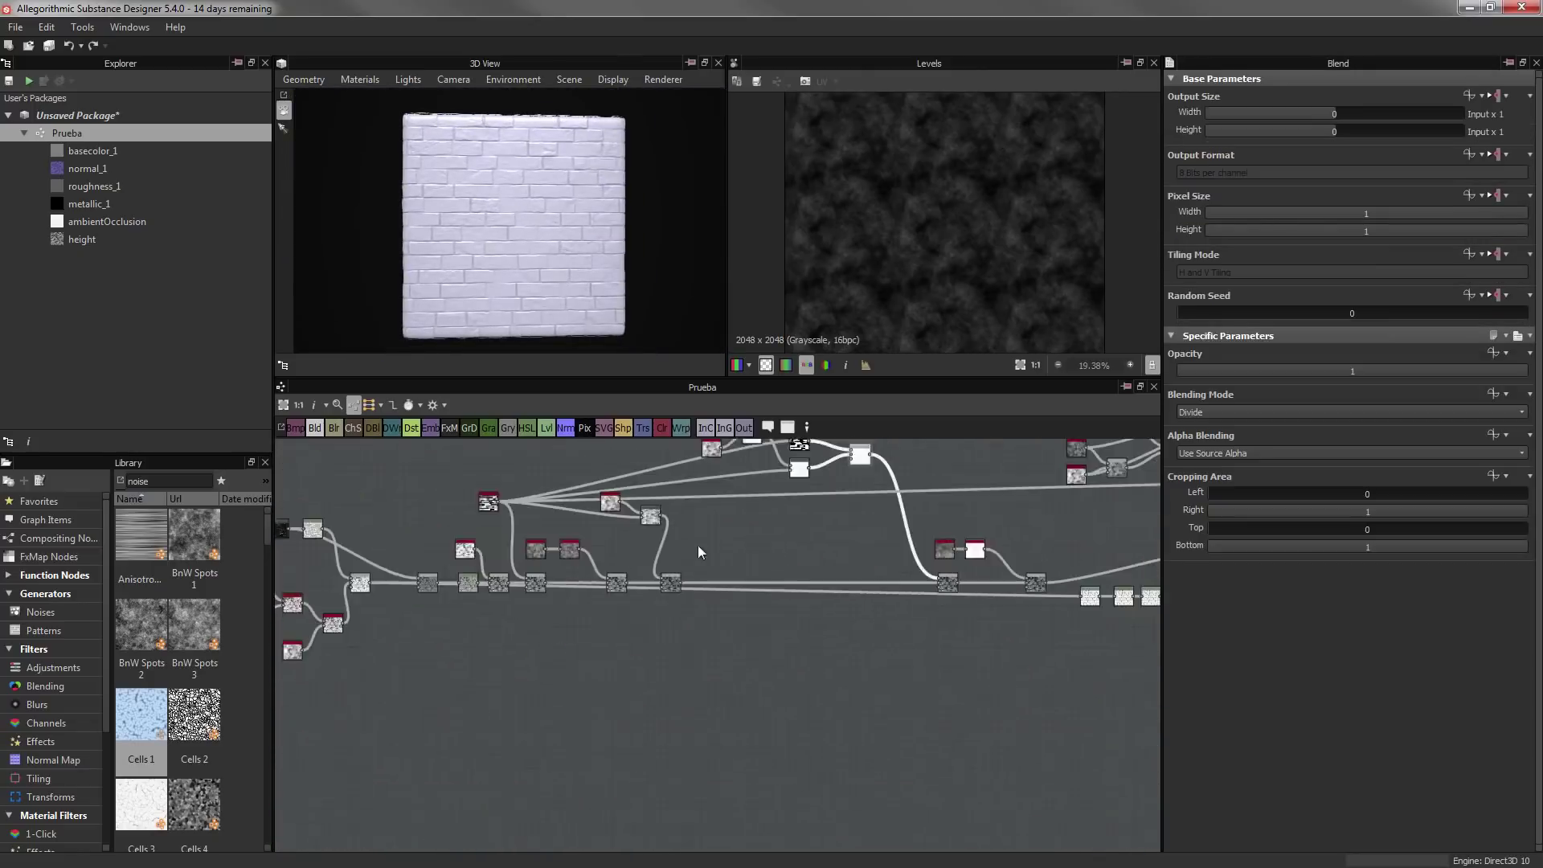
pyautogui.scroll(2, 822, 611)
pyautogui.hotkey('ctrl', 'f')
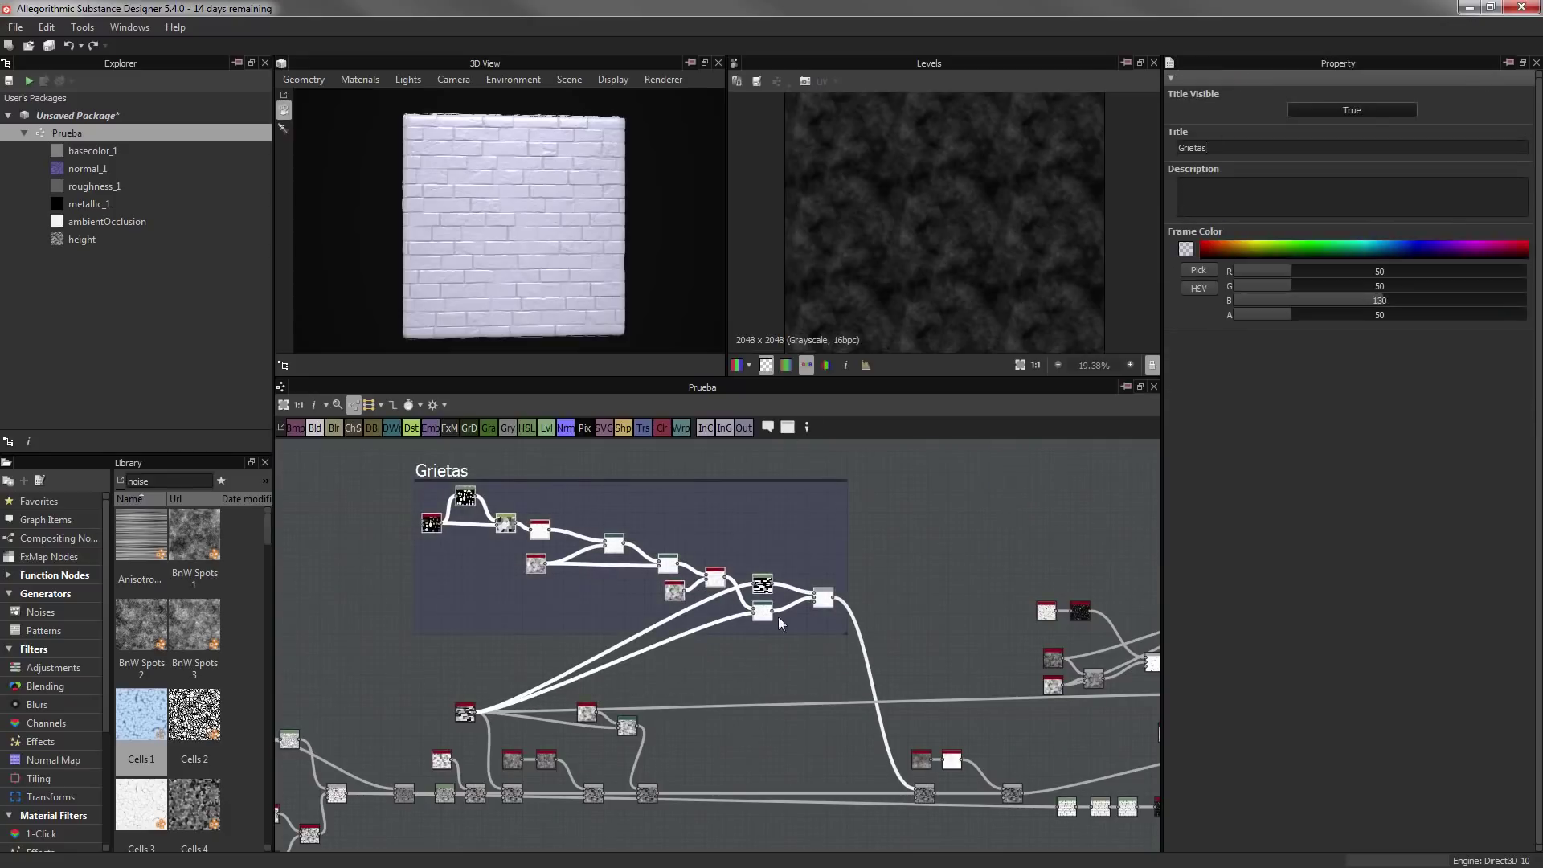
# Frame the brick_generator node and title the frame 'Variacion Mask'
pyautogui.scroll(-2, 778, 624)
pyautogui.scroll(2, 778, 624)
pyautogui.moveTo(610, 507); pyautogui.dragTo(478, 519)
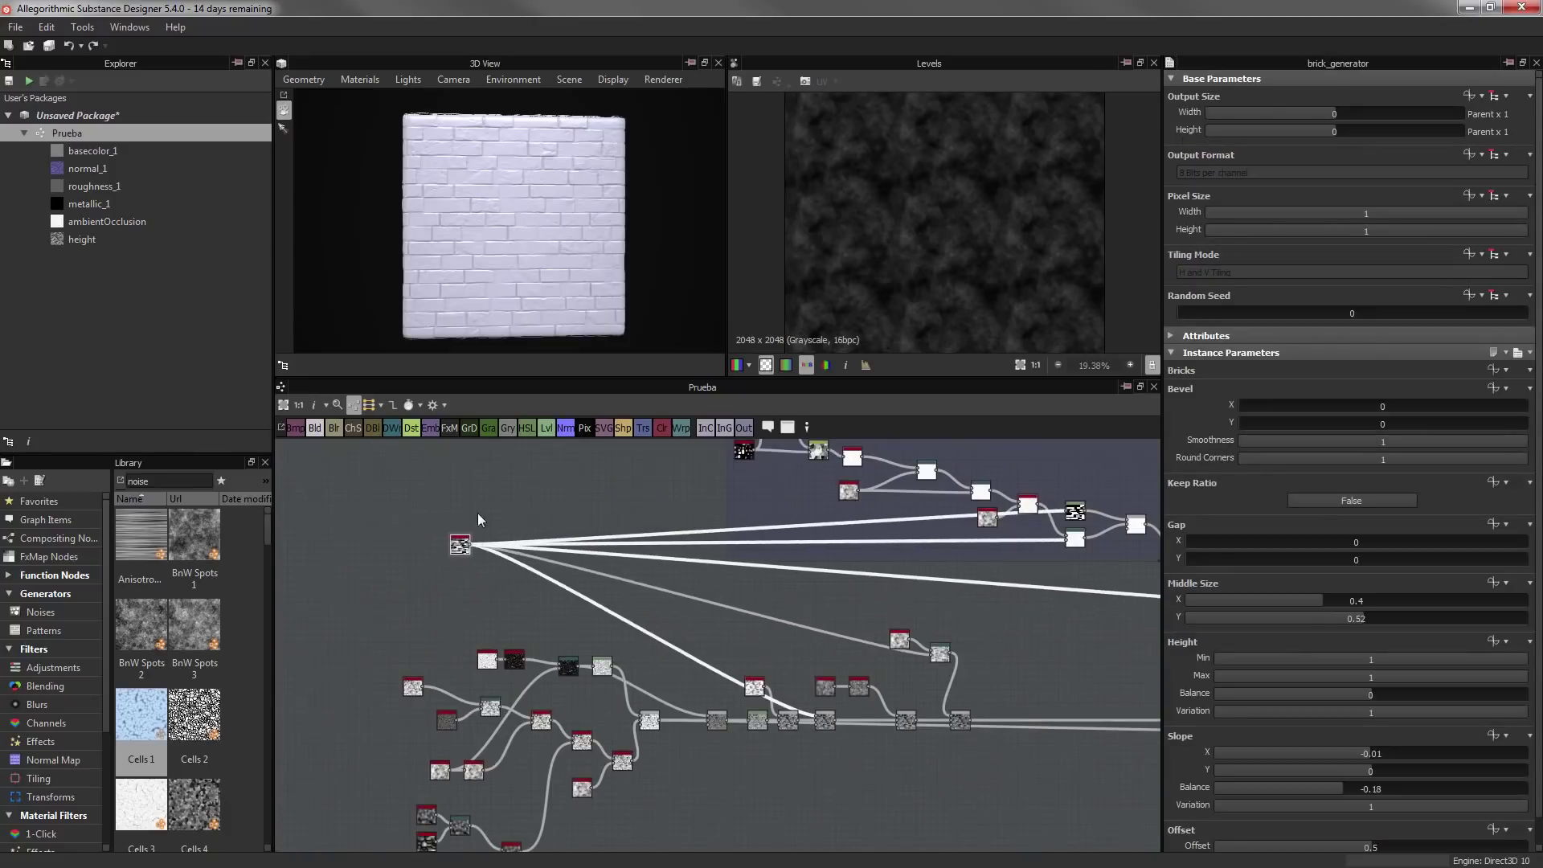
pyautogui.hotkey('ctrl', 'f')
pyautogui.scroll(2, 627, 587)
pyautogui.doubleClick(1198, 148)
pyautogui.write('Varia')
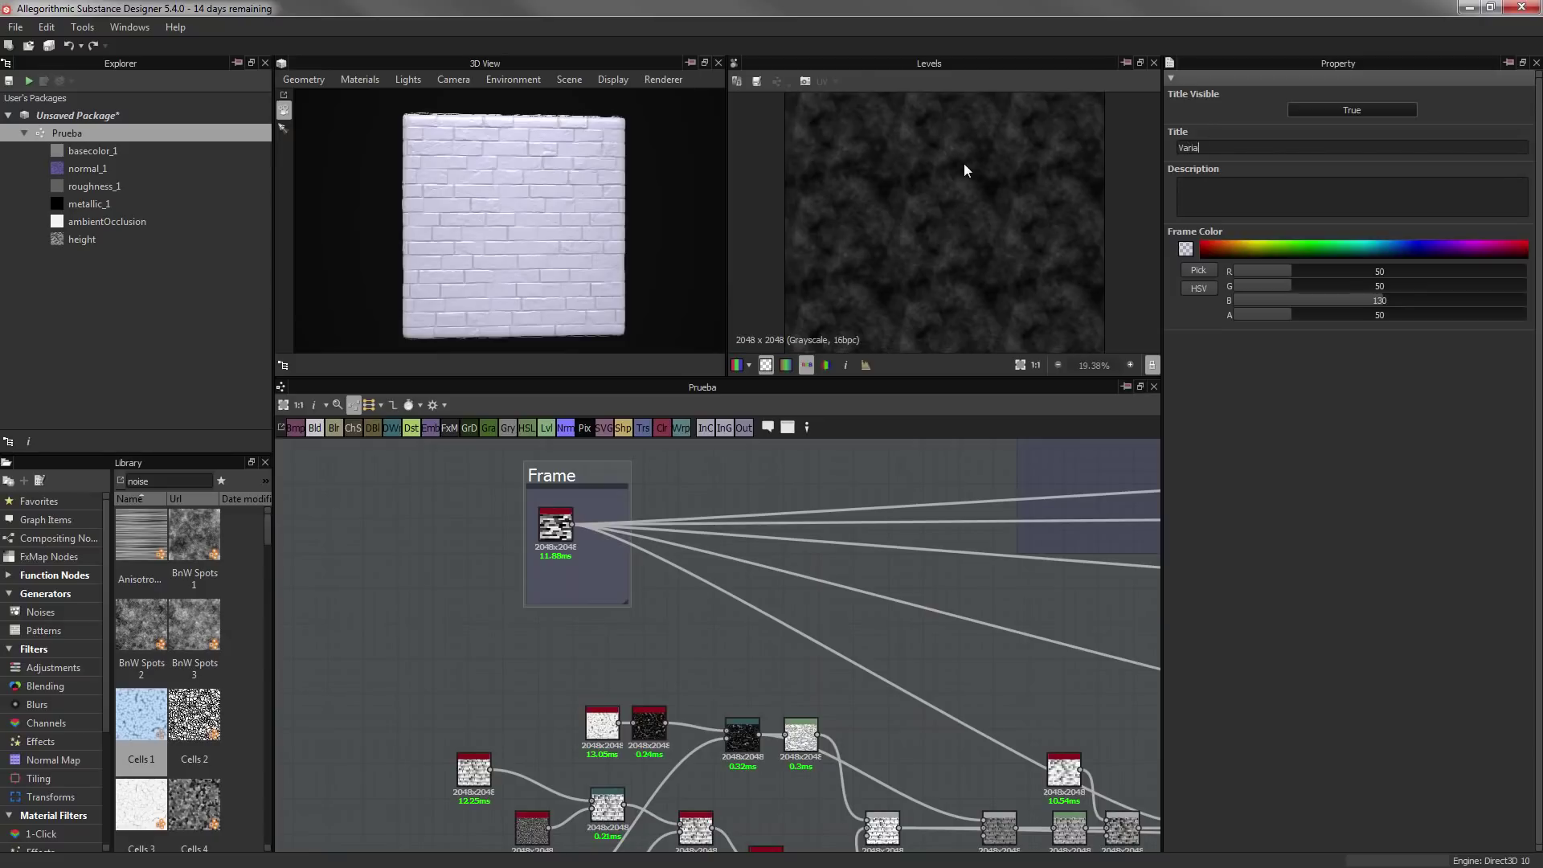
pyautogui.write('cion Mask')
pyautogui.press('Return')
# Move the blend node closer to its inputs
pyautogui.scroll(-3, 664, 543)
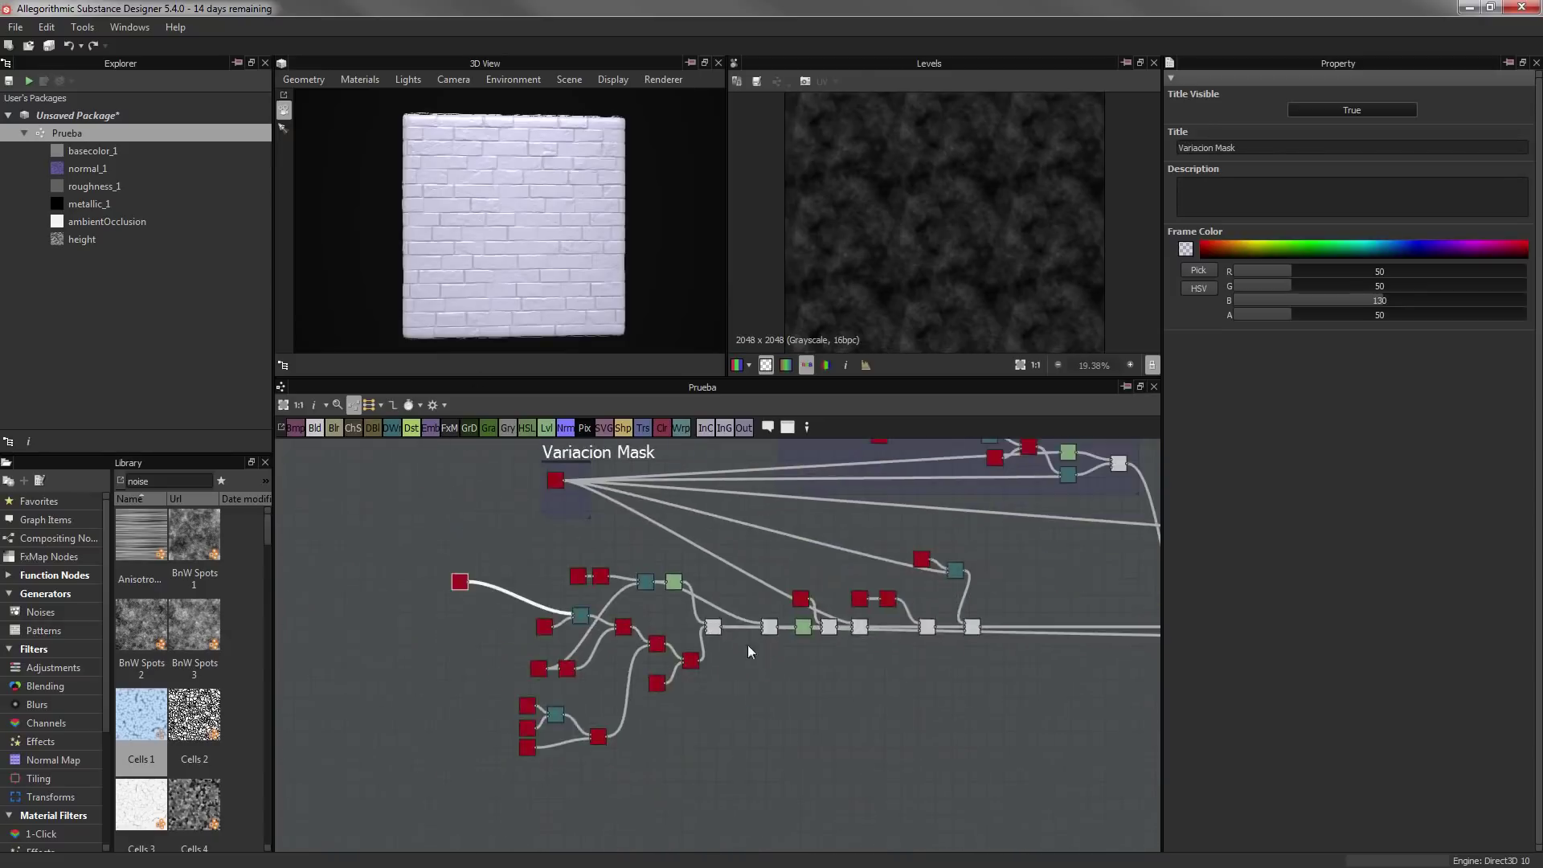
pyautogui.scroll(-2, 932, 628)
pyautogui.scroll(2, 851, 648)
pyautogui.scroll(3, 884, 659)
pyautogui.scroll(-3, 957, 681)
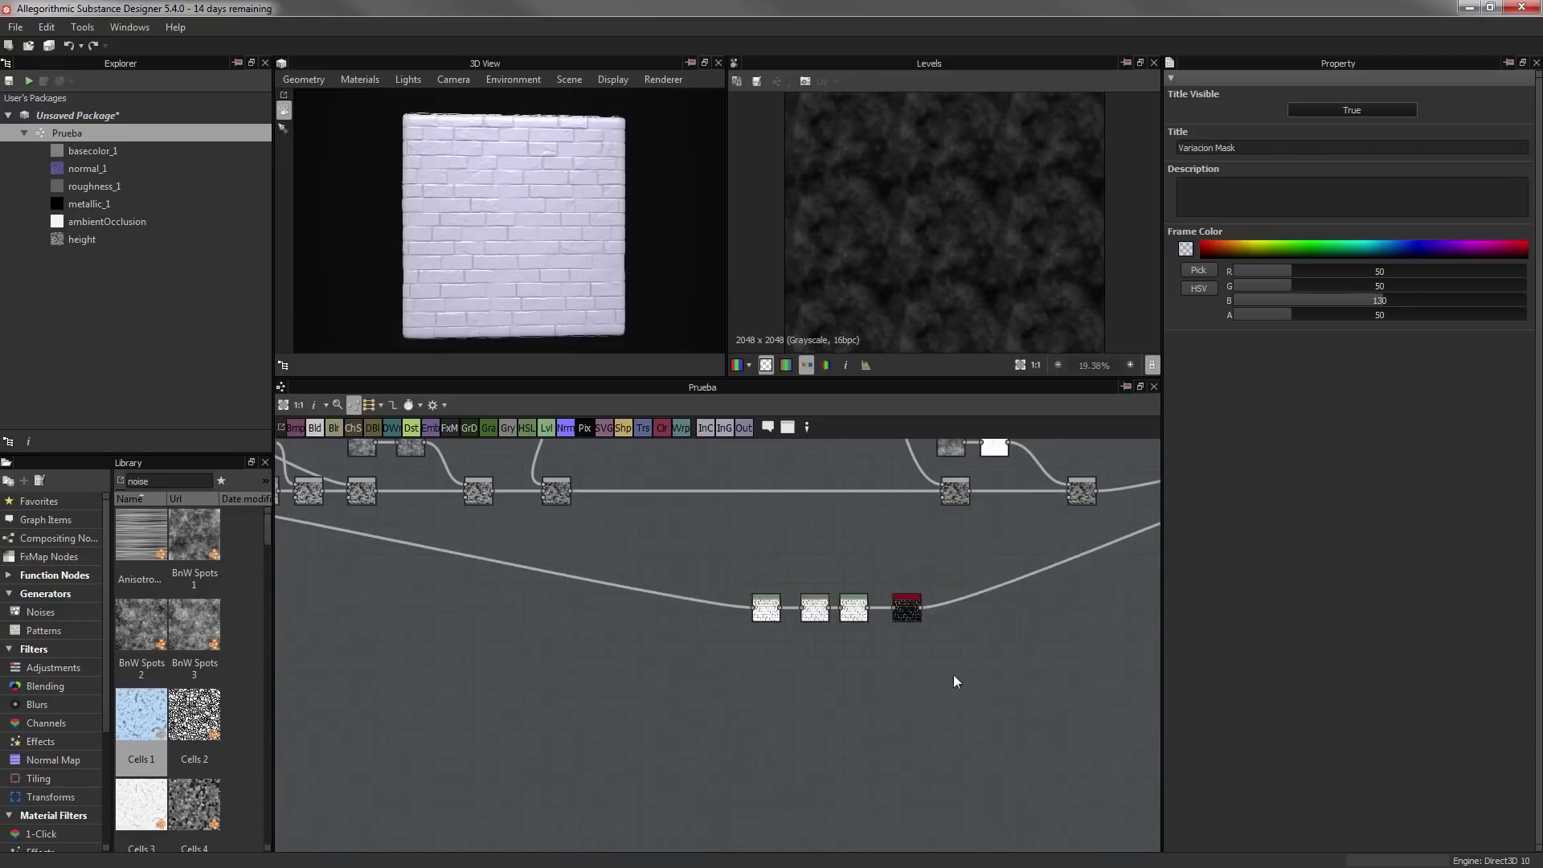
pyautogui.scroll(-1, 958, 668)
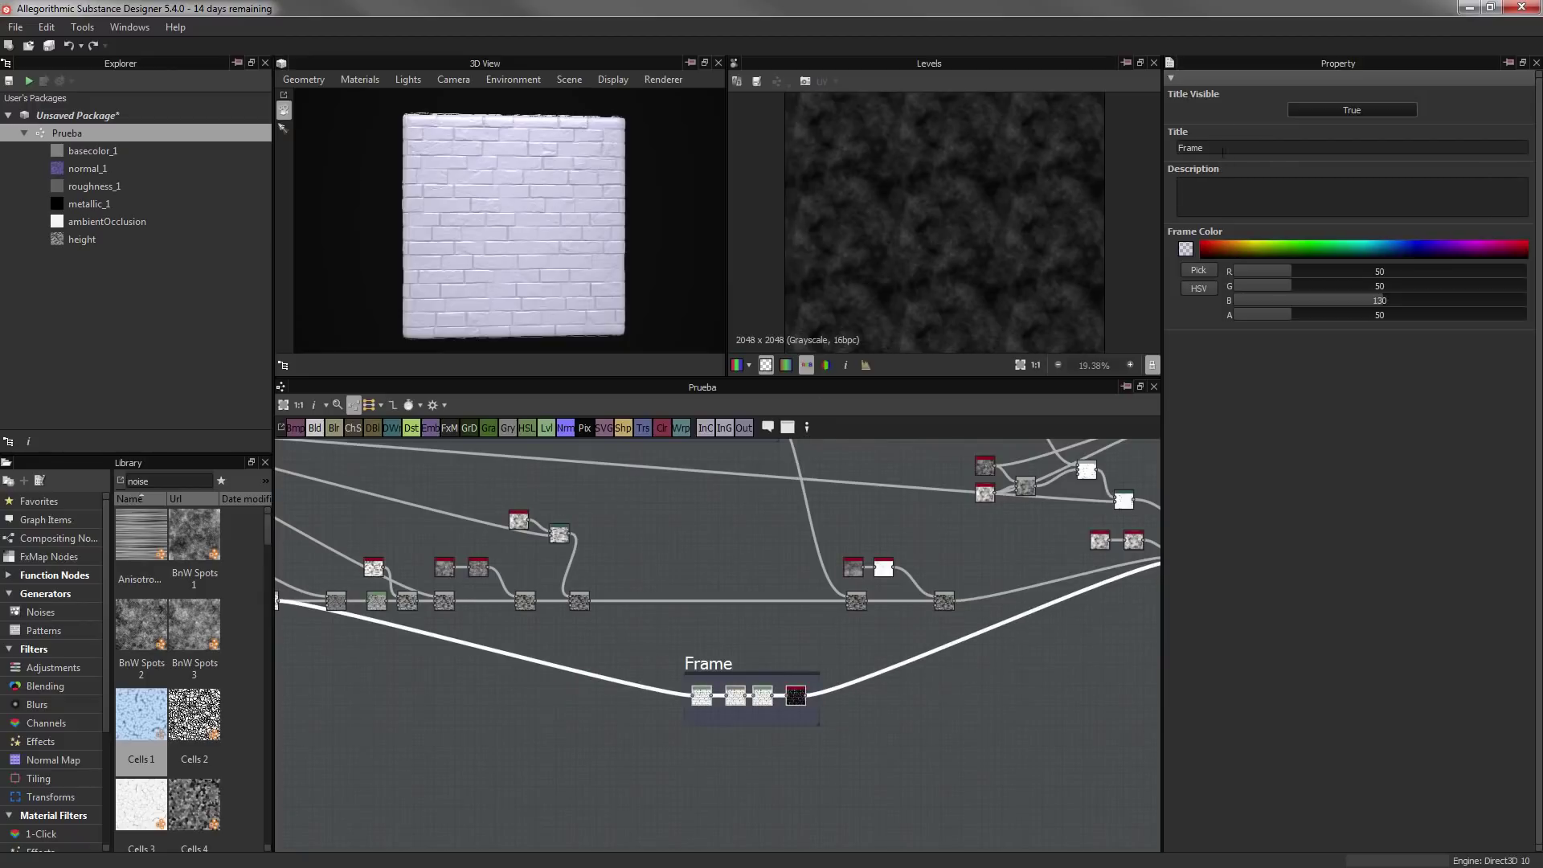
pyautogui.scroll(2, 724, 716)
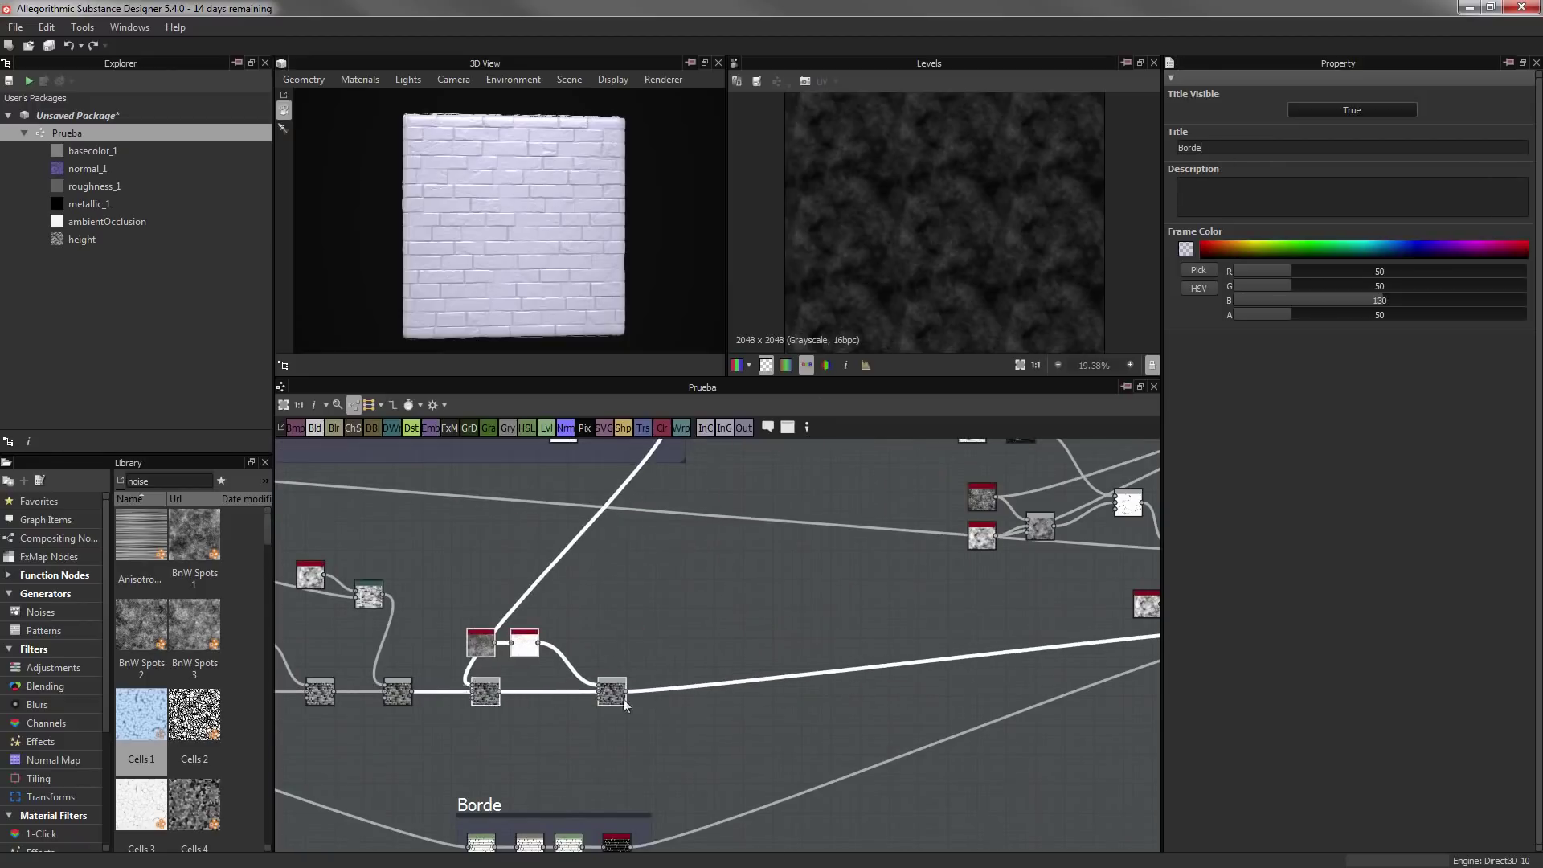
pyautogui.scroll(2, 624, 704)
pyautogui.moveTo(624, 704); pyautogui.dragTo(760, 735)
pyautogui.scroll(-3, 909, 650)
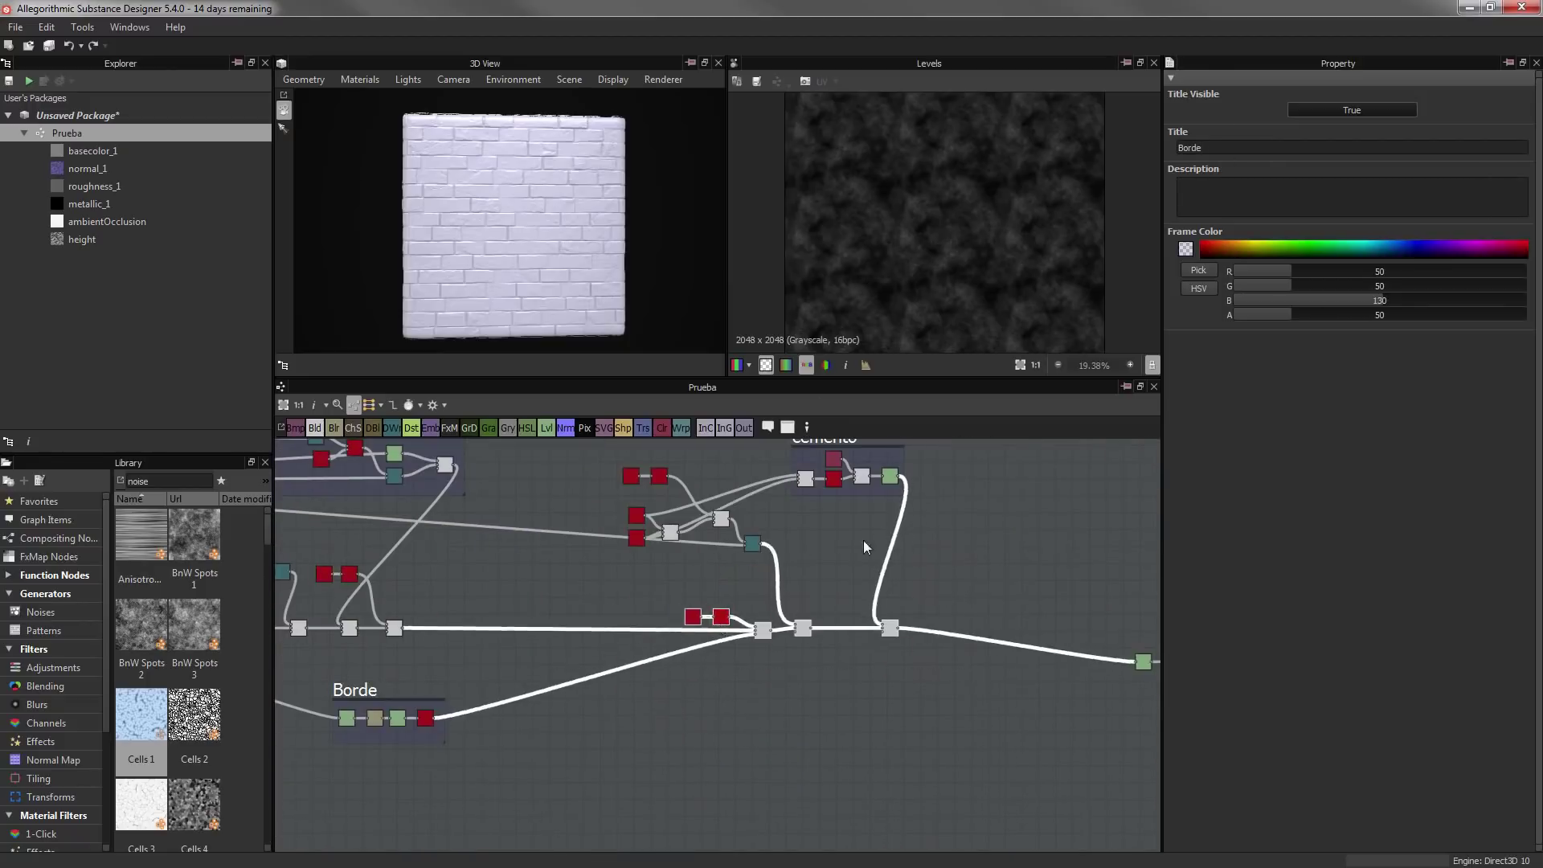
pyautogui.scroll(2, 863, 546)
pyautogui.scroll(3, 723, 578)
pyautogui.scroll(-3, 683, 594)
pyautogui.scroll(1, 671, 599)
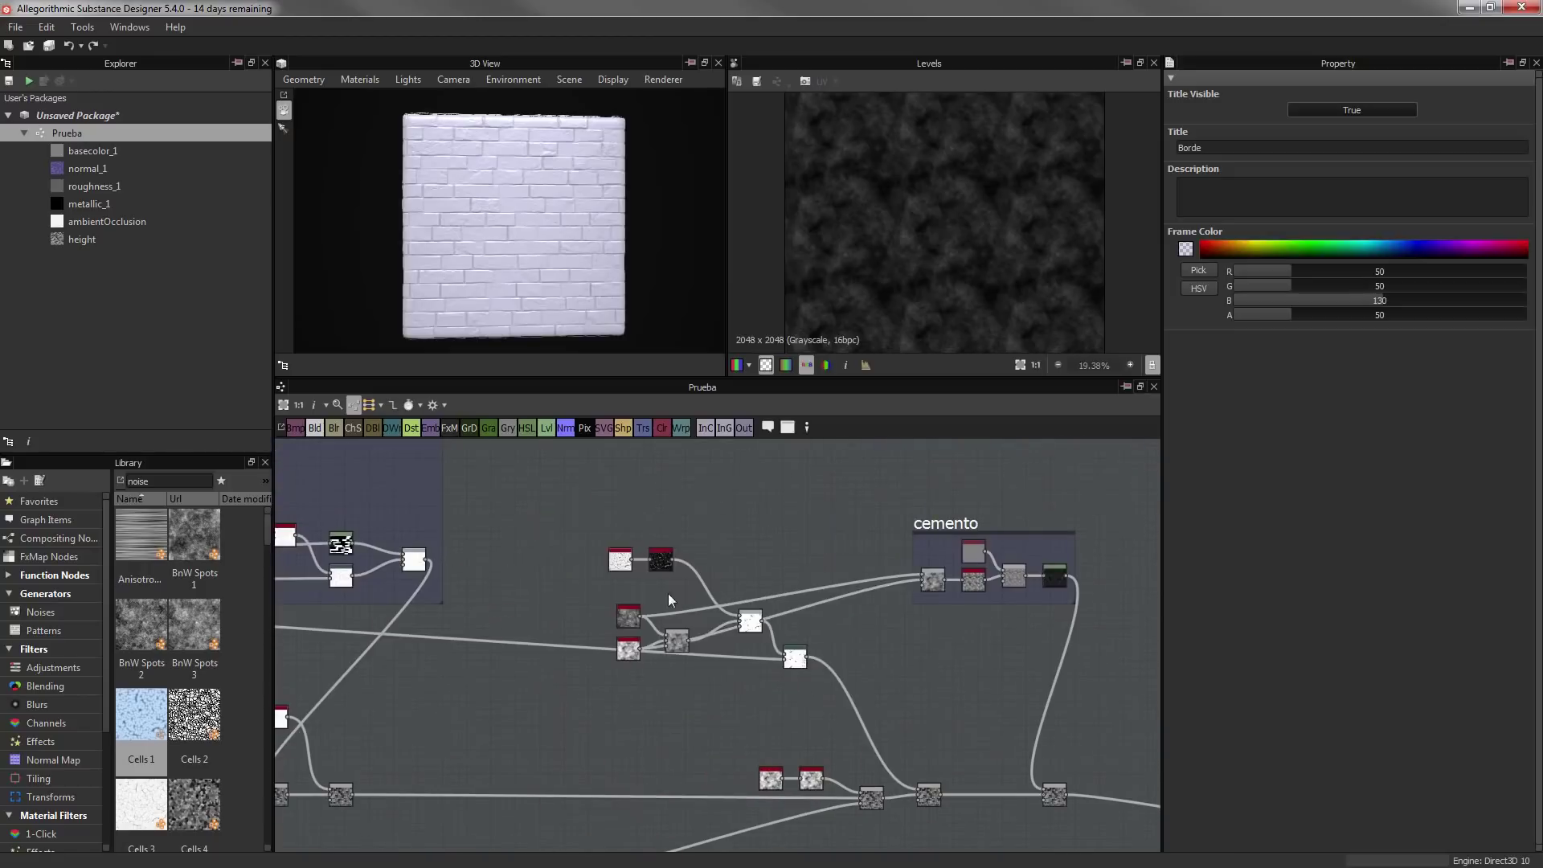
# Frame the chipping node group and title it 'Desconchones'
pyautogui.moveTo(594, 530); pyautogui.dragTo(811, 679)
pyautogui.hotkey('ctrl', 'f')
pyautogui.click(835, 510)
pyautogui.write('Desco')
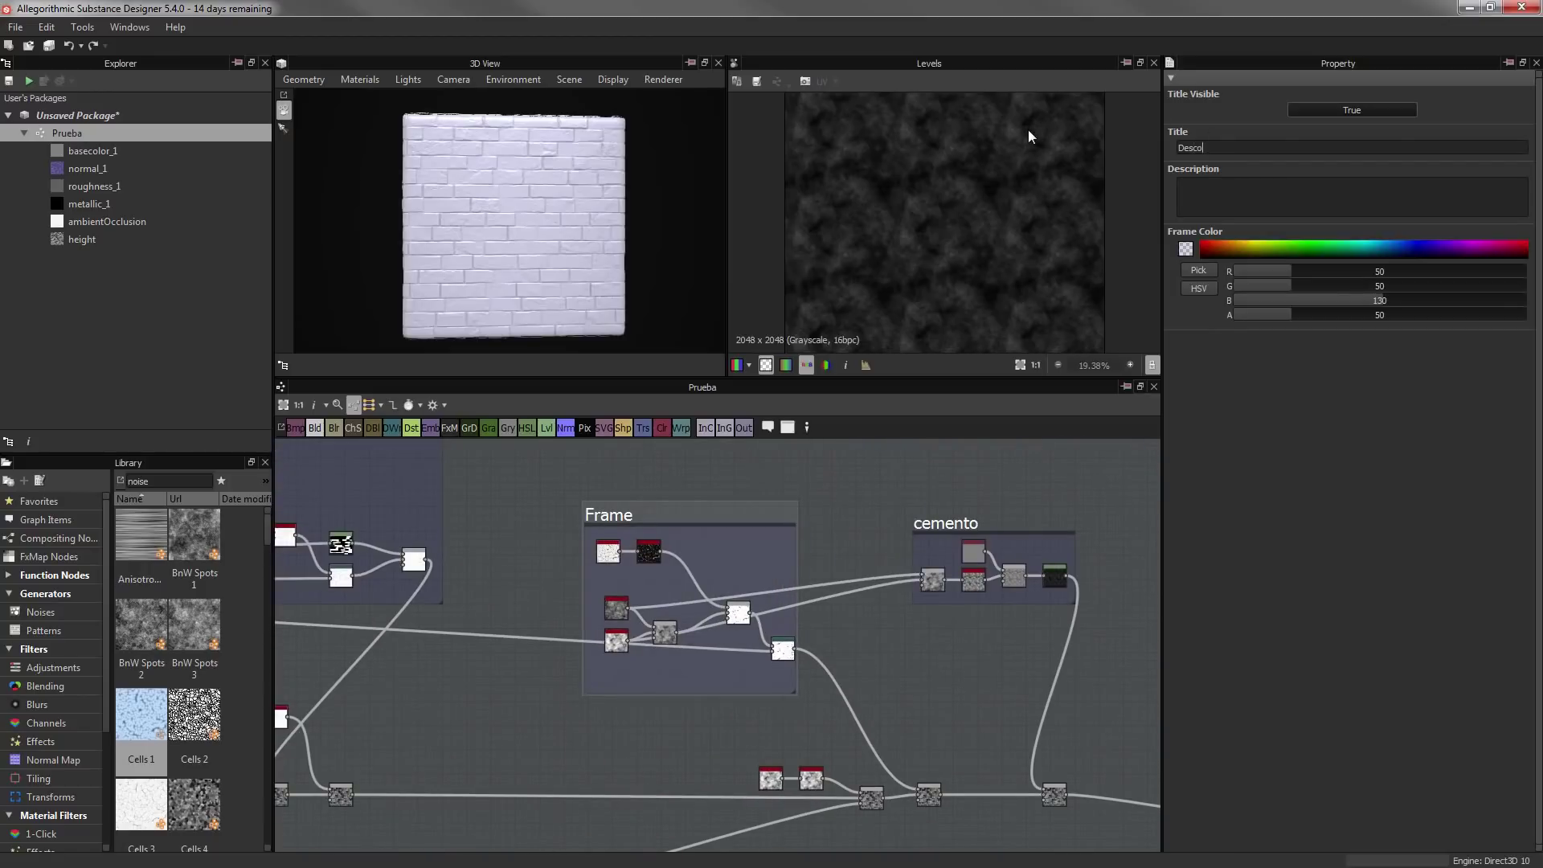
pyautogui.write('nchones')
pyautogui.press('Return')
pyautogui.scroll(-3, 723, 643)
pyautogui.scroll(3, 845, 581)
pyautogui.scroll(2, 769, 556)
pyautogui.scroll(2, 768, 556)
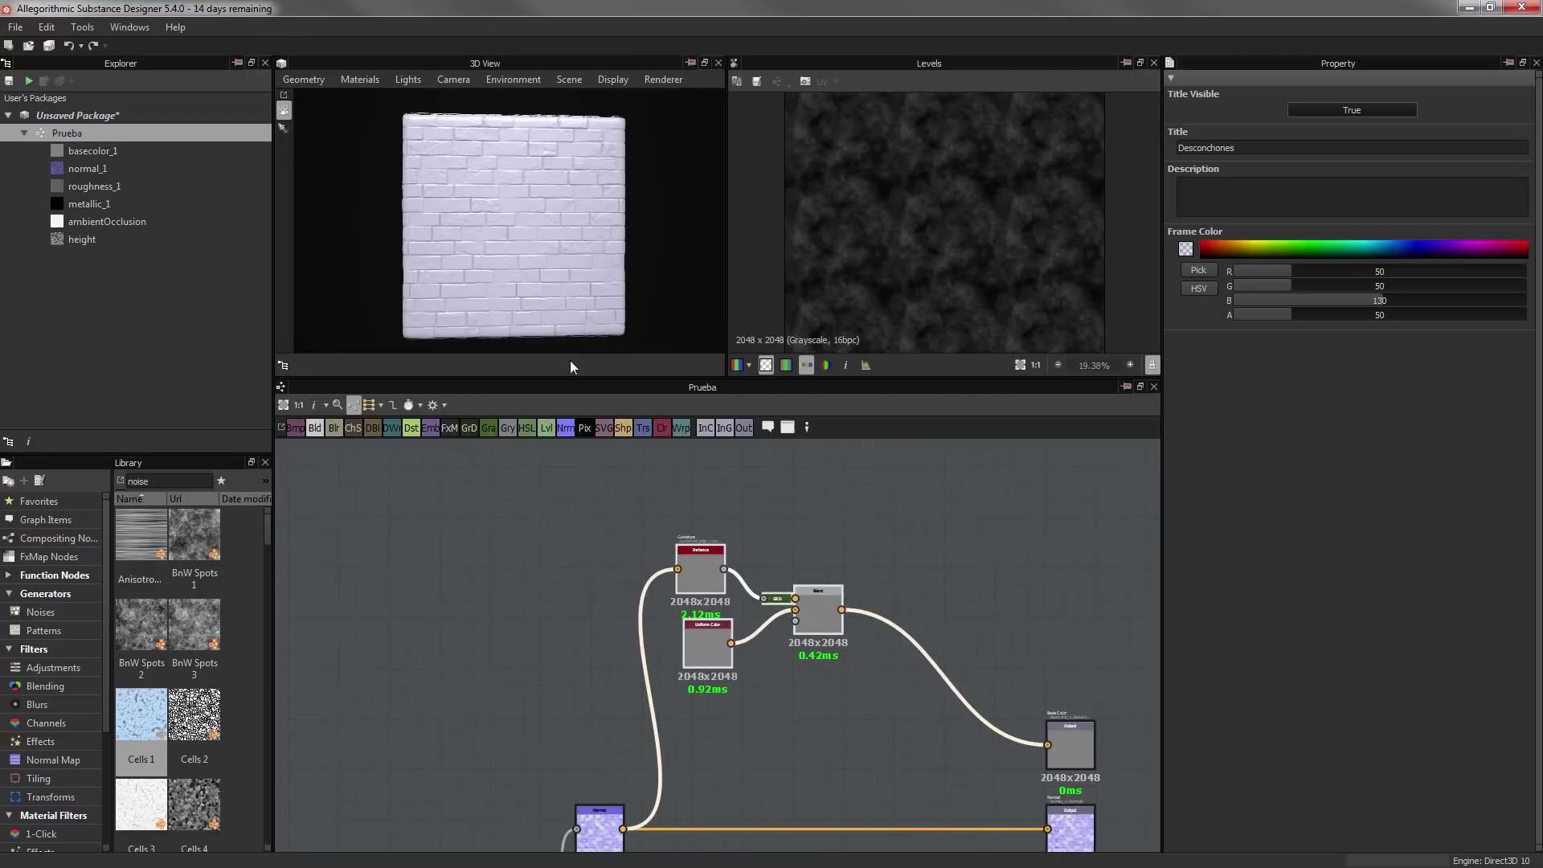
pyautogui.scroll(3, 550, 229)
# Import the stone photo as a bitmap node and reposition the Gradient Map
pyautogui.moveTo(804, 466); pyautogui.dragTo(680, 611, button='middle')
pyautogui.moveTo(0, 617); pyautogui.dragTo(548, 616)
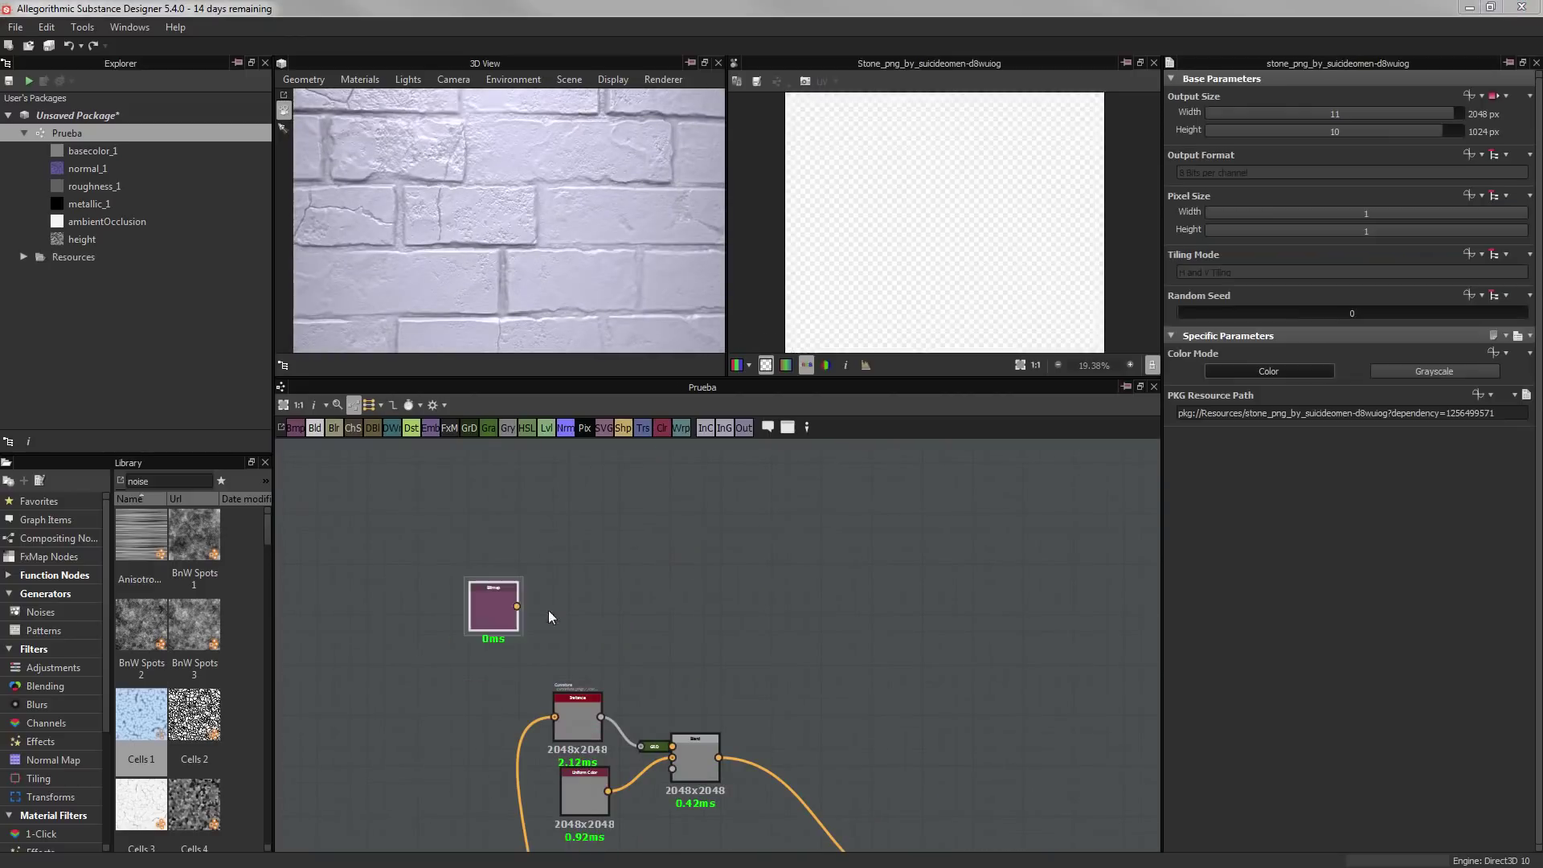
pyautogui.moveTo(657, 704); pyautogui.dragTo(772, 548, button='middle')
pyautogui.click(426, 760)
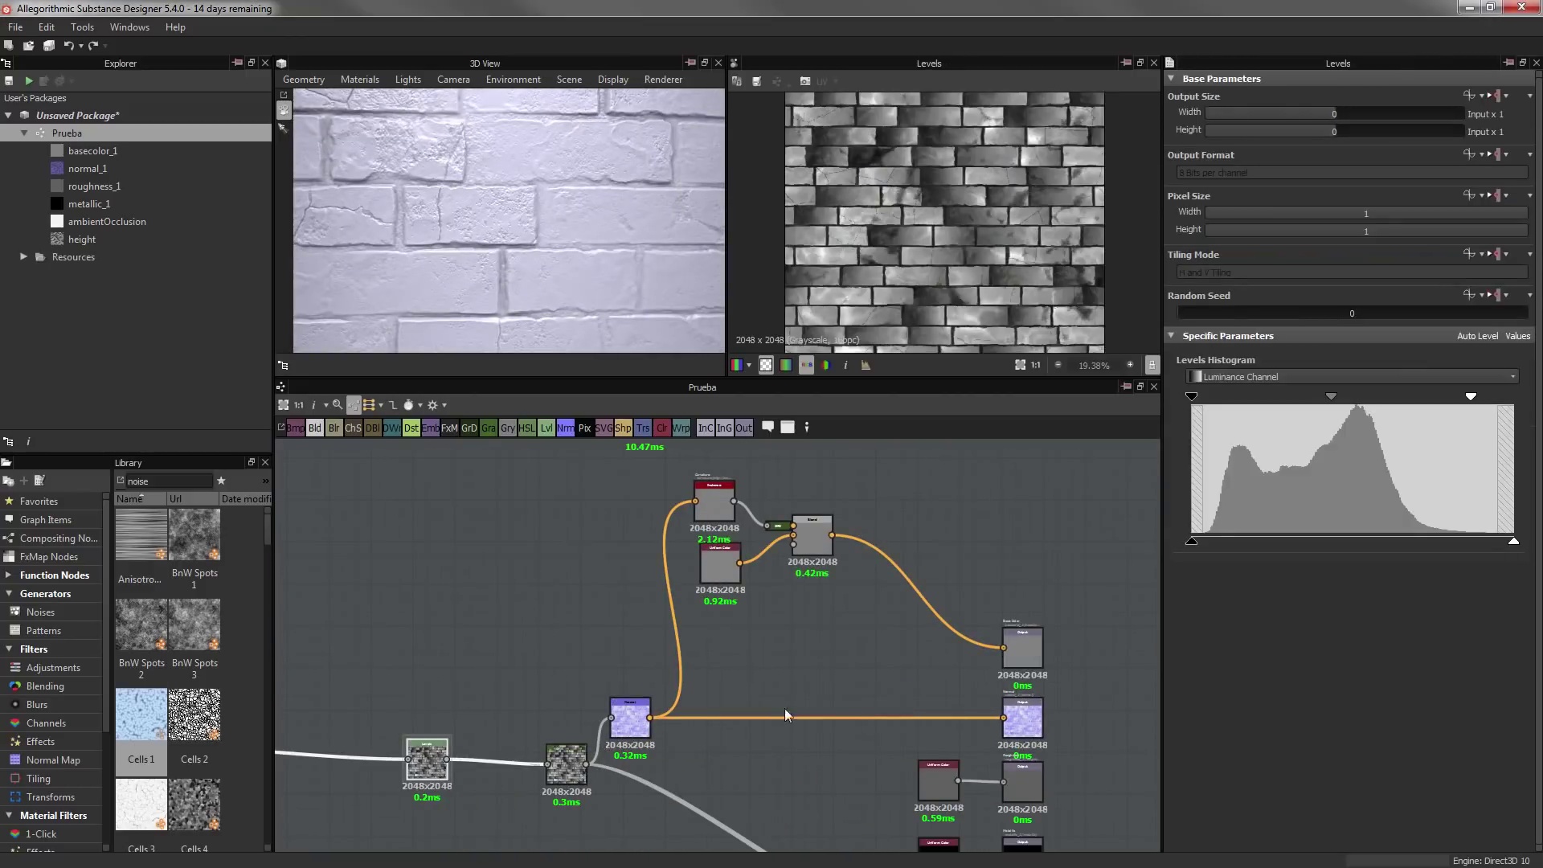
pyautogui.moveTo(566, 775)
pyautogui.mouseDown()
pyautogui.moveTo(504, 769)
pyautogui.moveTo(592, 635)
pyautogui.mouseUp()
pyautogui.scroll(3, 607, 614)
pyautogui.moveTo(607, 615); pyautogui.dragTo(767, 569, button='middle')
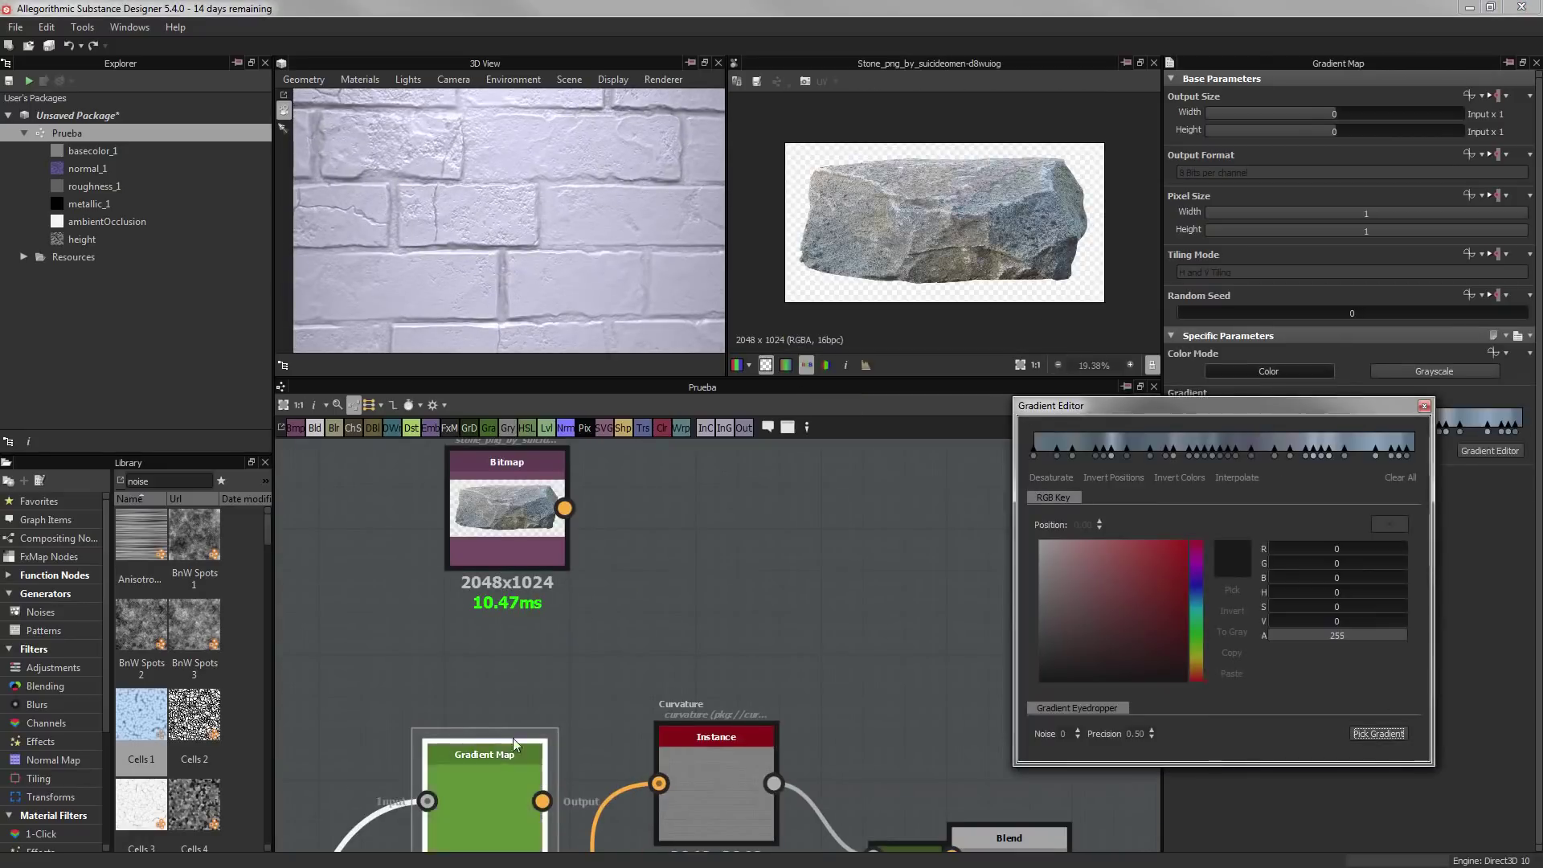
# Add a Blur node after the stone bitmap with lowered intensity
pyautogui.moveTo(514, 743); pyautogui.dragTo(719, 535)
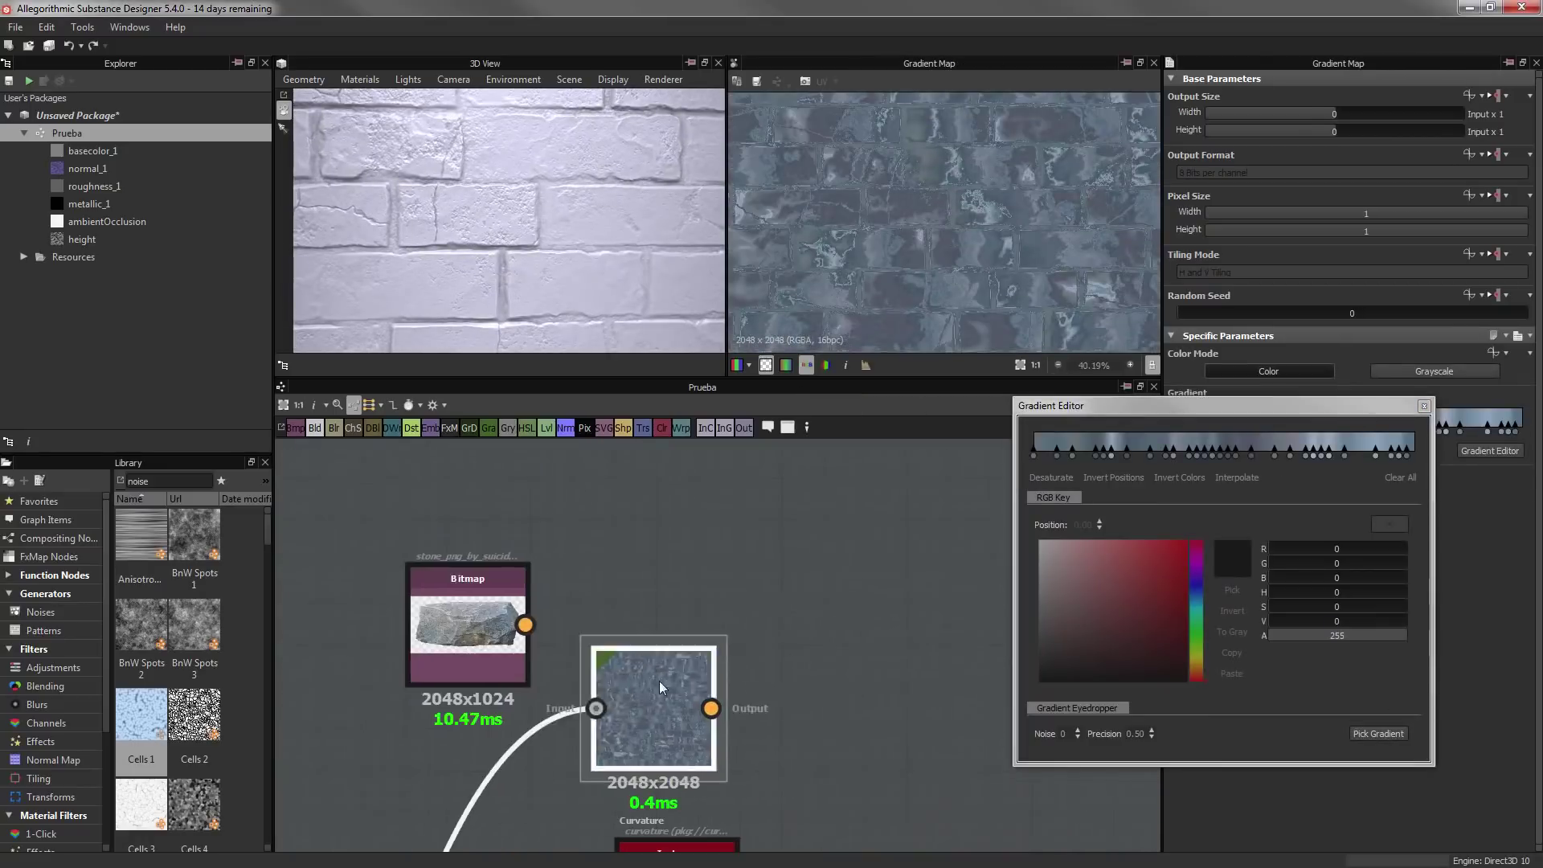
pyautogui.click(333, 427)
pyautogui.click(585, 551)
pyautogui.click(1229, 370)
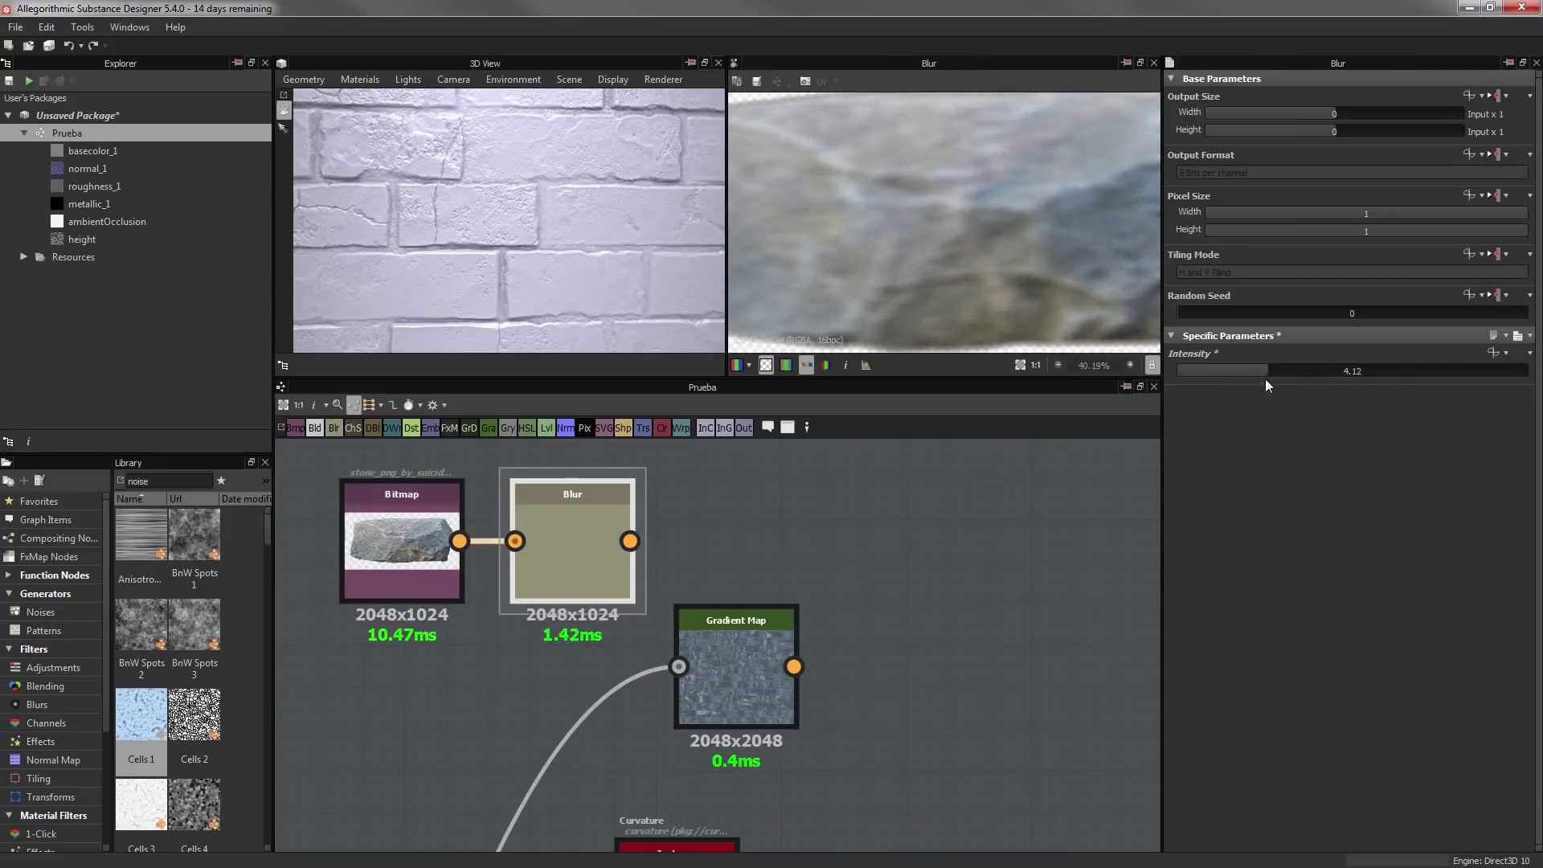
# Sample the Gradient Map's colours from the blurred stone and clear the middle keys
pyautogui.click(1492, 450)
pyautogui.moveTo(551, 544); pyautogui.dragTo(603, 545)
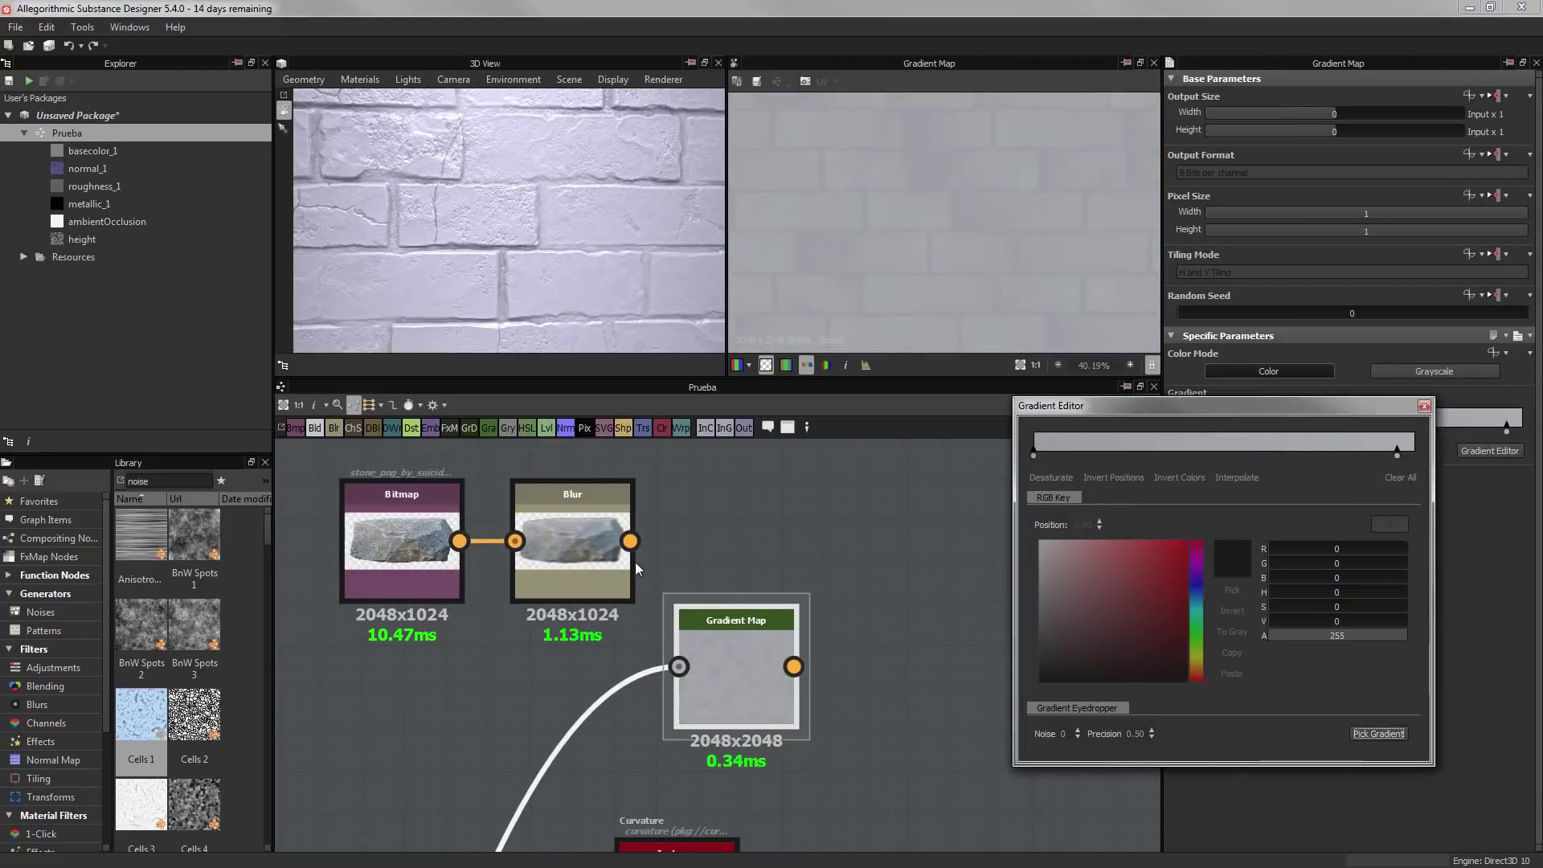
pyautogui.scroll(4, 603, 545)
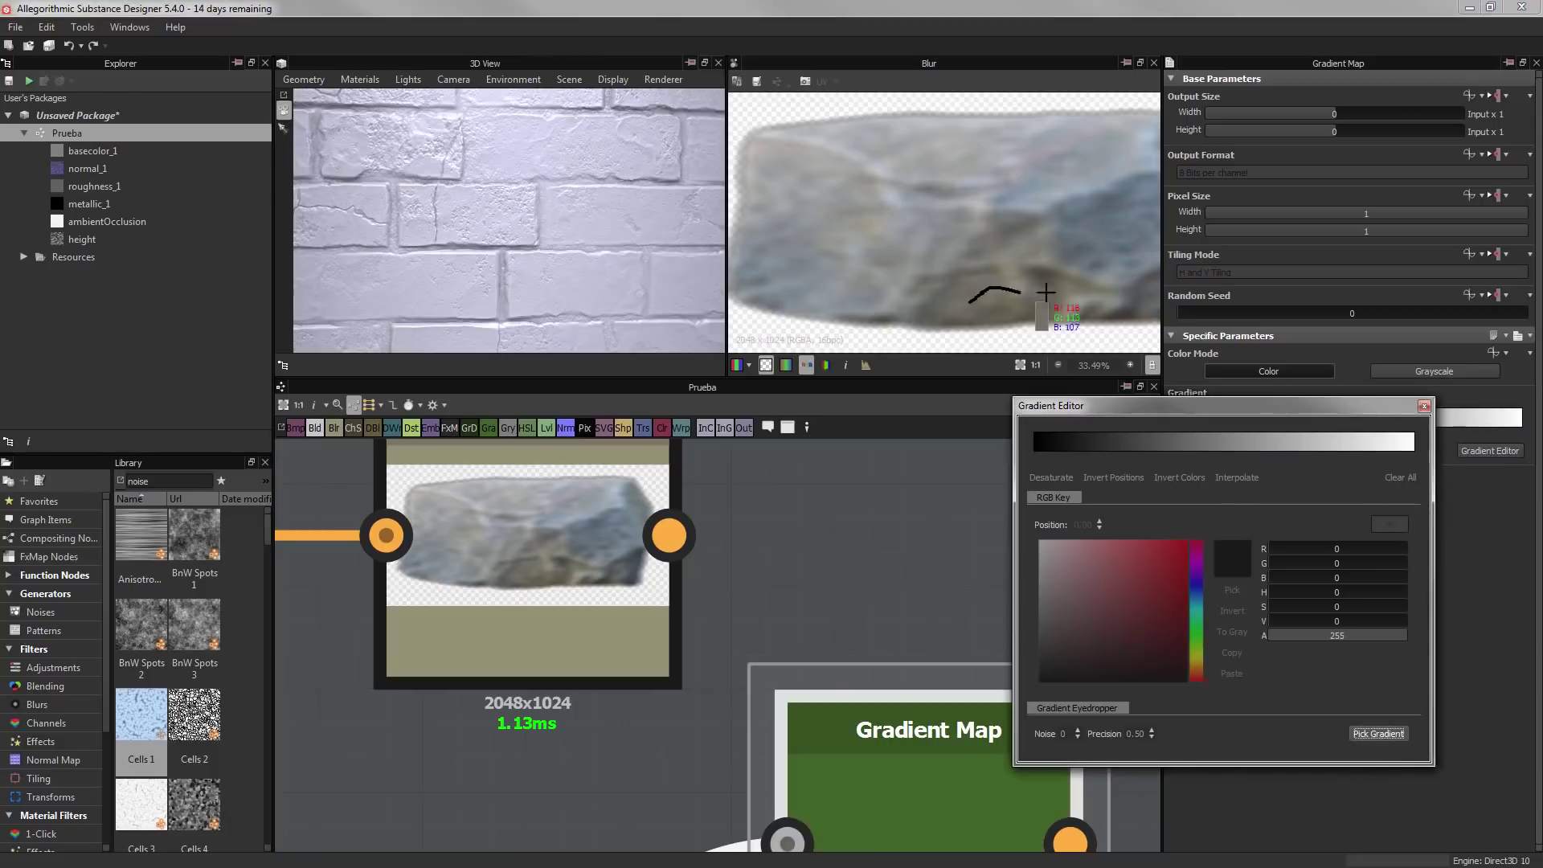
pyautogui.moveTo(973, 303); pyautogui.dragTo(1033, 283)
pyautogui.scroll(-3, 792, 568)
pyautogui.doubleClick(796, 610)
pyautogui.click(1399, 478)
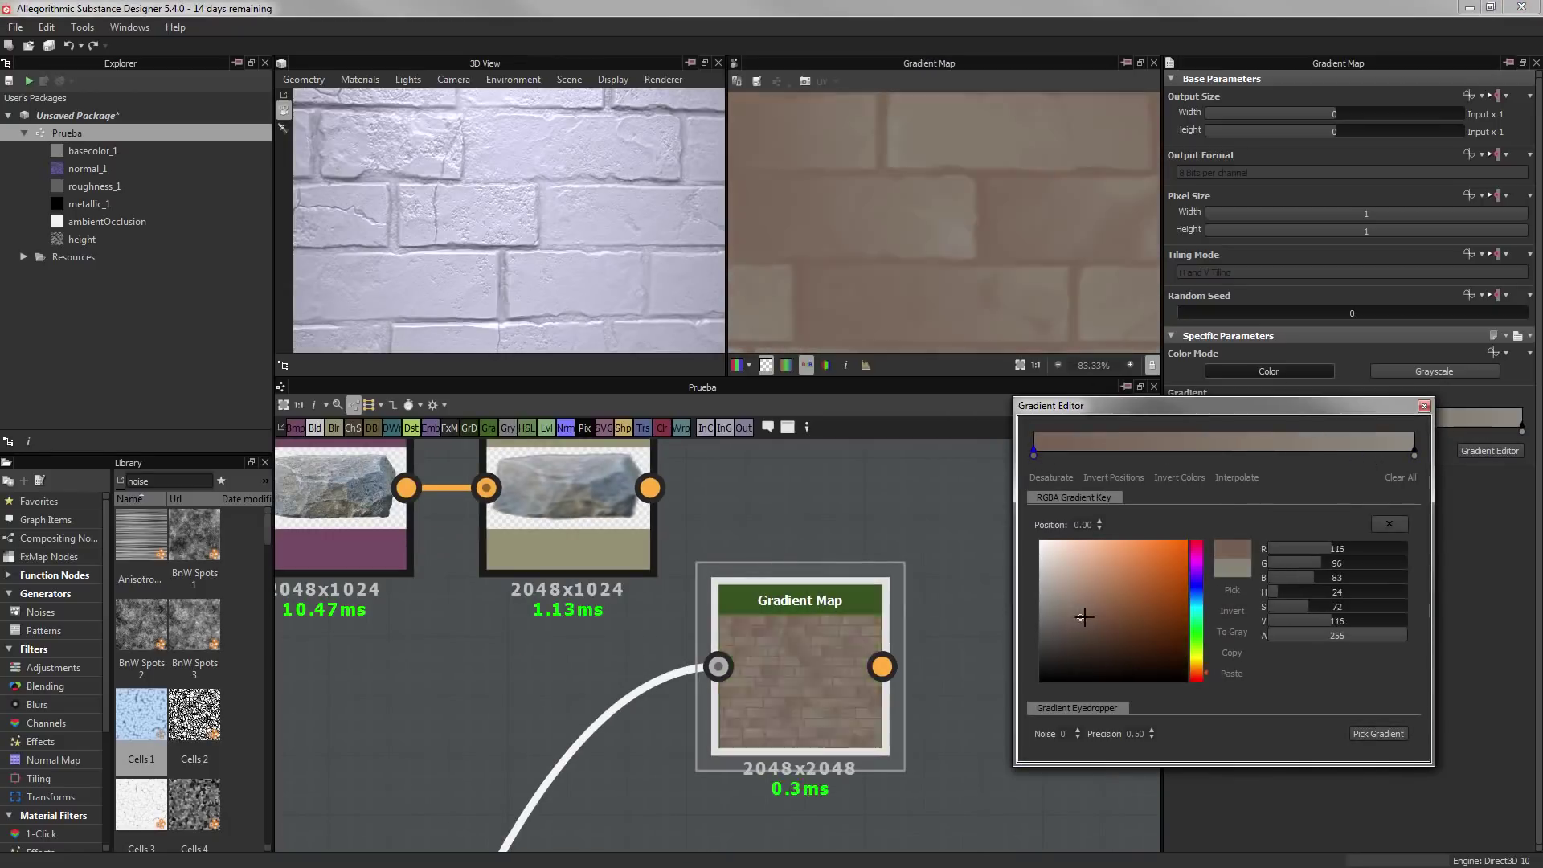
# Bring the Uniform Color node into view and select it
pyautogui.scroll(-2, 699, 610)
pyautogui.moveTo(947, 570); pyautogui.dragTo(680, 749, button='middle')
pyautogui.click(679, 749)
# Delete the Uniform Color node and move the Gradient Map into its place
pyautogui.press('Delete')
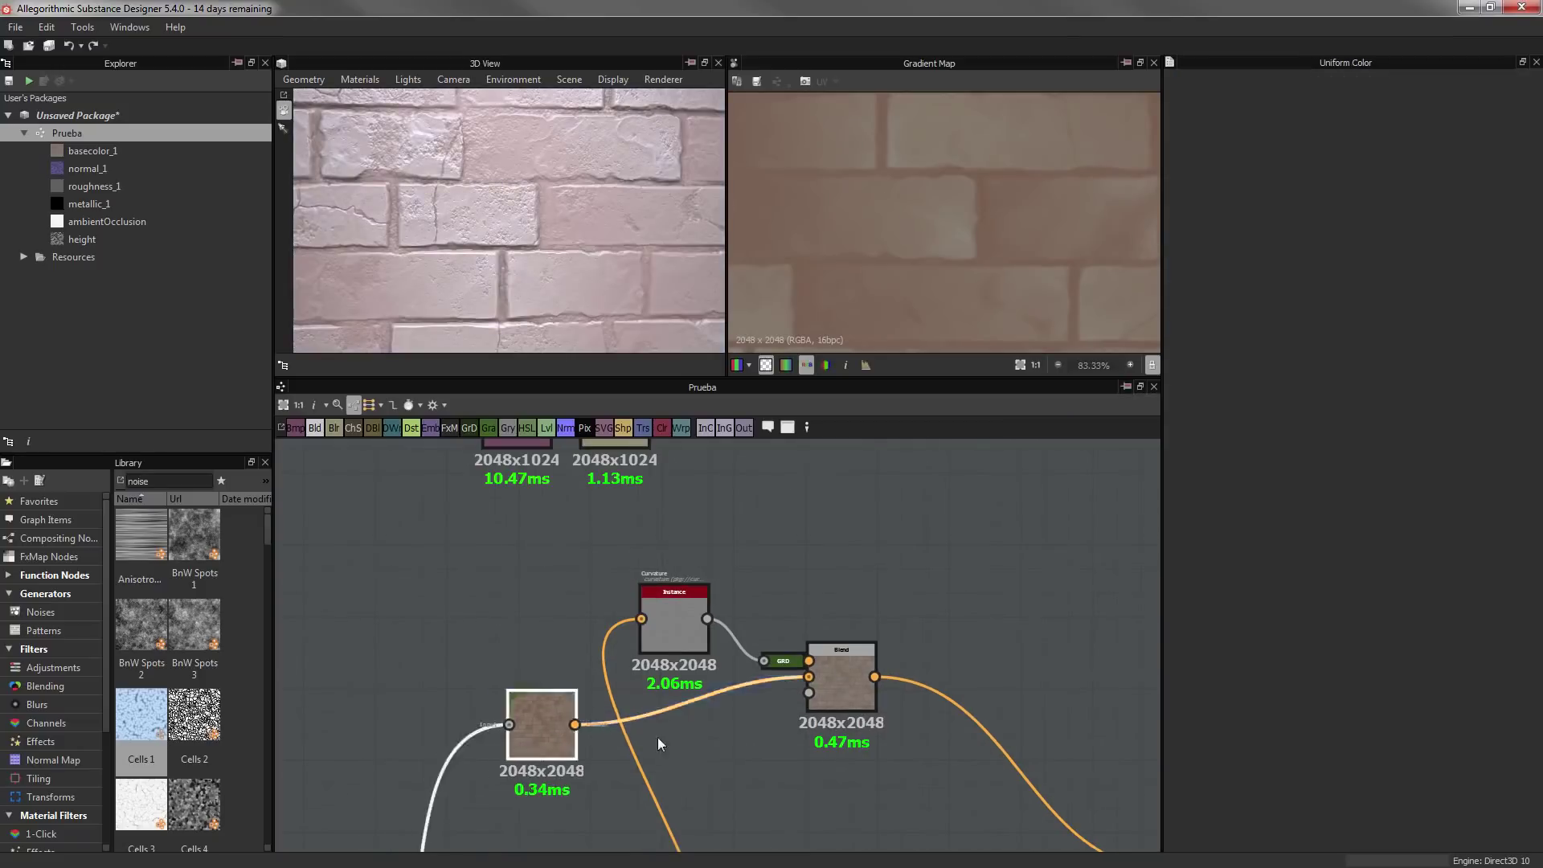
pyautogui.moveTo(492, 756); pyautogui.dragTo(663, 754)
pyautogui.scroll(3, 774, 735)
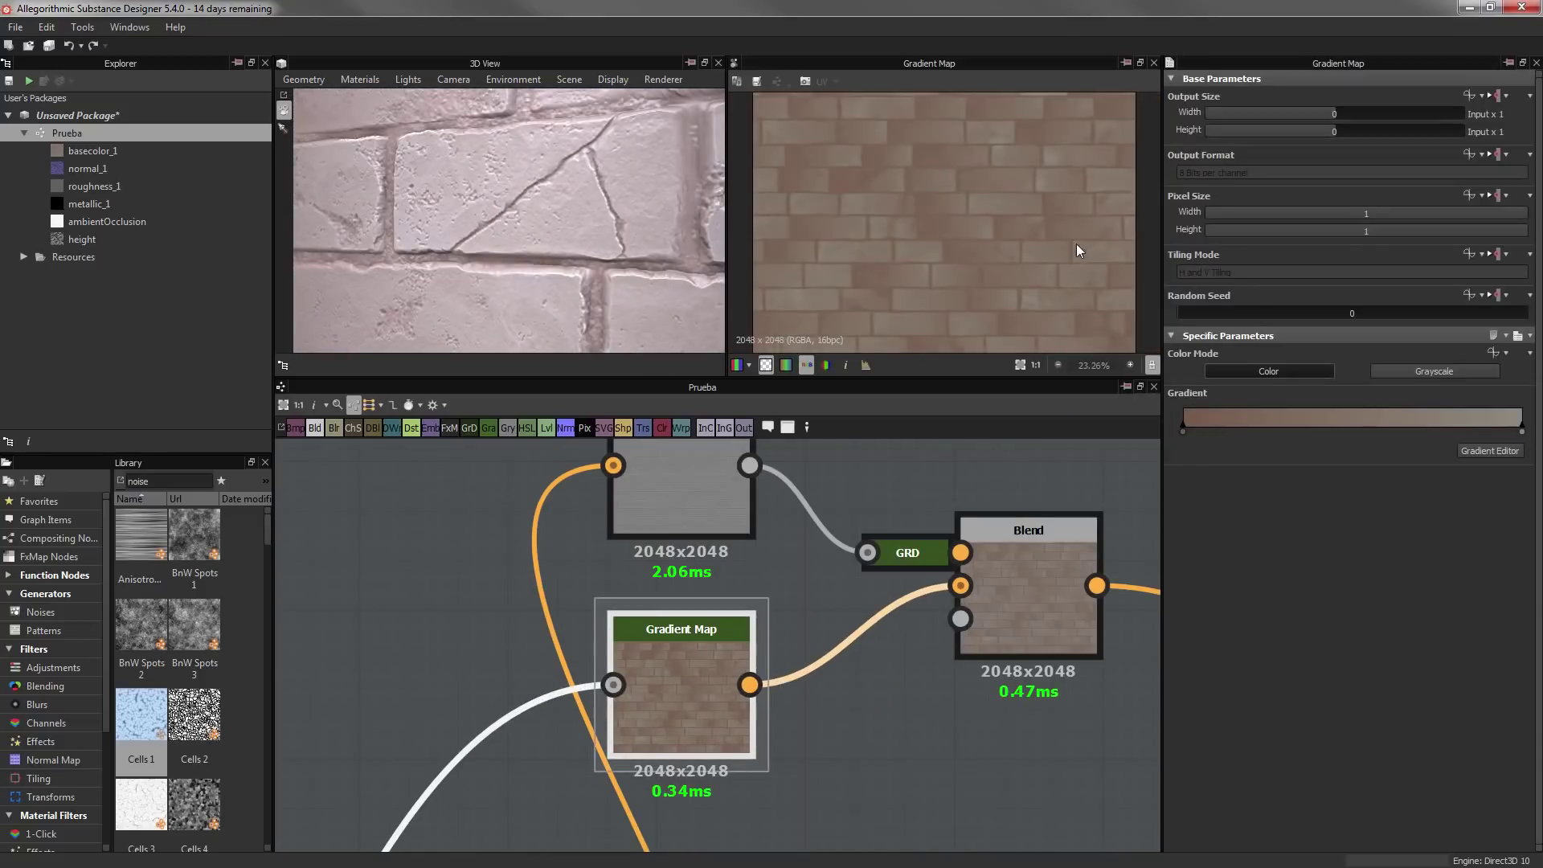
# Add brown gradient keys at 0.46 and 0.19, darken the 0.19 key, and slide the middle key right
pyautogui.click(1489, 450)
pyautogui.click(1207, 442)
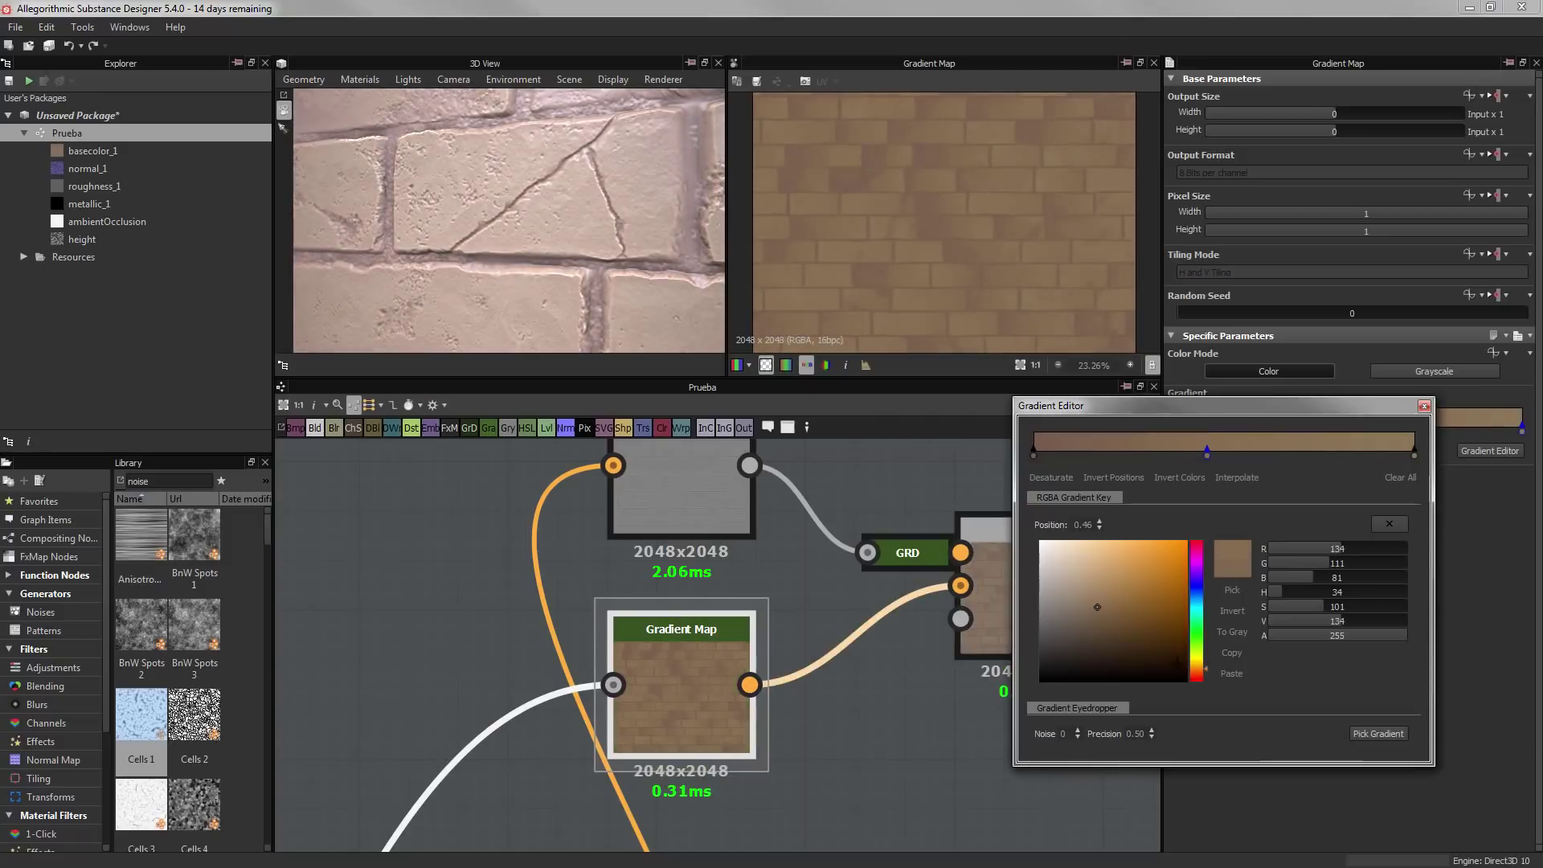
pyautogui.click(1108, 442)
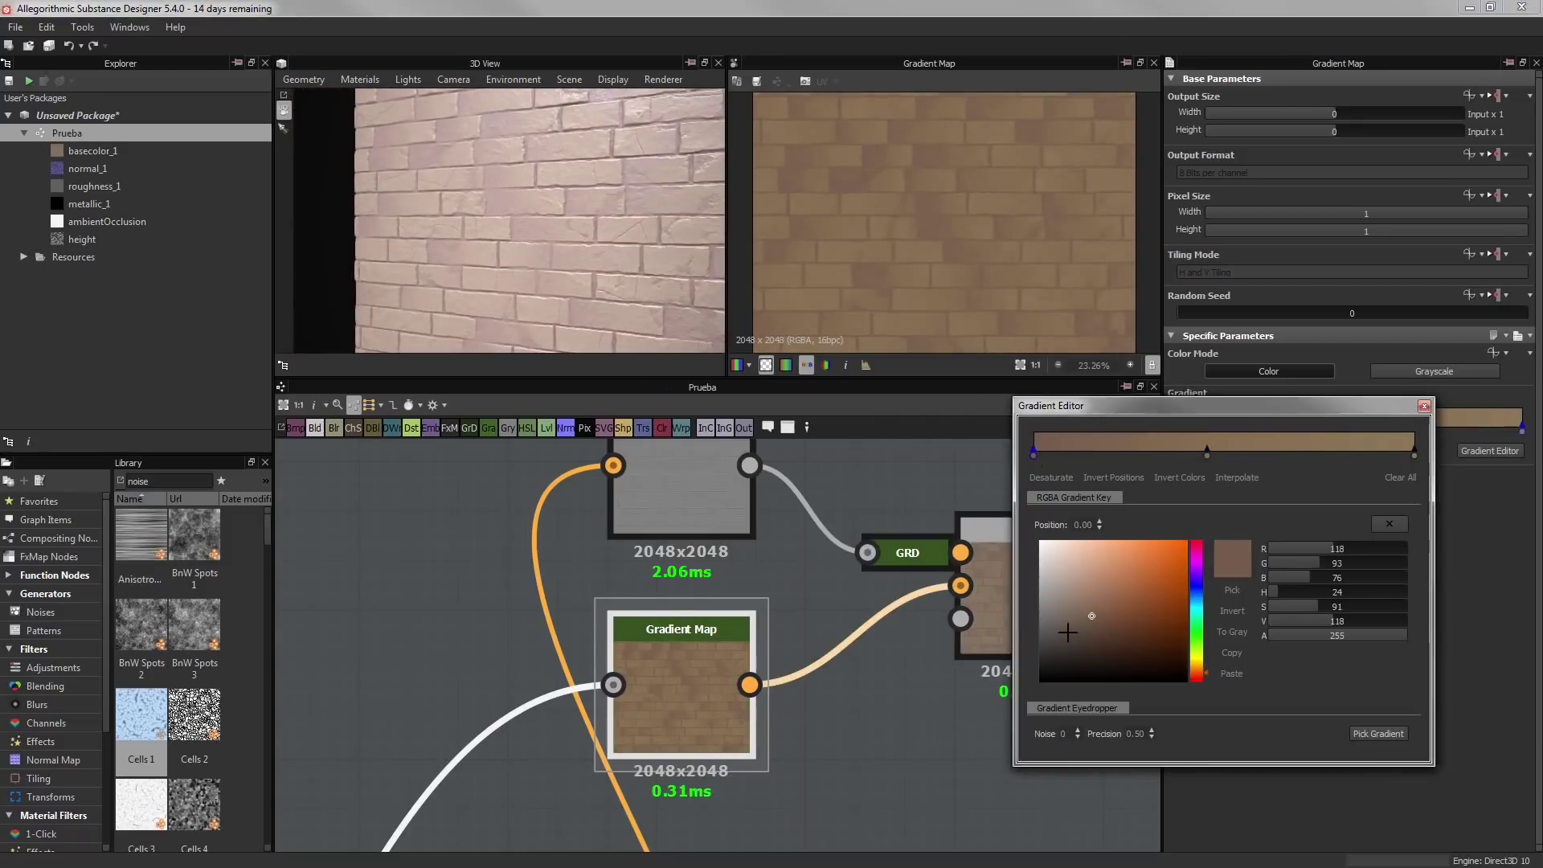
pyautogui.moveTo(1130, 612); pyautogui.dragTo(1127, 623)
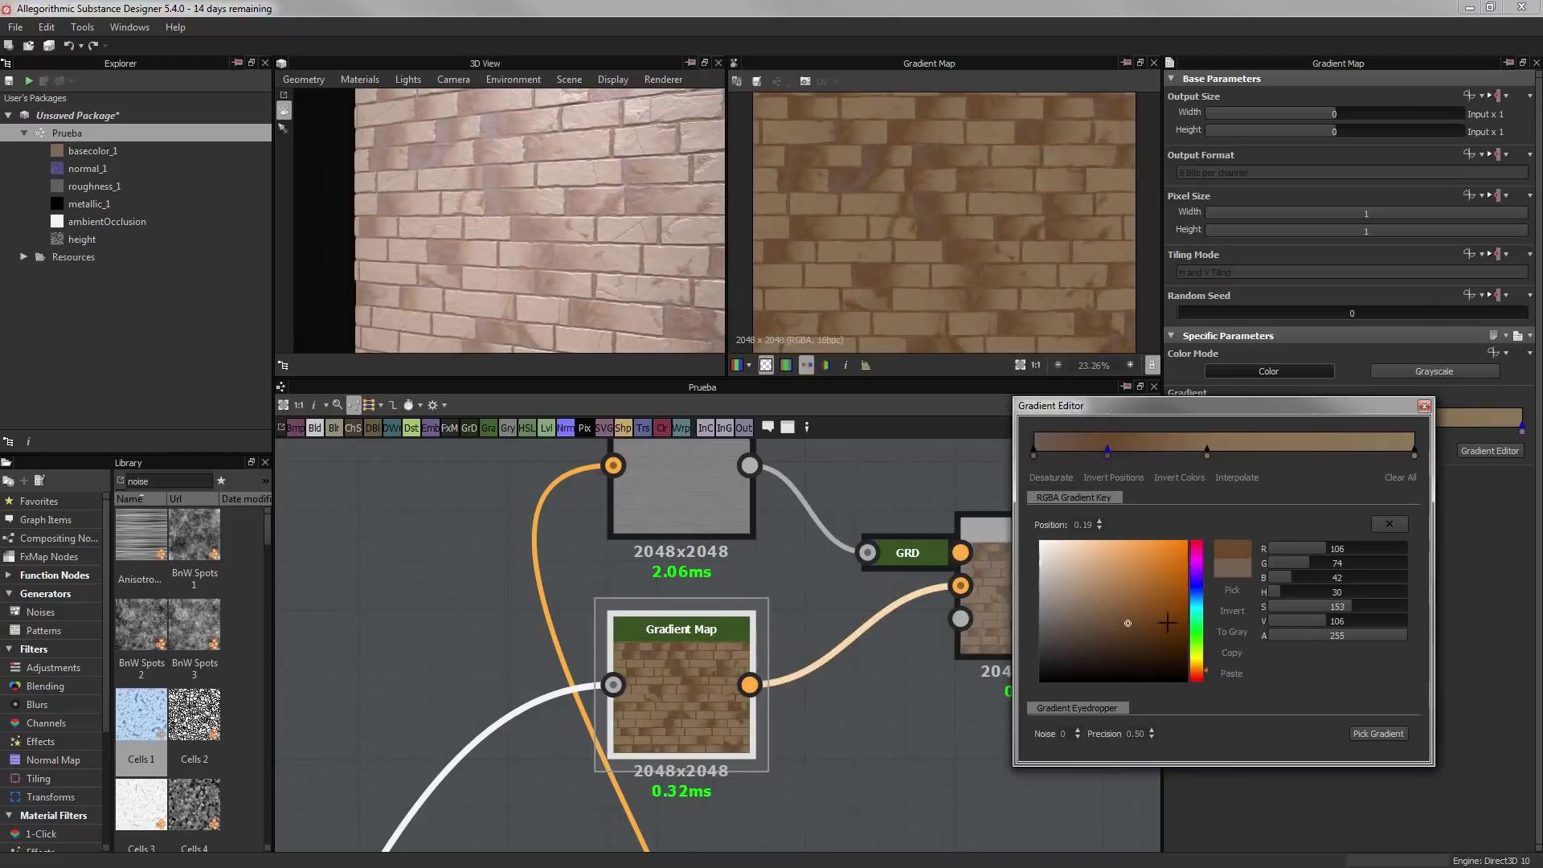
pyautogui.click(1205, 457)
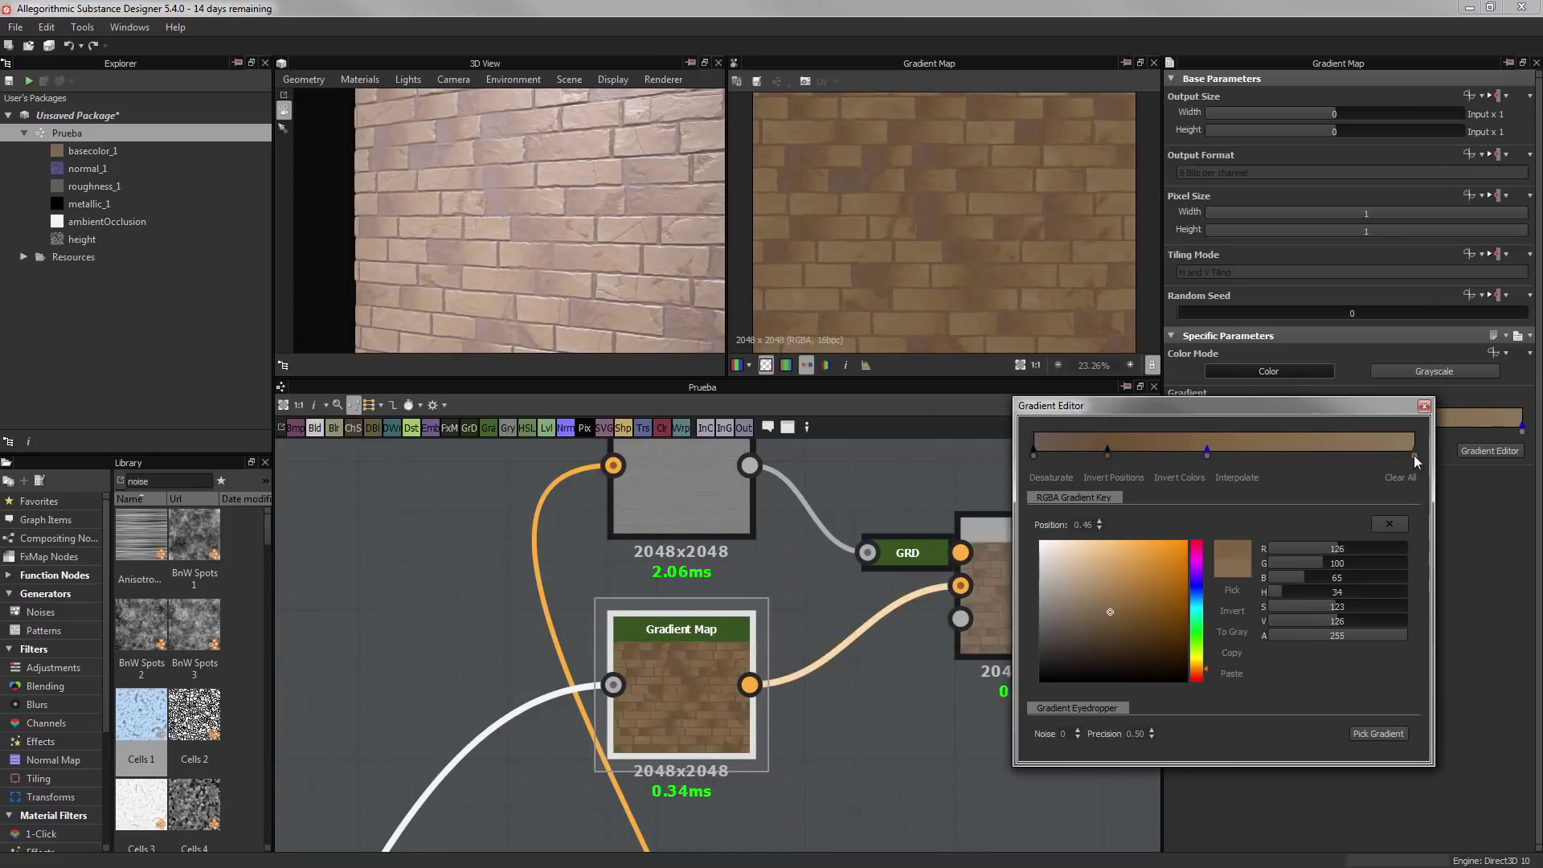
pyautogui.moveTo(1206, 454)
pyautogui.mouseDown()
pyautogui.moveTo(1326, 455)
pyautogui.moveTo(1285, 455)
pyautogui.mouseUp()
# Add a dark grey key at 0.08, adjust the end key, and close the gradient editor
pyautogui.scroll(3, 1005, 240)
pyautogui.scroll(2, 1005, 239)
pyautogui.scroll(2, 551, 250)
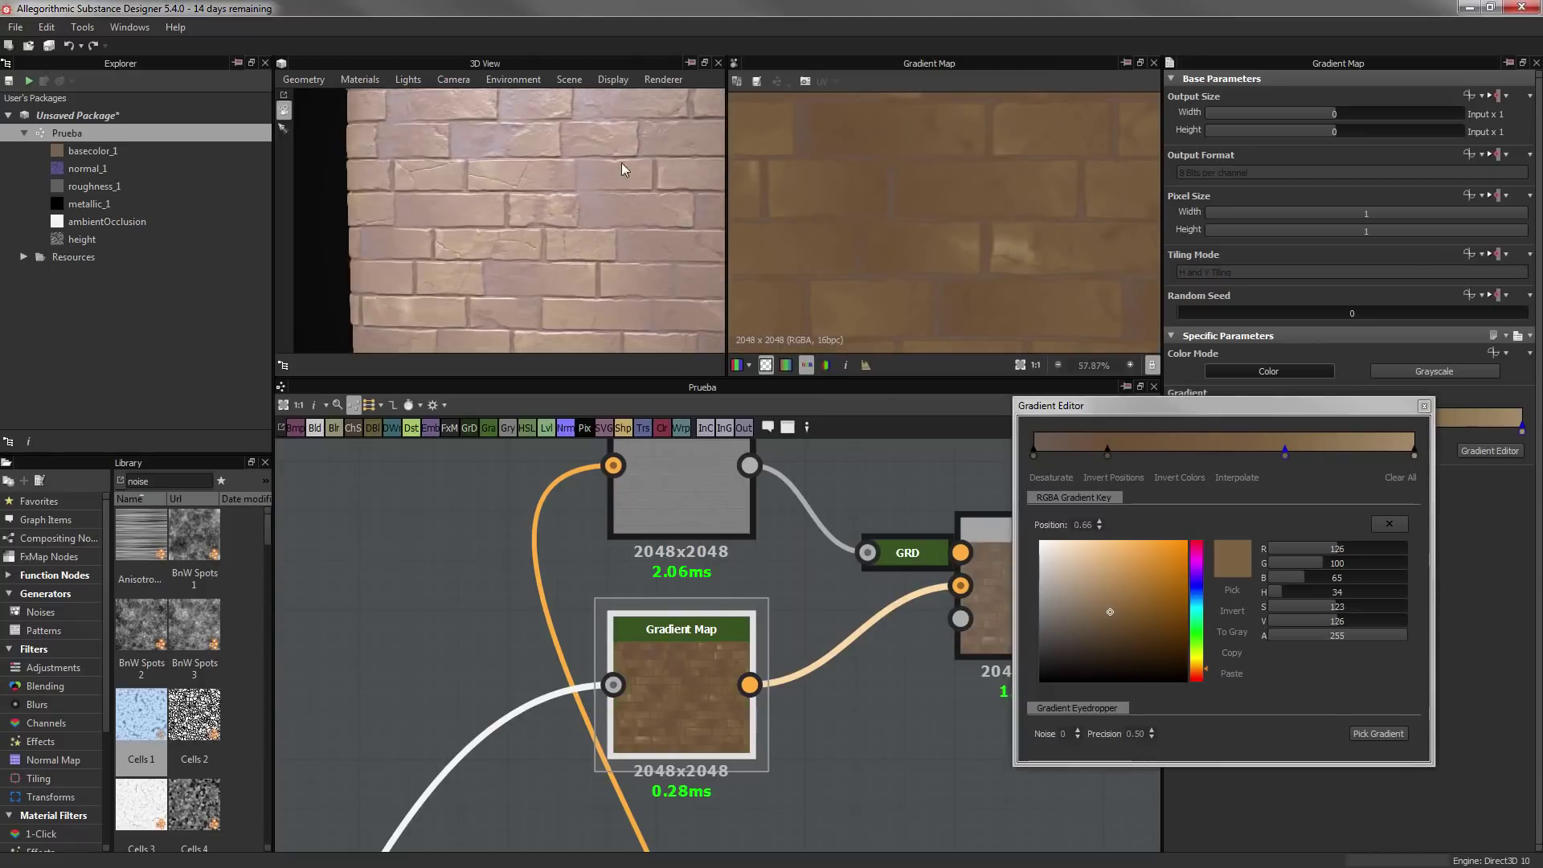
pyautogui.scroll(2, 551, 250)
pyautogui.moveTo(552, 250); pyautogui.dragTo(611, 258)
pyautogui.click(1045, 451)
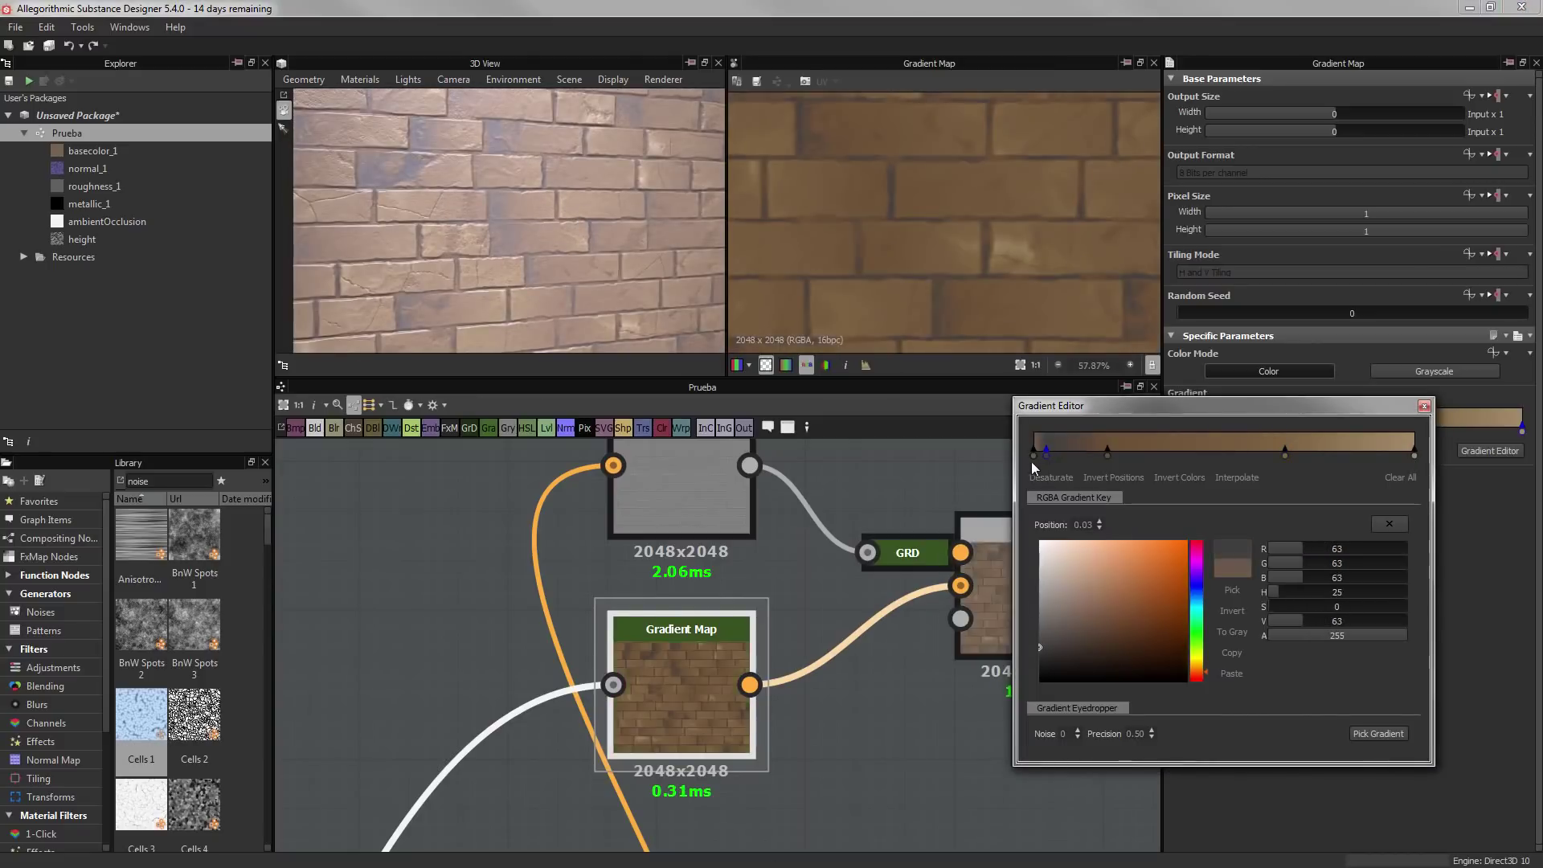
pyautogui.moveTo(1045, 451); pyautogui.dragTo(1063, 452)
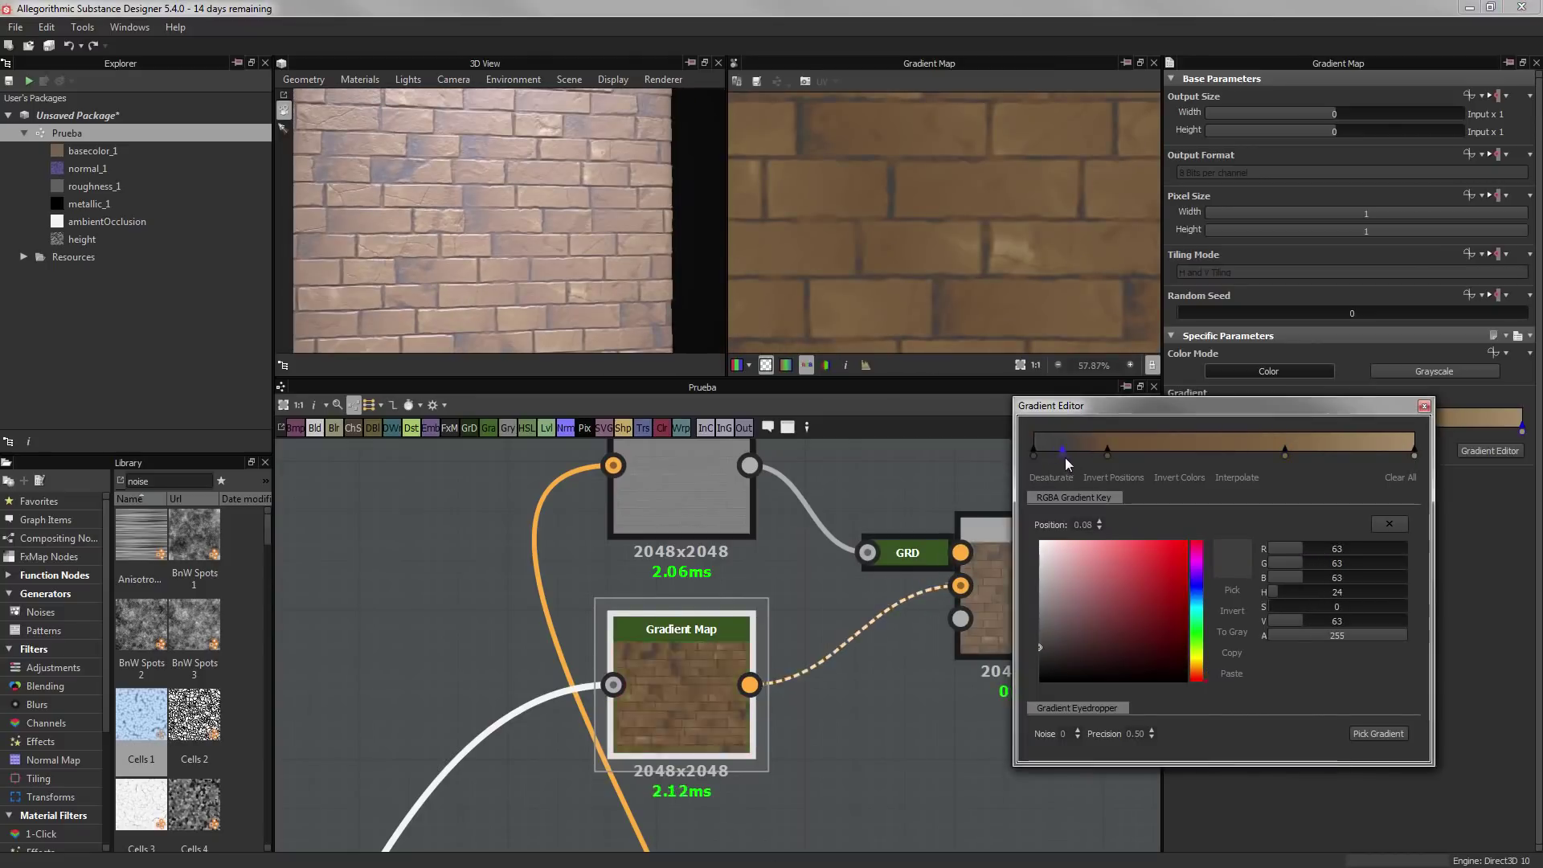
pyautogui.moveTo(481, 193); pyautogui.dragTo(620, 248)
pyautogui.click(1415, 454)
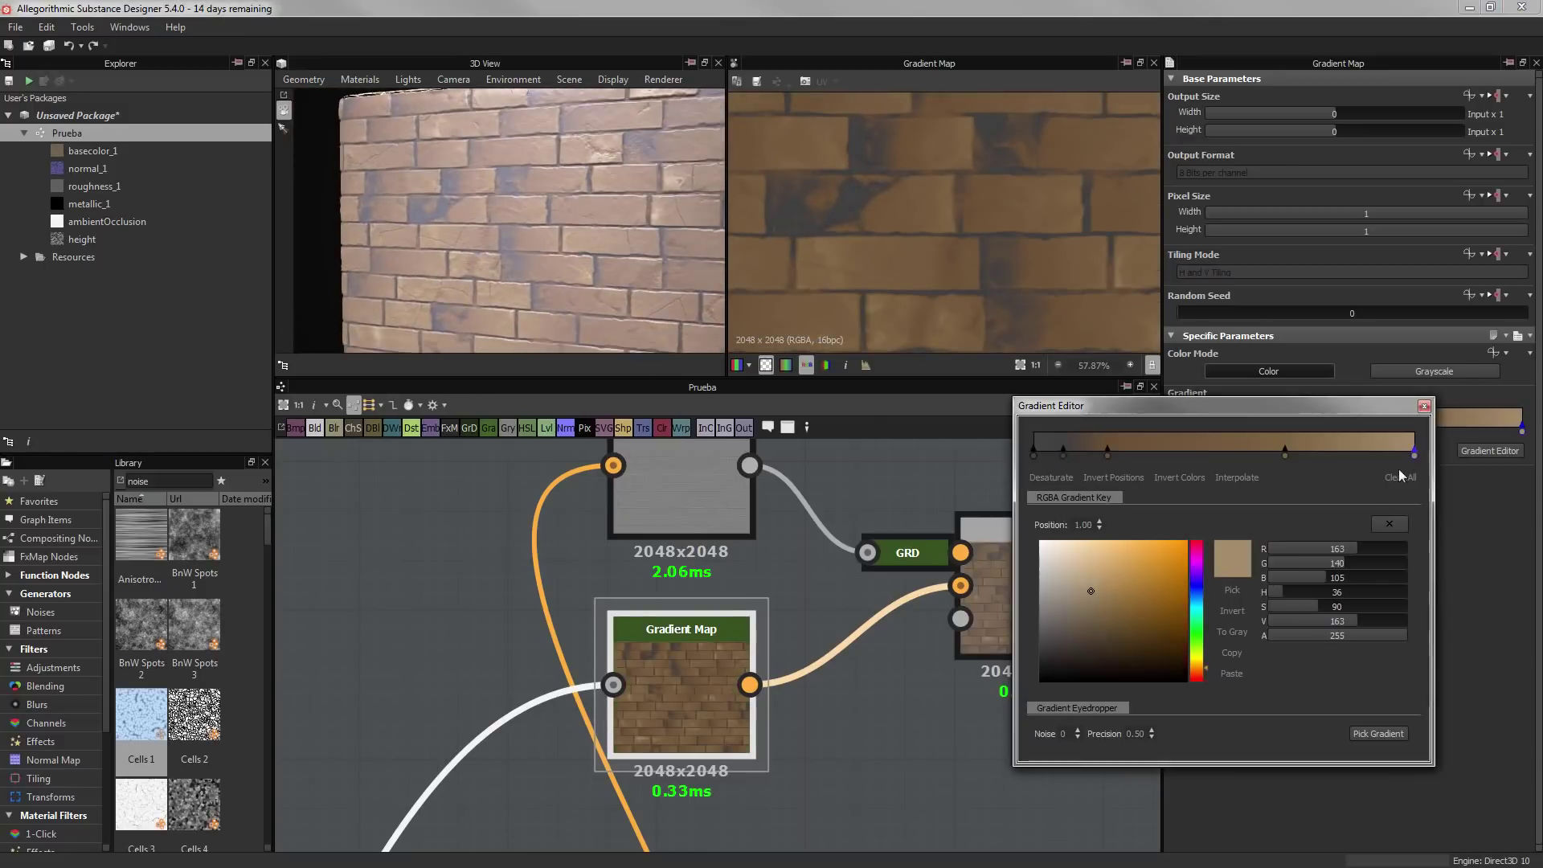
pyautogui.click(1424, 406)
pyautogui.scroll(-2, 851, 586)
# Add two HSL nodes after the Gradient Map and combine them in a Blend node
pyautogui.moveTo(852, 586); pyautogui.dragTo(771, 803, button='middle')
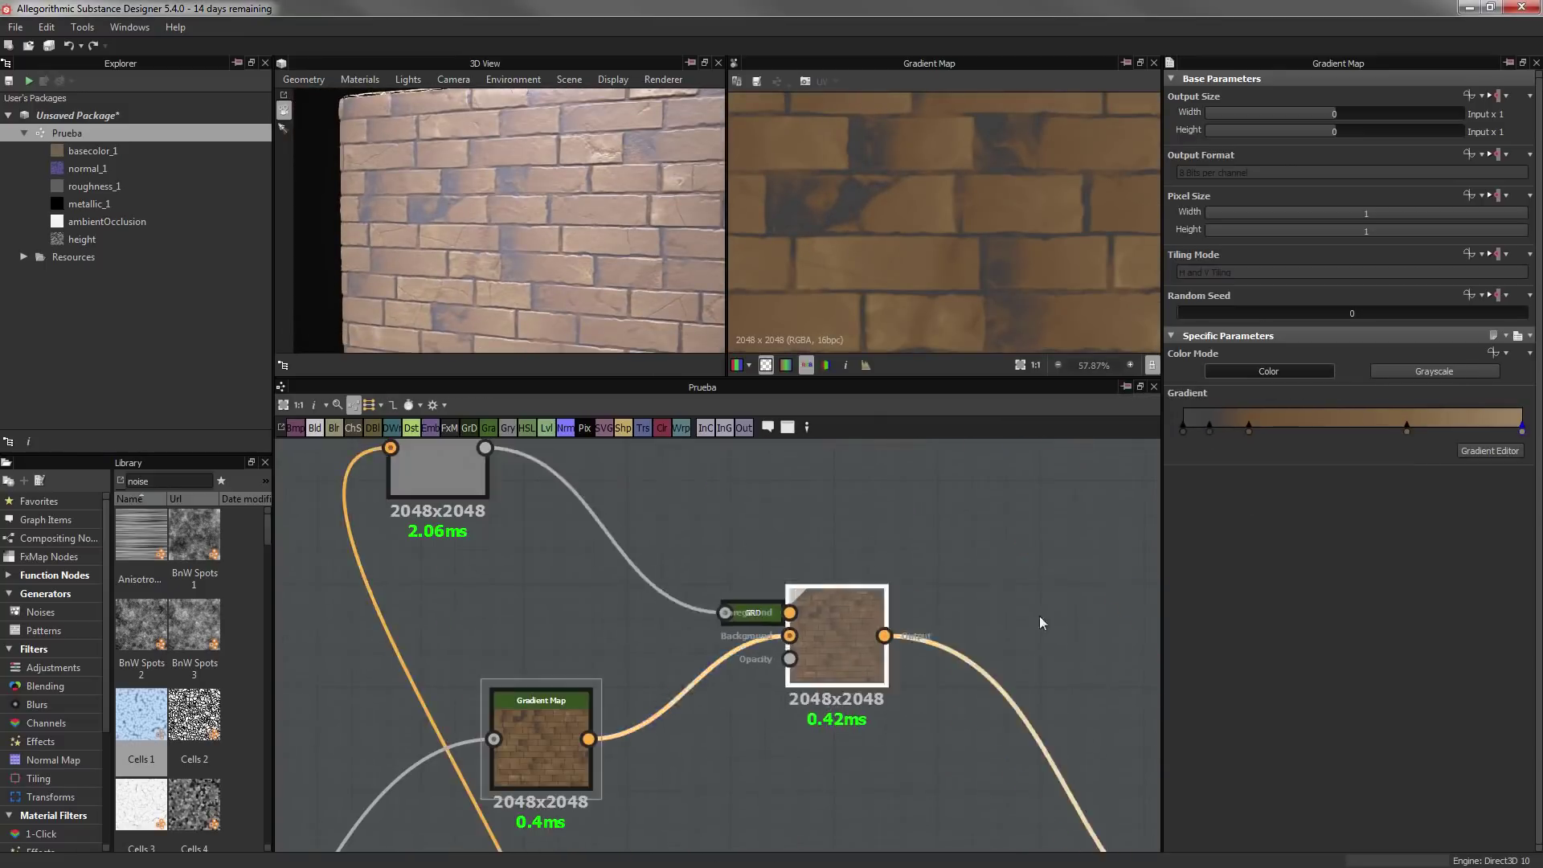
pyautogui.moveTo(772, 724); pyautogui.dragTo(843, 627, button='middle')
pyautogui.click(526, 427)
pyautogui.moveTo(673, 620); pyautogui.dragTo(750, 587)
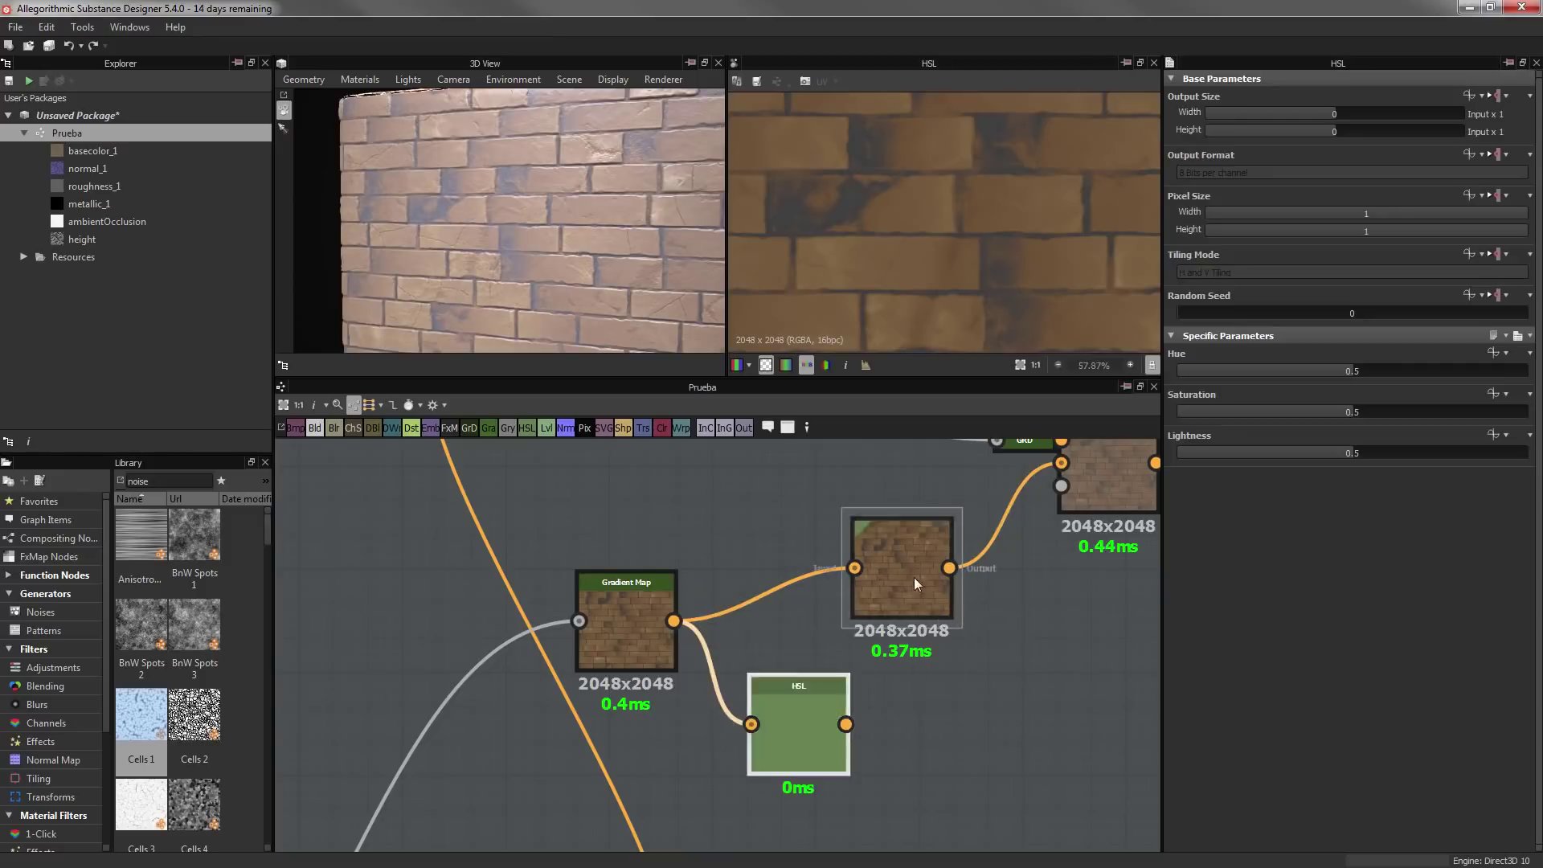
pyautogui.click(315, 427)
pyautogui.moveTo(846, 724); pyautogui.dragTo(924, 724)
pyautogui.moveTo(846, 587); pyautogui.dragTo(925, 702)
pyautogui.moveTo(821, 721); pyautogui.dragTo(679, 761, button='middle')
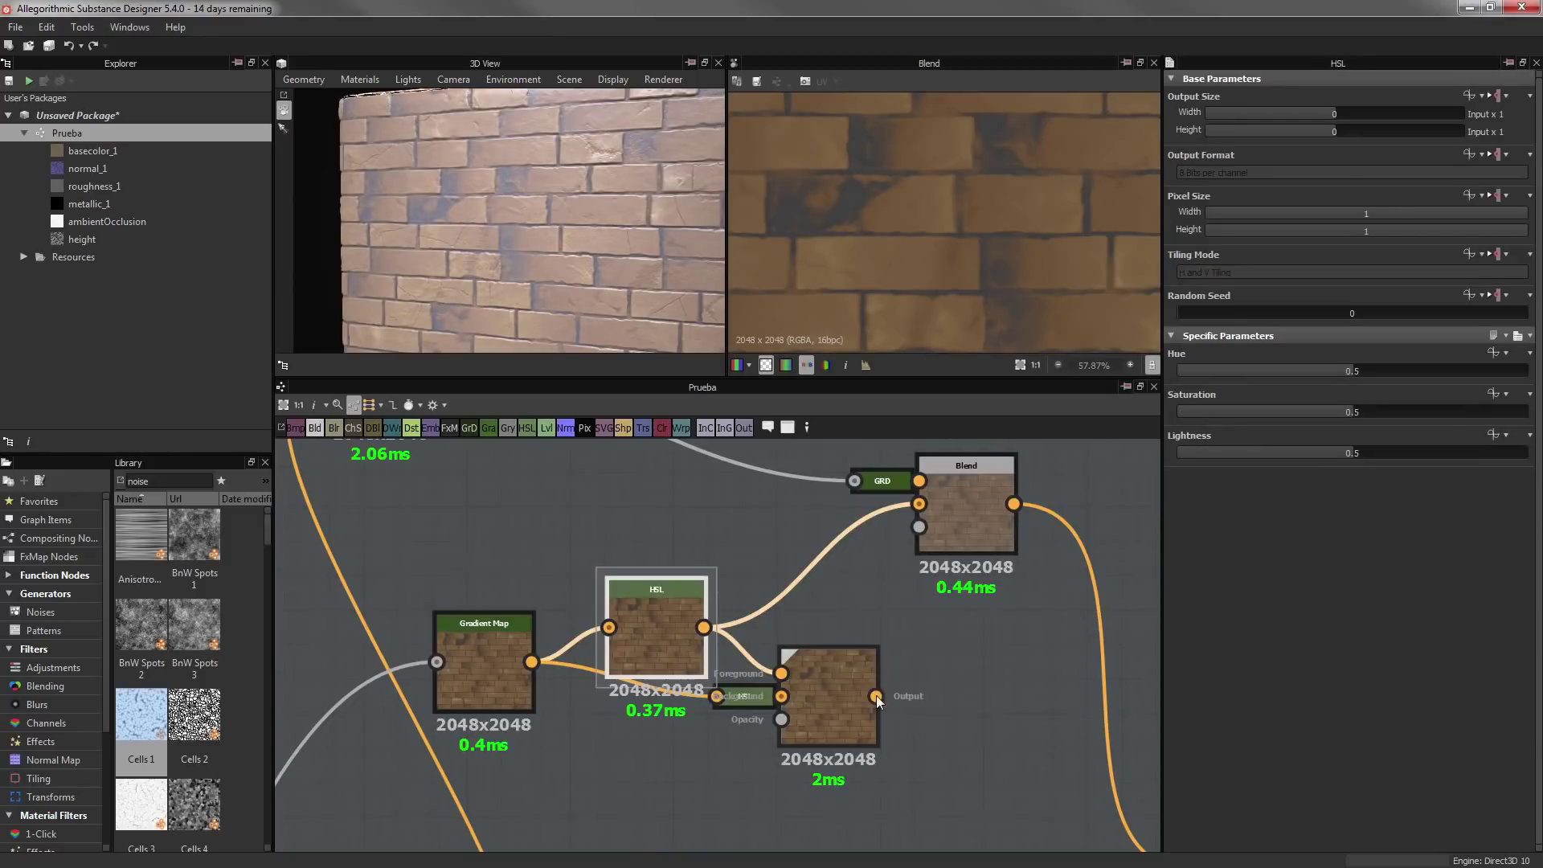
# Add a Fractal Sum Base noise node and adjust the HSL node's lightness
pyautogui.click(661, 643)
pyautogui.click(793, 631)
pyautogui.scroll(2, 788, 595)
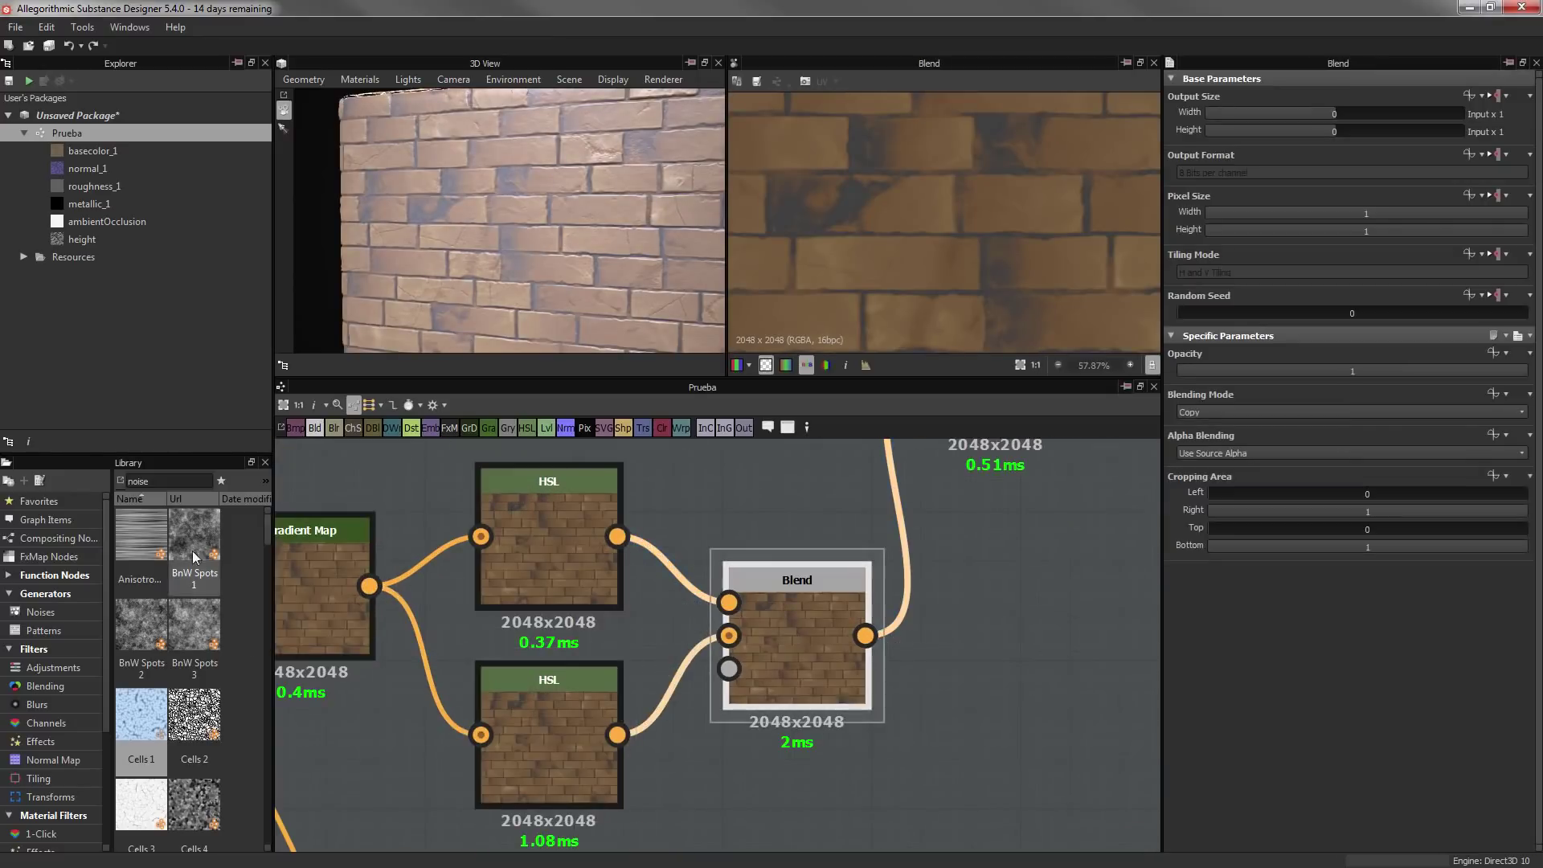
pyautogui.scroll(-3, 214, 687)
pyautogui.moveTo(573, 754); pyautogui.dragTo(747, 544)
pyautogui.click(566, 610)
pyautogui.moveTo(1366, 451); pyautogui.dragTo(1341, 450)
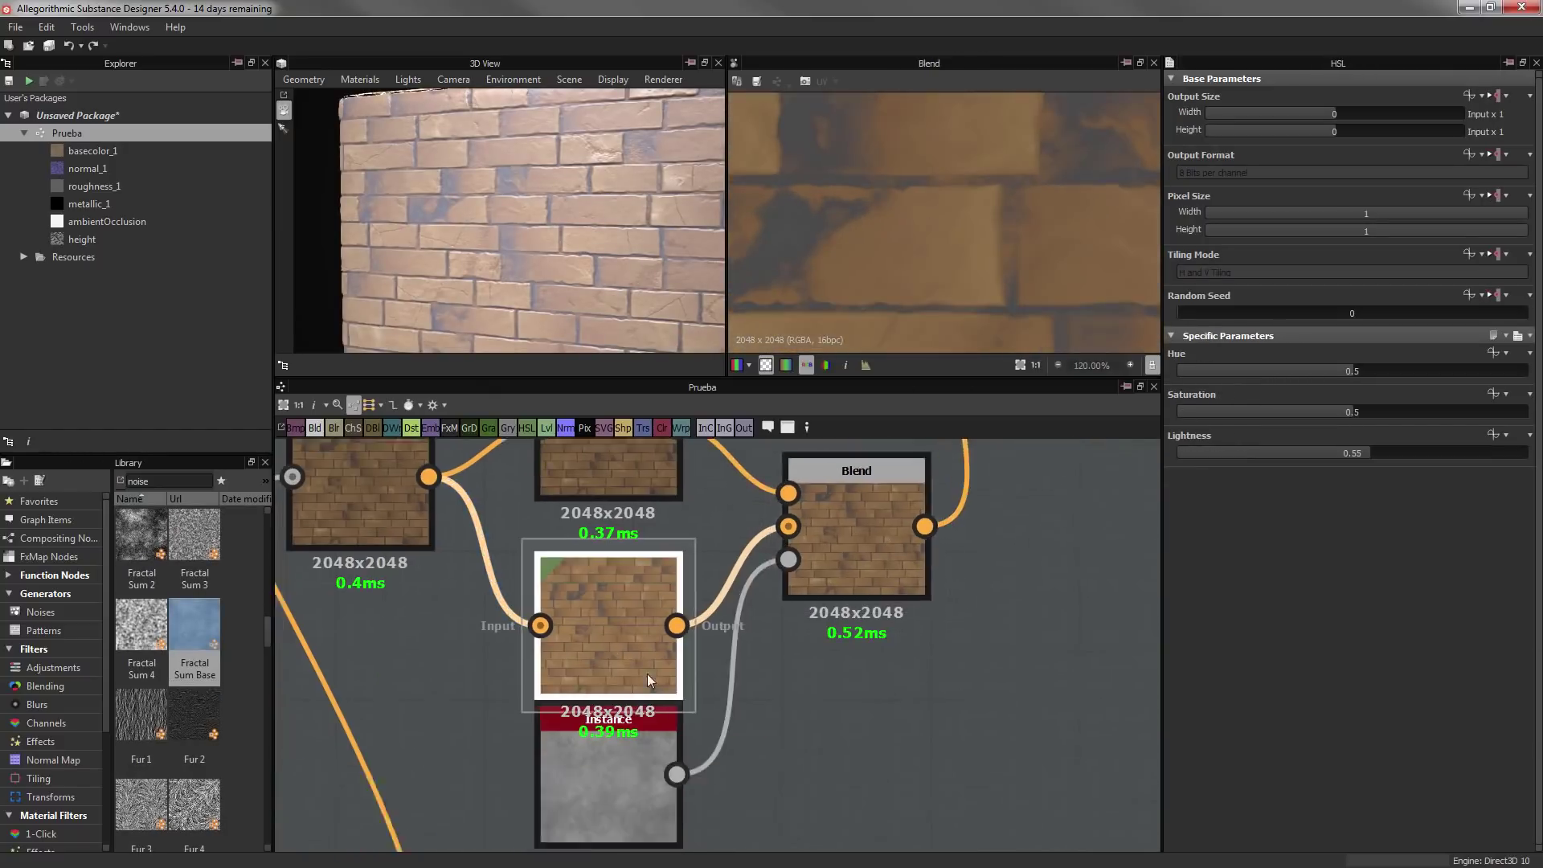
pyautogui.scroll(-3, 885, 707)
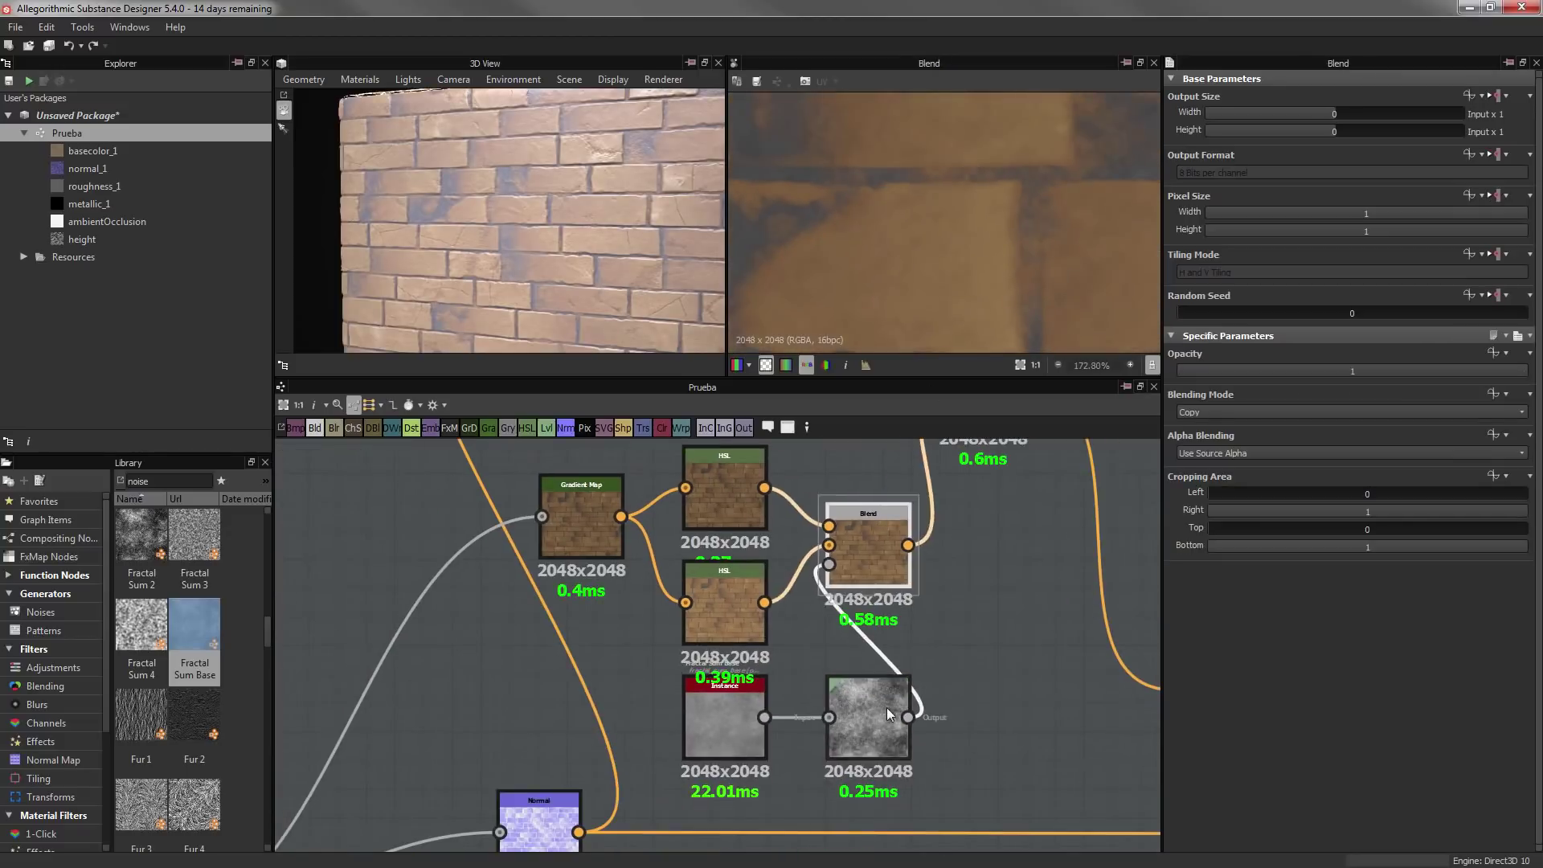
pyautogui.scroll(5, 892, 291)
pyautogui.scroll(1, 974, 247)
pyautogui.click(724, 490)
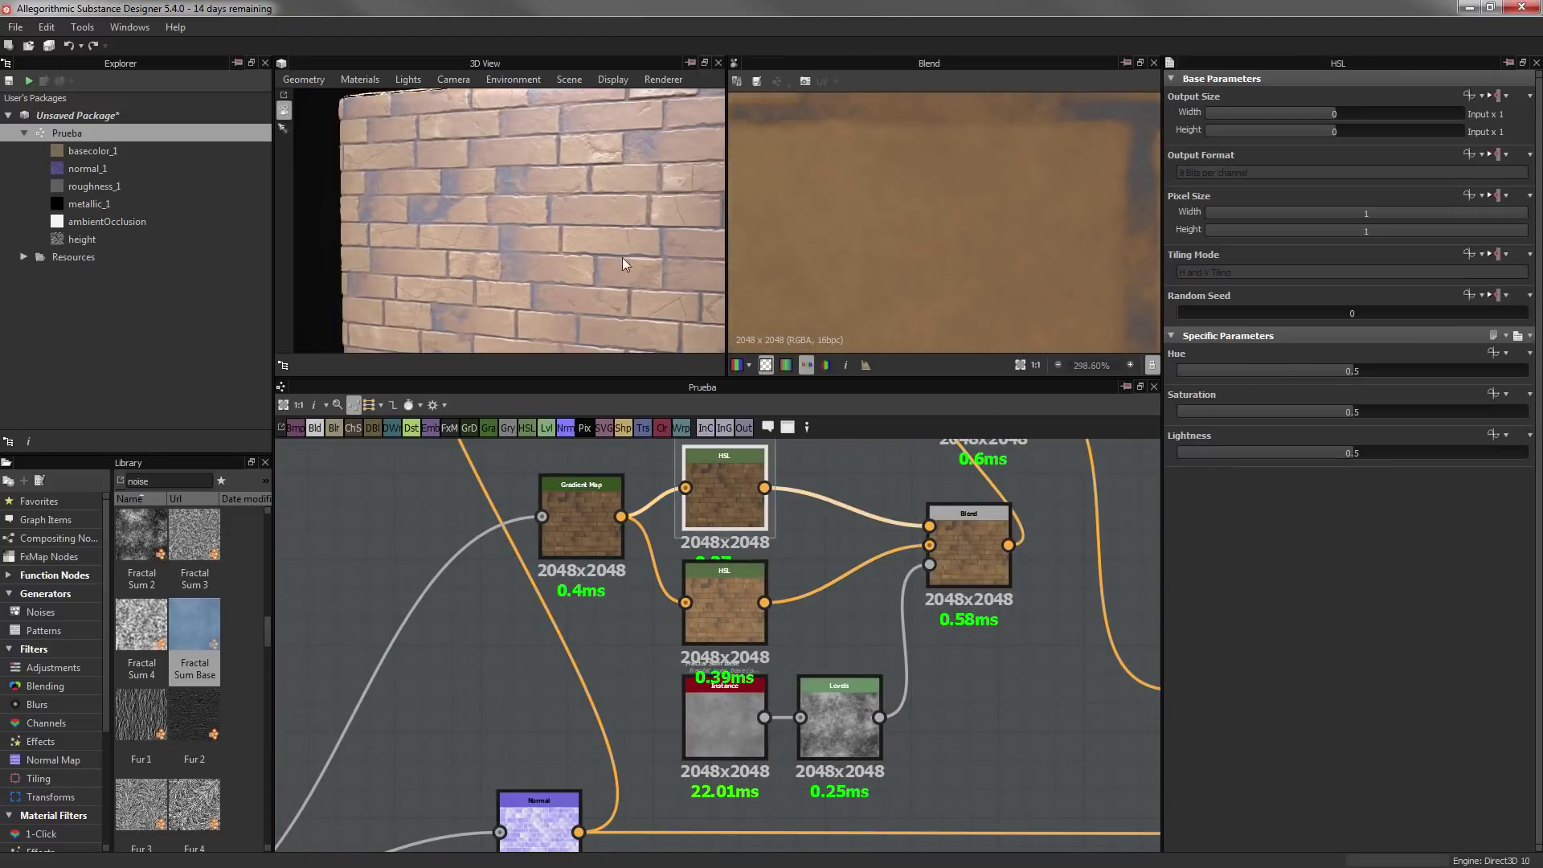
pyautogui.moveTo(622, 257); pyautogui.dragTo(696, 173)
pyautogui.moveTo(808, 455); pyautogui.dragTo(800, 516, button='middle')
# Review a key in the Gradient Map's gradient editor
pyautogui.doubleClick(573, 575)
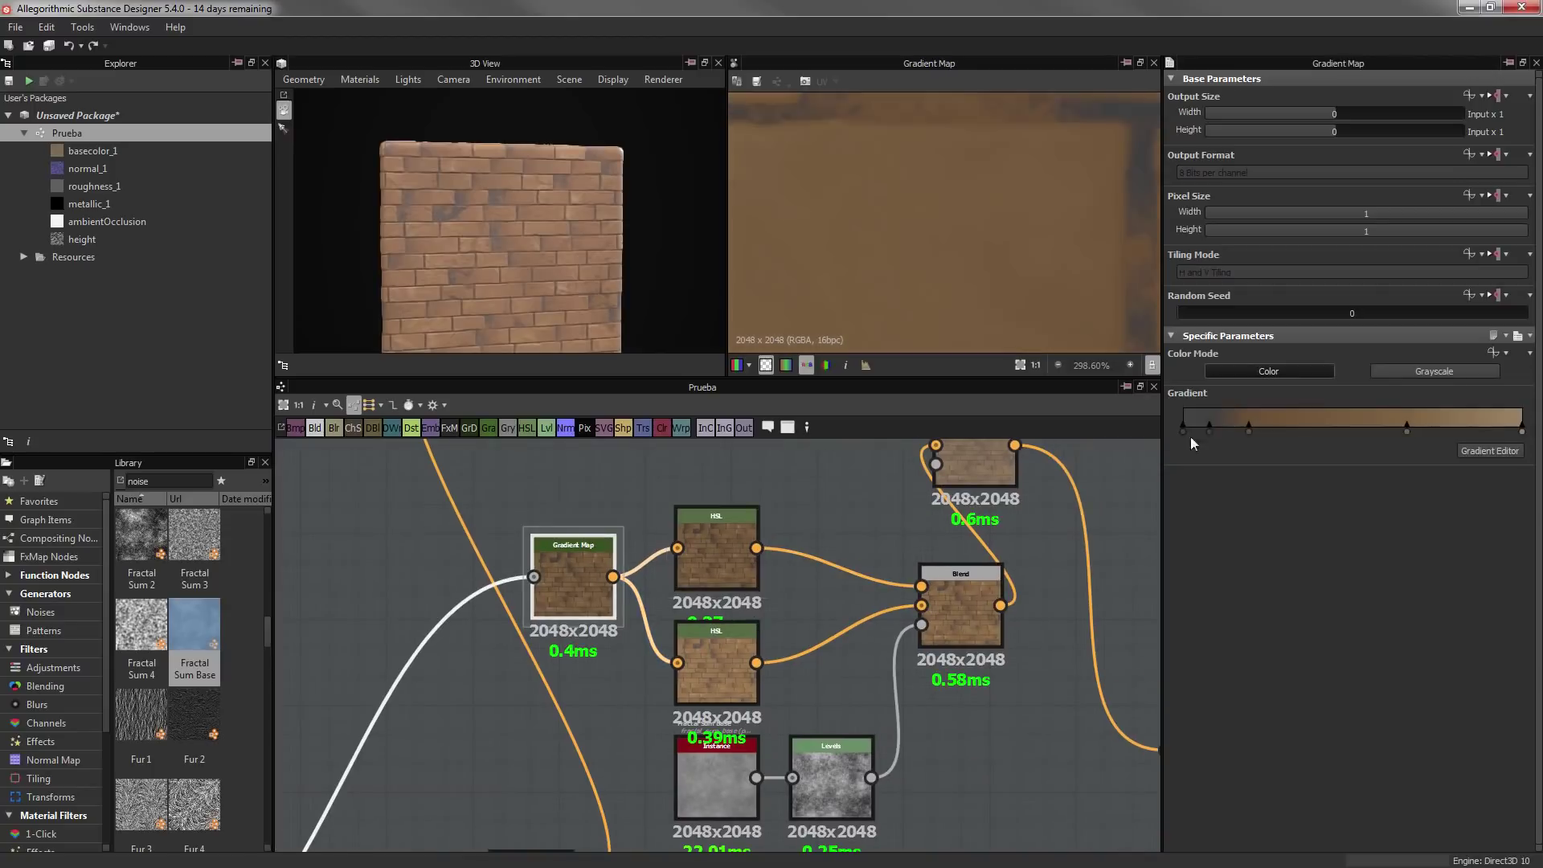
pyautogui.click(1489, 450)
pyautogui.scroll(5, 1066, 212)
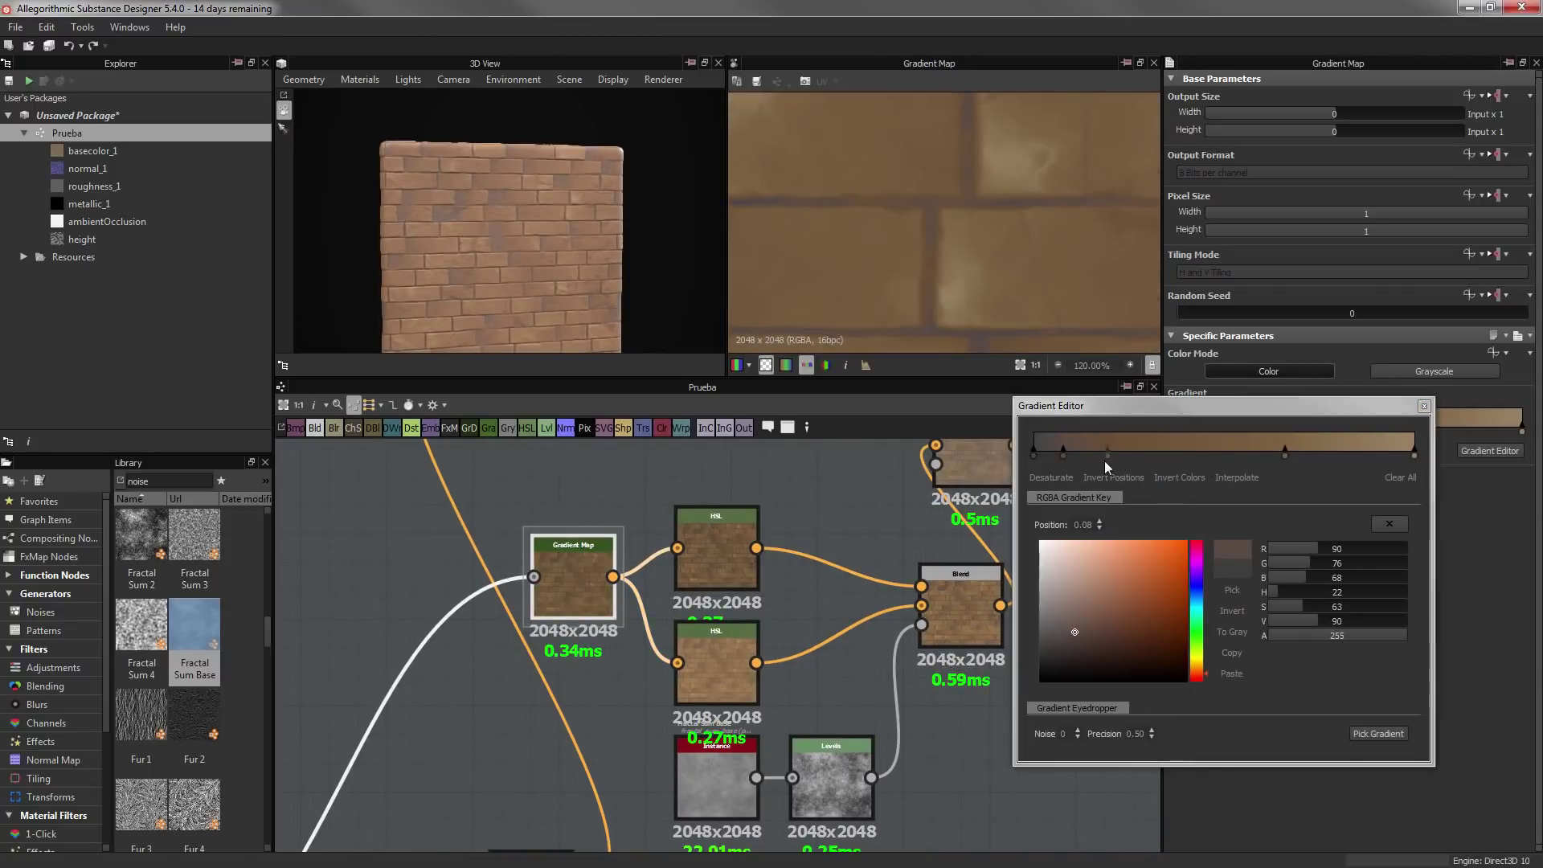
pyautogui.click(1424, 405)
# Preview the Blend result and raise the overlay blend opacity to 0.5
pyautogui.doubleClick(961, 611)
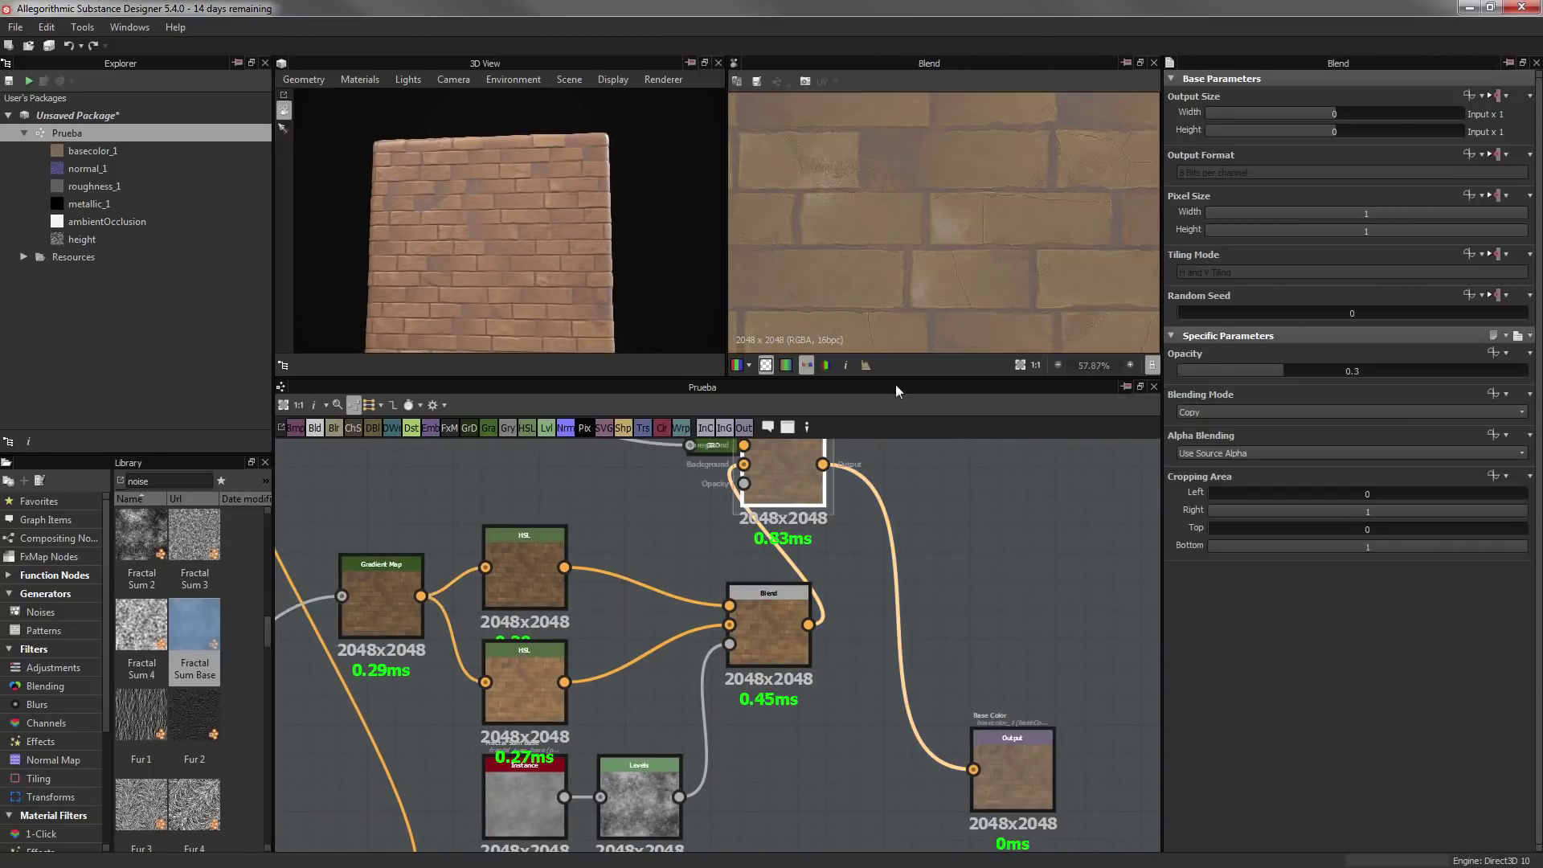
pyautogui.scroll(3, 707, 579)
pyautogui.scroll(3, 551, 241)
pyautogui.scroll(3, 551, 241)
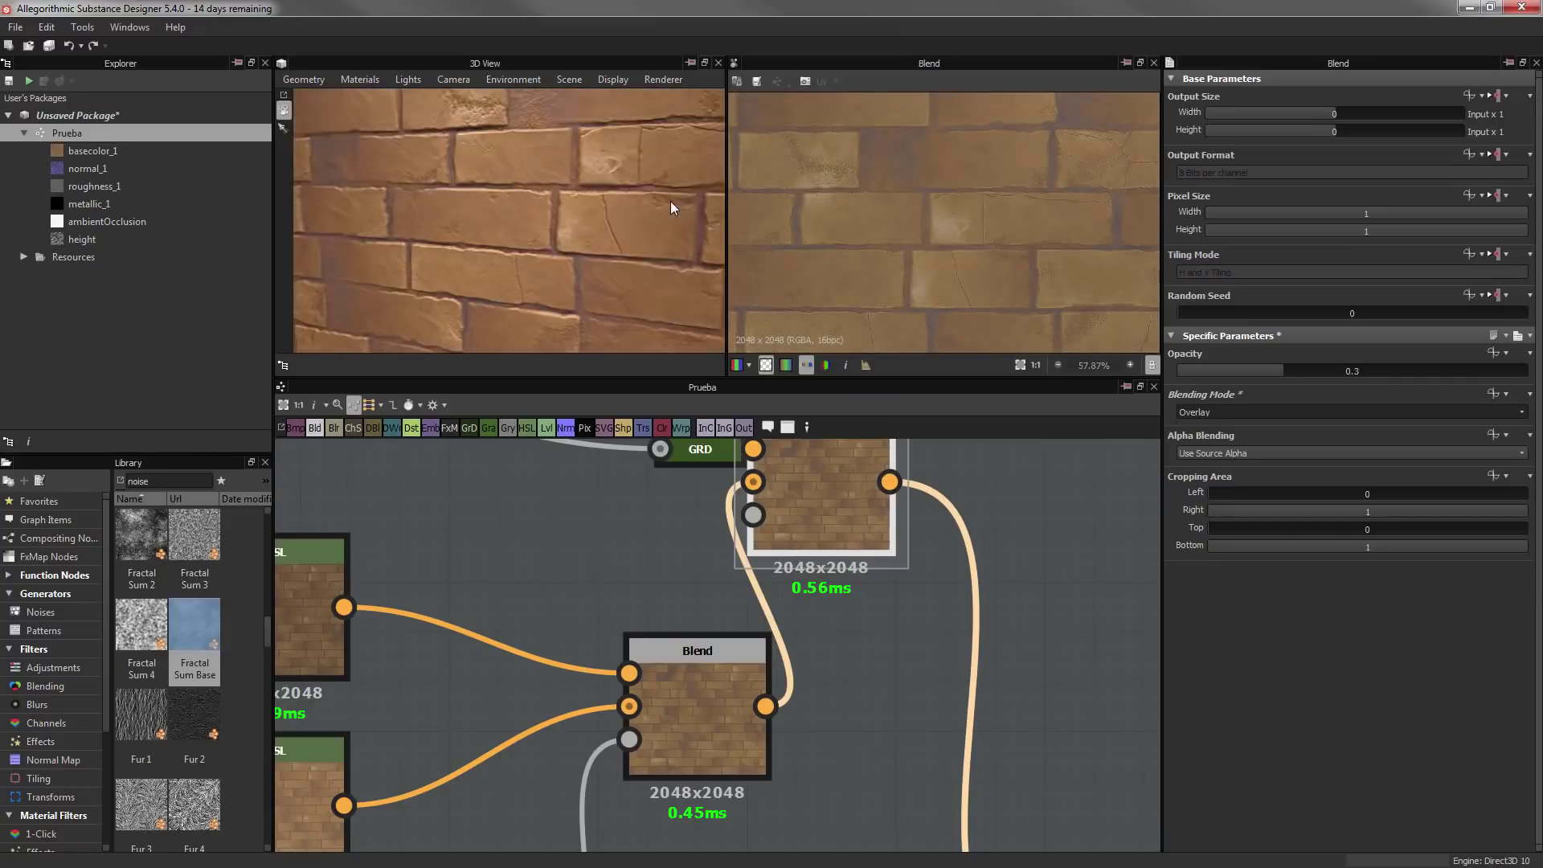
pyautogui.click(1350, 370)
pyautogui.scroll(-1, 1065, 269)
pyautogui.scroll(1, 1000, 242)
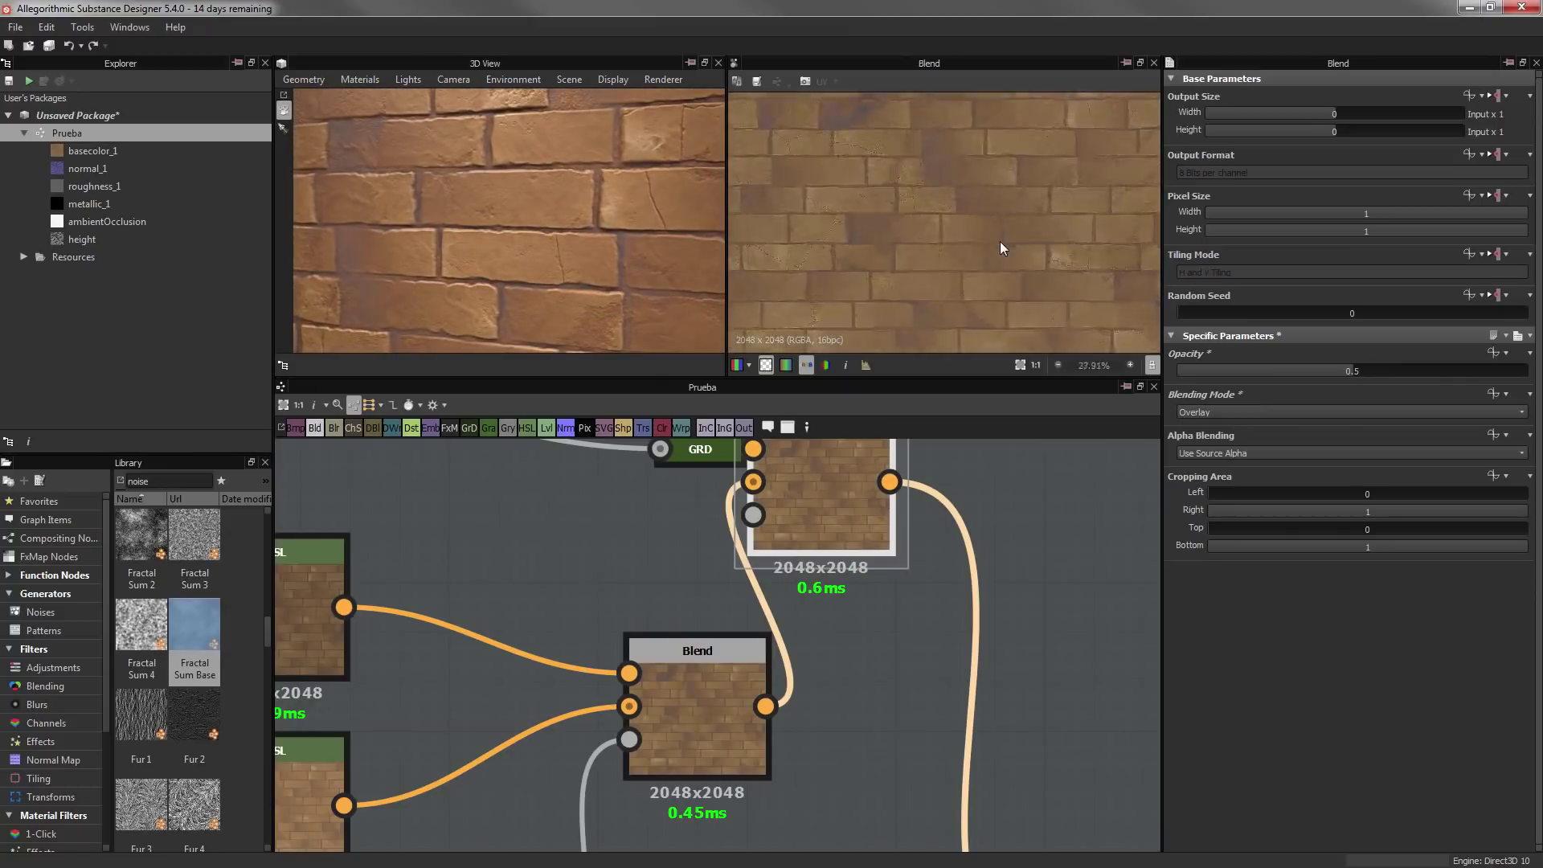
pyautogui.scroll(1, 931, 219)
pyautogui.scroll(-1, 804, 563)
pyautogui.scroll(-2, 712, 704)
# Insert an HSL node after the blend in the albedo chain with Saturation about 0.46
pyautogui.click(711, 704)
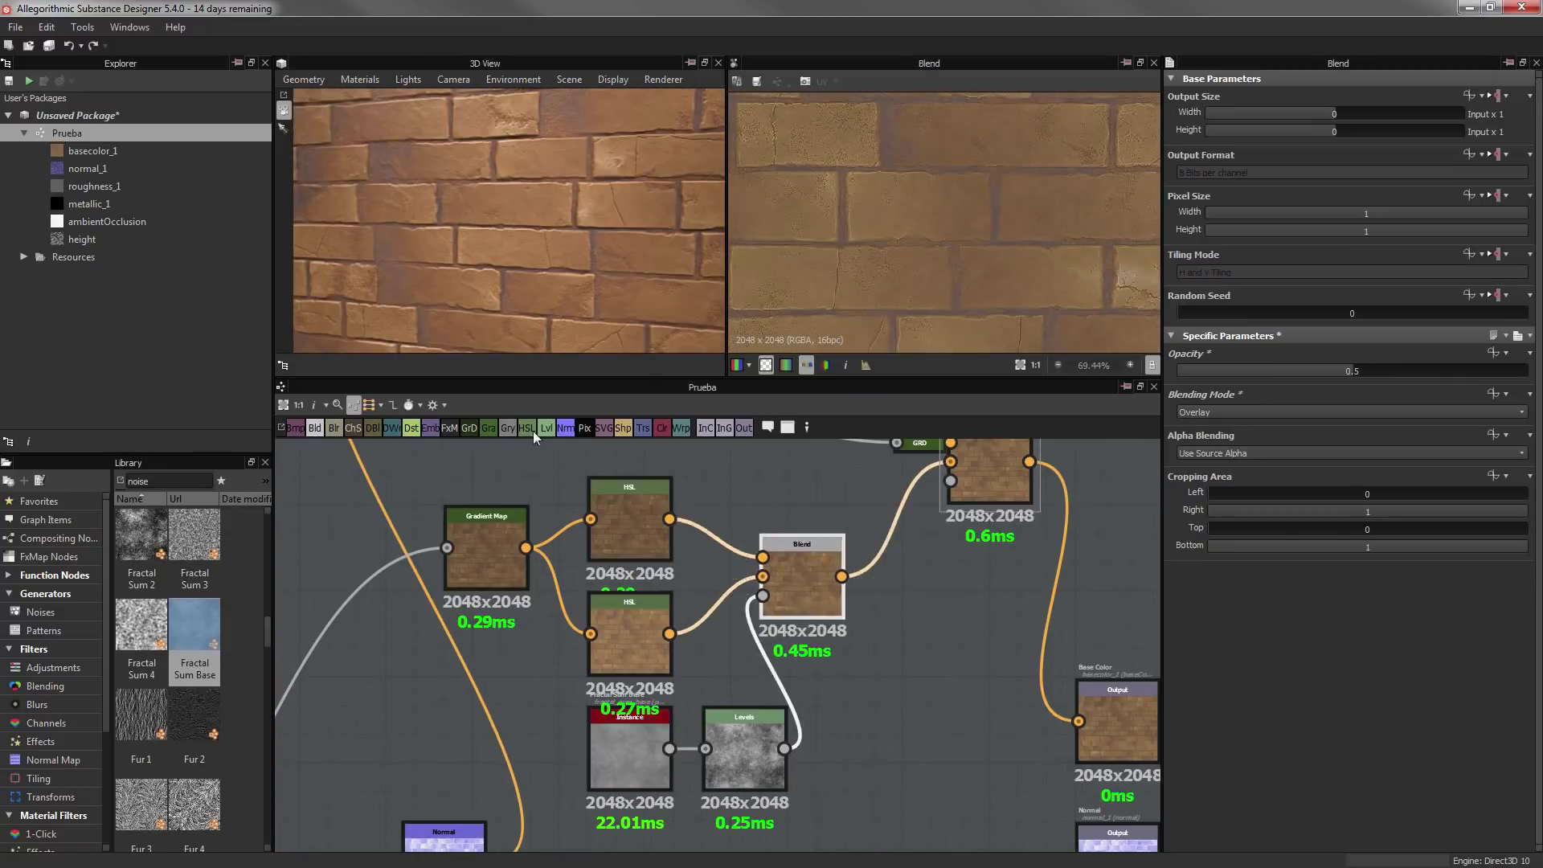
pyautogui.click(529, 428)
pyautogui.click(1333, 411)
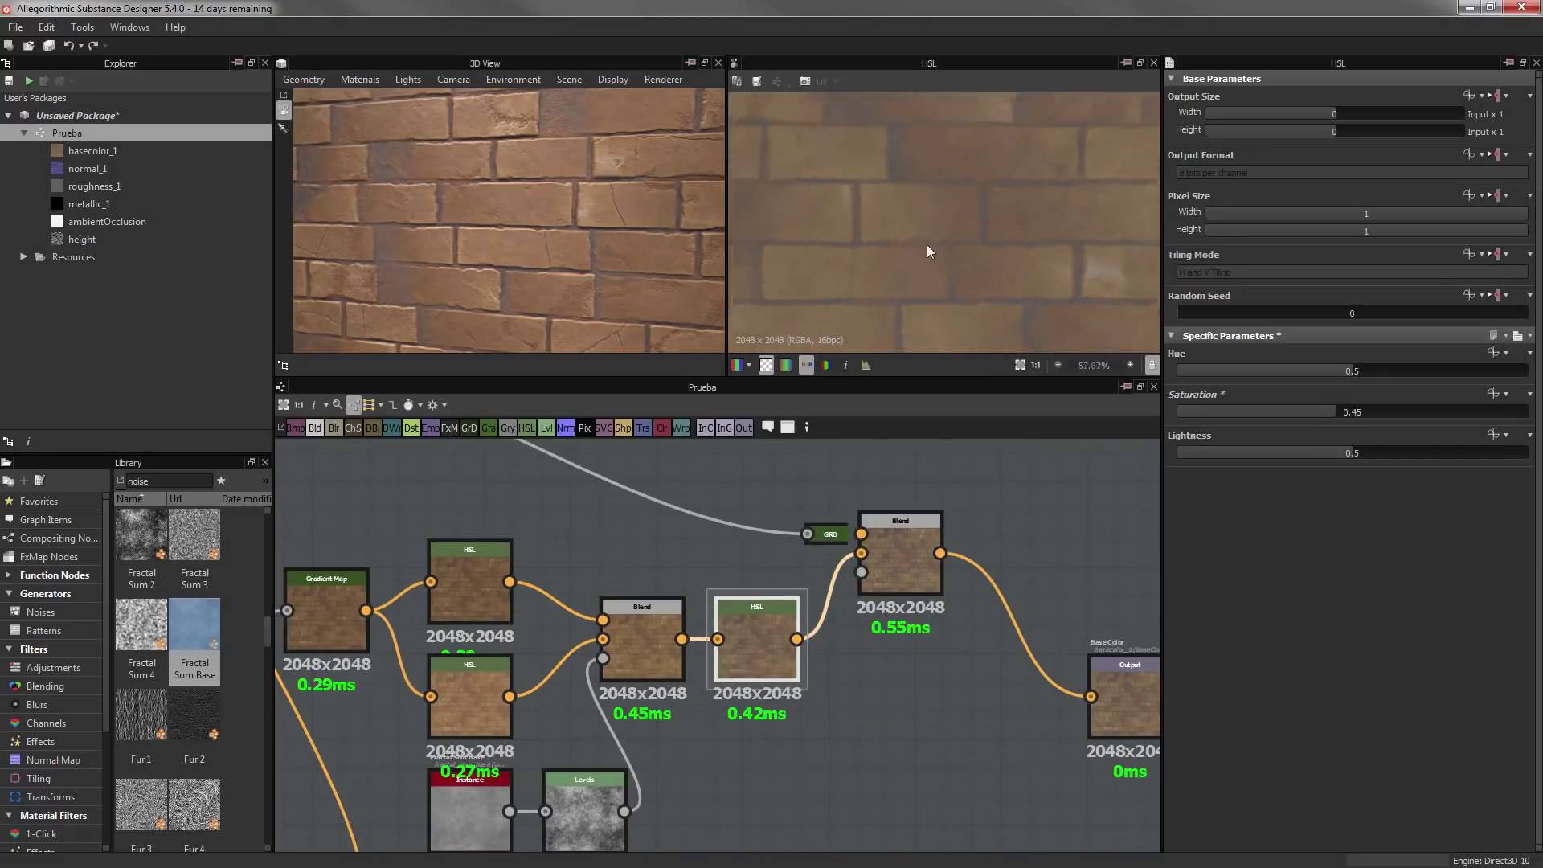
pyautogui.scroll(-3, 872, 744)
# Inspect the damage mask blend and preview the directional warp result
pyautogui.scroll(2, 654, 701)
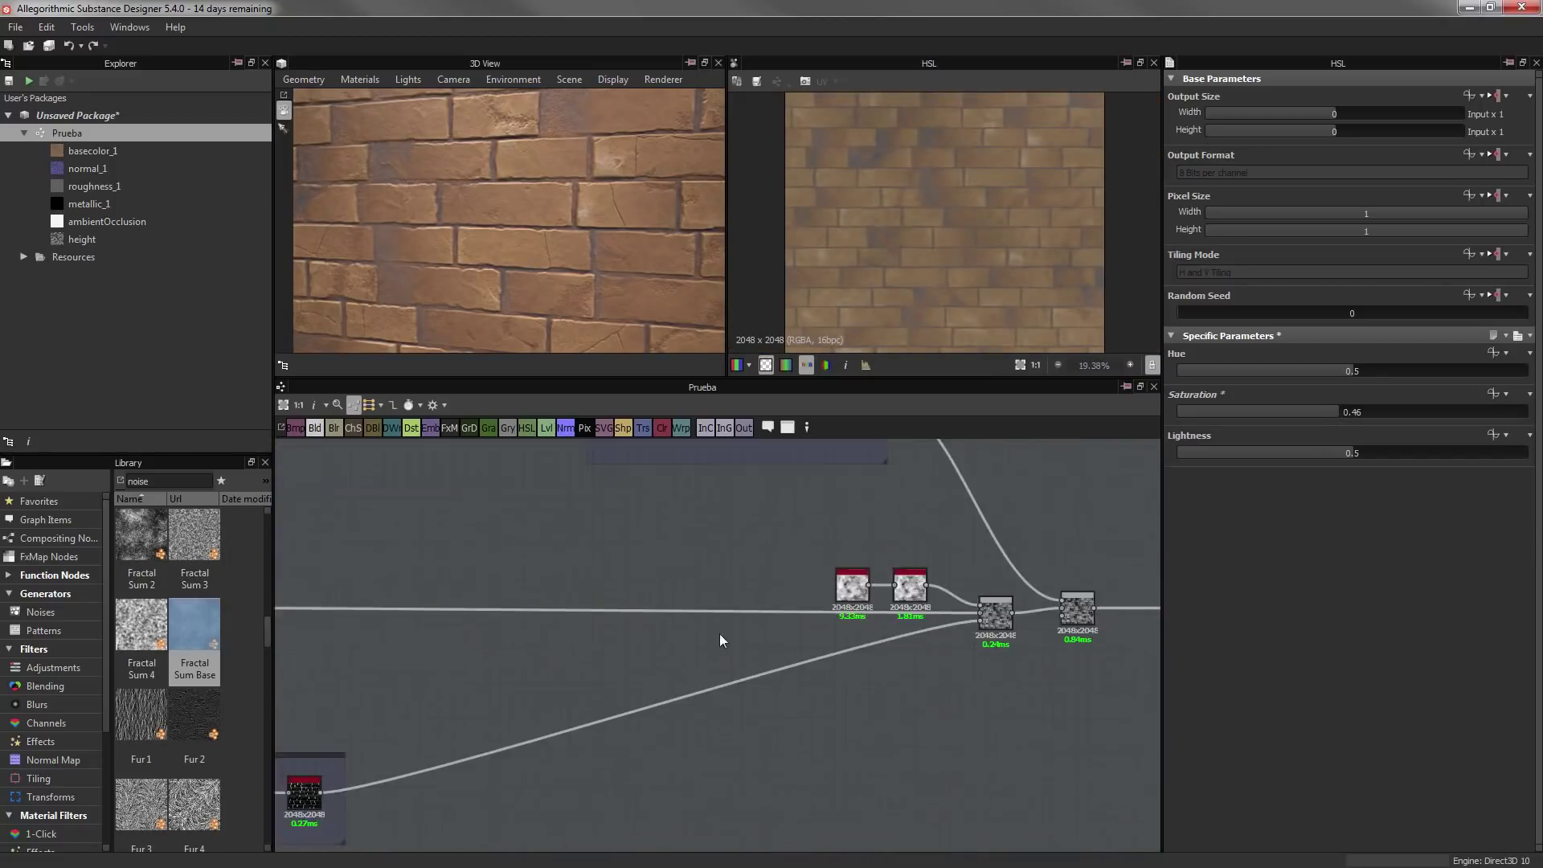
pyautogui.scroll(2, 720, 641)
pyautogui.click(979, 580)
pyautogui.scroll(2, 979, 580)
pyautogui.scroll(-3, 808, 581)
pyautogui.moveTo(809, 580)
pyautogui.mouseDown(button='middle')
pyautogui.moveTo(593, 609)
pyautogui.moveTo(527, 581)
pyautogui.mouseUp(button='middle')
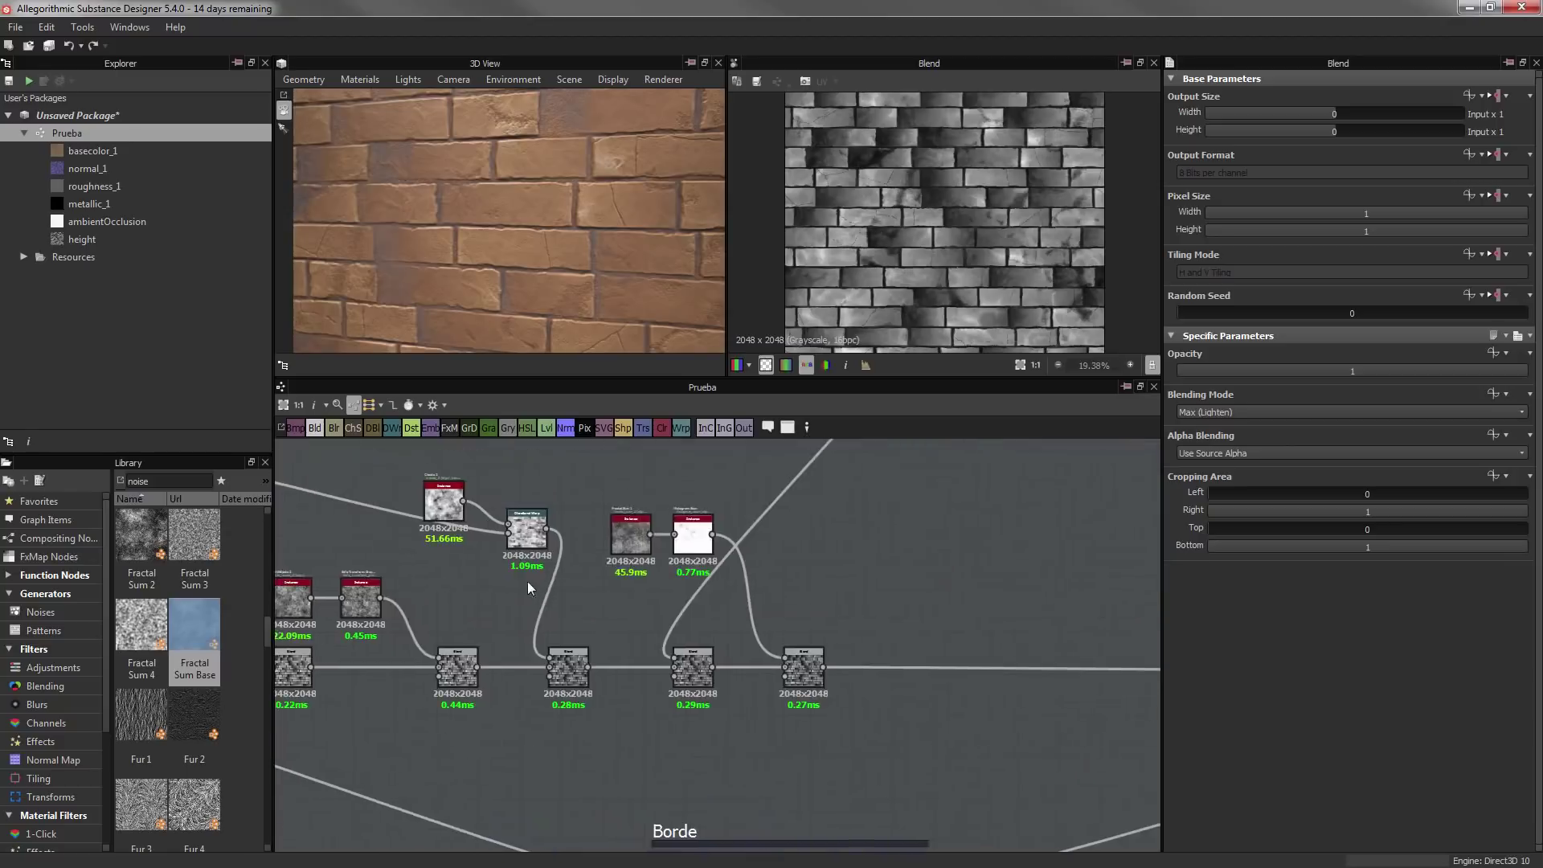
pyautogui.click(527, 581)
# Add a Gradient Map to the damage mask blend output, placed above the chain
pyautogui.moveTo(725, 639); pyautogui.dragTo(820, 585, button='middle')
pyautogui.scroll(5, 751, 611)
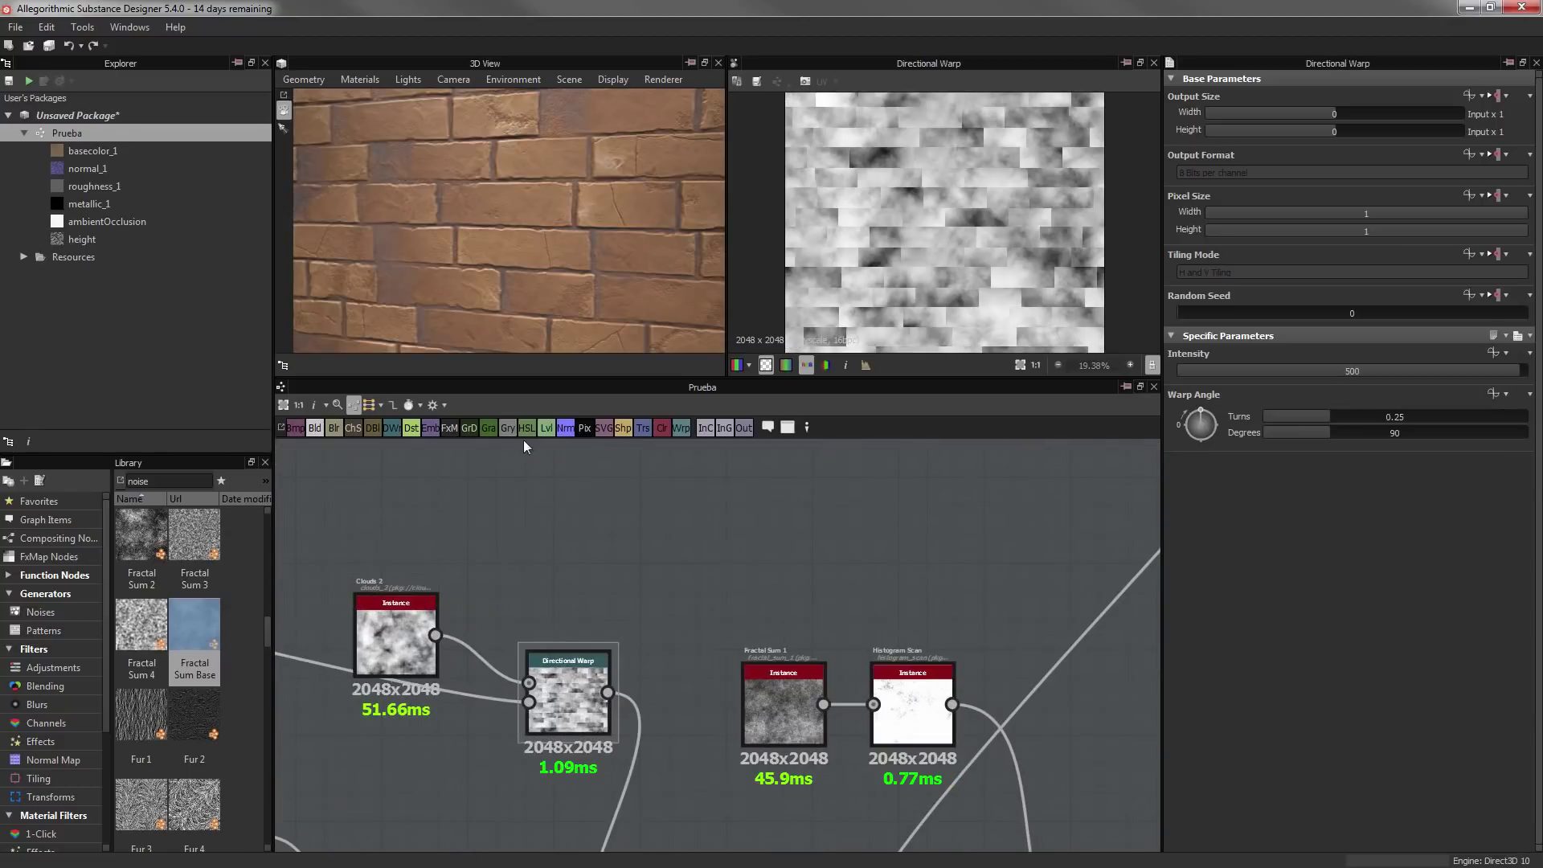
pyautogui.click(488, 426)
pyautogui.moveTo(608, 693)
pyautogui.mouseDown()
pyautogui.moveTo(710, 547)
pyautogui.moveTo(684, 631)
pyautogui.mouseUp()
pyautogui.scroll(-2, 684, 632)
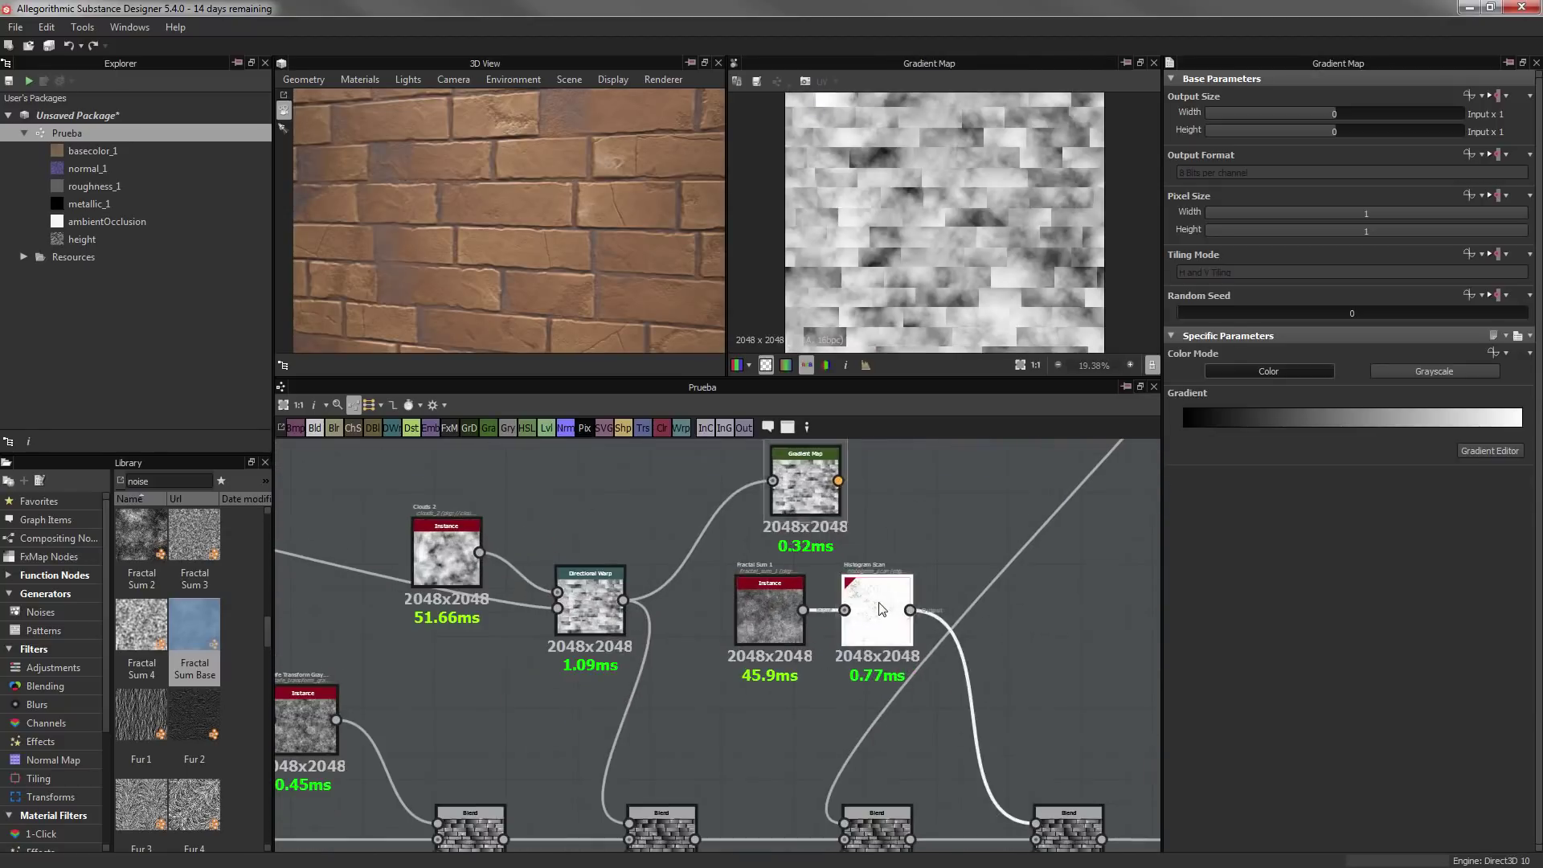
pyautogui.scroll(-3, 607, 666)
pyautogui.moveTo(607, 666); pyautogui.dragTo(430, 591, button='middle')
pyautogui.click(437, 579)
pyautogui.click(367, 578)
pyautogui.click(711, 650)
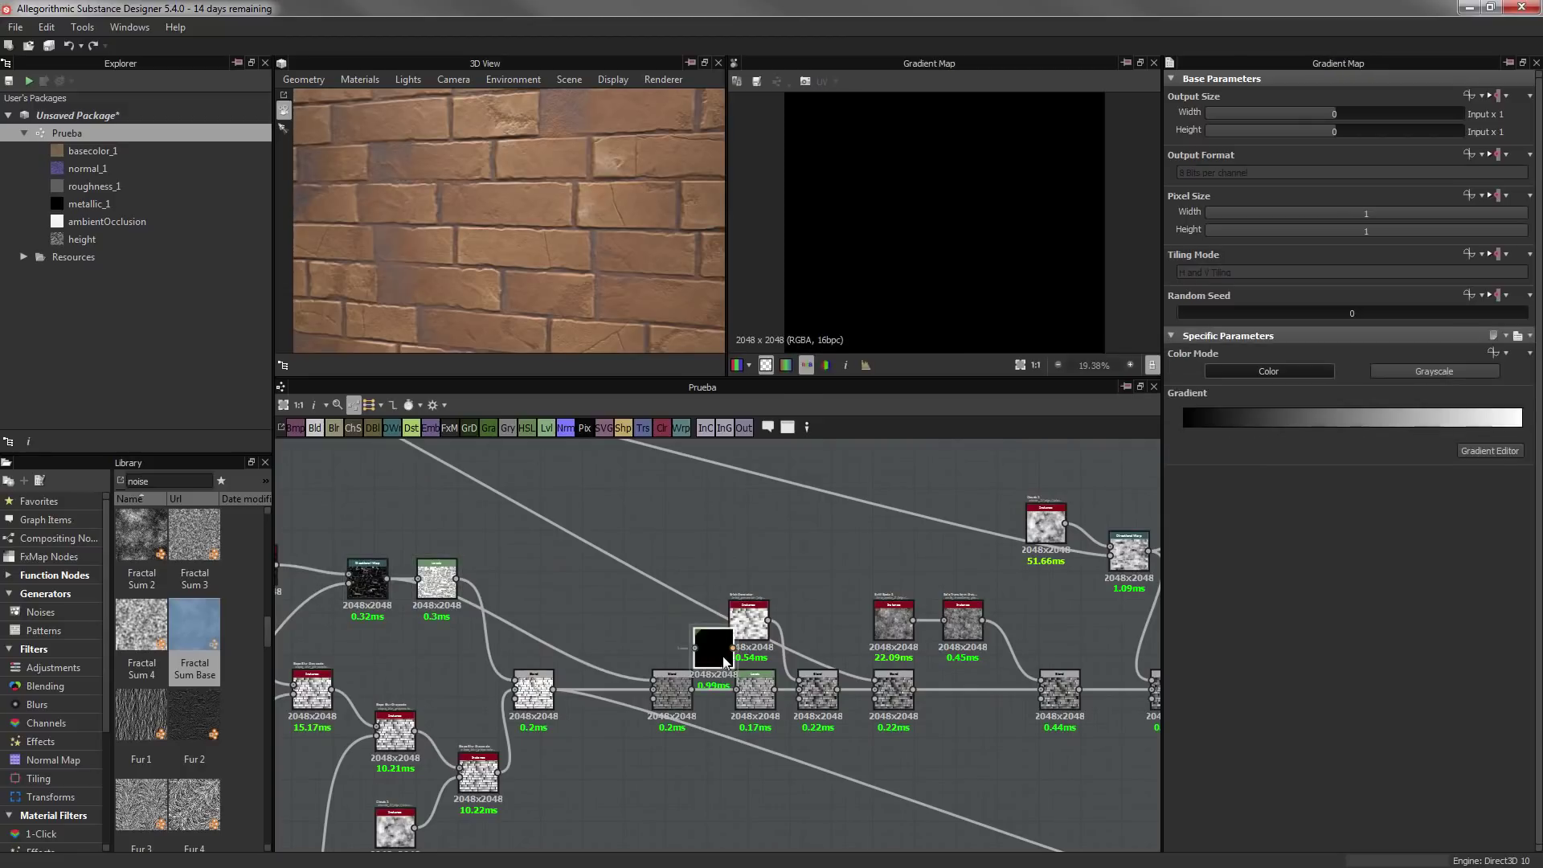
# Move the grey levels node left and the Gradient Map beside the albedo chain
pyautogui.moveTo(654, 574); pyautogui.dragTo(890, 643, button='middle')
pyautogui.scroll(-3, 1086, 643)
pyautogui.scroll(3, 1086, 643)
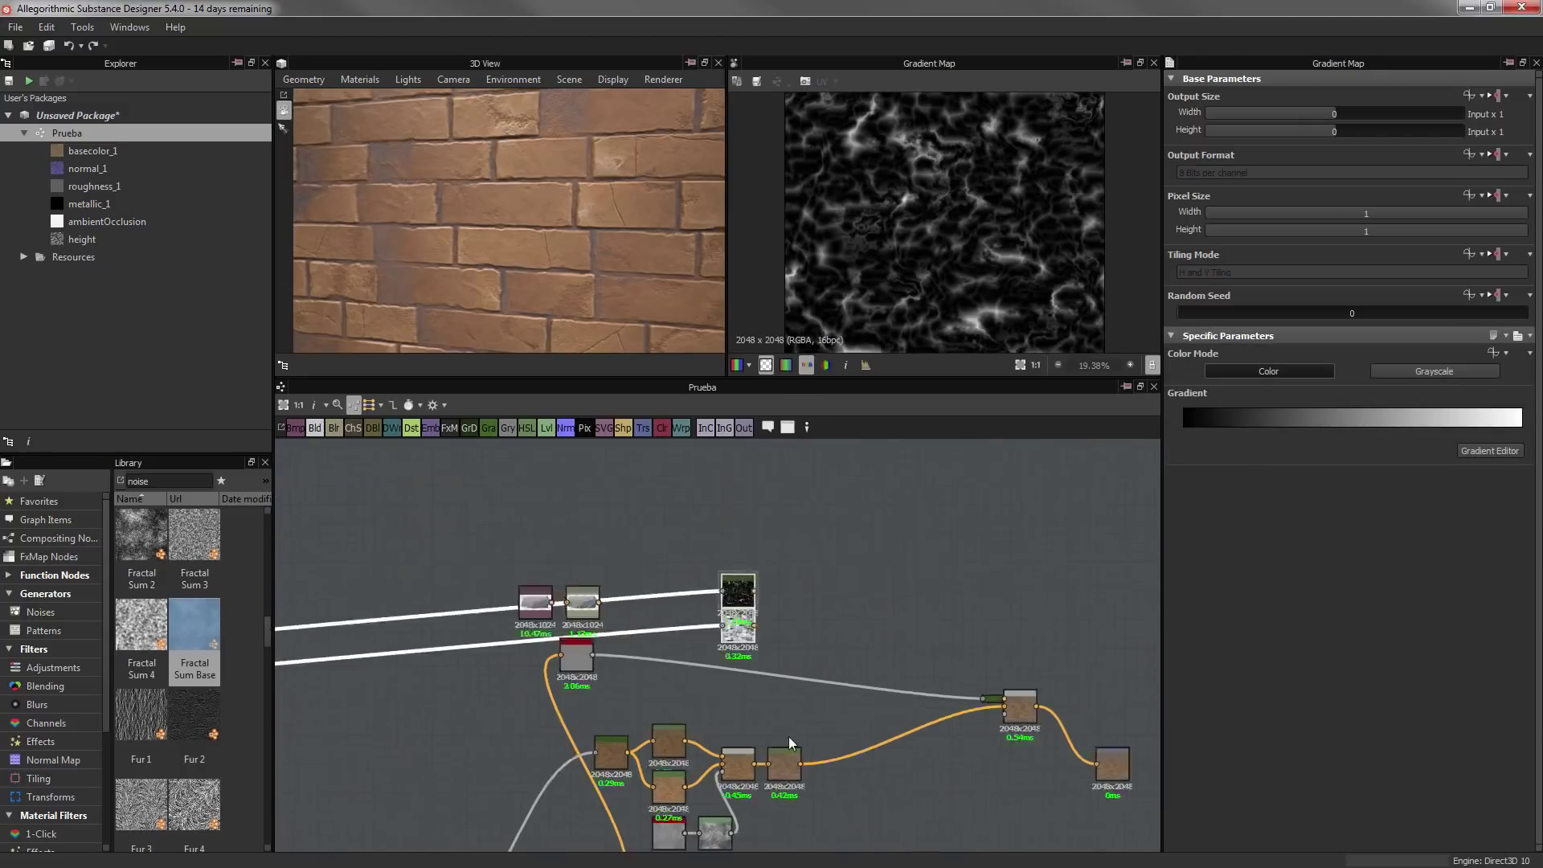
pyautogui.scroll(2, 707, 634)
pyautogui.click(442, 639)
pyautogui.moveTo(442, 639); pyautogui.dragTo(346, 665)
pyautogui.moveTo(346, 665)
pyautogui.mouseDown(button='middle')
pyautogui.moveTo(554, 572)
pyautogui.moveTo(846, 566)
pyautogui.mouseUp(button='middle')
pyautogui.click(555, 572)
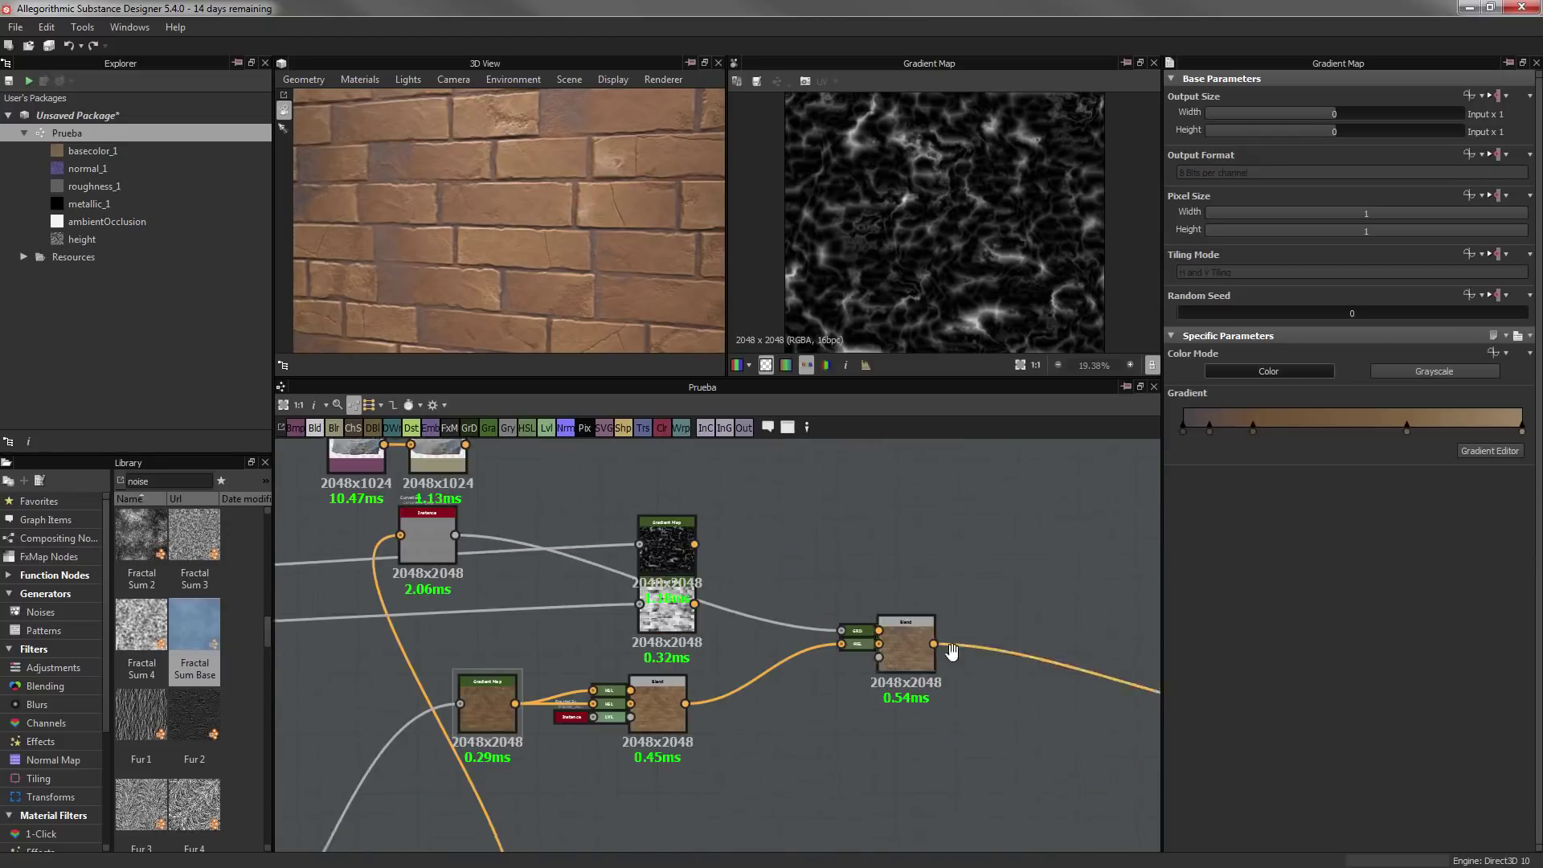
pyautogui.scroll(2, 845, 567)
# Insert a middle blend fed by the Gradient Map, trying Multiply before returning to Copy
pyautogui.click(804, 726)
pyautogui.moveTo(553, 626); pyautogui.dragTo(536, 641)
pyautogui.moveTo(593, 588); pyautogui.dragTo(757, 703)
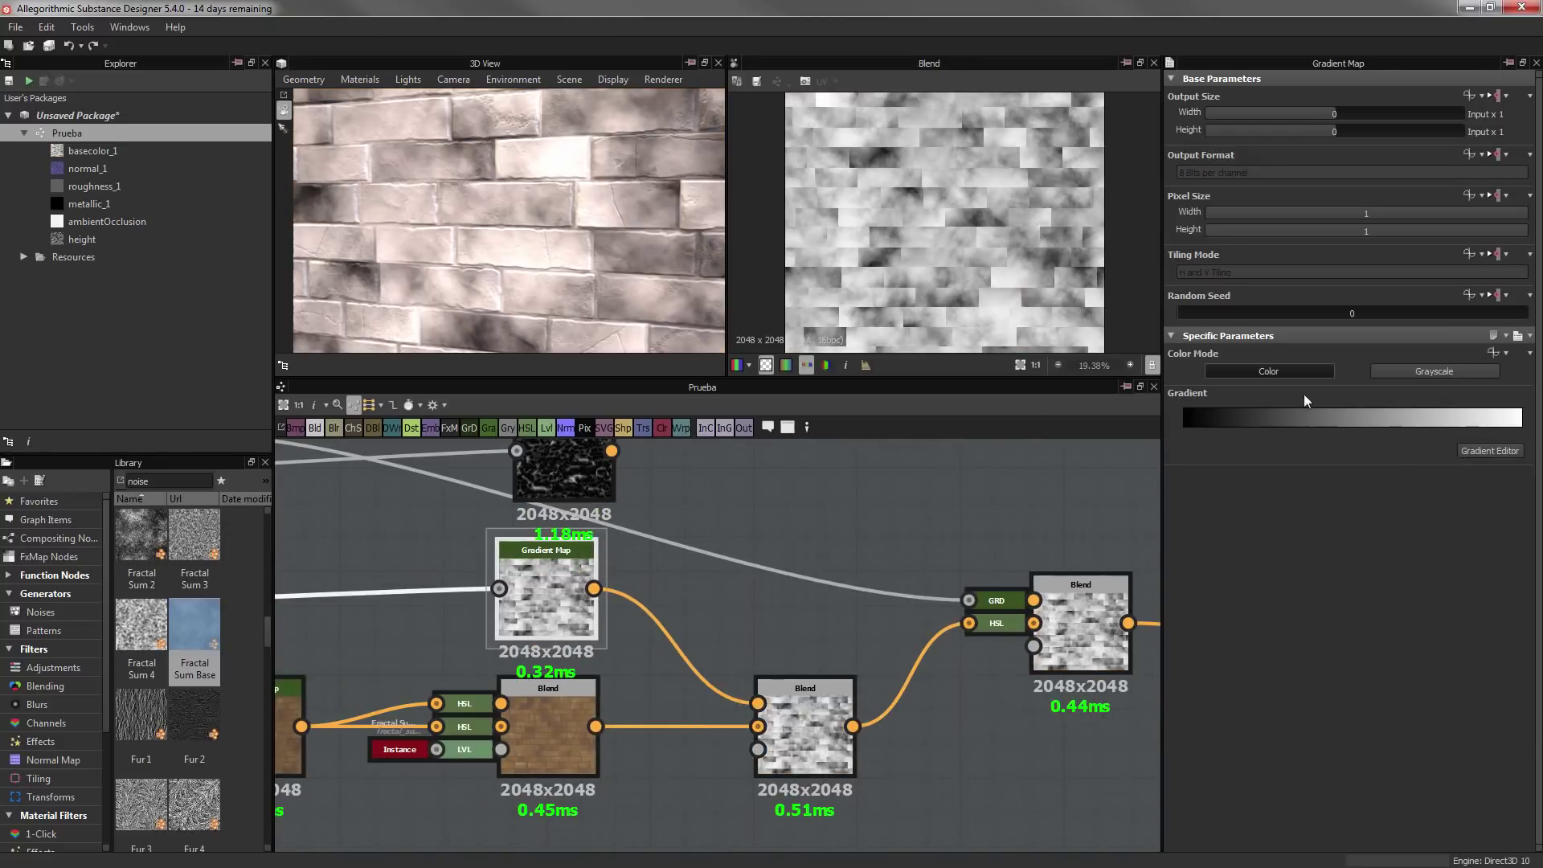
pyautogui.click(805, 726)
pyautogui.click(1232, 412)
pyautogui.click(1233, 434)
pyautogui.click(1229, 375)
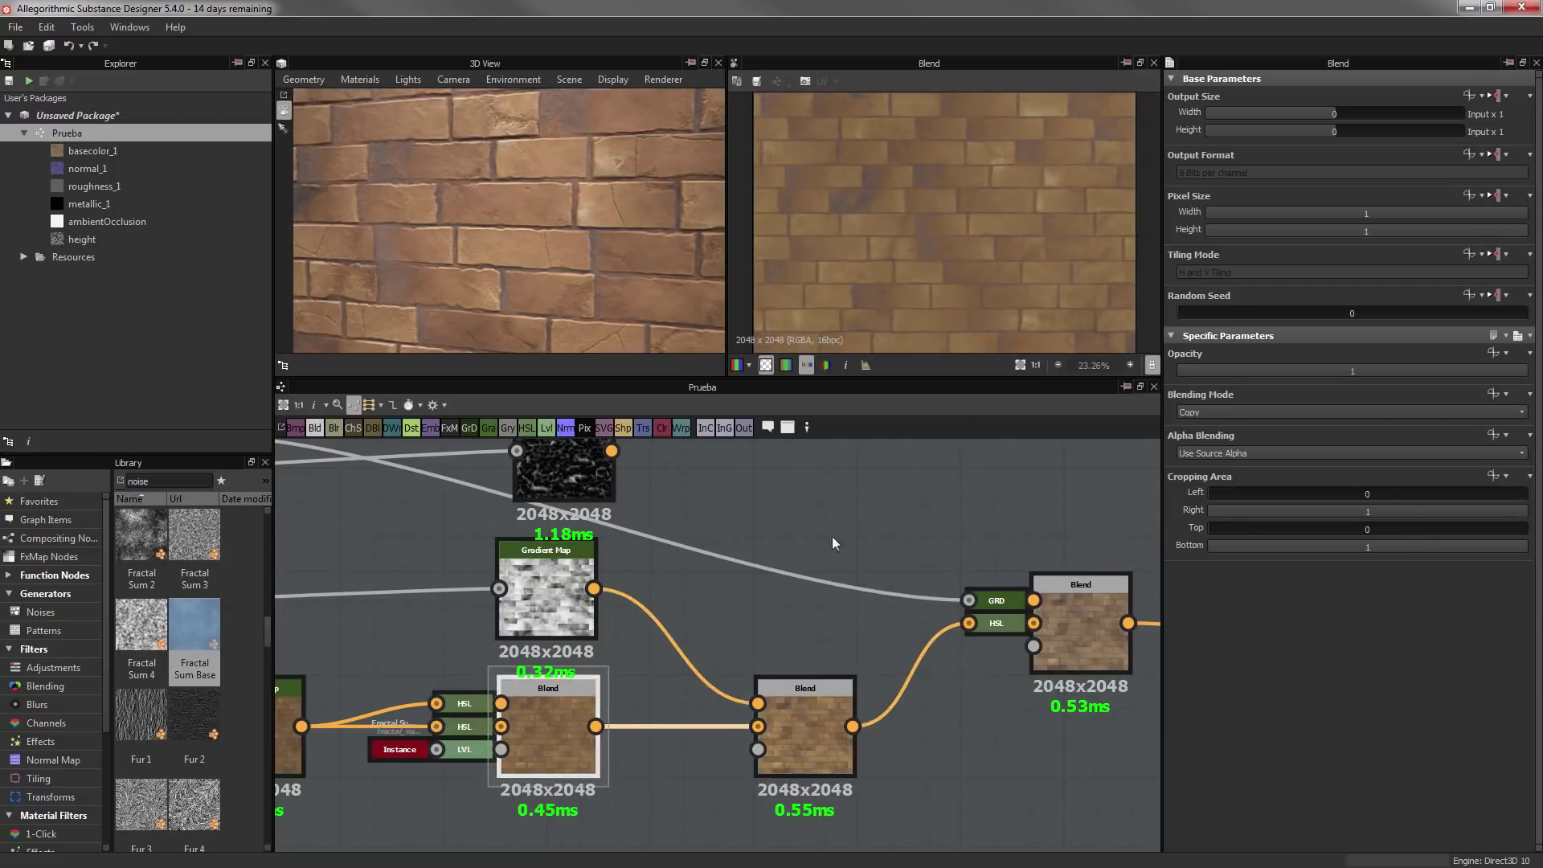
# Add an Invert node after the Gradient Map and wire the inverted mask into the middle blend
pyautogui.click(561, 596)
pyautogui.press('space')
pyautogui.write('invert')
pyautogui.press('Return')
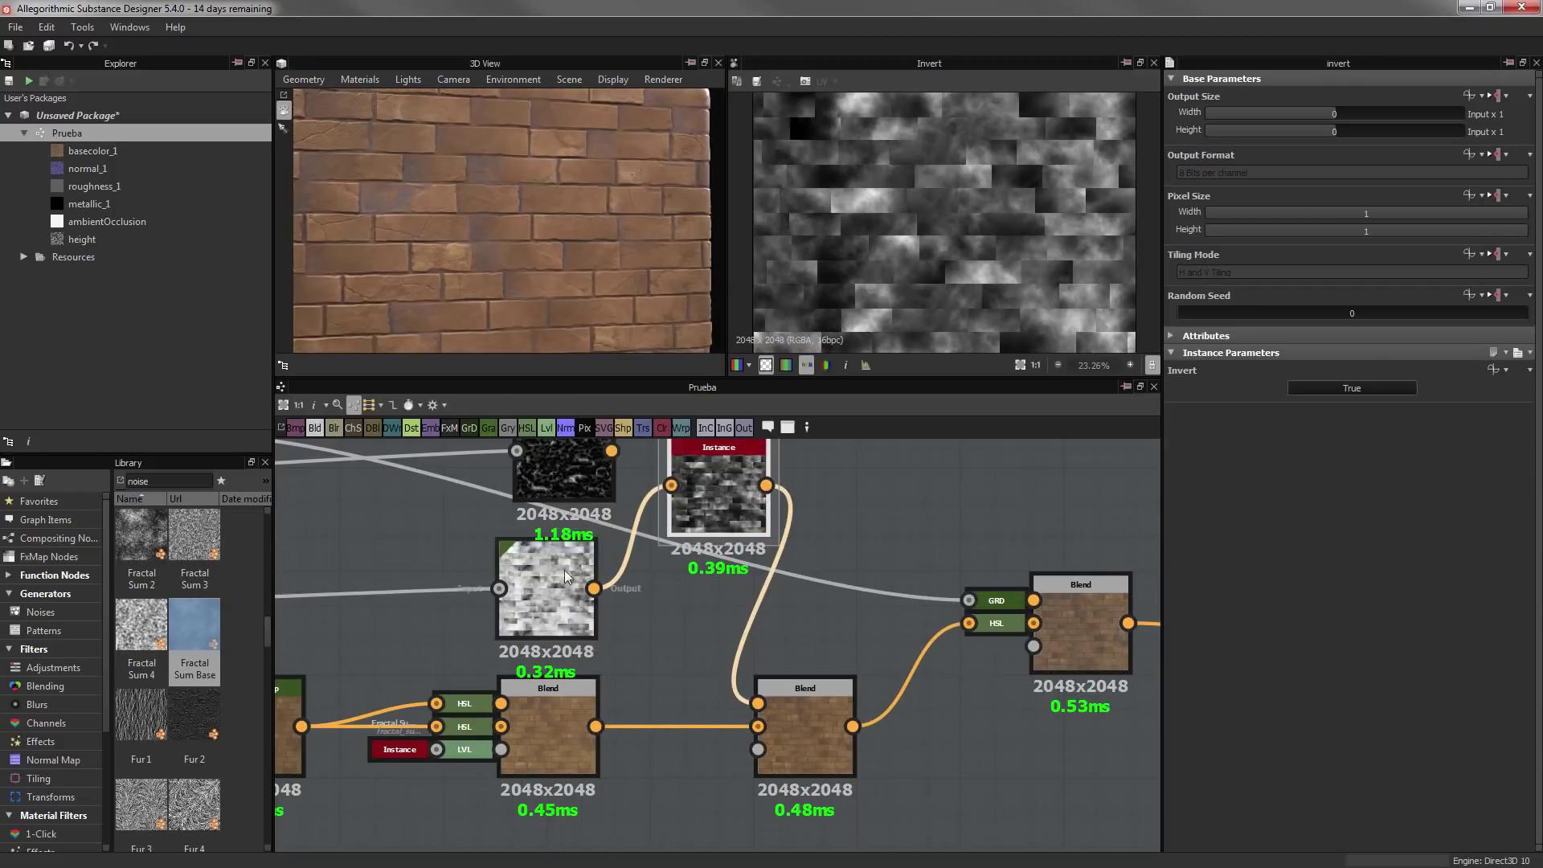
pyautogui.moveTo(531, 595); pyautogui.dragTo(426, 591)
pyautogui.scroll(3, 561, 178)
pyautogui.click(805, 725)
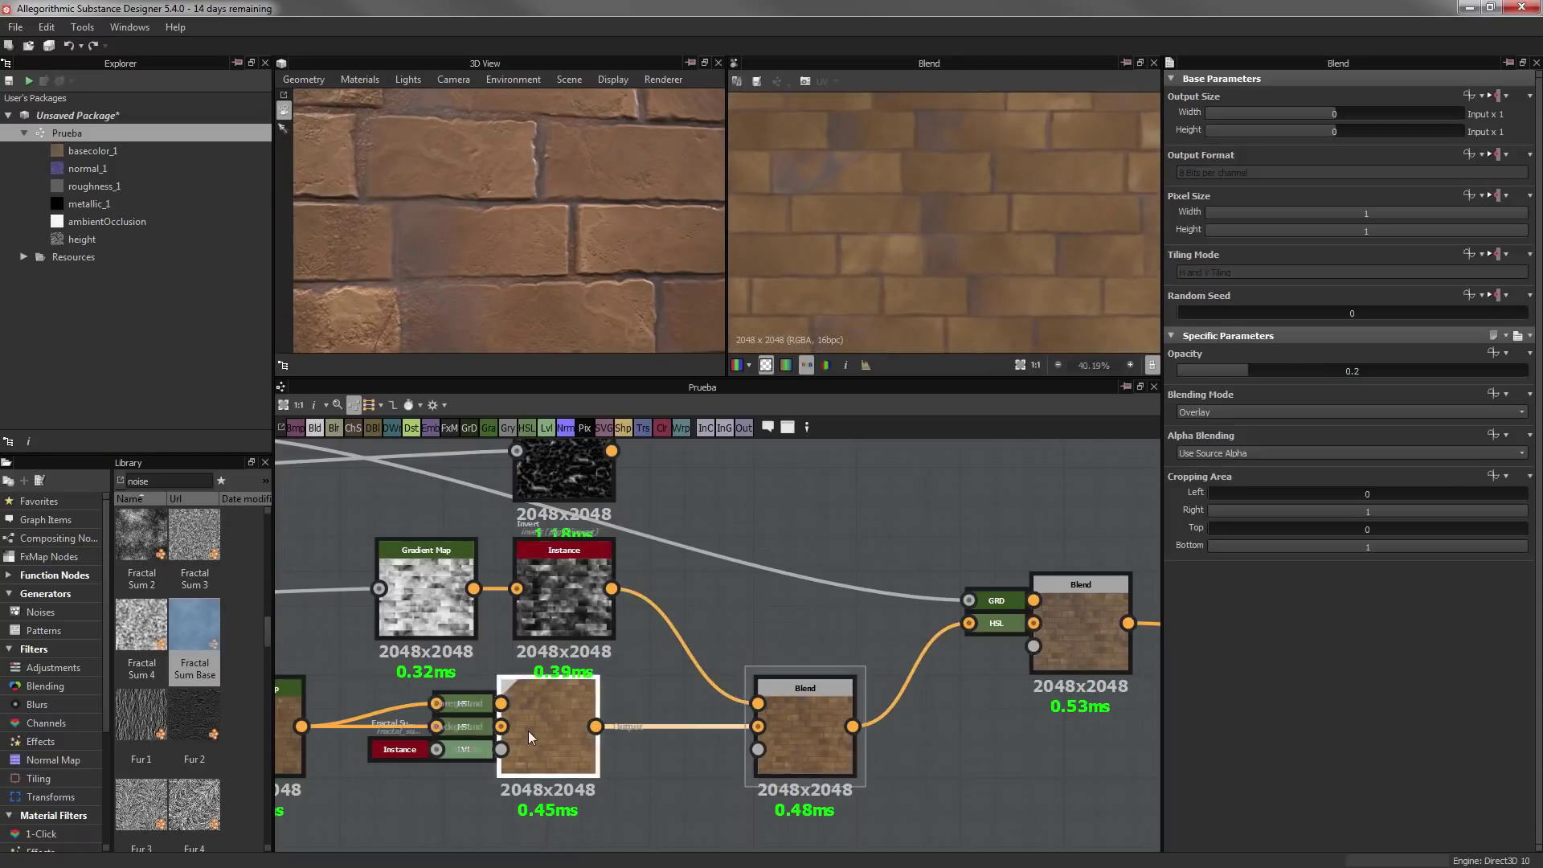
pyautogui.scroll(-1, 877, 256)
pyautogui.moveTo(611, 229)
pyautogui.mouseDown()
pyautogui.moveTo(587, 249)
pyautogui.moveTo(528, 220)
pyautogui.moveTo(555, 233)
pyautogui.mouseUp()
pyautogui.scroll(3, 803, 282)
pyautogui.scroll(-2, 624, 723)
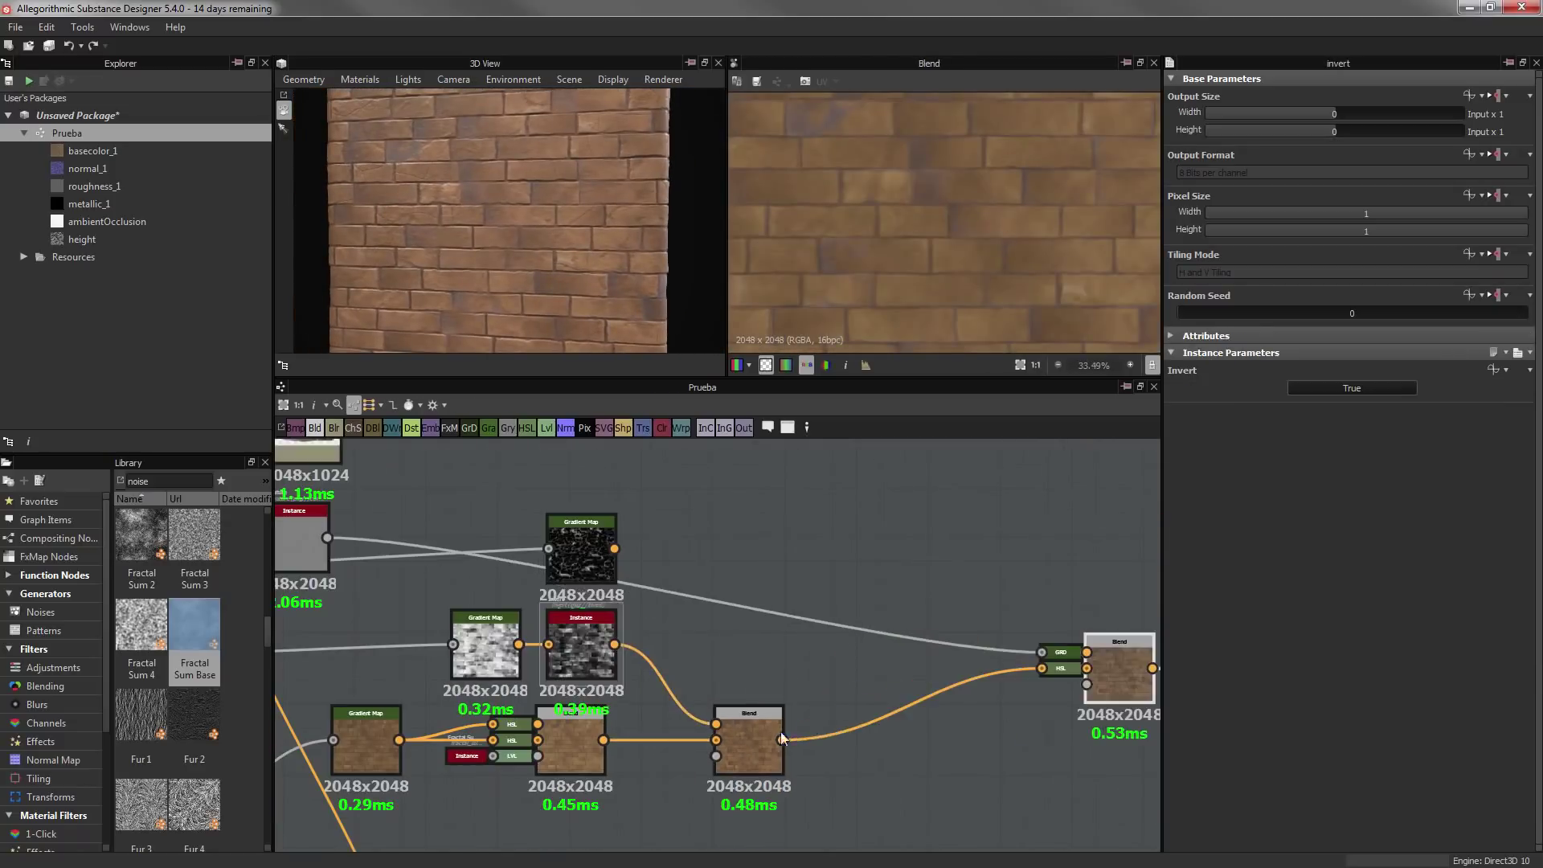
# Feed the top grime Gradient Map into a new Blend set to Screen mode
pyautogui.moveTo(614, 549); pyautogui.dragTo(859, 700)
pyautogui.click(1350, 412)
pyautogui.click(1205, 519)
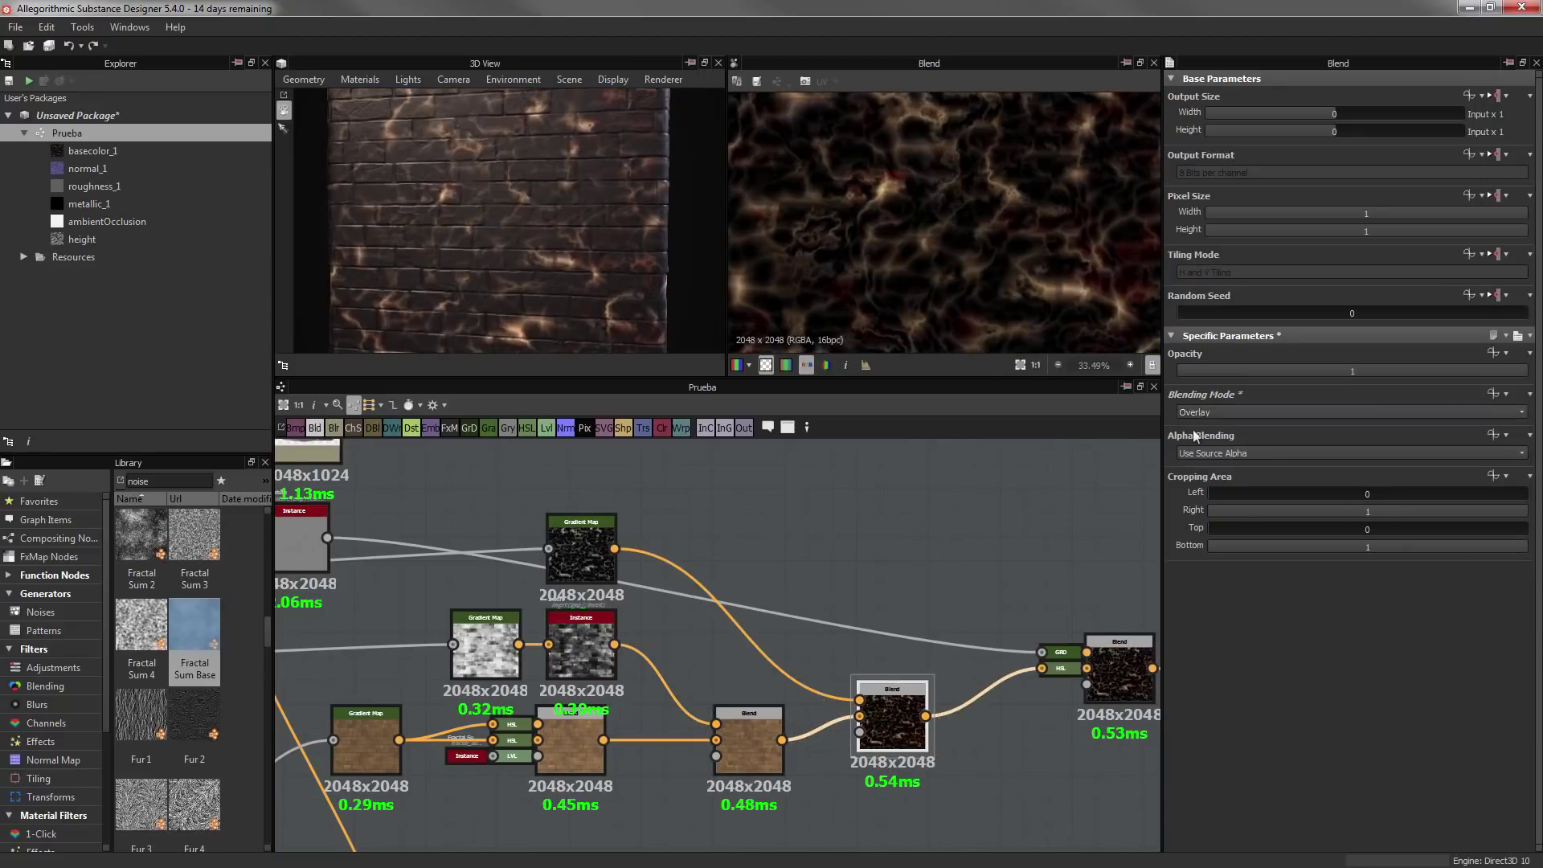
pyautogui.click(1192, 411)
pyautogui.click(1213, 479)
pyautogui.click(1209, 412)
pyautogui.click(1215, 514)
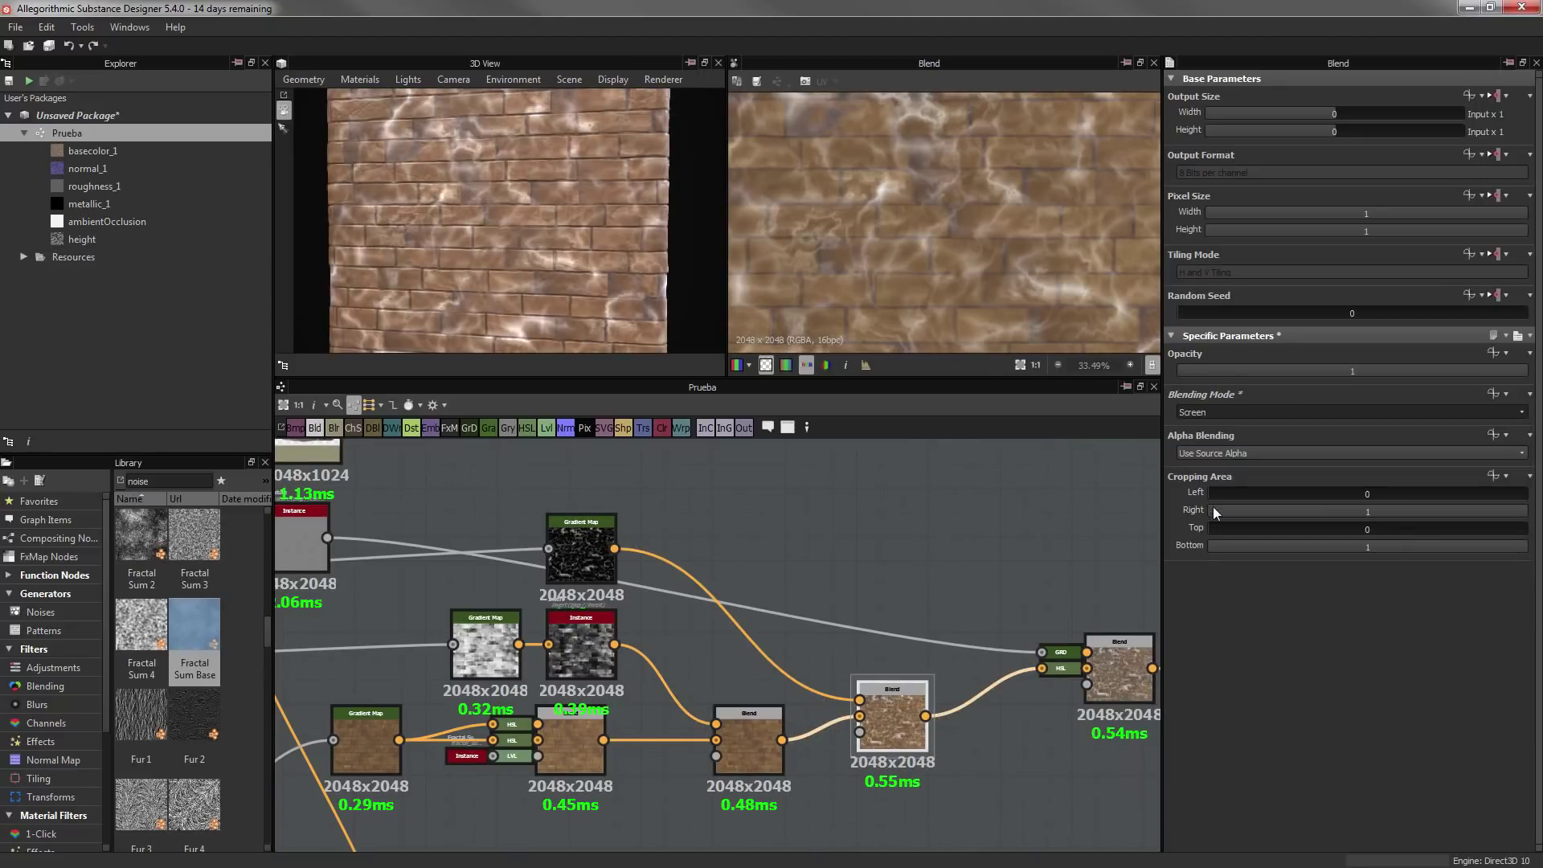
# Drop the Screen blend's opacity to a low value around 0.1 and preview the right-hand blend
pyautogui.moveTo(1216, 373)
pyautogui.mouseDown()
pyautogui.moveTo(1194, 368)
pyautogui.moveTo(1231, 370)
pyautogui.mouseUp()
pyautogui.scroll(2, 681, 304)
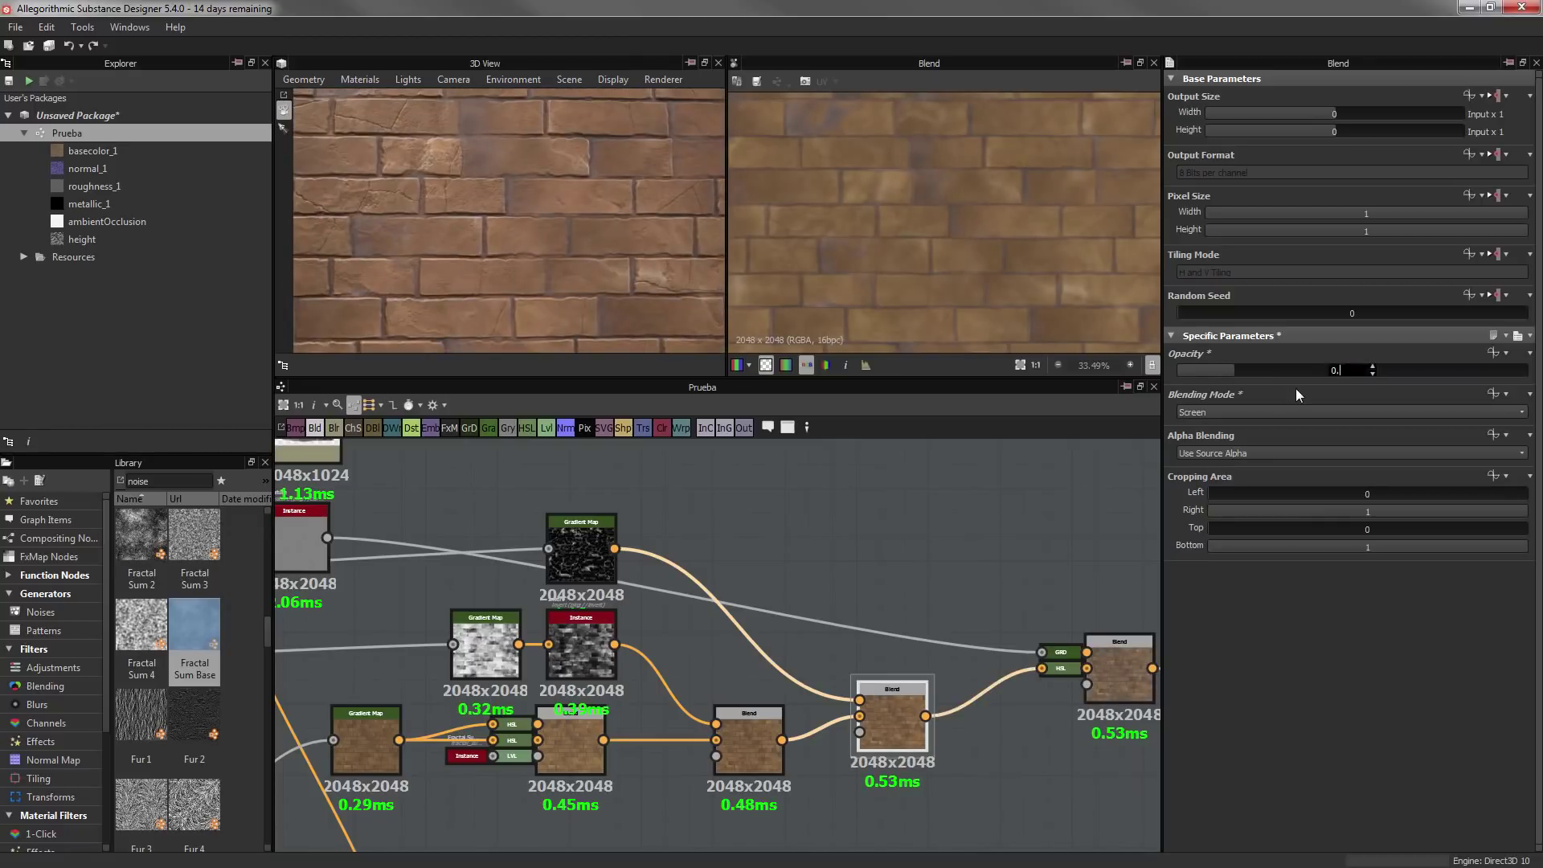
pyautogui.click(1212, 370)
pyautogui.moveTo(658, 254); pyautogui.dragTo(628, 239)
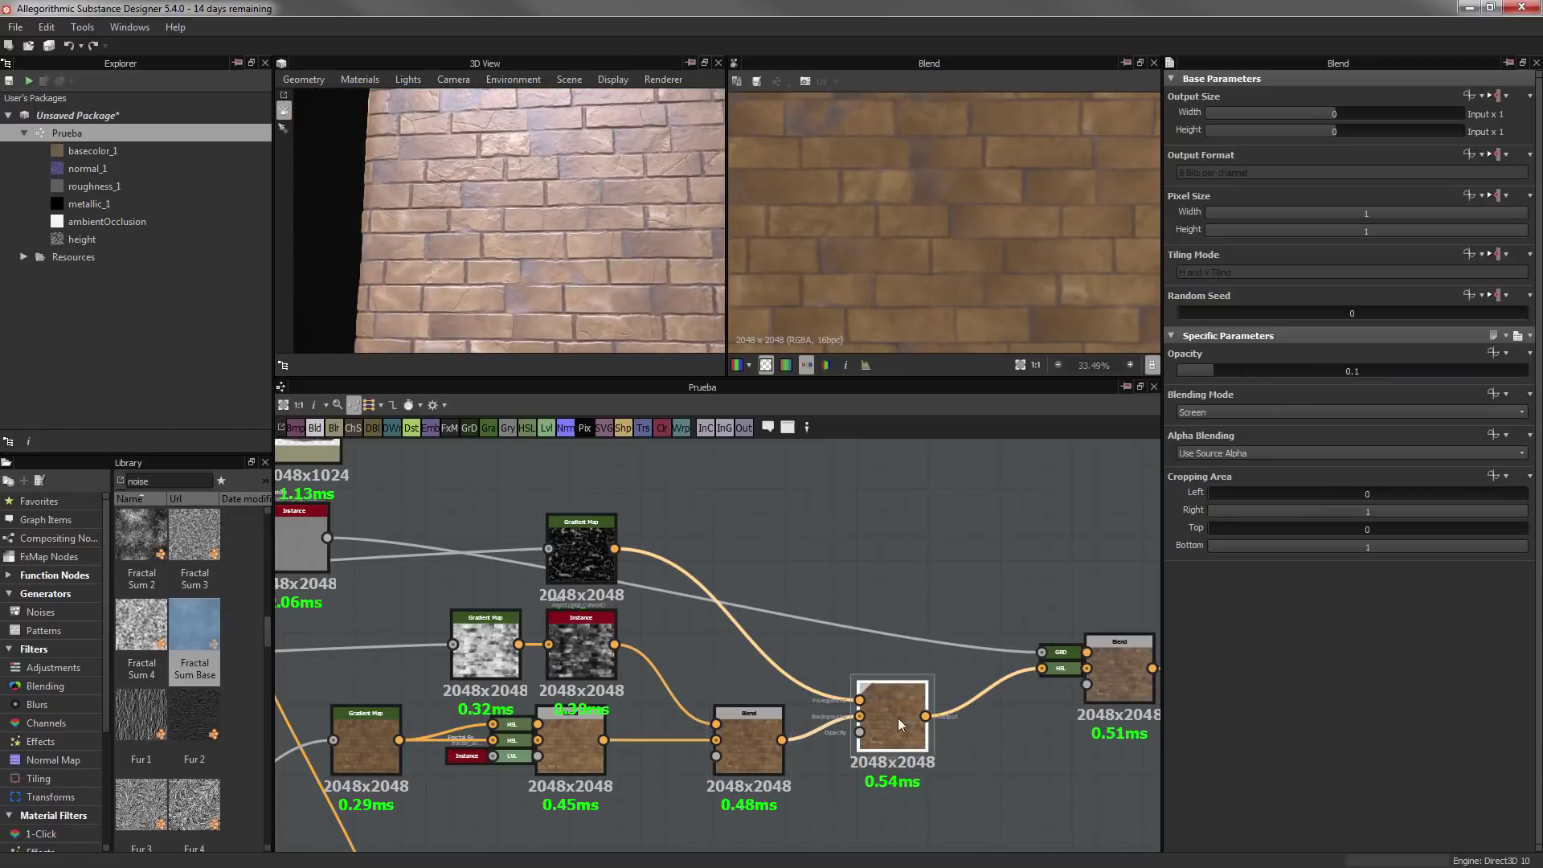
pyautogui.doubleClick(1119, 671)
pyautogui.scroll(-3, 939, 675)
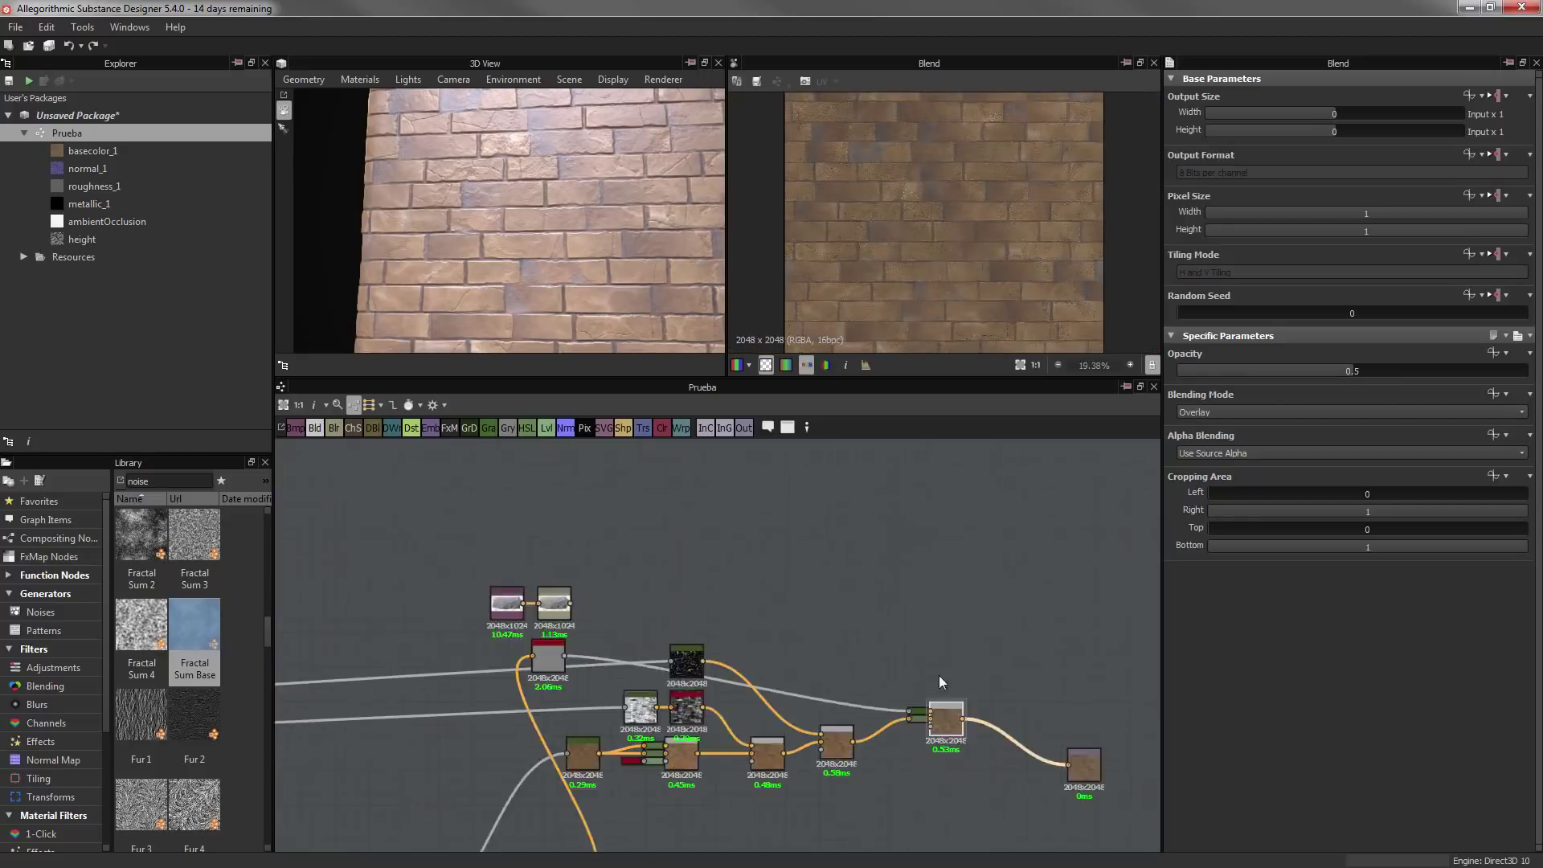
pyautogui.scroll(3, 818, 641)
# Inspect the Gradient Map and black blend nodes in the graph
pyautogui.click(818, 641)
pyautogui.scroll(-3, 793, 662)
pyautogui.scroll(3, 792, 662)
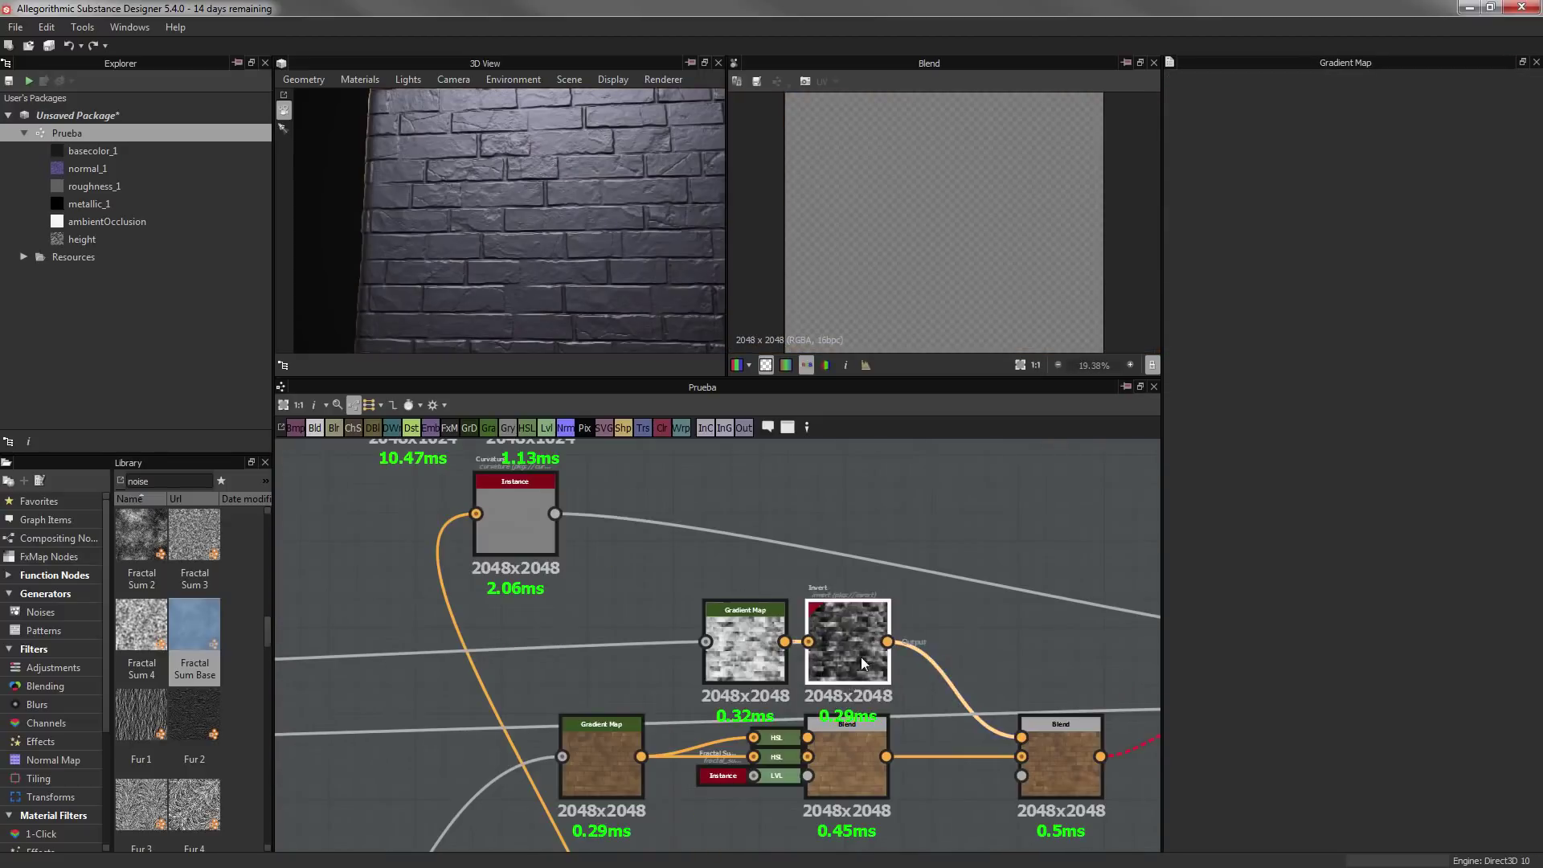
pyautogui.scroll(-3, 861, 657)
pyautogui.scroll(3, 929, 662)
pyautogui.click(929, 663)
pyautogui.scroll(3, 929, 662)
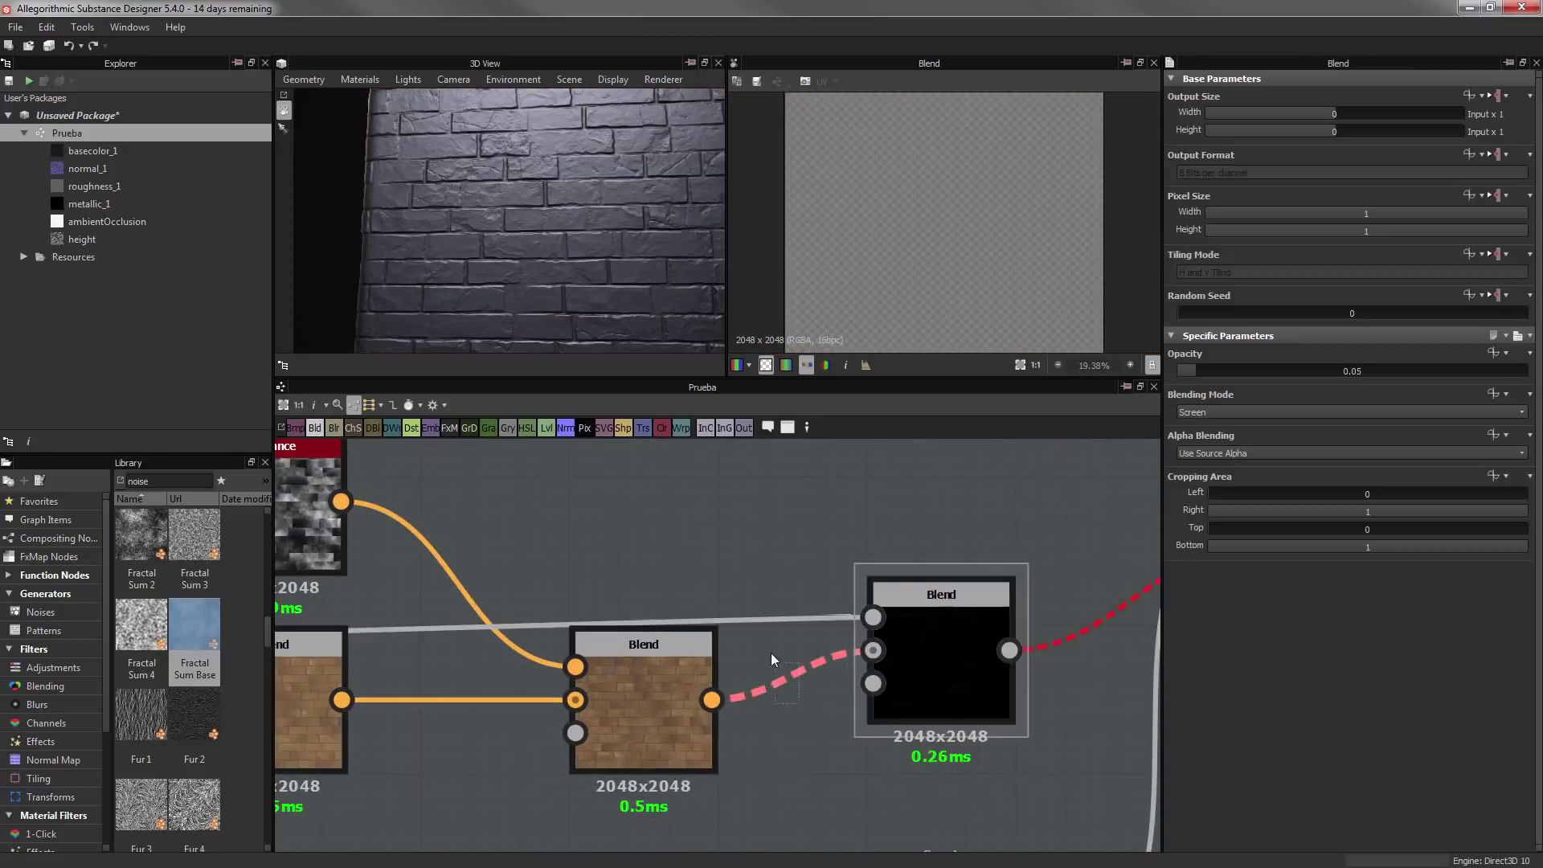
pyautogui.scroll(-5, 869, 638)
pyautogui.scroll(-3, 847, 704)
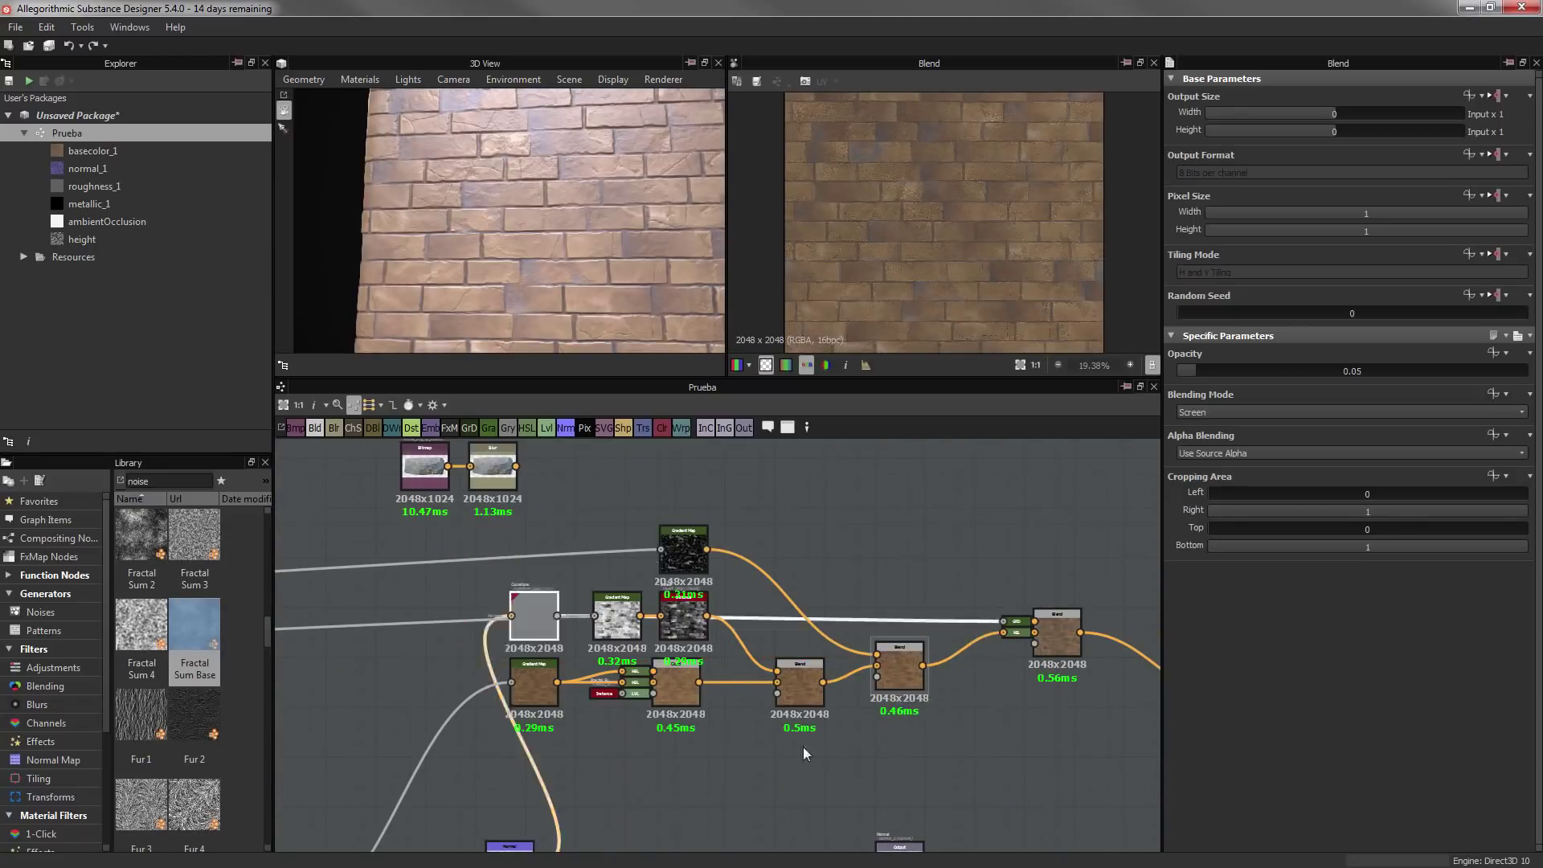
pyautogui.scroll(3, 918, 625)
pyautogui.scroll(-3, 942, 598)
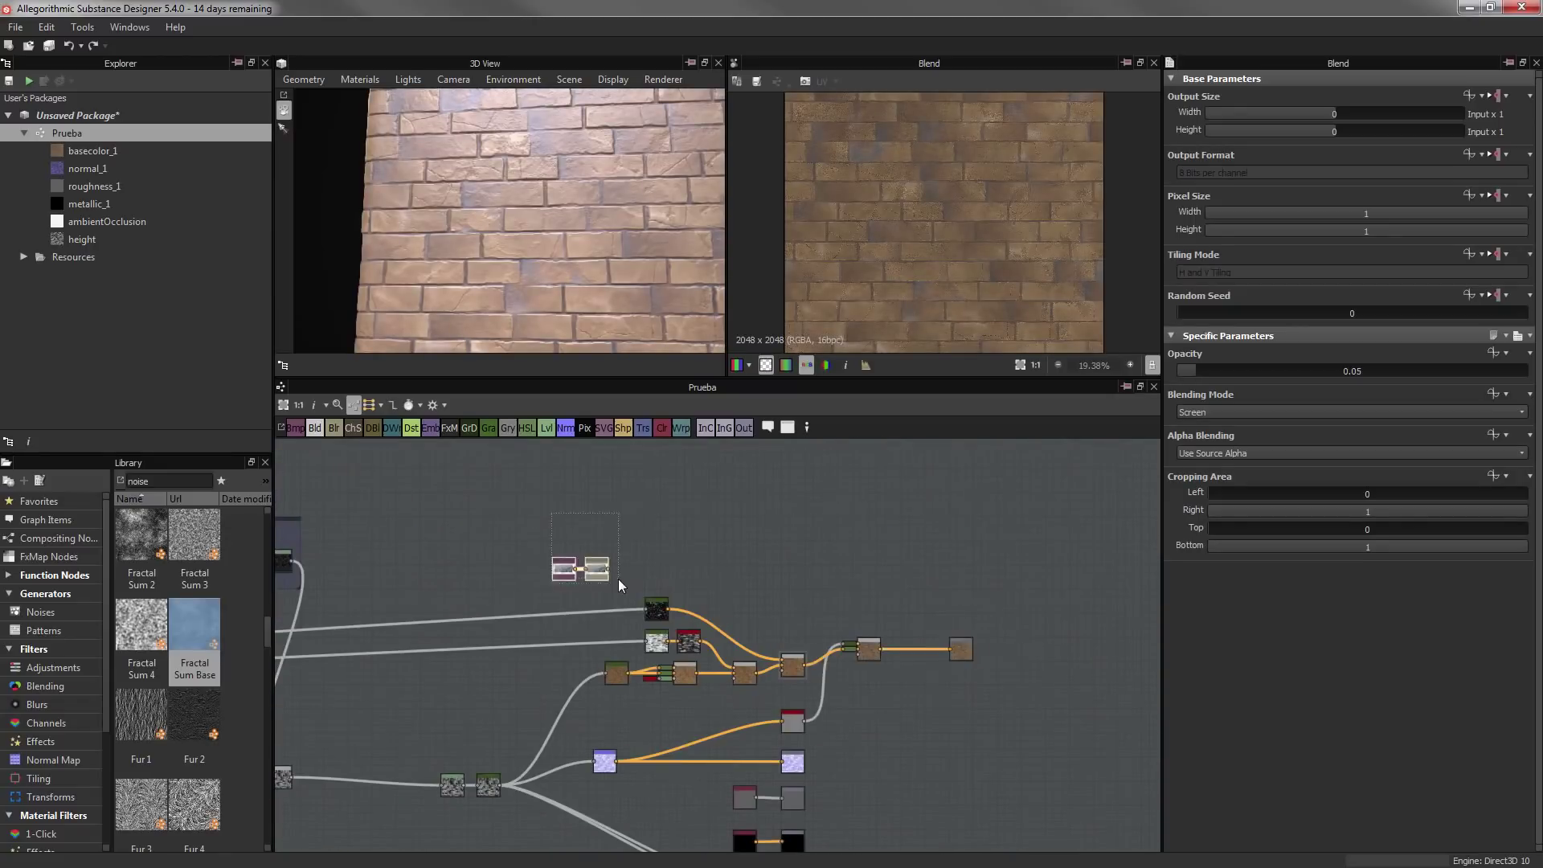
# Wrap the albedo nodes in a frame named 'Albedo'
pyautogui.hotkey('ctrl', 'f')
pyautogui.write('Albedo')
pyautogui.press('Return')
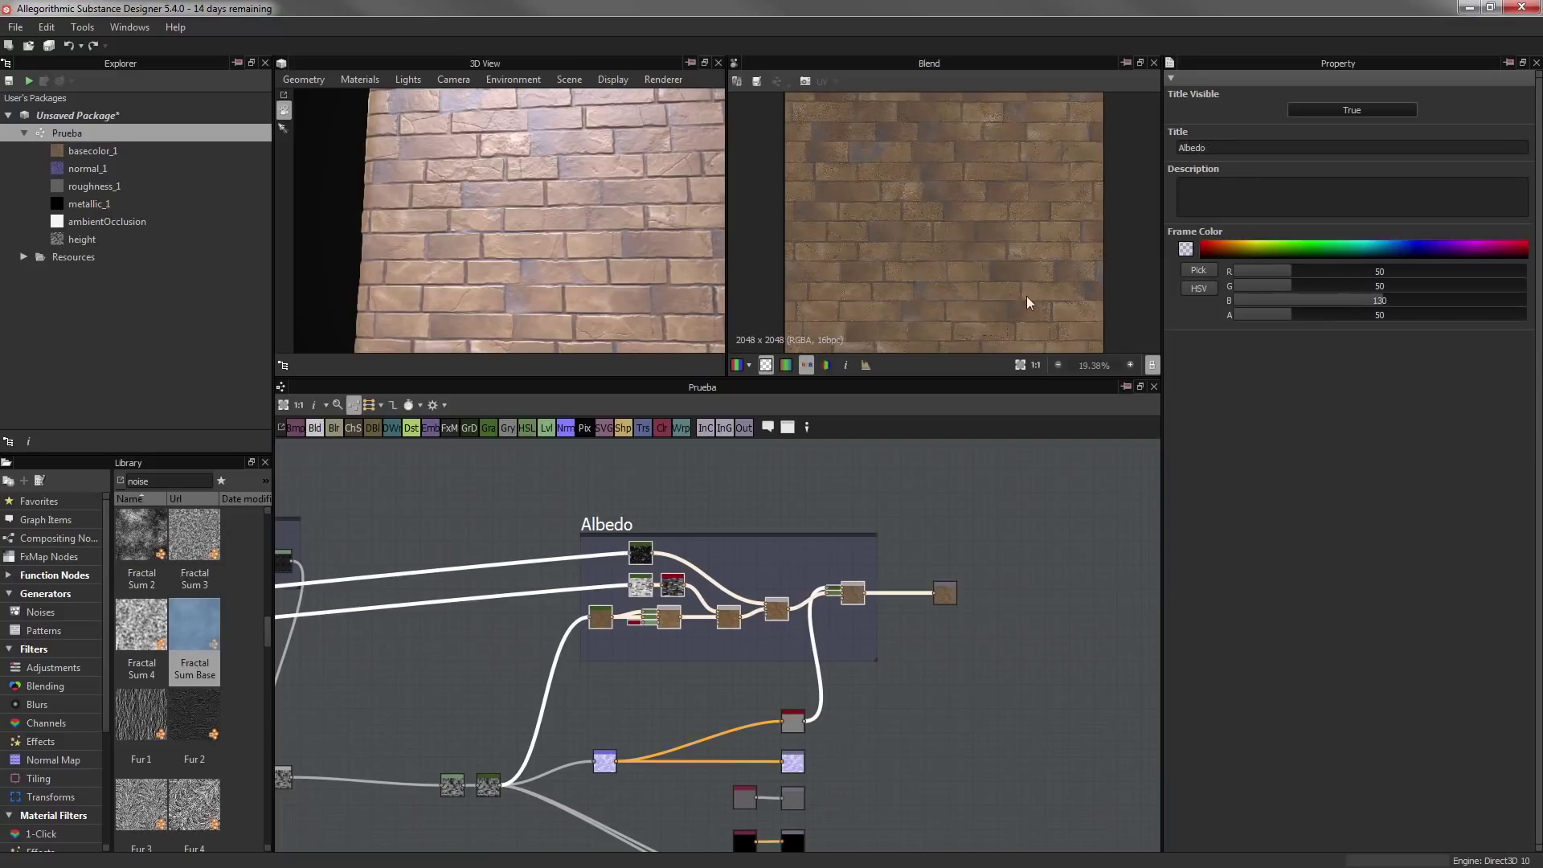
# Select the curvature node and edit its intensity value
pyautogui.scroll(5, 1025, 296)
pyautogui.scroll(5, 868, 590)
pyautogui.scroll(-1, 871, 586)
pyautogui.click(793, 720)
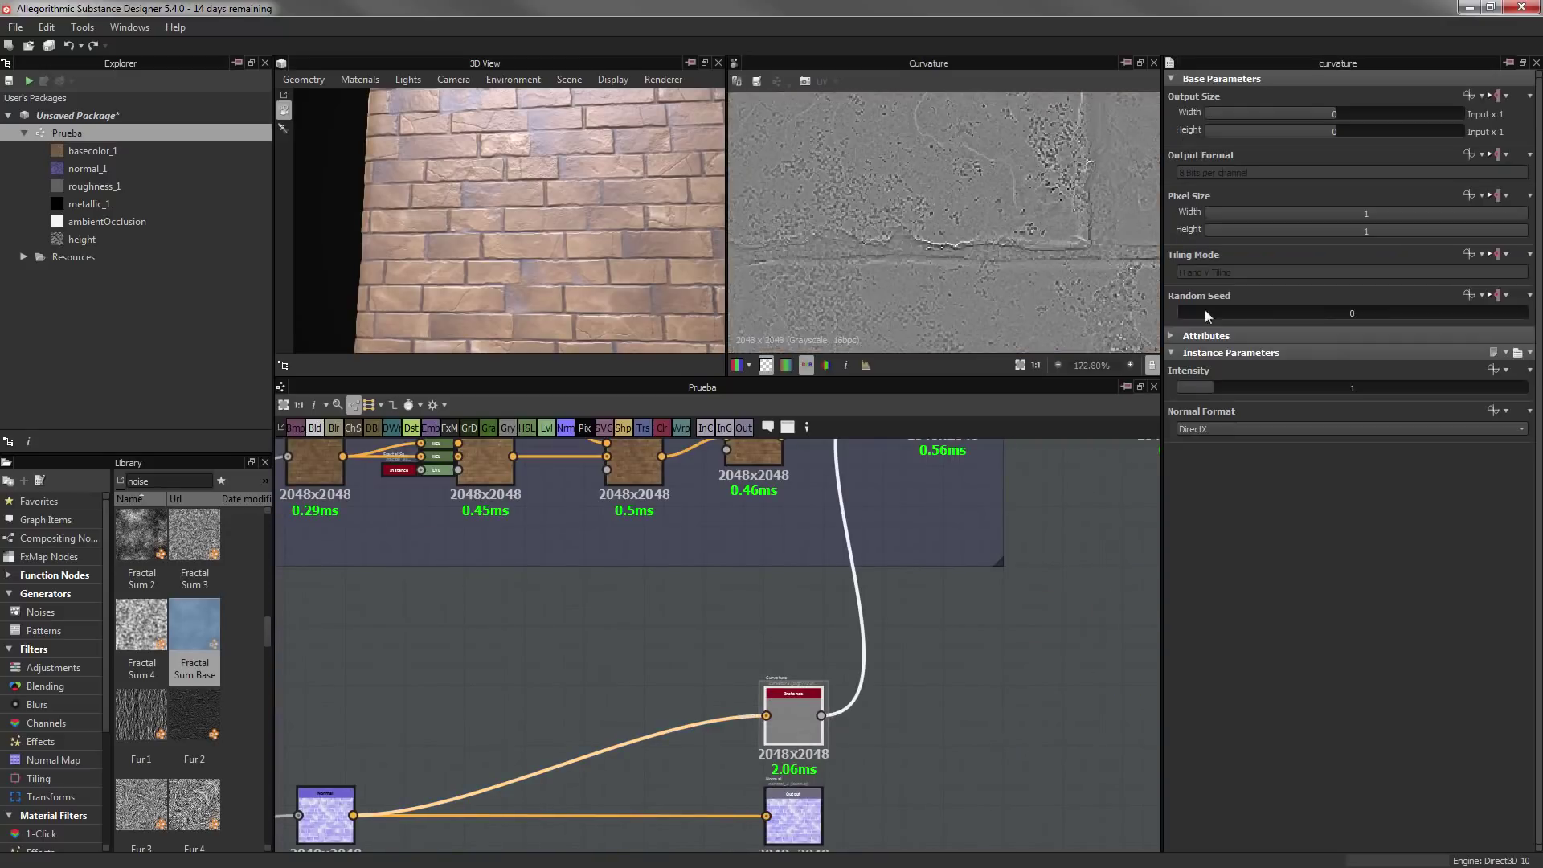
pyautogui.doubleClick(1196, 387)
pyautogui.write('0.')
# Preview the albedo Blend output and orbit the 3D wall to a front view
pyautogui.scroll(-3, 842, 655)
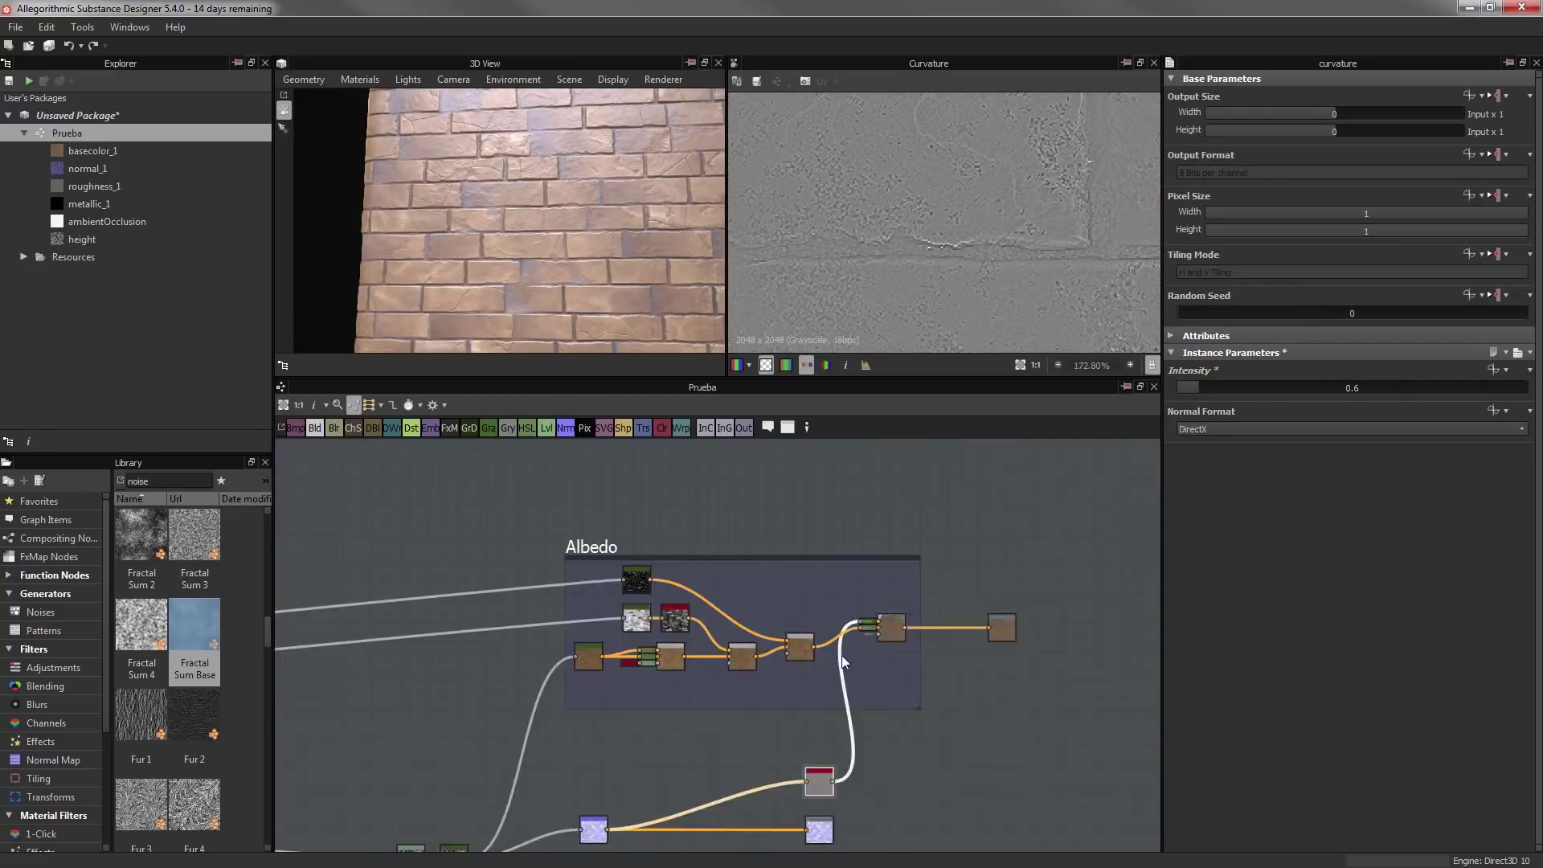
pyautogui.scroll(3, 924, 607)
pyautogui.doubleClick(924, 607)
pyautogui.moveTo(563, 241)
pyautogui.mouseDown()
pyautogui.moveTo(606, 220)
pyautogui.moveTo(620, 181)
pyautogui.moveTo(690, 211)
pyautogui.moveTo(598, 245)
pyautogui.mouseUp()
pyautogui.scroll(-3, 746, 547)
pyautogui.scroll(-2, 746, 547)
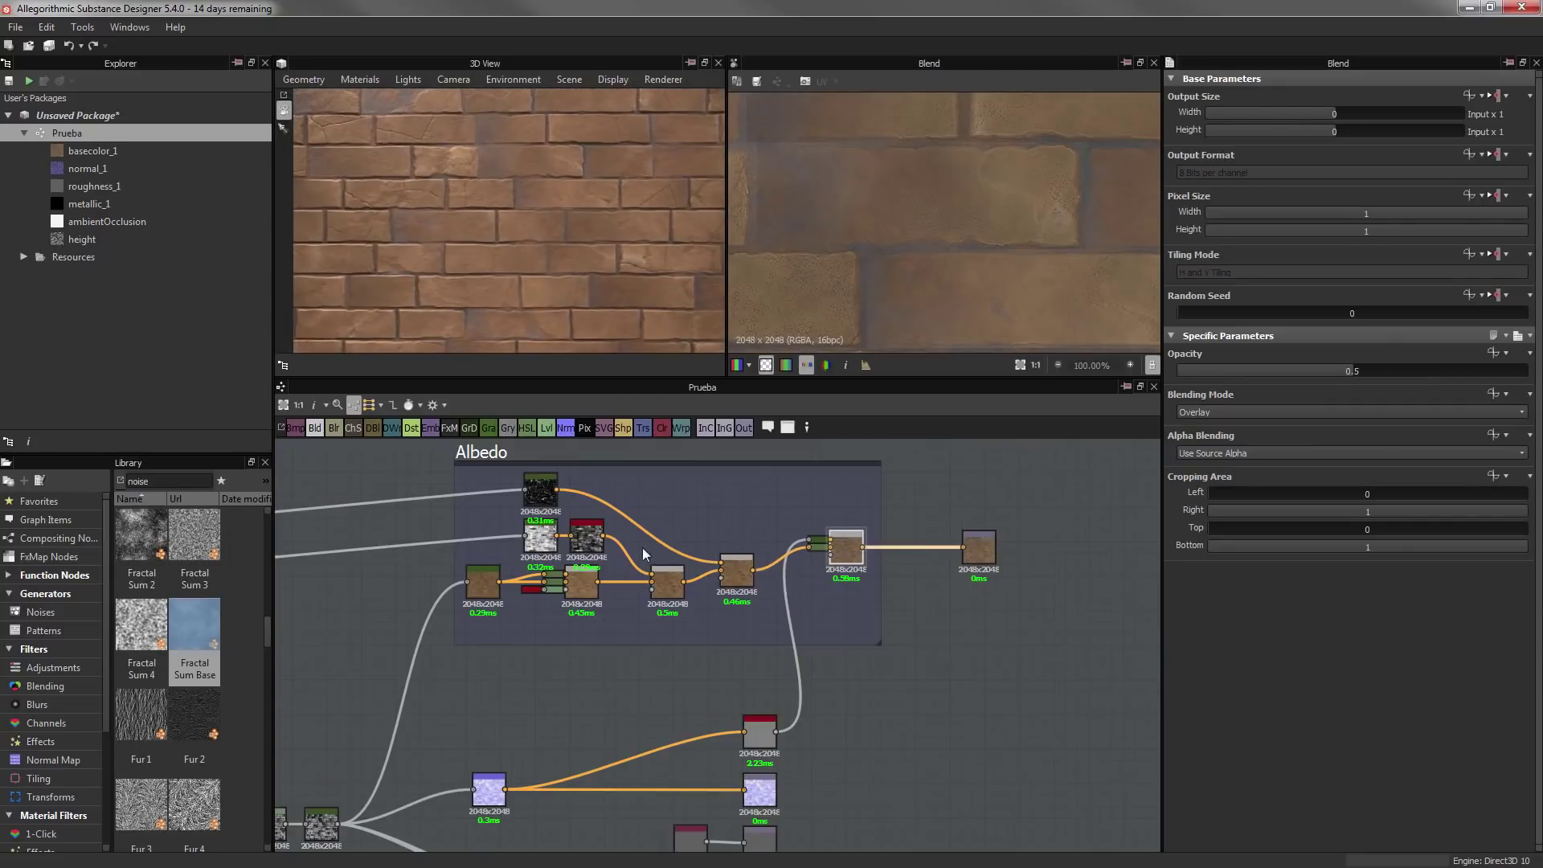
pyautogui.scroll(-3, 866, 566)
pyautogui.scroll(5, 482, 675)
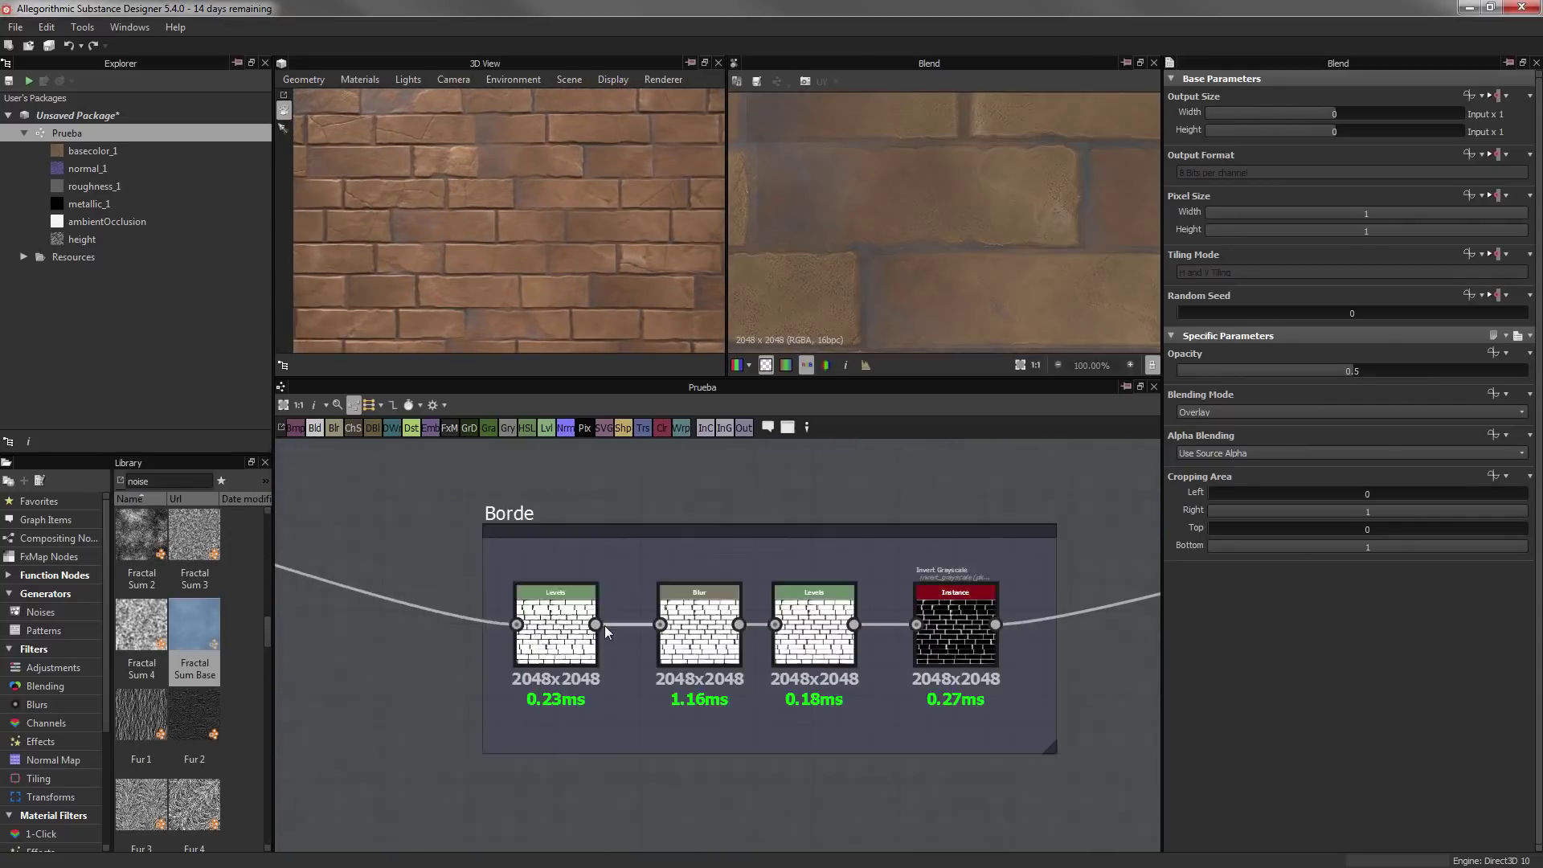
# Preview the Levels node in the Borde frame, then pan back to the Albedo frame
pyautogui.doubleClick(598, 619)
pyautogui.scroll(-4, 1000, 779)
pyautogui.moveTo(1000, 780); pyautogui.dragTo(639, 772, button='middle')
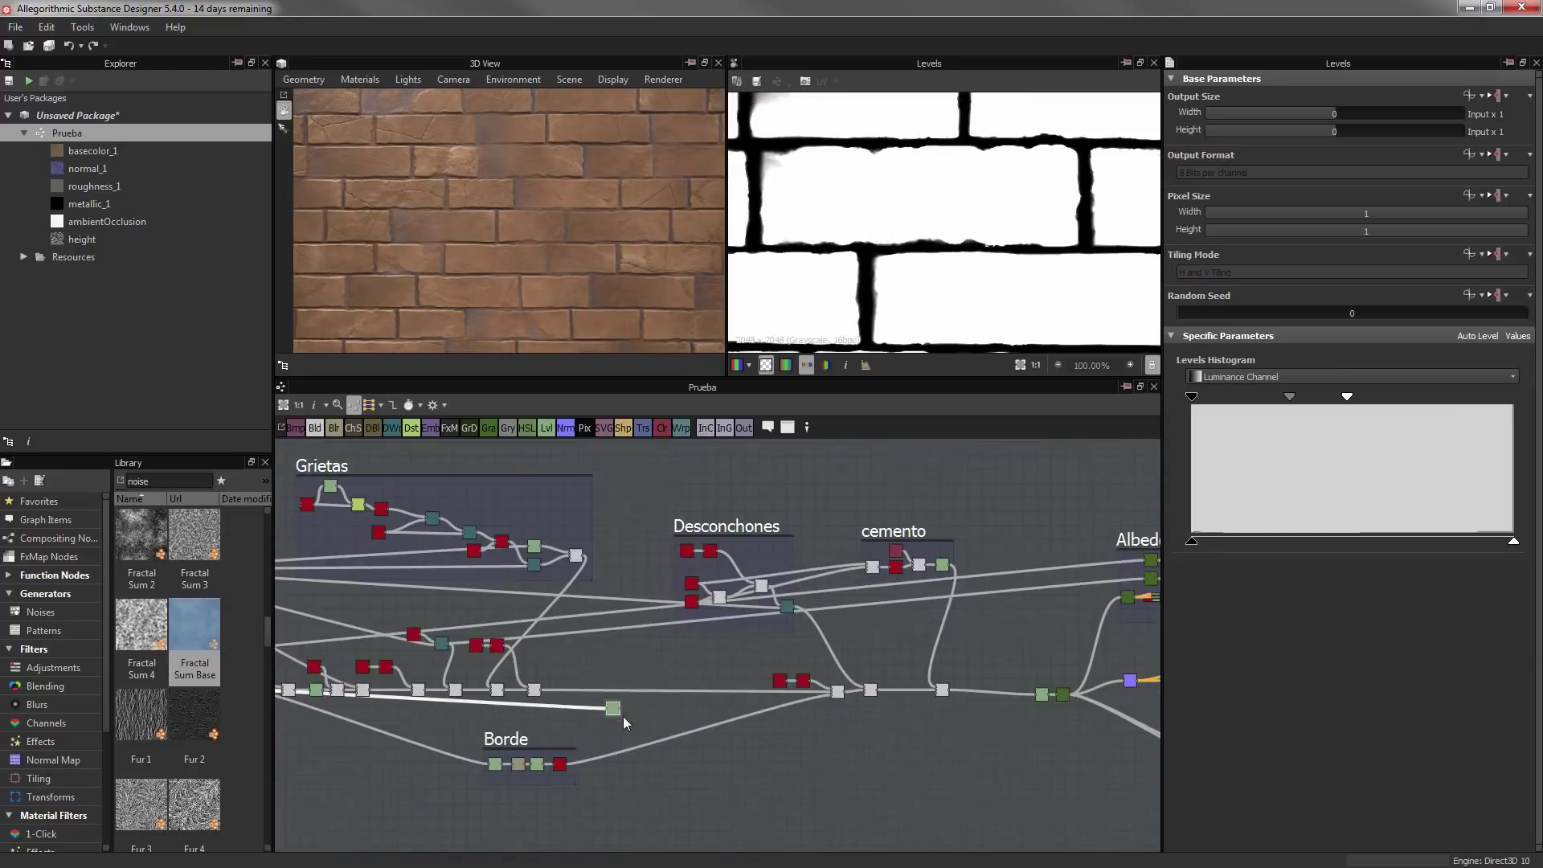
pyautogui.scroll(2, 582, 609)
pyautogui.scroll(3, 582, 609)
pyautogui.moveTo(782, 633); pyautogui.dragTo(803, 684, button='middle')
pyautogui.scroll(-2, 804, 683)
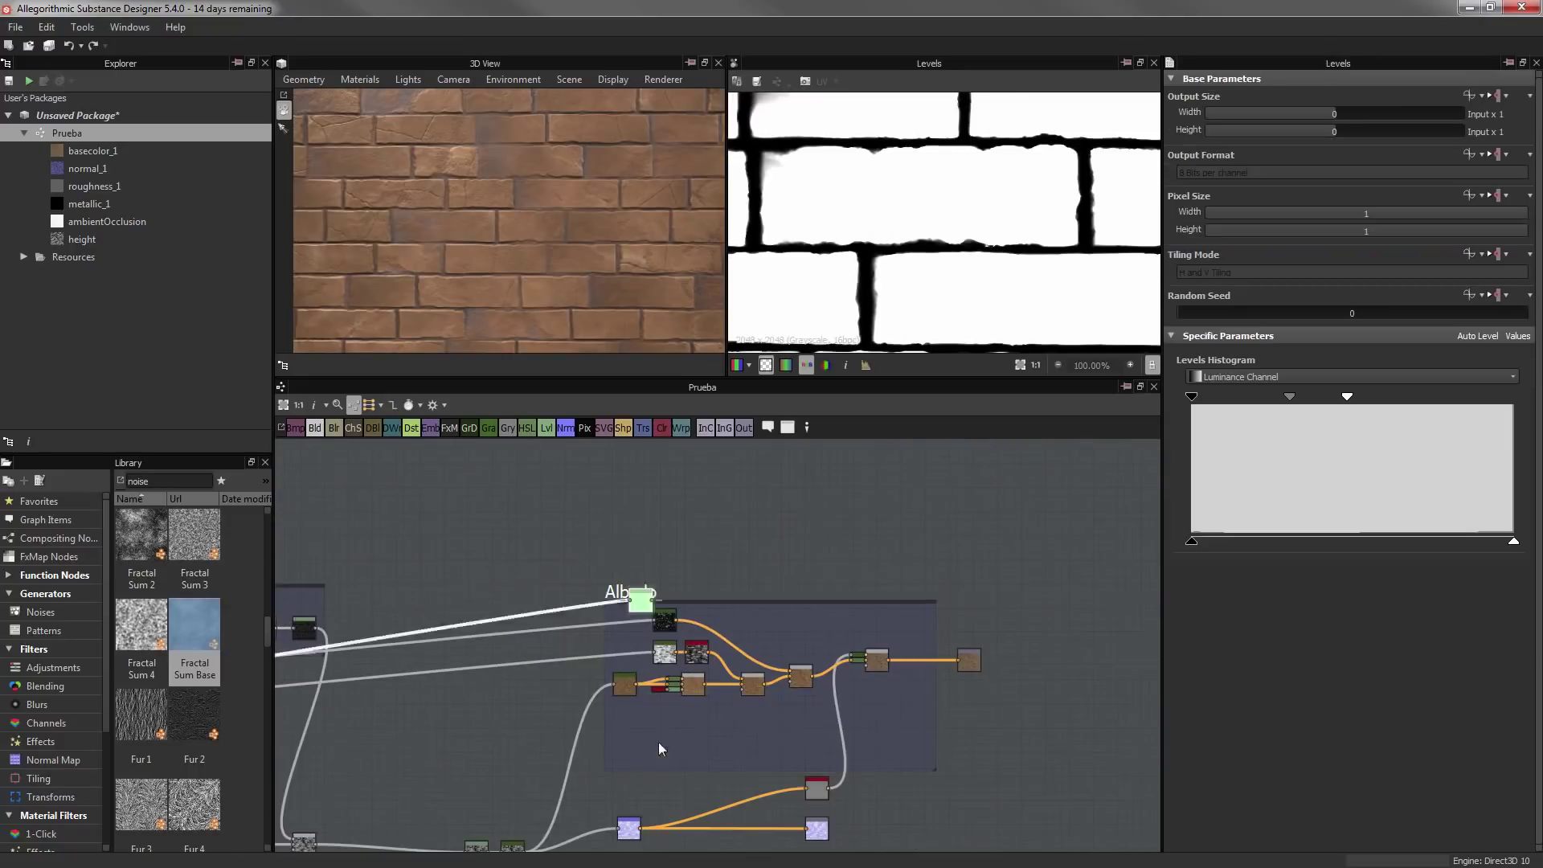
pyautogui.scroll(4, 658, 740)
# Drag a Fractal Sum Base noise from the Library into the Albedo frame
pyautogui.moveTo(194, 639); pyautogui.dragTo(696, 563)
pyautogui.moveTo(921, 572); pyautogui.dragTo(777, 685, button='middle')
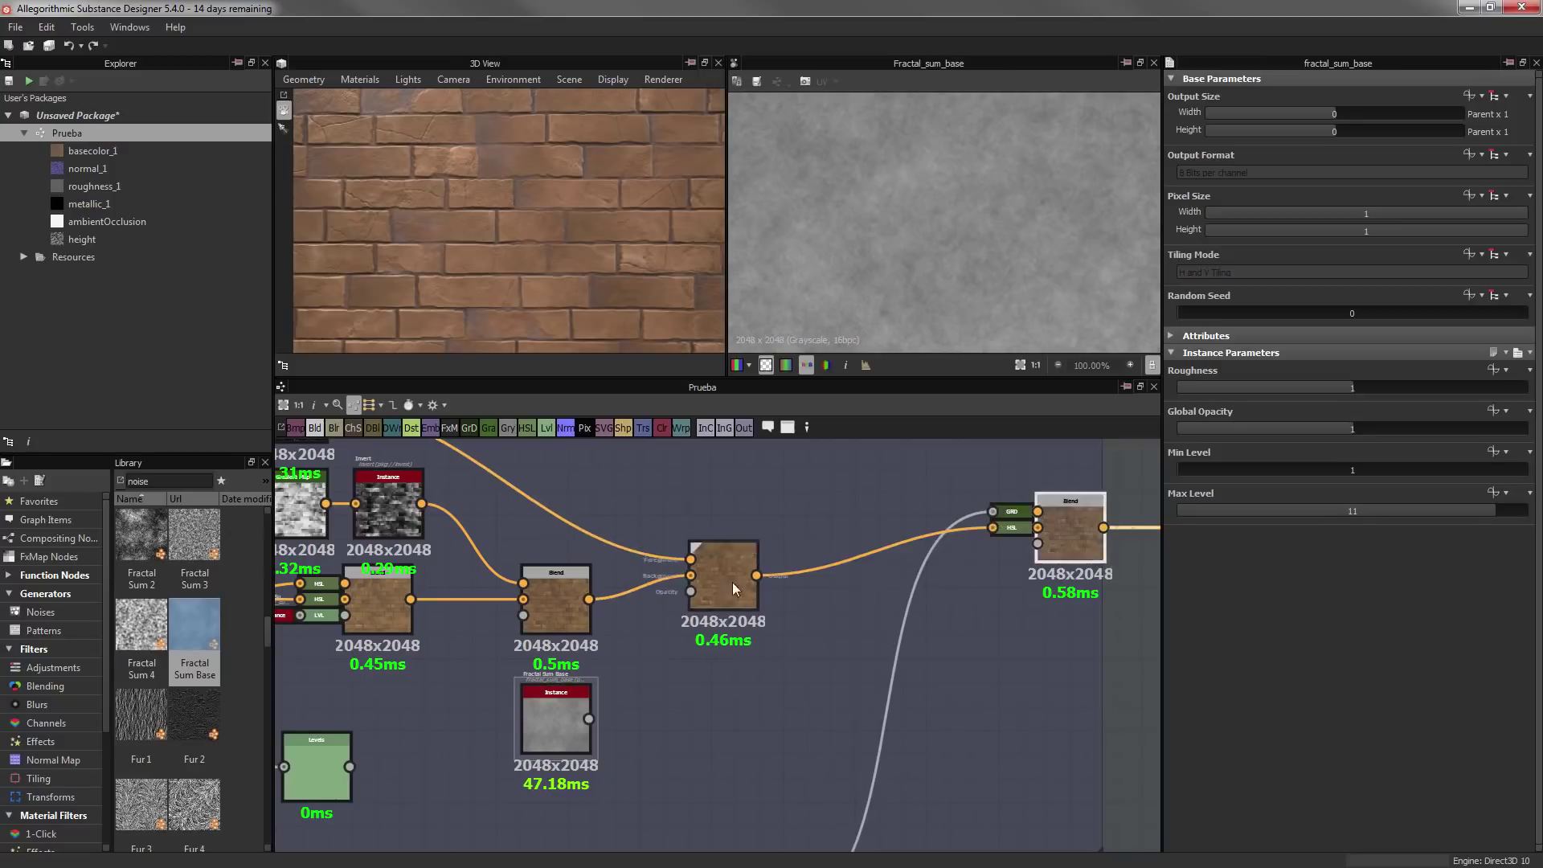
pyautogui.scroll(4, 564, 622)
# Add a new Blend after the 0.46ms Blend and wire the noise into it
pyautogui.click(564, 622)
pyautogui.scroll(-2, 692, 582)
pyautogui.moveTo(692, 582); pyautogui.dragTo(511, 605)
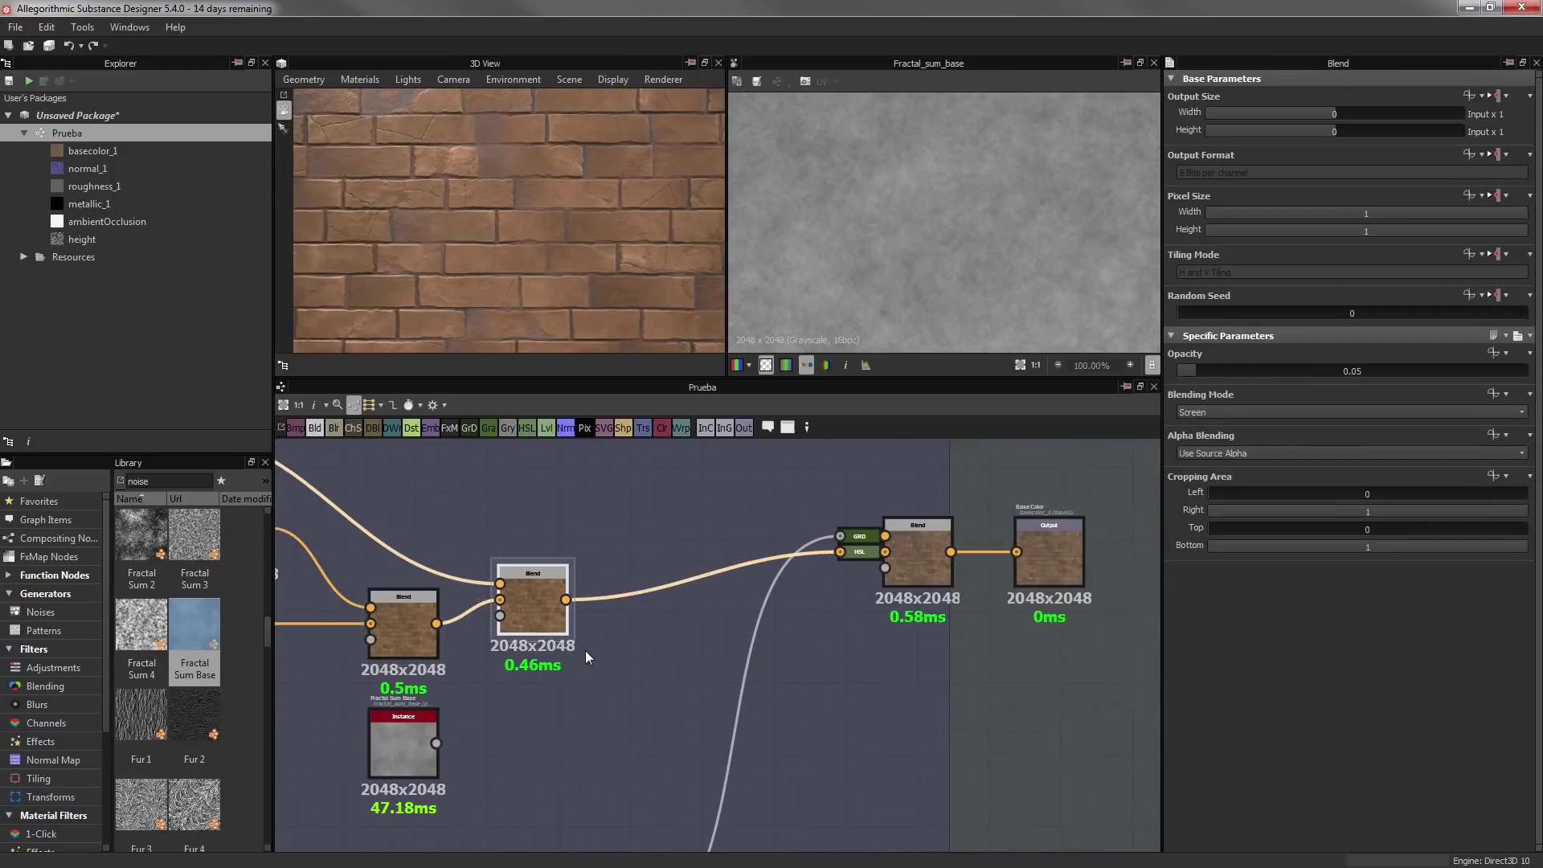
pyautogui.click(317, 428)
pyautogui.moveTo(436, 743); pyautogui.dragTo(657, 631)
# Connect the brick Levels mask to the new Blend's opacity input
pyautogui.moveTo(518, 755); pyautogui.dragTo(639, 686, button='middle')
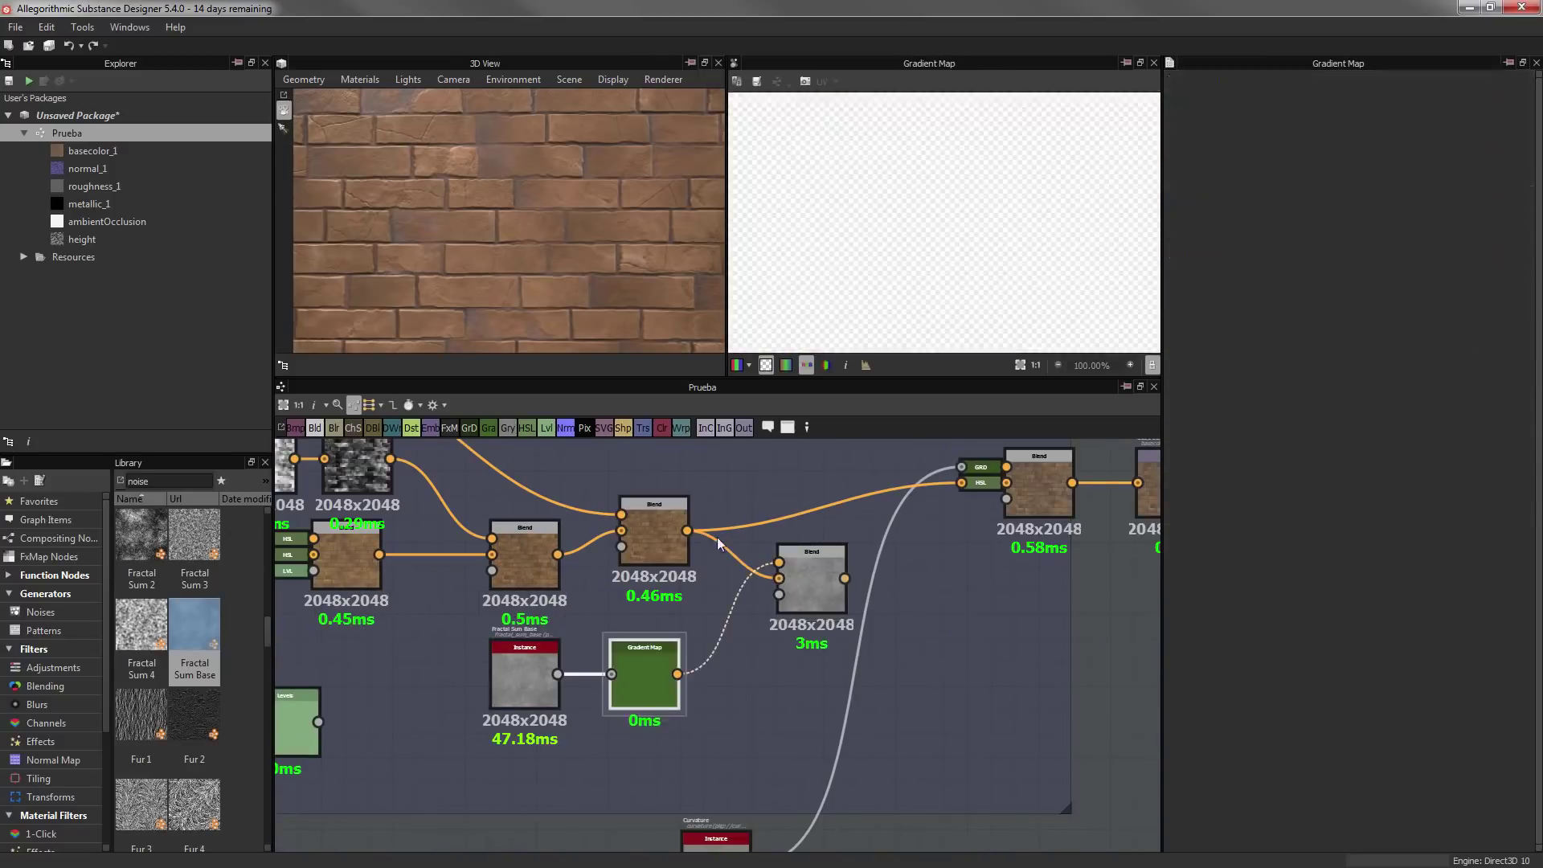
pyautogui.click(339, 731)
pyautogui.moveTo(339, 731)
pyautogui.mouseDown()
pyautogui.moveTo(707, 699)
pyautogui.moveTo(779, 594)
pyautogui.mouseUp()
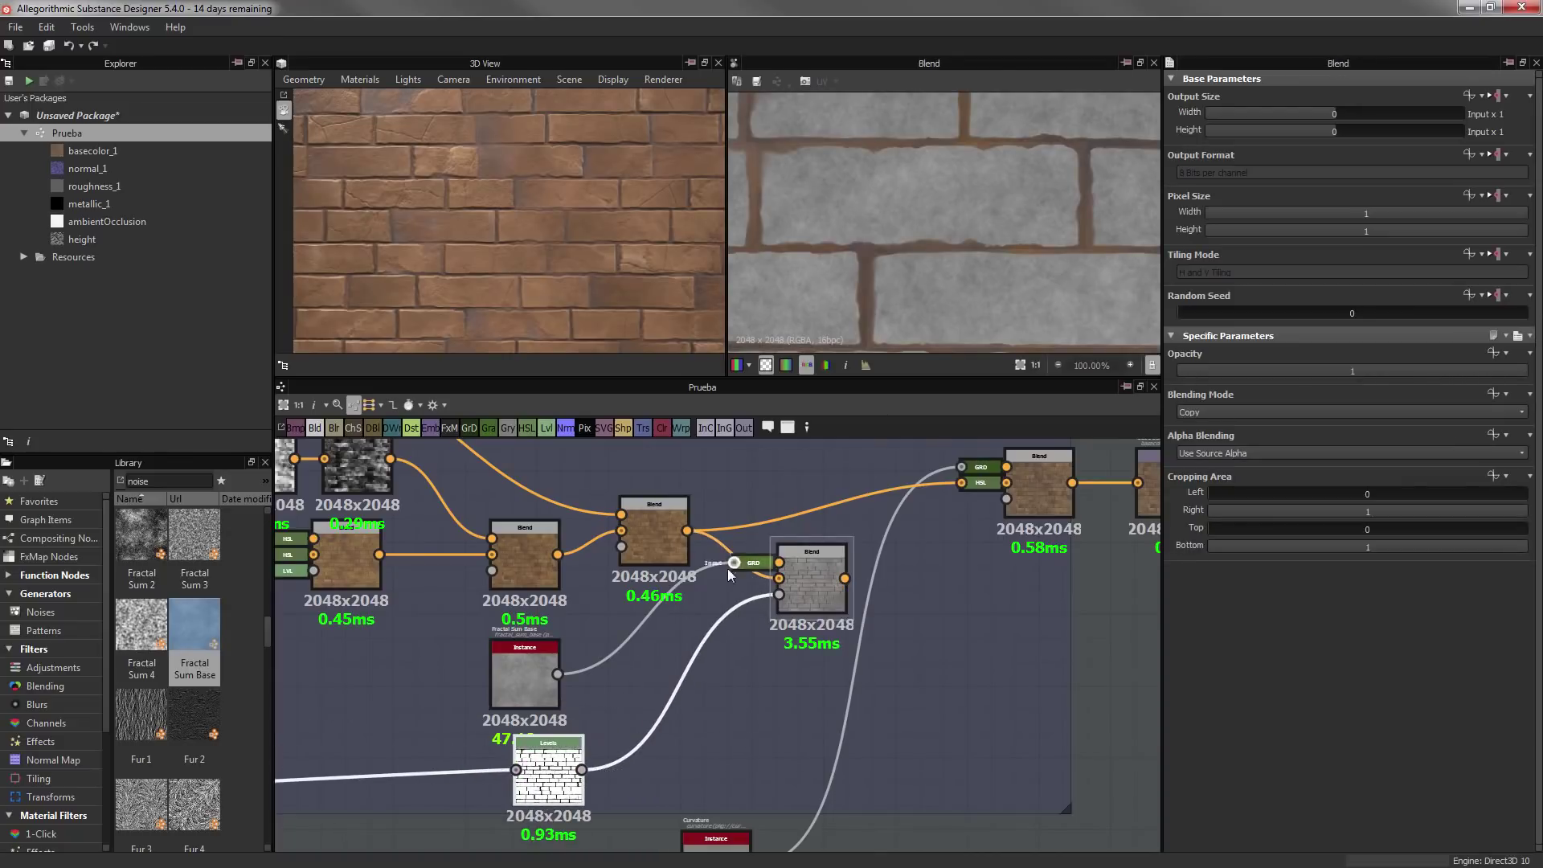
# Insert a Gradient Map between the Fractal Sum noise and the Blend
pyautogui.click(488, 427)
pyautogui.scroll(3, 732, 615)
pyautogui.scroll(-3, 670, 628)
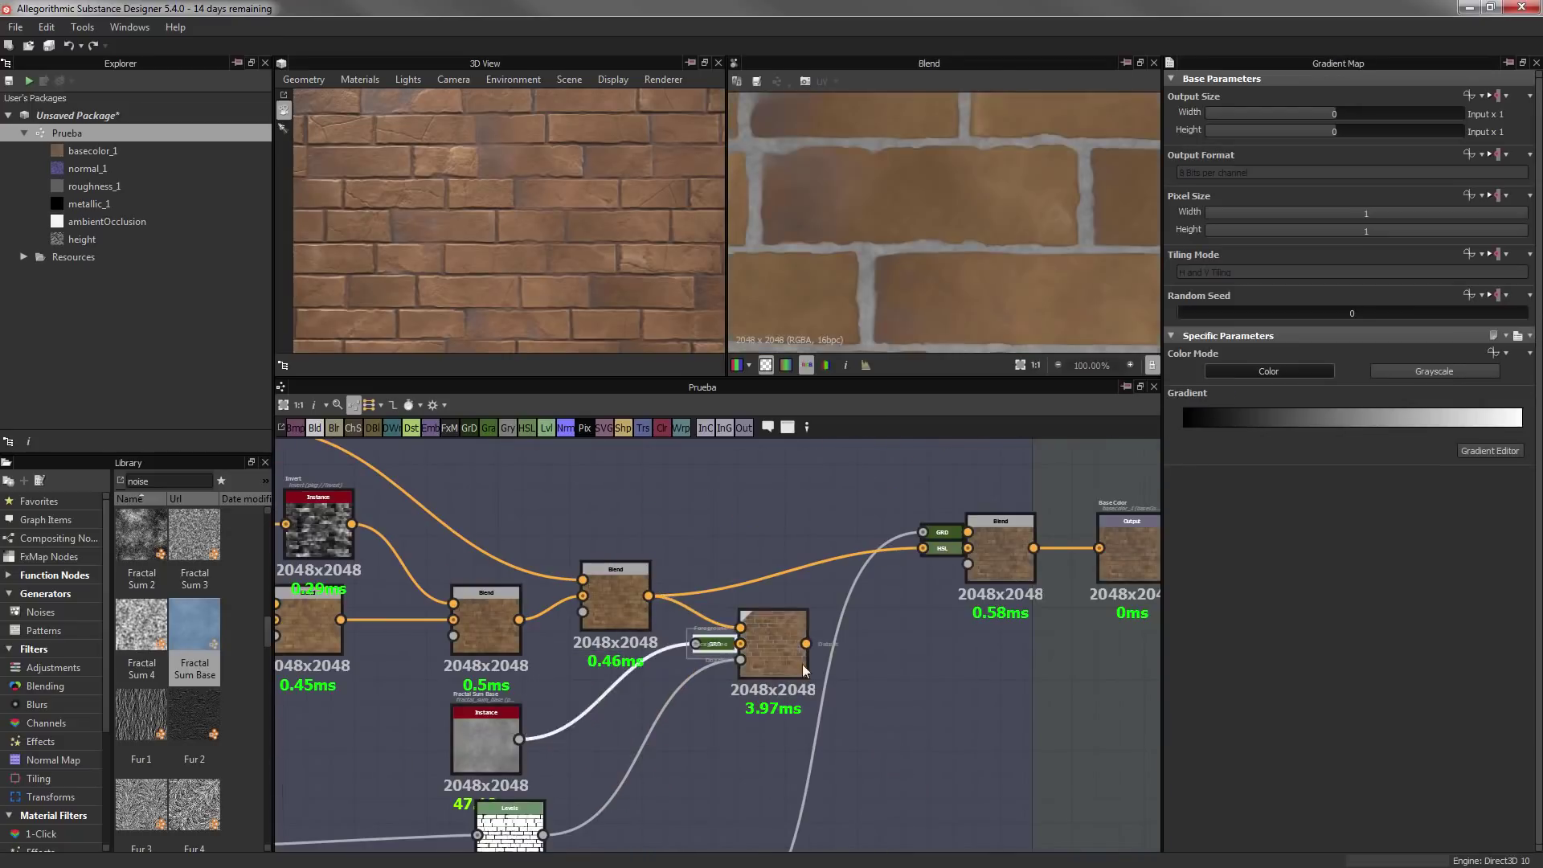
pyautogui.scroll(5, 613, 639)
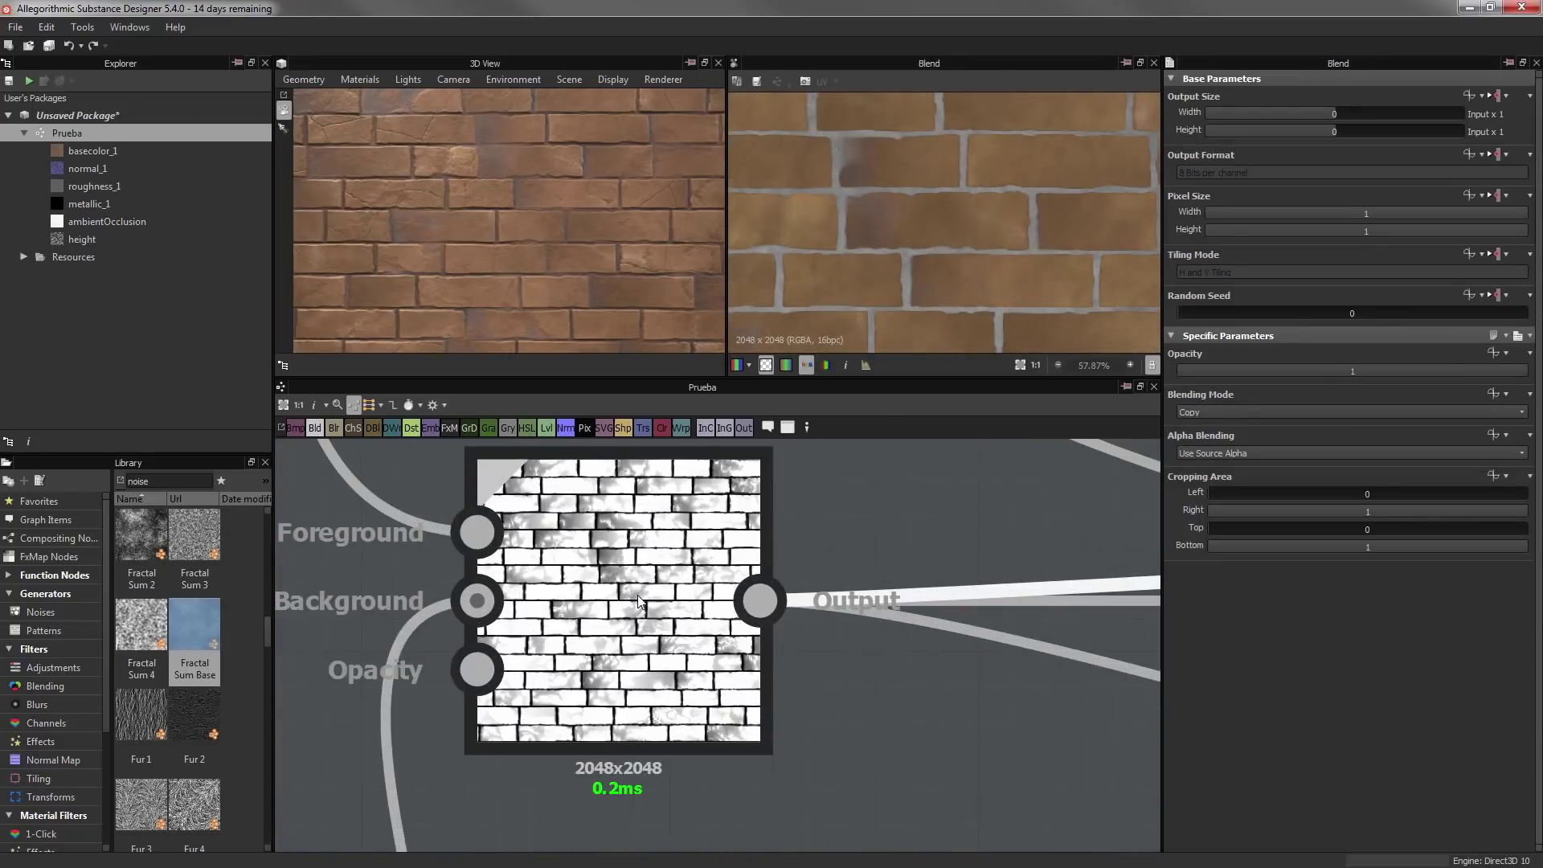
pyautogui.scroll(-5, 698, 645)
pyautogui.moveTo(697, 645); pyautogui.dragTo(667, 656, button='middle')
pyautogui.scroll(5, 507, 640)
pyautogui.scroll(-3, 507, 641)
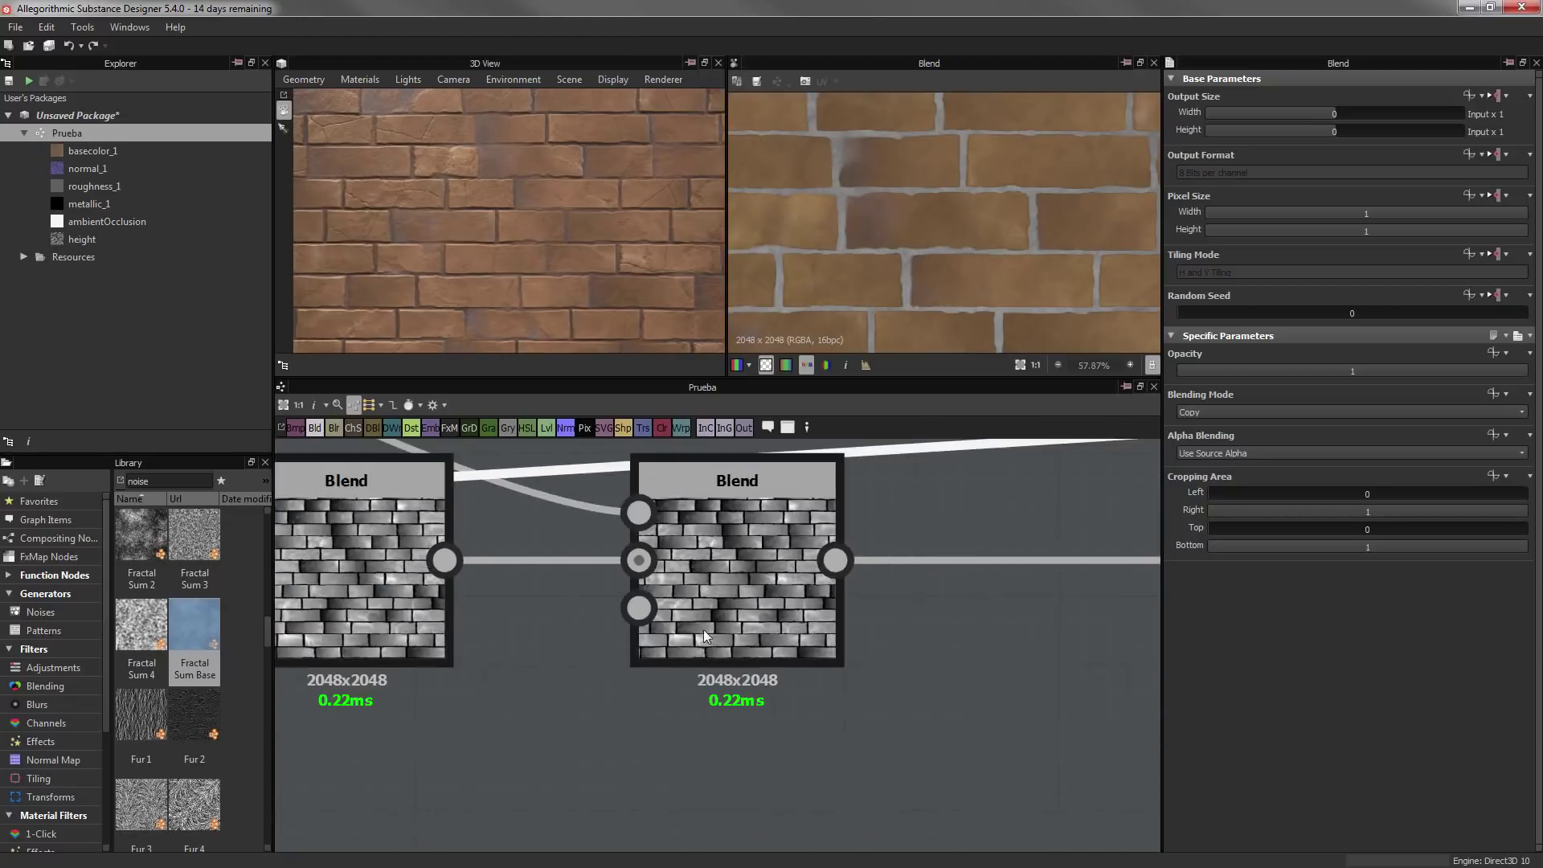
pyautogui.scroll(-4, 702, 629)
pyautogui.scroll(3, 610, 632)
pyautogui.scroll(3, 619, 643)
# Adjust the Levels mask midtones while previewing the mask, Blend and Gradient Map
pyautogui.doubleClick(627, 643)
pyautogui.scroll(-2, 866, 517)
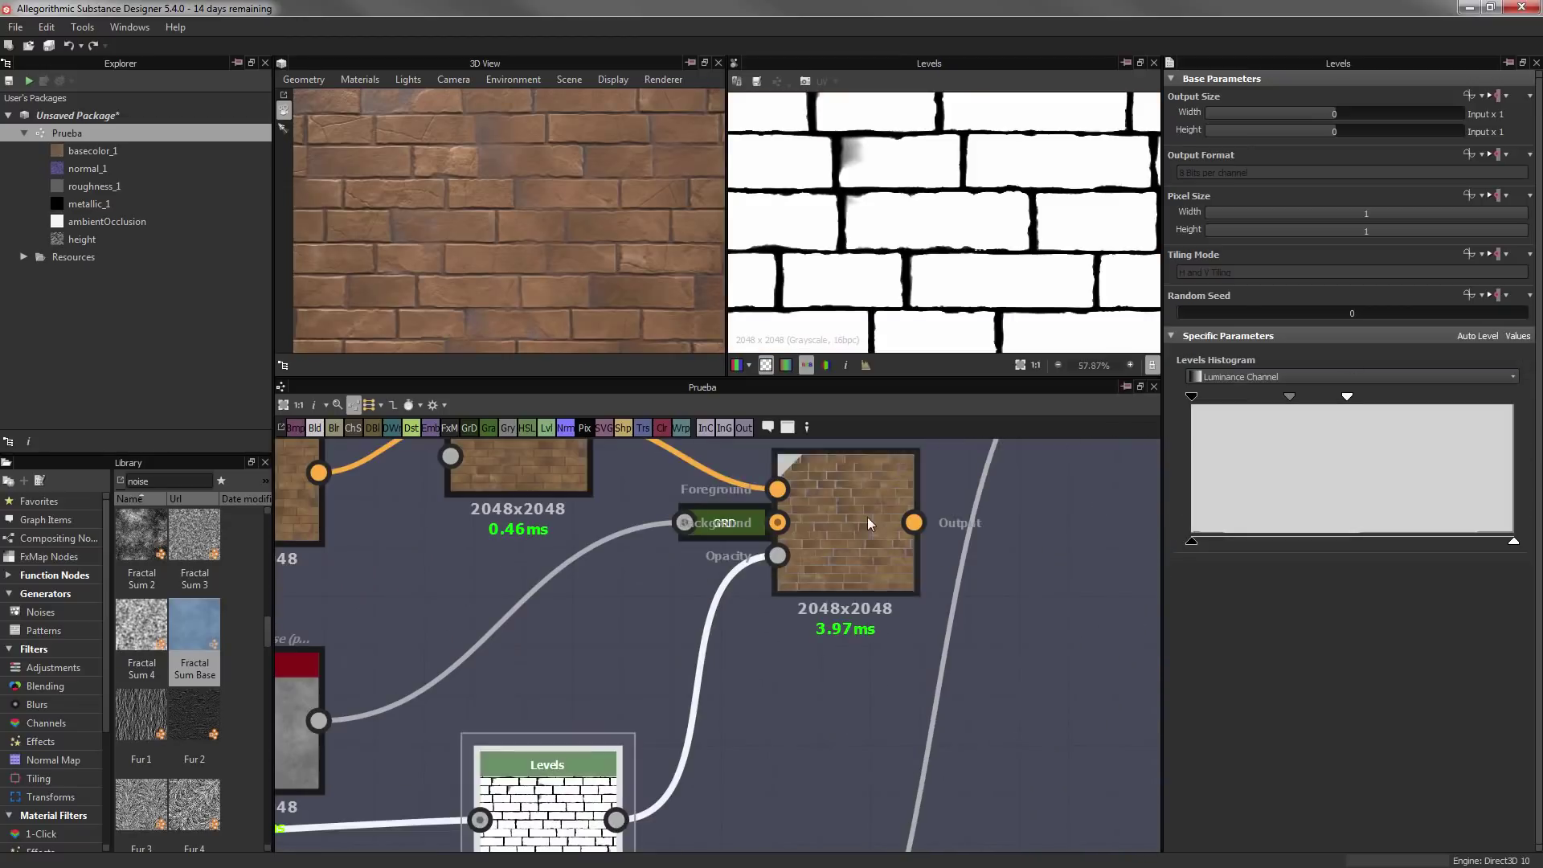
pyautogui.doubleClick(866, 517)
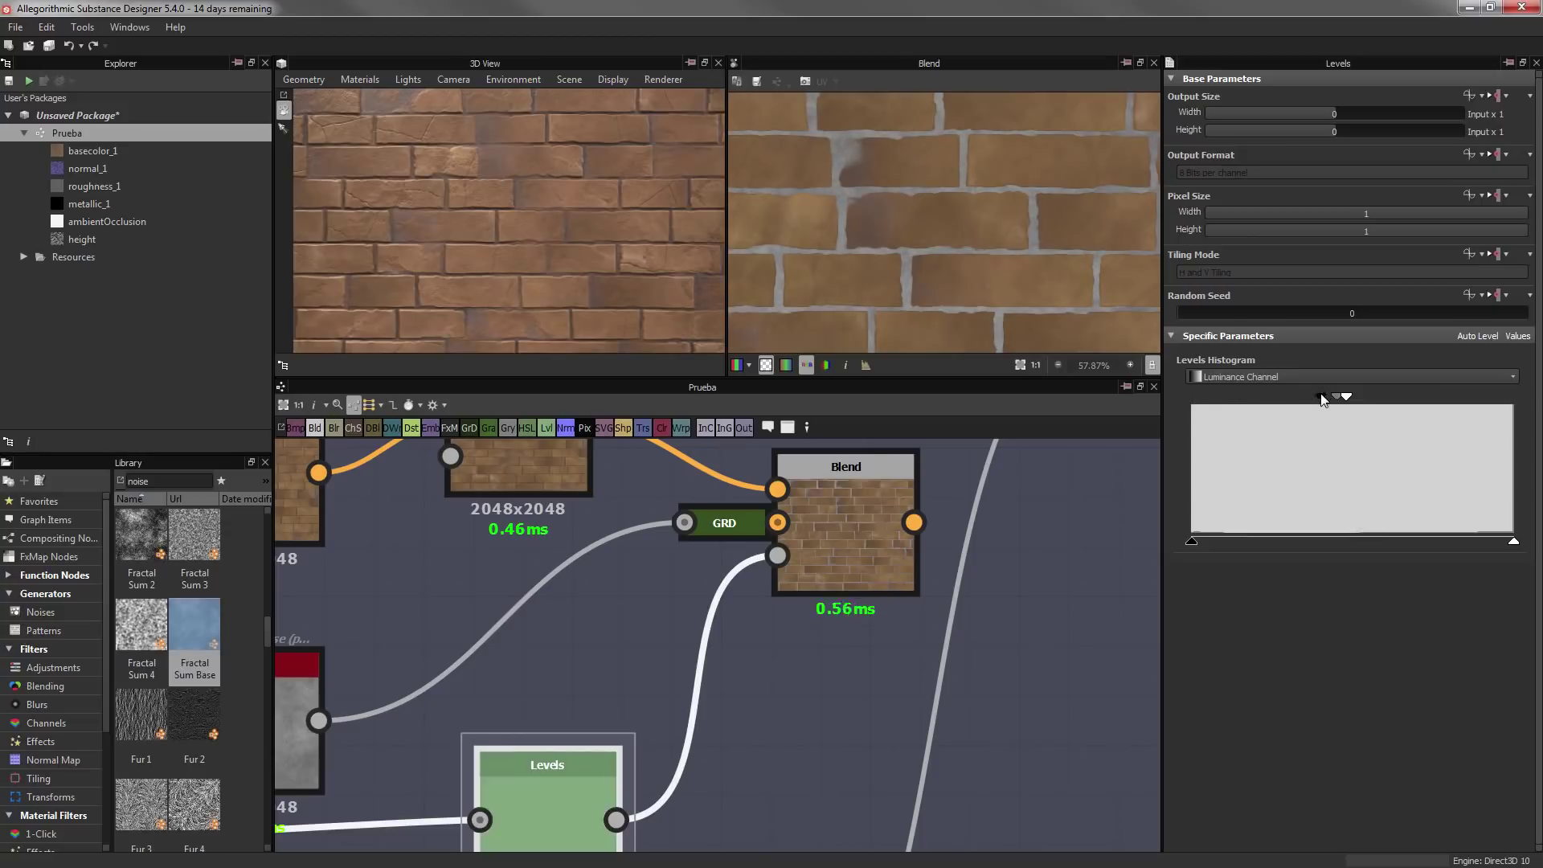
pyautogui.moveTo(1256, 403); pyautogui.dragTo(1258, 396)
pyautogui.scroll(4, 1037, 231)
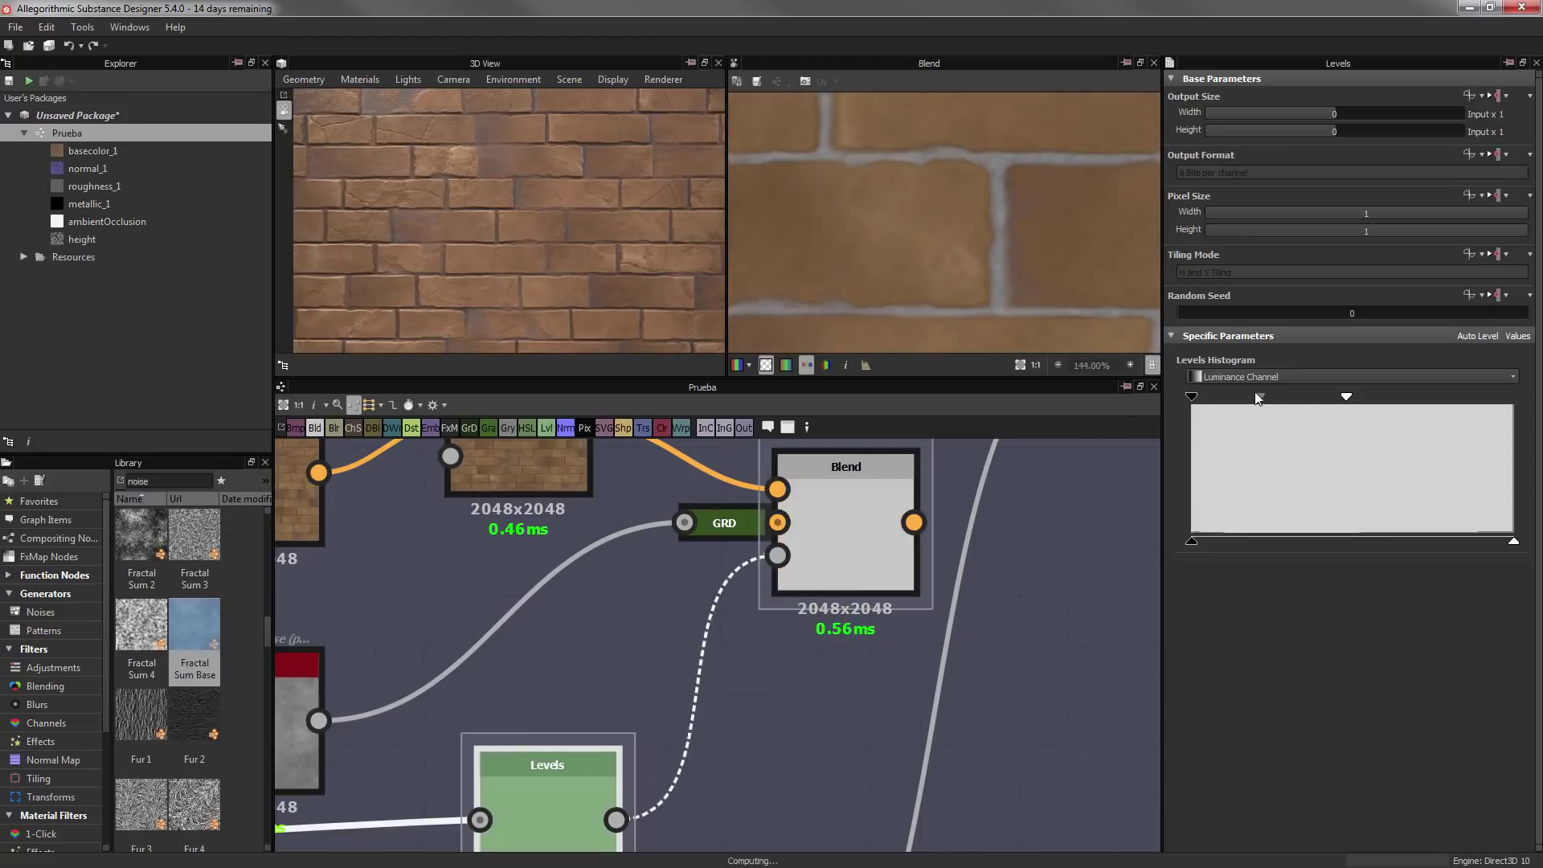
pyautogui.scroll(-1, 706, 657)
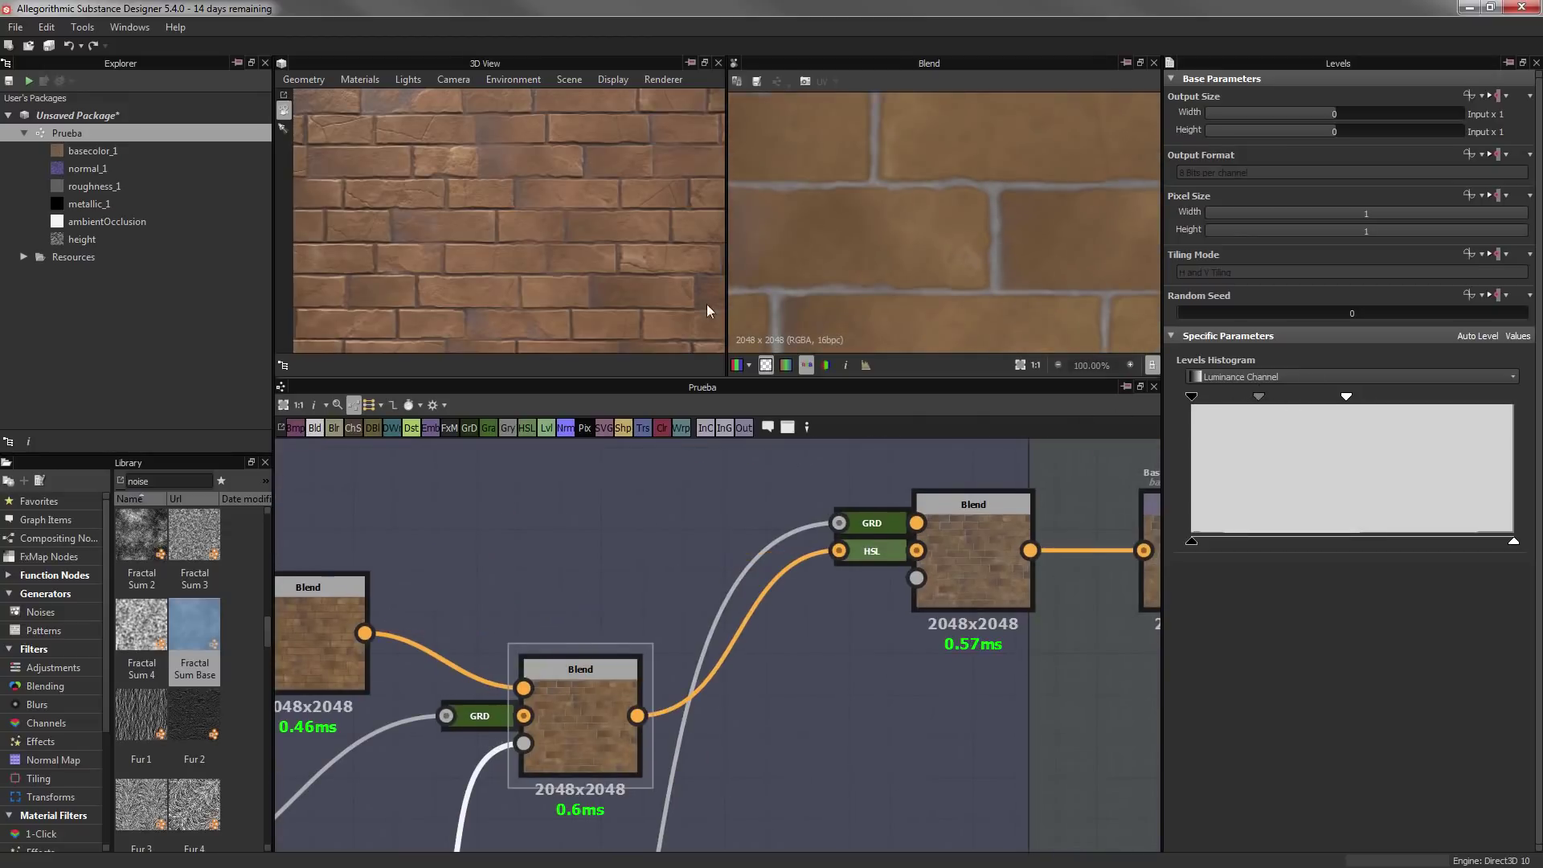
pyautogui.doubleClick(674, 509)
# Reposition the Gradient Map node and preview the combined Blend result
pyautogui.moveTo(674, 510); pyautogui.dragTo(675, 611)
pyautogui.click(975, 474)
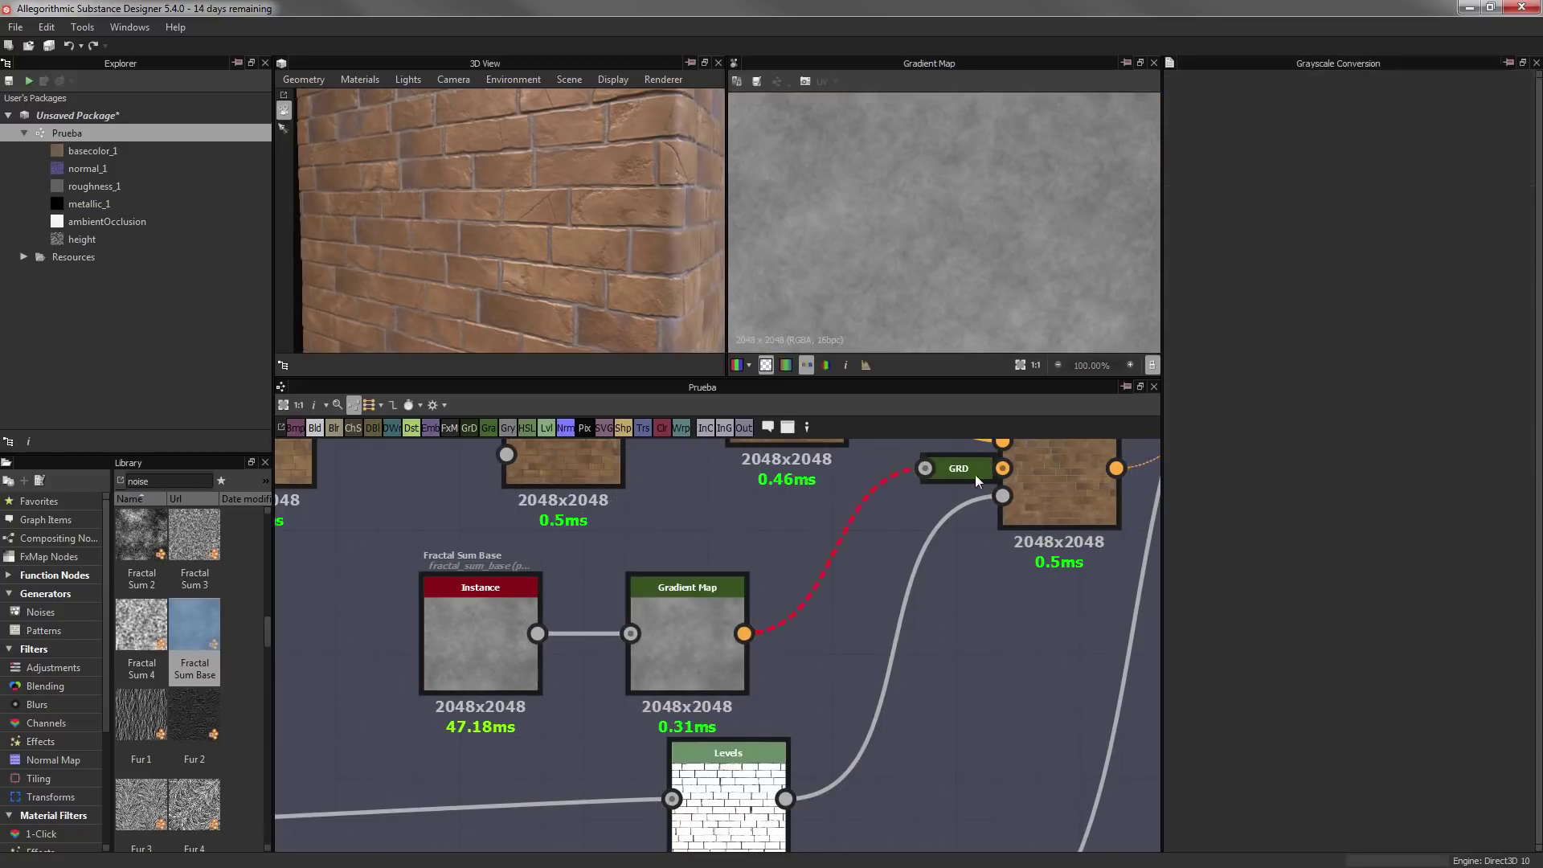
pyautogui.click(729, 598)
pyautogui.scroll(-3, 730, 598)
pyautogui.click(1490, 450)
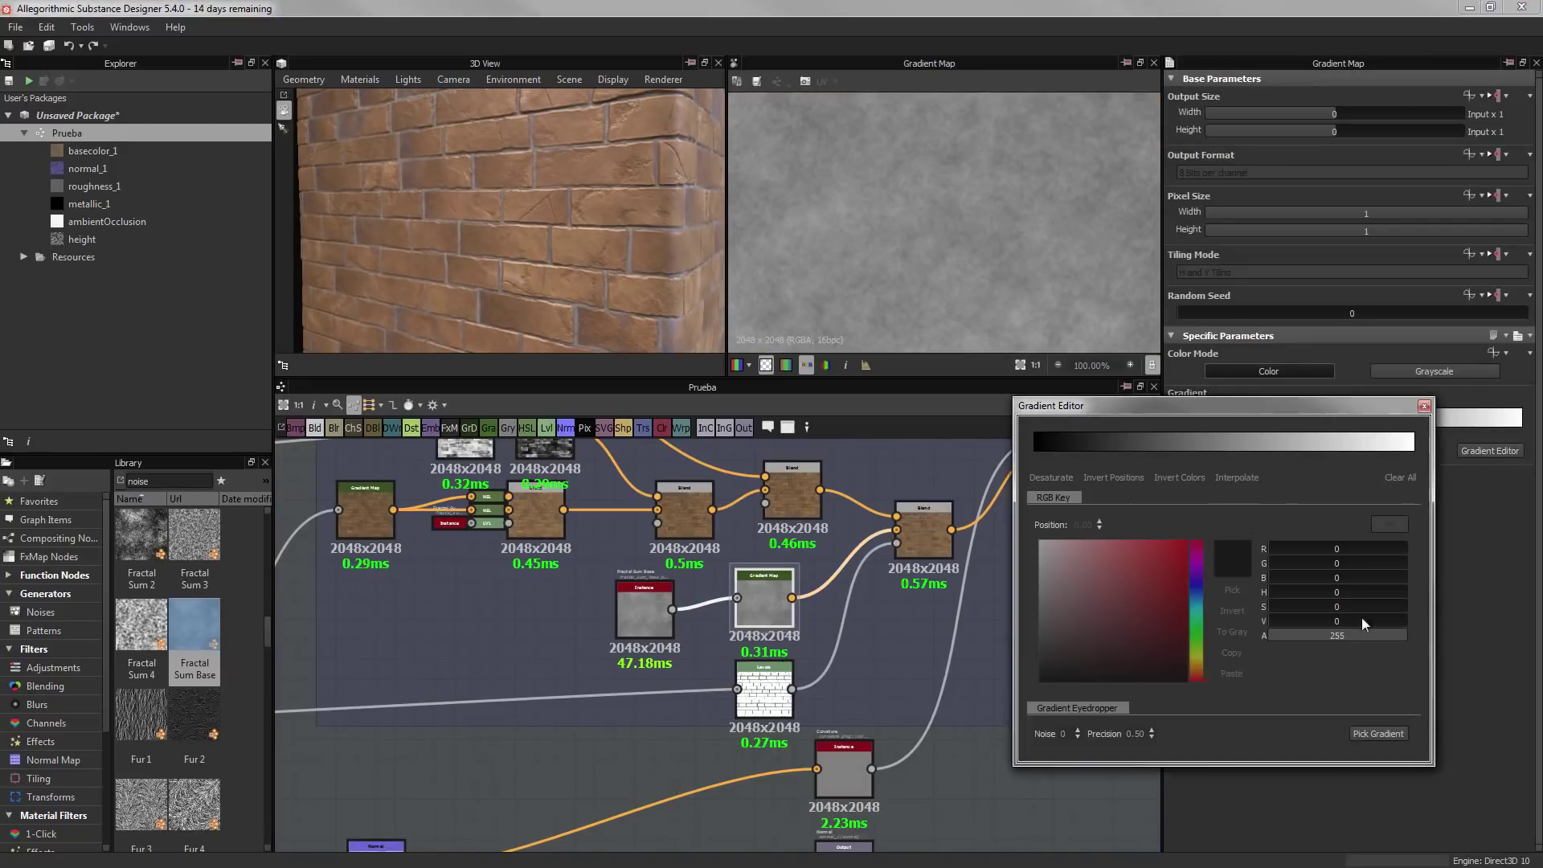
pyautogui.click(880, 564)
pyautogui.scroll(5, 764, 595)
pyautogui.scroll(-3, 995, 585)
pyautogui.doubleClick(995, 580)
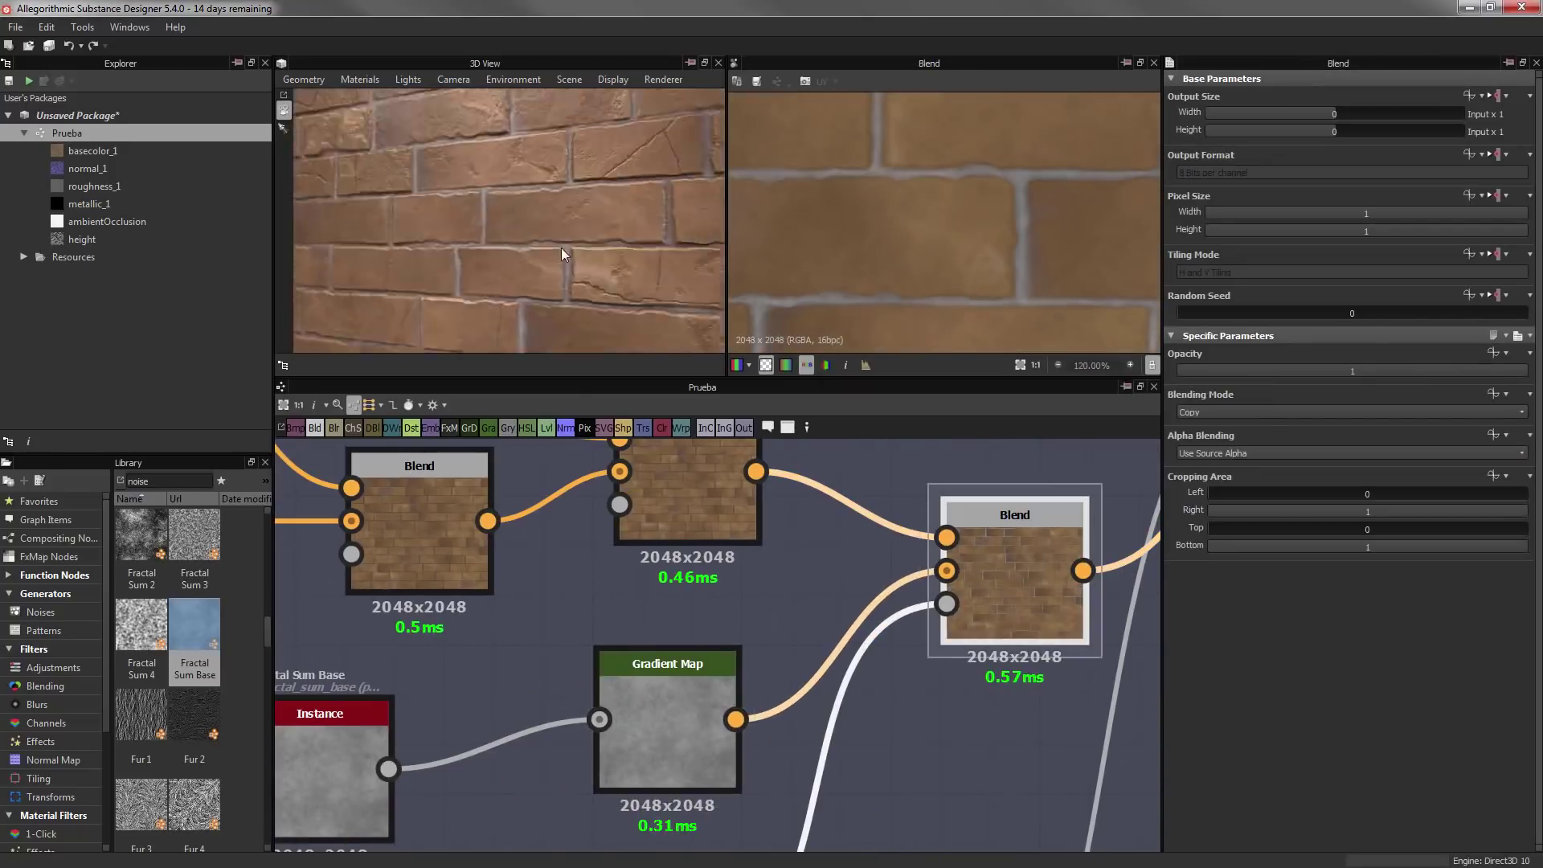
pyautogui.scroll(5, 634, 224)
# Pick a gradient from the 3D brick view, invert it, and lighten the right-end key
pyautogui.click(1490, 450)
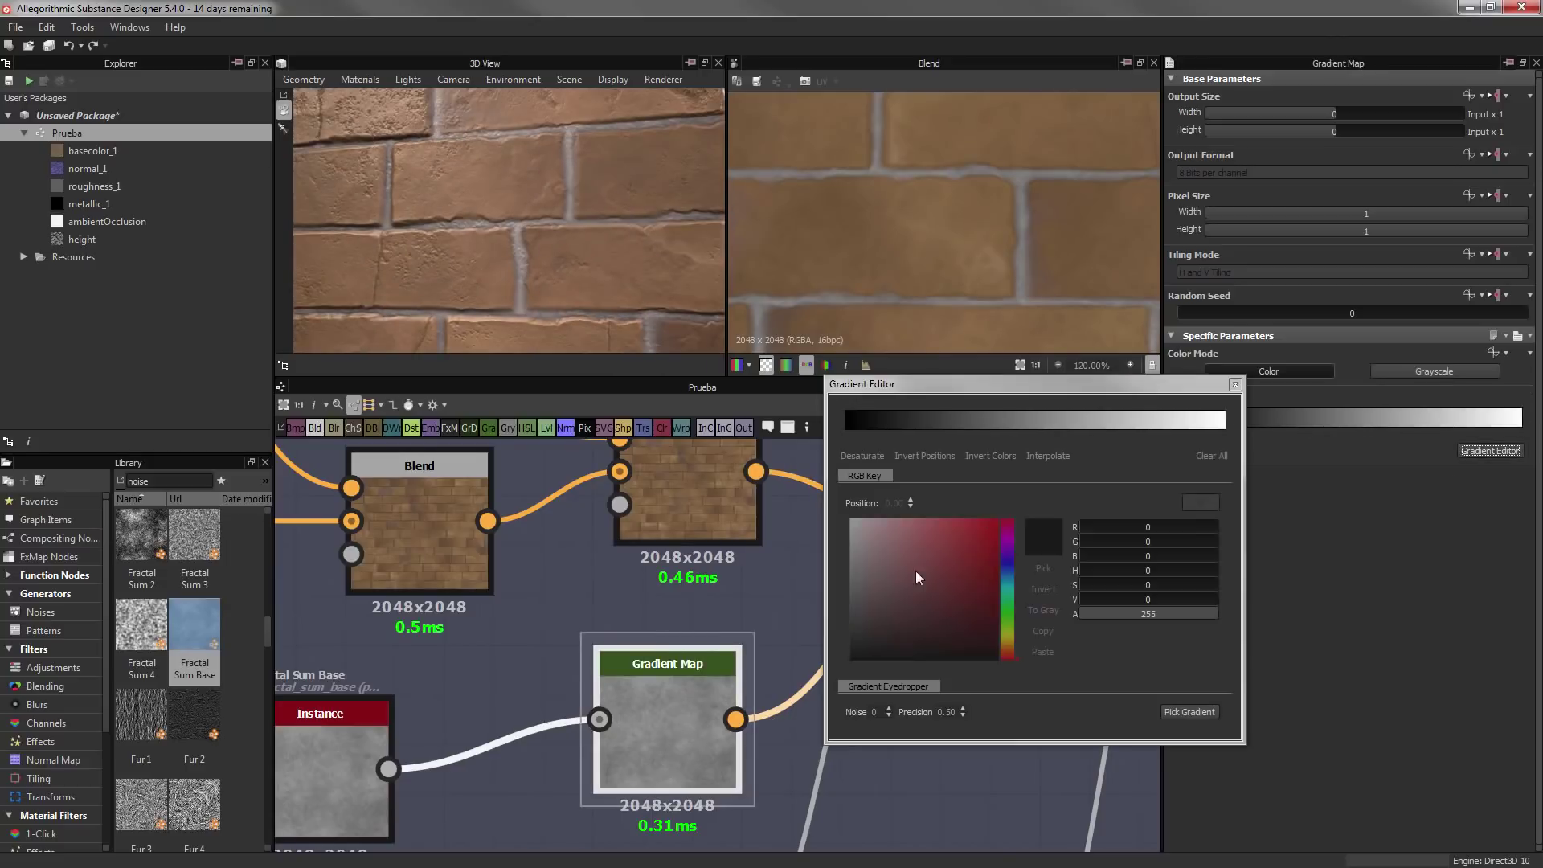
pyautogui.click(1185, 665)
pyautogui.moveTo(624, 198); pyautogui.dragTo(694, 147)
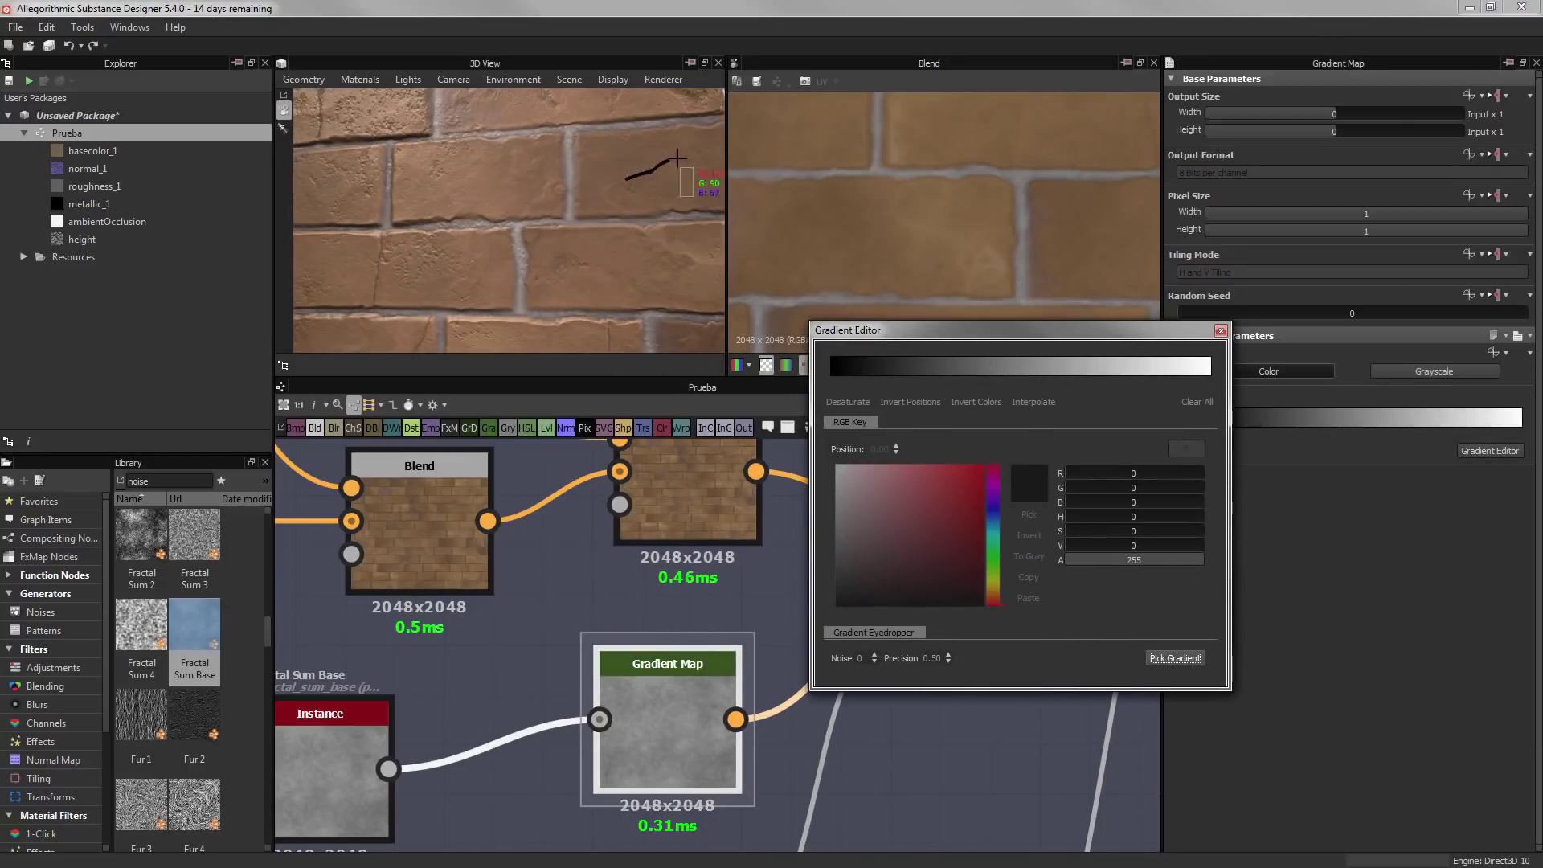
pyautogui.click(959, 402)
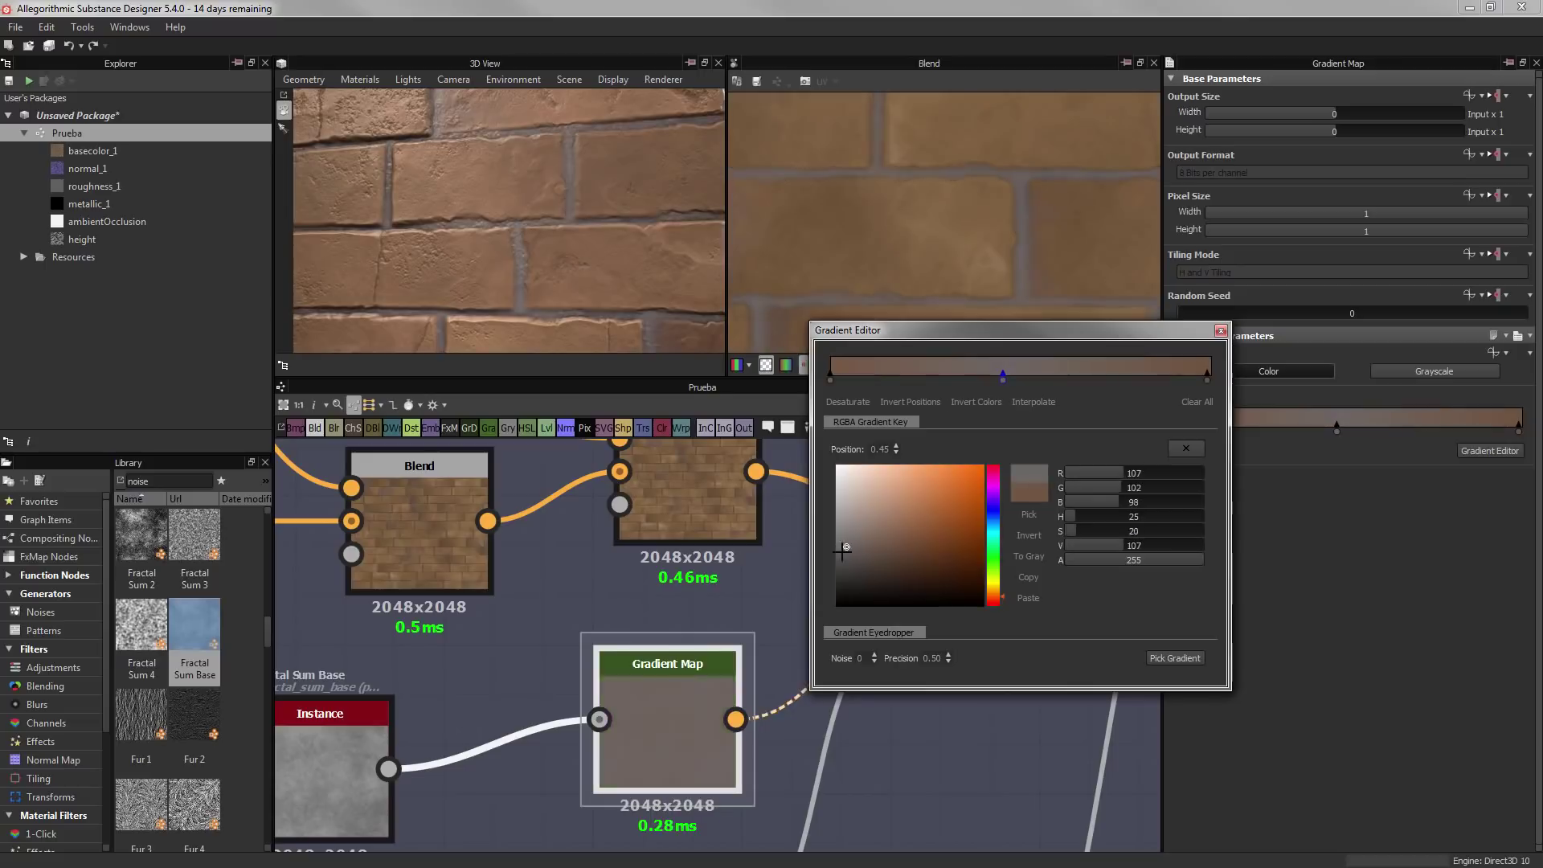
pyautogui.click(913, 535)
pyautogui.click(1211, 375)
pyautogui.click(851, 508)
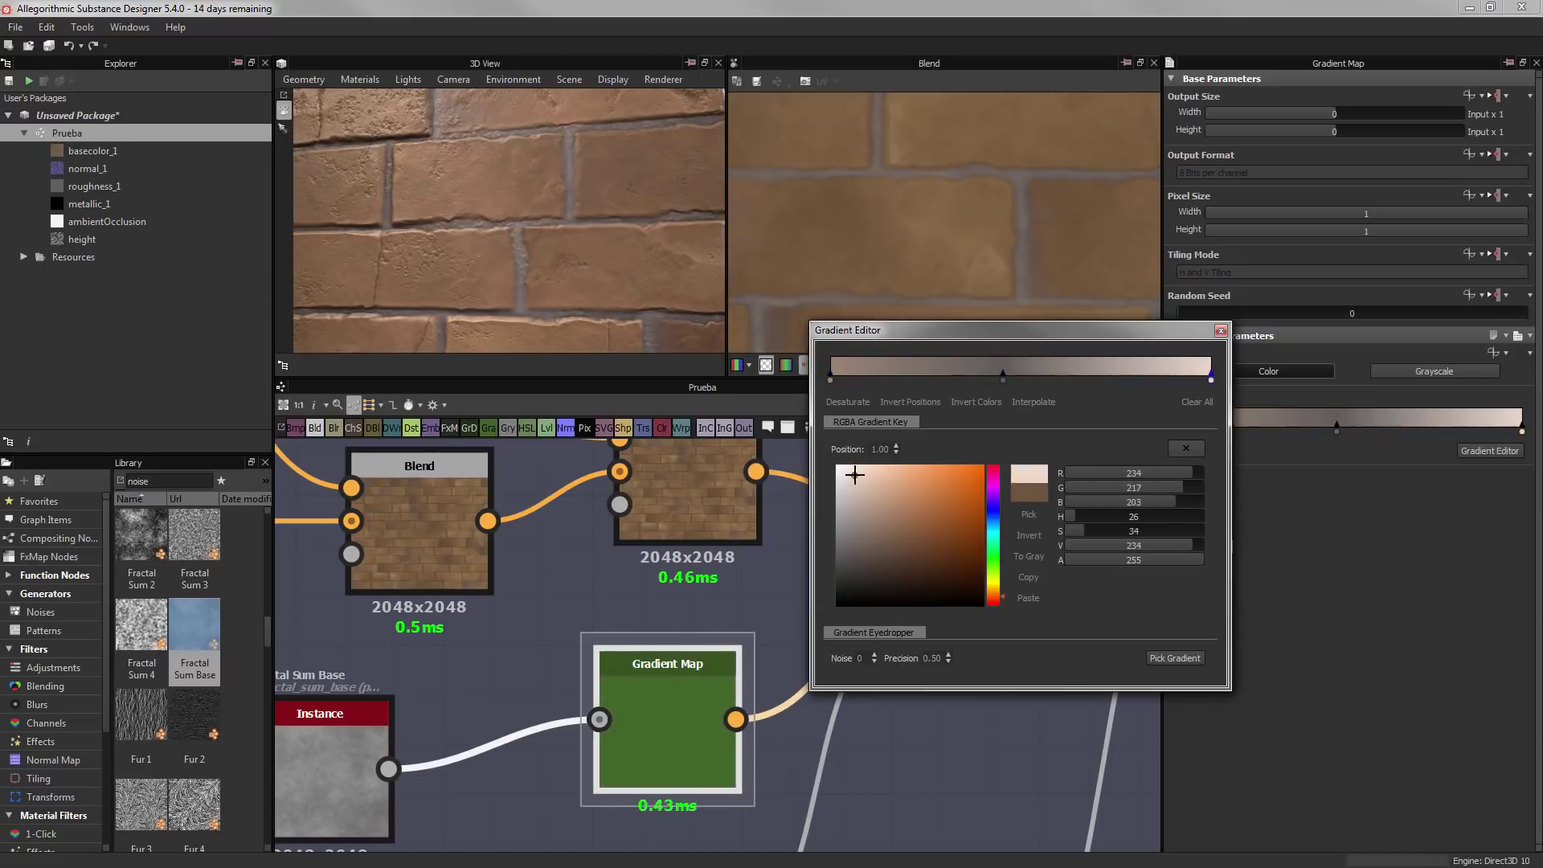
# Make the middle gradient key at 0.45 a desaturated dark olive green
pyautogui.click(1003, 376)
pyautogui.click(851, 508)
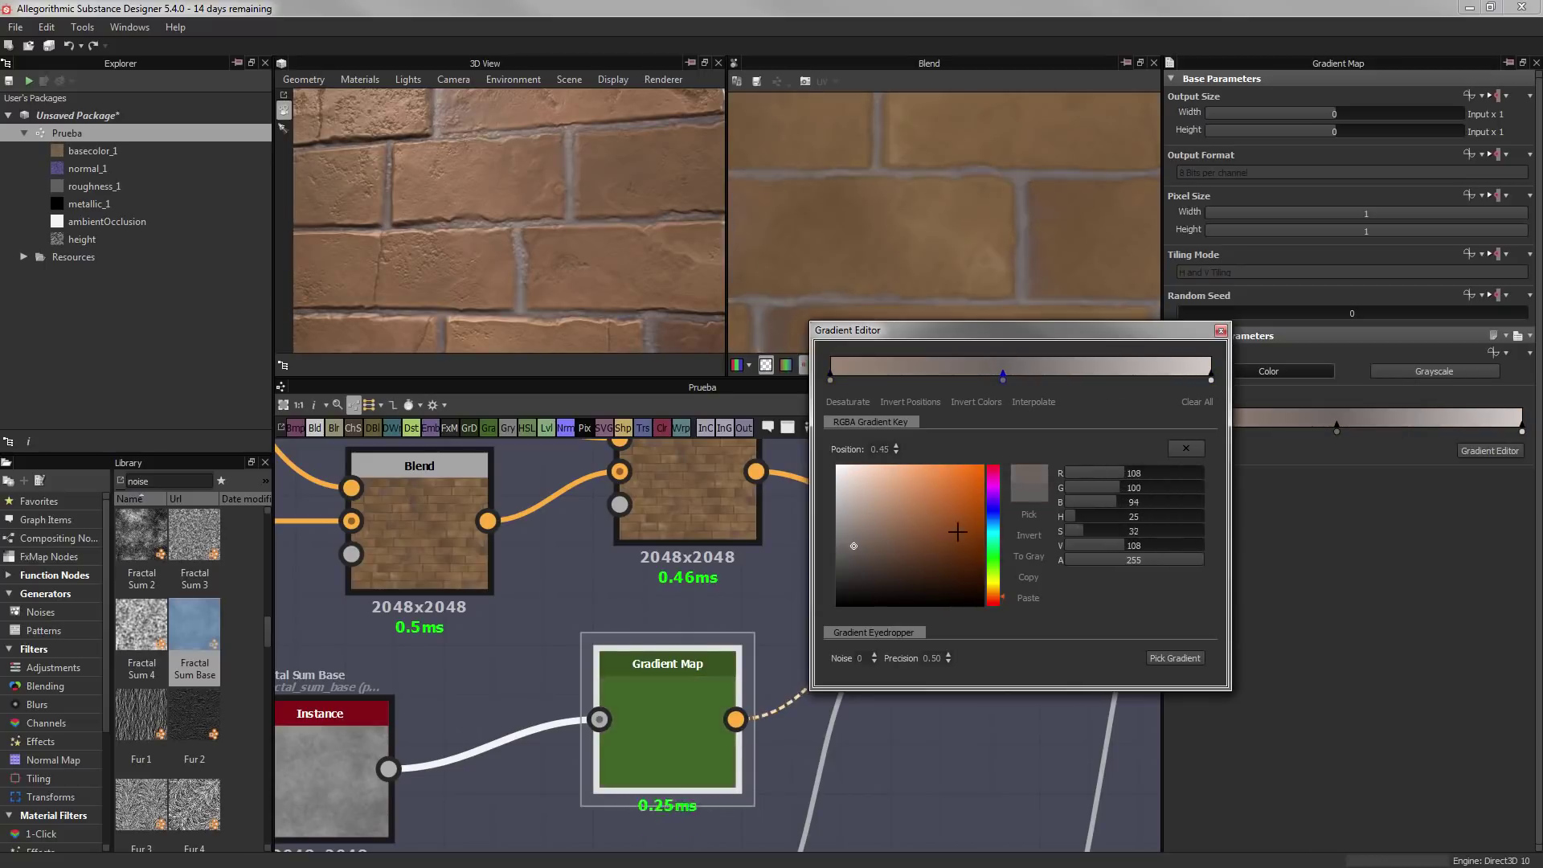
pyautogui.moveTo(851, 507); pyautogui.dragTo(898, 571)
pyautogui.moveTo(993, 597); pyautogui.dragTo(993, 576)
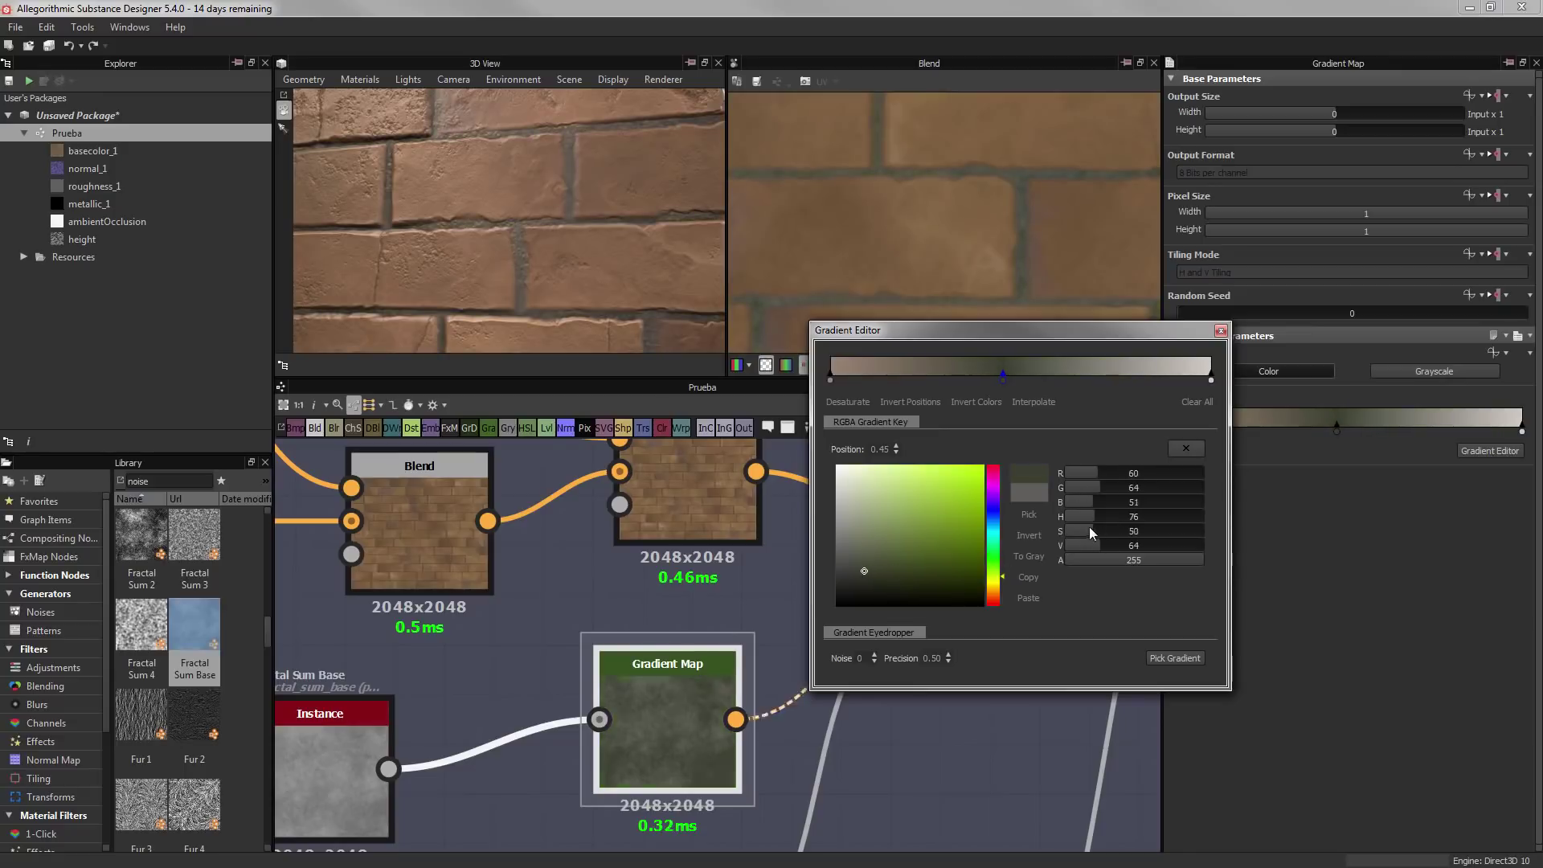
pyautogui.moveTo(884, 562); pyautogui.dragTo(865, 552)
pyautogui.moveTo(638, 215)
pyautogui.mouseDown()
pyautogui.moveTo(587, 254)
pyautogui.moveTo(557, 247)
pyautogui.moveTo(634, 241)
pyautogui.mouseUp()
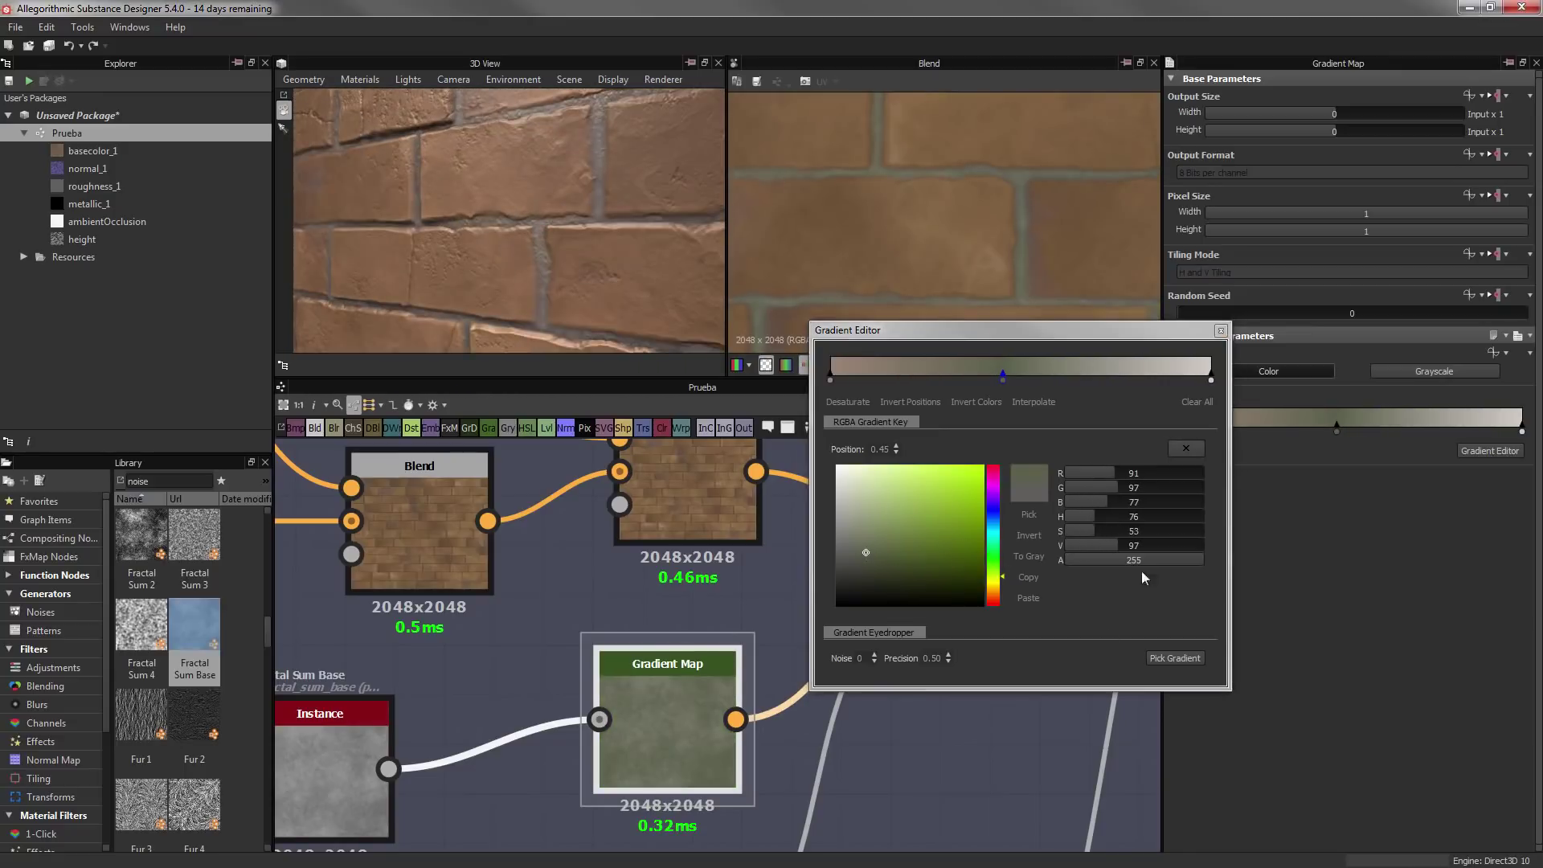
# Add a yellowish-green grey gradient key at about 0.78
pyautogui.click(1115, 366)
pyautogui.moveTo(993, 576); pyautogui.dragTo(993, 584)
pyautogui.moveTo(888, 522); pyautogui.dragTo(857, 551)
pyautogui.moveTo(993, 584); pyautogui.dragTo(993, 576)
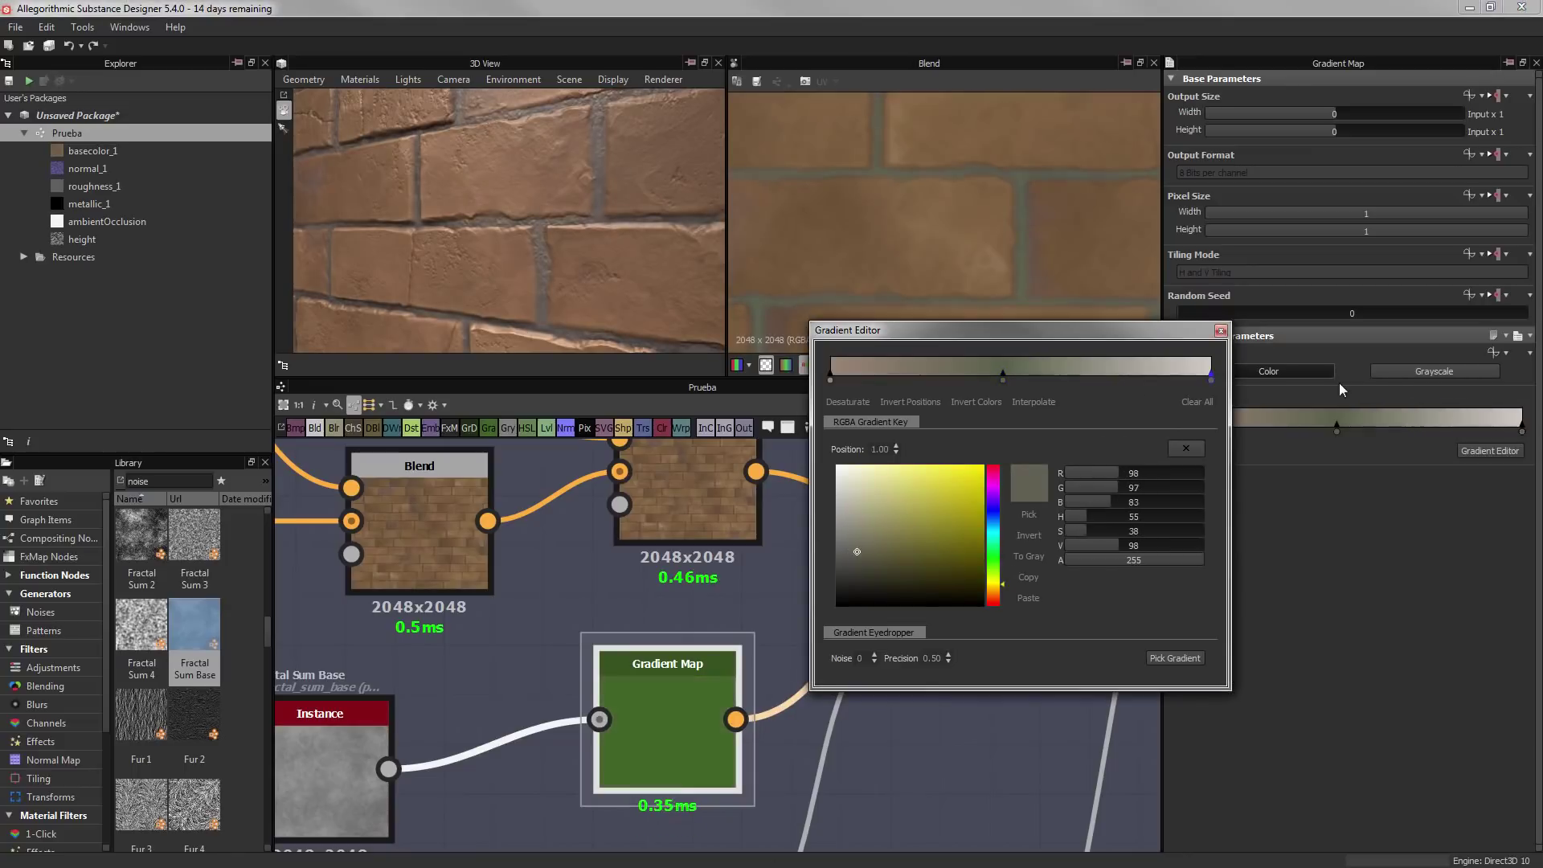
pyautogui.moveTo(1116, 375); pyautogui.dragTo(1129, 374)
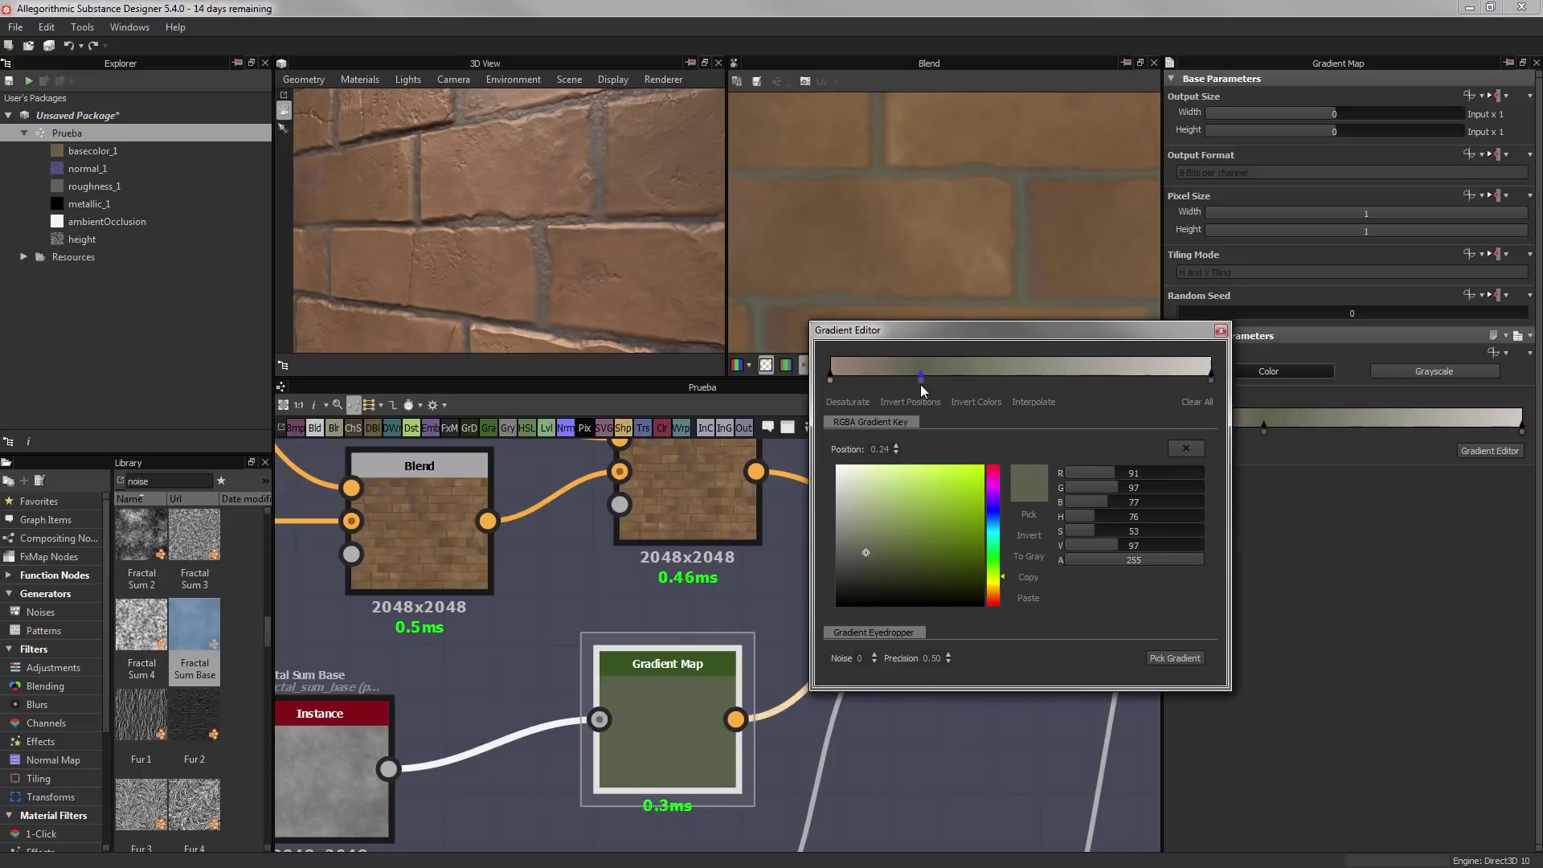
pyautogui.click(1221, 330)
# Move the Gradient Map node and reset its gradient to black and white
pyautogui.moveTo(686, 702); pyautogui.dragTo(608, 728)
pyautogui.click(1489, 450)
pyautogui.click(1196, 402)
pyautogui.click(1221, 330)
# Try an HSL node with hue 0.44 and lightness 0.45, then undo it
pyautogui.click(527, 427)
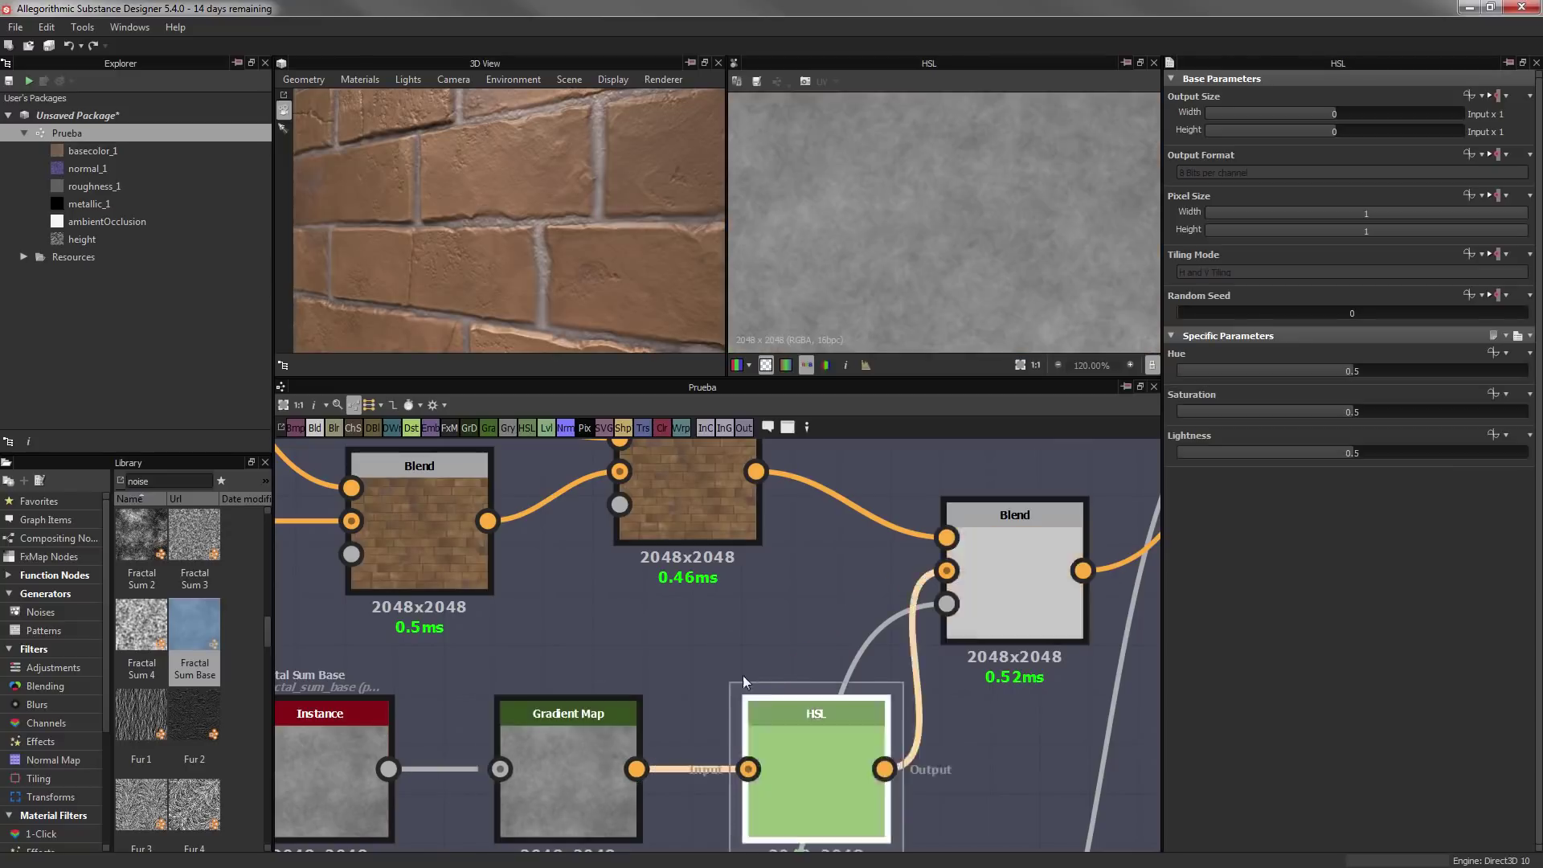
pyautogui.moveTo(1400, 370); pyautogui.dragTo(1331, 370)
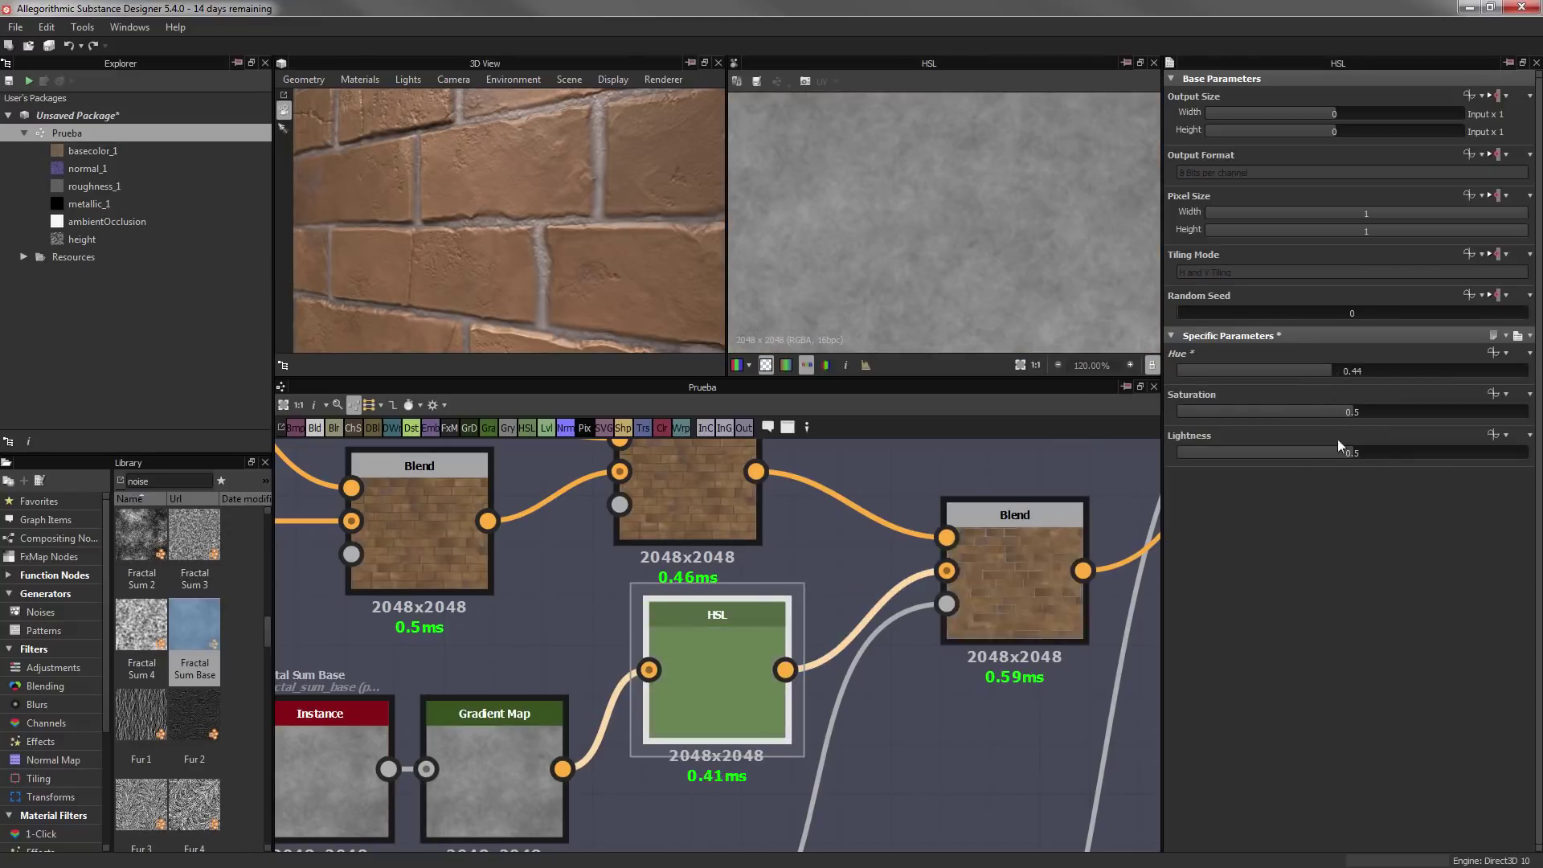
pyautogui.click(1334, 453)
pyautogui.hotkey('ctrl', 'z')
# Recolour the gradient: dark olive middle, beige light end, deep brown dark end
pyautogui.click(1489, 450)
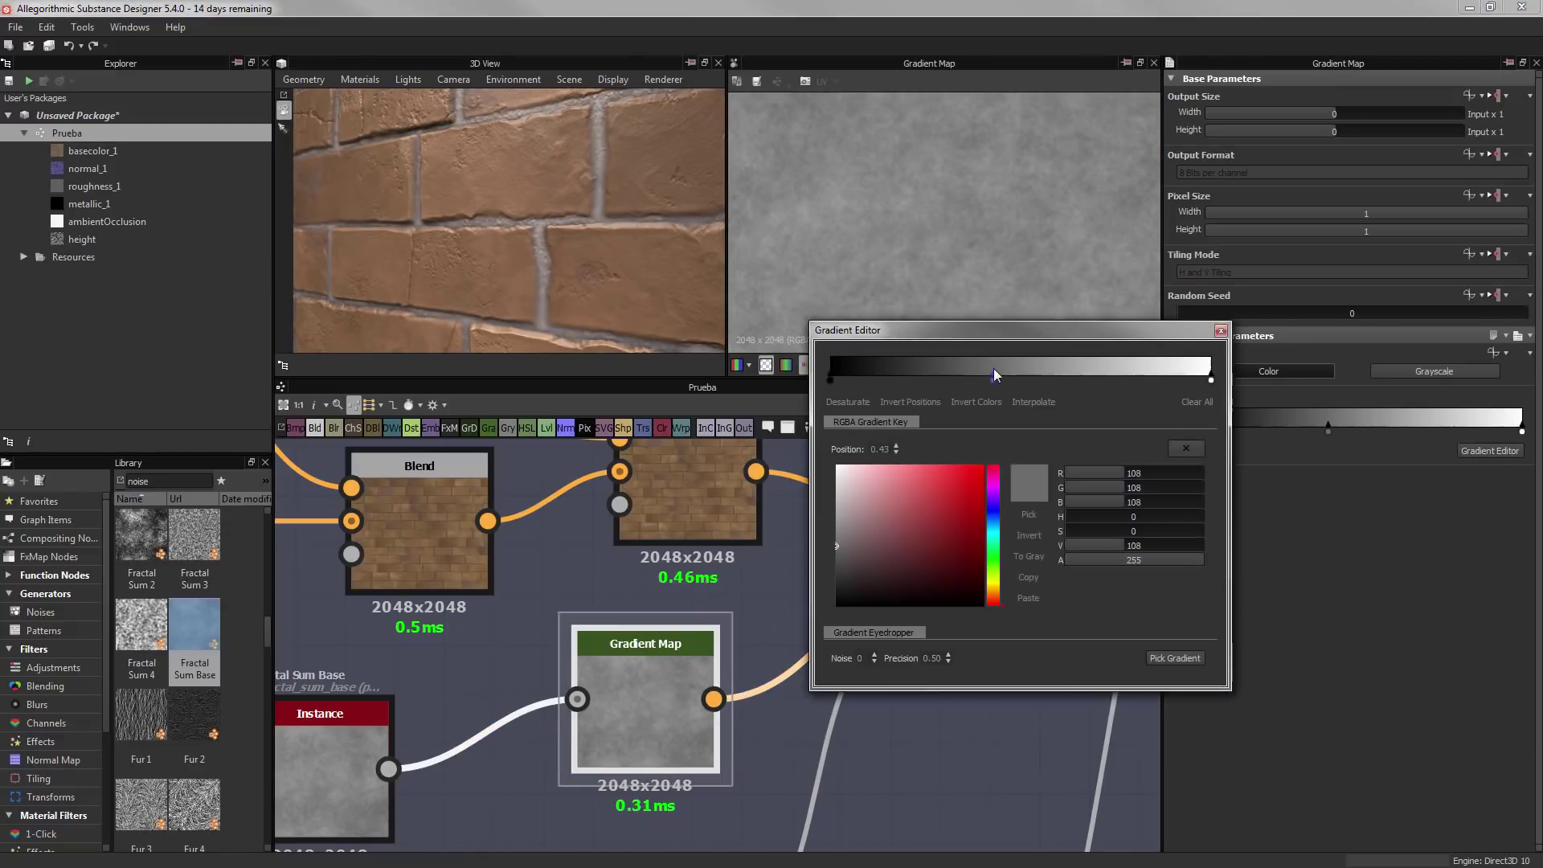
pyautogui.click(993, 577)
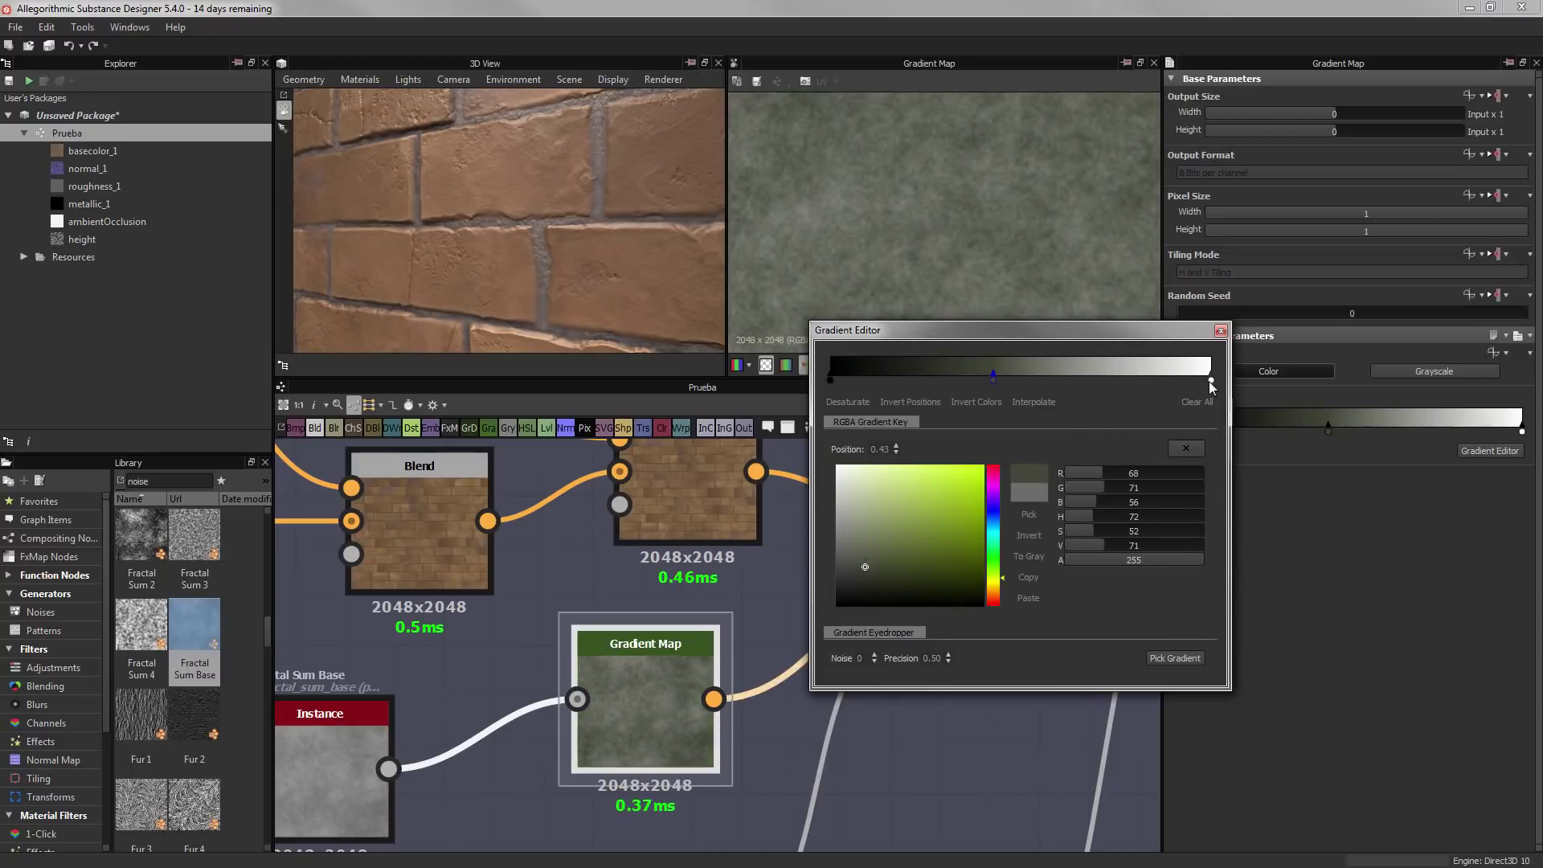
pyautogui.click(1209, 378)
pyautogui.click(846, 496)
pyautogui.click(996, 599)
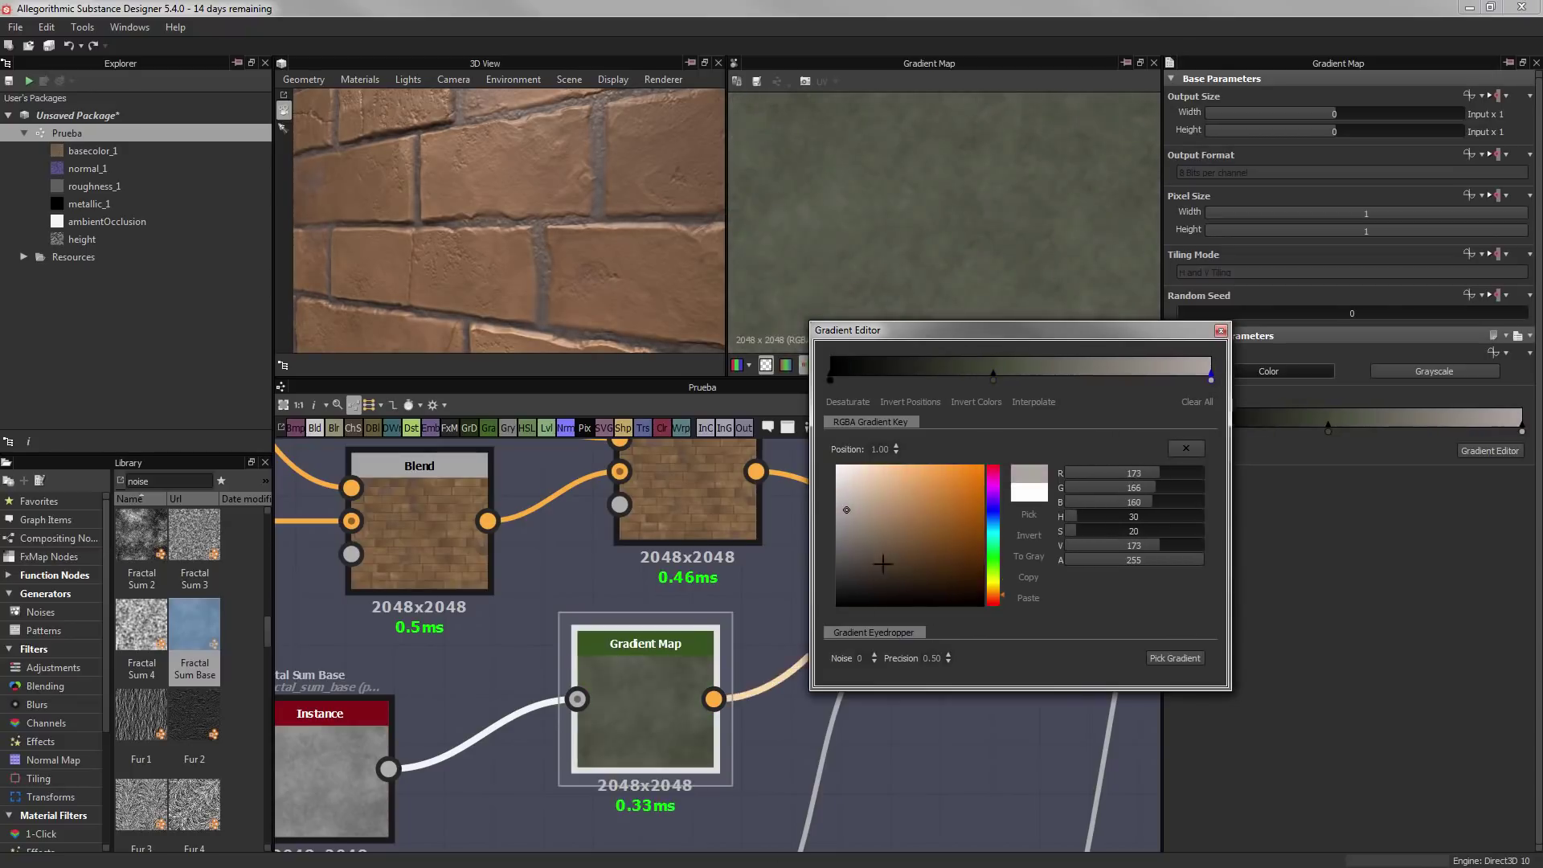
pyautogui.click(830, 378)
pyautogui.click(997, 599)
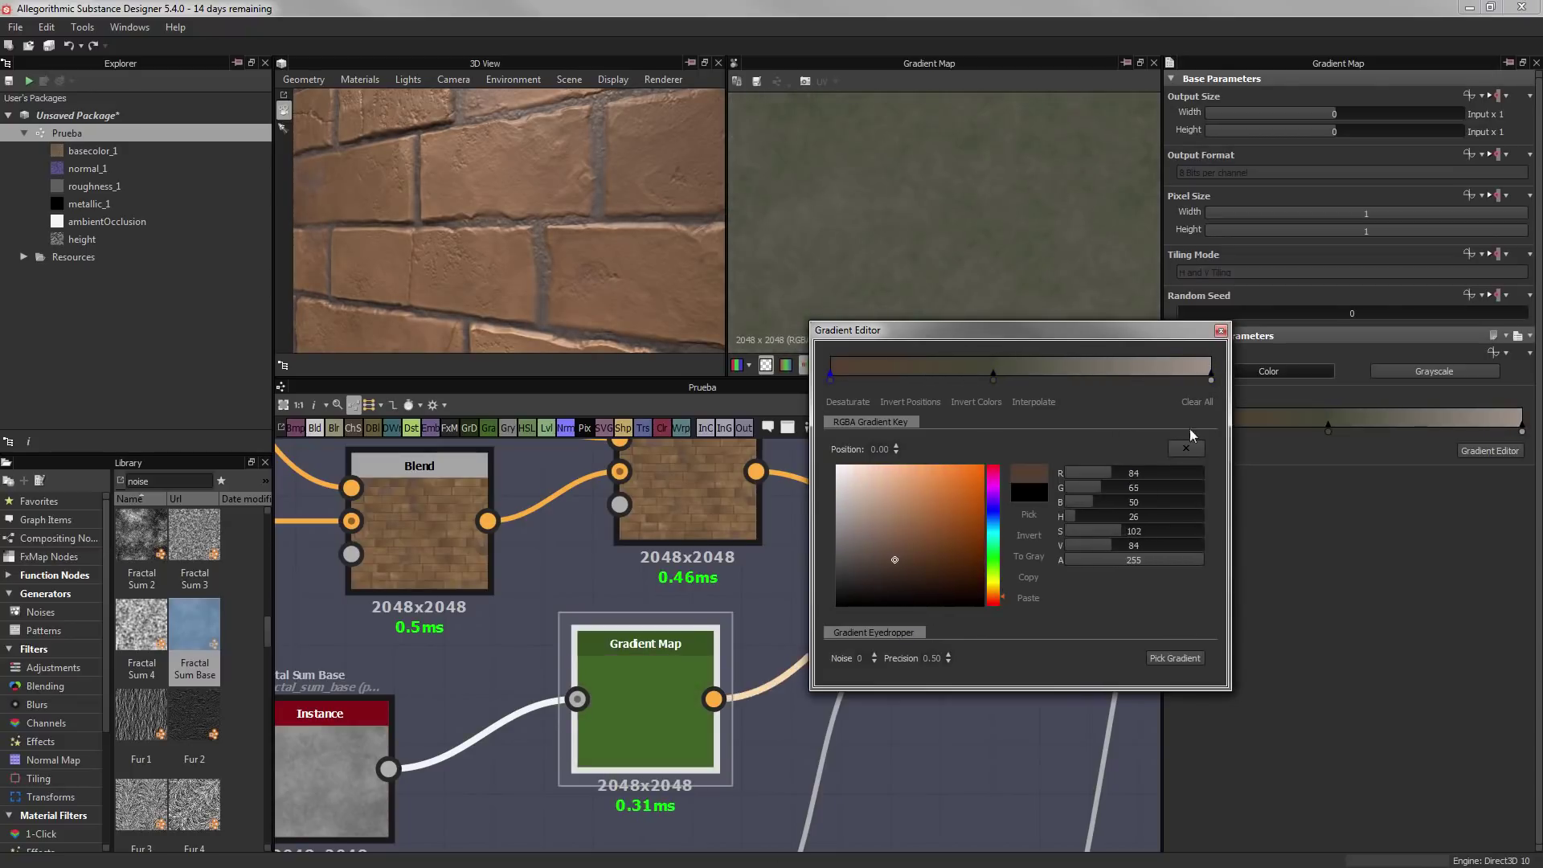
pyautogui.click(1220, 330)
# Insert an HSL node after the Gradient Map with hue 0 and lightness 0.55
pyautogui.moveTo(645, 643); pyautogui.dragTo(519, 713)
pyautogui.click(526, 427)
pyautogui.moveTo(1352, 370); pyautogui.dragTo(1366, 371)
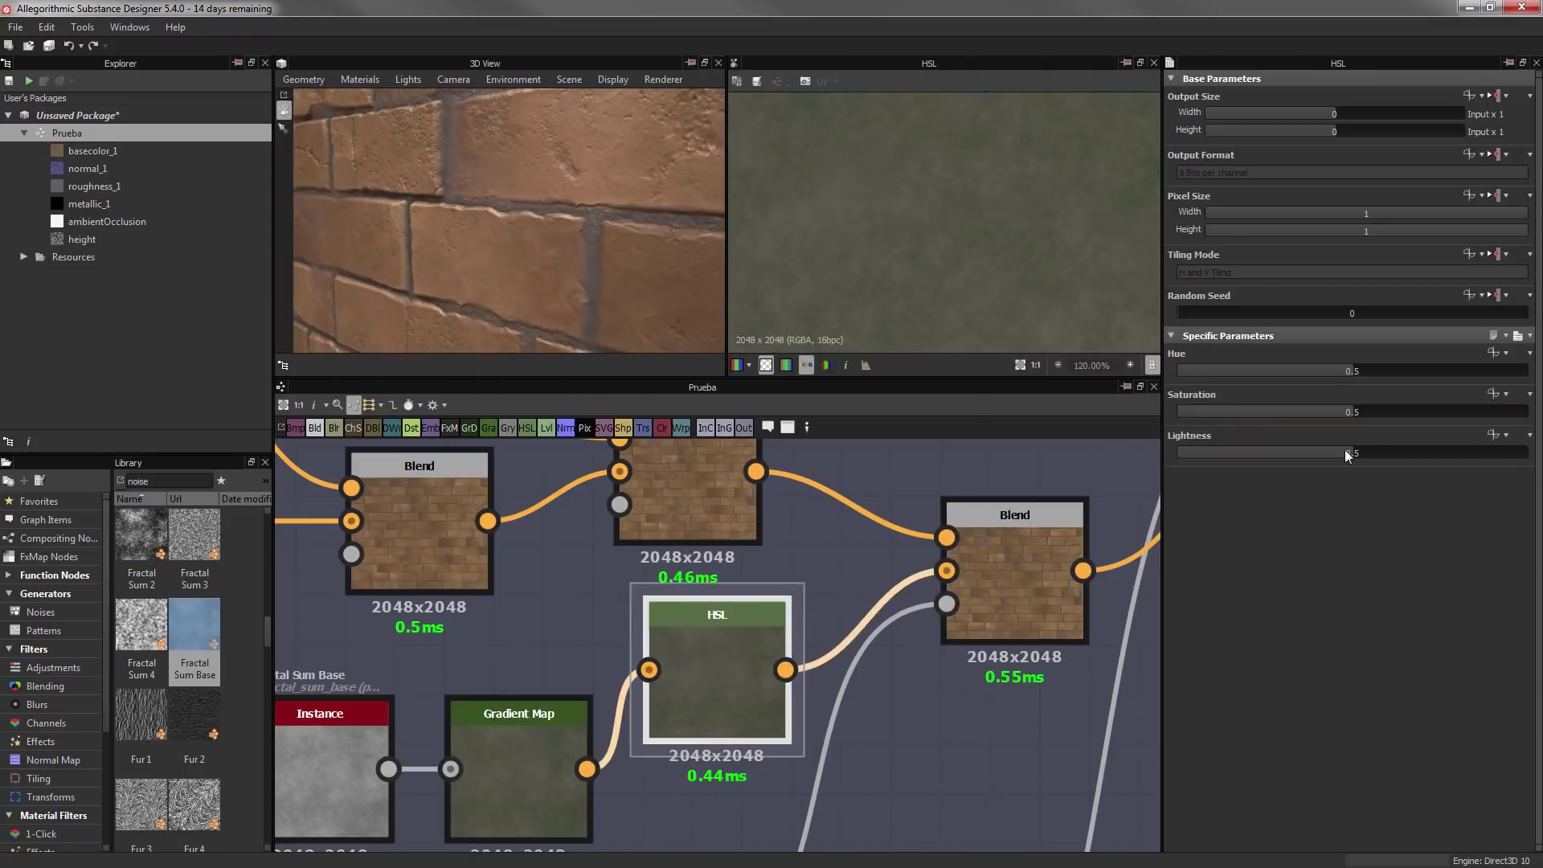
pyautogui.moveTo(1344, 450); pyautogui.dragTo(1371, 450)
pyautogui.moveTo(1366, 374); pyautogui.dragTo(1165, 375)
# Apply a default preview material and preview the Blend result
pyautogui.click(359, 79)
pyautogui.click(563, 193)
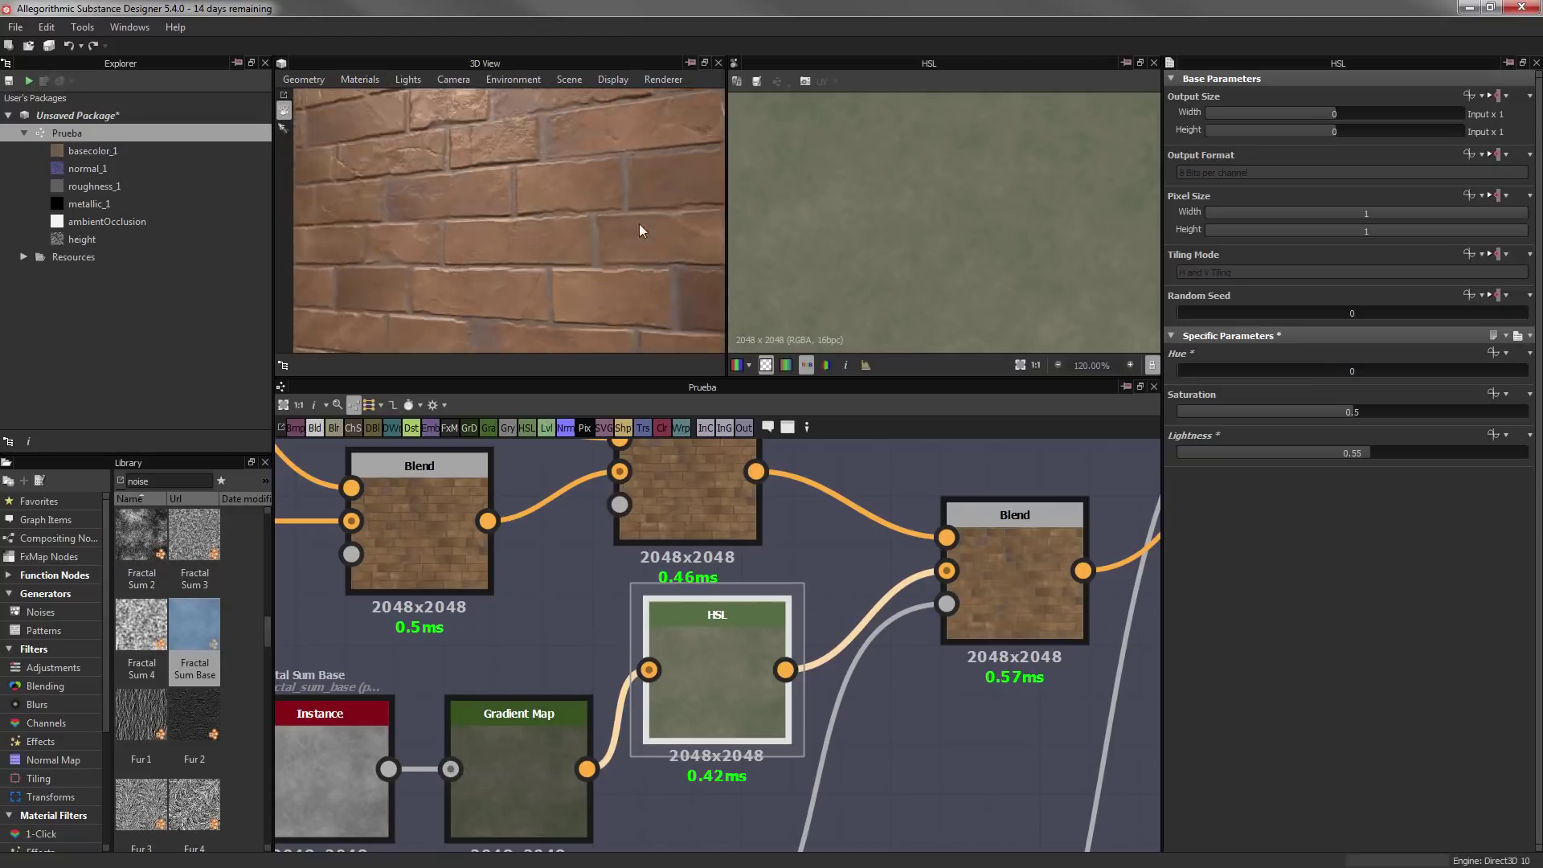
pyautogui.scroll(5, 734, 585)
pyautogui.click(734, 591)
pyautogui.scroll(-3, 1003, 603)
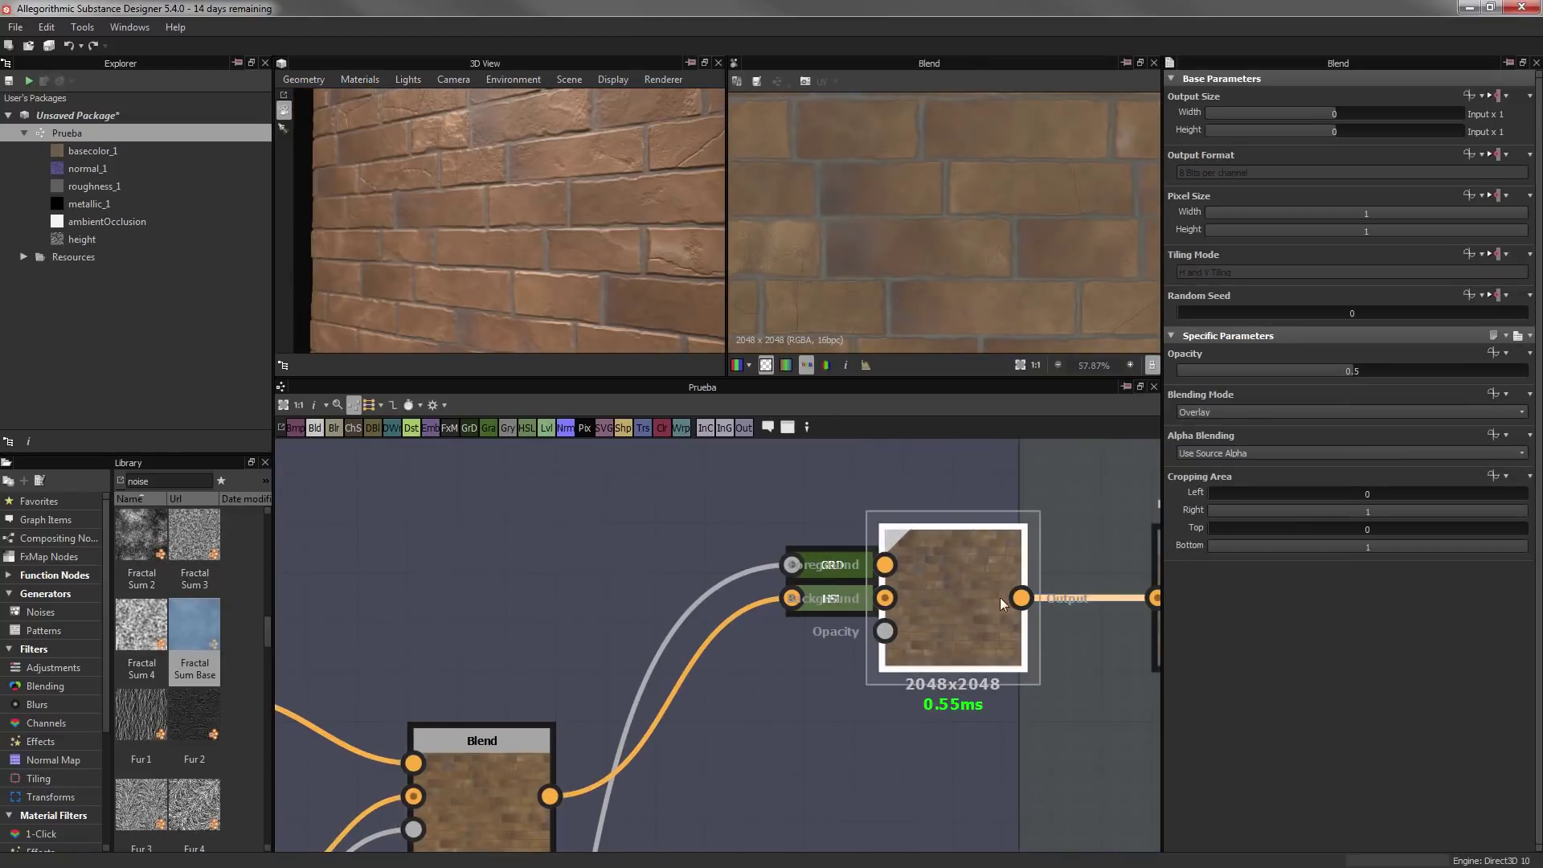
# Lower the albedo HSL node's saturation to 0.47
pyautogui.click(822, 604)
pyautogui.moveTo(821, 630); pyautogui.dragTo(889, 560, button='middle')
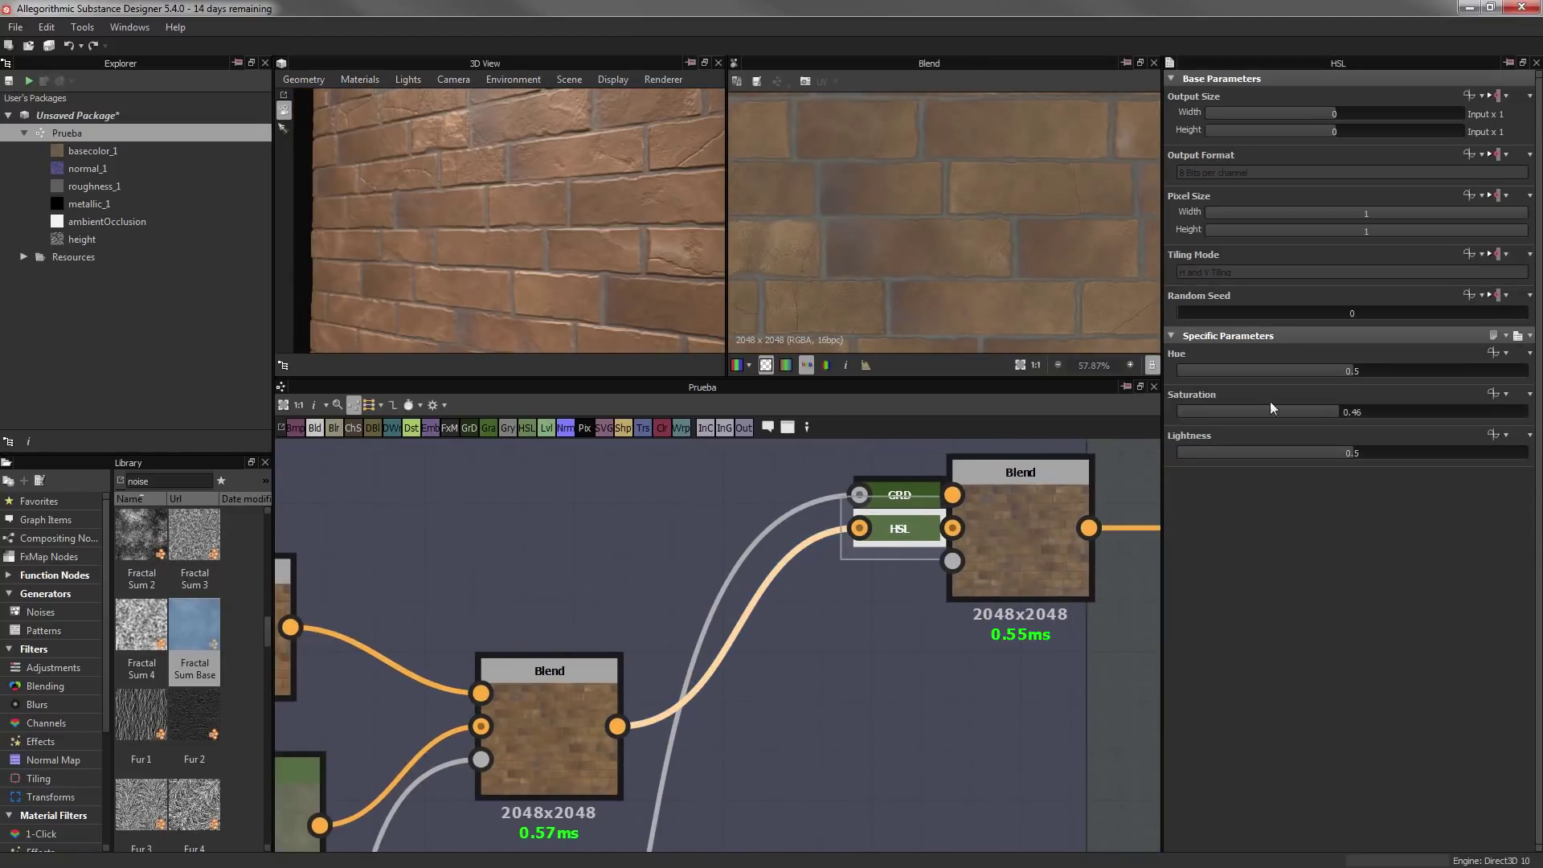
pyautogui.click(1347, 411)
pyautogui.moveTo(1347, 413); pyautogui.dragTo(1340, 416)
# Pan across the graph to the Variacion Mask frame
pyautogui.scroll(-2, 1018, 273)
pyautogui.scroll(-3, 1116, 258)
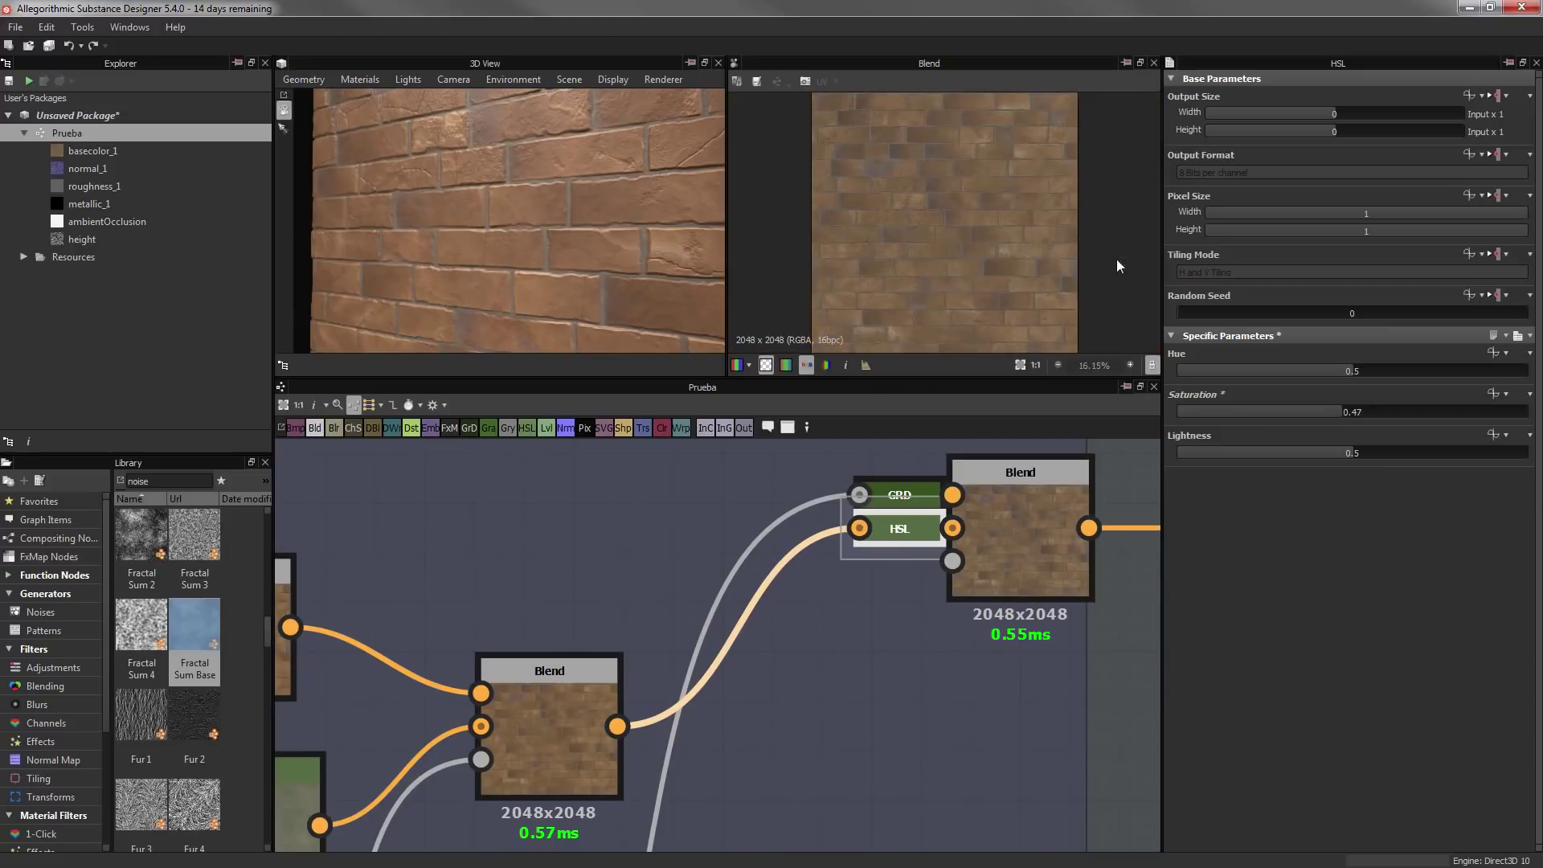
pyautogui.scroll(-3, 802, 565)
pyautogui.scroll(-3, 796, 627)
pyautogui.moveTo(789, 680); pyautogui.dragTo(825, 684, button='middle')
pyautogui.scroll(2, 704, 628)
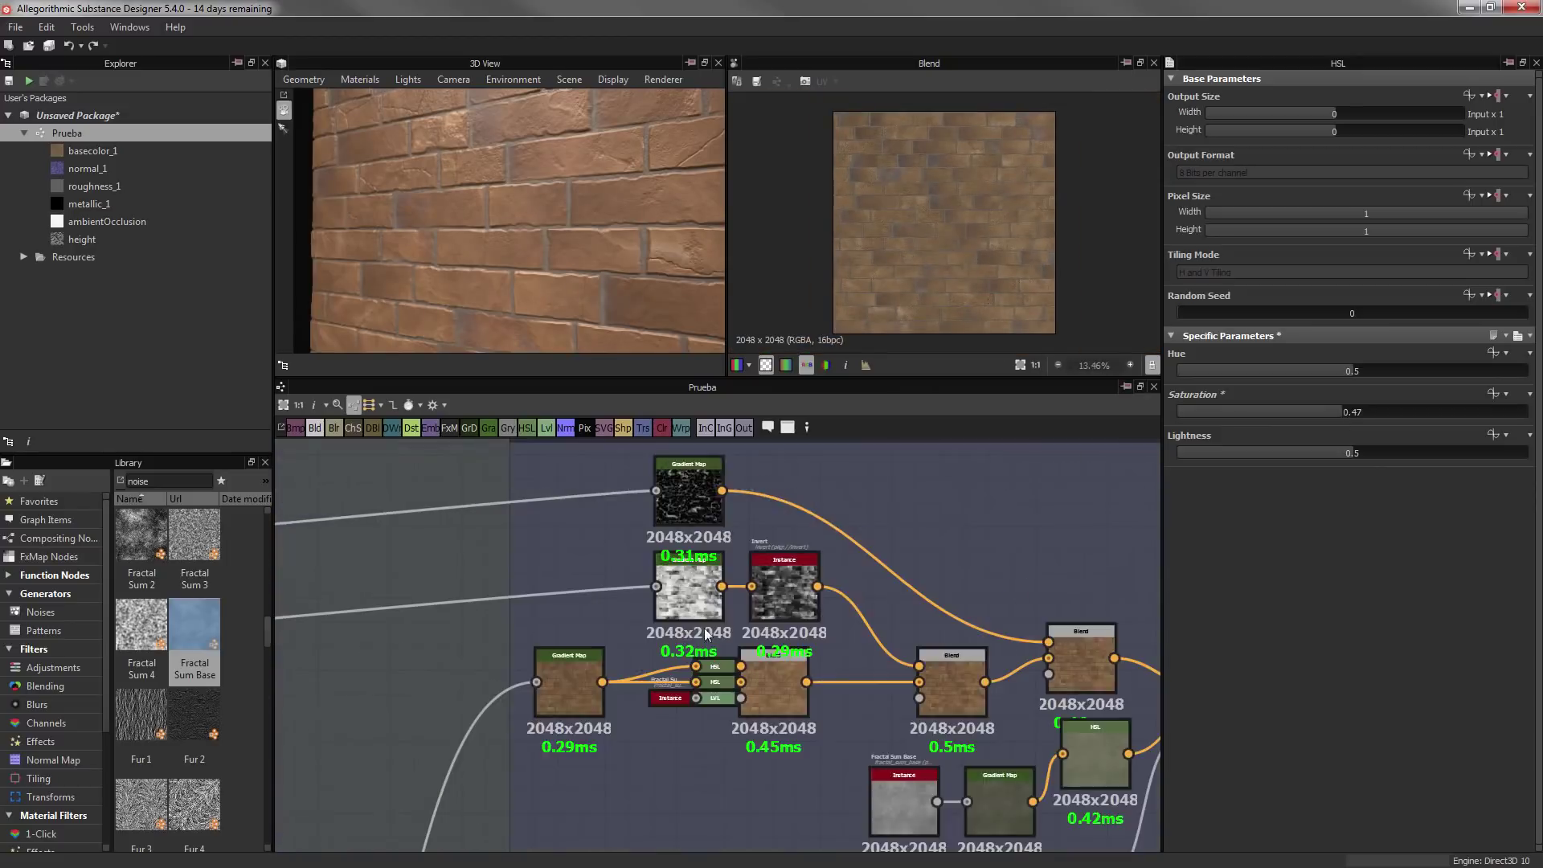
pyautogui.scroll(-3, 704, 629)
pyautogui.moveTo(704, 628); pyautogui.dragTo(868, 649, button='middle')
pyautogui.scroll(-3, 639, 682)
pyautogui.moveTo(639, 682); pyautogui.dragTo(678, 484, button='middle')
# Add a Gradient Map fed by the brick generator and bring the albedo nodes into view
pyautogui.scroll(3, 510, 442)
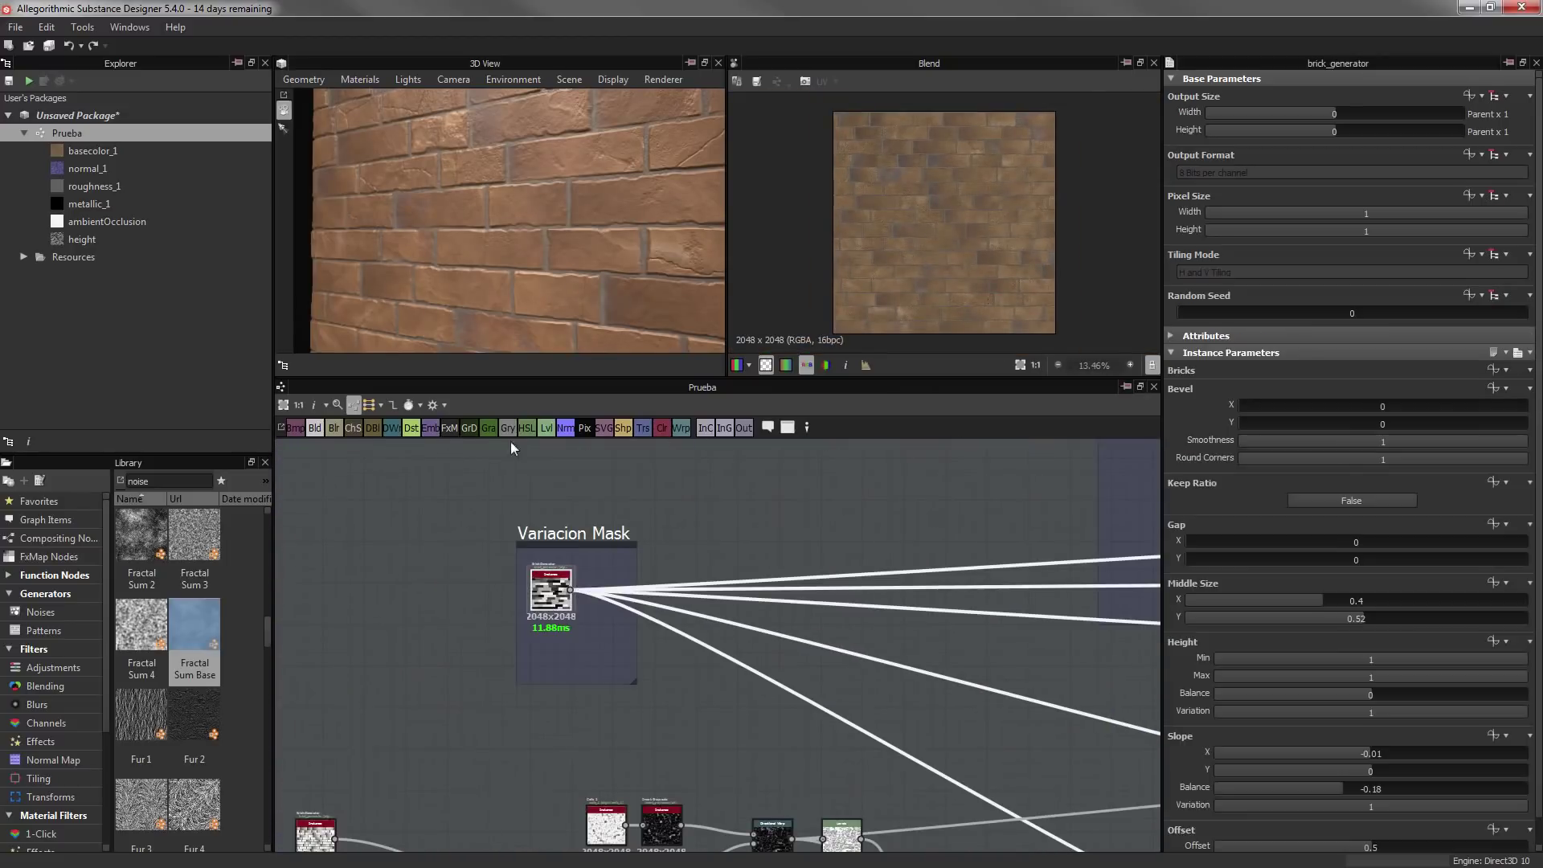
pyautogui.moveTo(509, 441); pyautogui.dragTo(617, 599, button='middle')
pyautogui.doubleClick(618, 599)
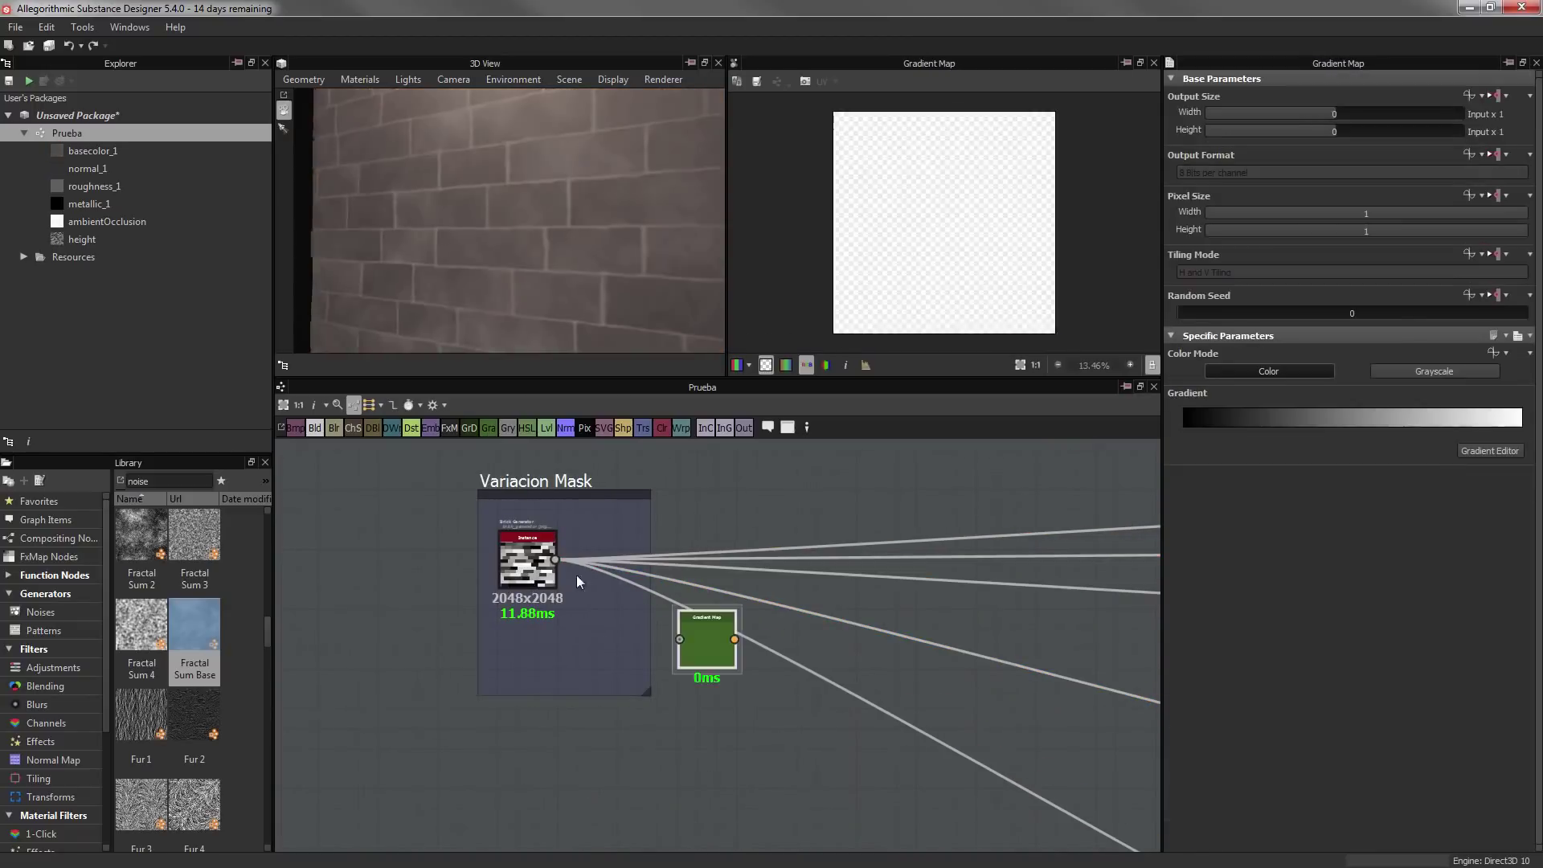
pyautogui.scroll(-3, 685, 664)
pyautogui.moveTo(1037, 667); pyautogui.dragTo(361, 659, button='middle')
pyautogui.scroll(2, 956, 667)
pyautogui.scroll(2, 956, 667)
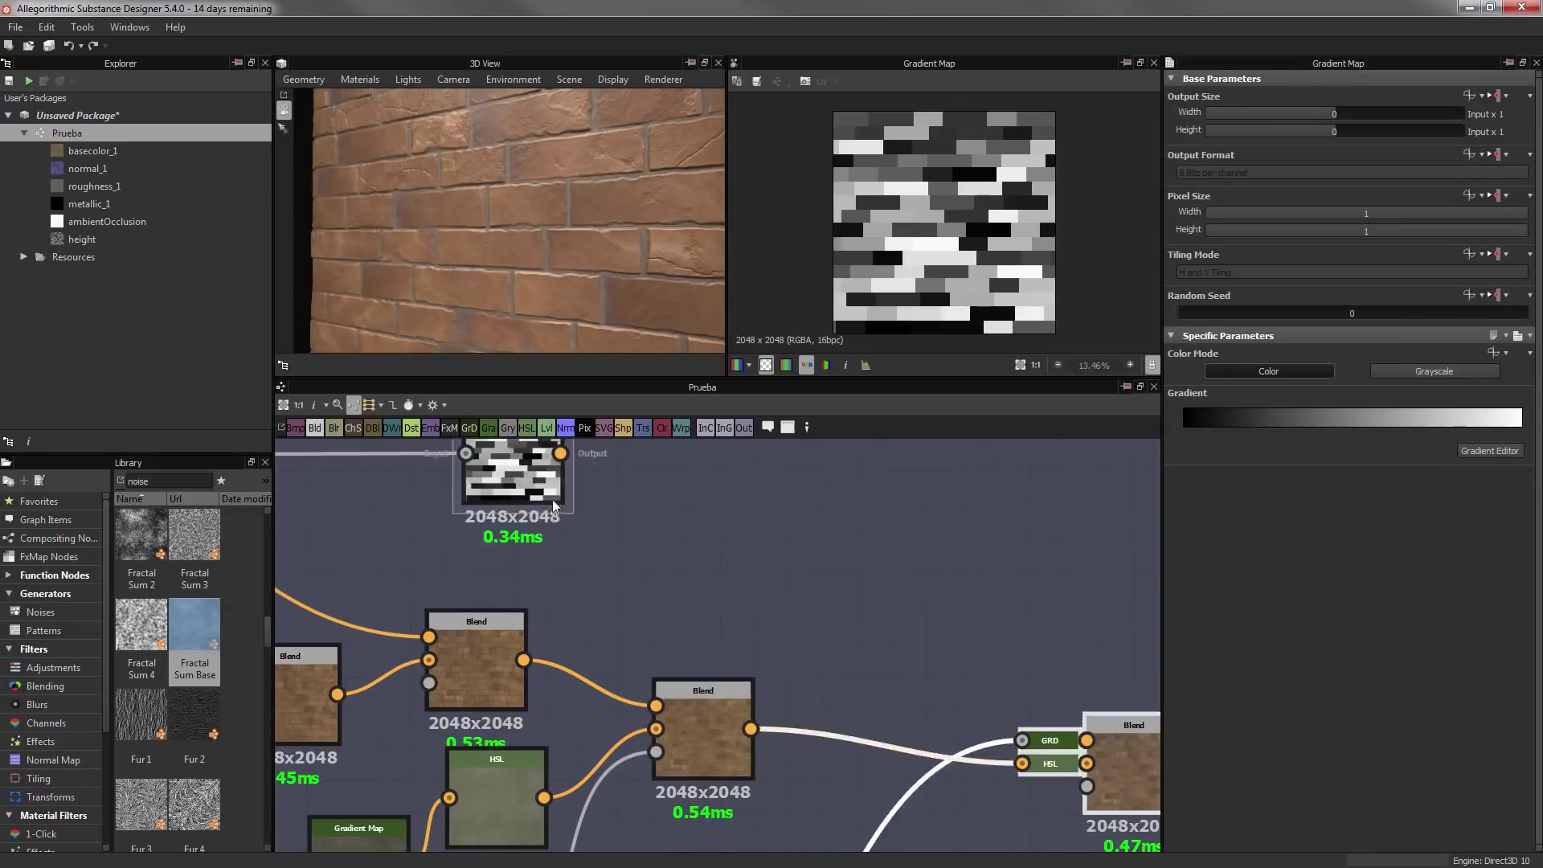
pyautogui.scroll(2, 956, 667)
pyautogui.scroll(-3, 957, 673)
pyautogui.scroll(3, 638, 576)
# Insert a Blend node into the albedo chain, set to Soft Light at 0.2 opacity
pyautogui.click(314, 427)
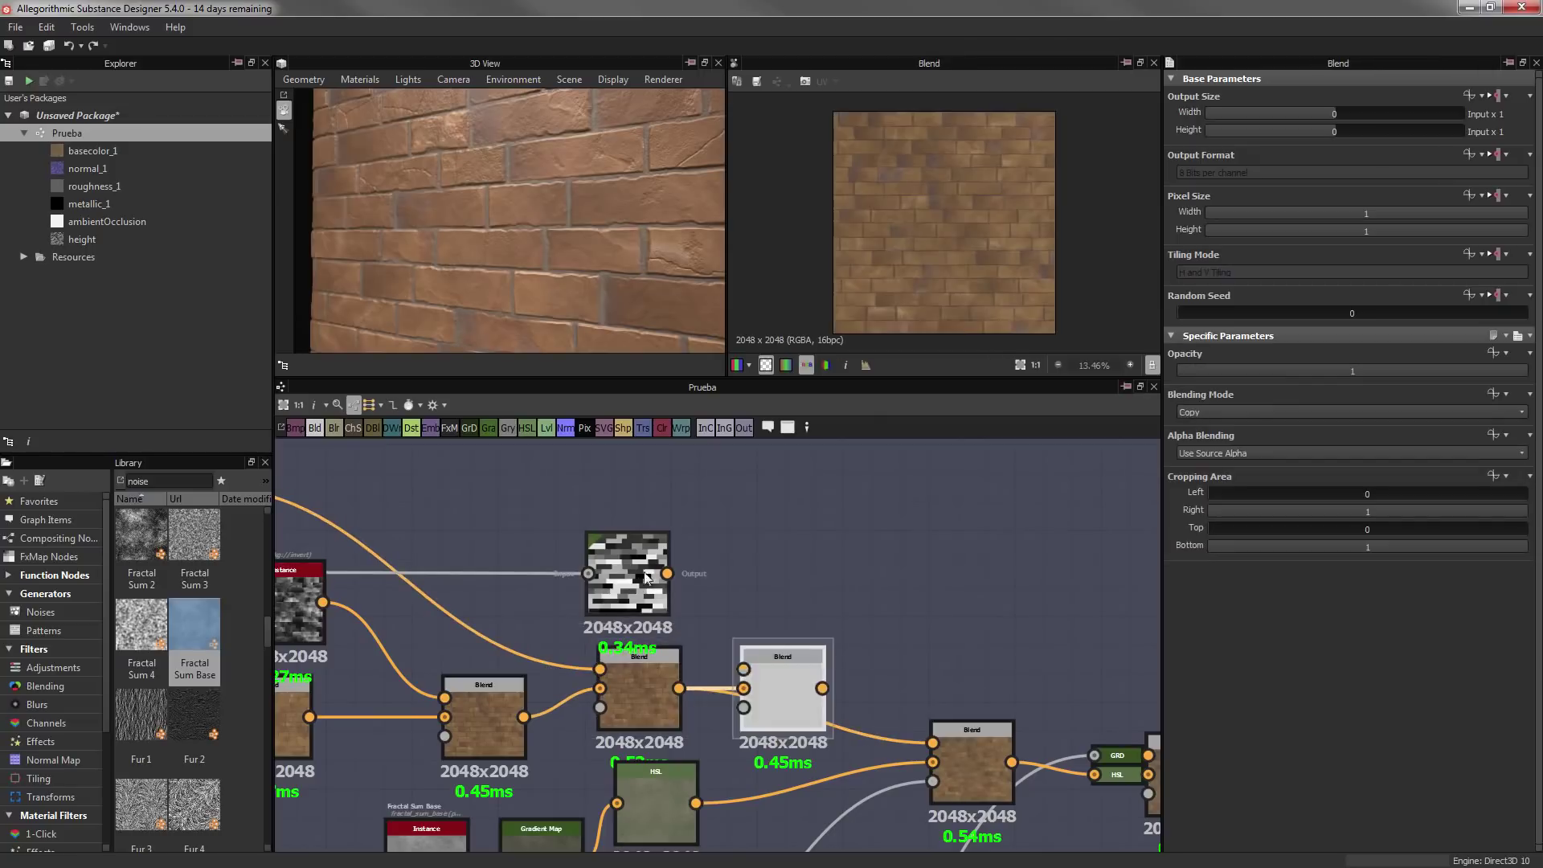
pyautogui.moveTo(784, 621); pyautogui.dragTo(811, 631)
pyautogui.click(1213, 412)
pyautogui.click(1218, 442)
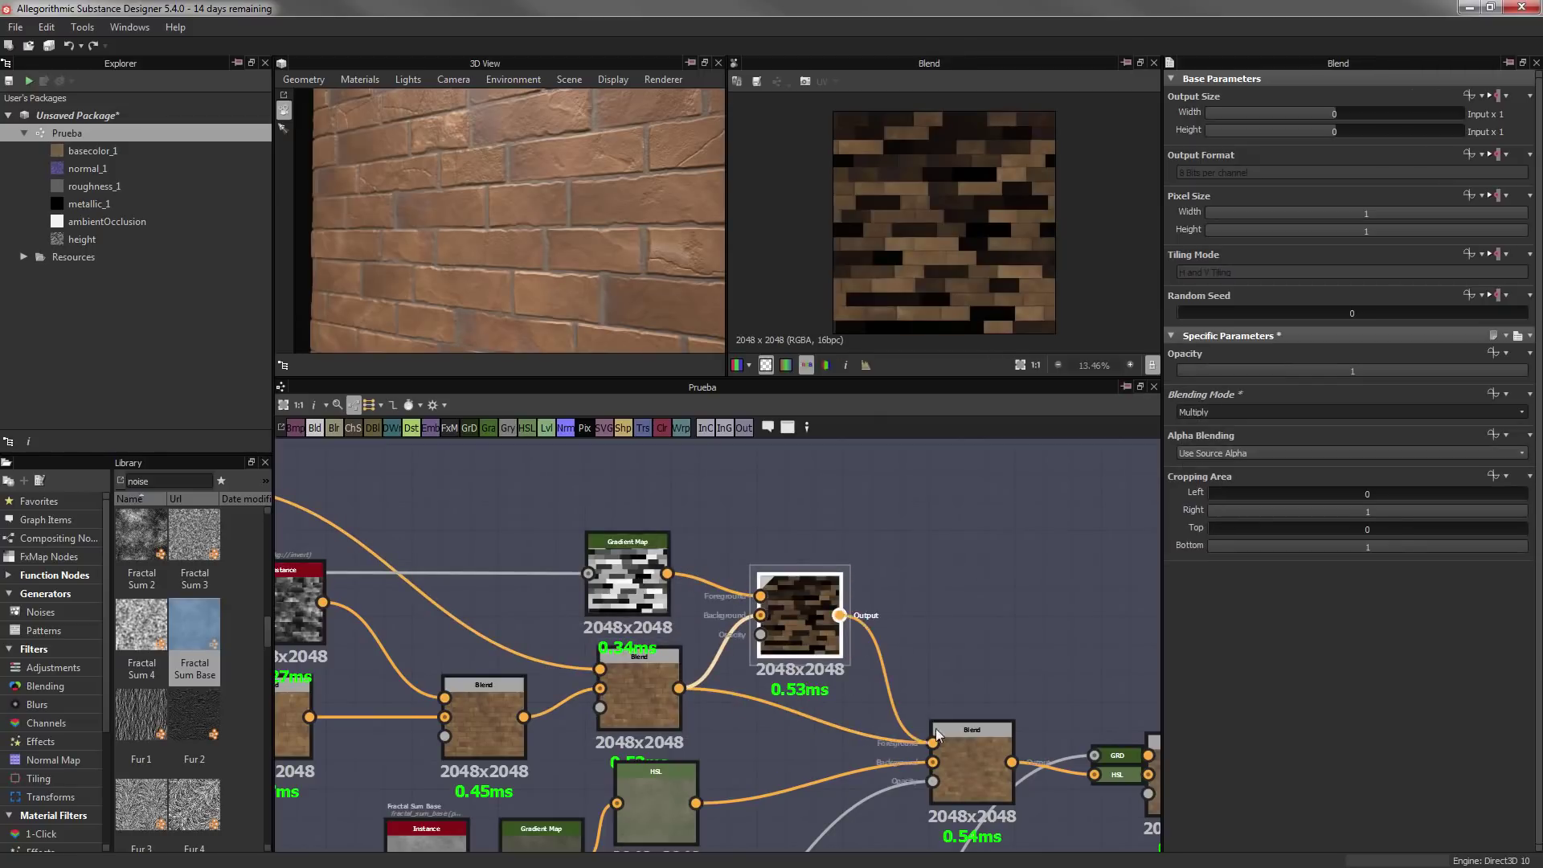
pyautogui.click(1214, 411)
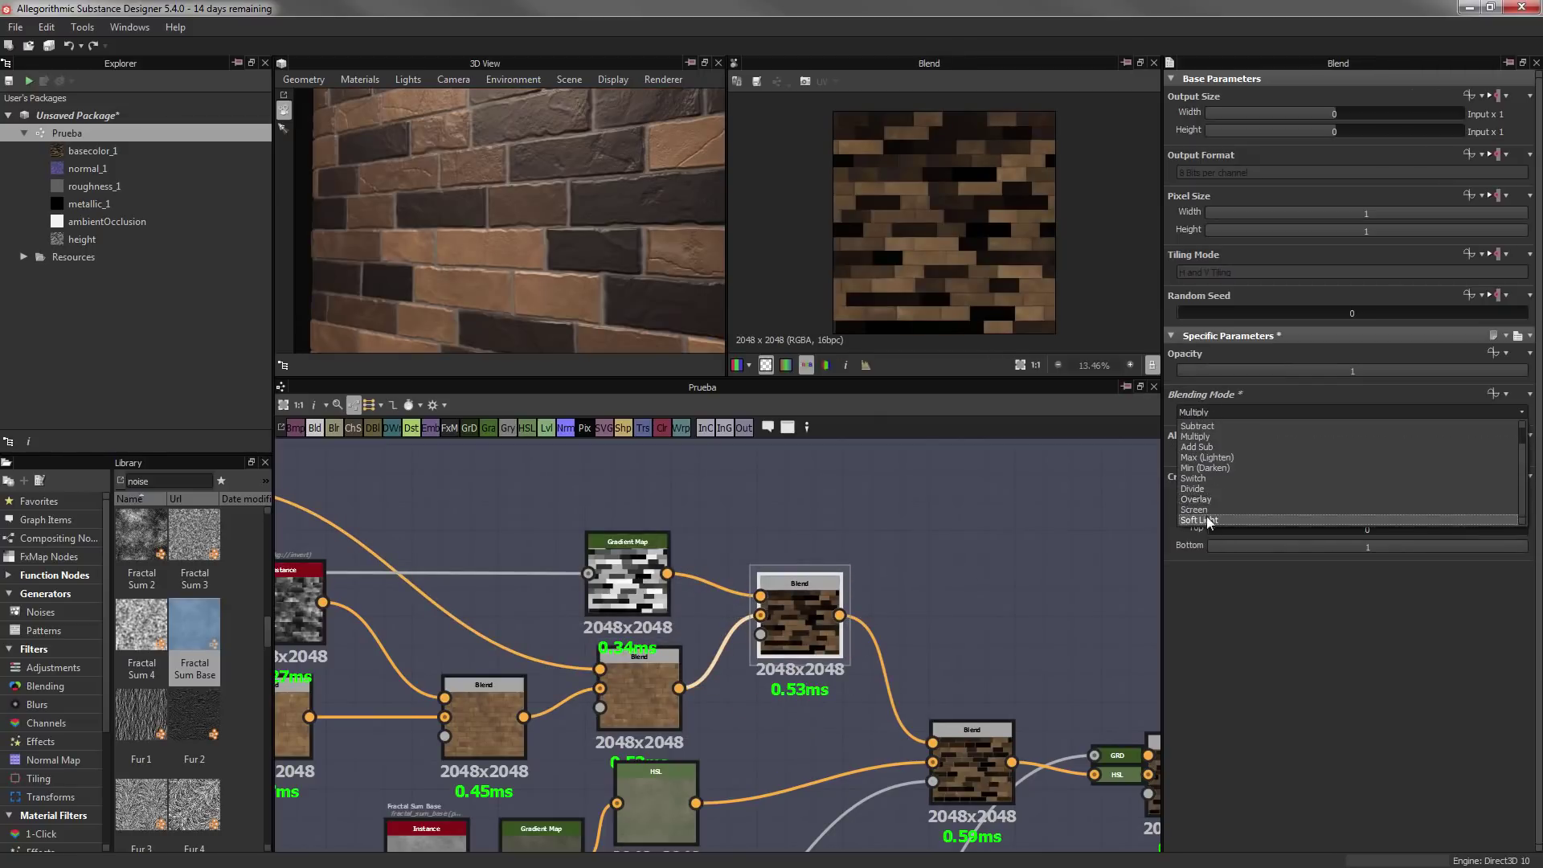
pyautogui.click(1207, 516)
pyautogui.write('0000')
pyautogui.press('Return')
# Preview the combined albedo Blend and adjust the Levels mask contrast
pyautogui.scroll(3, 1025, 256)
pyautogui.click(972, 764)
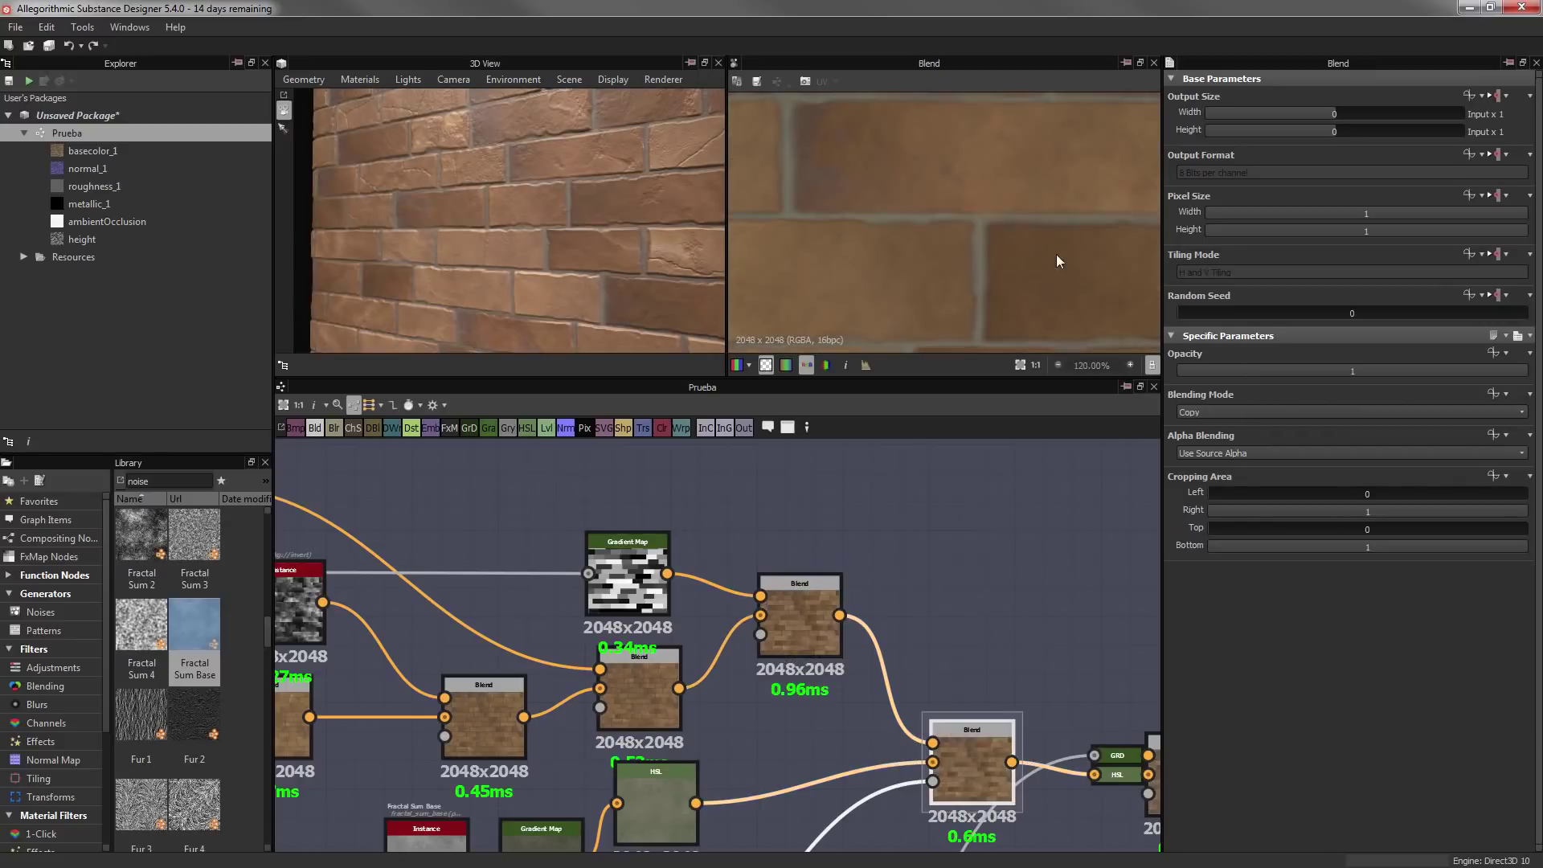
pyautogui.scroll(2, 1053, 254)
pyautogui.scroll(-3, 942, 592)
pyautogui.moveTo(929, 542); pyautogui.dragTo(910, 489, button='middle')
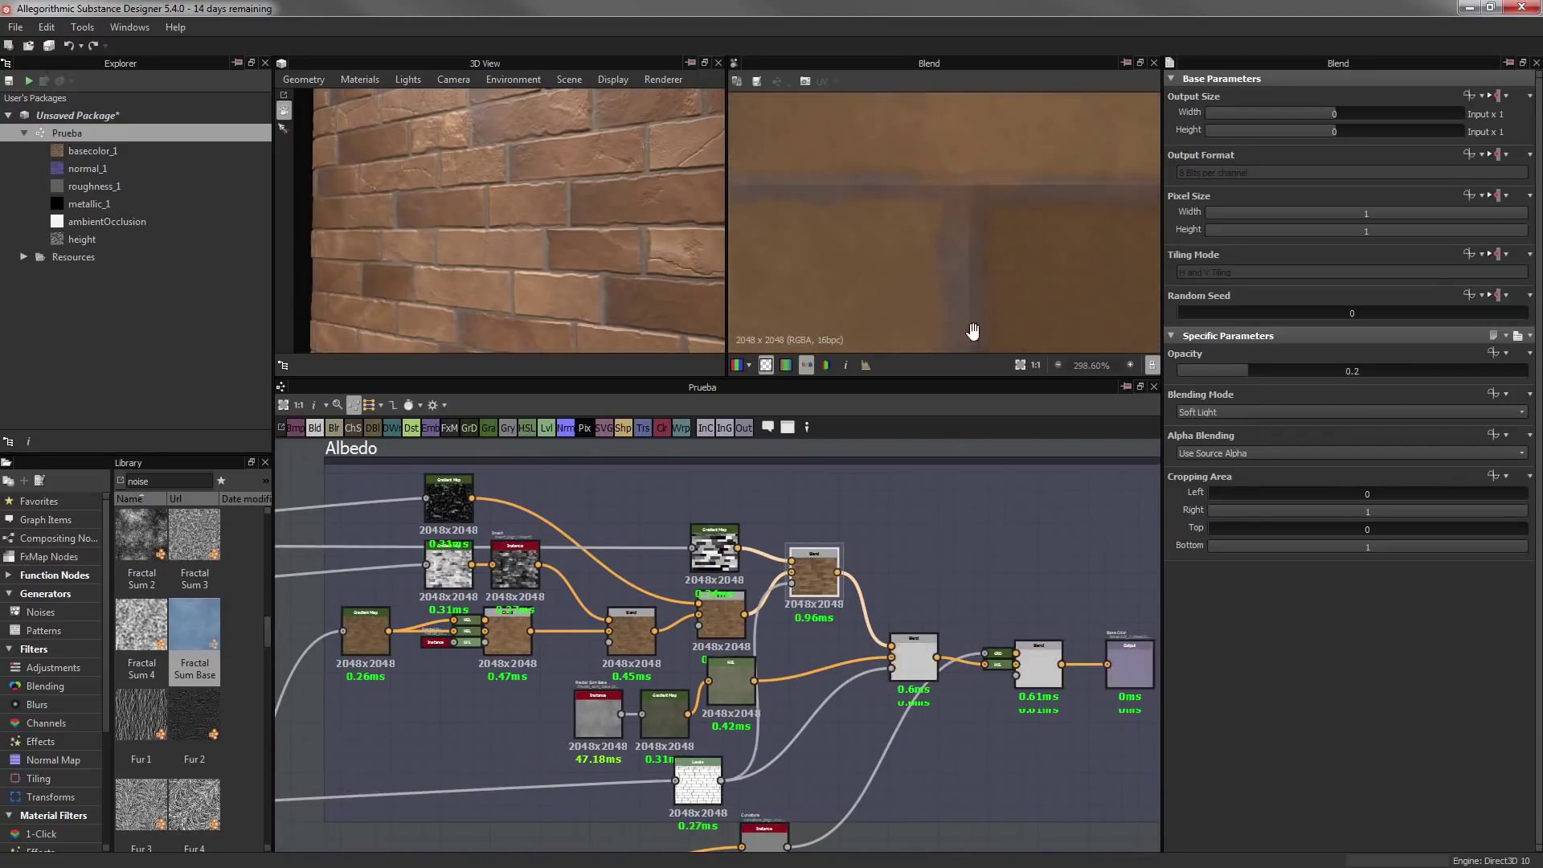
pyautogui.scroll(3, 740, 712)
pyautogui.click(739, 711)
pyautogui.moveTo(1310, 396); pyautogui.dragTo(1270, 396)
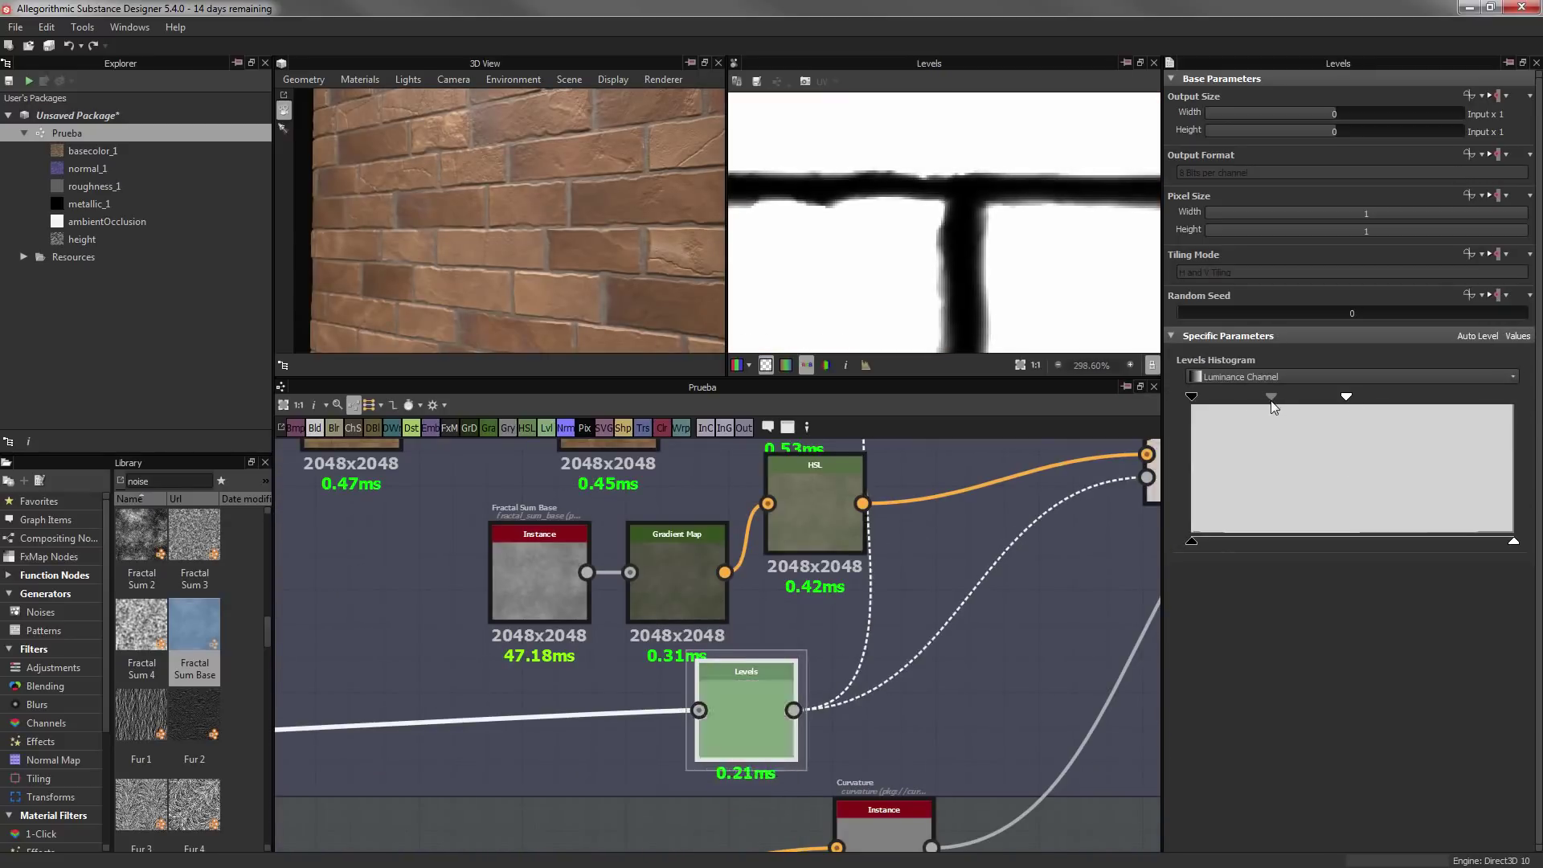
# Raise the soft-light Blend's opacity to test stronger variation and orbit the brick cube
pyautogui.scroll(2, 723, 633)
pyautogui.click(723, 633)
pyautogui.scroll(-1, 768, 609)
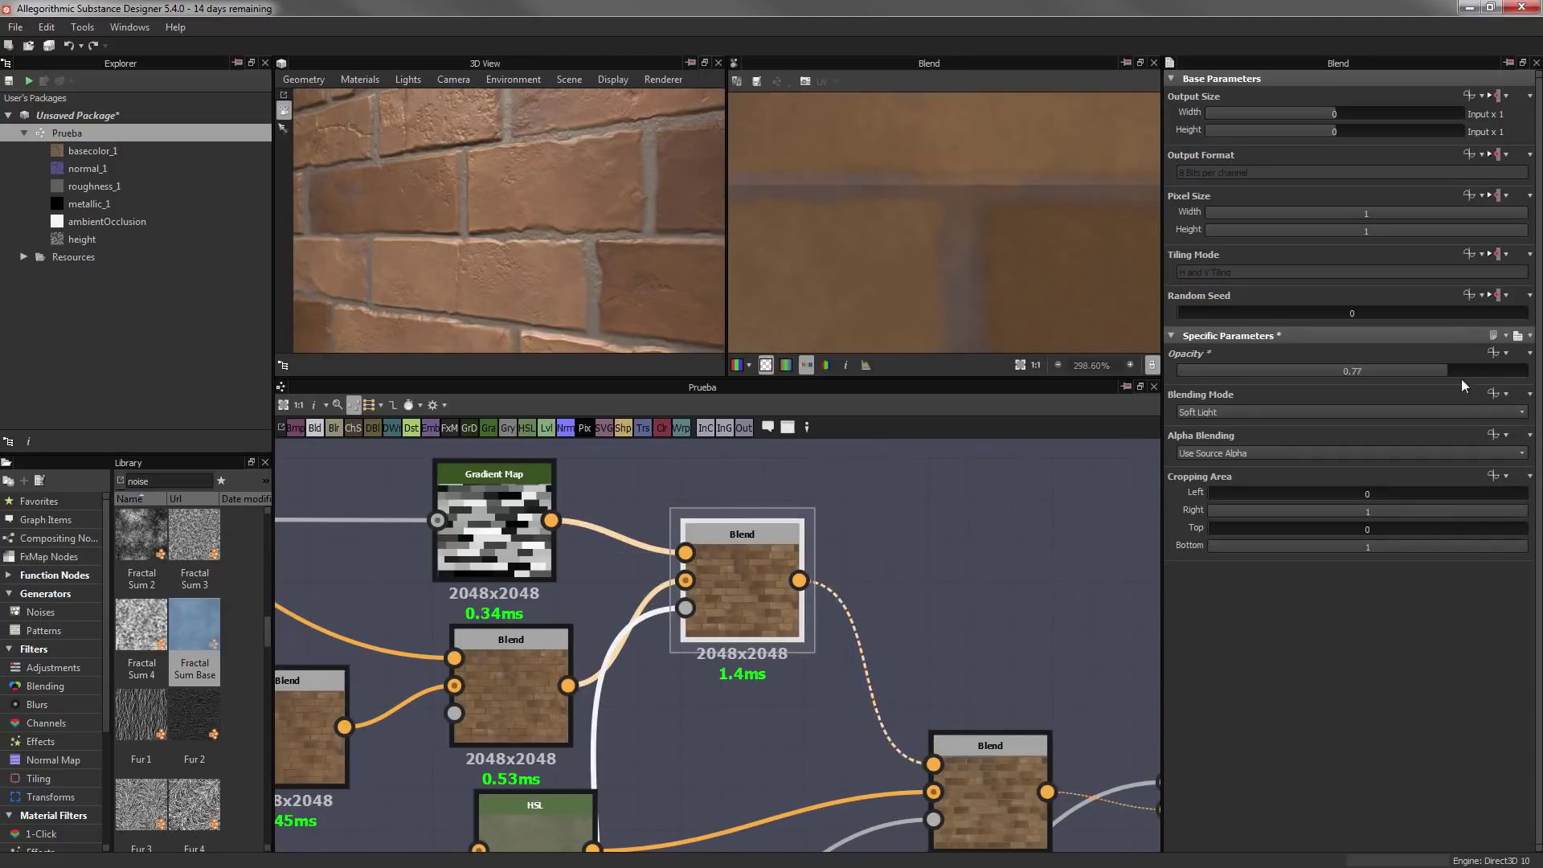
pyautogui.moveTo(1461, 372)
pyautogui.mouseDown()
pyautogui.moveTo(1349, 372)
pyautogui.moveTo(1366, 368)
pyautogui.mouseUp()
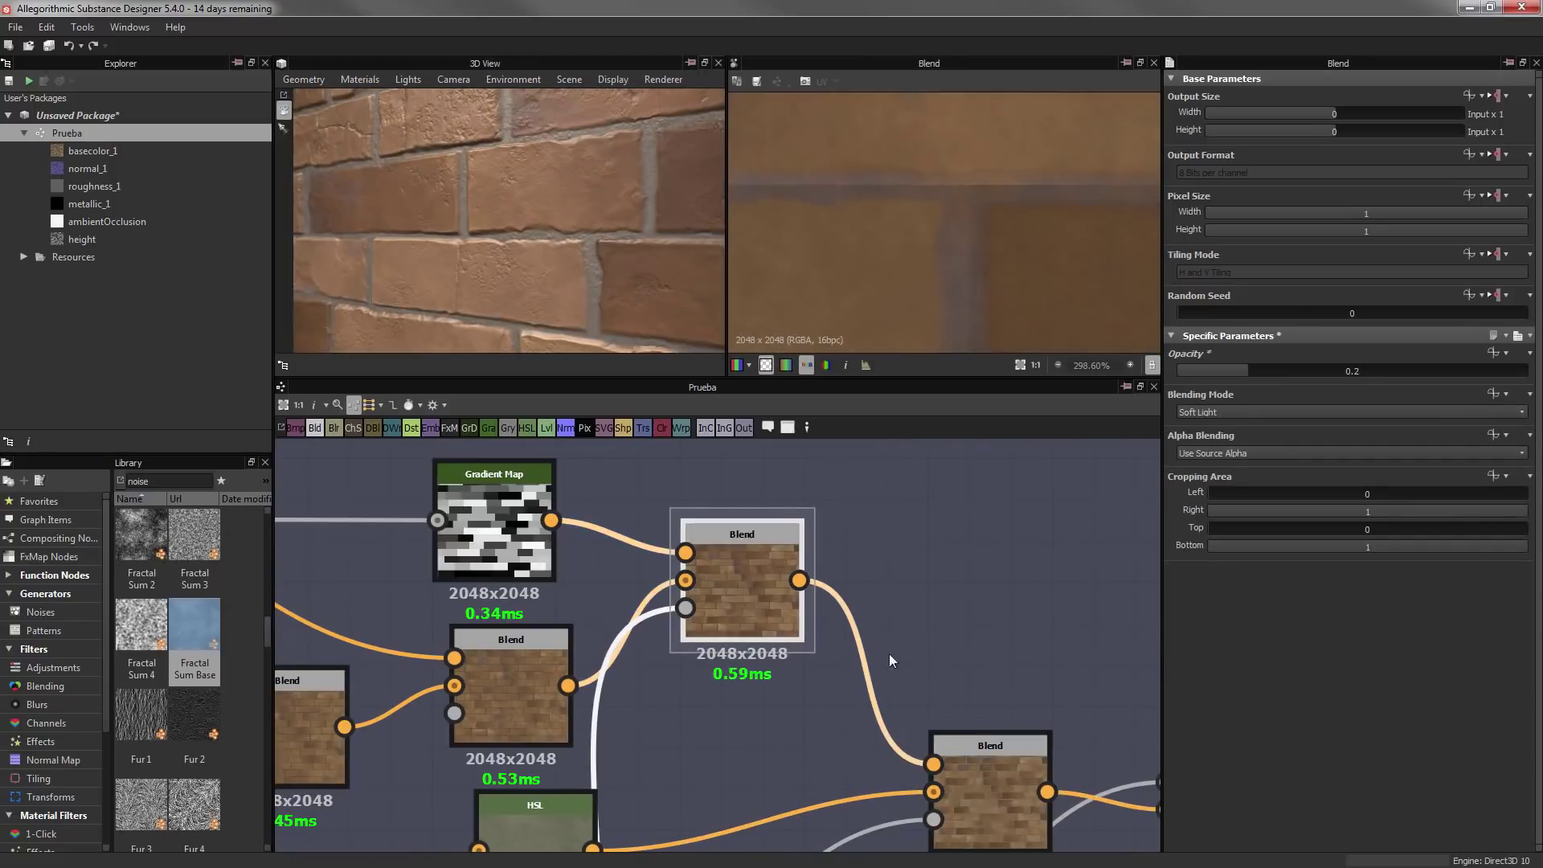
pyautogui.scroll(-1, 889, 654)
pyautogui.moveTo(675, 263)
pyautogui.mouseDown()
pyautogui.moveTo(633, 235)
pyautogui.moveTo(775, 271)
pyautogui.moveTo(537, 149)
pyautogui.moveTo(553, 234)
pyautogui.moveTo(537, 281)
pyautogui.mouseUp()
# Shift the output nodes left and apply a preview material to the 3D view
pyautogui.scroll(-3, 654, 651)
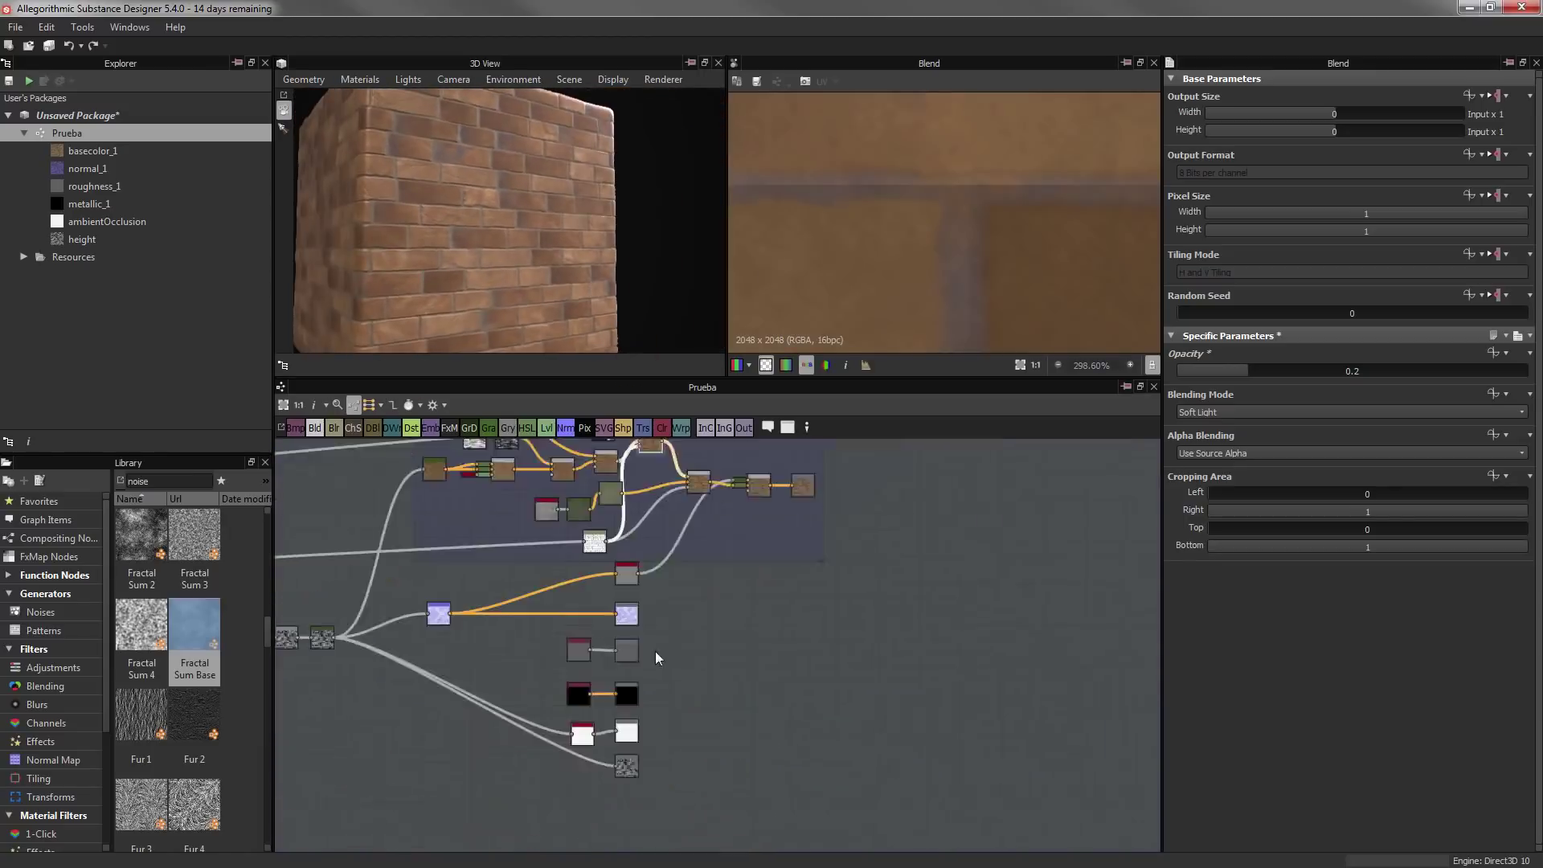
pyautogui.scroll(1, 690, 730)
pyautogui.moveTo(689, 730); pyautogui.dragTo(671, 724)
pyautogui.click(360, 79)
pyautogui.click(547, 160)
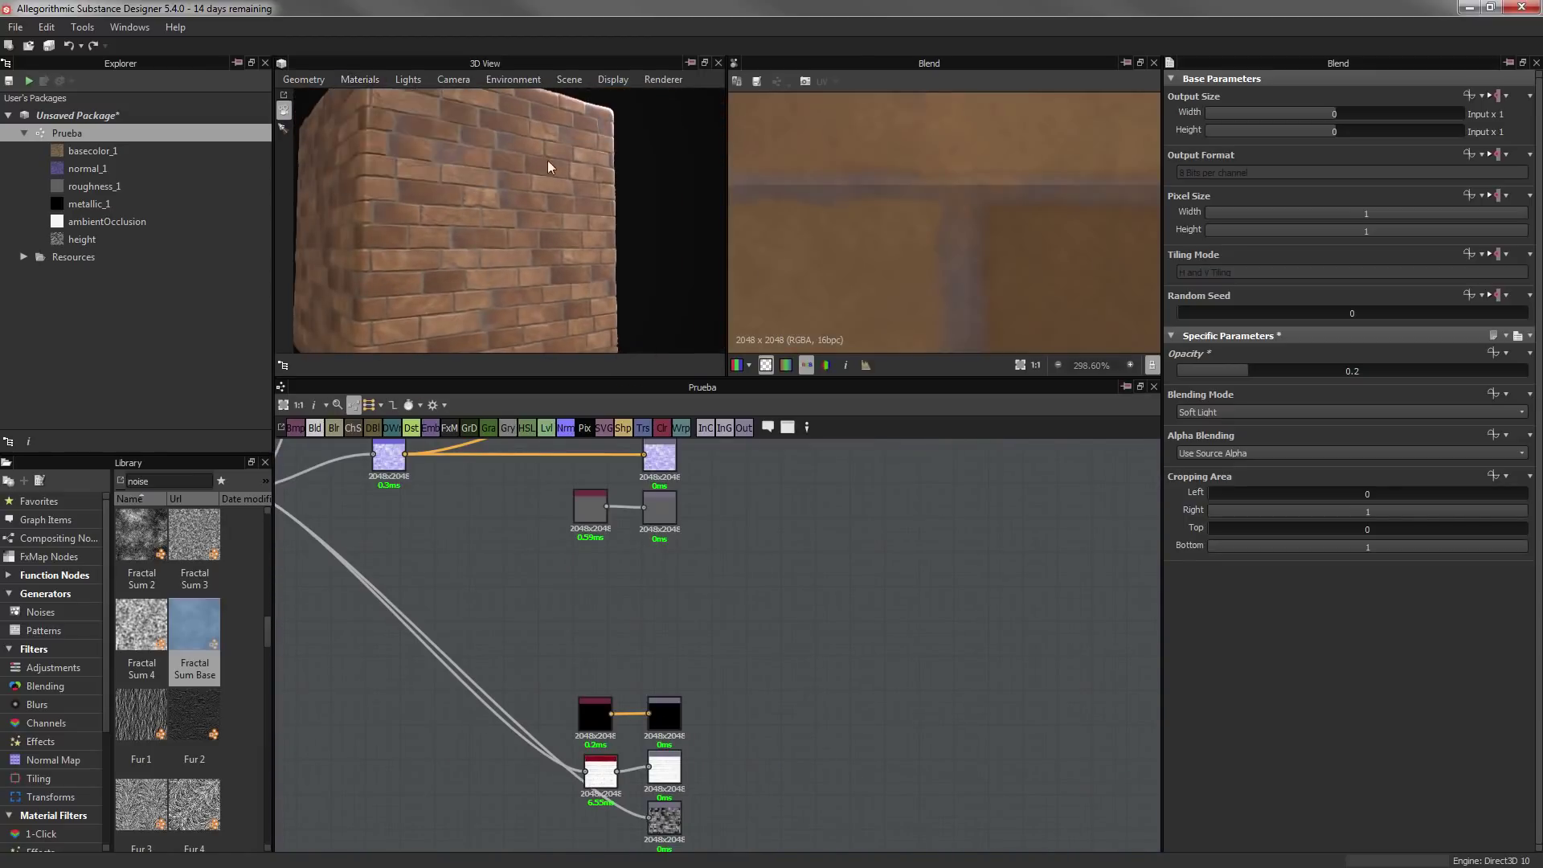
pyautogui.scroll(-5, 492, 233)
pyautogui.scroll(3, 667, 755)
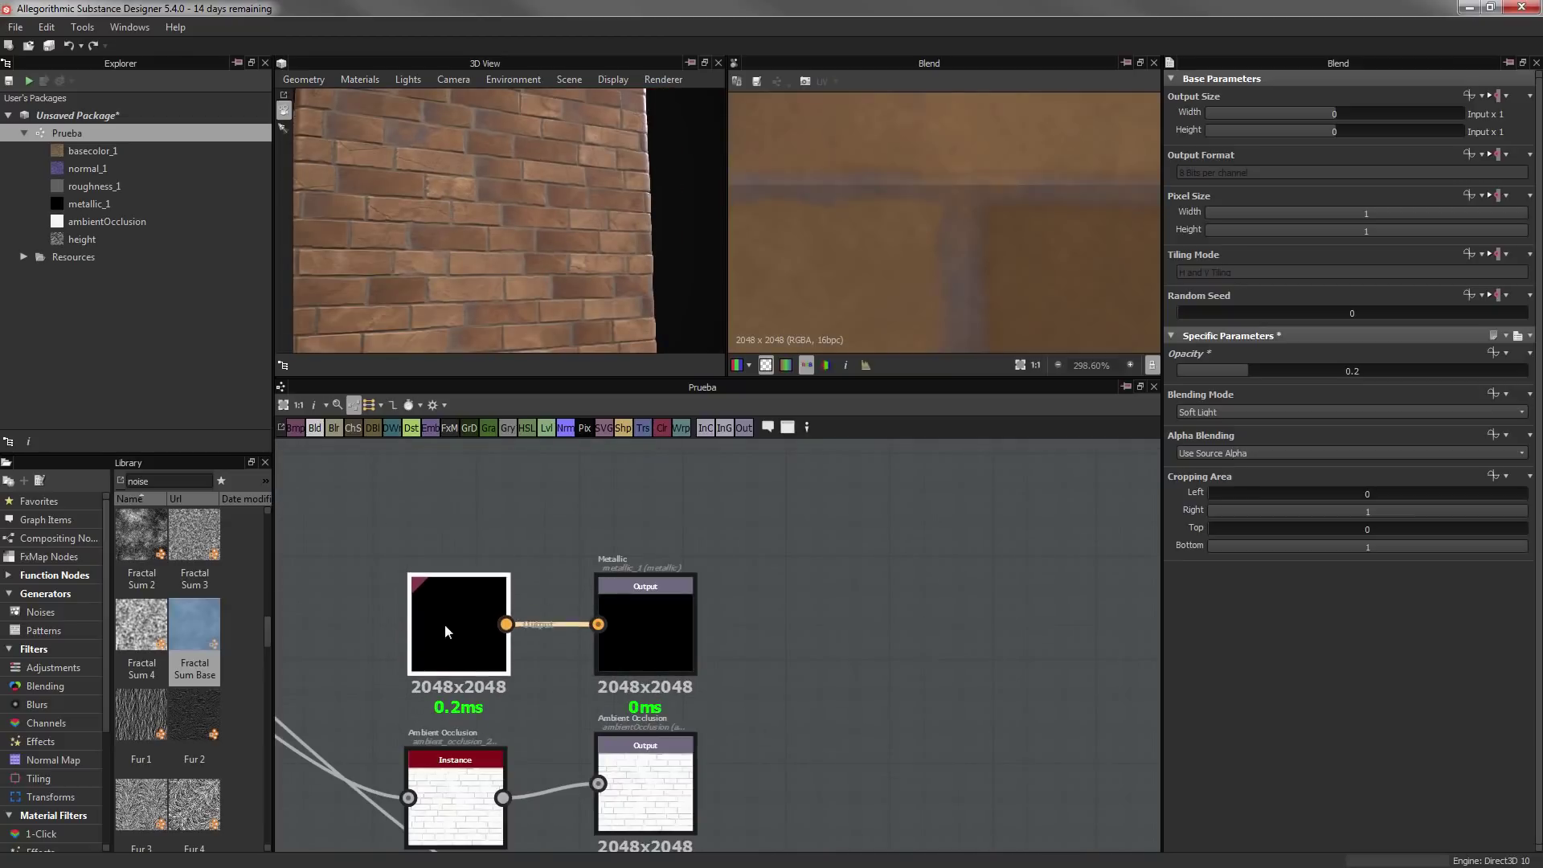
pyautogui.scroll(-1, 664, 638)
pyautogui.scroll(-3, 664, 637)
pyautogui.scroll(4, 673, 694)
# Move the grey Uniform Color aside and wire a new Blend into the roughness output
pyautogui.click(965, 580)
pyautogui.scroll(-3, 966, 581)
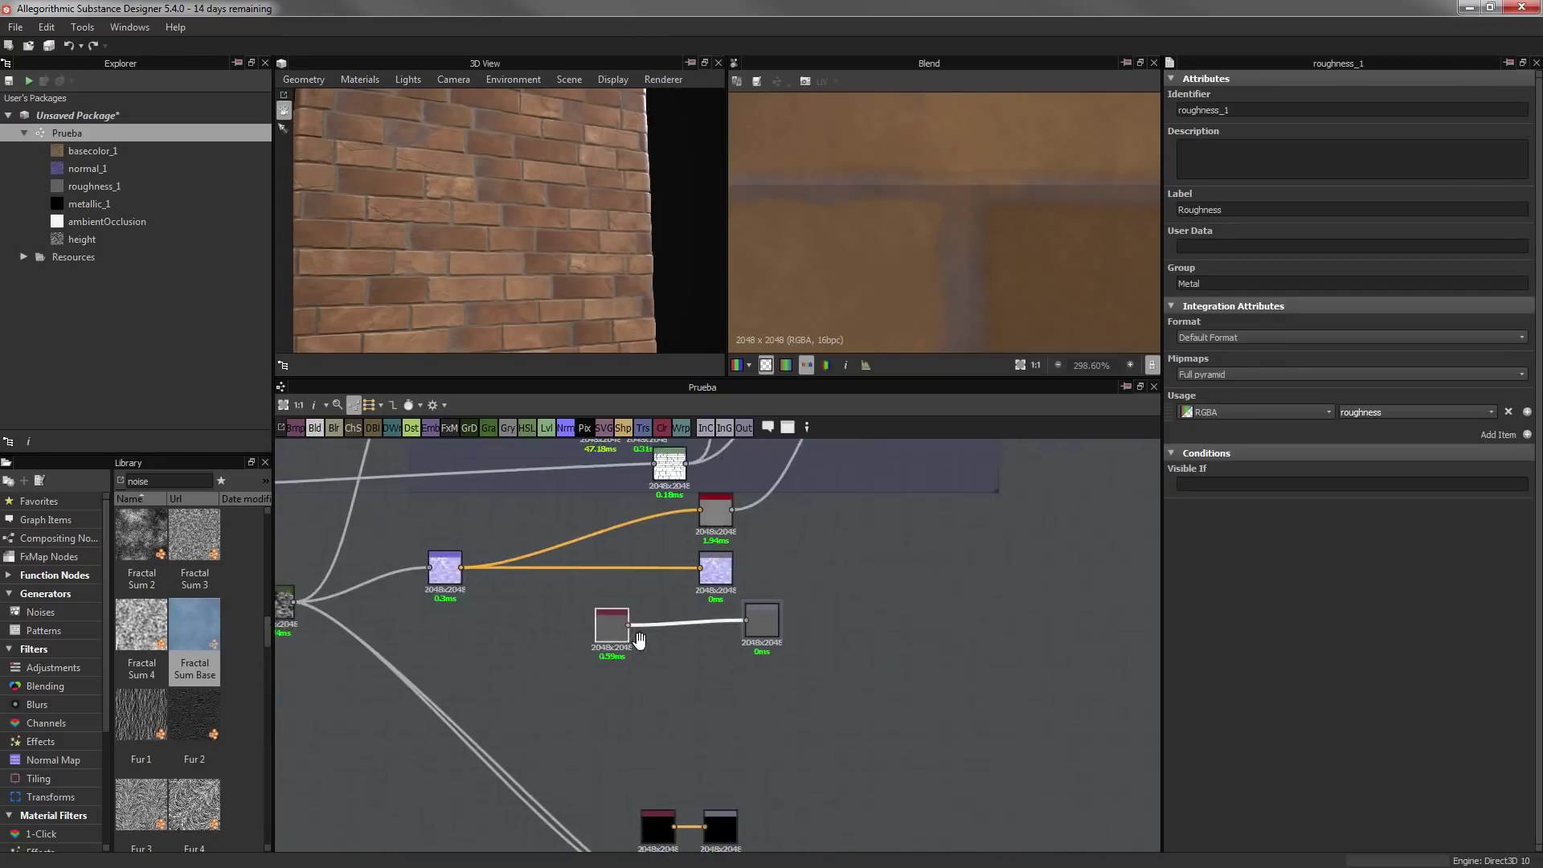
pyautogui.scroll(1, 809, 632)
pyautogui.moveTo(852, 611); pyautogui.dragTo(719, 675)
pyautogui.click(314, 427)
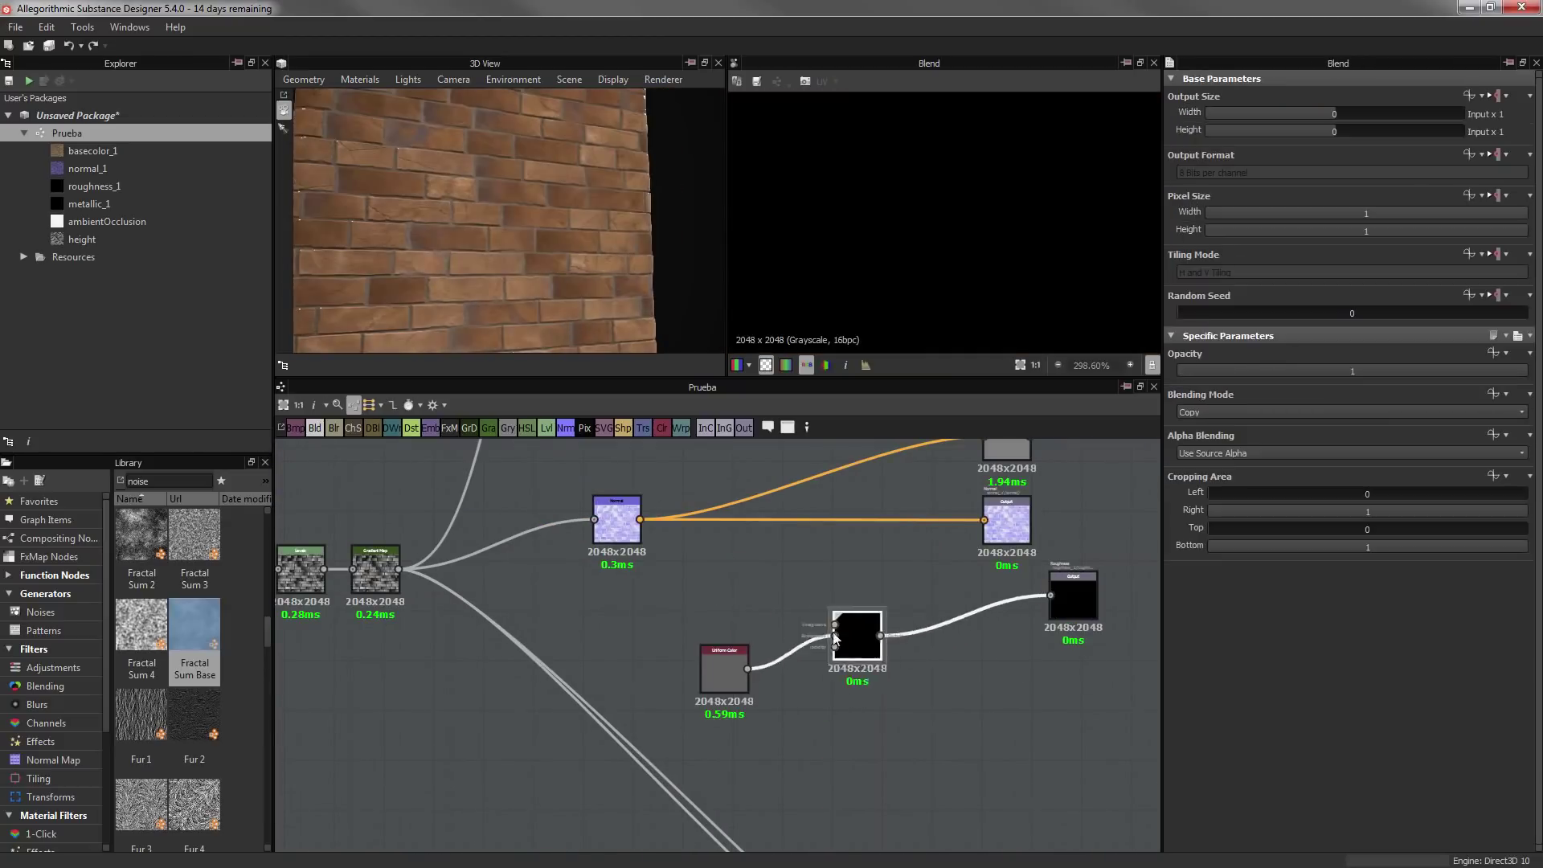
pyautogui.moveTo(874, 655); pyautogui.dragTo(845, 653)
# Locate and select the Directional Warp node in another node chain
pyautogui.moveTo(474, 639); pyautogui.dragTo(889, 565, button='middle')
pyautogui.scroll(3, 560, 677)
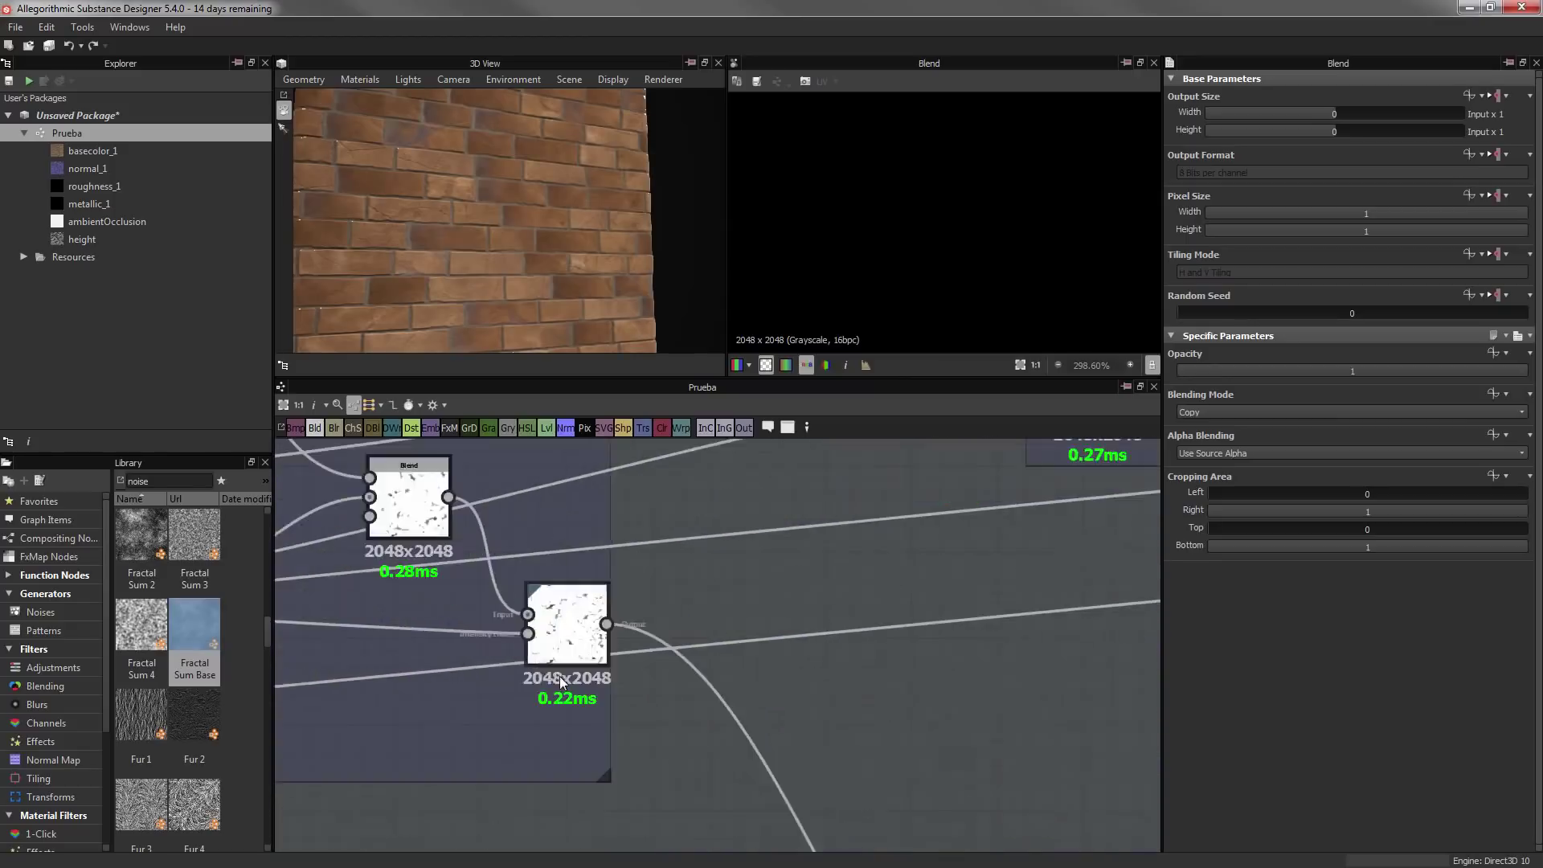
pyautogui.scroll(-3, 543, 612)
pyautogui.scroll(-3, 543, 612)
pyautogui.scroll(3, 770, 676)
pyautogui.click(770, 676)
pyautogui.scroll(-4, 769, 677)
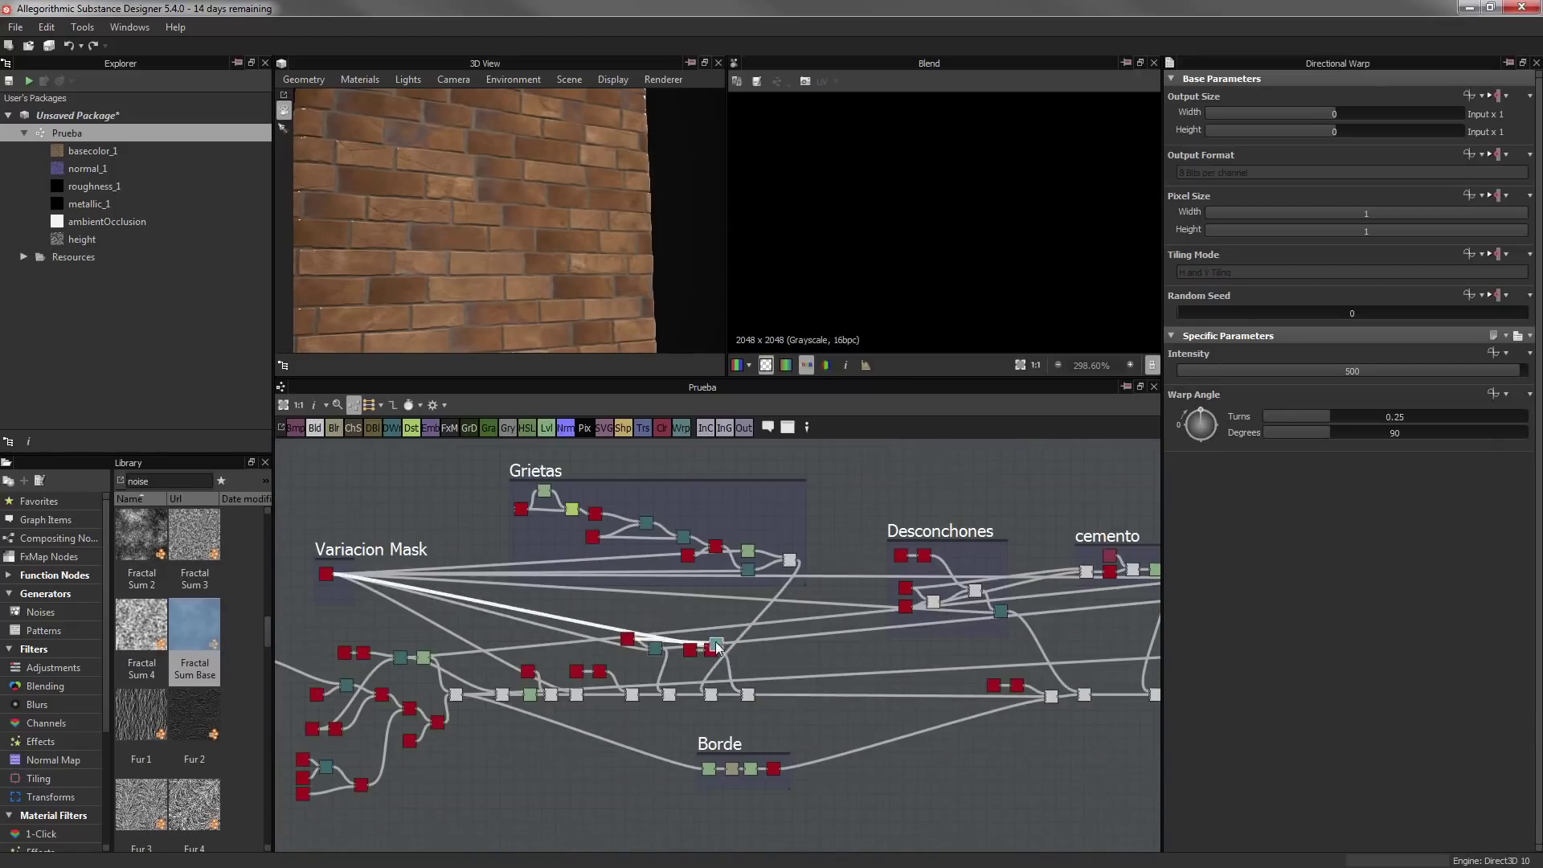
pyautogui.scroll(2, 710, 649)
# Centre the Directional Warp node and move it to the right beside the Blend
pyautogui.moveTo(710, 649); pyautogui.dragTo(667, 613, button='middle')
pyautogui.scroll(3, 667, 612)
pyautogui.scroll(-3, 667, 612)
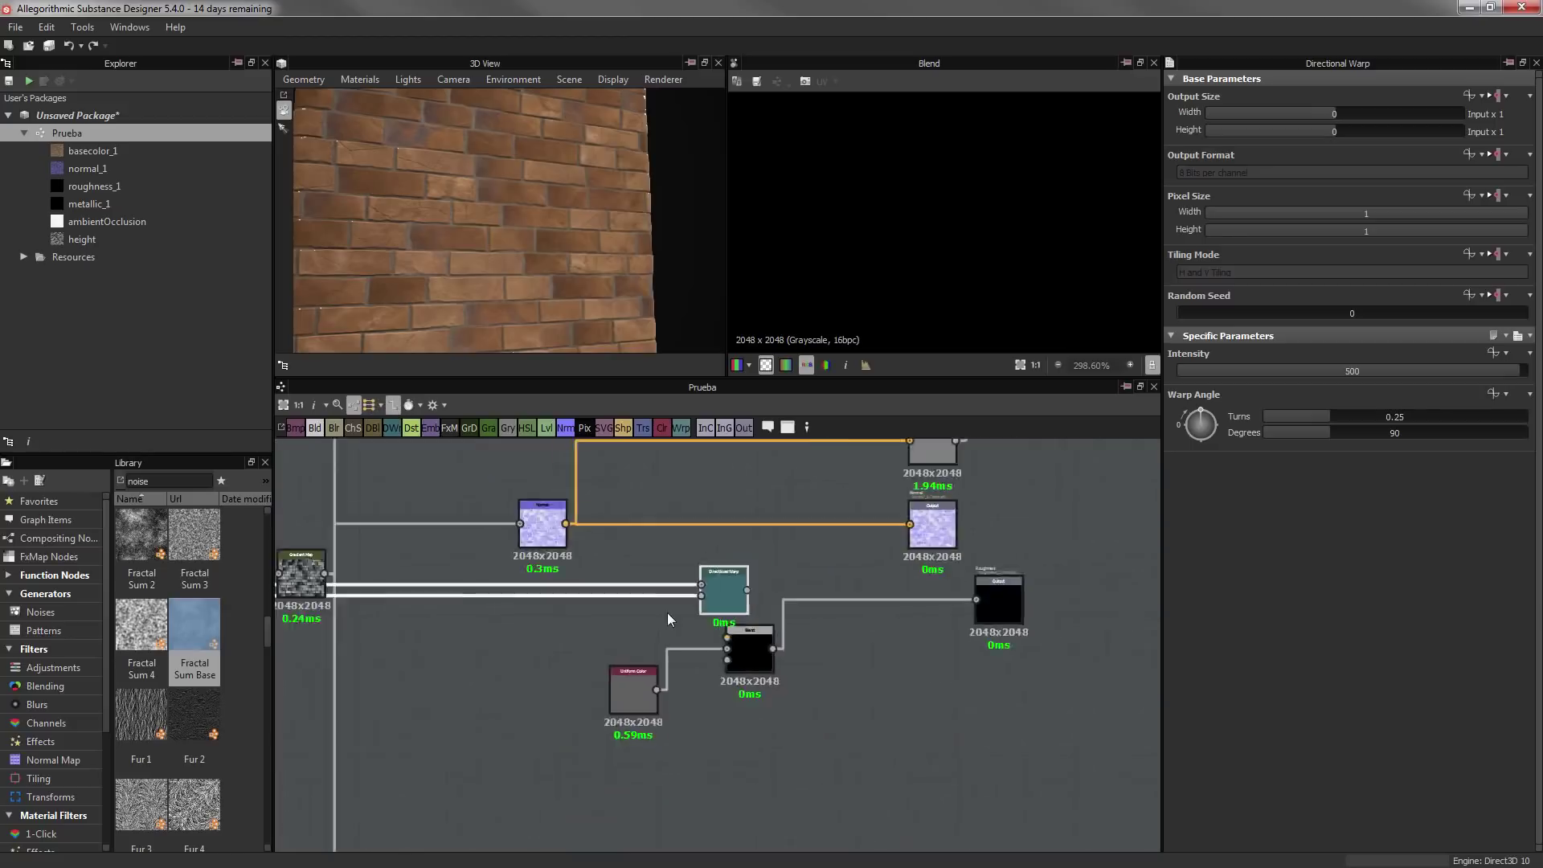
pyautogui.scroll(-2, 818, 698)
pyautogui.scroll(4, 818, 698)
pyautogui.scroll(2, 809, 630)
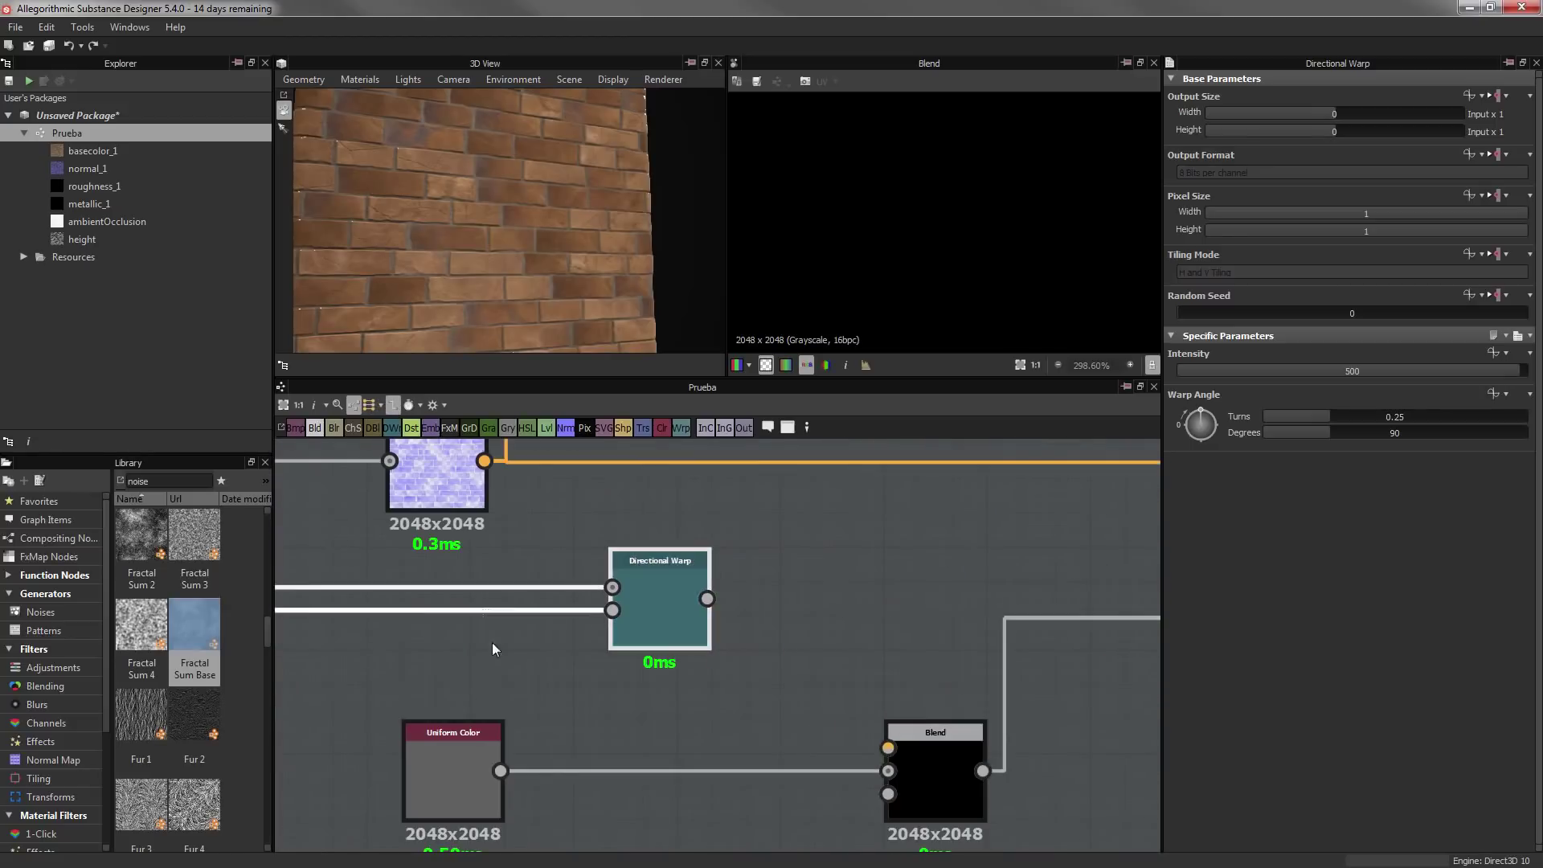
pyautogui.moveTo(492, 643); pyautogui.dragTo(809, 652, button='middle')
pyautogui.scroll(-1, 809, 653)
pyautogui.moveTo(808, 652); pyautogui.dragTo(880, 652)
pyautogui.scroll(-3, 151, 813)
# Add a grunge map and wire it into the Directional Warp
pyautogui.scroll(-3, 151, 814)
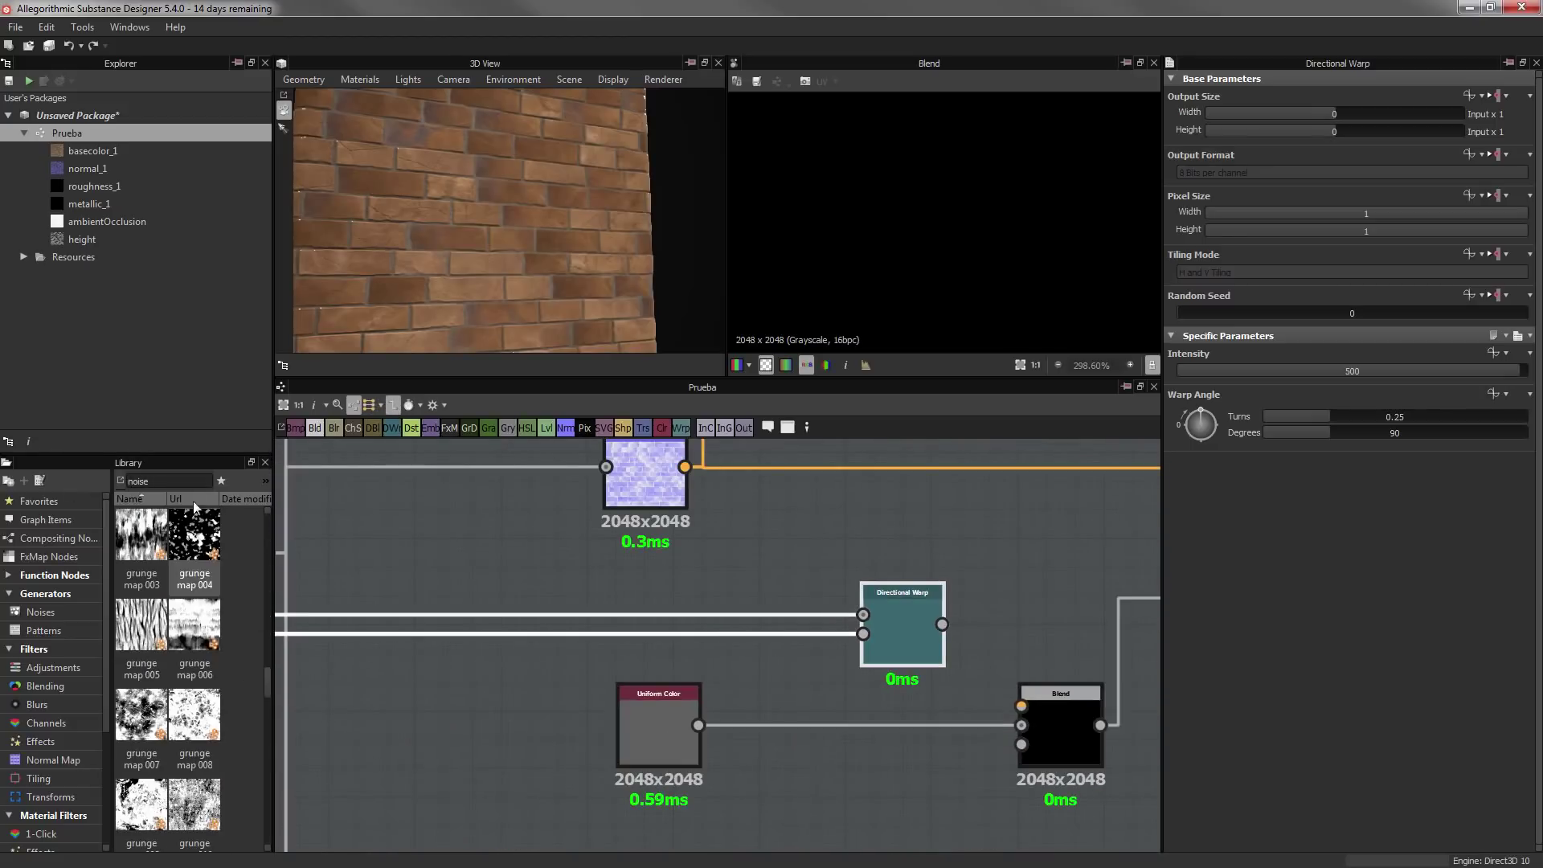
pyautogui.moveTo(151, 813)
pyautogui.mouseDown()
pyautogui.moveTo(775, 554)
pyautogui.moveTo(863, 615)
pyautogui.mouseUp()
pyautogui.moveTo(775, 555); pyautogui.dragTo(637, 579)
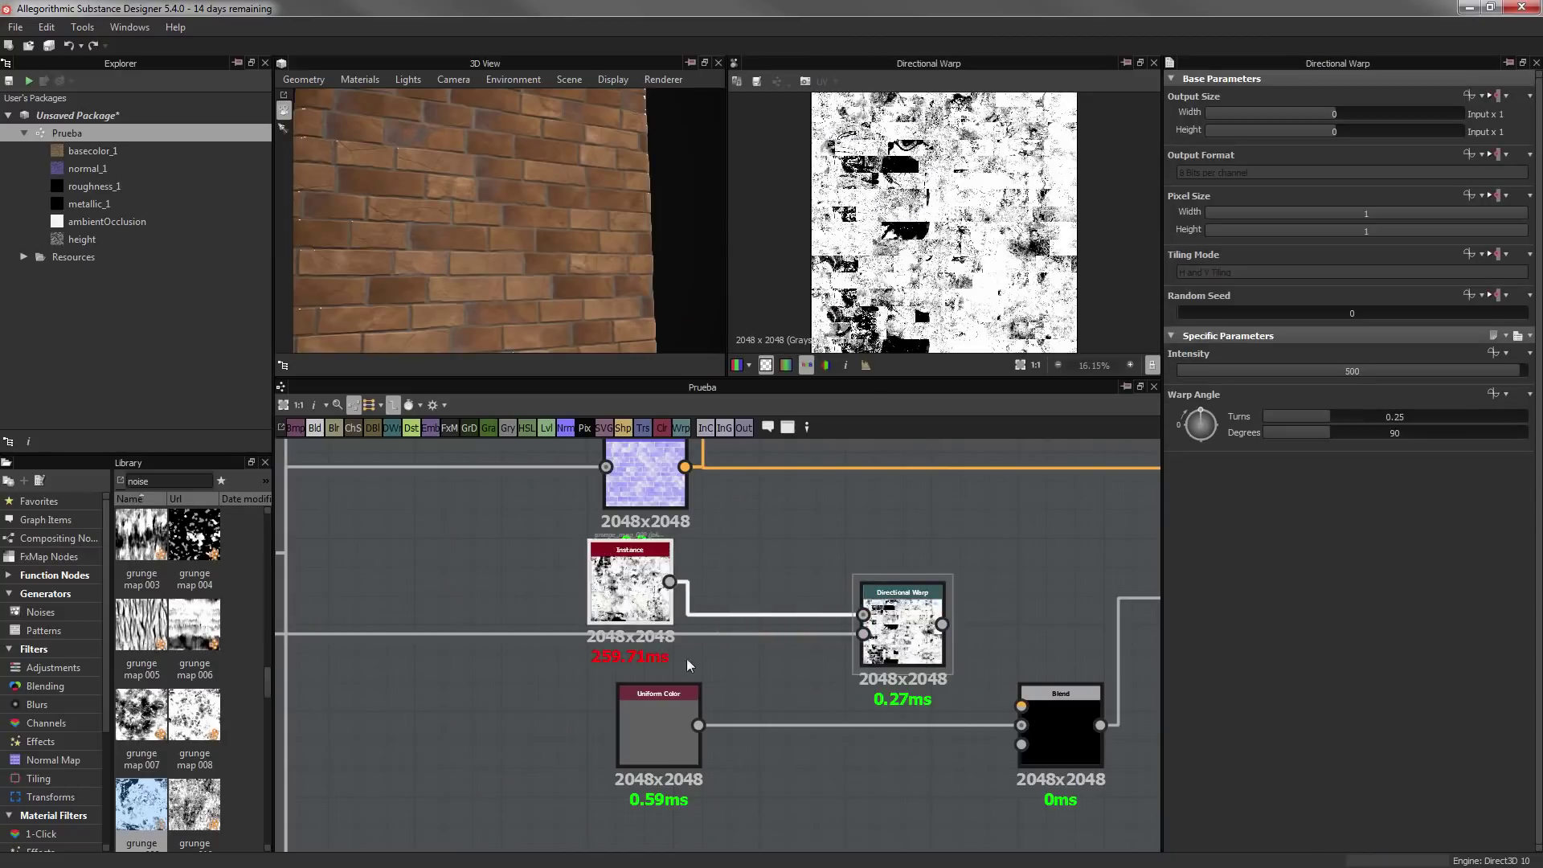
pyautogui.moveTo(1028, 720); pyautogui.dragTo(790, 696, button='middle')
pyautogui.click(790, 695)
pyautogui.moveTo(511, 548); pyautogui.dragTo(615, 542, button='middle')
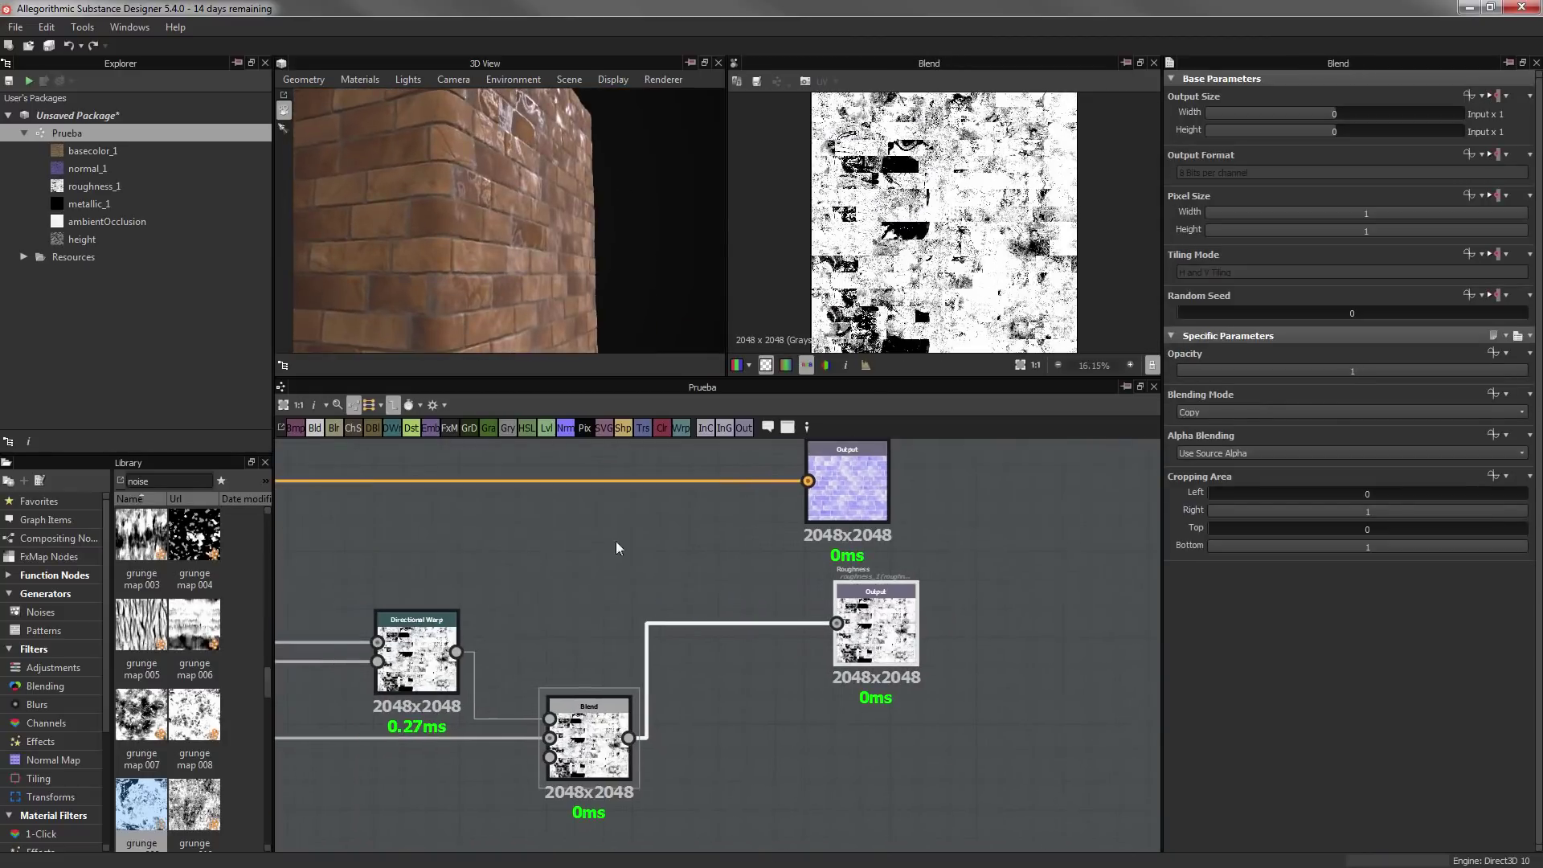
pyautogui.moveTo(515, 241)
pyautogui.mouseDown()
pyautogui.moveTo(445, 151)
pyautogui.moveTo(562, 270)
pyautogui.moveTo(583, 175)
pyautogui.moveTo(579, 241)
pyautogui.mouseUp()
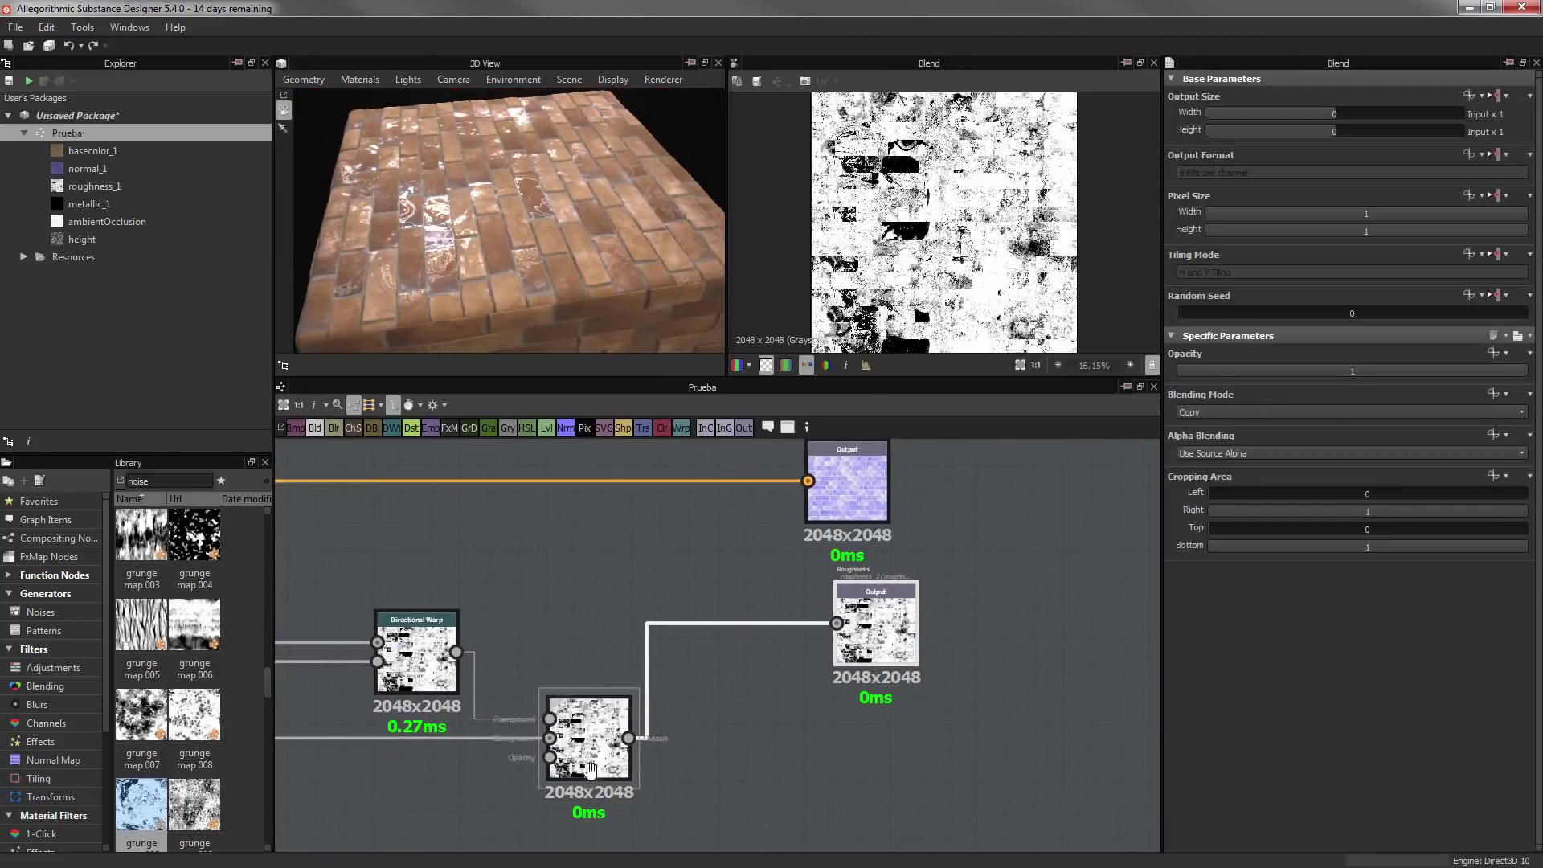
pyautogui.moveTo(563, 562); pyautogui.dragTo(722, 512, button='middle')
# Set the roughness Blend to Soft Light at 0.21 opacity over a grey Uniform Color of 115
pyautogui.click(1350, 411)
pyautogui.click(1197, 520)
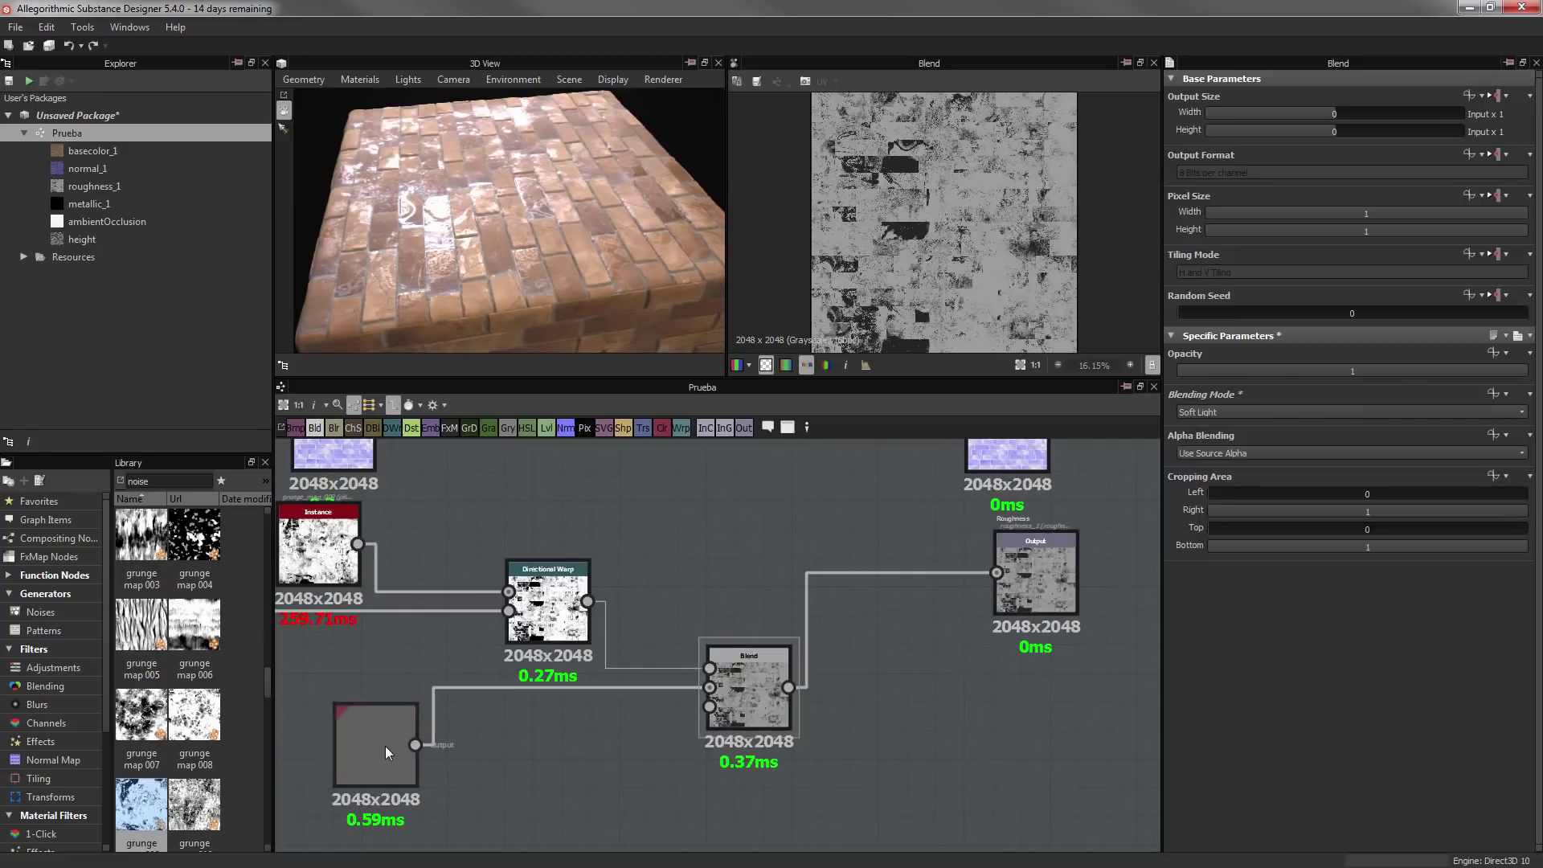
pyautogui.click(384, 746)
pyautogui.moveTo(1267, 440)
pyautogui.mouseDown()
pyautogui.moveTo(1406, 432)
pyautogui.moveTo(1364, 437)
pyautogui.mouseUp()
pyautogui.click(748, 687)
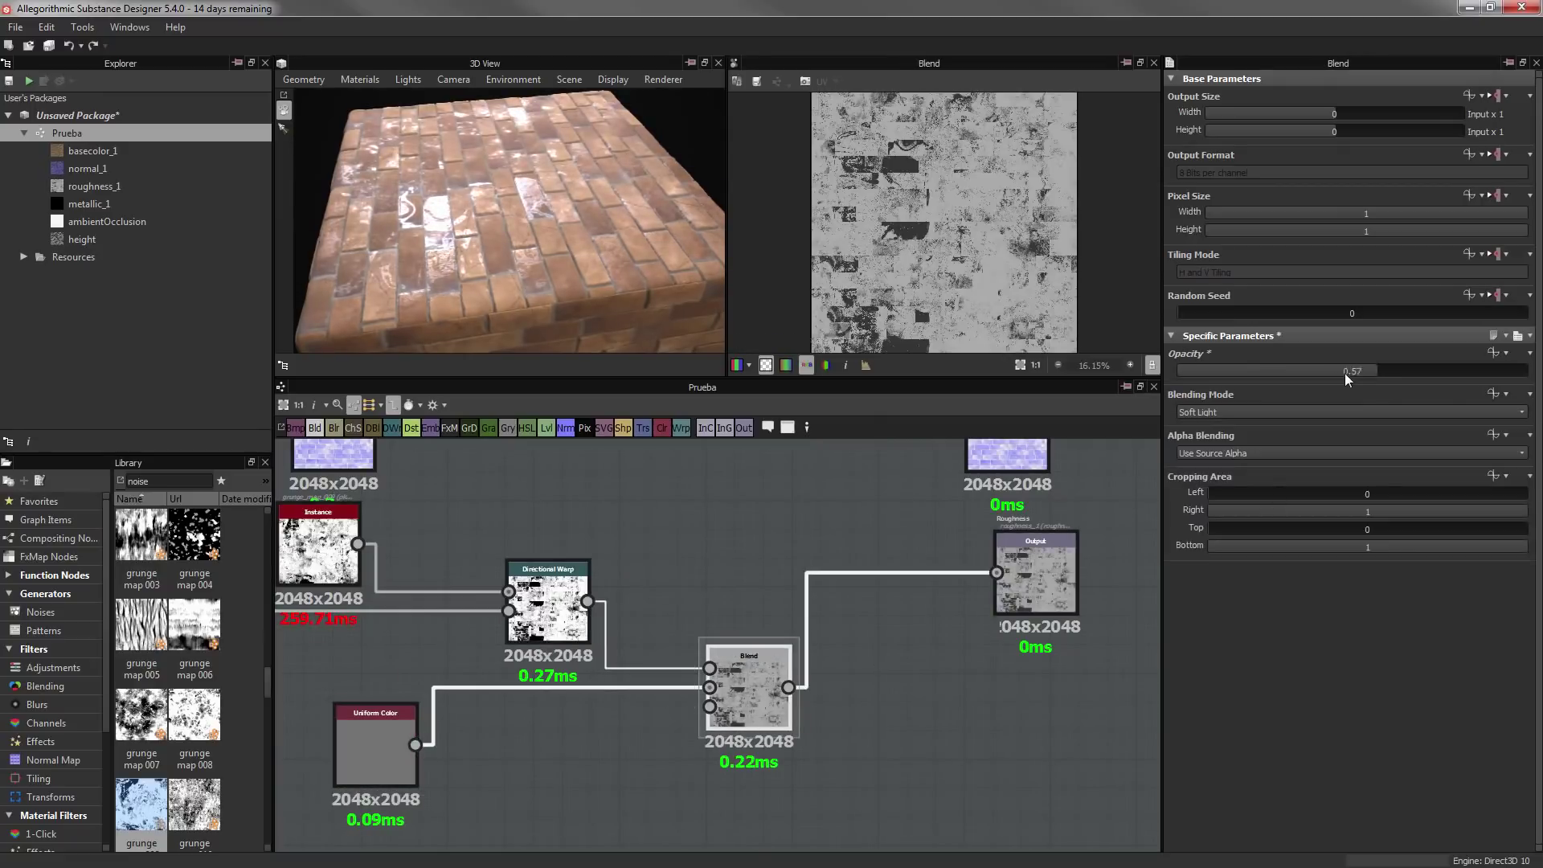
pyautogui.moveTo(1344, 370); pyautogui.dragTo(1242, 371)
# Add a second Blend node fed by the first roughness Blend
pyautogui.scroll(-3, 651, 609)
pyautogui.moveTo(651, 665); pyautogui.dragTo(633, 683)
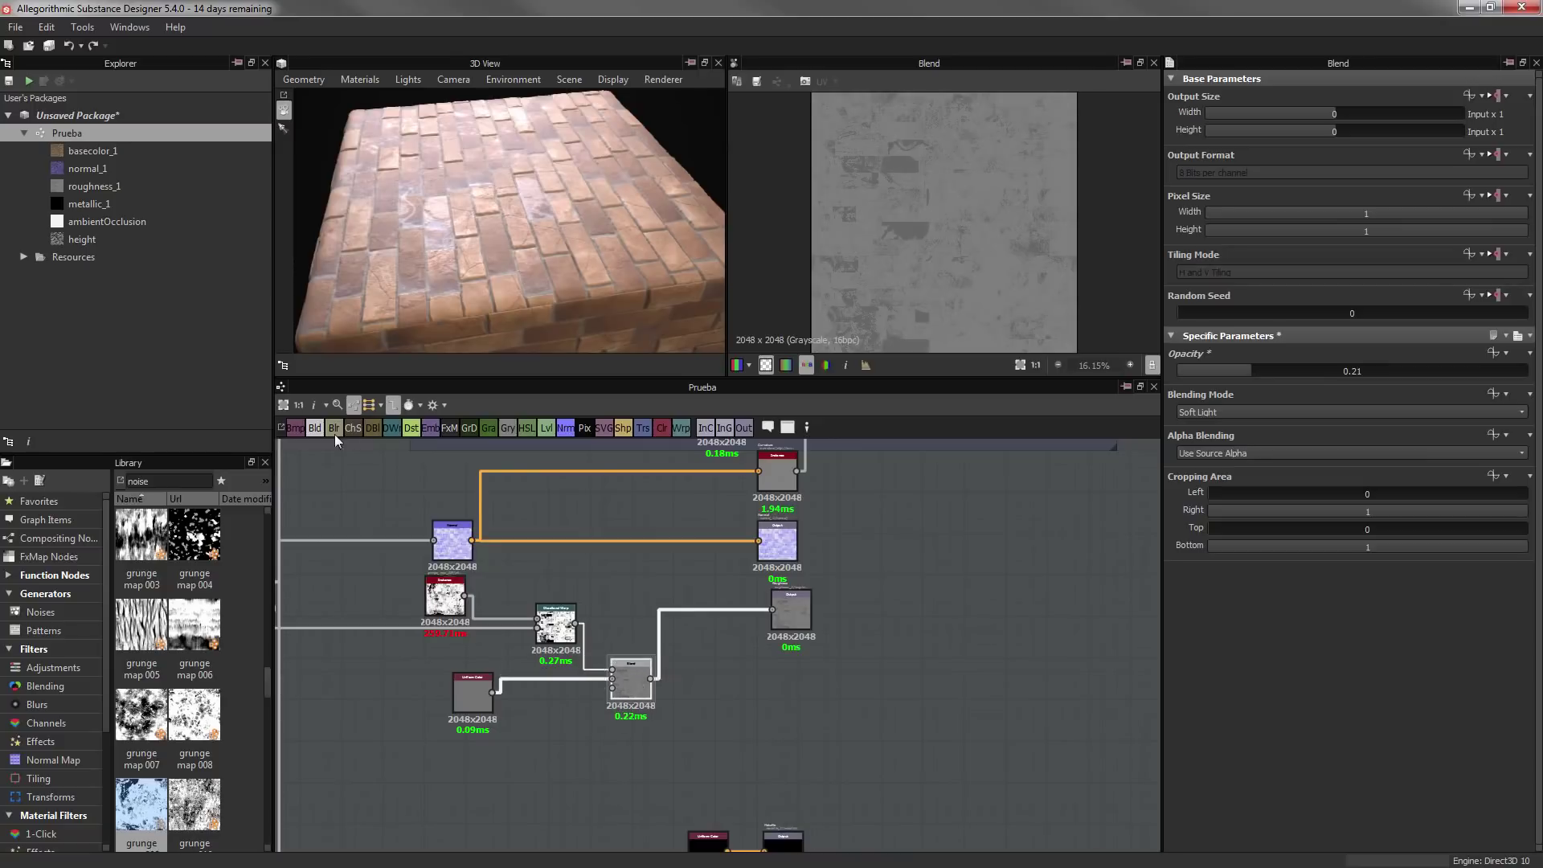
pyautogui.click(315, 428)
pyautogui.moveTo(804, 450)
pyautogui.mouseDown(button='middle')
pyautogui.moveTo(735, 576)
pyautogui.moveTo(687, 487)
pyautogui.mouseUp(button='middle')
# Wire the brick pattern into the new Blend and try Lighten, Darken and other modes
pyautogui.moveTo(675, 486); pyautogui.dragTo(666, 726)
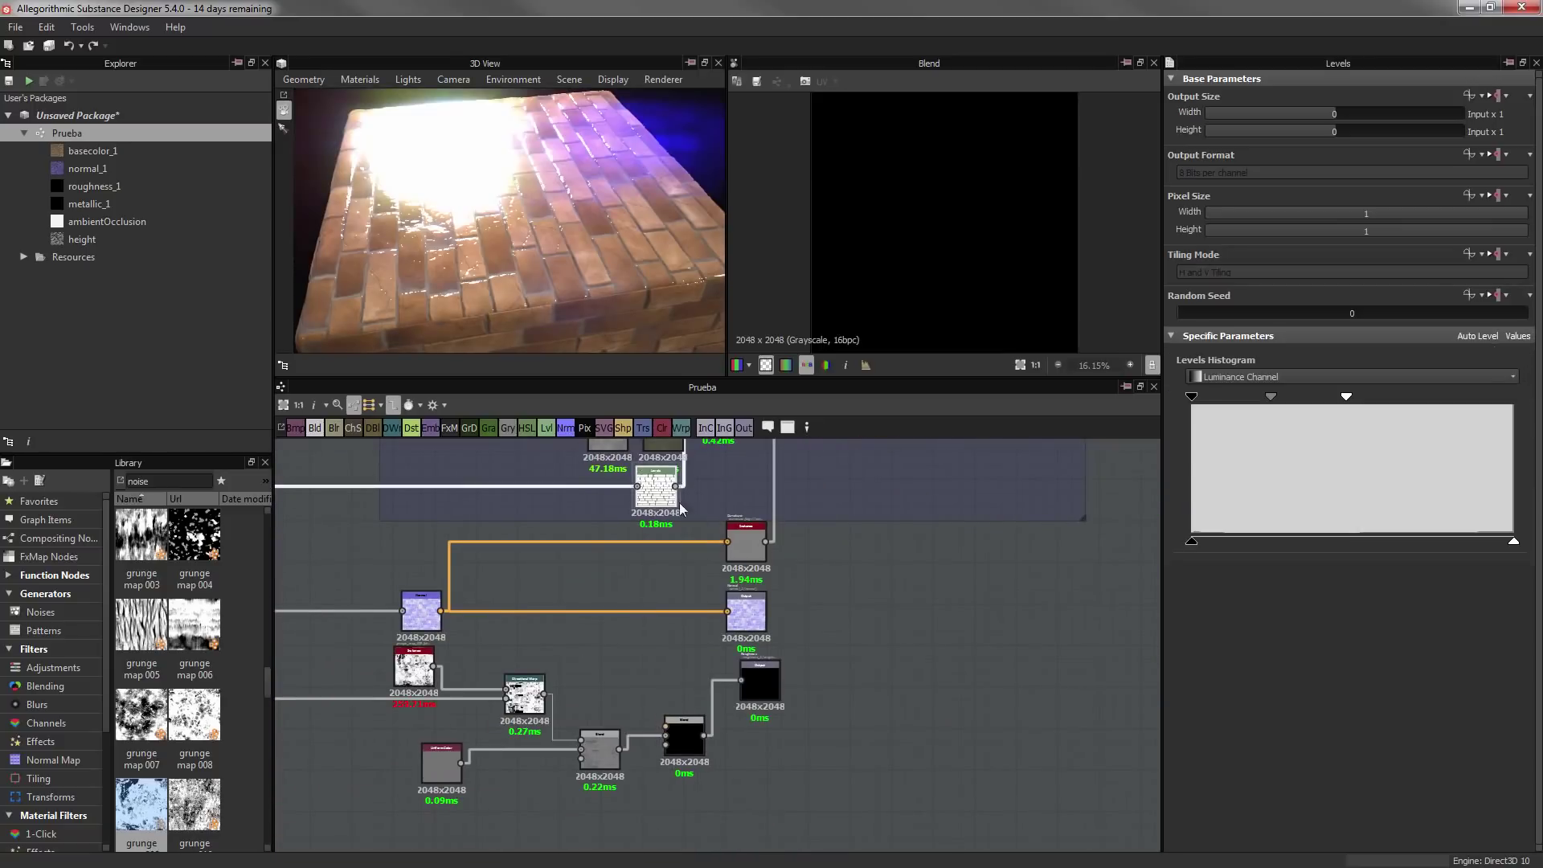
pyautogui.click(1270, 412)
pyautogui.click(1208, 457)
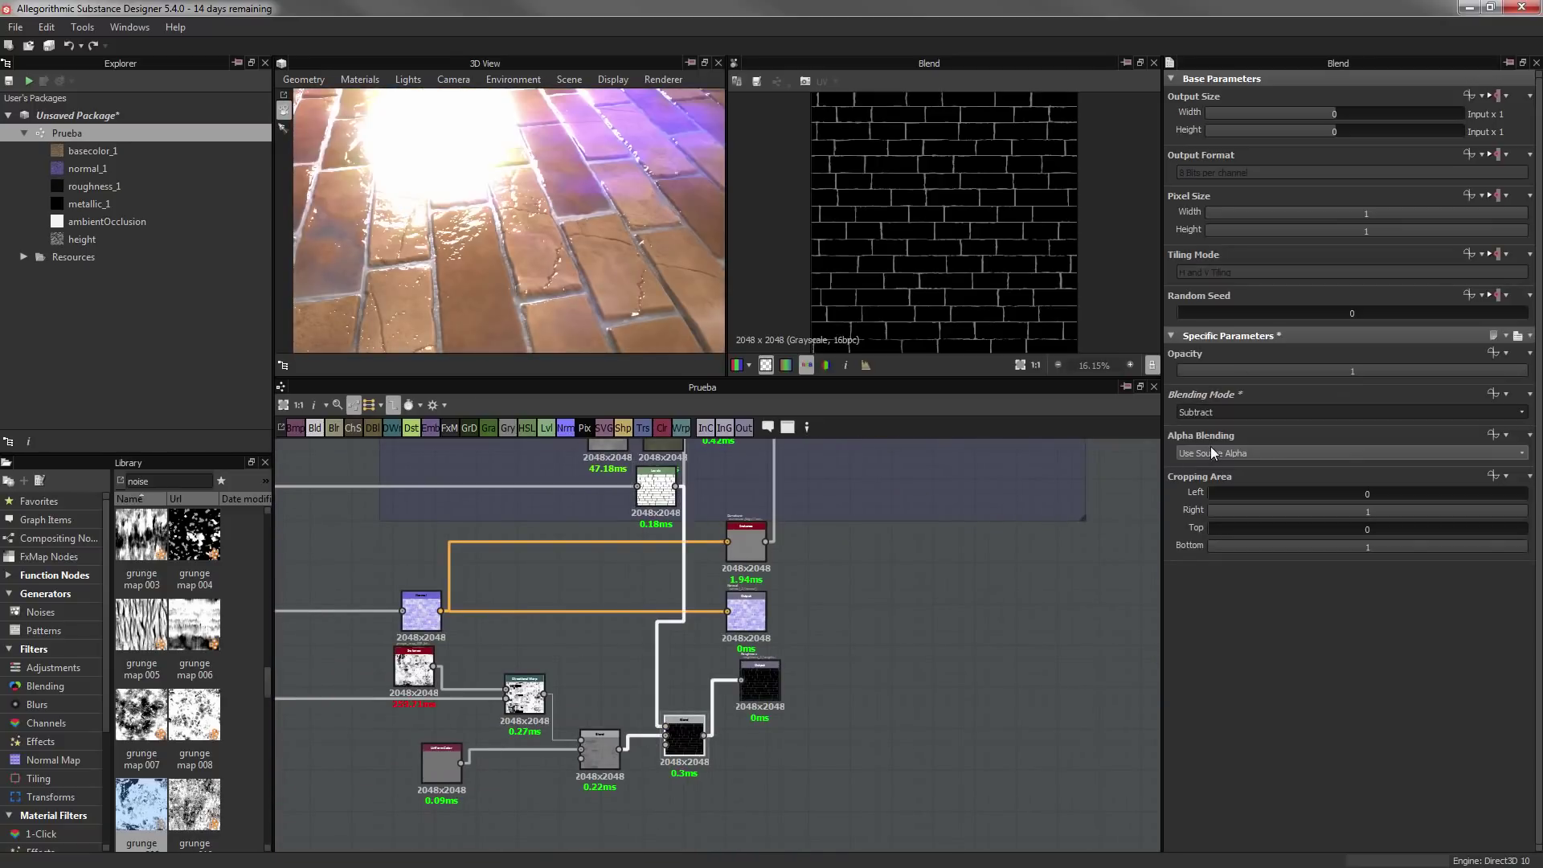
pyautogui.click(1213, 411)
pyautogui.click(1222, 450)
pyautogui.click(1213, 411)
pyautogui.click(1210, 478)
pyautogui.click(1214, 411)
pyautogui.click(1218, 489)
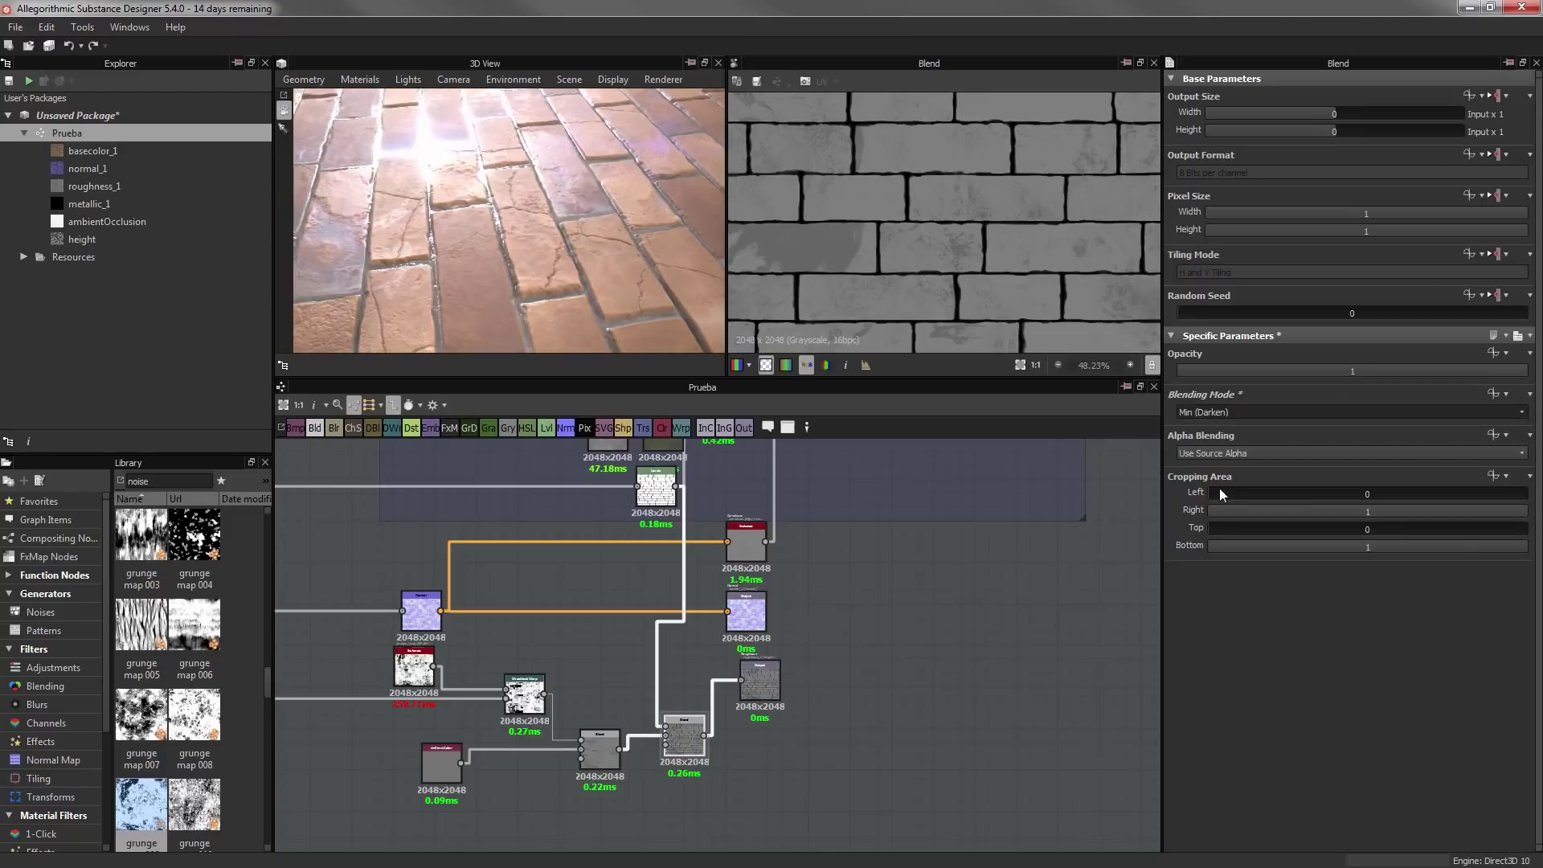
# Switch the Blend to Divide and test opacities of 0.3 and 0.4
pyautogui.click(1214, 411)
pyautogui.click(1234, 493)
pyautogui.click(1209, 415)
pyautogui.click(1213, 474)
pyautogui.moveTo(1204, 371); pyautogui.dragTo(1318, 370)
pyautogui.click(1214, 412)
pyautogui.scroll(-2, 739, 621)
pyautogui.scroll(2, 599, 693)
# Add an Invert Grayscale node and feed the inverted mask into the Blend in Multiply
pyautogui.press('space')
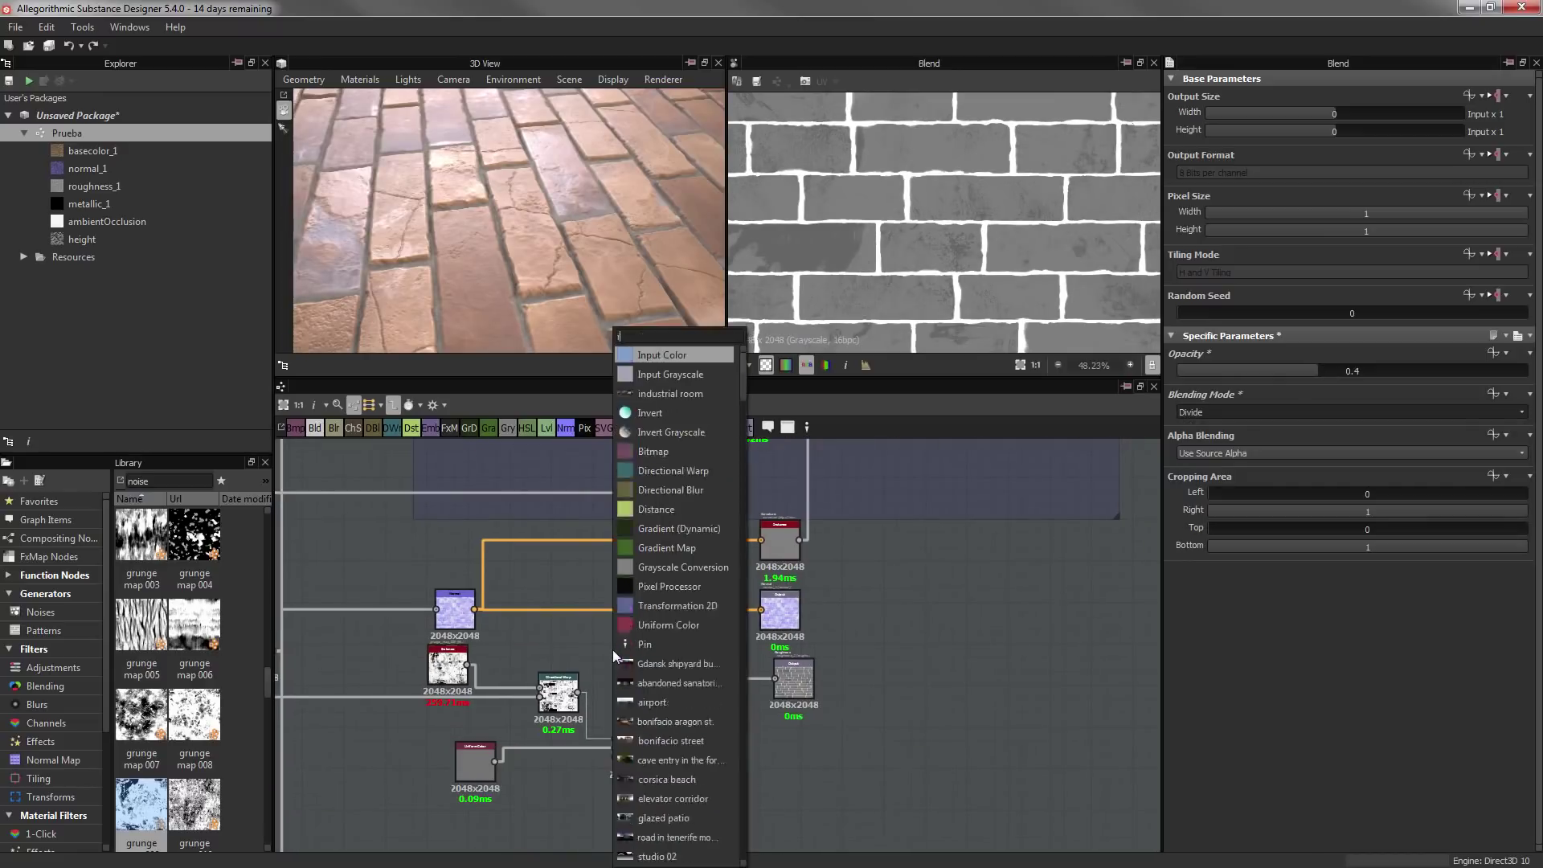
pyautogui.click(659, 691)
pyautogui.moveTo(634, 650); pyautogui.dragTo(699, 725)
pyautogui.click(1213, 412)
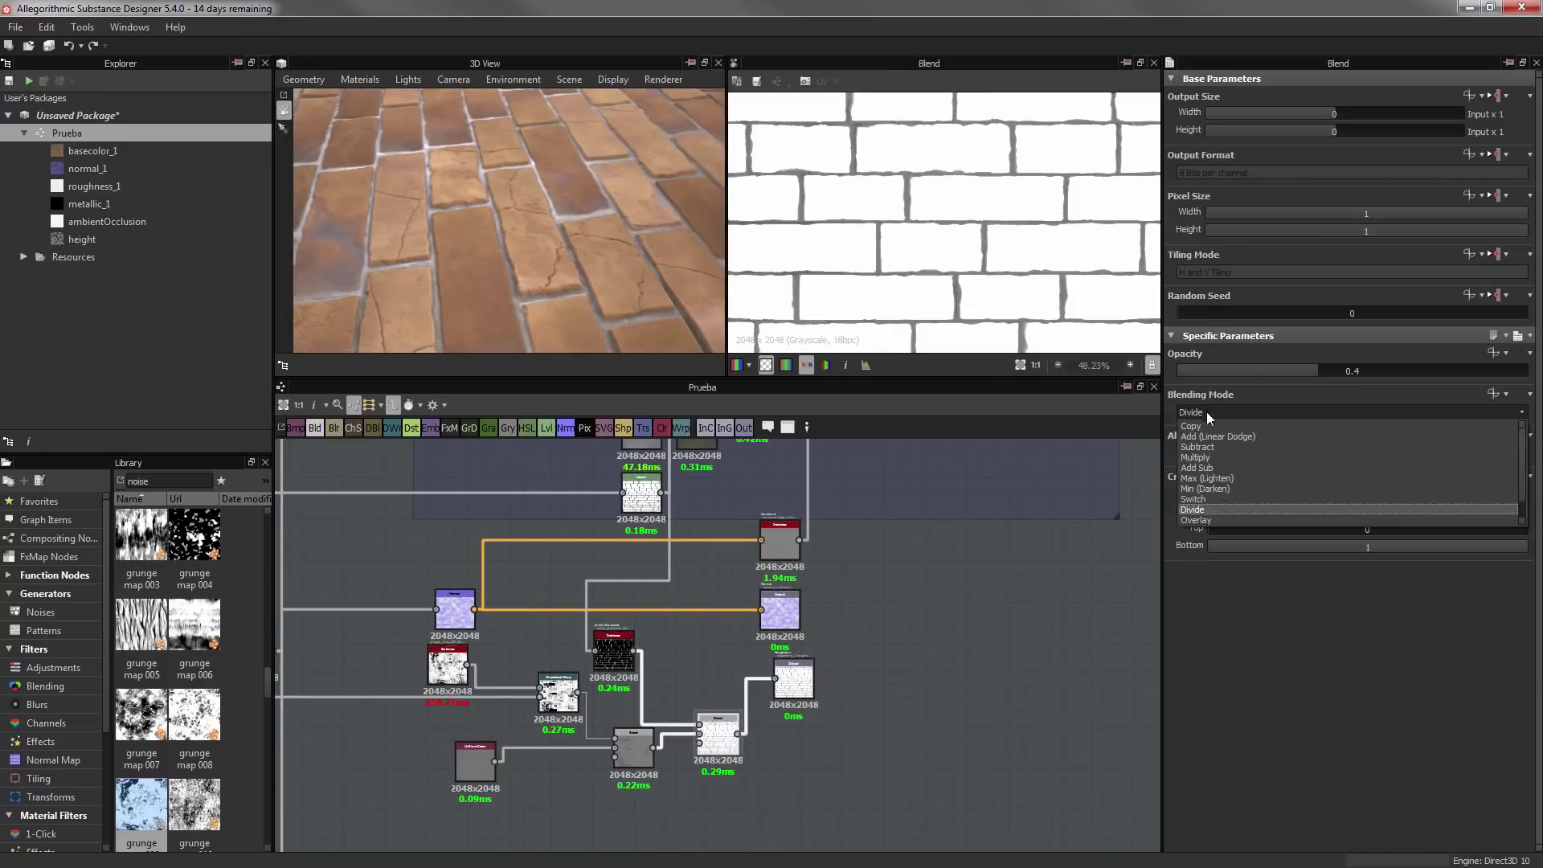
pyautogui.click(1195, 457)
# Switch the Blend to Subtract and delete the extra Invert Grayscale node
pyautogui.scroll(3, 1045, 120)
pyautogui.click(1217, 412)
pyautogui.click(1217, 447)
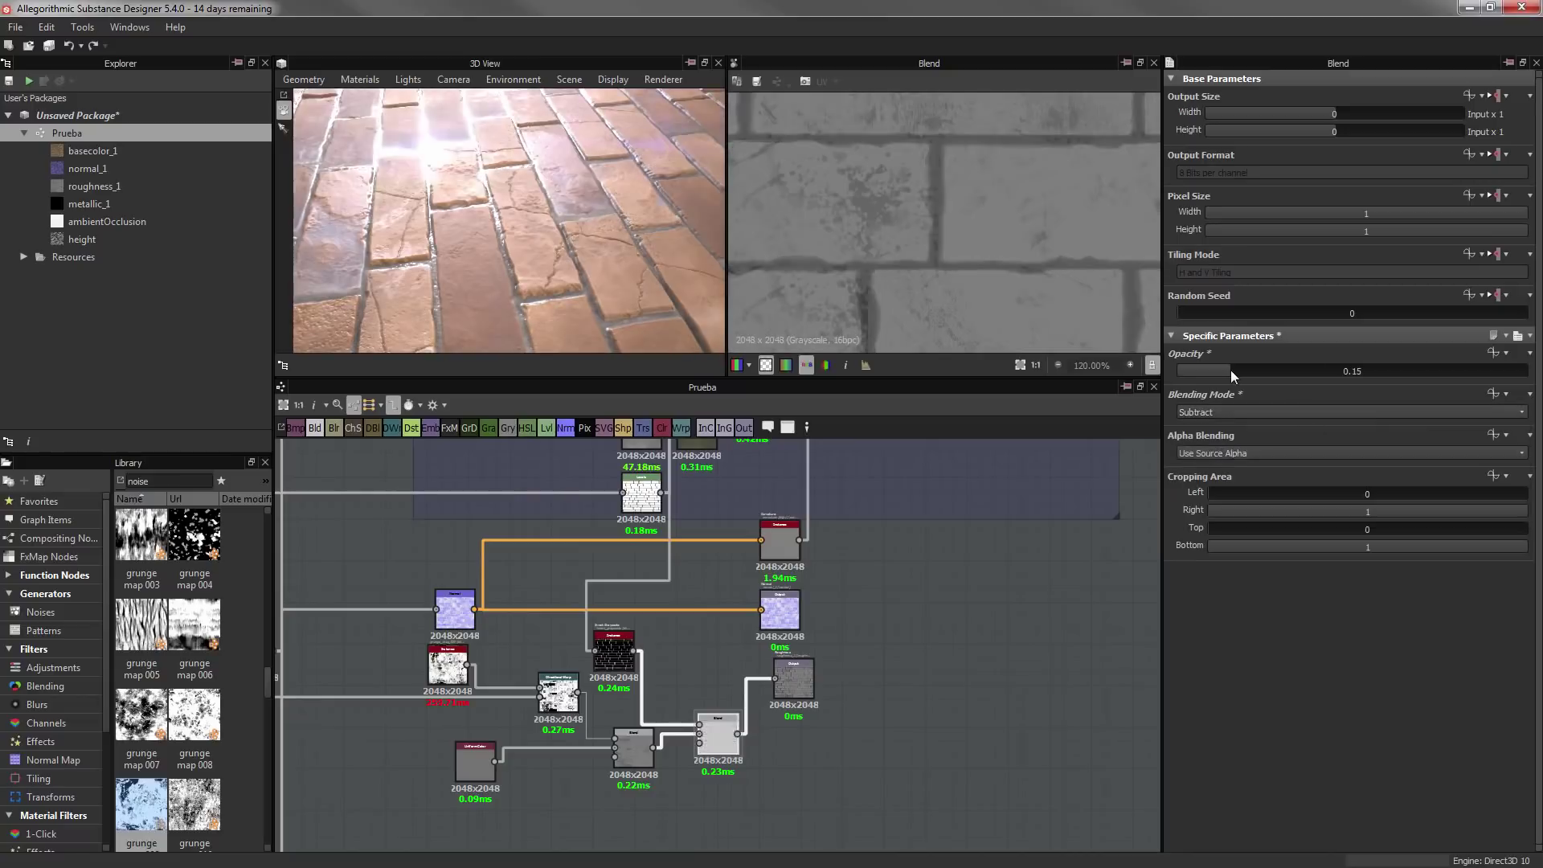
pyautogui.click(608, 661)
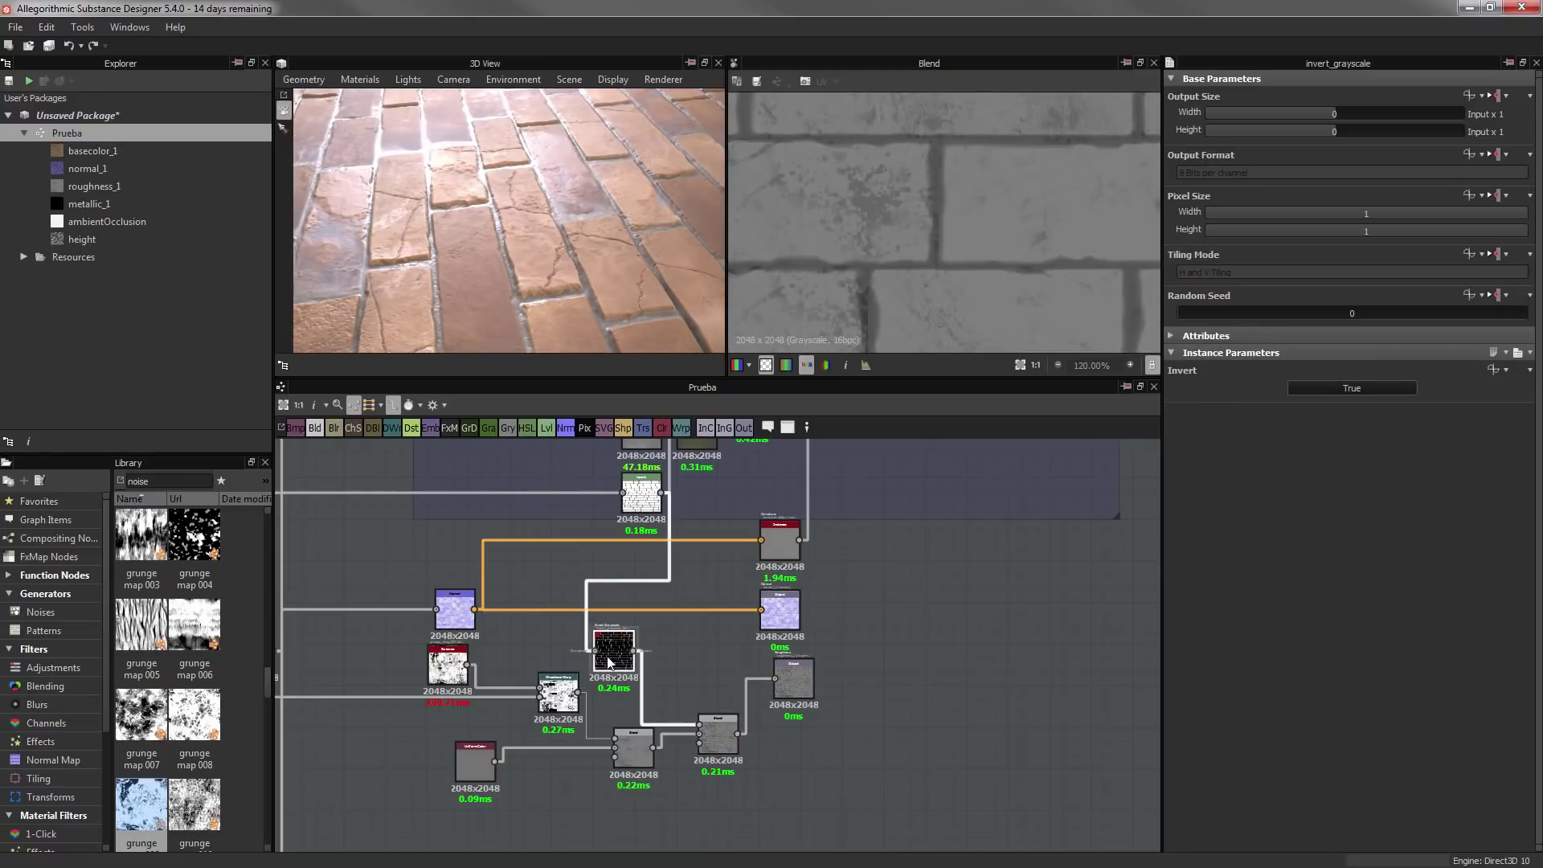
pyautogui.press('Delete')
pyautogui.moveTo(518, 352)
pyautogui.mouseDown()
pyautogui.moveTo(646, 178)
pyautogui.moveTo(638, 138)
pyautogui.moveTo(546, 275)
pyautogui.mouseUp()
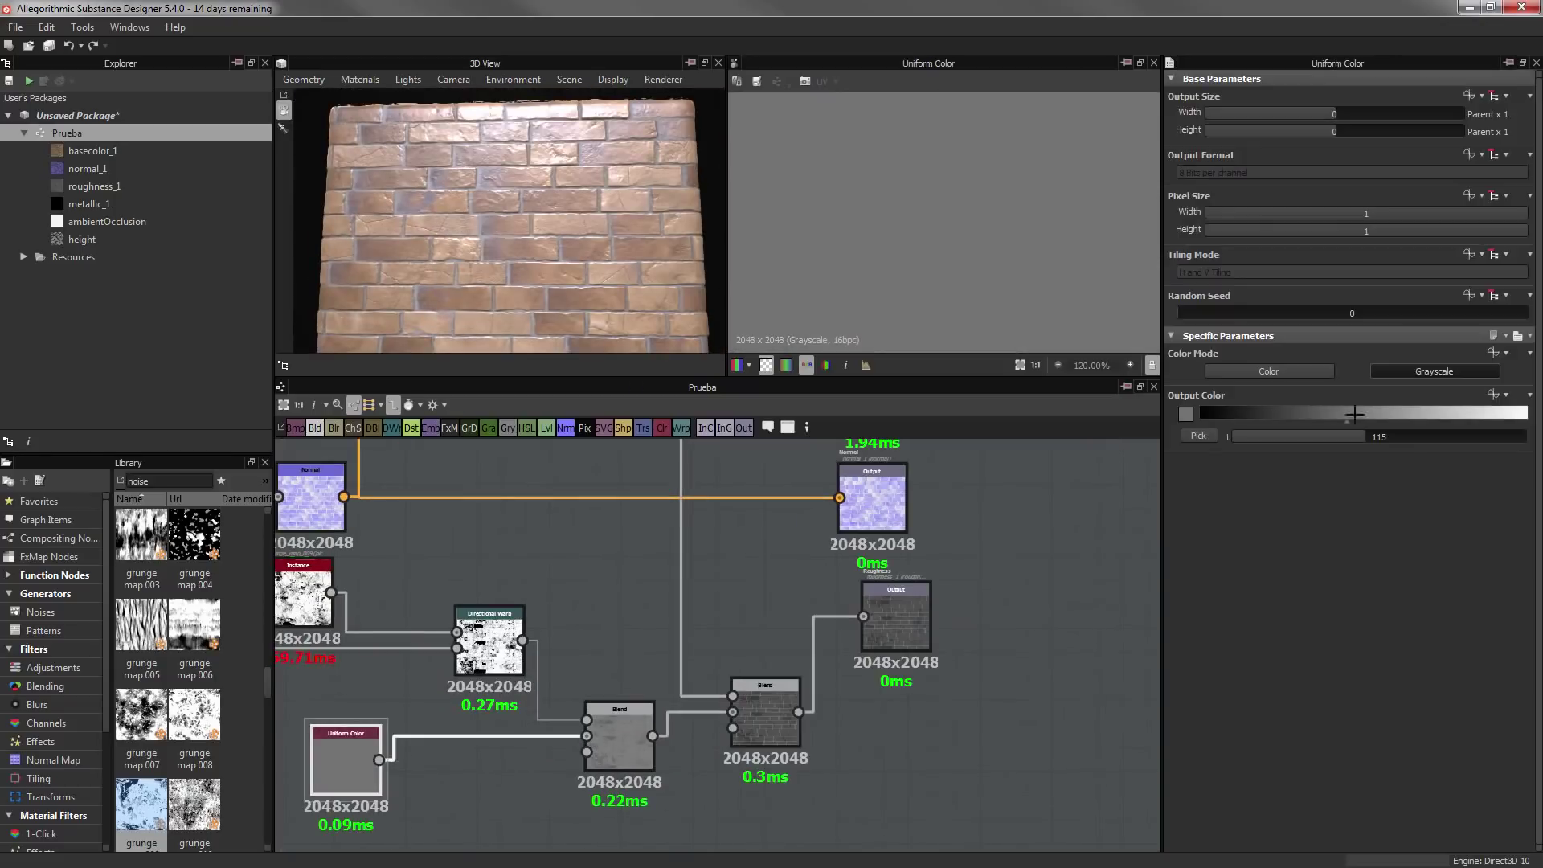
# Try several environment maps on the preview, ending with urban exploring interior
pyautogui.scroll(-5, 569, 249)
pyautogui.moveTo(656, 311); pyautogui.dragTo(609, 249)
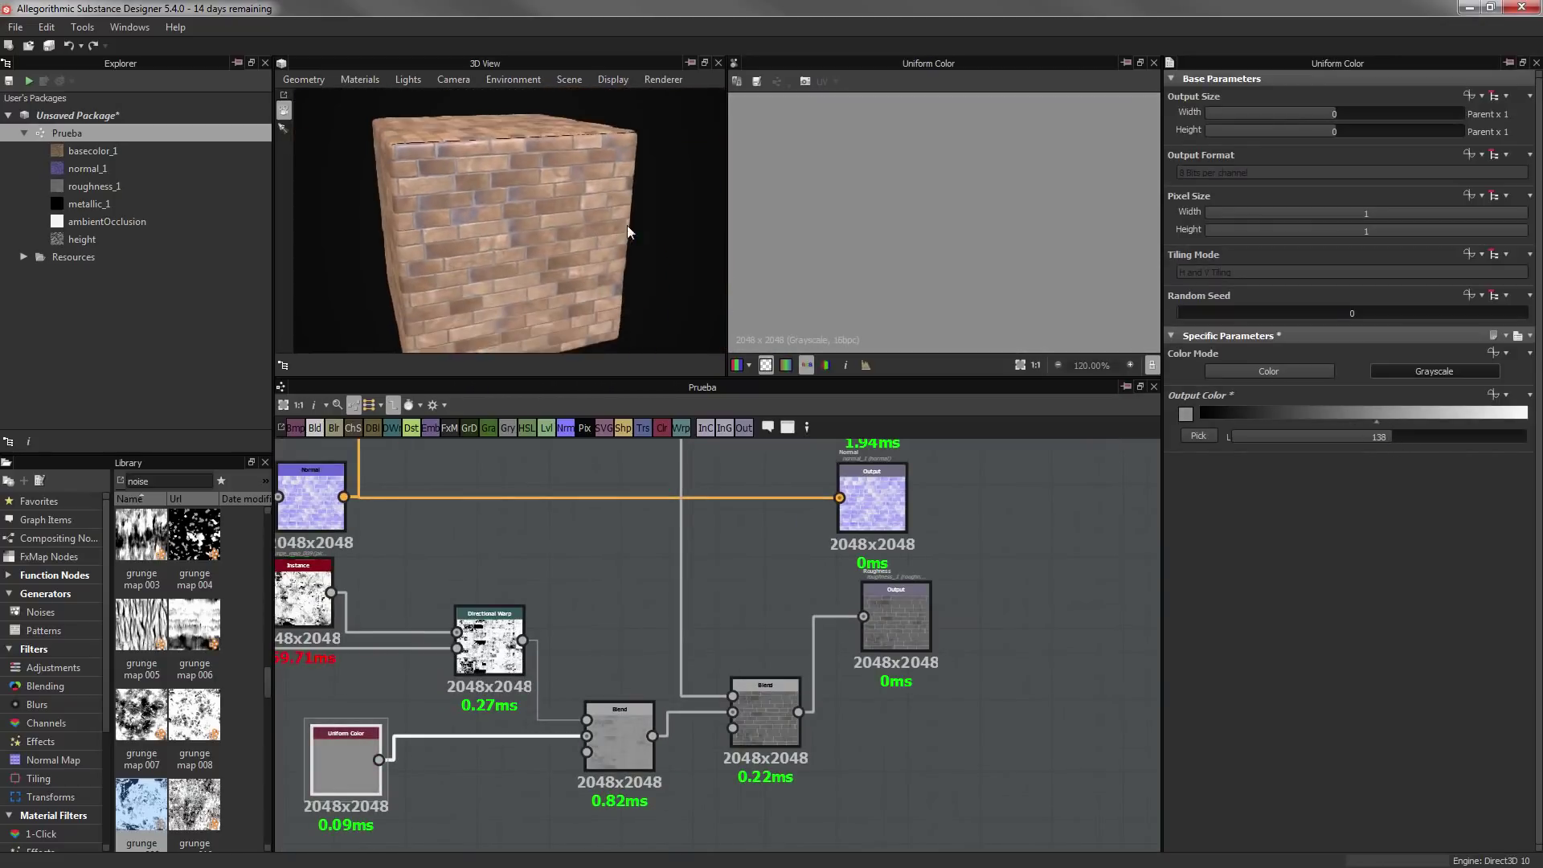
pyautogui.scroll(-3, 53, 667)
pyautogui.click(53, 815)
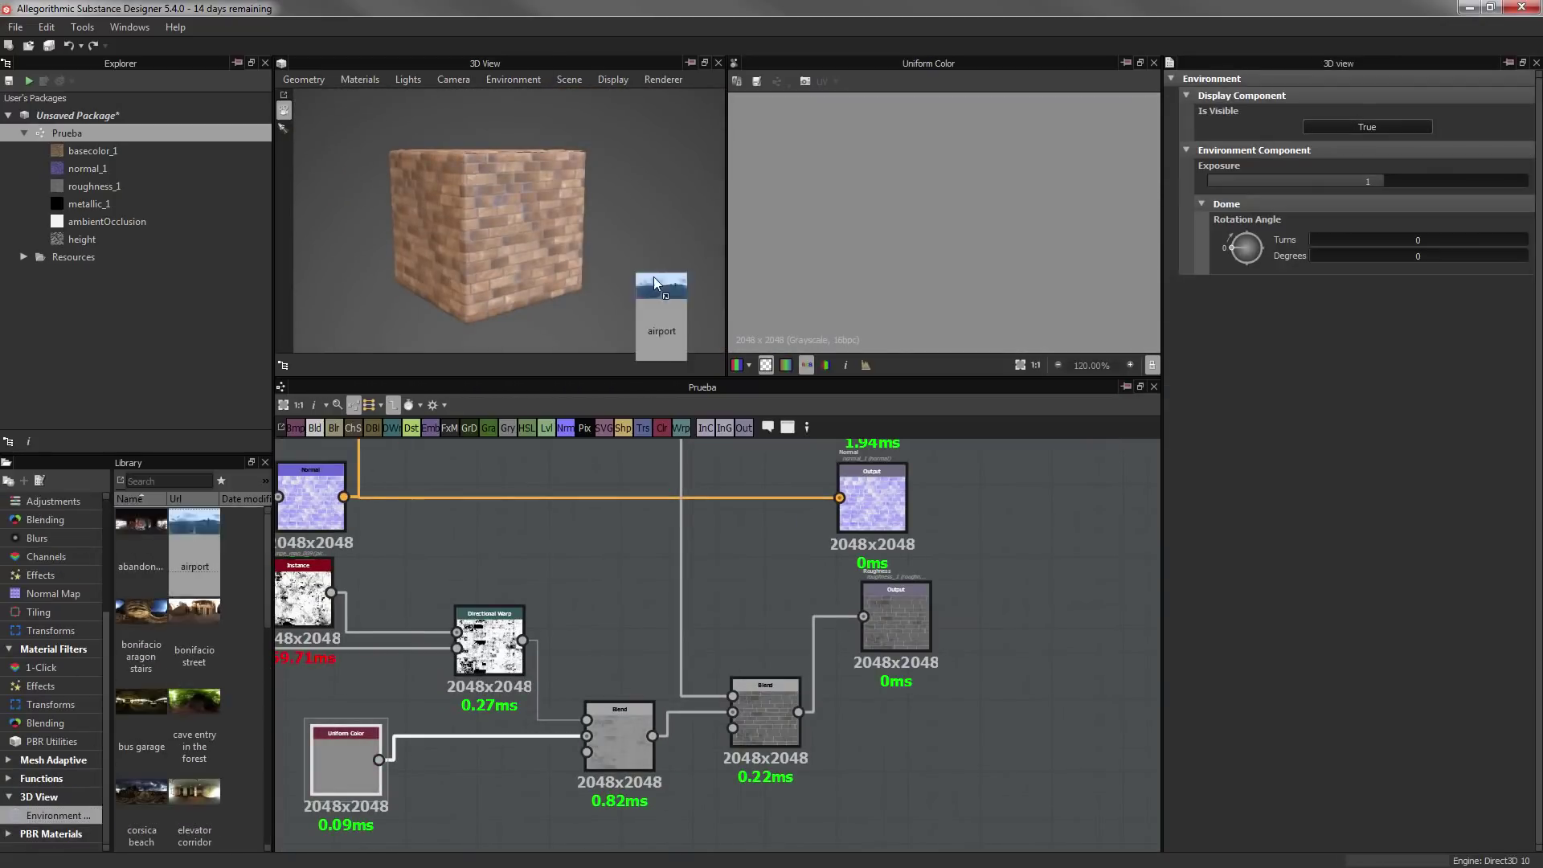
pyautogui.moveTo(194, 534)
pyautogui.mouseDown()
pyautogui.moveTo(654, 277)
pyautogui.moveTo(662, 314)
pyautogui.mouseUp()
pyautogui.click(359, 79)
pyautogui.moveTo(455, 151)
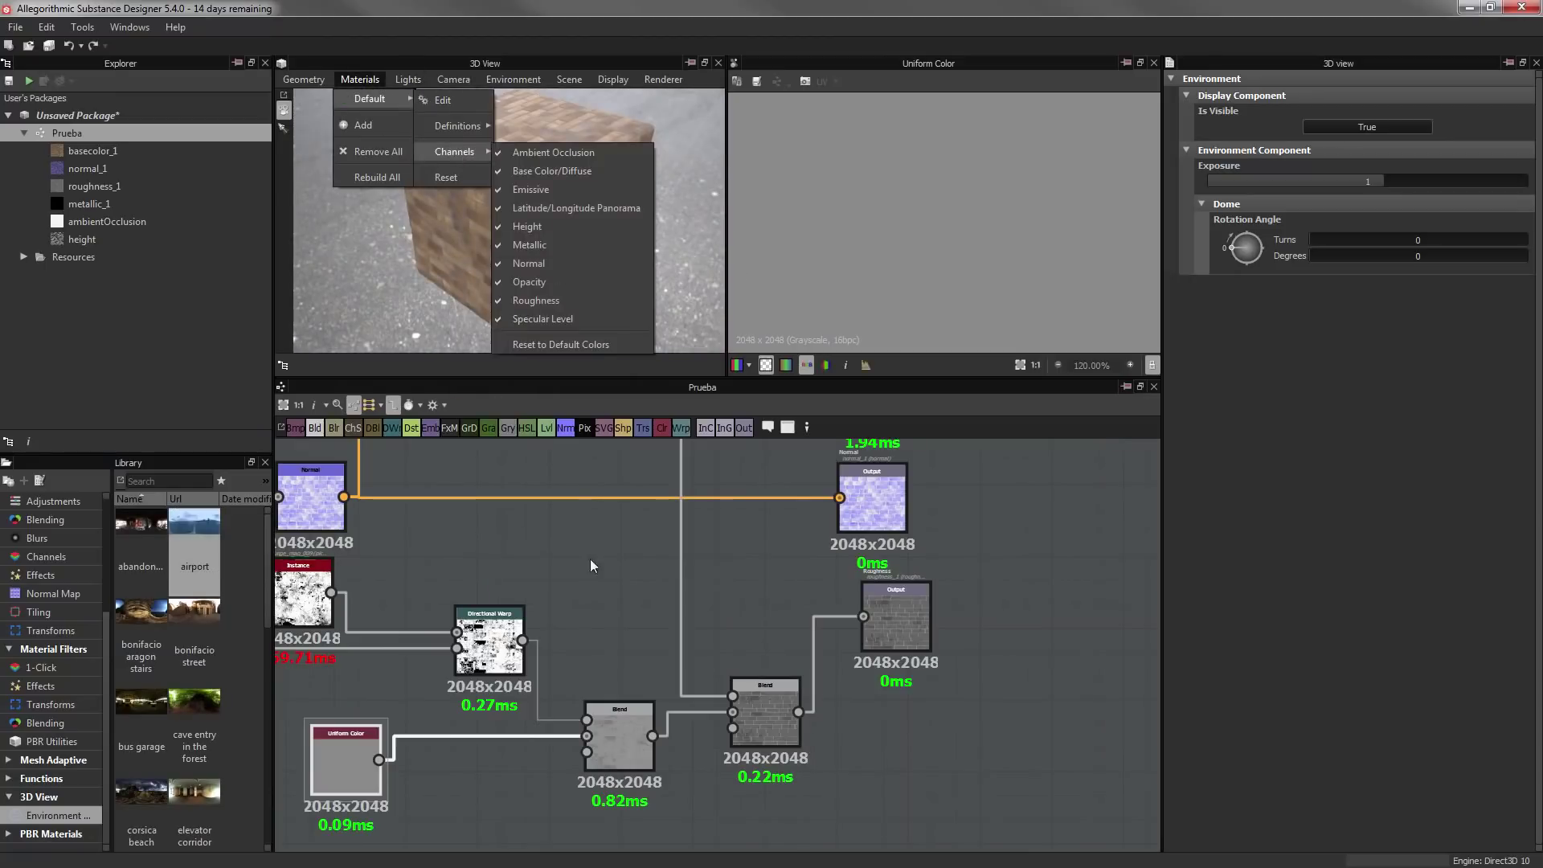
pyautogui.click(514, 153)
pyautogui.moveTo(194, 634)
pyautogui.mouseDown()
pyautogui.moveTo(273, 564)
pyautogui.moveTo(506, 225)
pyautogui.moveTo(562, 225)
pyautogui.mouseUp()
pyautogui.scroll(5, 506, 225)
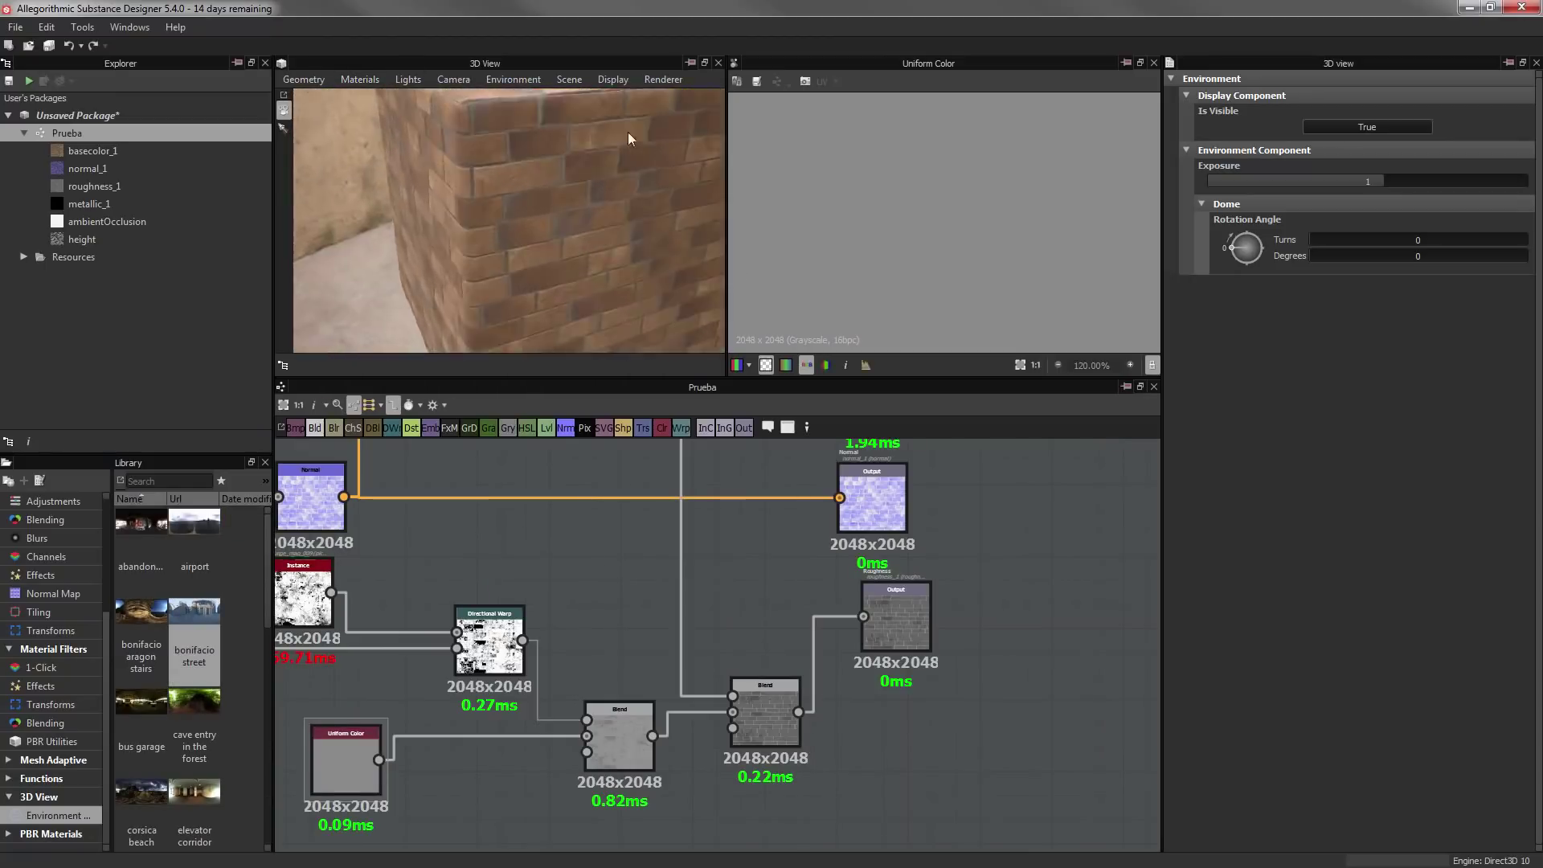
pyautogui.scroll(-10, 215, 753)
pyautogui.moveTo(195, 776)
pyautogui.mouseDown()
pyautogui.moveTo(624, 186)
pyautogui.moveTo(494, 267)
pyautogui.moveTo(729, 508)
pyautogui.moveTo(564, 431)
pyautogui.moveTo(546, 447)
pyautogui.mouseUp()
# Enlarge the 3D preview and raise the roughness Uniform Color grey to 154
pyautogui.scroll(5, 547, 455)
pyautogui.scroll(-3, 662, 286)
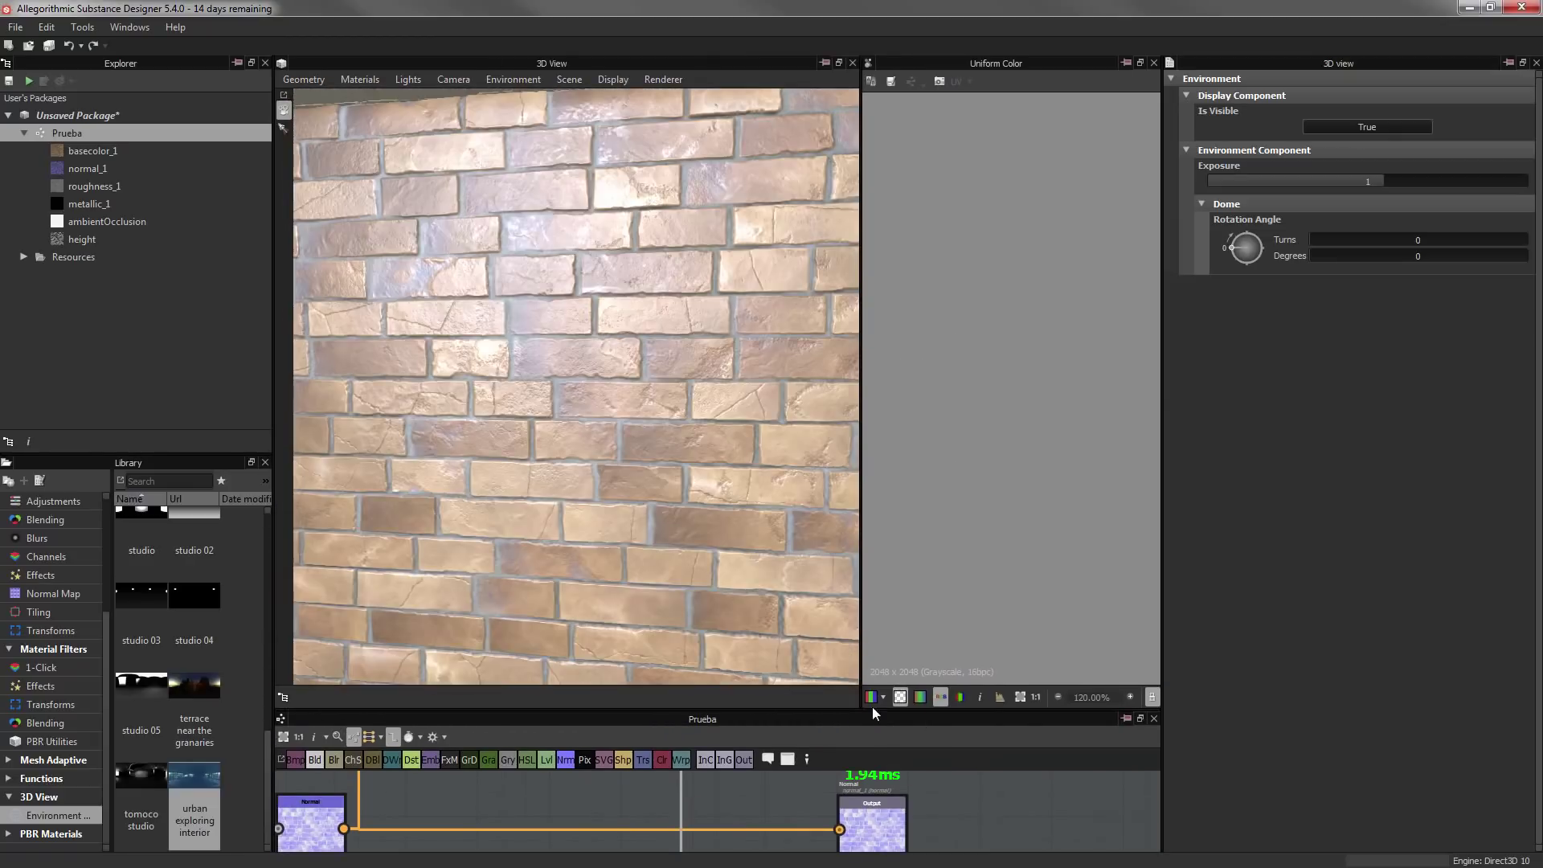
pyautogui.moveTo(871, 709); pyautogui.dragTo(865, 360)
pyautogui.scroll(-3, 623, 640)
pyautogui.scroll(2, 442, 590)
pyautogui.click(373, 686)
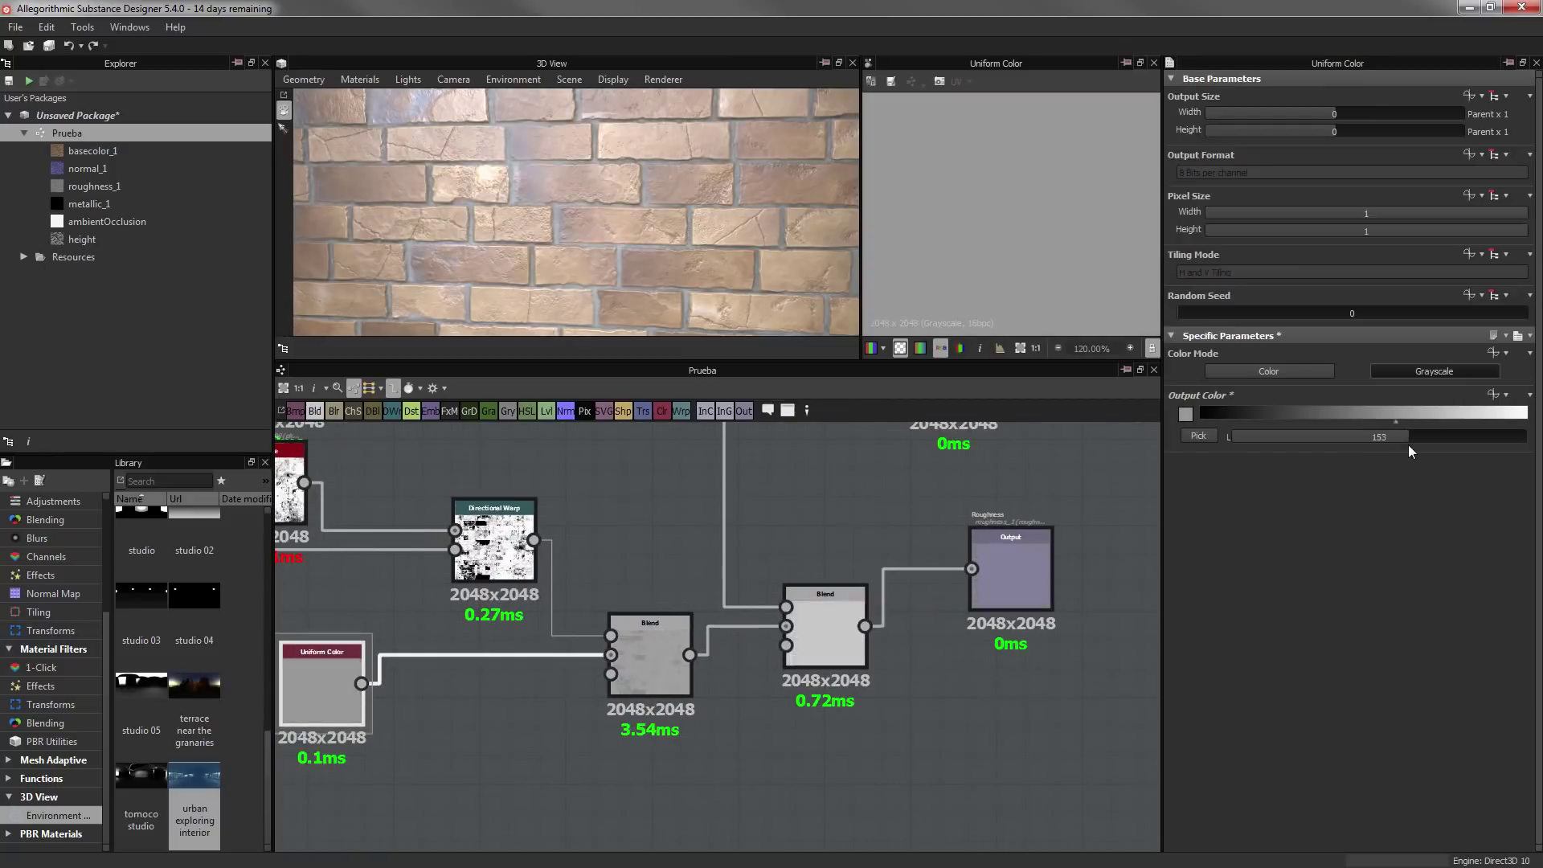
pyautogui.scroll(-2, 813, 320)
pyautogui.moveTo(813, 362); pyautogui.dragTo(814, 707)
# Switch the preview to a grey studio environment and orbit to a corner view
pyautogui.moveTo(747, 425)
pyautogui.mouseDown()
pyautogui.moveTo(846, 450)
pyautogui.moveTo(643, 434)
pyautogui.mouseUp()
pyautogui.moveTo(148, 598)
pyautogui.mouseDown()
pyautogui.moveTo(743, 393)
pyautogui.moveTo(764, 334)
pyautogui.moveTo(689, 448)
pyautogui.moveTo(785, 586)
pyautogui.mouseUp()
pyautogui.scroll(5, 657, 341)
pyautogui.scroll(-5, 657, 340)
pyautogui.moveTo(709, 416)
pyautogui.mouseDown()
pyautogui.moveTo(776, 618)
pyautogui.moveTo(725, 450)
pyautogui.mouseUp()
pyautogui.moveTo(726, 706); pyautogui.dragTo(726, 409)
# Add a Blend node after the HSL node on the albedo chain
pyautogui.scroll(-3, 769, 634)
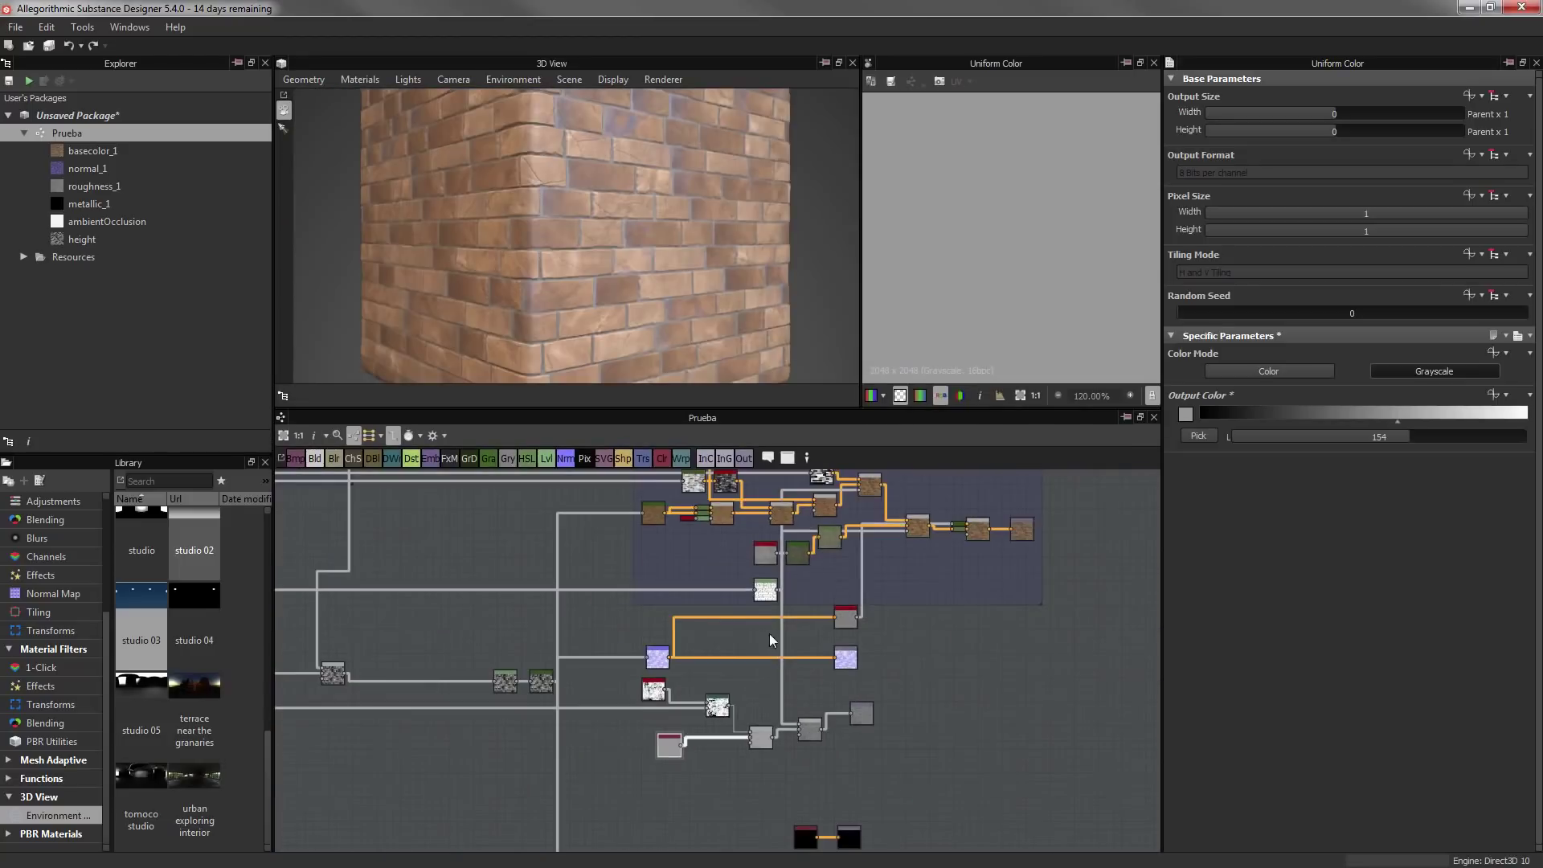
pyautogui.scroll(2, 750, 641)
pyautogui.scroll(2, 569, 623)
pyautogui.scroll(2, 569, 623)
pyautogui.scroll(-3, 841, 585)
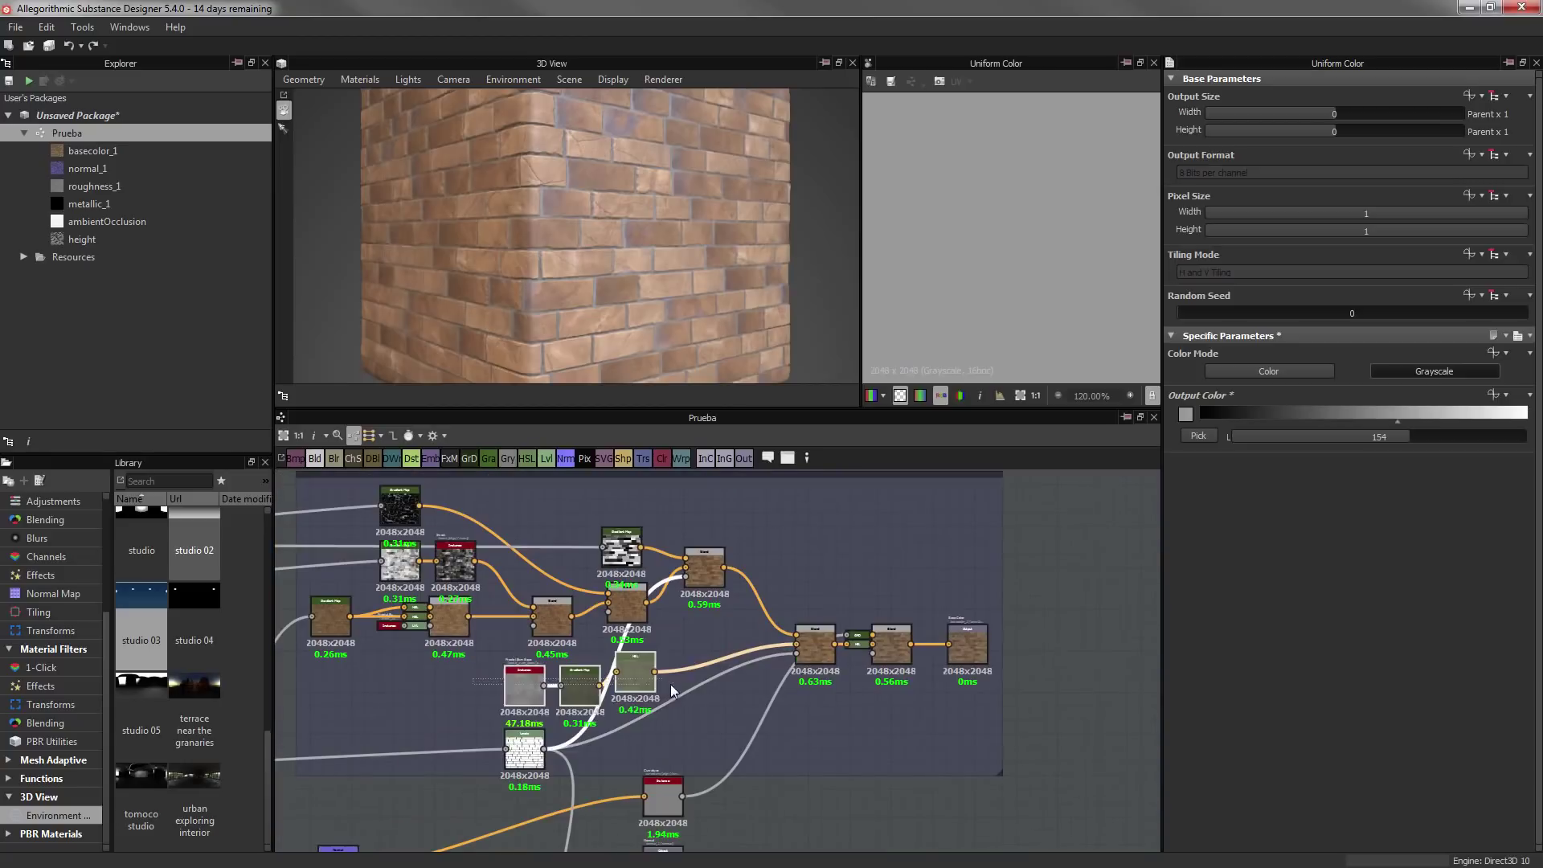
pyautogui.scroll(2, 685, 755)
pyautogui.scroll(1, 629, 681)
pyautogui.click(314, 458)
# Wire a Clouds 2 noise from the Library into the Blend and choose Overlay blending
pyautogui.click(165, 481)
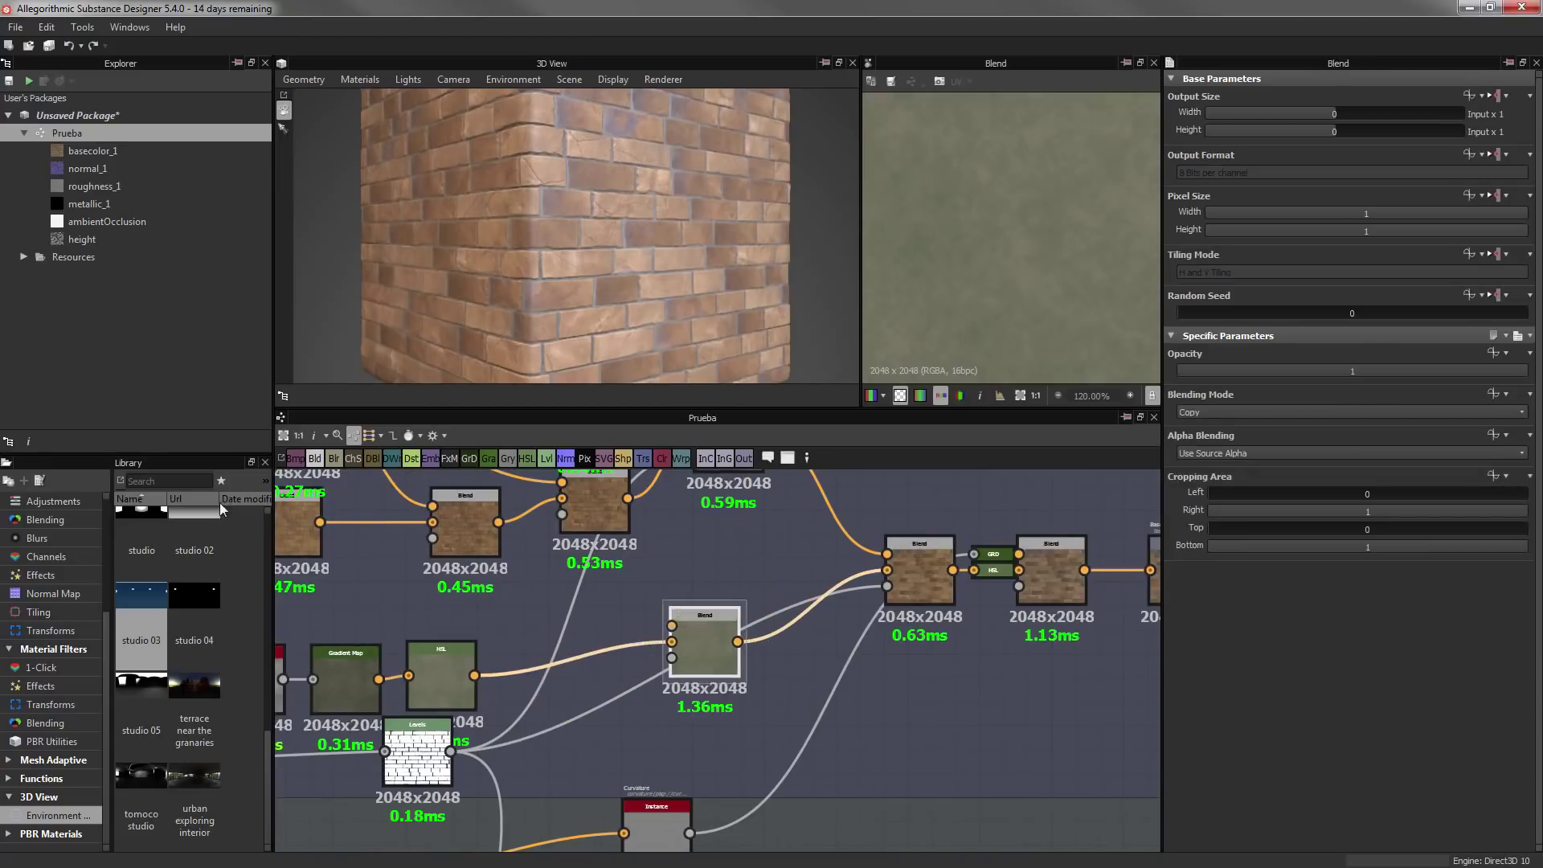
pyautogui.write('clouds')
pyautogui.moveTo(499, 617); pyautogui.dragTo(394, 595)
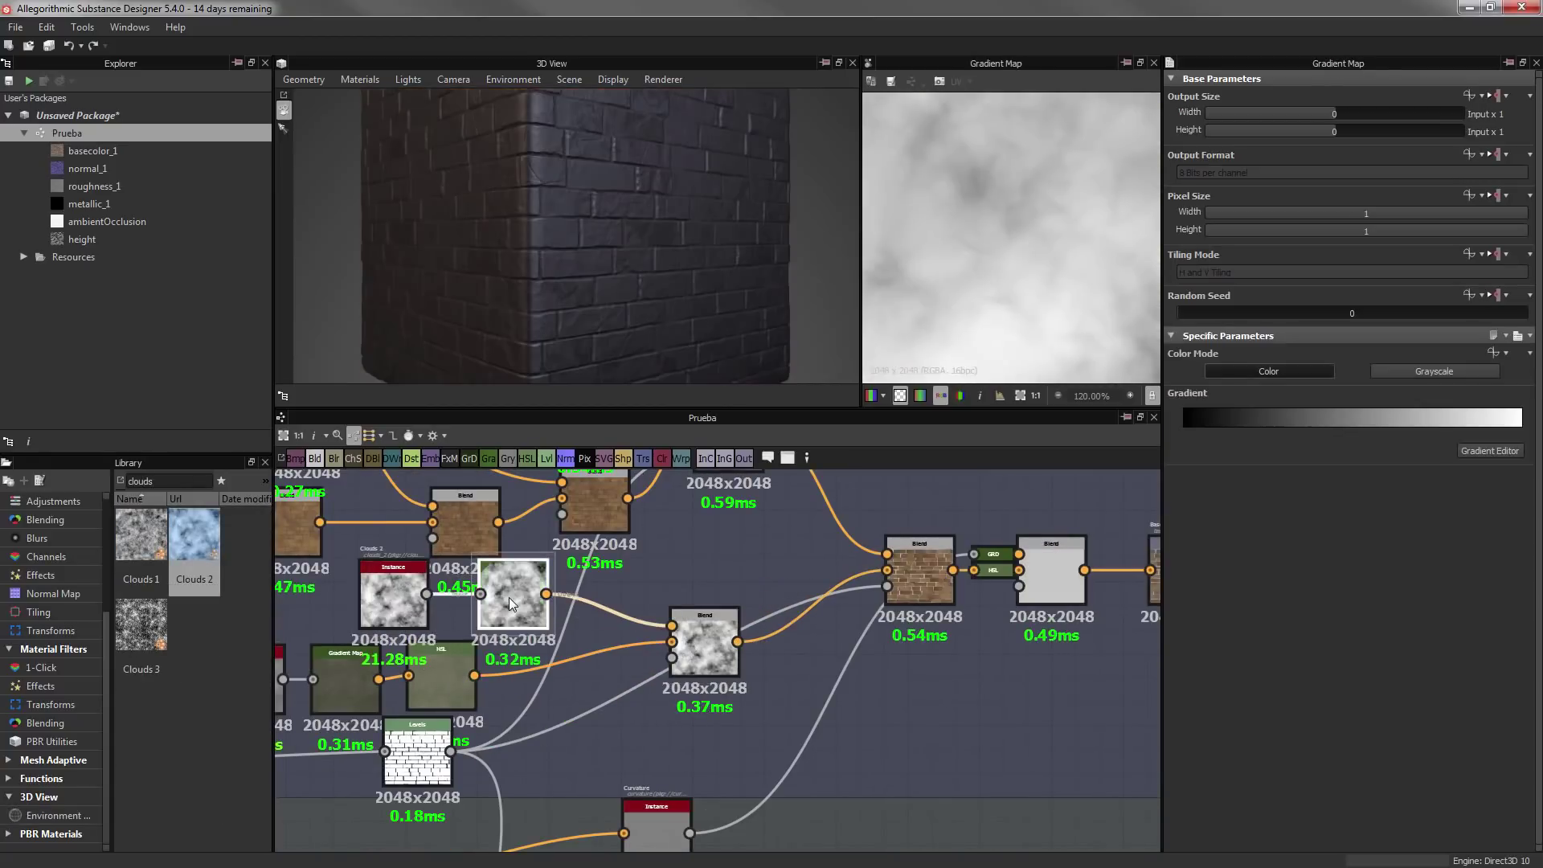
pyautogui.moveTo(701, 643); pyautogui.dragTo(733, 711, button='middle')
pyautogui.click(1350, 411)
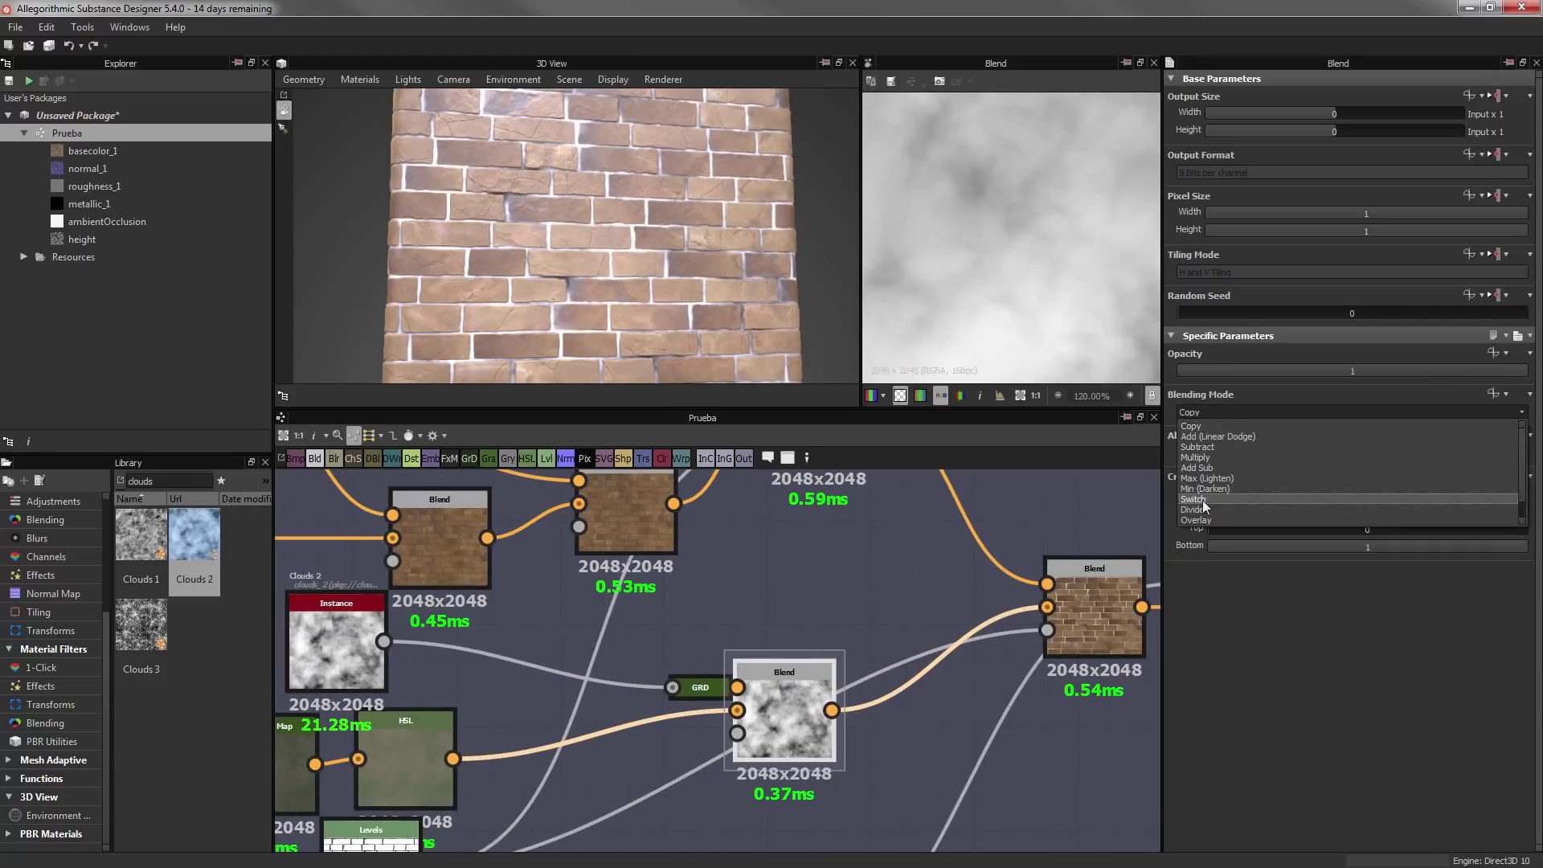
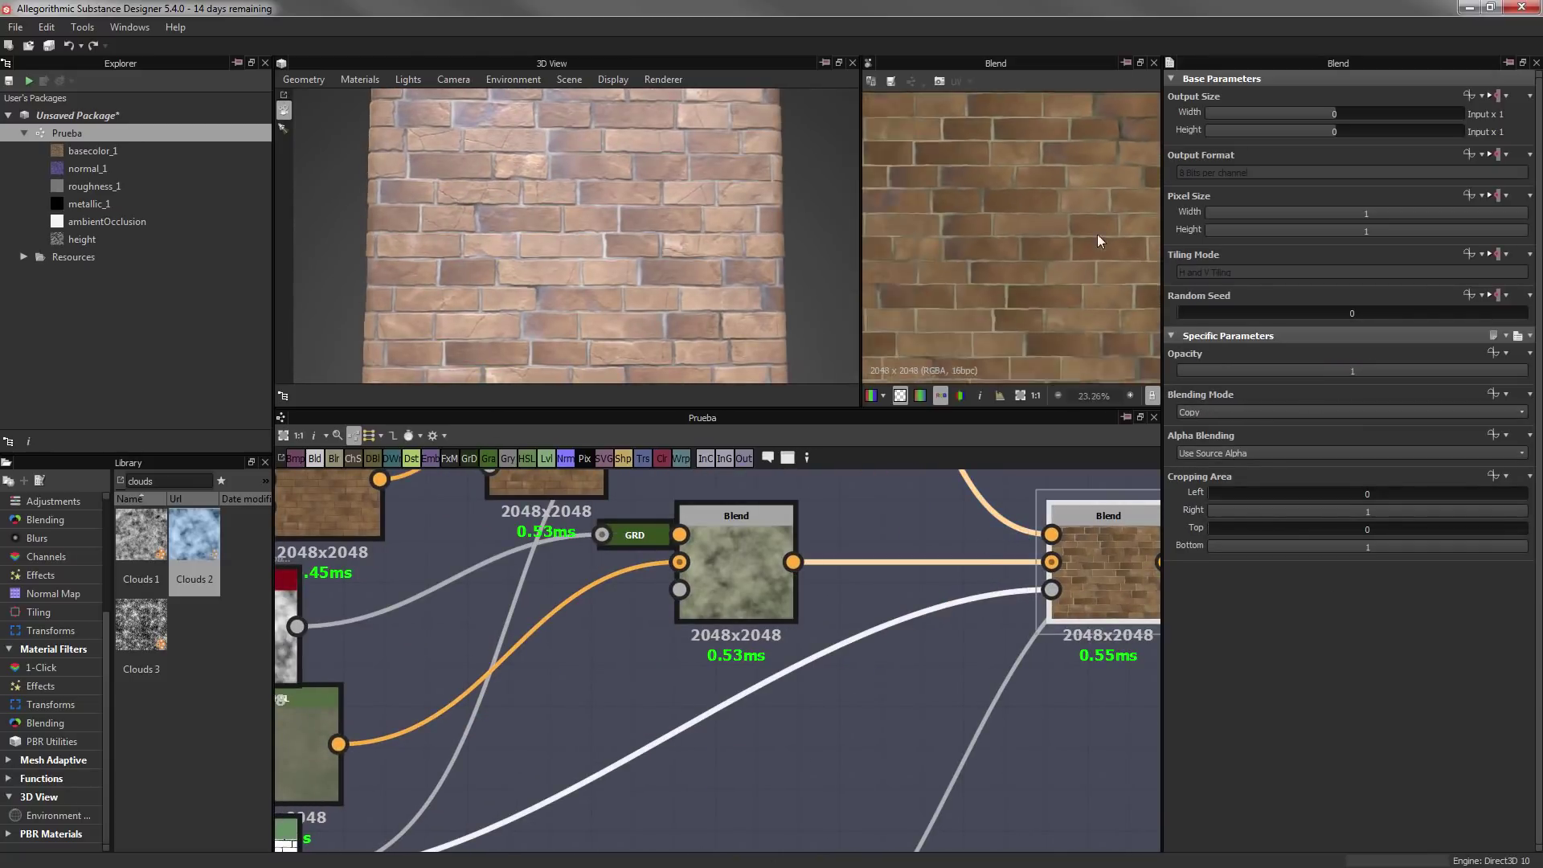
# Set the clouds Blend node to Multiply at 0.5 opacity
pyautogui.click(1350, 411)
pyautogui.click(1195, 457)
pyautogui.click(1352, 370)
pyautogui.moveTo(691, 662); pyautogui.dragTo(713, 716, button='middle')
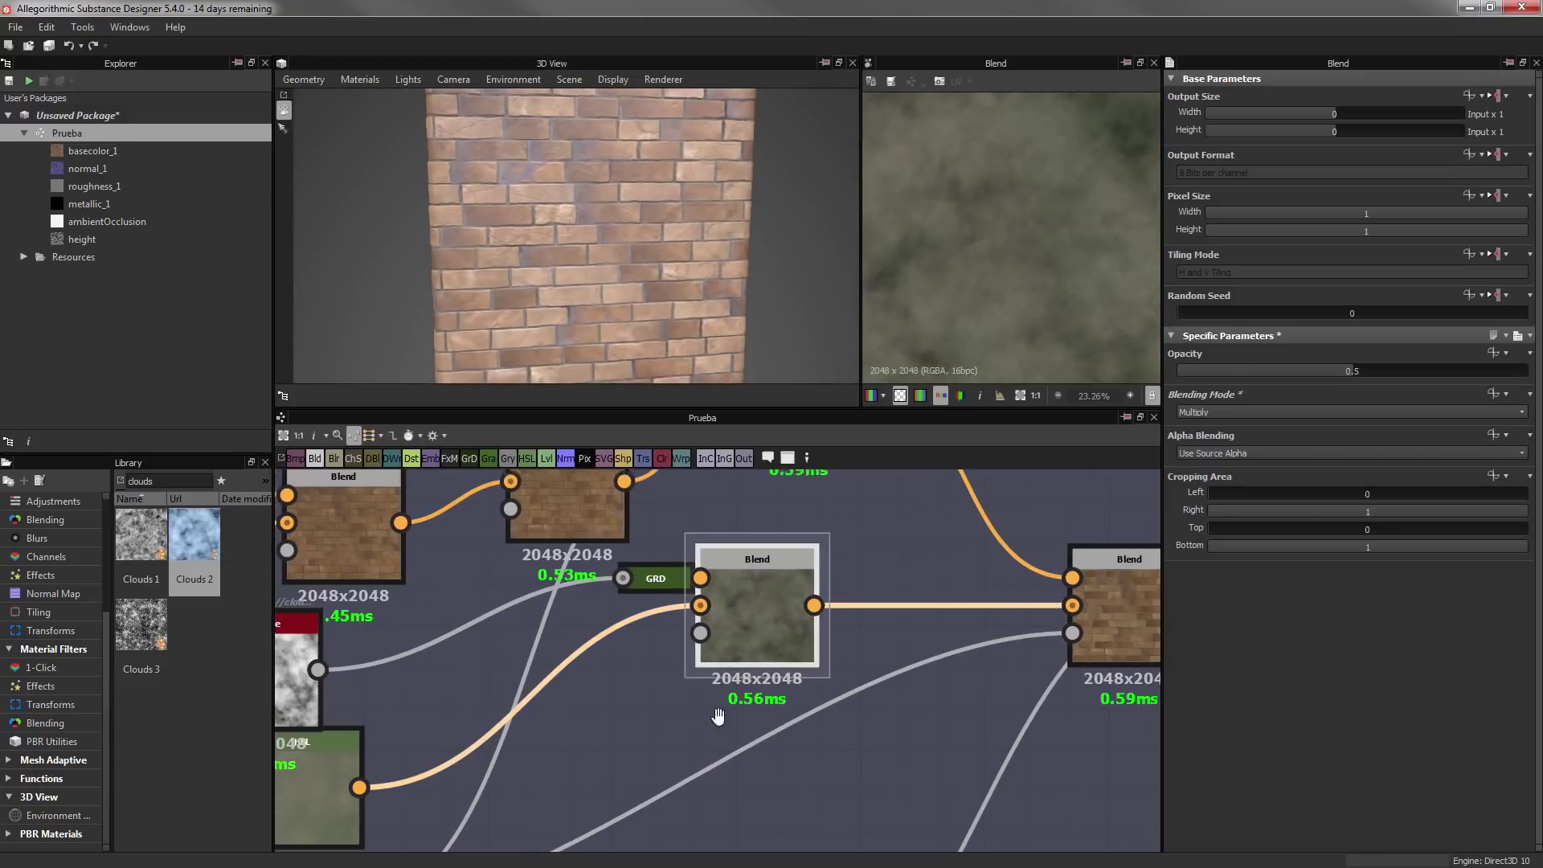
pyautogui.scroll(3, 682, 283)
pyautogui.scroll(-3, 561, 229)
# Insert a Histogram Scan after Clouds 2, raising its position and lowering its contrast
pyautogui.moveTo(293, 615); pyautogui.dragTo(454, 628, button='middle')
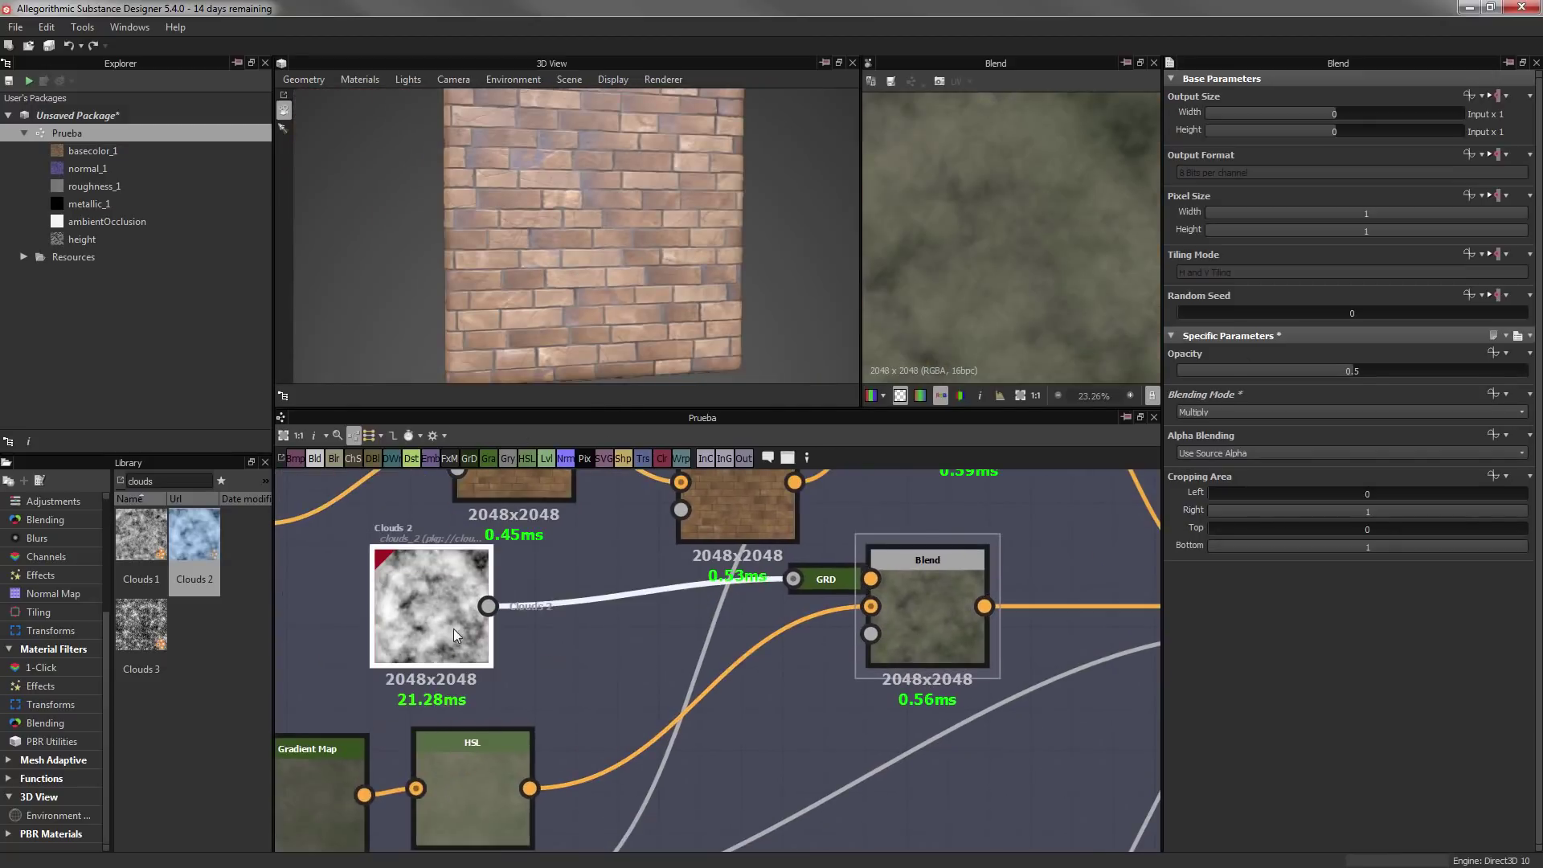
pyautogui.click(416, 624)
pyautogui.press('space')
pyautogui.write('histogram scan')
pyautogui.press('Return')
pyautogui.click(1387, 388)
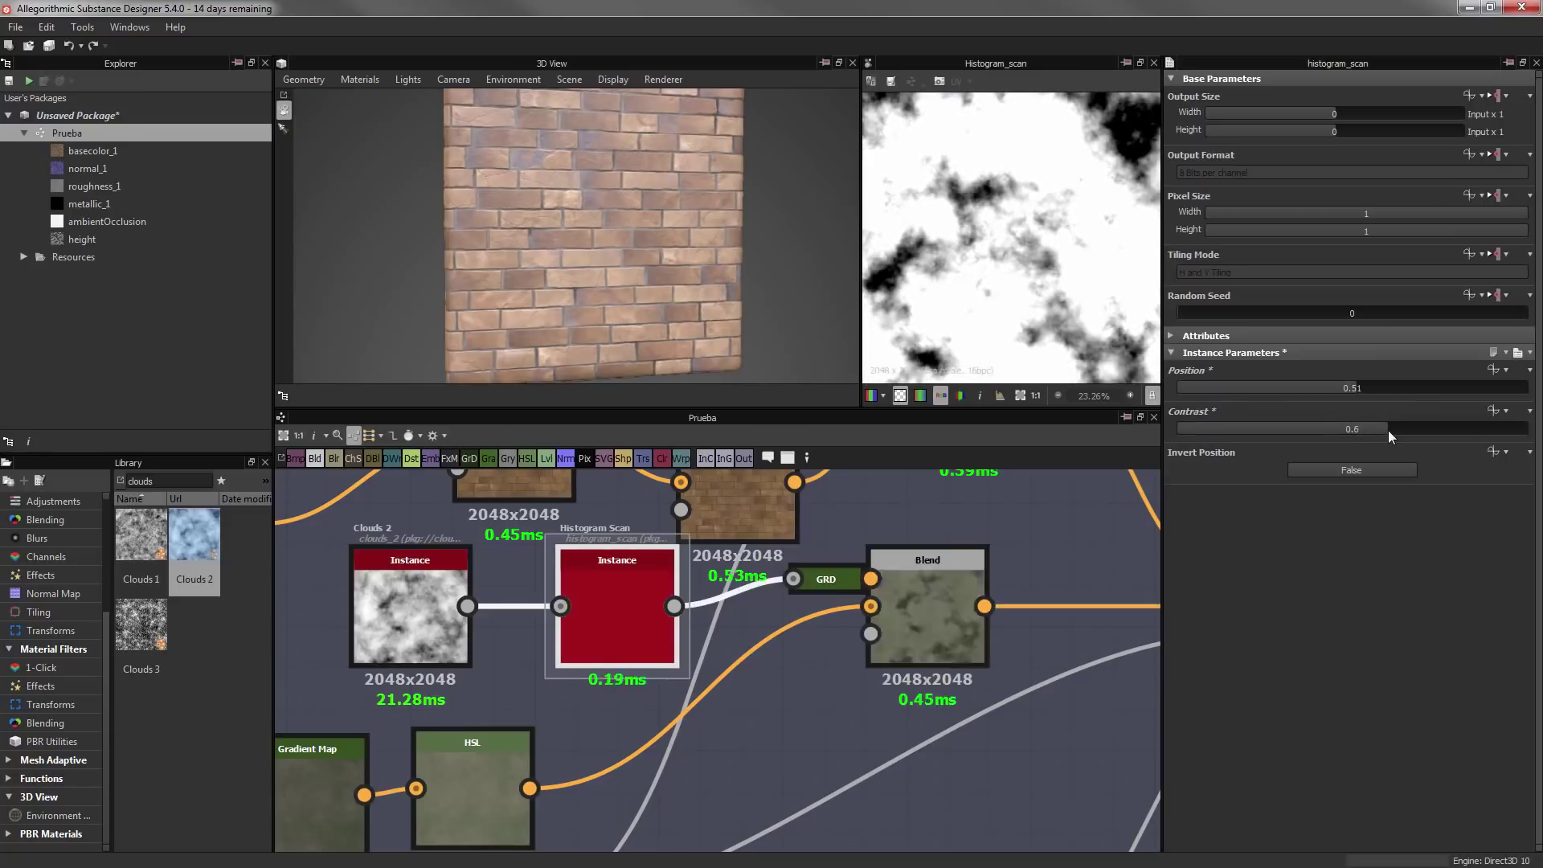
pyautogui.moveTo(1366, 428); pyautogui.dragTo(1314, 428)
pyautogui.scroll(2, 828, 299)
# Insert a Safe Transform Grayscale after Clouds 2, tiling the clouds twice
pyautogui.moveTo(336, 622); pyautogui.dragTo(518, 629, button='middle')
pyautogui.click(518, 630)
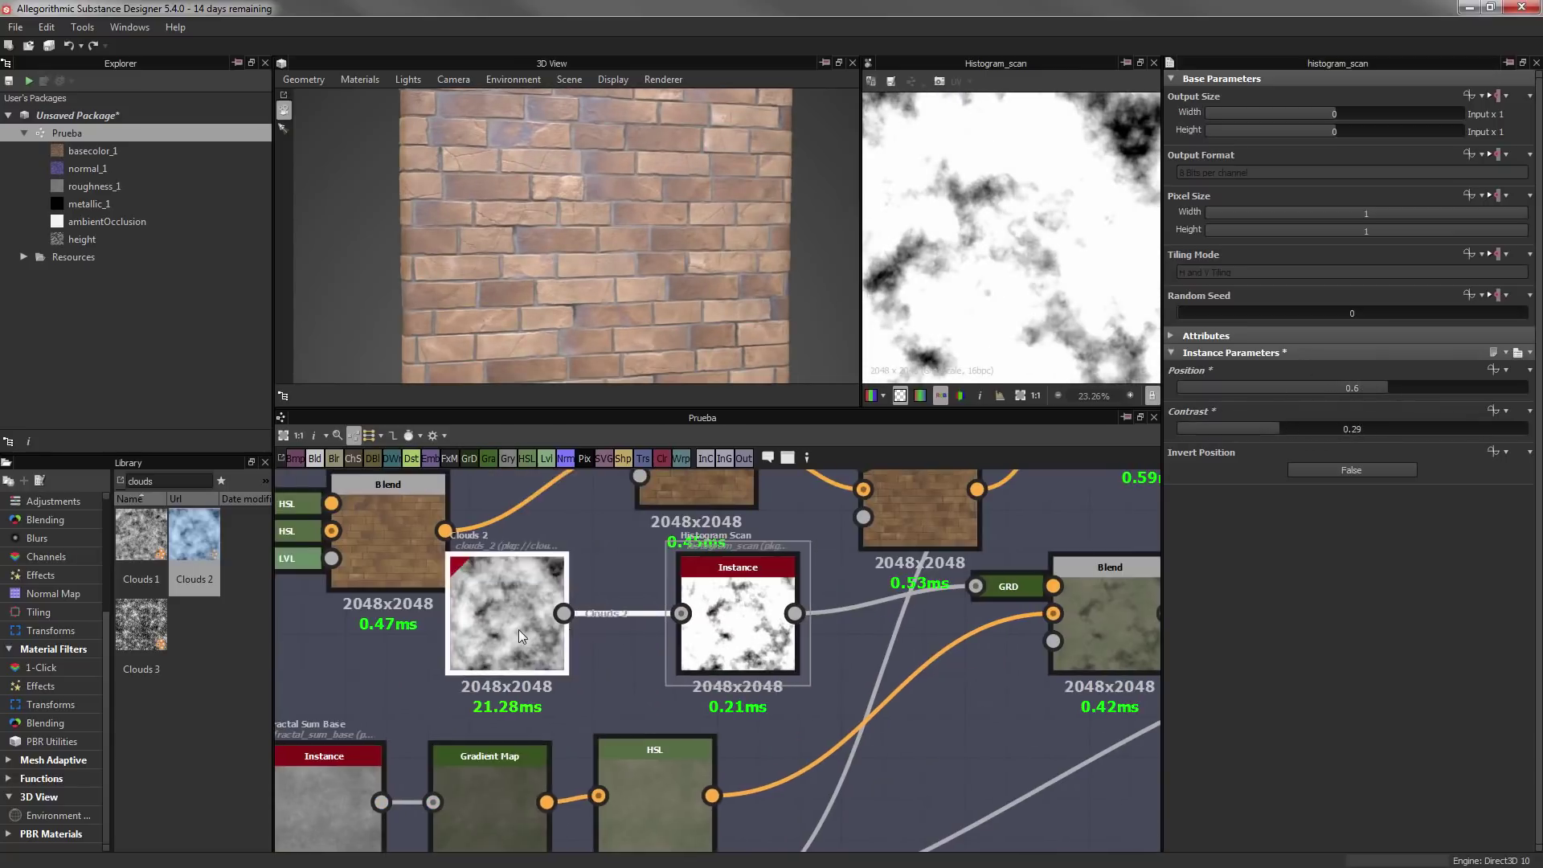
pyautogui.press('space')
pyautogui.write('sad')
pyautogui.press('Return')
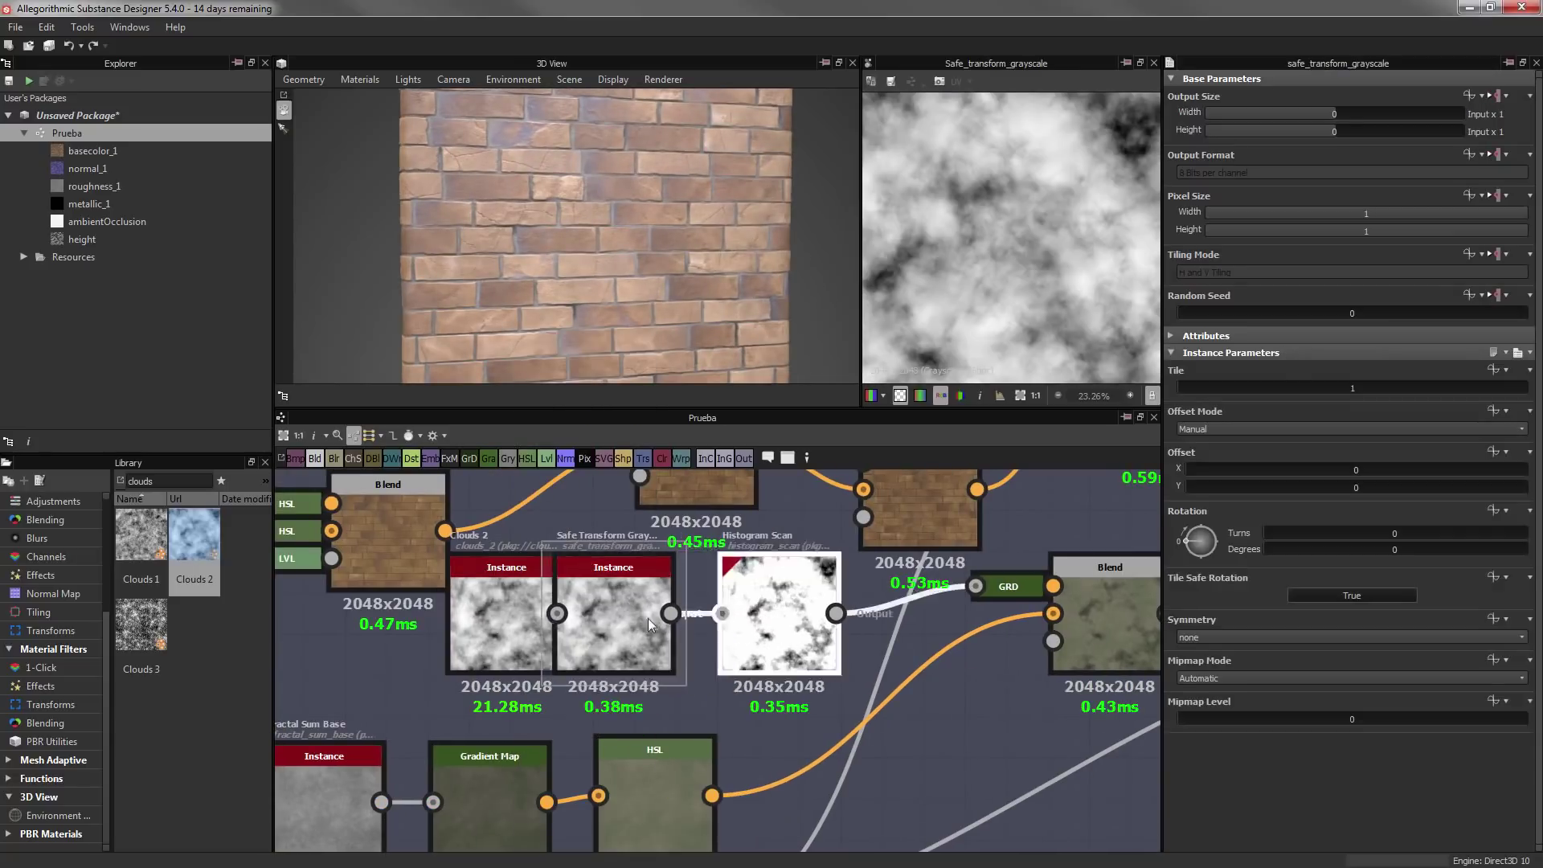
pyautogui.moveTo(1186, 388); pyautogui.dragTo(1197, 388)
pyautogui.moveTo(886, 568); pyautogui.dragTo(765, 604, button='middle')
pyautogui.scroll(2, 765, 604)
# Inspect the brick Blend result and set the Histogram Scan position to 0.47
pyautogui.click(1037, 595)
pyautogui.moveTo(1058, 590); pyautogui.dragTo(923, 623, button='middle')
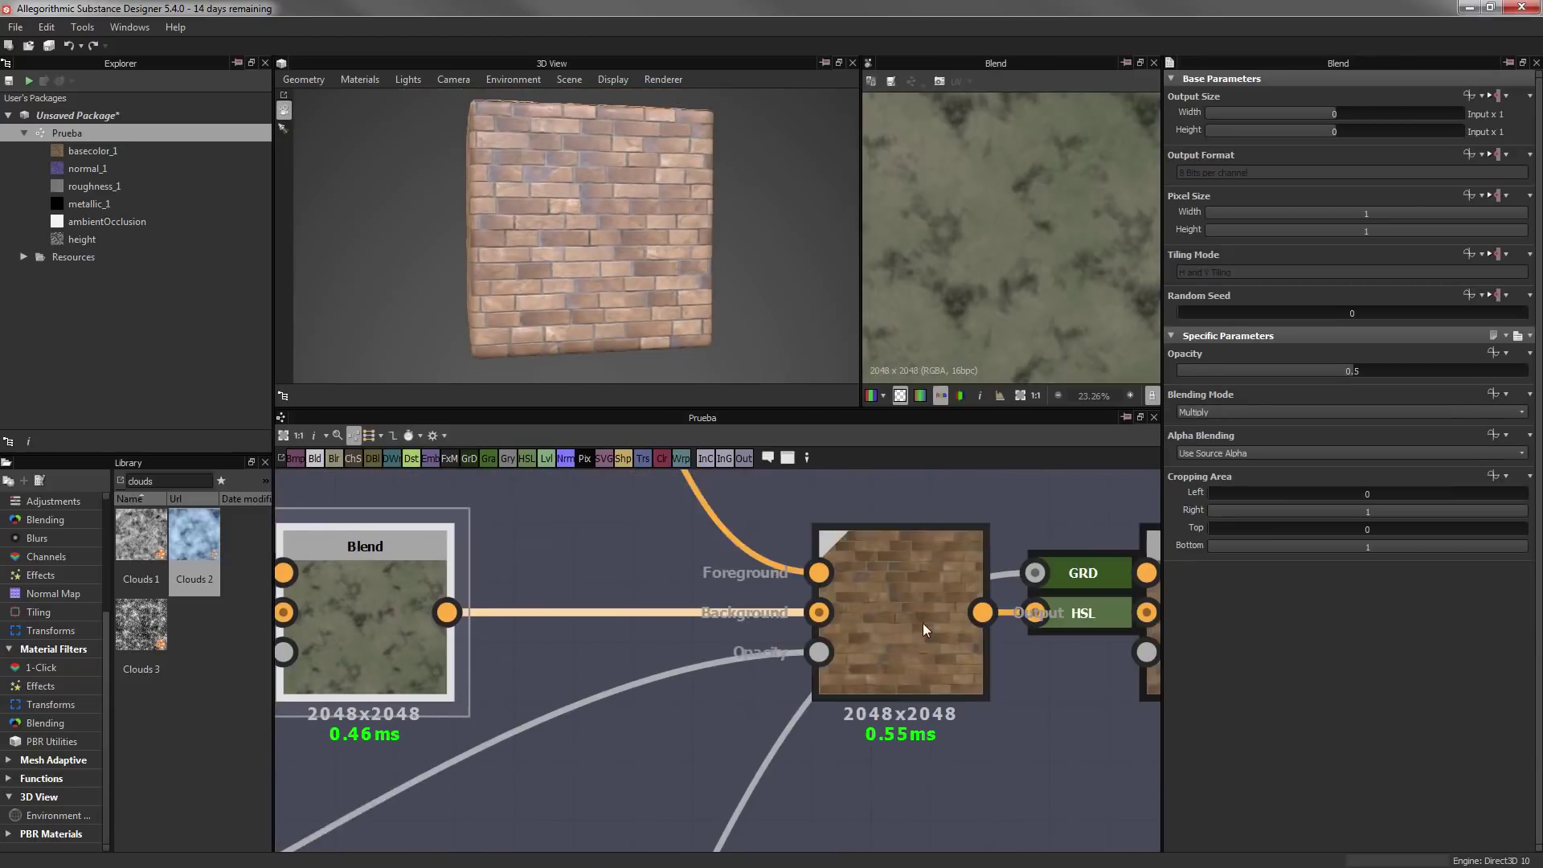
pyautogui.click(922, 624)
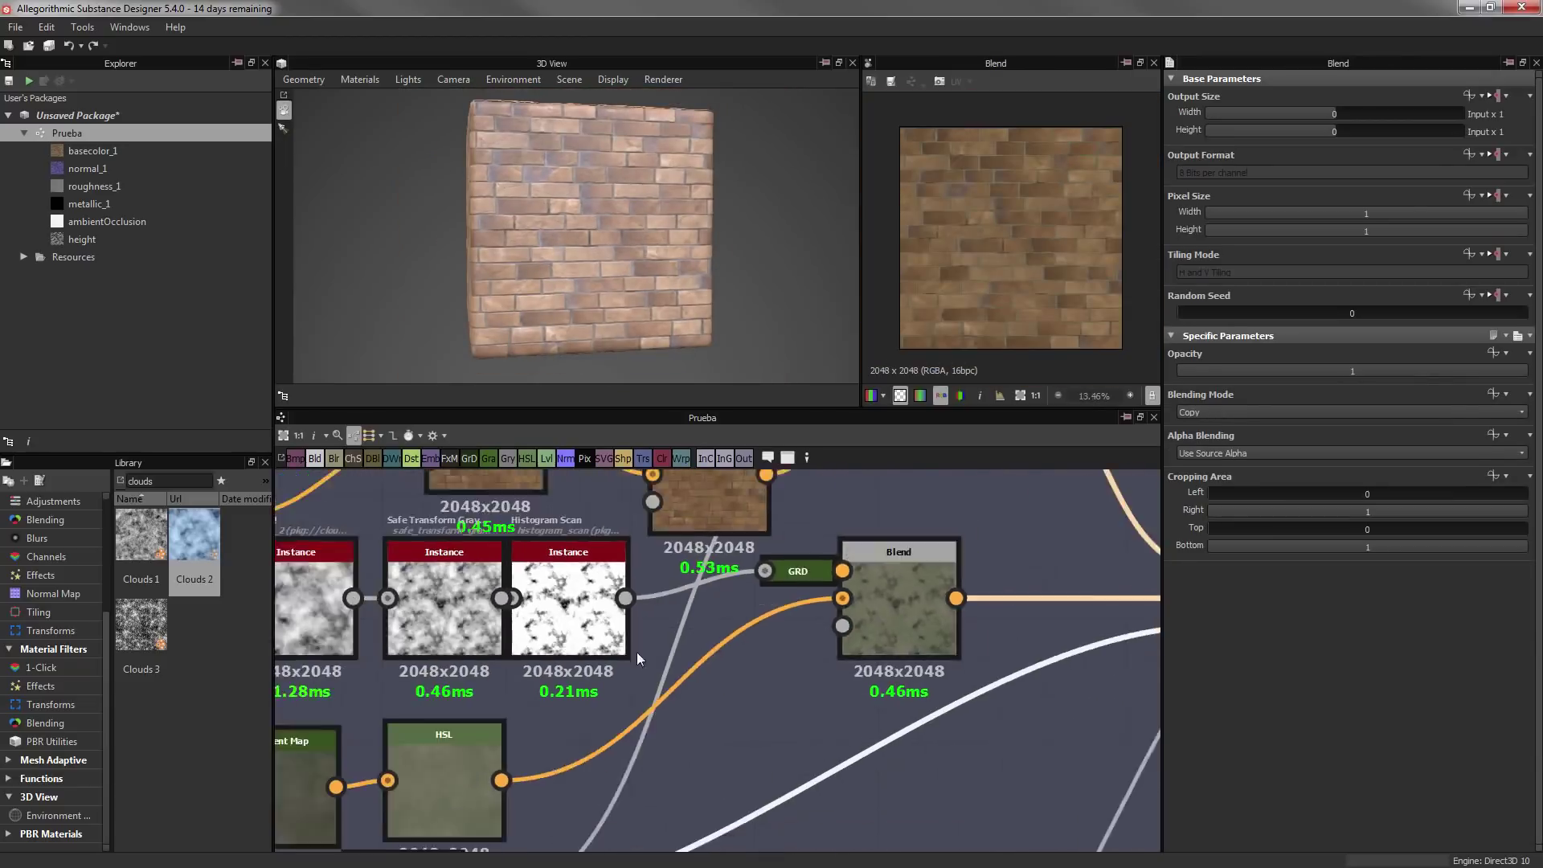
pyautogui.moveTo(1387, 386); pyautogui.dragTo(1341, 388)
# Lower the clouds Blend opacity to 0.29
pyautogui.moveTo(804, 723); pyautogui.dragTo(683, 731, button='middle')
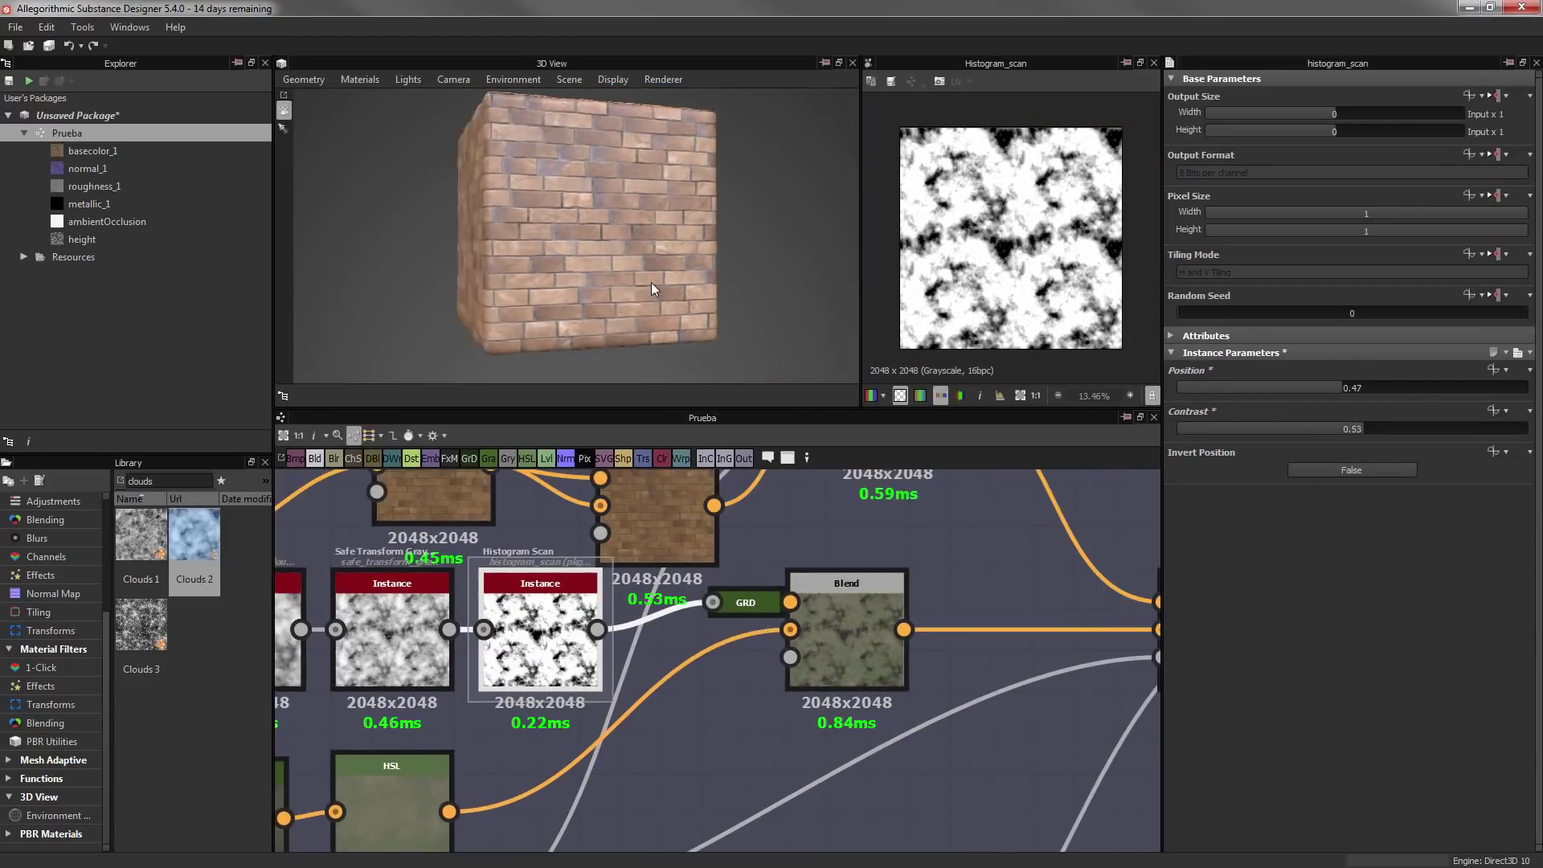
pyautogui.scroll(3, 651, 282)
pyautogui.click(915, 610)
pyautogui.scroll(2, 1044, 253)
pyautogui.moveTo(1315, 369); pyautogui.dragTo(1292, 371)
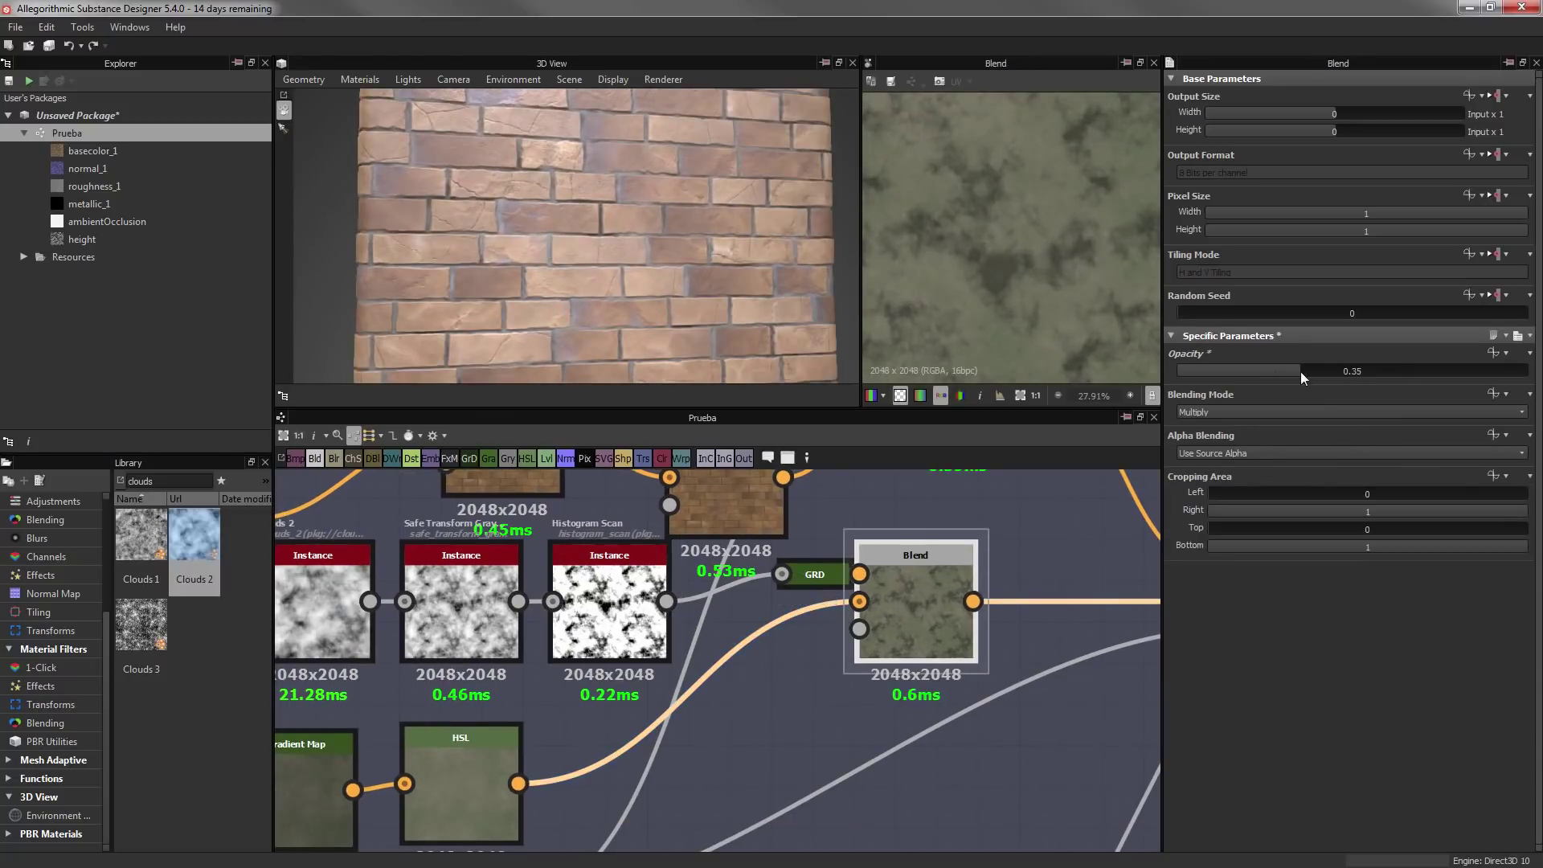
pyautogui.scroll(-3, 785, 259)
# Enlarge the 3D and 2D preview panels
pyautogui.moveTo(553, 267)
pyautogui.mouseDown()
pyautogui.moveTo(446, 262)
pyautogui.moveTo(664, 404)
pyautogui.moveTo(723, 380)
pyautogui.moveTo(622, 379)
pyautogui.moveTo(693, 340)
pyautogui.mouseUp()
pyautogui.scroll(-5, 868, 448)
pyautogui.moveTo(861, 449); pyautogui.dragTo(711, 448)
pyautogui.scroll(-5, 911, 707)
# View the basecolor output at 4096 px output size and orbit the cube
pyautogui.doubleClick(921, 667)
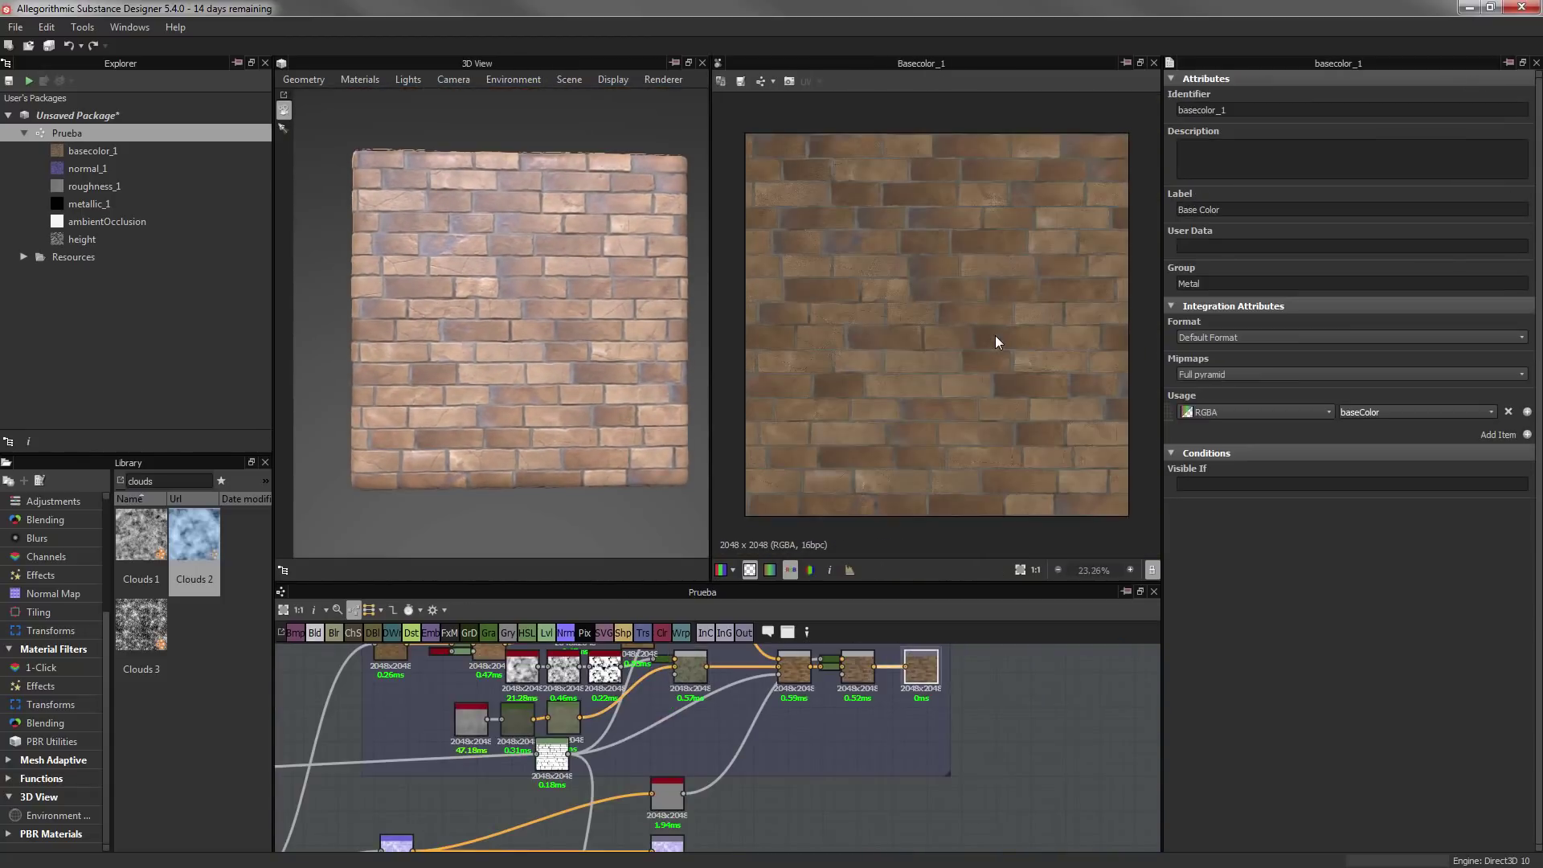
pyautogui.click(1461, 130)
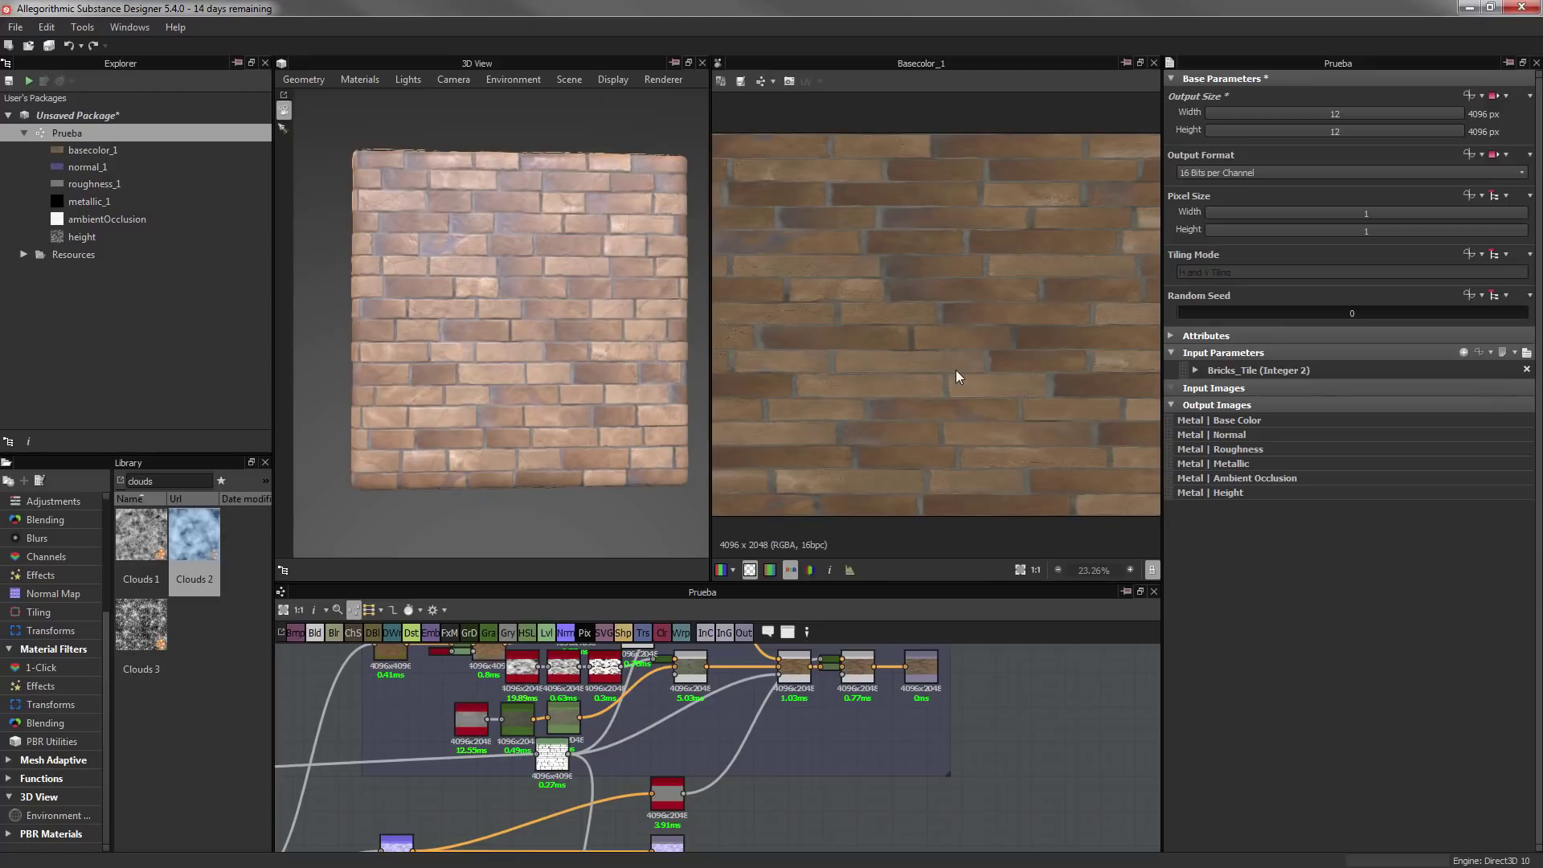
pyautogui.scroll(5, 957, 370)
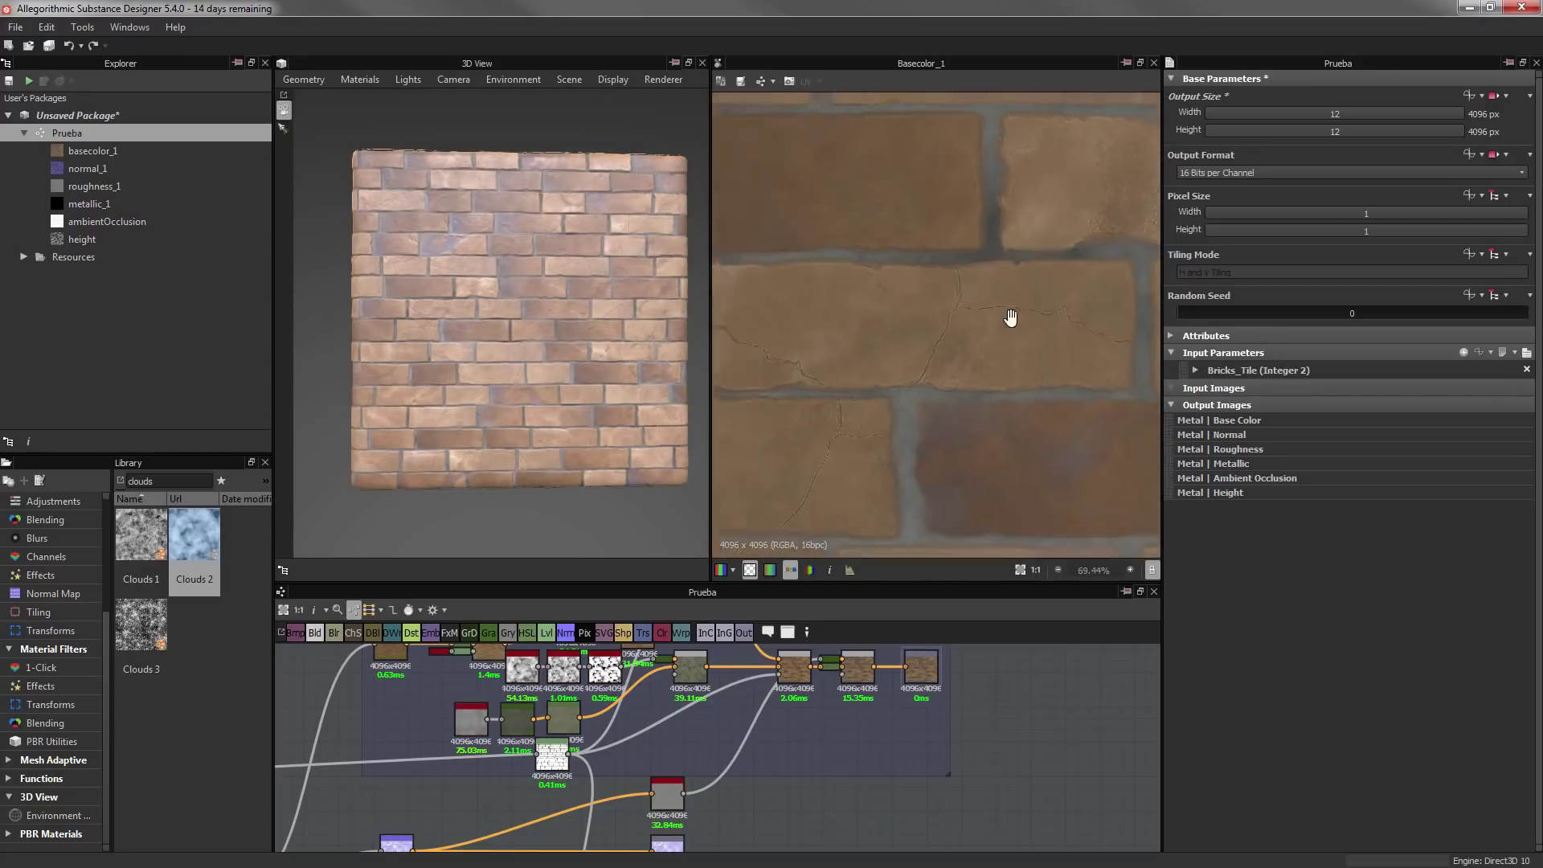
pyautogui.scroll(5, 518, 438)
pyautogui.moveTo(514, 434); pyautogui.dragTo(503, 351)
pyautogui.scroll(-5, 577, 423)
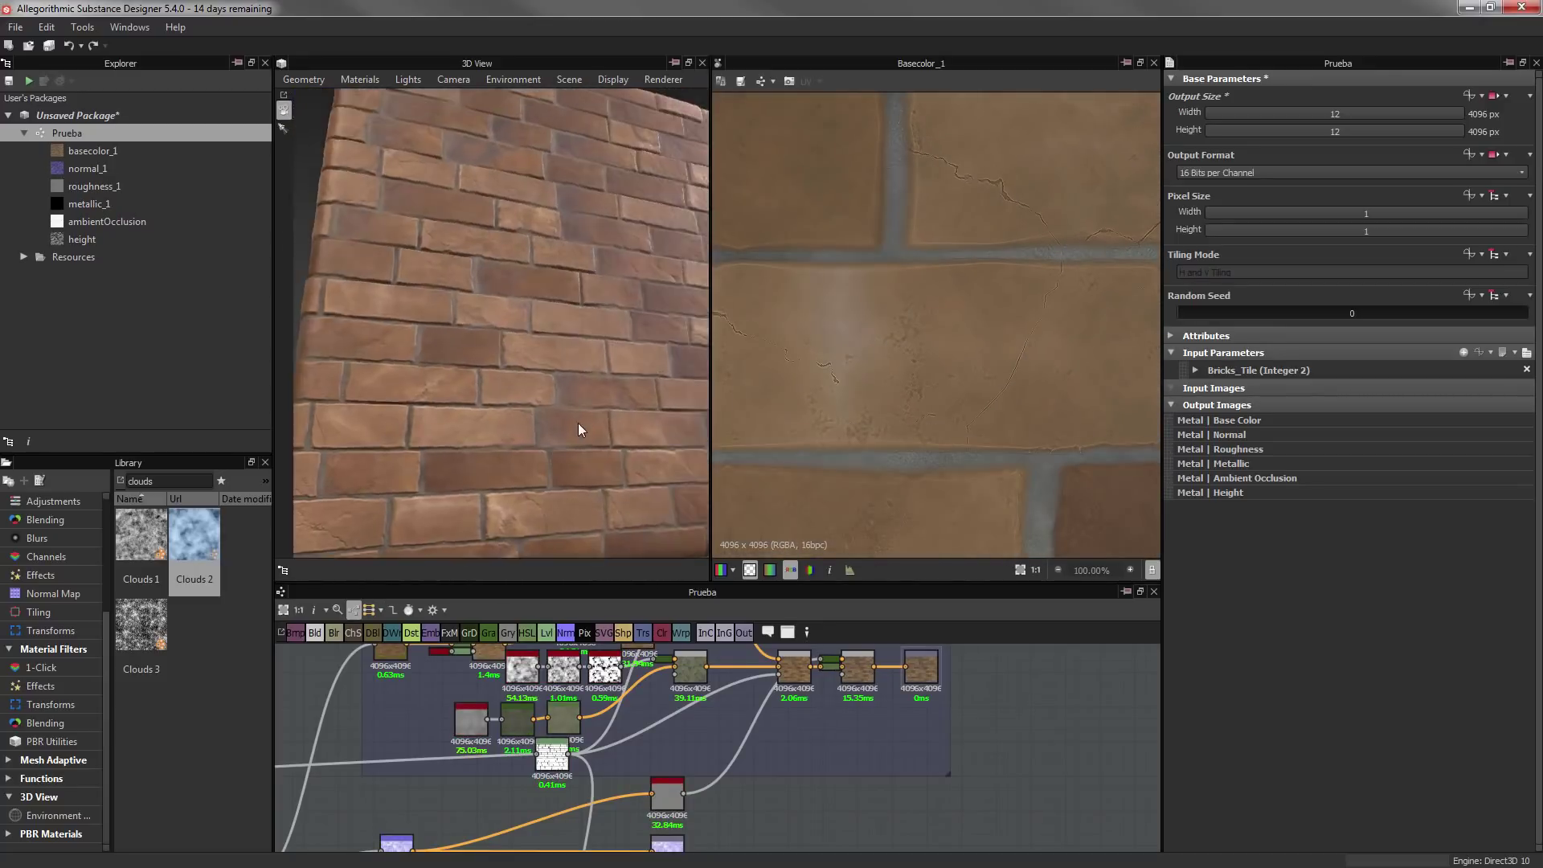
pyautogui.moveTo(577, 422); pyautogui.dragTo(545, 436)
pyautogui.scroll(-2, 545, 436)
# Render the cube preview with IRay in a wider 3D view, orbiting its faces
pyautogui.click(662, 80)
pyautogui.click(666, 144)
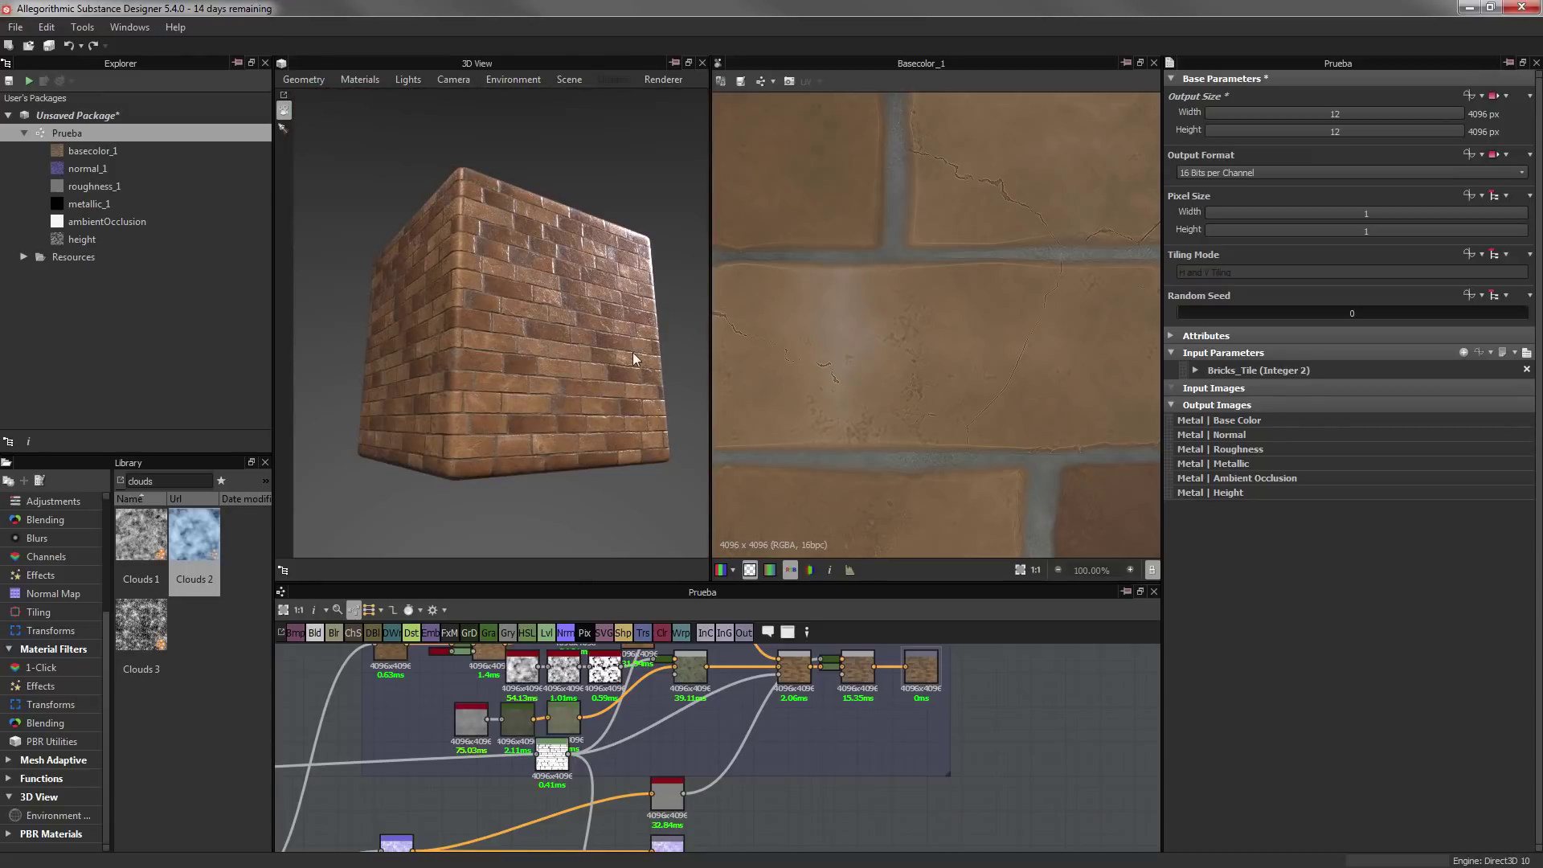
pyautogui.moveTo(711, 372); pyautogui.dragTo(861, 373)
pyautogui.moveTo(868, 584); pyautogui.dragTo(872, 772)
pyautogui.moveTo(645, 416); pyautogui.dragTo(684, 424)
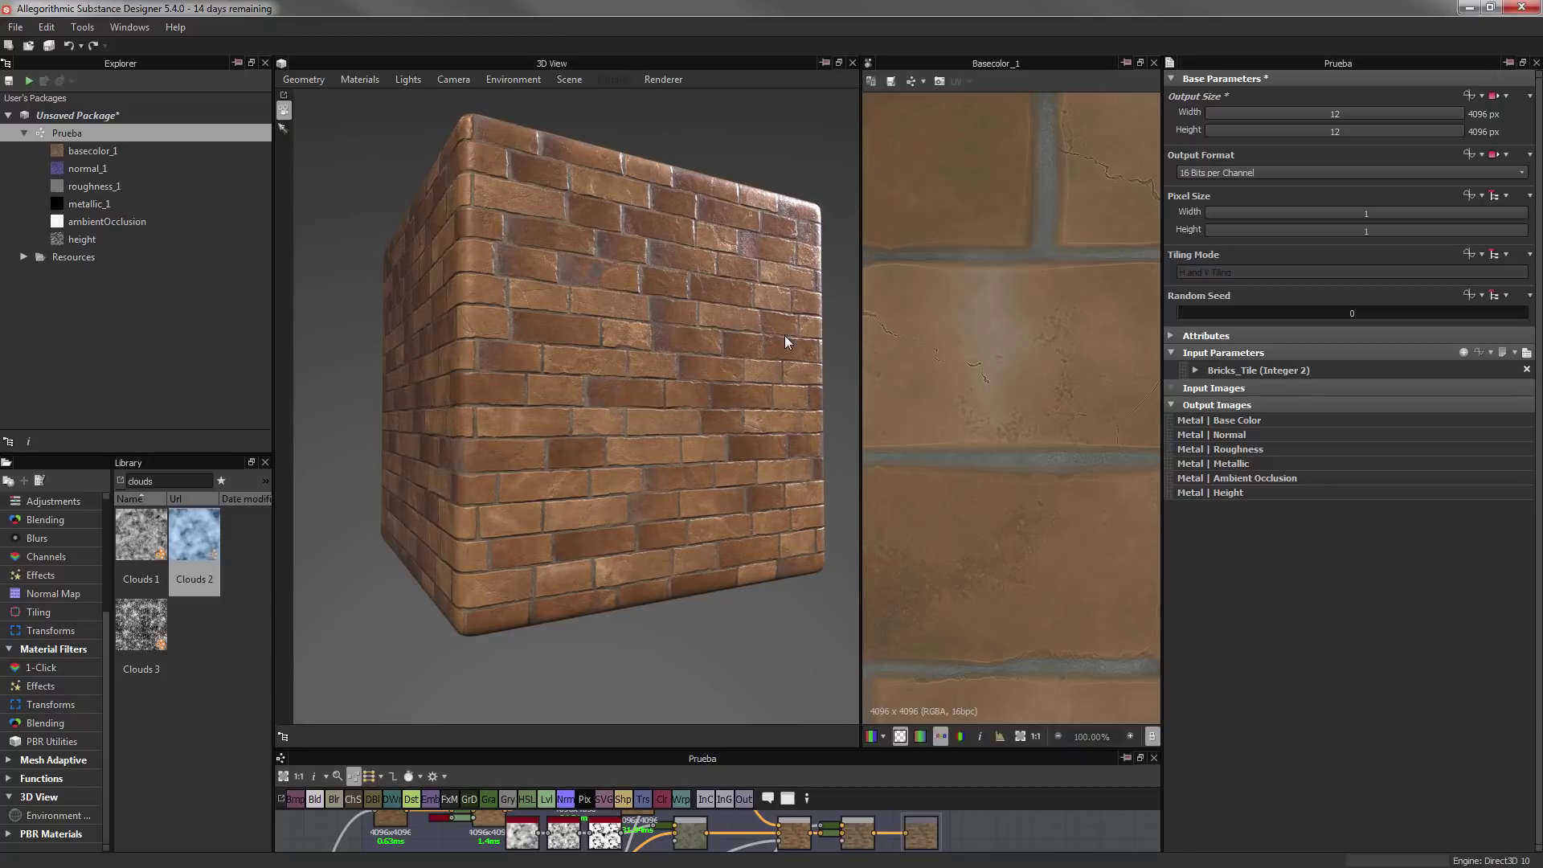
pyautogui.scroll(5, 762, 334)
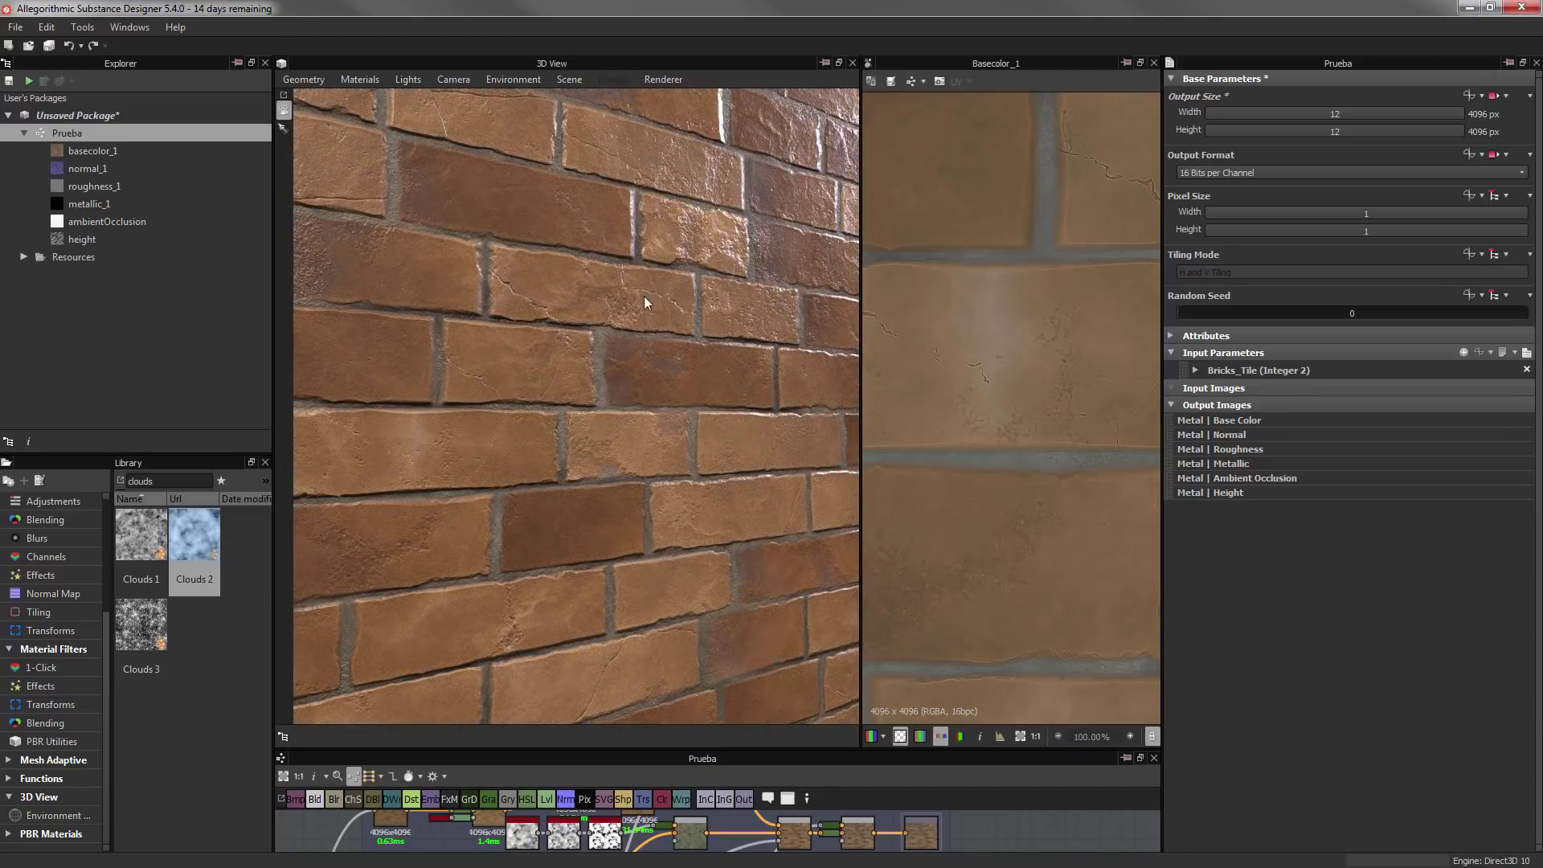
pyautogui.moveTo(644, 296)
pyautogui.mouseDown()
pyautogui.moveTo(738, 296)
pyautogui.moveTo(691, 300)
pyautogui.moveTo(646, 339)
pyautogui.moveTo(701, 421)
pyautogui.mouseUp()
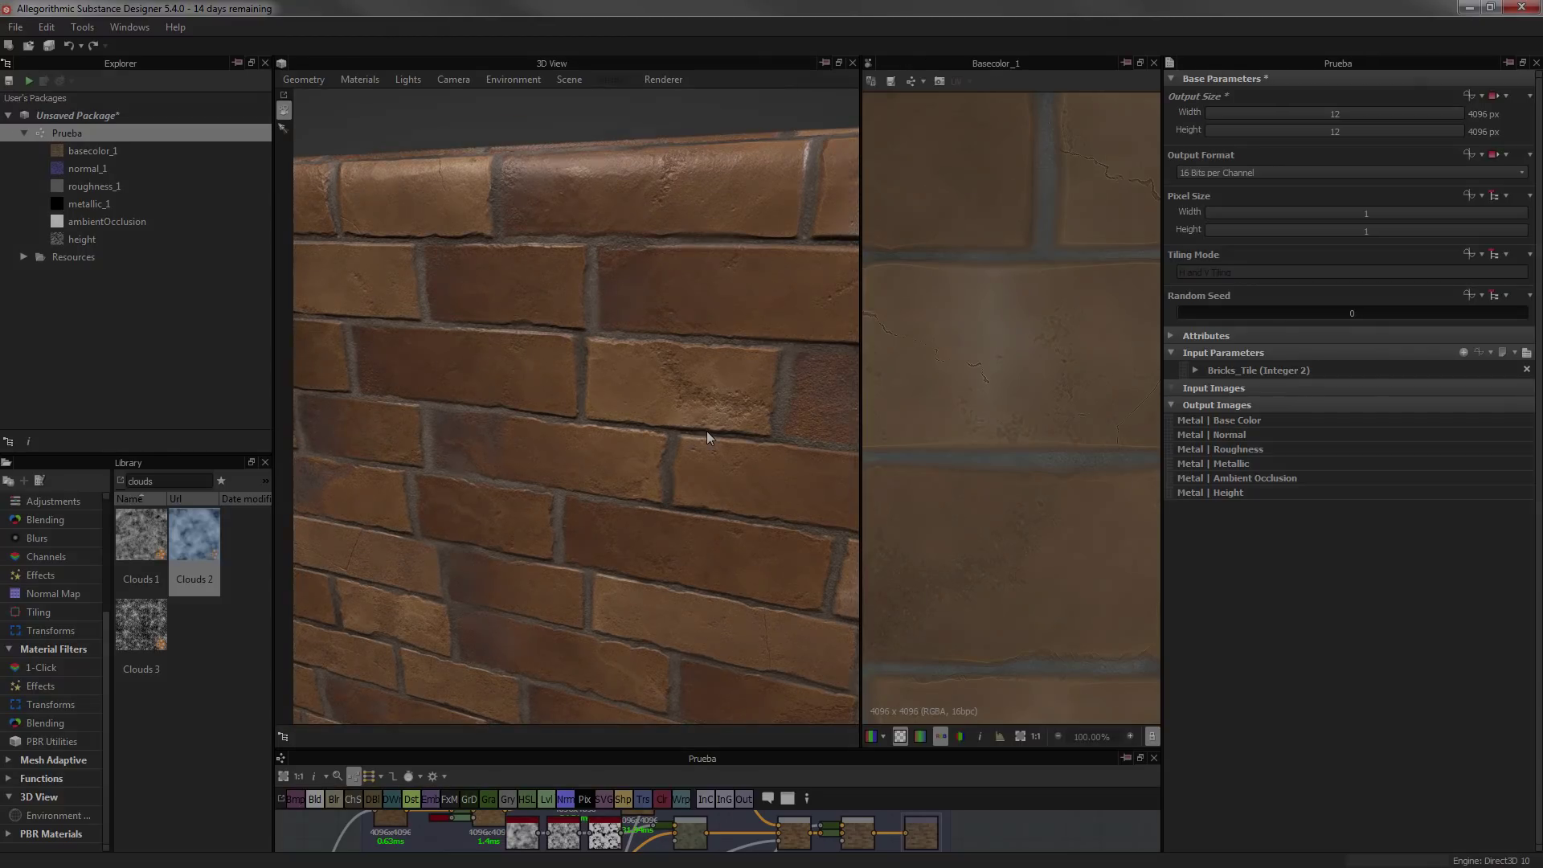